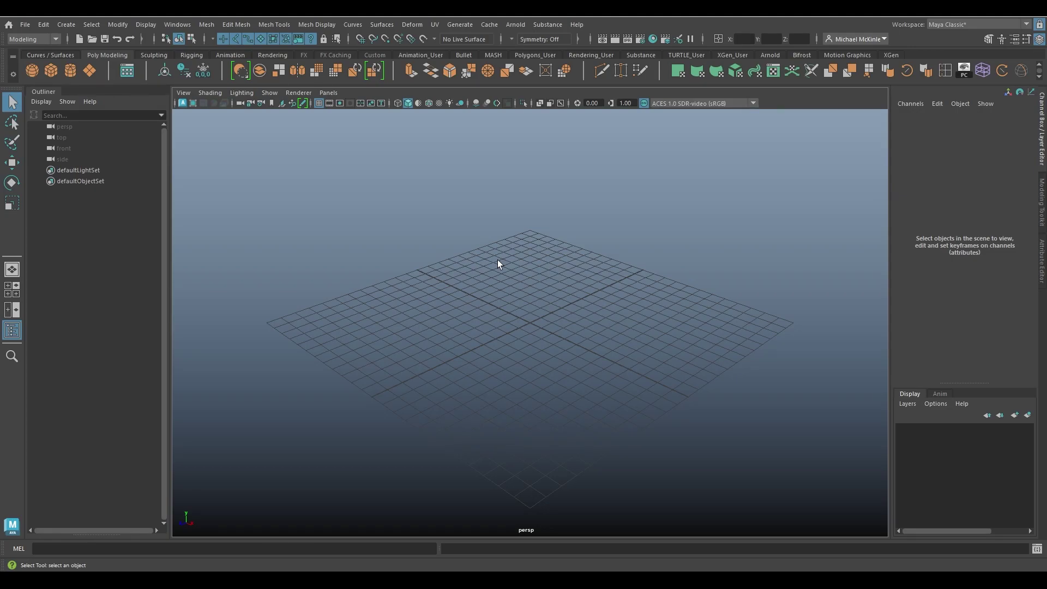
Step: Load the door scene and orbit around the door, including an edge-on view
{"action": "left_click", "coordinate": [25, 25]}
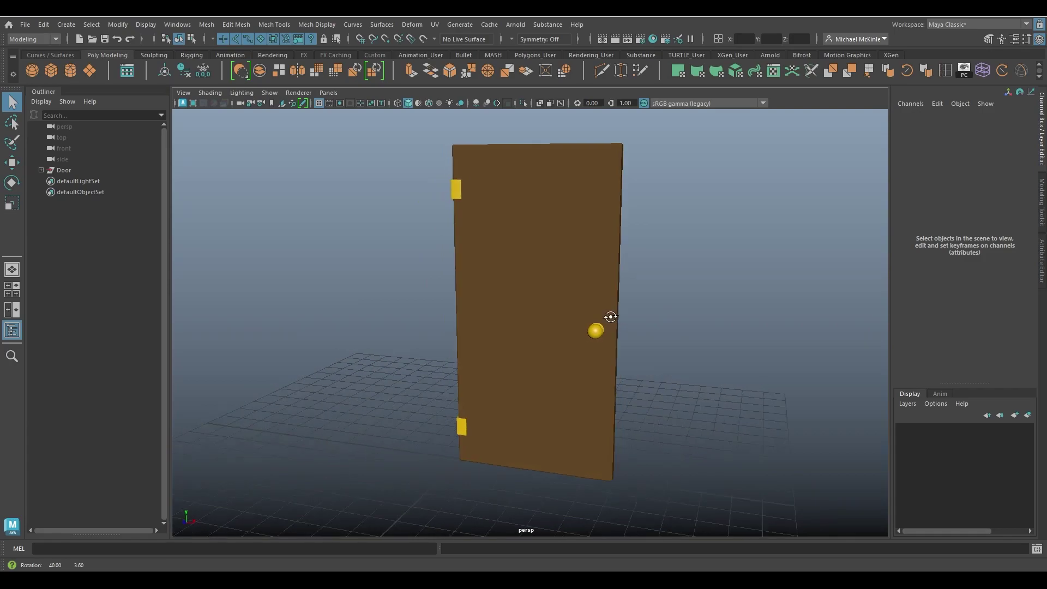
{"action": "mouse_move", "coordinate": [610, 317]}
{"action": "left_mouse_down", "text": "alt"}
{"action": "mouse_move", "coordinate": [551, 308]}
{"action": "mouse_move", "coordinate": [612, 339]}
{"action": "mouse_move", "coordinate": [620, 325]}
{"action": "left_mouse_up", "text": "alt"}
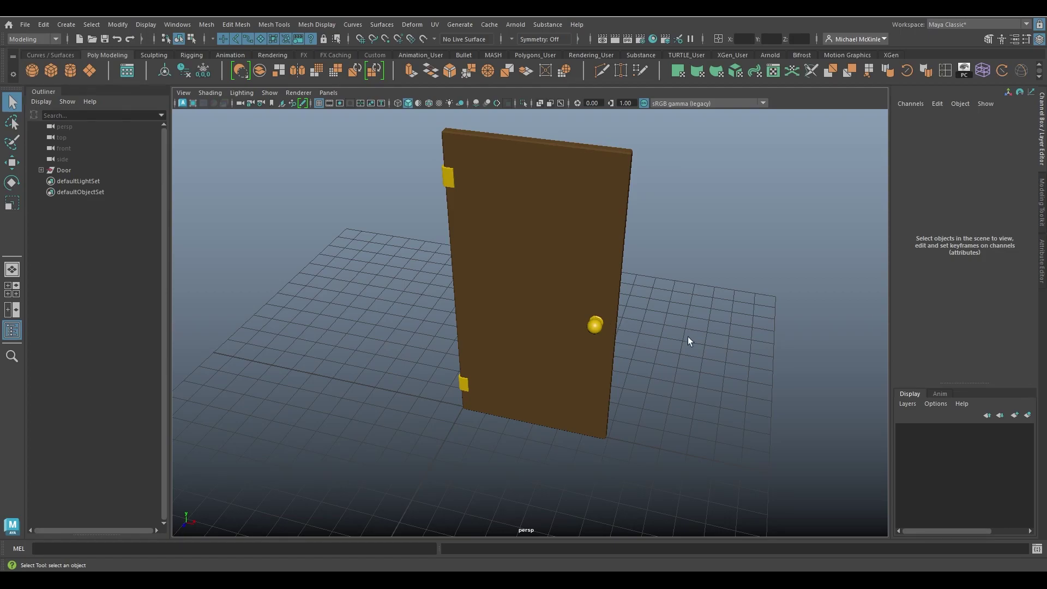
{"action": "left_click_drag", "start_coordinate": [687, 342], "coordinate": [621, 339], "text": "alt"}
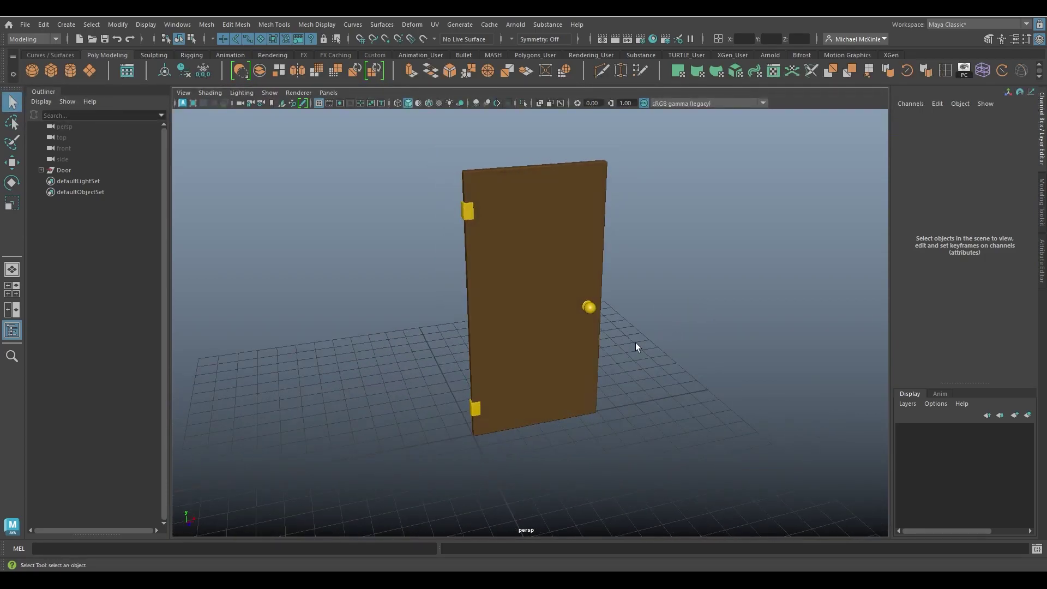
{"action": "left_click_drag", "start_coordinate": [564, 319], "coordinate": [647, 329], "text": "alt"}
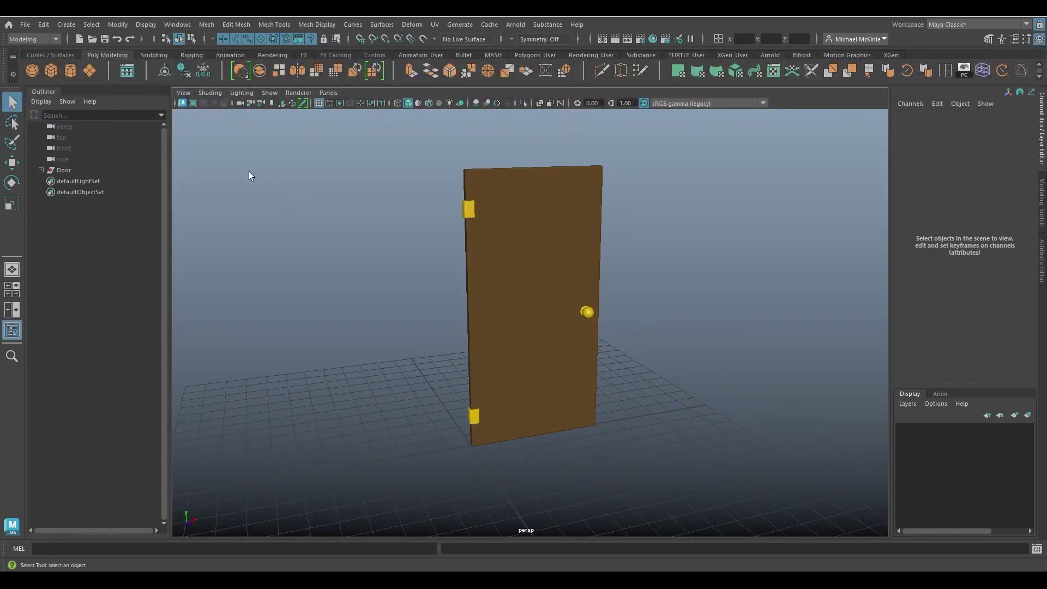
Step: Choose Rigging from the menu set list at the top left
{"action": "left_click", "coordinate": [56, 39]}
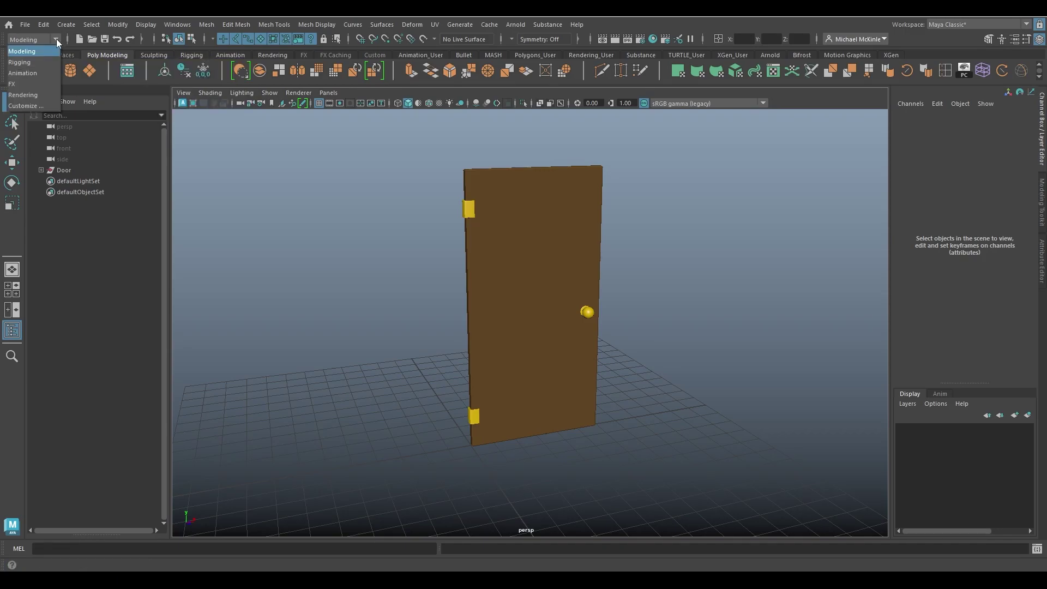
{"action": "left_click", "coordinate": [37, 61]}
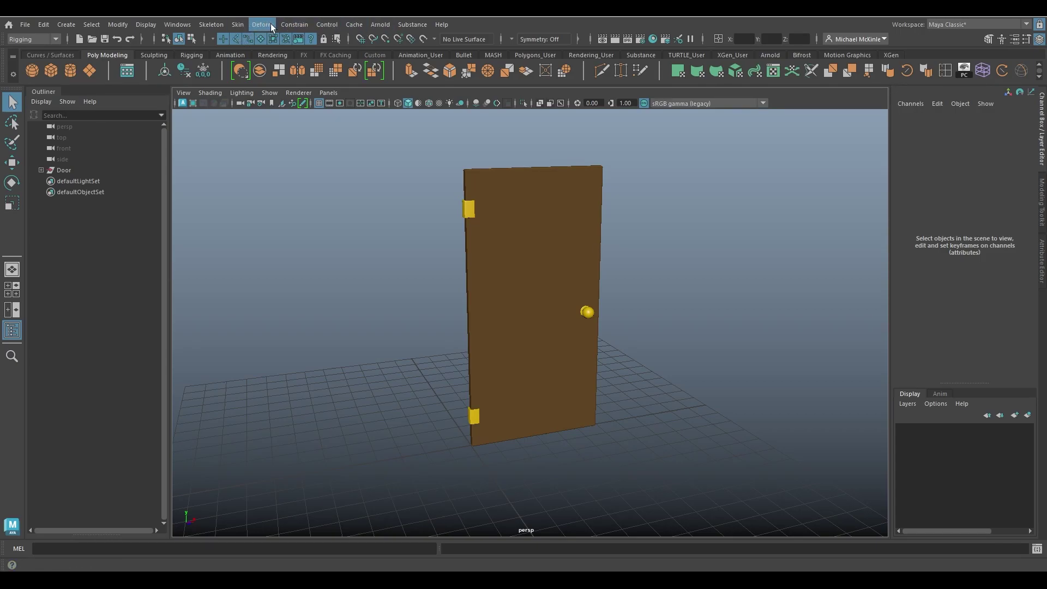
Step: Tear the Skeleton menu off into a floating window and move it lower on screen
{"action": "left_click", "coordinate": [210, 25]}
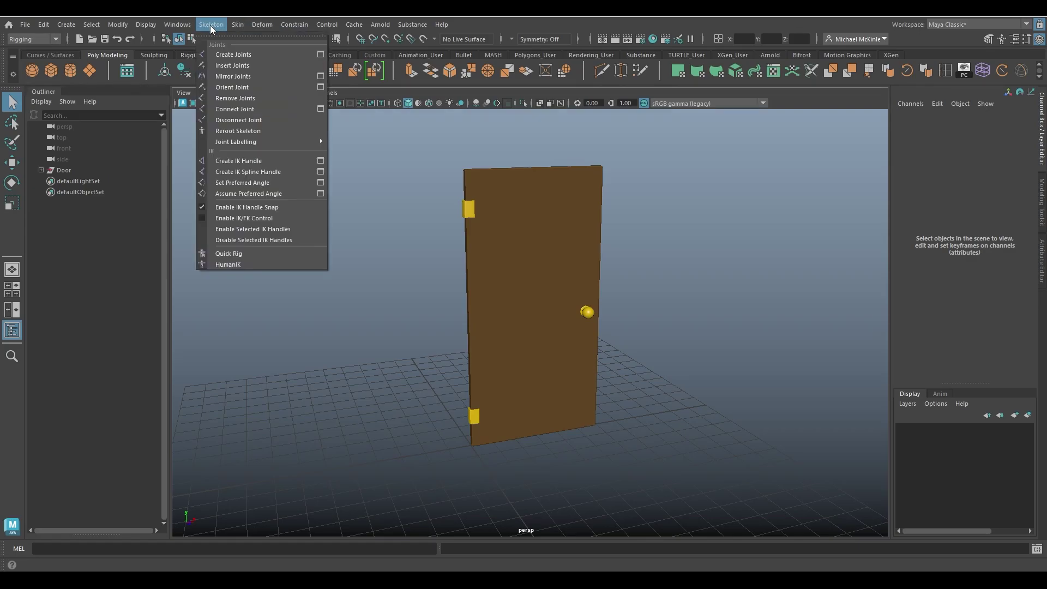
{"action": "left_click", "coordinate": [218, 32]}
{"action": "left_click_drag", "start_coordinate": [224, 31], "coordinate": [216, 124]}
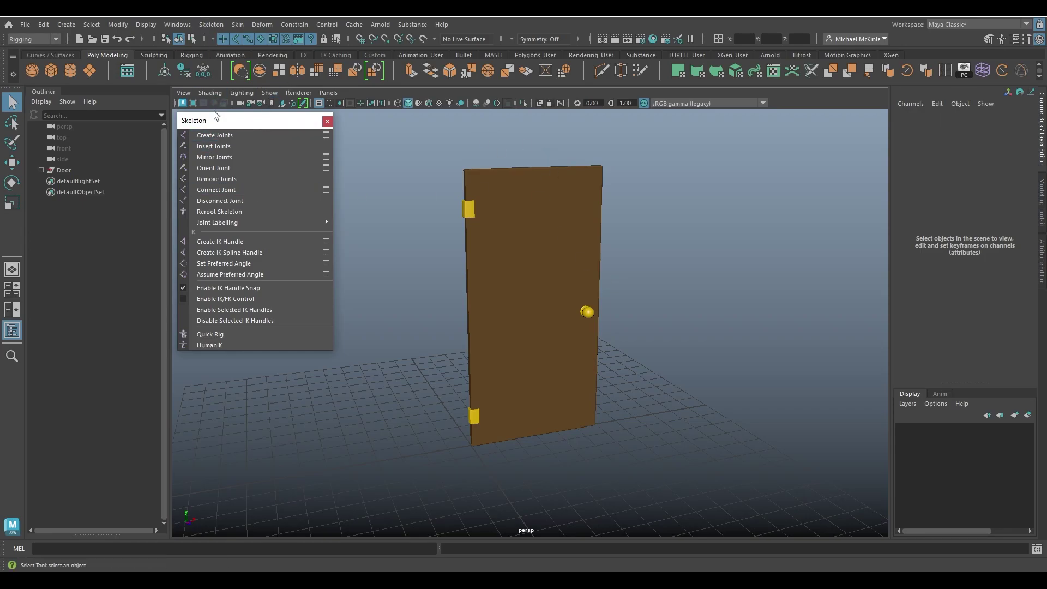
Step: Start Create Joints over an empty patch of grid and place the first four zig-zag joints
{"action": "left_click", "coordinate": [215, 136]}
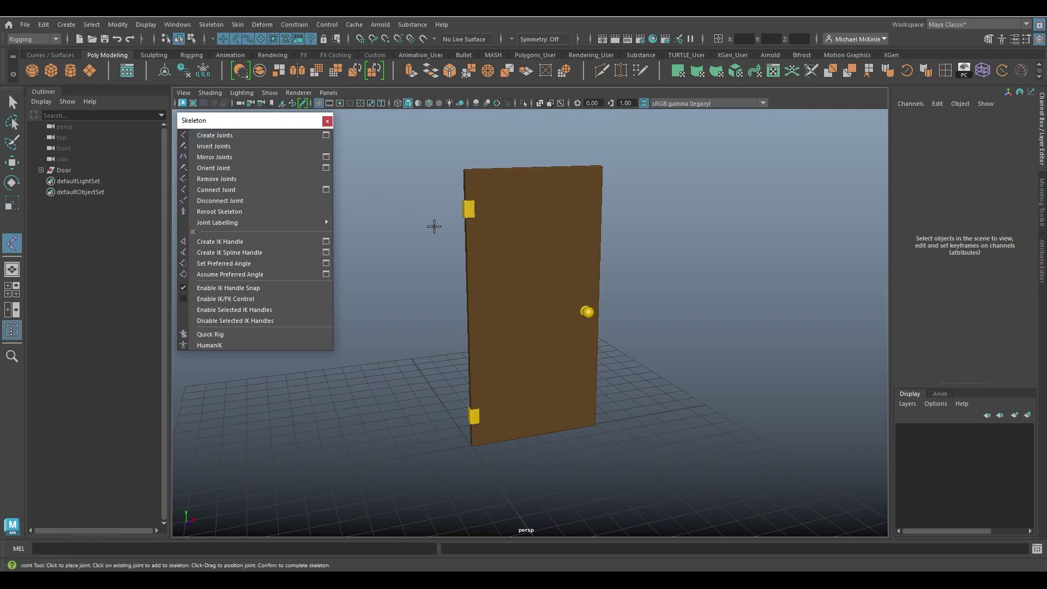
{"action": "middle_click_drag", "start_coordinate": [457, 377], "coordinate": [561, 310], "text": "alt"}
{"action": "left_click_drag", "start_coordinate": [562, 311], "coordinate": [521, 363], "text": "alt"}
{"action": "middle_click_drag", "start_coordinate": [521, 363], "coordinate": [722, 292], "text": "alt"}
{"action": "left_click", "coordinate": [513, 184]}
{"action": "left_click", "coordinate": [440, 217]}
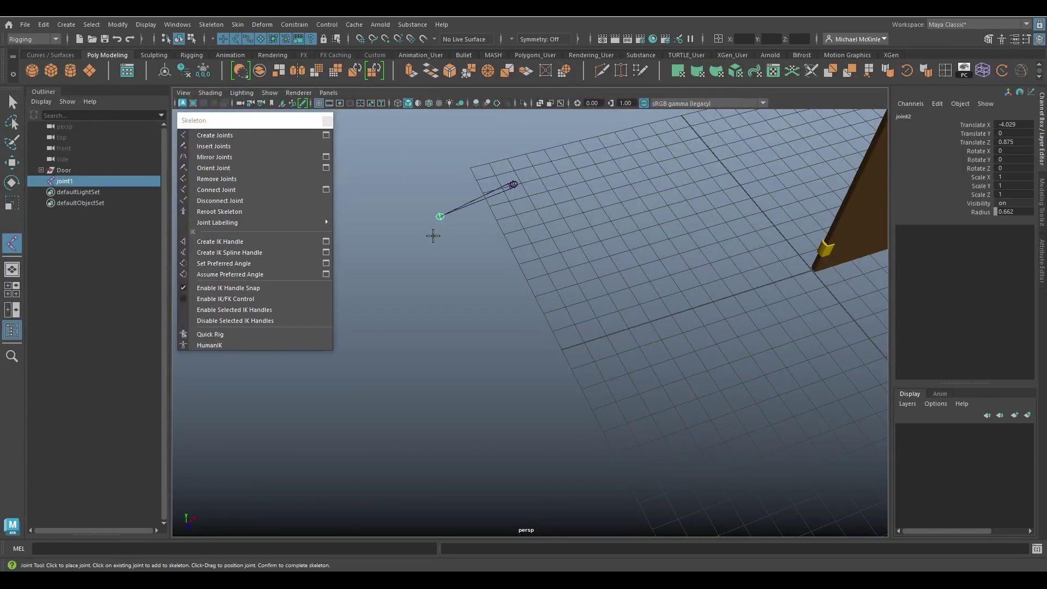
{"action": "left_click", "coordinate": [429, 280]}
{"action": "left_click", "coordinate": [451, 338]}
Step: Add the remaining seven joints and finish the eleven-joint chain
{"action": "left_click", "coordinate": [549, 298]}
{"action": "left_click", "coordinate": [643, 304]}
{"action": "left_click", "coordinate": [645, 367]}
{"action": "left_click", "coordinate": [542, 448]}
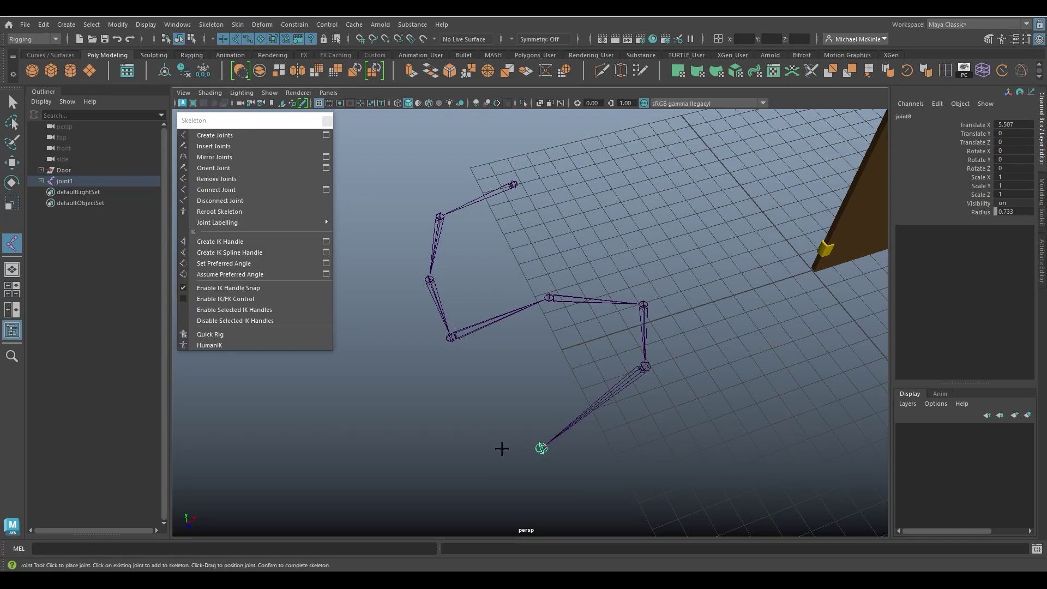
{"action": "left_click", "coordinate": [449, 436]}
{"action": "left_click", "coordinate": [381, 391]}
{"action": "left_click", "coordinate": [338, 441]}
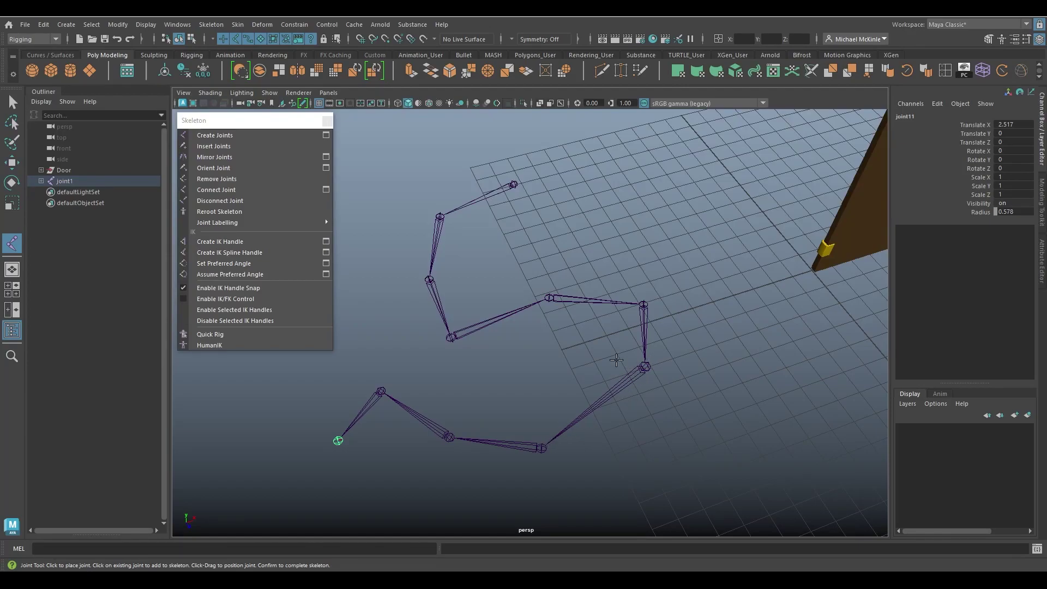
{"action": "key", "text": "q"}
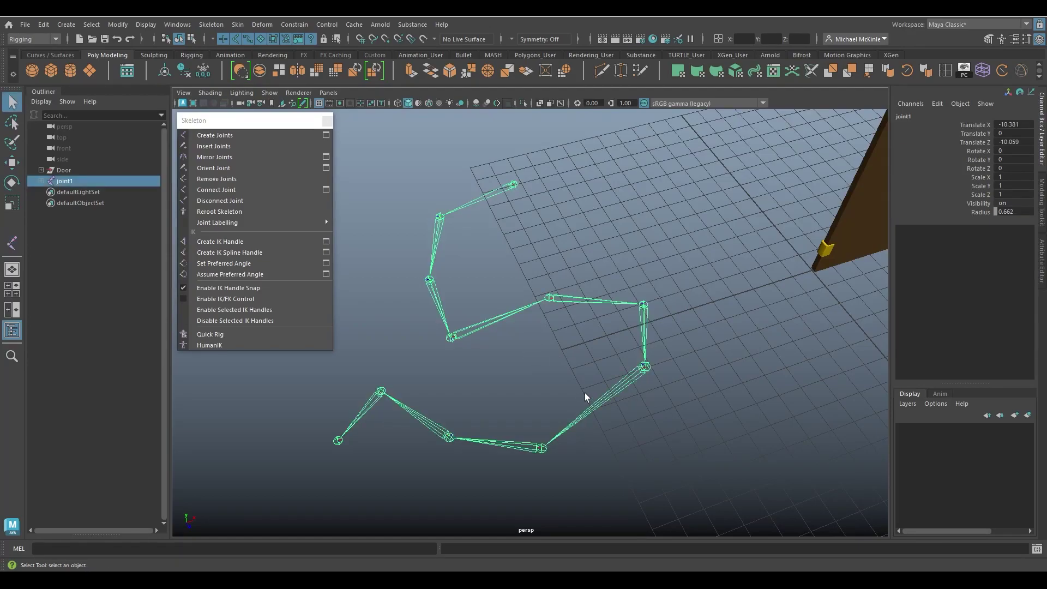
Step: Expand joint1 in the Outliner, select joint4, and rotate it to swing the lower chain
{"action": "left_click", "coordinate": [41, 181], "text": "shift"}
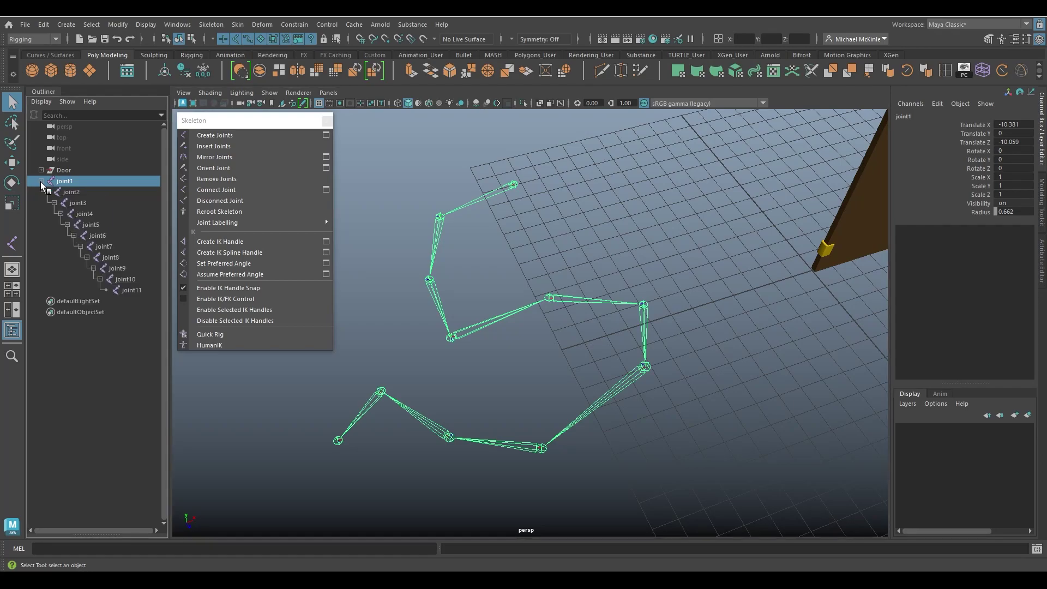
{"action": "left_click", "coordinate": [132, 290]}
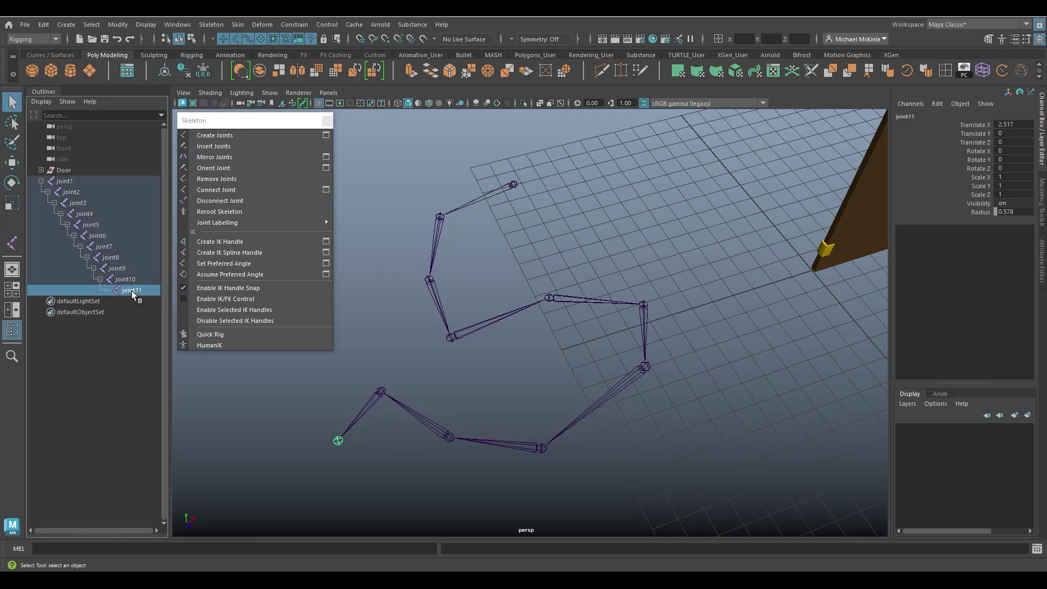
{"action": "left_click", "coordinate": [124, 280]}
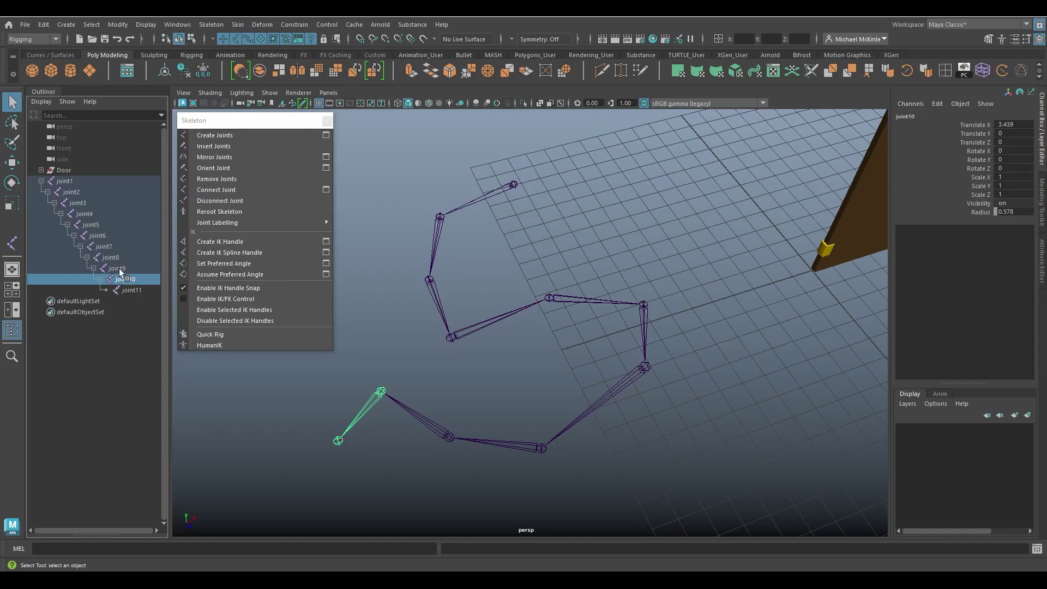
{"action": "left_click", "coordinate": [119, 269]}
{"action": "left_click", "coordinate": [111, 257]}
{"action": "left_click", "coordinate": [104, 247]}
{"action": "left_click", "coordinate": [98, 235]}
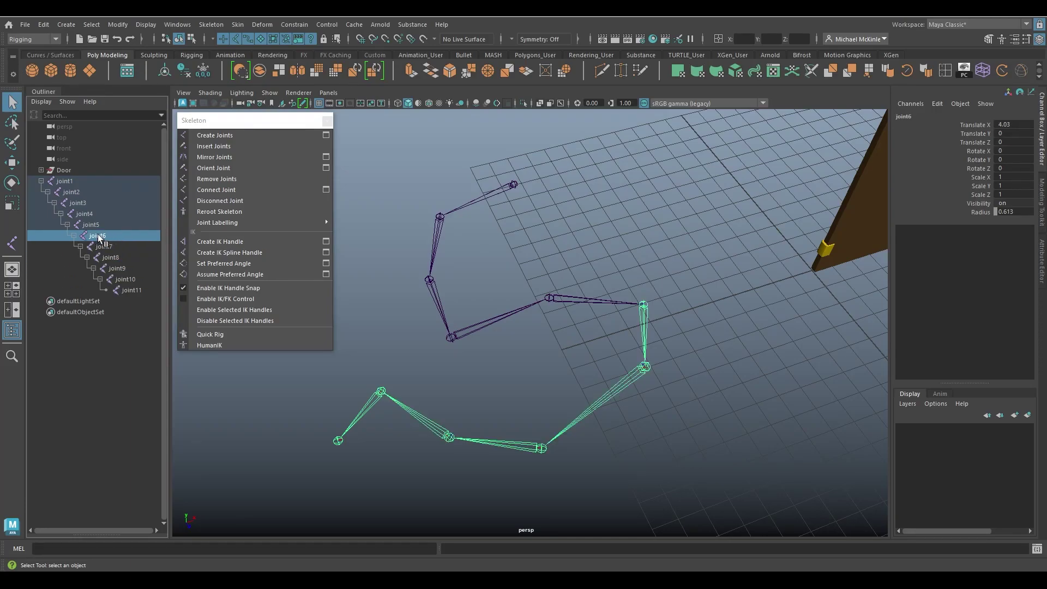
{"action": "left_click", "coordinate": [91, 224]}
{"action": "left_click", "coordinate": [87, 214]}
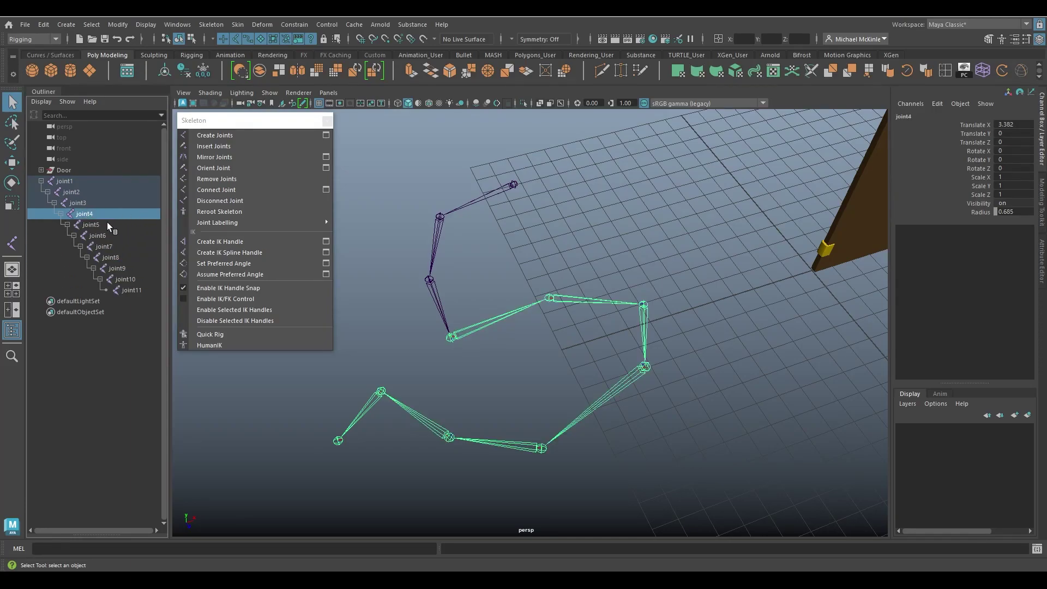
{"action": "key", "text": "e"}
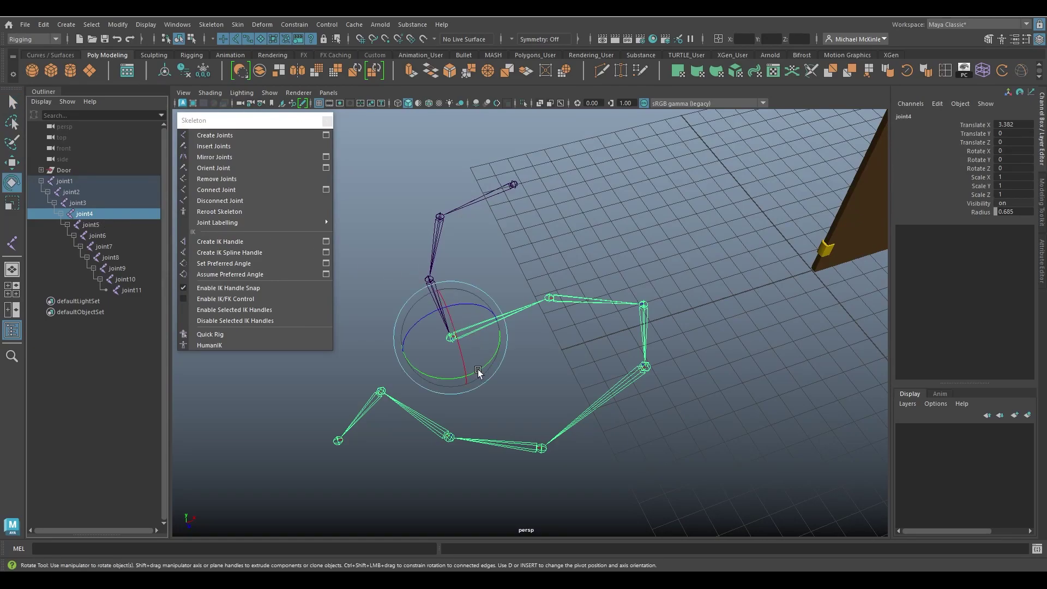
{"action": "left_click_drag", "start_coordinate": [479, 372], "coordinate": [500, 403]}
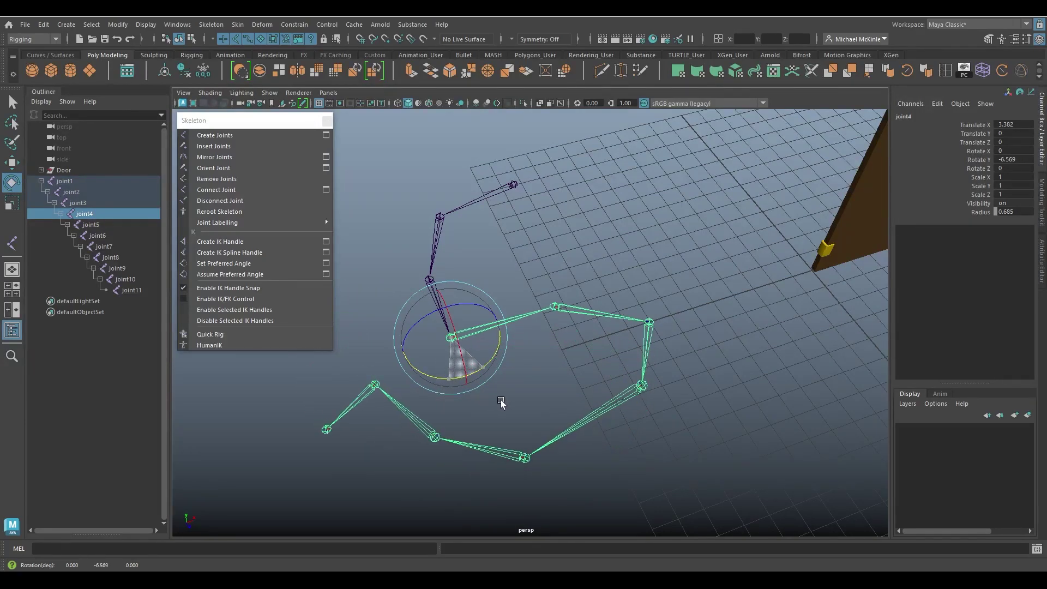
Step: Rotate the chain at joint1, undo that rotation, and delete the joint chain
{"action": "left_click", "coordinate": [90, 181]}
{"action": "left_click", "coordinate": [221, 263]}
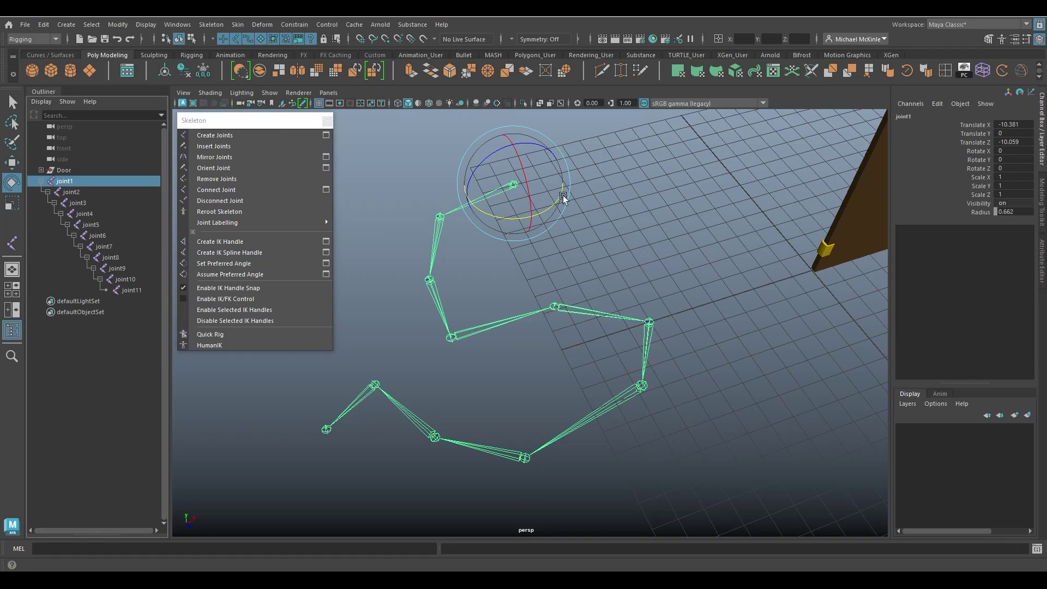
{"action": "left_click_drag", "start_coordinate": [491, 216], "coordinate": [442, 229]}
{"action": "key", "text": "ctrl+z"}
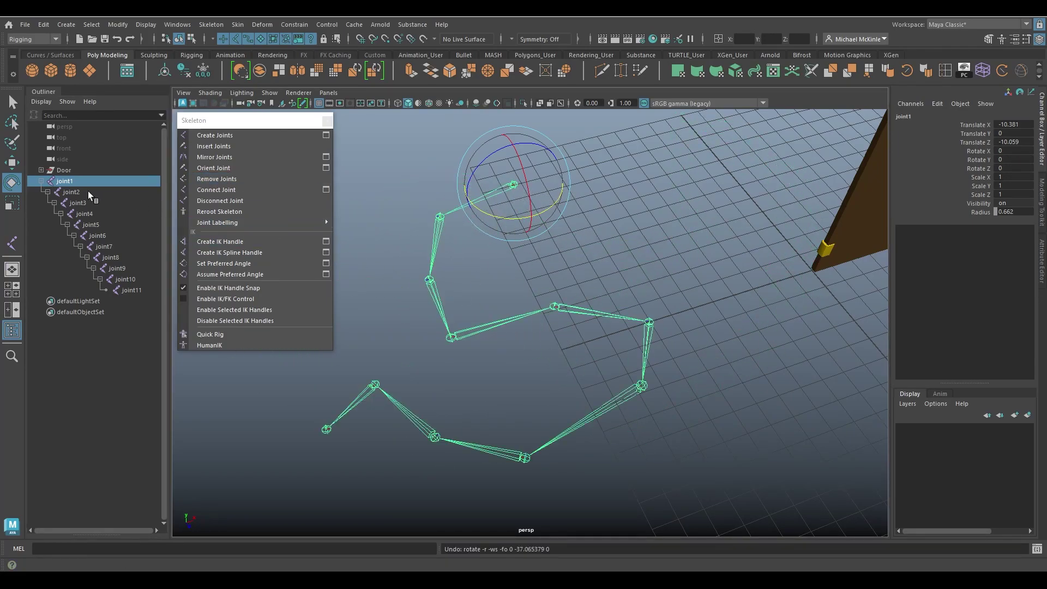
{"action": "key", "text": "Delete"}
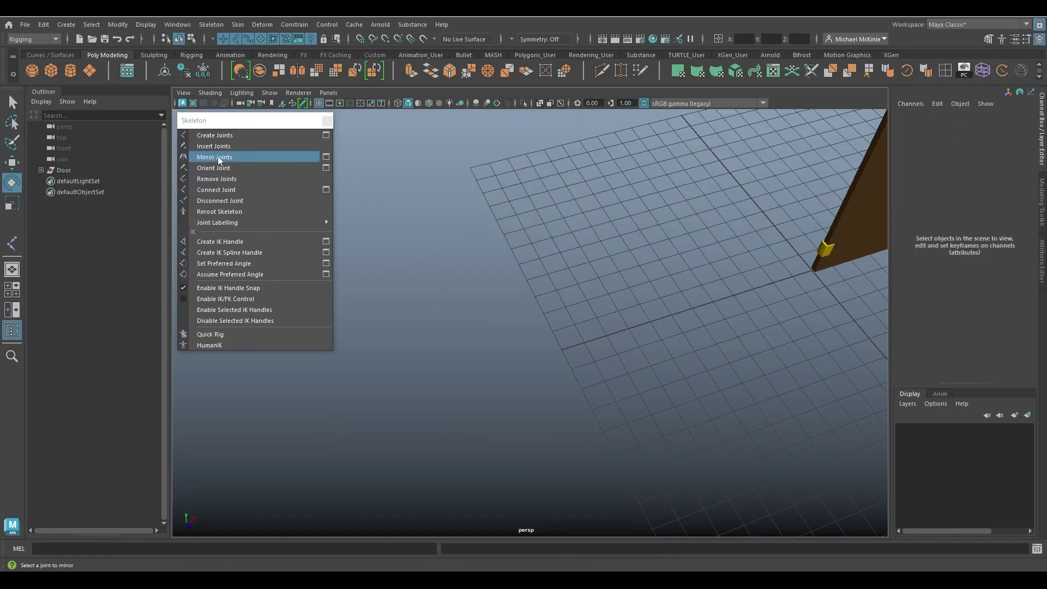
Step: Build a new six-joint test chain beside the door
{"action": "left_click", "coordinate": [223, 139]}
{"action": "left_click_drag", "start_coordinate": [584, 241], "coordinate": [613, 334], "text": "alt"}
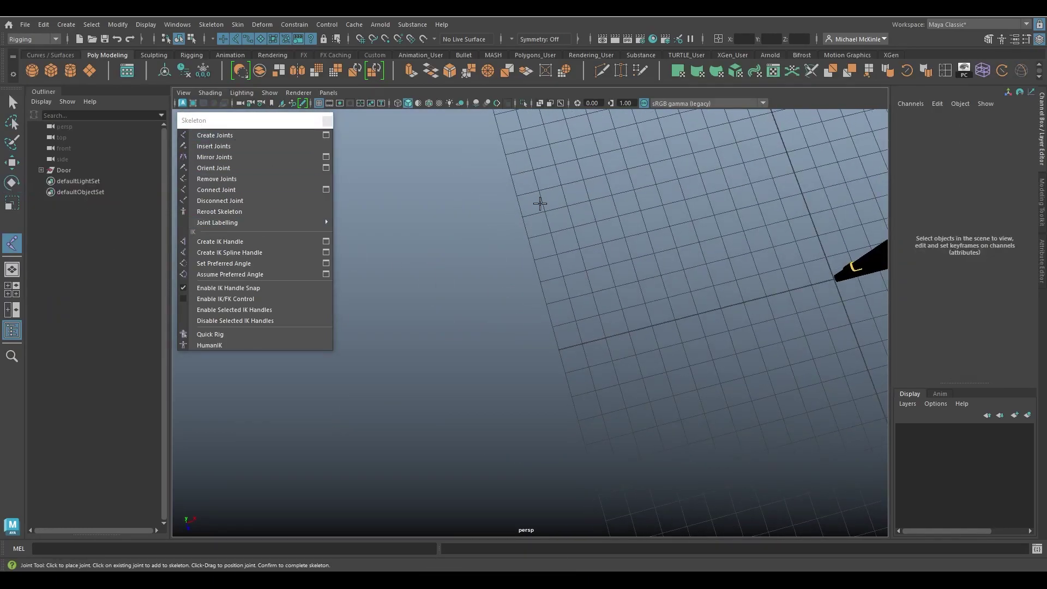
{"action": "left_click", "coordinate": [579, 200]}
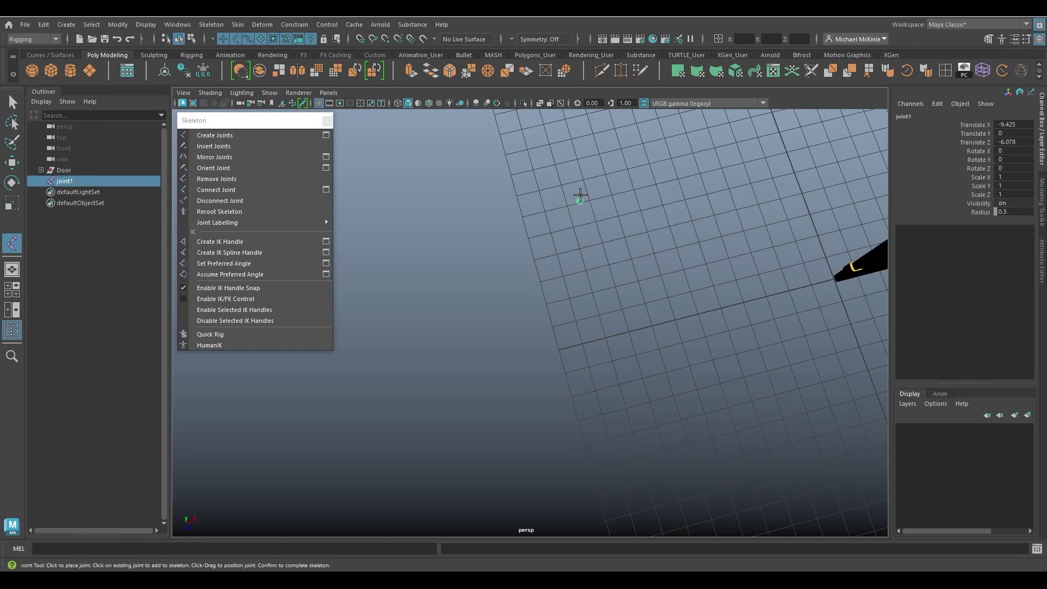
{"action": "left_click", "coordinate": [545, 189]}
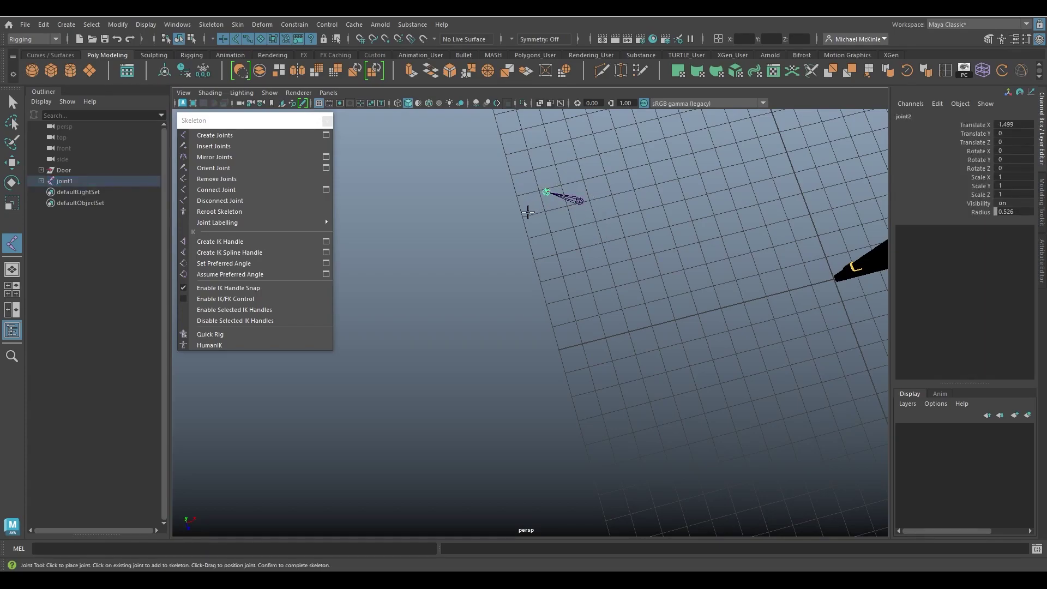
{"action": "left_click", "coordinate": [499, 271]}
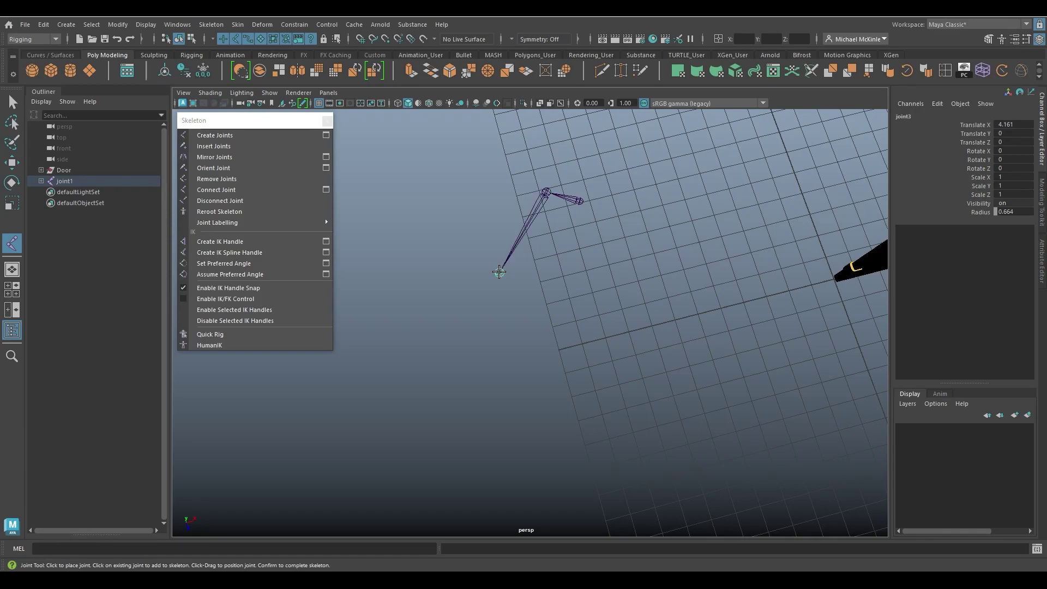
{"action": "left_click", "coordinate": [469, 336]}
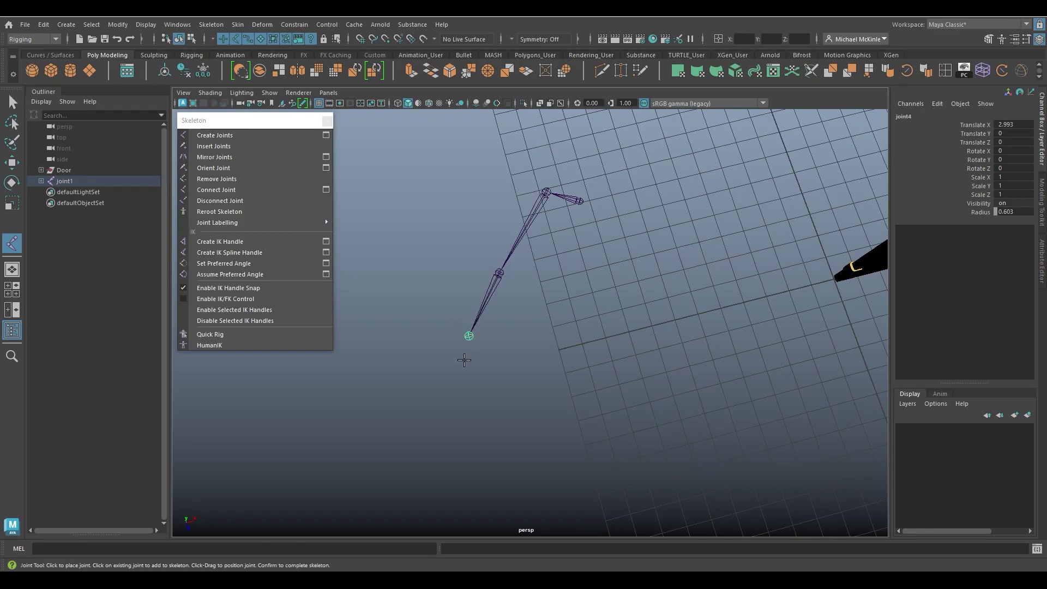
{"action": "left_click", "coordinate": [477, 353]}
{"action": "left_click", "coordinate": [480, 372]}
{"action": "key", "text": "w"}
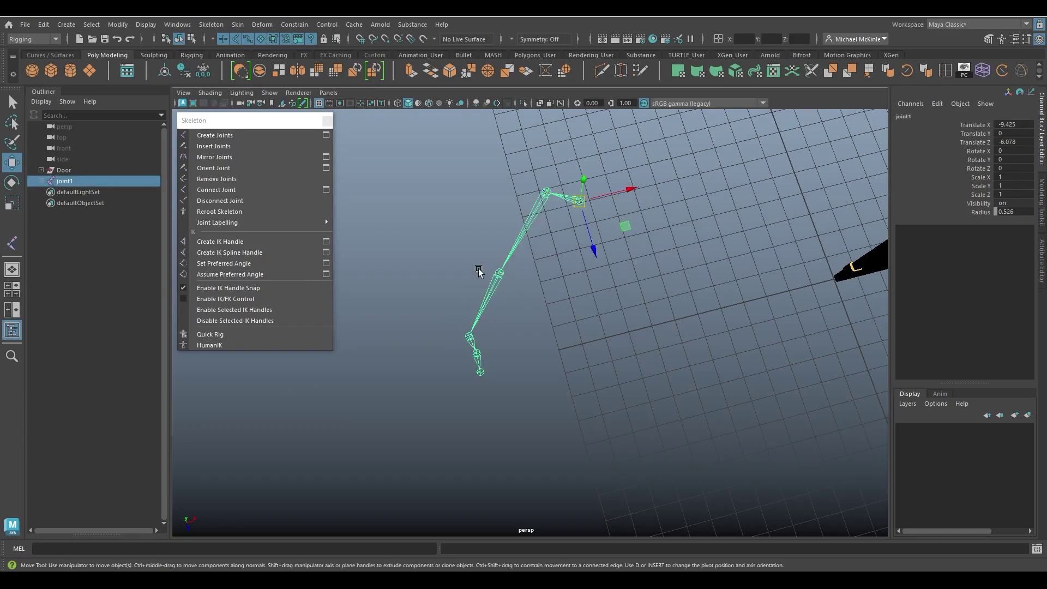
Step: Test-rotate joint3 and joint2, undo both, then delete the chain from its root
{"action": "left_click", "coordinate": [498, 274]}
{"action": "key", "text": "e"}
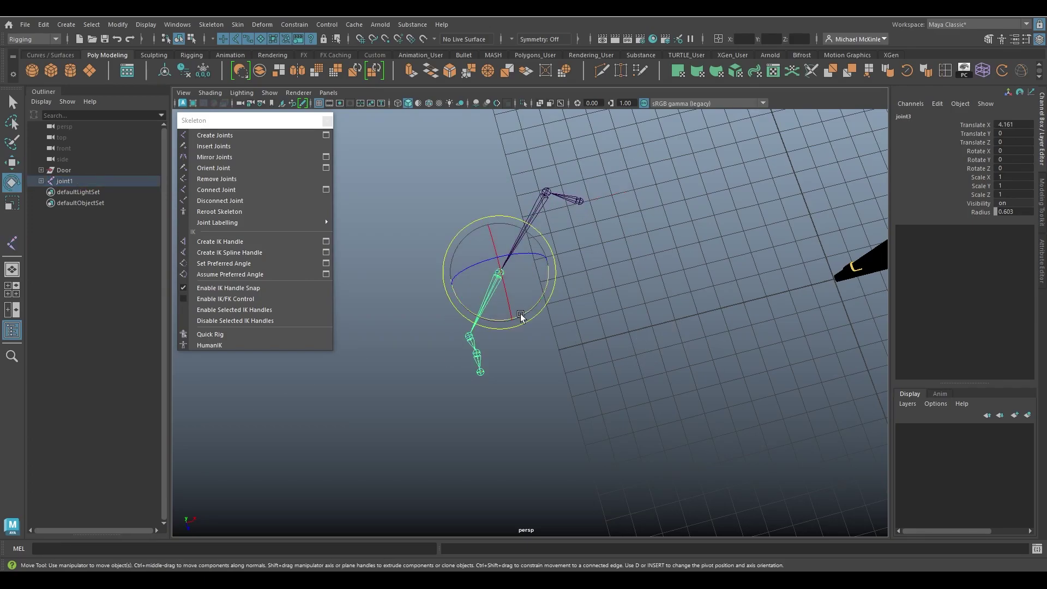
{"action": "left_click_drag", "start_coordinate": [521, 316], "coordinate": [564, 283]}
{"action": "key", "text": "ctrl+z"}
{"action": "left_click", "coordinate": [538, 205]}
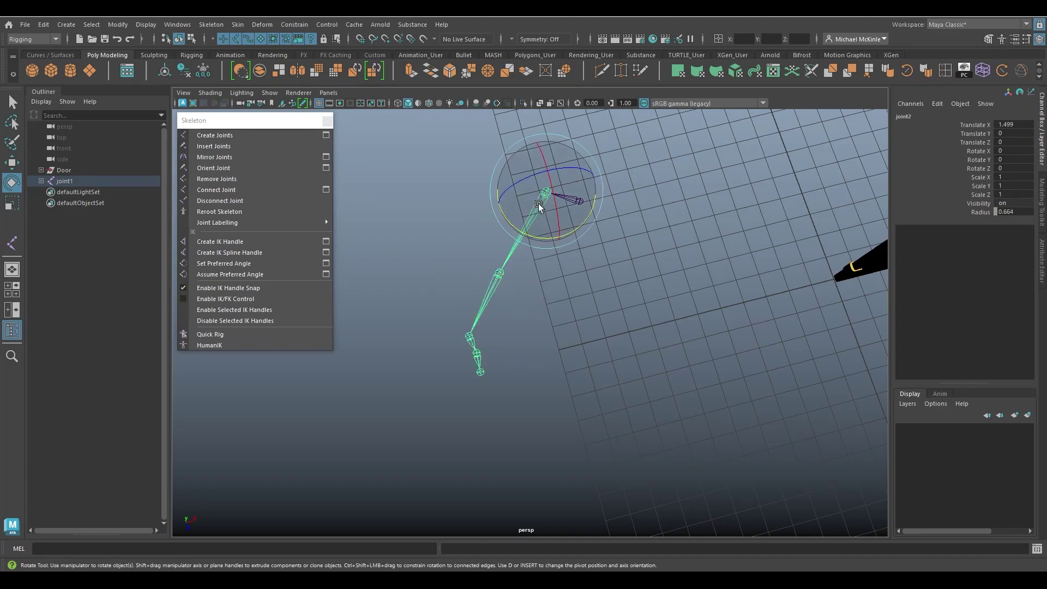
{"action": "left_click_drag", "start_coordinate": [539, 207], "coordinate": [589, 321]}
{"action": "key", "text": "ctrl+z"}
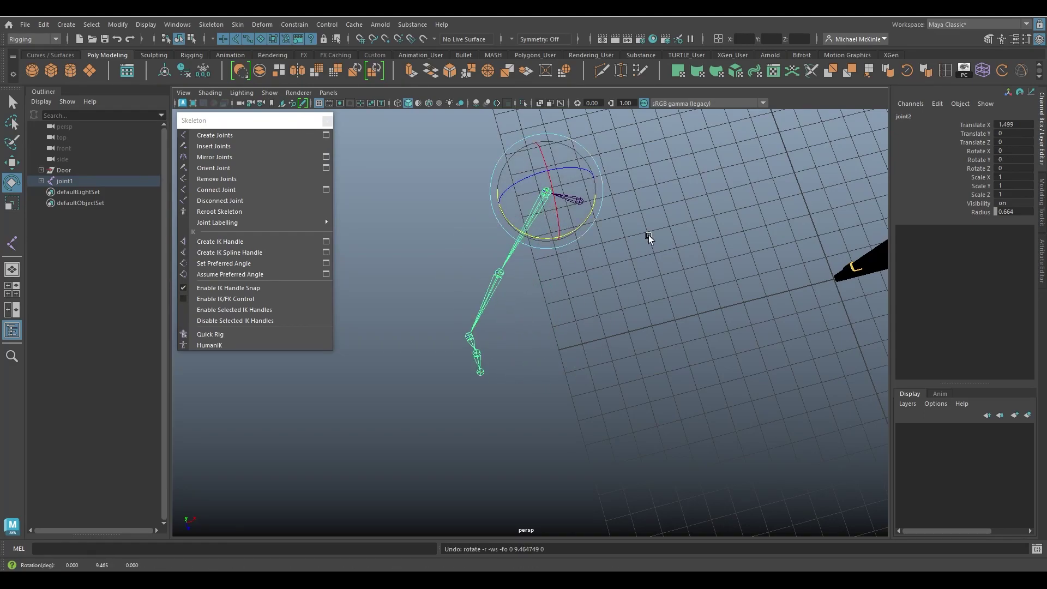
{"action": "key", "text": "q"}
{"action": "key", "text": "Up"}
{"action": "key", "text": "Delete"}
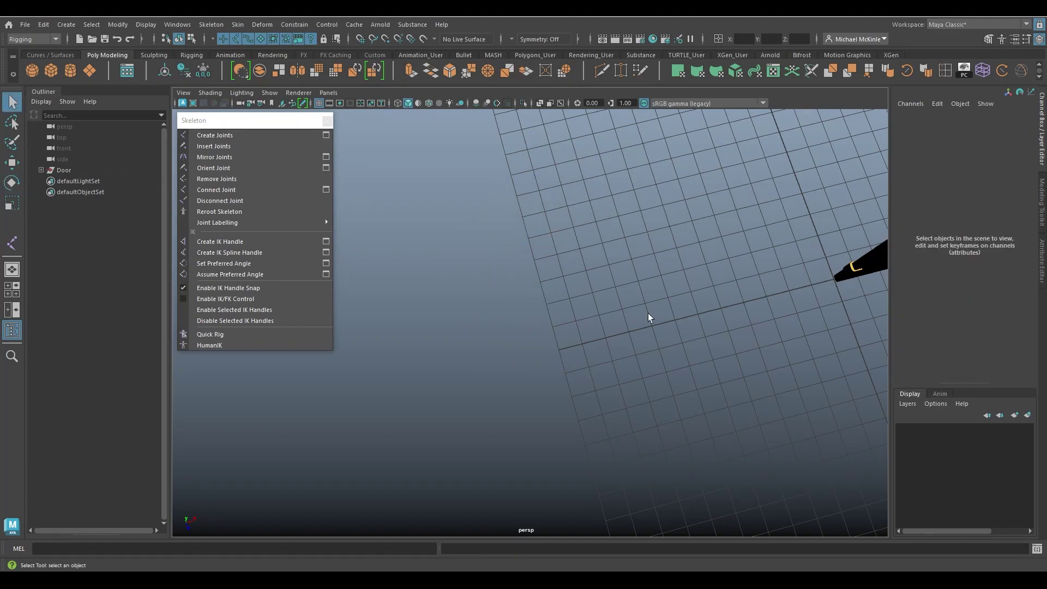
Step: Orbit, pan and zoom to a close, low side view of the door
{"action": "left_click_drag", "start_coordinate": [750, 292], "coordinate": [772, 264], "text": "alt"}
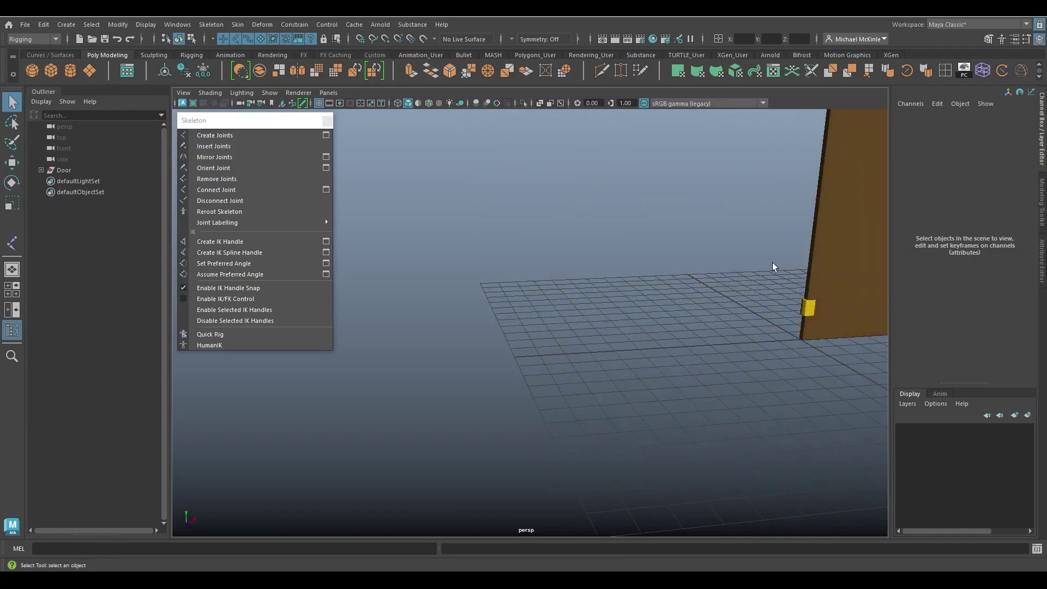
{"action": "middle_click_drag", "start_coordinate": [773, 264], "coordinate": [467, 370], "text": "alt"}
{"action": "right_click_drag", "start_coordinate": [467, 369], "coordinate": [541, 375], "text": "alt"}
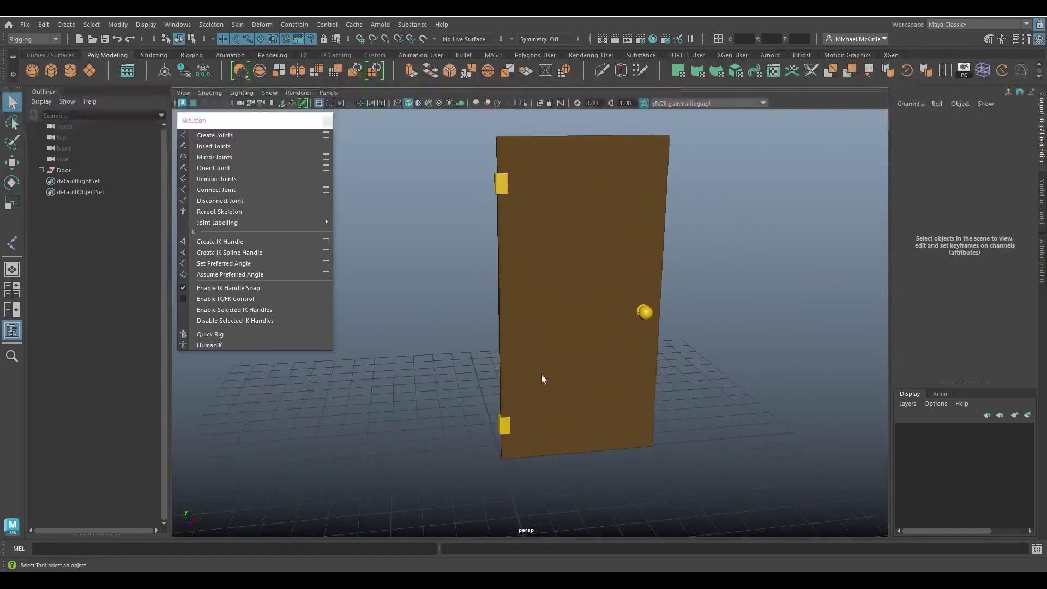
{"action": "left_click_drag", "start_coordinate": [575, 349], "coordinate": [636, 349], "text": "alt"}
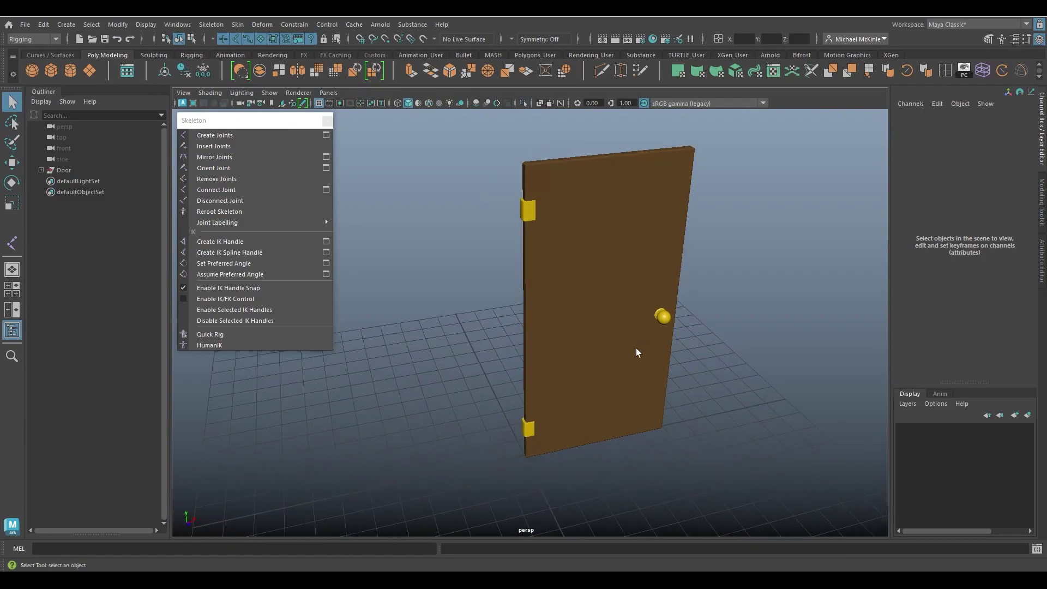
Step: With grid snapping on, place joint1 at the door's bottom hinge corner
{"action": "left_click", "coordinate": [223, 136]}
{"action": "left_click", "coordinate": [214, 134]}
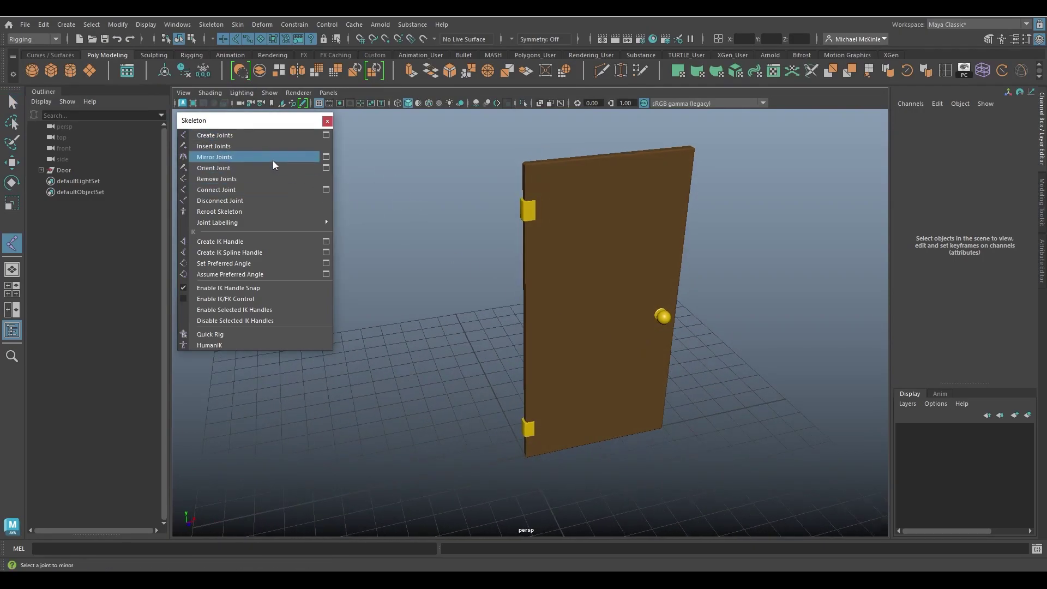
{"action": "middle_click_drag", "start_coordinate": [484, 382], "coordinate": [485, 335], "text": "alt"}
{"action": "right_click_drag", "start_coordinate": [485, 335], "coordinate": [510, 341], "text": "alt"}
{"action": "left_click_drag", "start_coordinate": [509, 341], "coordinate": [523, 357], "text": "alt"}
{"action": "key", "text": "x"}
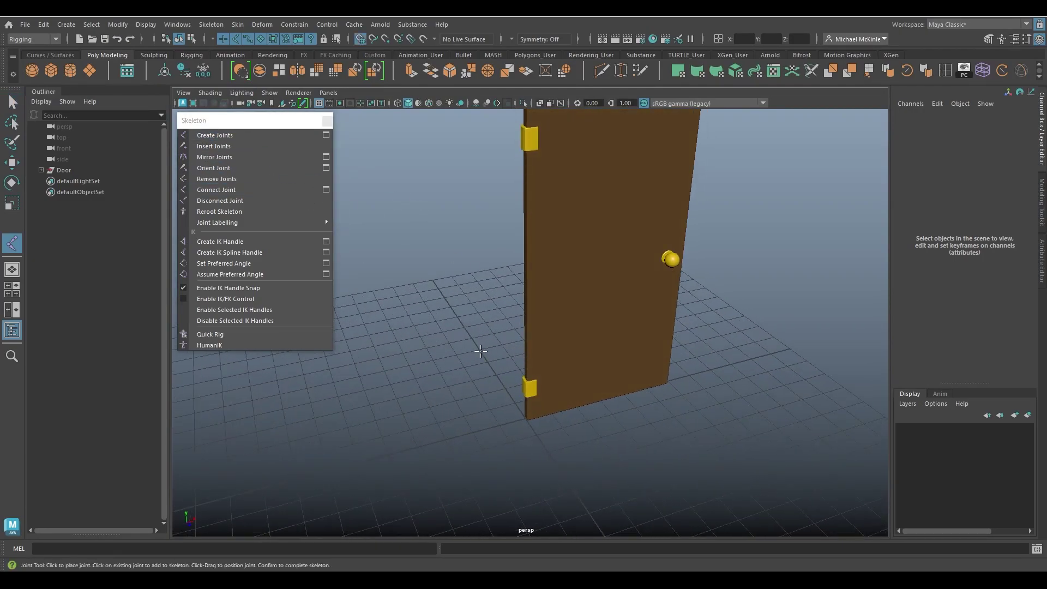
{"action": "left_click_drag", "start_coordinate": [471, 335], "coordinate": [528, 419]}
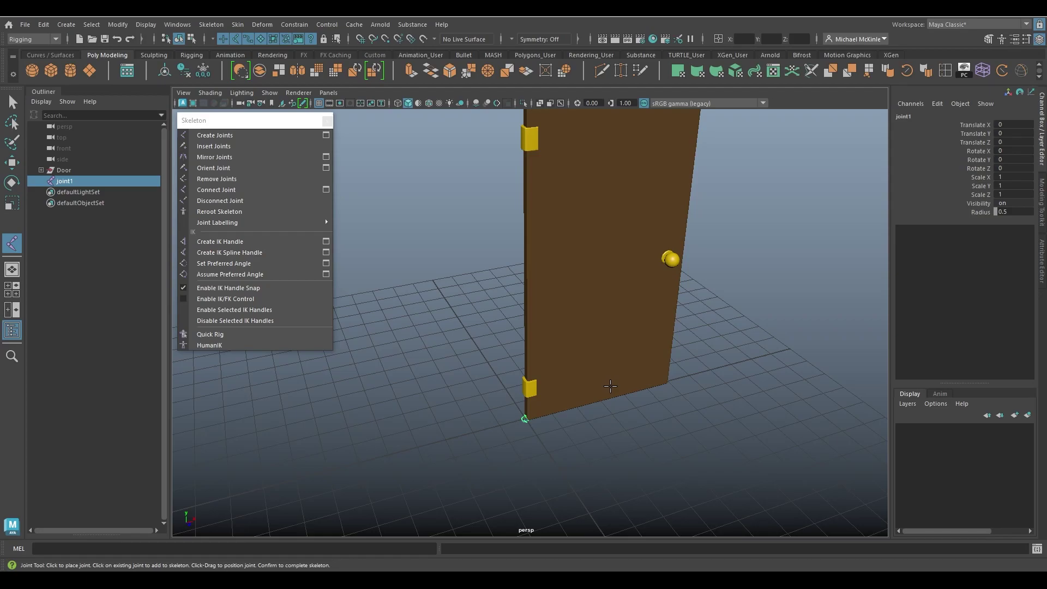
{"action": "mouse_move", "coordinate": [611, 387]}
{"action": "left_mouse_down", "text": "alt"}
{"action": "mouse_move", "coordinate": [638, 381]}
{"action": "mouse_move", "coordinate": [596, 381]}
{"action": "left_mouse_up", "text": "alt"}
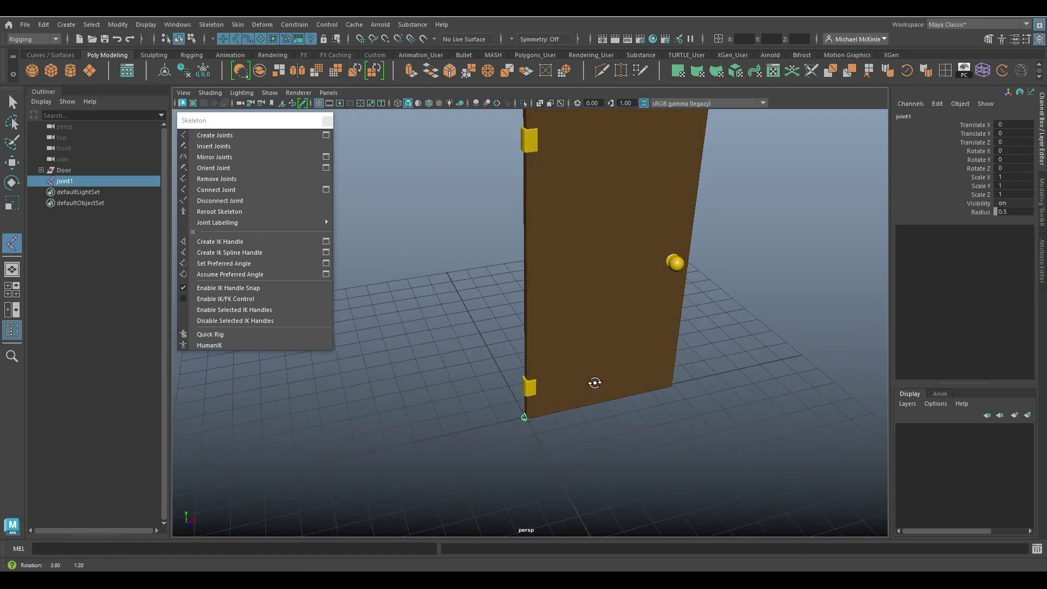
{"action": "key", "text": "q"}
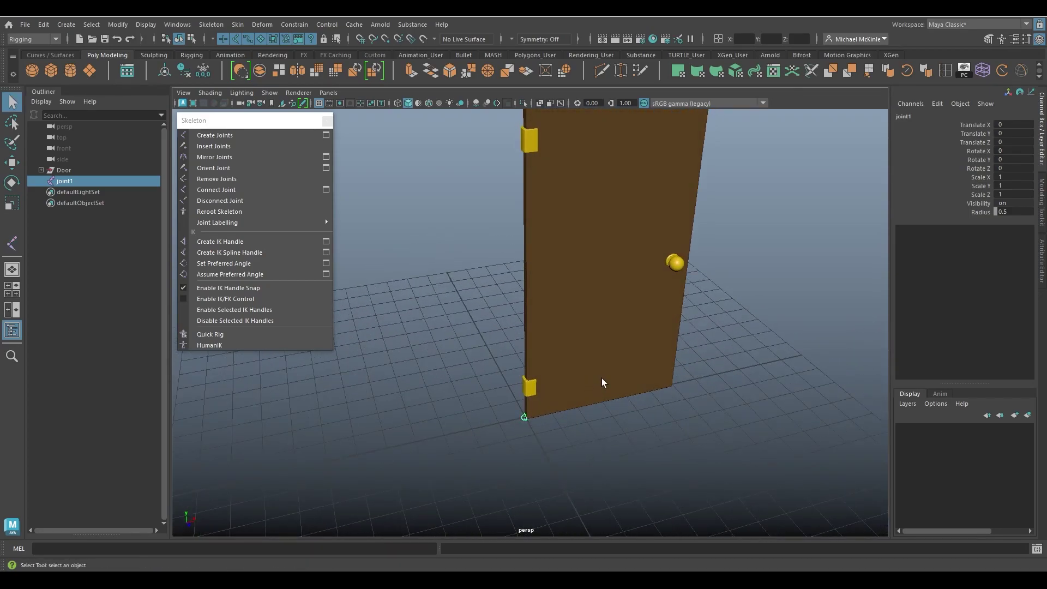
{"action": "left_click_drag", "start_coordinate": [560, 312], "coordinate": [643, 379], "text": "alt"}
Step: Expand the Door group in the Outliner and select Door, Hinge1 and Hinge2 in turn
{"action": "left_click", "coordinate": [584, 338]}
{"action": "left_click", "coordinate": [680, 367]}
{"action": "key", "text": "w"}
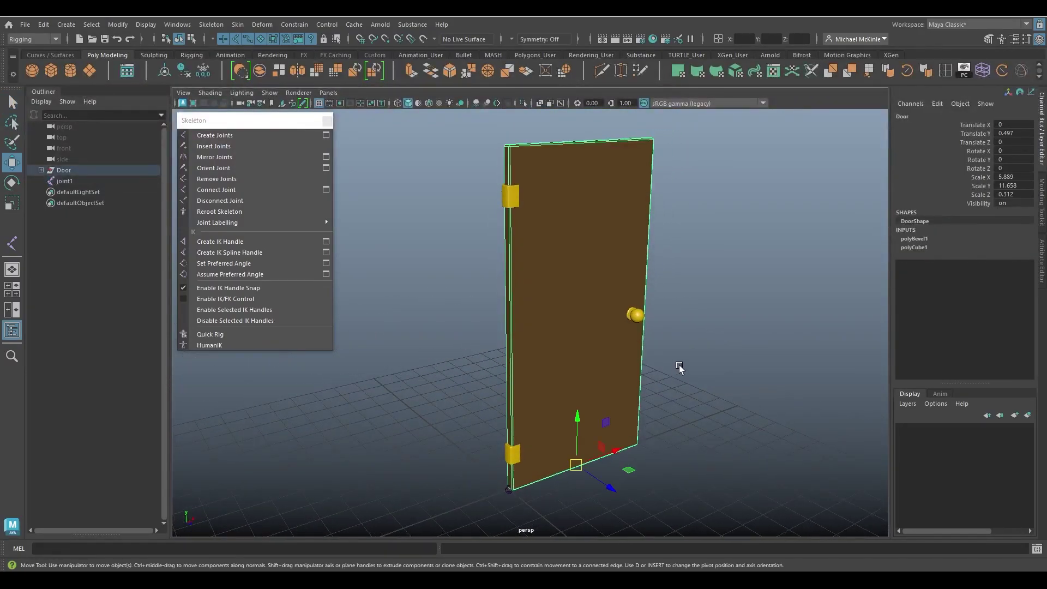
{"action": "left_click", "coordinate": [82, 166]}
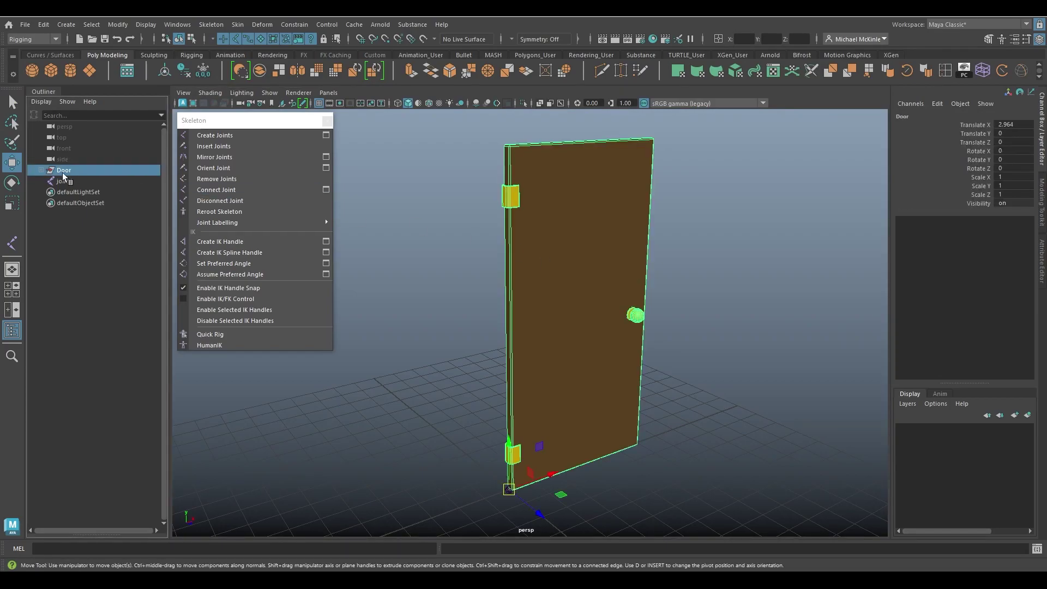
{"action": "left_click", "coordinate": [42, 170]}
{"action": "left_click", "coordinate": [69, 181]}
{"action": "left_click", "coordinate": [82, 191]}
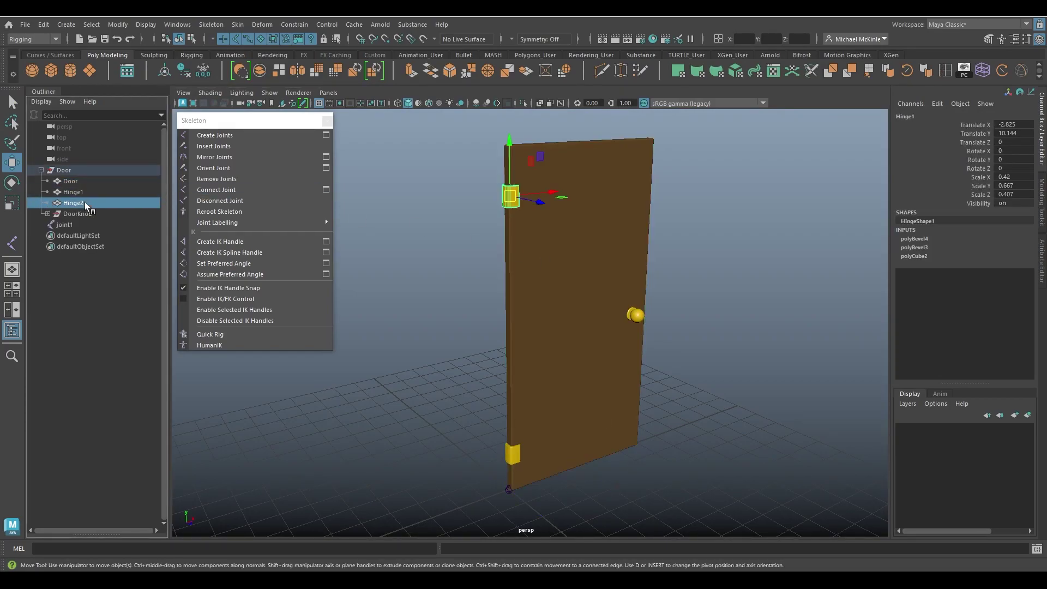
{"action": "left_click", "coordinate": [86, 203]}
Step: Expand DoorKnob and inspect its pieces down to pCylinder2
{"action": "left_click", "coordinate": [83, 213]}
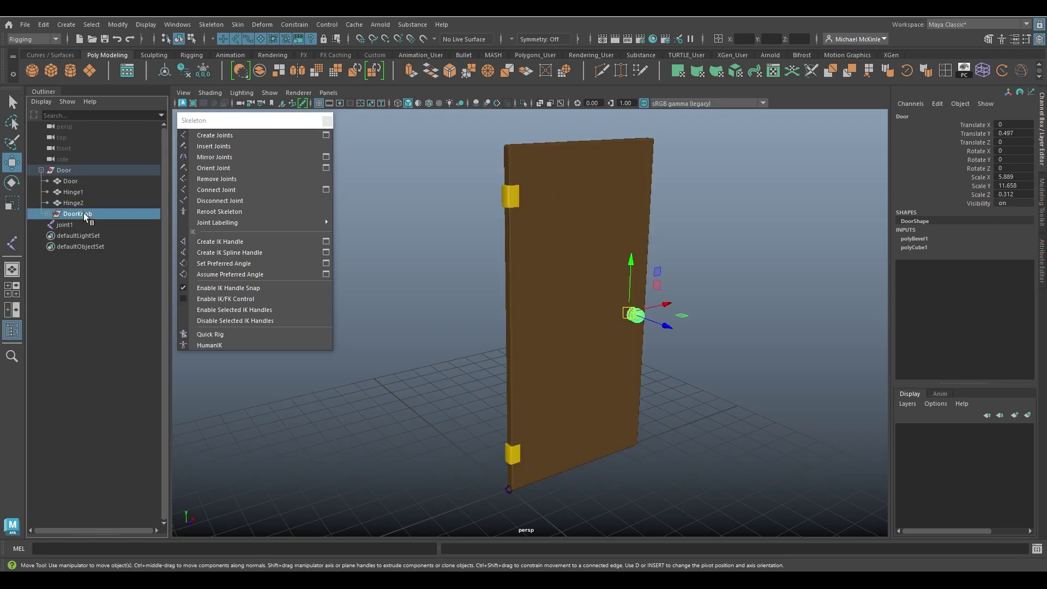
{"action": "left_click", "coordinate": [48, 214]}
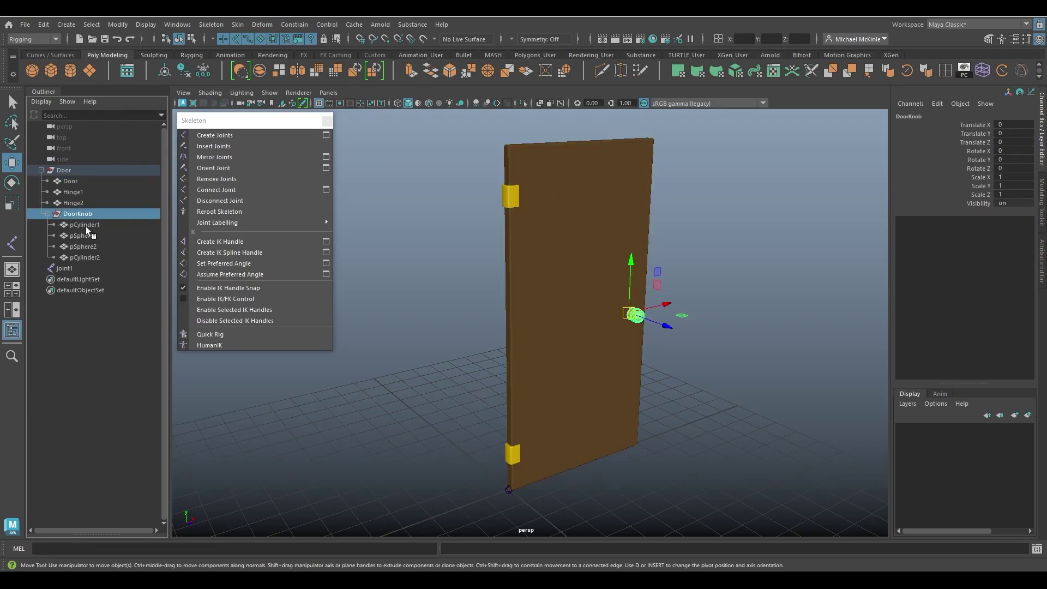
{"action": "left_click", "coordinate": [86, 225]}
{"action": "left_click", "coordinate": [84, 237]}
{"action": "left_click", "coordinate": [90, 254]}
{"action": "left_click", "coordinate": [49, 214]}
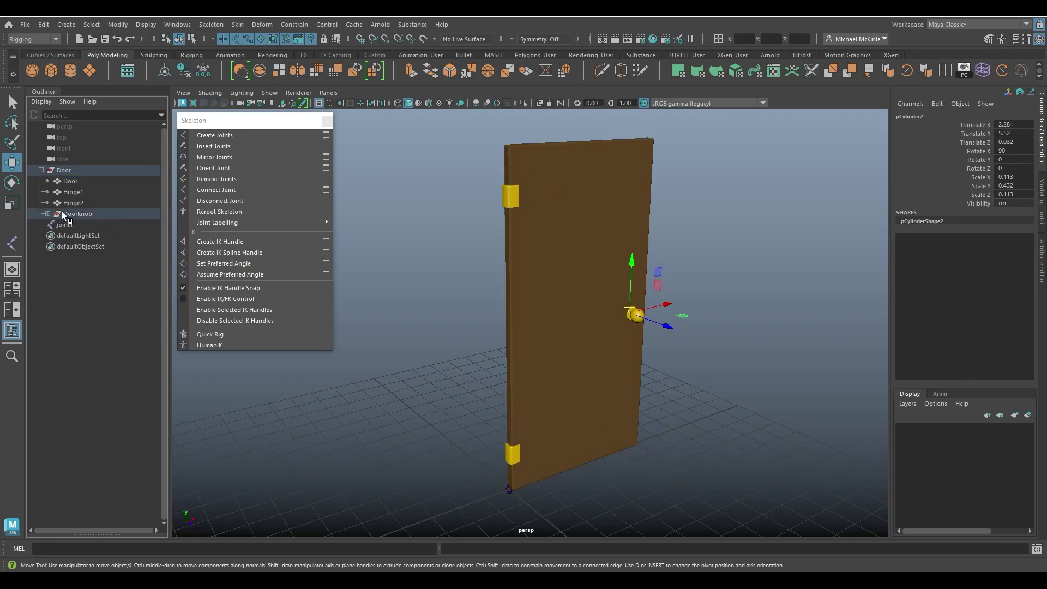
{"action": "left_click", "coordinate": [81, 172]}
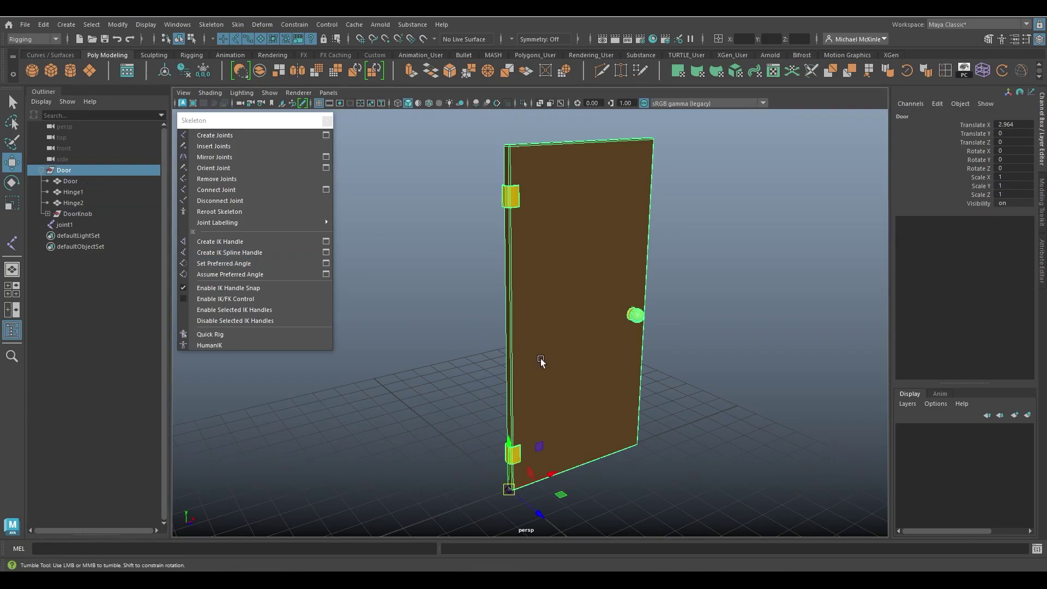
{"action": "mouse_move", "coordinate": [540, 362]}
{"action": "left_mouse_down", "text": "alt"}
{"action": "mouse_move", "coordinate": [479, 347]}
{"action": "mouse_move", "coordinate": [565, 381]}
{"action": "mouse_move", "coordinate": [535, 367]}
{"action": "mouse_move", "coordinate": [514, 367]}
{"action": "mouse_move", "coordinate": [520, 375]}
{"action": "mouse_move", "coordinate": [559, 365]}
{"action": "left_mouse_up", "text": "alt"}
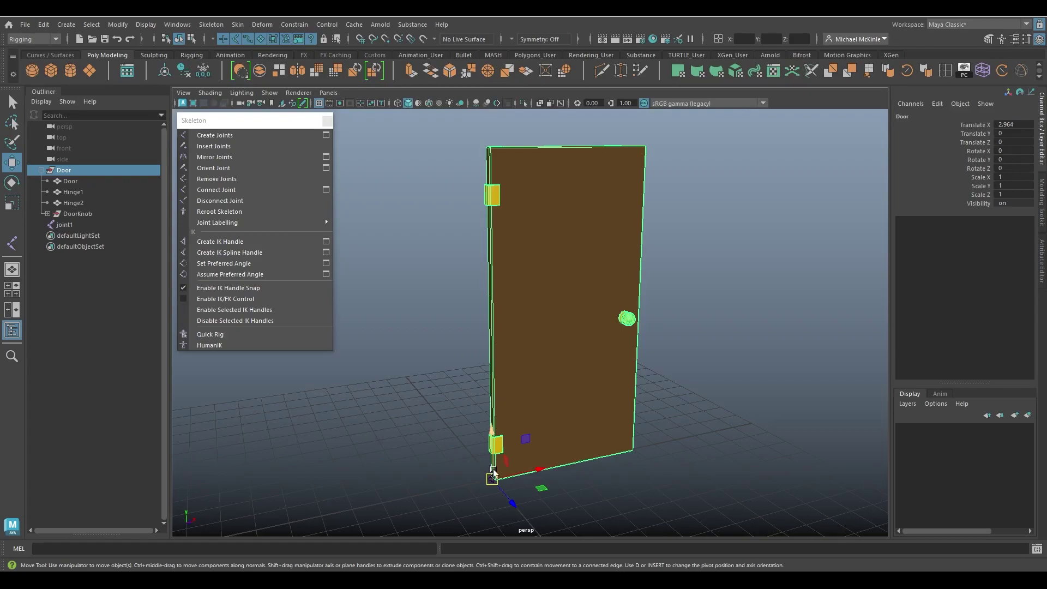
{"action": "left_click_drag", "start_coordinate": [529, 483], "coordinate": [511, 388], "text": "alt"}
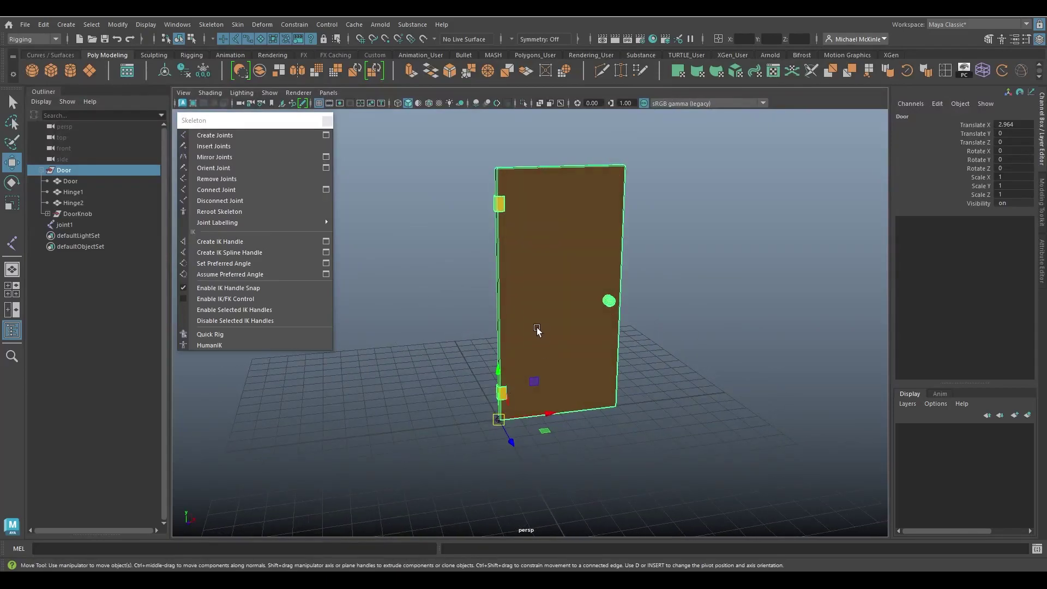
{"action": "key", "text": "e"}
{"action": "left_click_drag", "start_coordinate": [526, 438], "coordinate": [582, 387]}
{"action": "scroll", "coordinate": [562, 418], "scroll_direction": "up", "scroll_amount": 2}
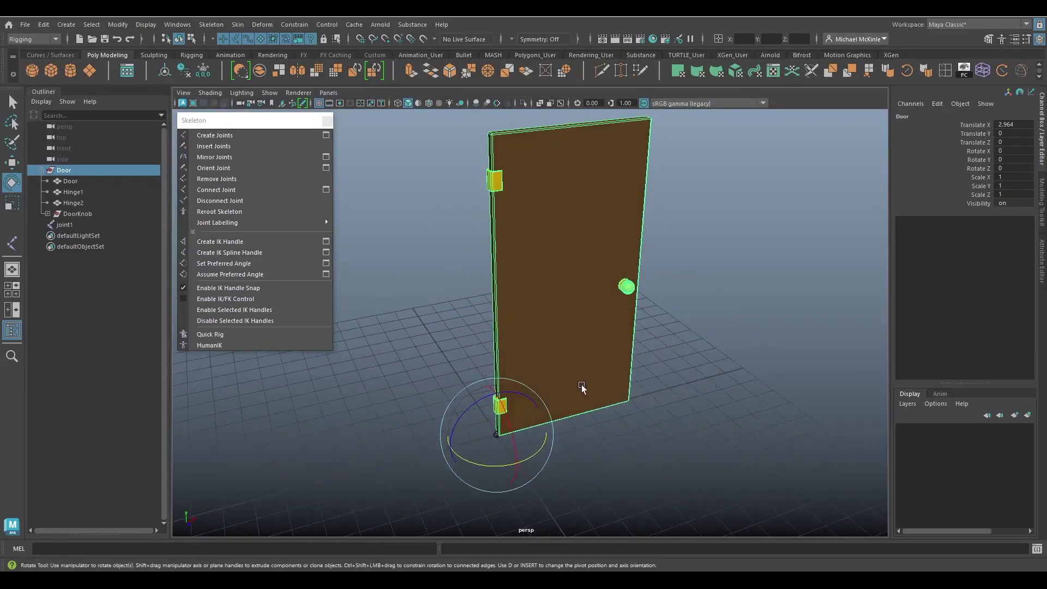
{"action": "key", "text": "w"}
{"action": "left_click", "coordinate": [694, 427]}
{"action": "left_click_drag", "start_coordinate": [693, 427], "coordinate": [642, 429], "text": "alt"}
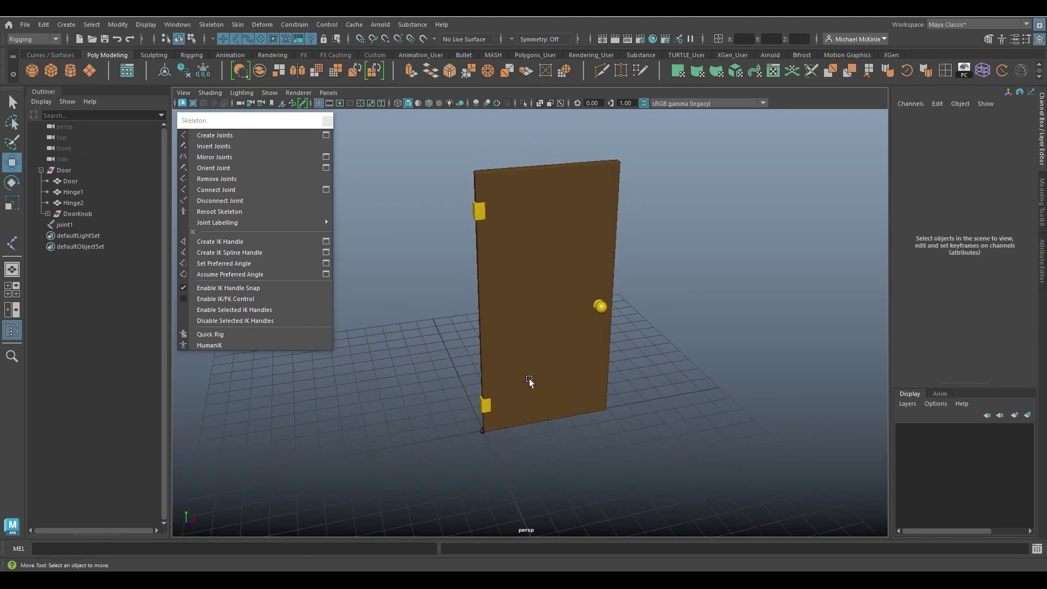
{"action": "middle_click_drag", "start_coordinate": [530, 381], "coordinate": [544, 397], "text": "alt"}
{"action": "right_click_drag", "start_coordinate": [556, 375], "coordinate": [514, 456], "text": "alt"}
{"action": "left_click", "coordinate": [489, 467]}
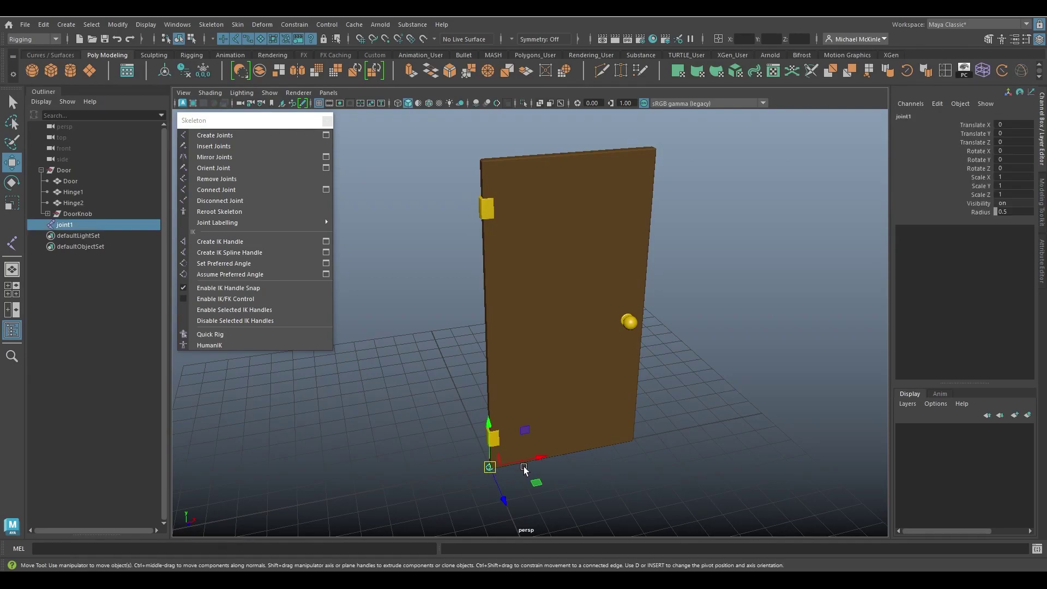
{"action": "left_click", "coordinate": [537, 409]}
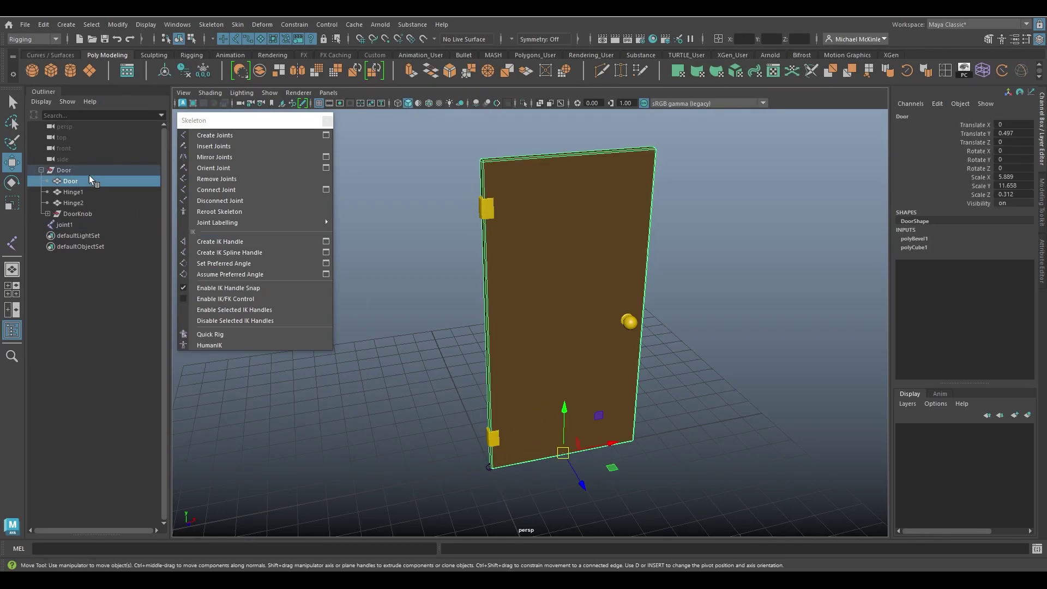
{"action": "key", "text": "e"}
{"action": "left_click_drag", "start_coordinate": [486, 495], "coordinate": [445, 483]}
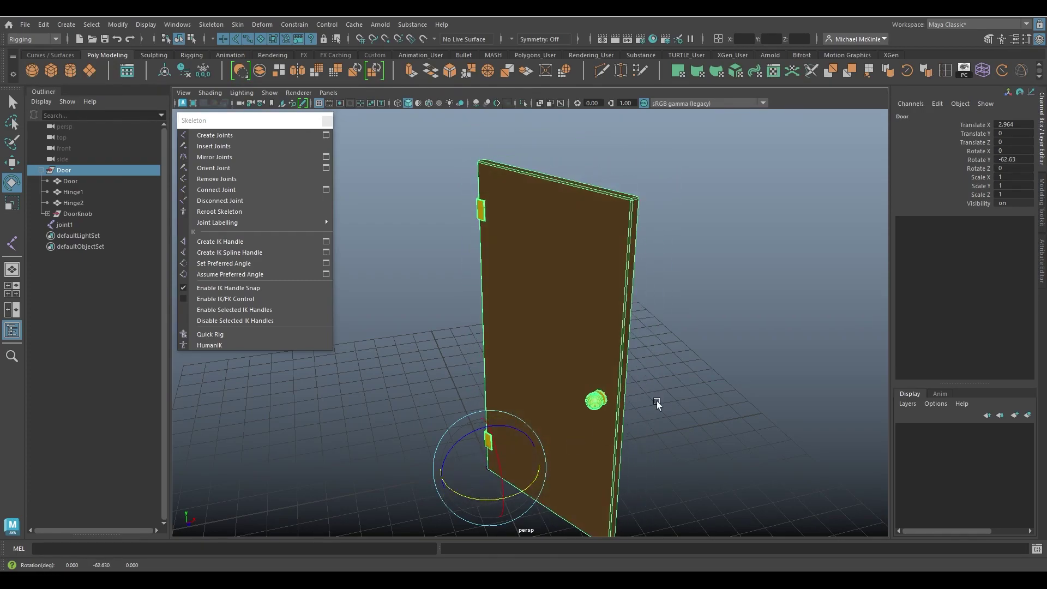
{"action": "key", "text": "ctrl+z"}
{"action": "left_click_drag", "start_coordinate": [643, 378], "coordinate": [623, 361], "text": "alt"}
{"action": "key", "text": "w"}
{"action": "left_click", "coordinate": [676, 376]}
{"action": "left_click_drag", "start_coordinate": [696, 369], "coordinate": [636, 344], "text": "alt"}
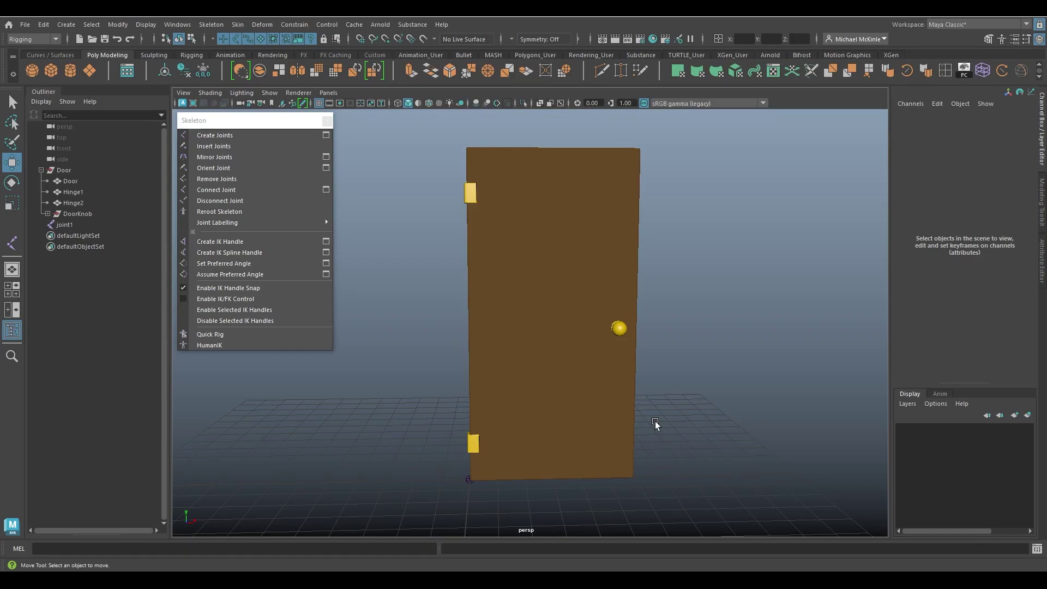
Step: Close the extra skeleton command list and arm the Create Joints tool
{"action": "left_click_drag", "start_coordinate": [587, 361], "coordinate": [627, 374], "text": "alt"}
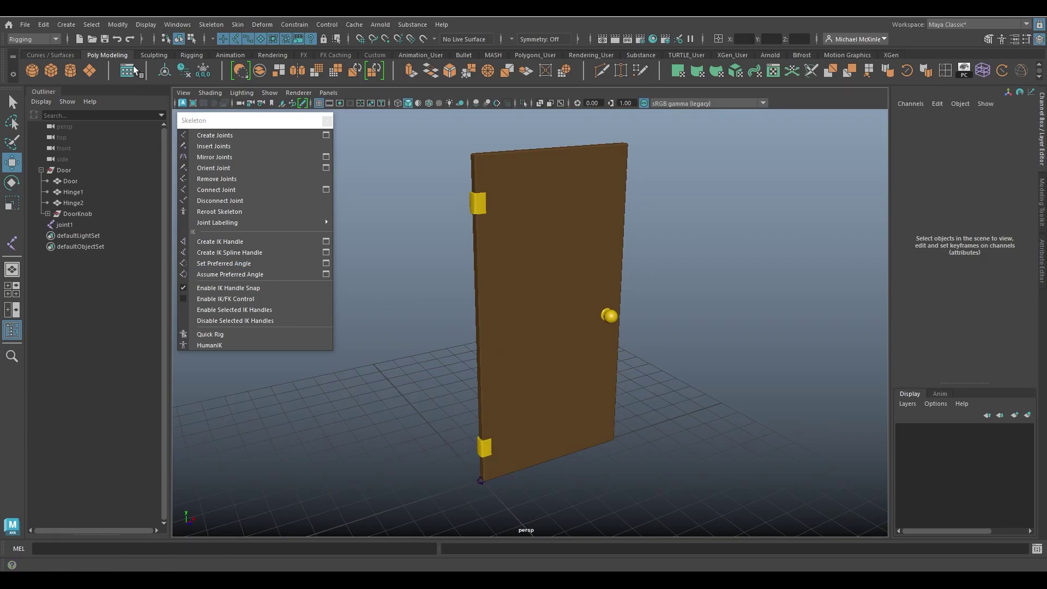
{"action": "left_click", "coordinate": [66, 24]}
{"action": "mouse_move", "coordinate": [157, 24]}
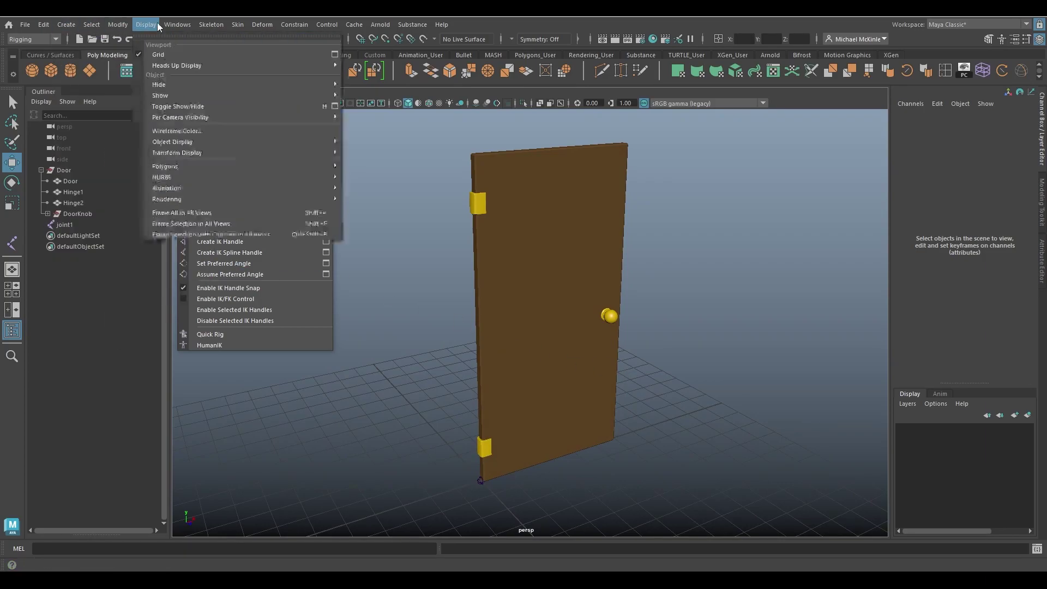
{"action": "mouse_move", "coordinate": [217, 28]}
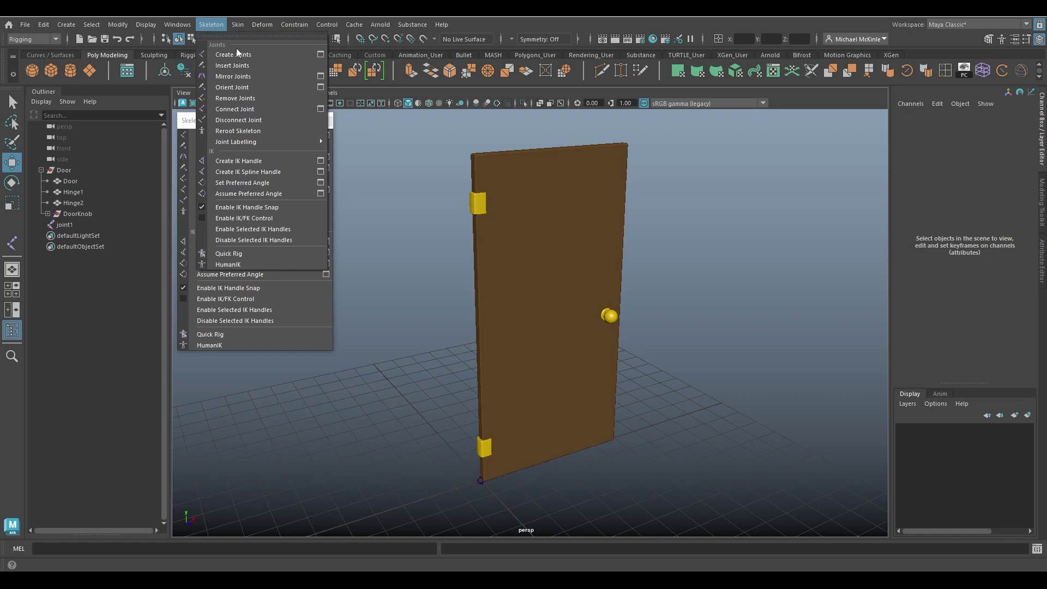
{"action": "left_click", "coordinate": [190, 121]}
{"action": "left_click", "coordinate": [234, 135]}
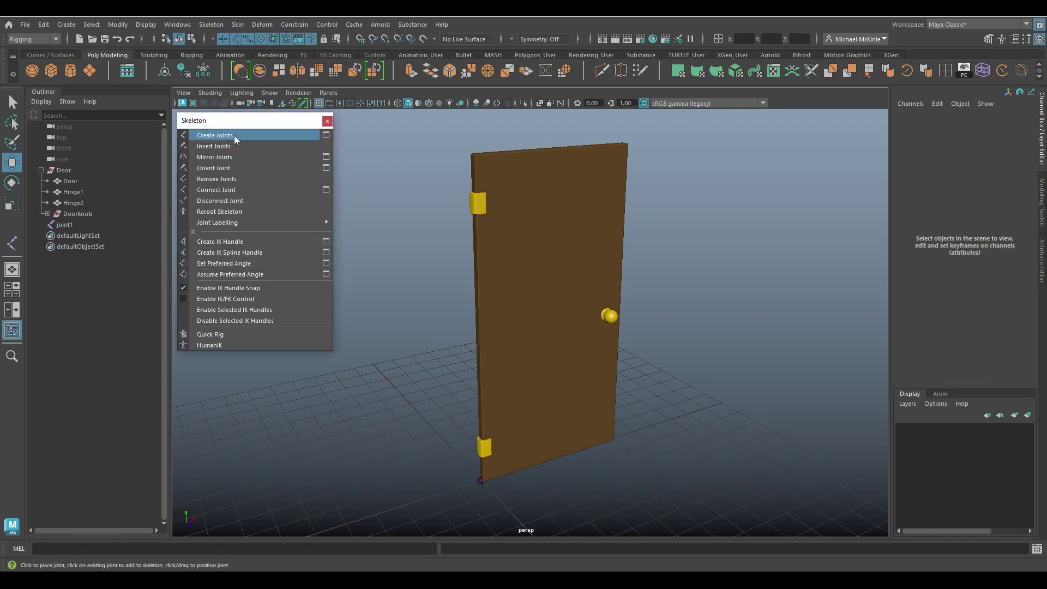
{"action": "left_click", "coordinate": [220, 135]}
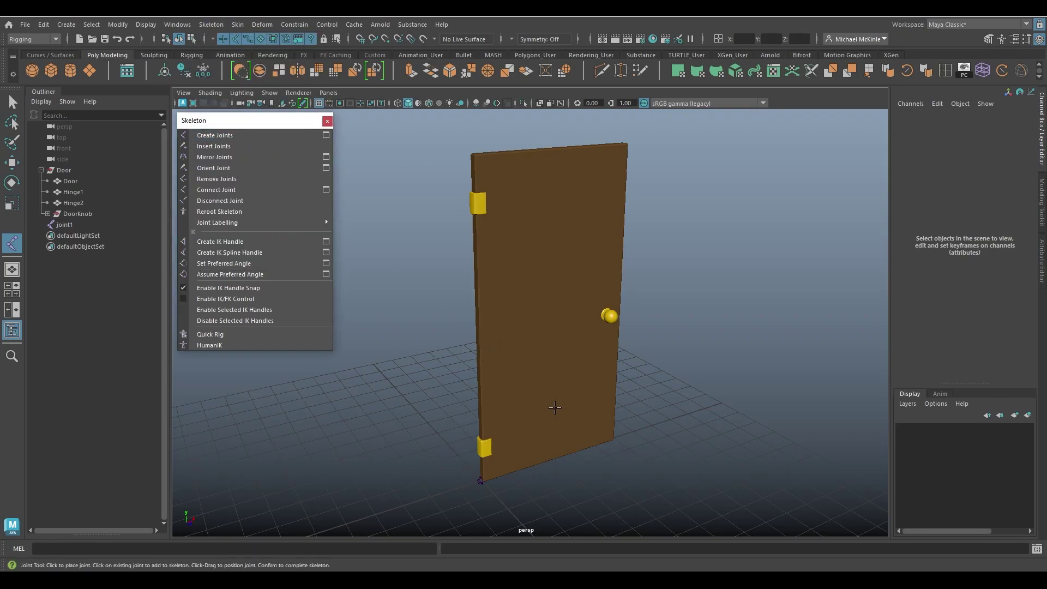
Step: In front view, place joint2 on the doorknob and nudge it to the knob's centre in wireframe
{"action": "left_click_drag", "start_coordinate": [555, 408], "coordinate": [509, 395], "text": "alt"}
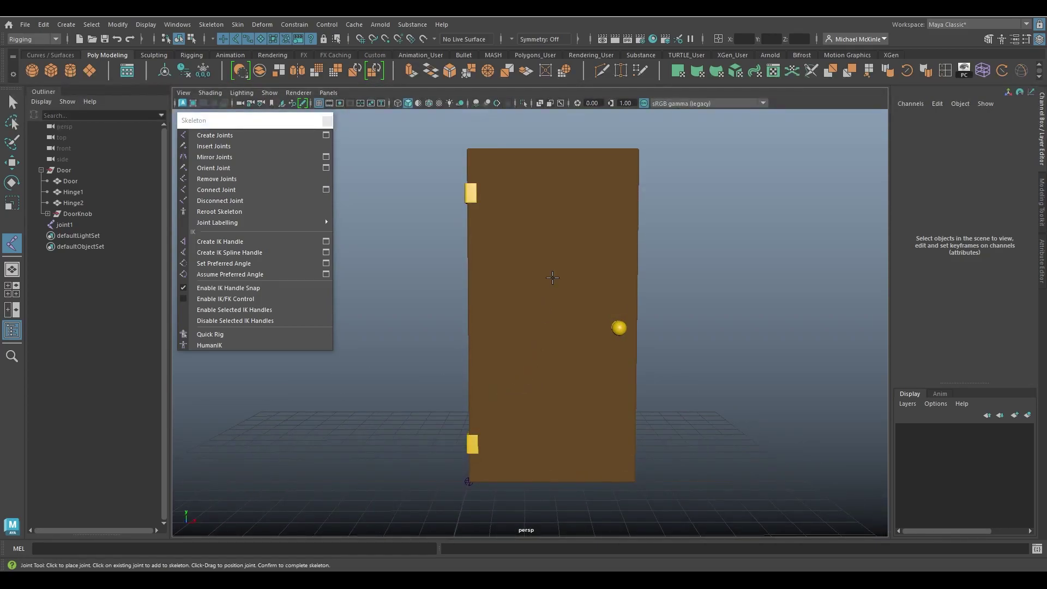
{"action": "key", "text": "space"}
{"action": "key", "text": "space"}
{"action": "middle_click_drag", "start_coordinate": [541, 300], "coordinate": [453, 370], "text": "alt"}
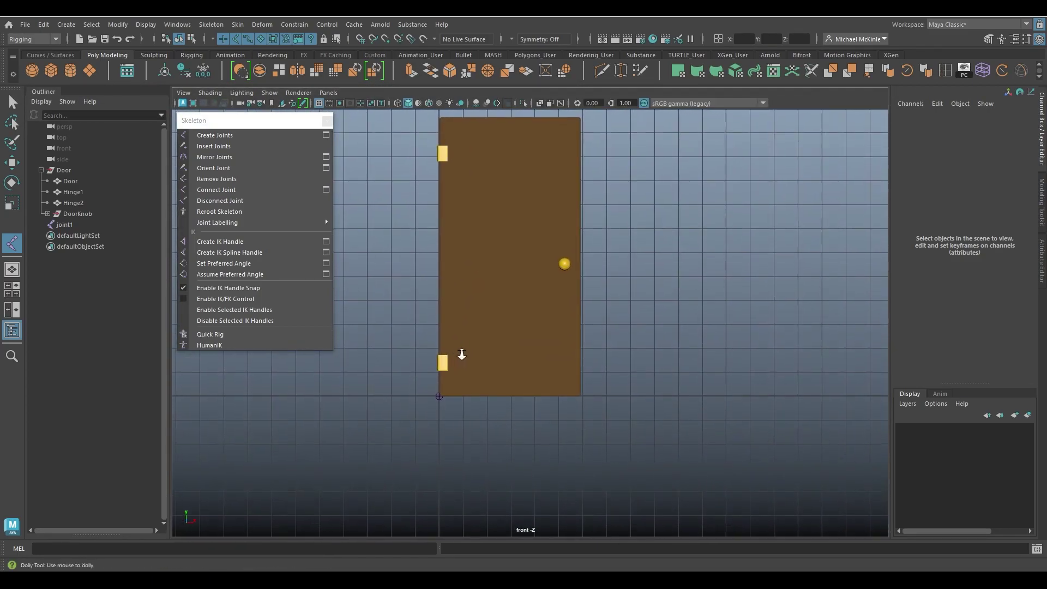
{"action": "right_click_drag", "start_coordinate": [460, 353], "coordinate": [518, 343], "text": "alt"}
{"action": "middle_click_drag", "start_coordinate": [562, 293], "coordinate": [529, 328], "text": "alt"}
{"action": "right_click_drag", "start_coordinate": [534, 331], "coordinate": [634, 338], "text": "alt"}
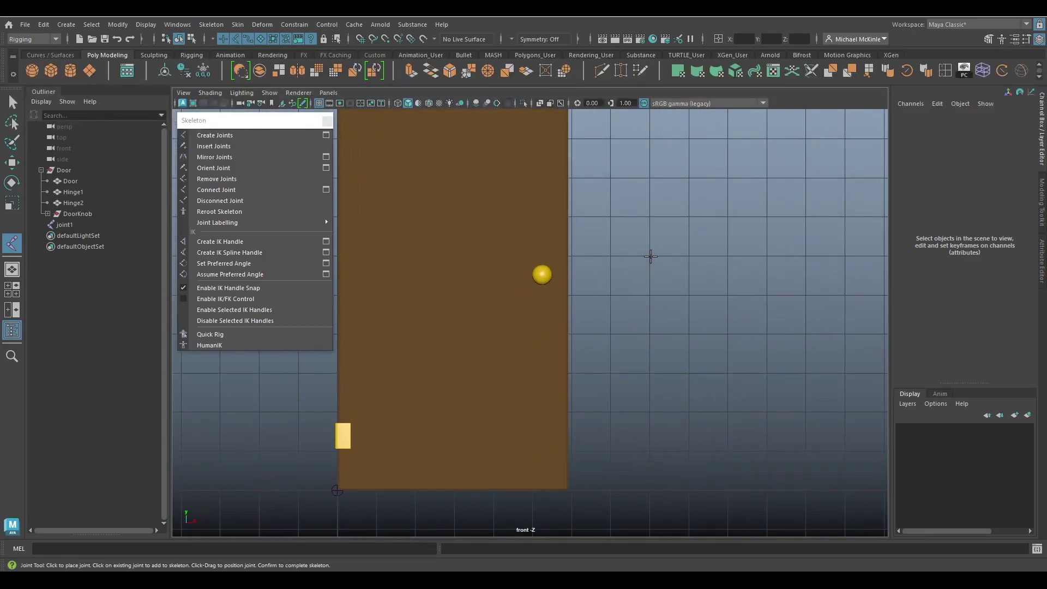
{"action": "left_click_drag", "start_coordinate": [650, 259], "coordinate": [543, 275]}
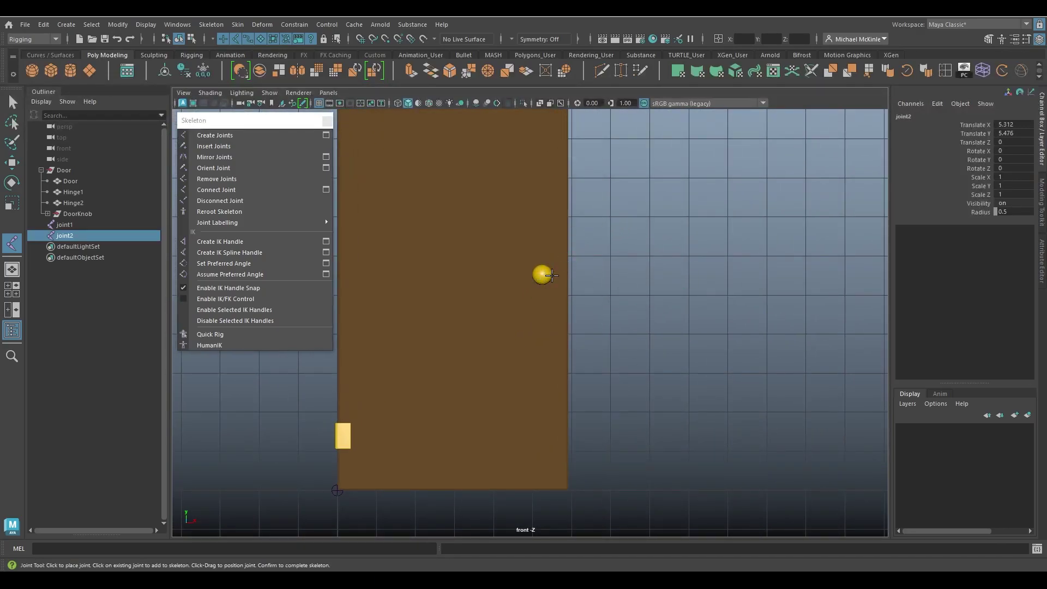
{"action": "key", "text": "4"}
{"action": "right_click_drag", "start_coordinate": [465, 300], "coordinate": [758, 392], "text": "alt"}
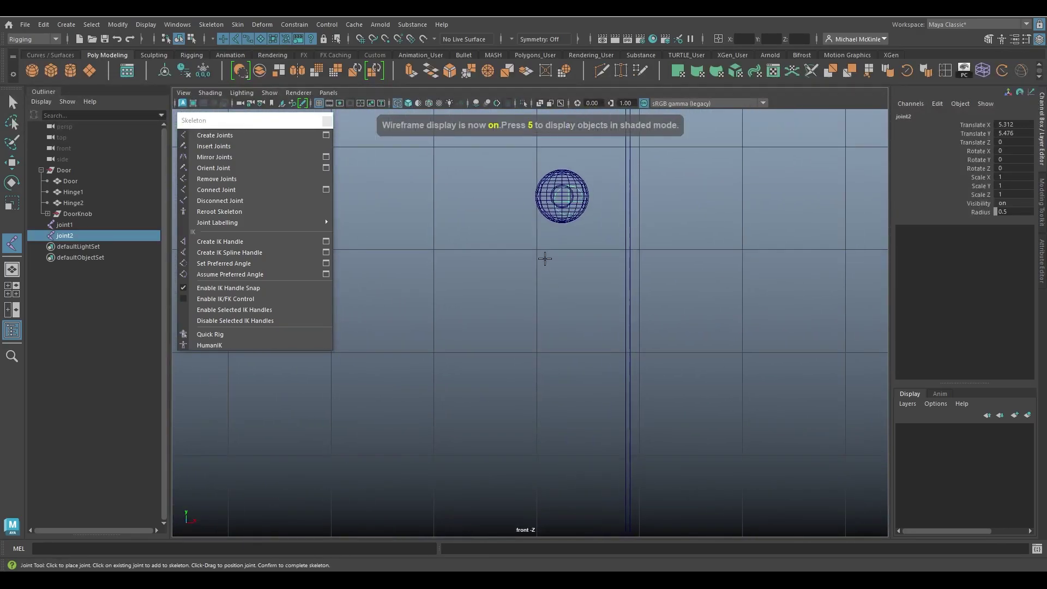
{"action": "middle_click_drag", "start_coordinate": [545, 256], "coordinate": [543, 371], "text": "alt"}
{"action": "right_click_drag", "start_coordinate": [484, 348], "coordinate": [687, 418], "text": "alt"}
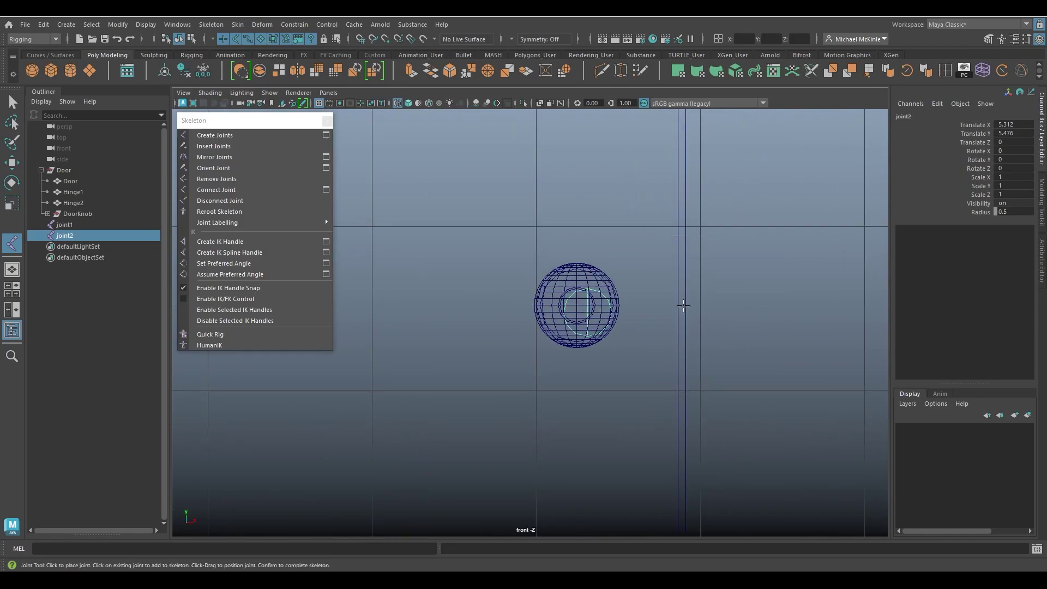
{"action": "mouse_move", "coordinate": [682, 304]}
{"action": "middle_mouse_down"}
{"action": "mouse_move", "coordinate": [734, 224]}
{"action": "mouse_move", "coordinate": [698, 303]}
{"action": "mouse_move", "coordinate": [674, 304]}
{"action": "middle_mouse_up"}
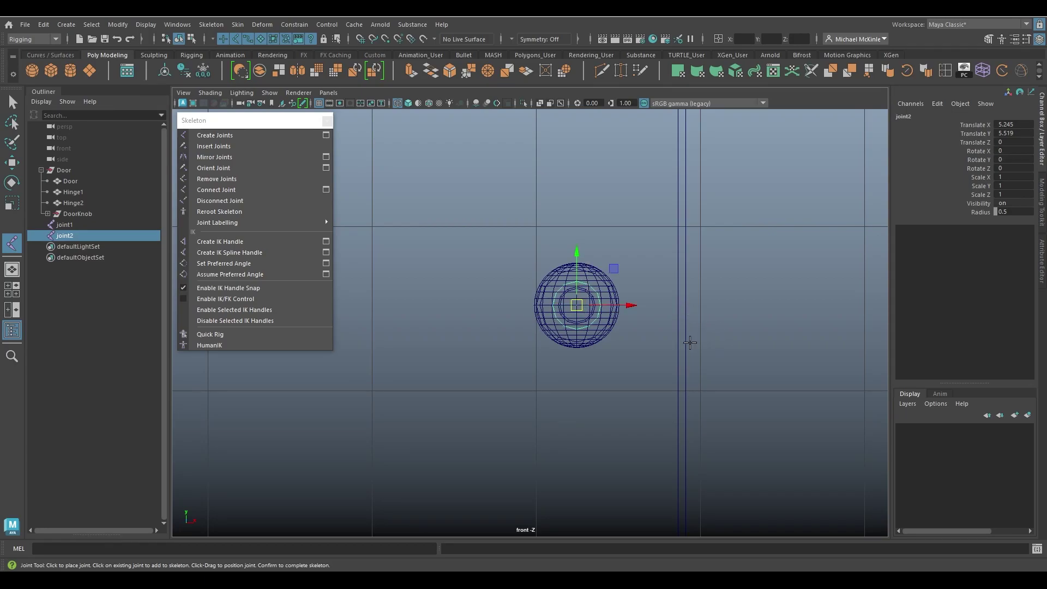
Step: Finish the joint and return to a raised three-quarter perspective view
{"action": "key", "text": "w"}
{"action": "left_click", "coordinate": [667, 230]}
{"action": "key", "text": "space"}
{"action": "left_click_drag", "start_coordinate": [666, 230], "coordinate": [678, 203]}
{"action": "mouse_move", "coordinate": [663, 252]}
{"action": "left_mouse_down", "text": "alt"}
{"action": "mouse_move", "coordinate": [643, 239]}
{"action": "mouse_move", "coordinate": [671, 252]}
{"action": "left_mouse_up", "text": "alt"}
{"action": "right_click_drag", "start_coordinate": [671, 252], "coordinate": [702, 264], "text": "alt"}
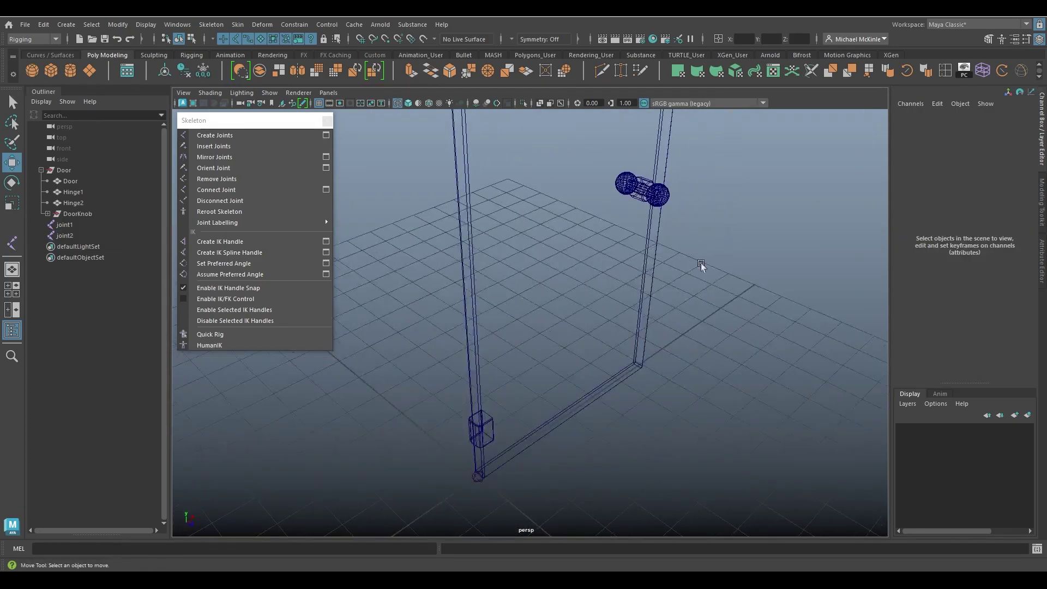
Step: Select and inspect the doorknob and base joints from several orbiting angles
{"action": "left_click", "coordinate": [643, 188]}
{"action": "left_click_drag", "start_coordinate": [684, 218], "coordinate": [698, 281], "text": "alt"}
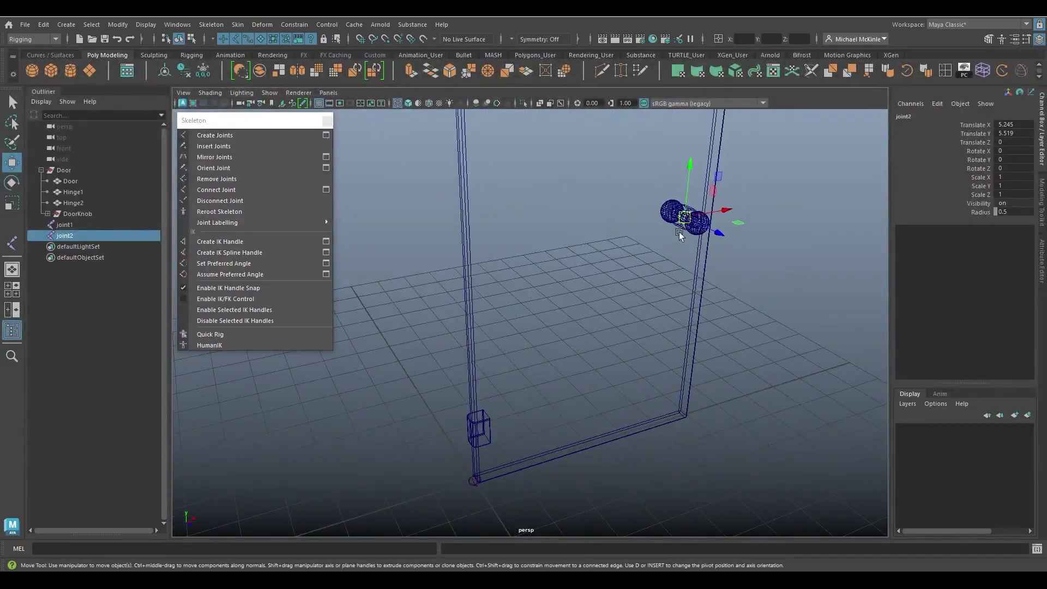
{"action": "middle_click_drag", "start_coordinate": [656, 263], "coordinate": [655, 295], "text": "alt"}
{"action": "left_click_drag", "start_coordinate": [656, 295], "coordinate": [655, 265], "text": "alt"}
{"action": "middle_click_drag", "start_coordinate": [515, 432], "coordinate": [539, 341], "text": "alt"}
{"action": "left_click_drag", "start_coordinate": [513, 424], "coordinate": [495, 457]}
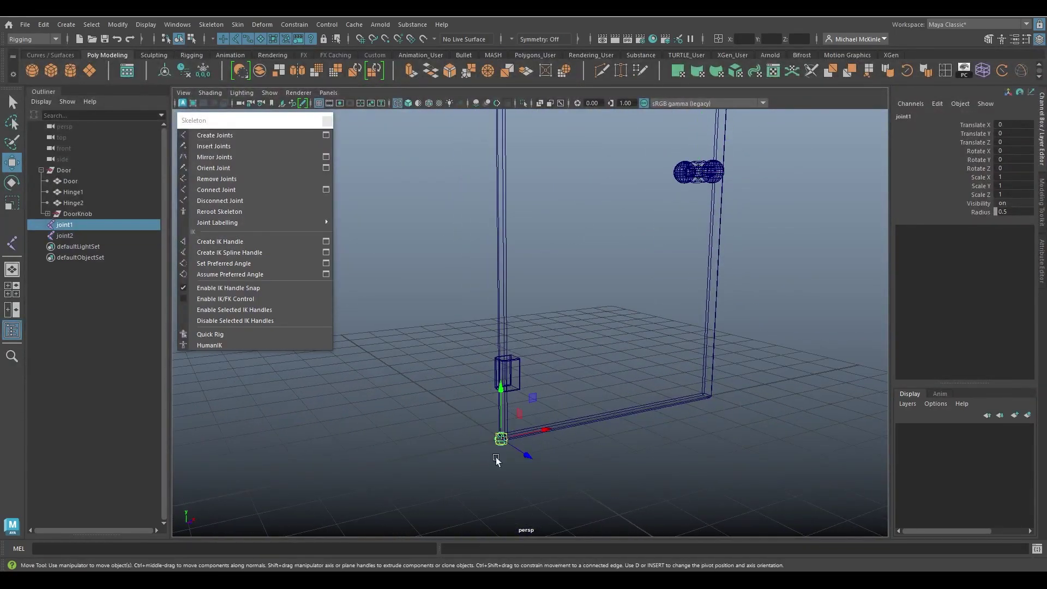
{"action": "left_click_drag", "start_coordinate": [672, 275], "coordinate": [682, 310], "text": "alt"}
{"action": "right_click_drag", "start_coordinate": [682, 309], "coordinate": [627, 296], "text": "alt"}
Step: Switch back to shaded display (5), recheck the doorknob joint, and close the floating Skeleton panel
{"action": "key", "text": "5"}
{"action": "middle_click_drag", "start_coordinate": [624, 246], "coordinate": [587, 308], "text": "alt"}
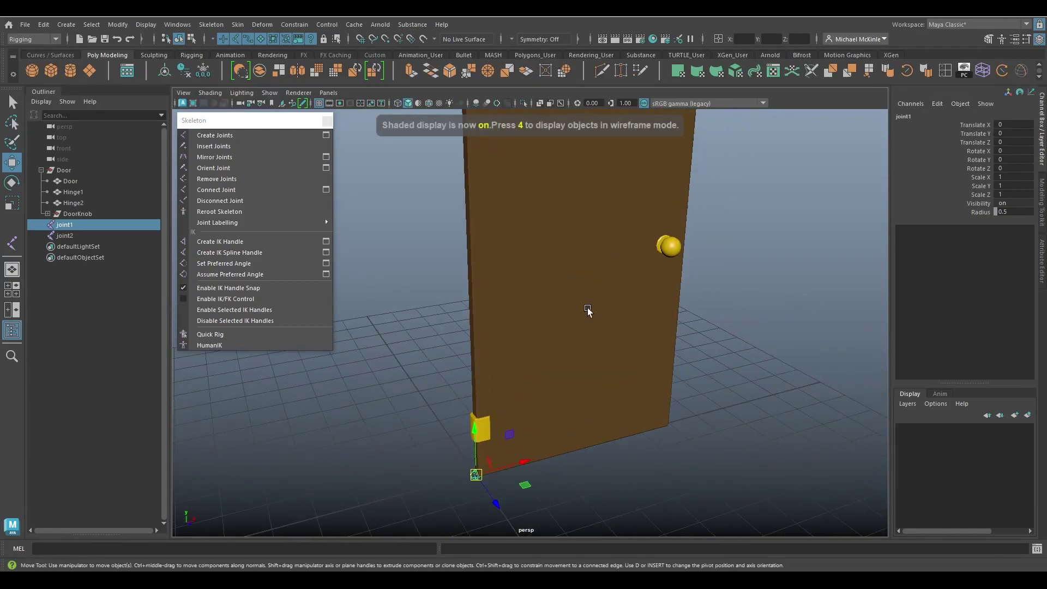
{"action": "left_click_drag", "start_coordinate": [587, 308], "coordinate": [626, 314], "text": "alt"}
{"action": "left_click", "coordinate": [745, 327]}
{"action": "left_click_drag", "start_coordinate": [745, 327], "coordinate": [681, 383], "text": "alt"}
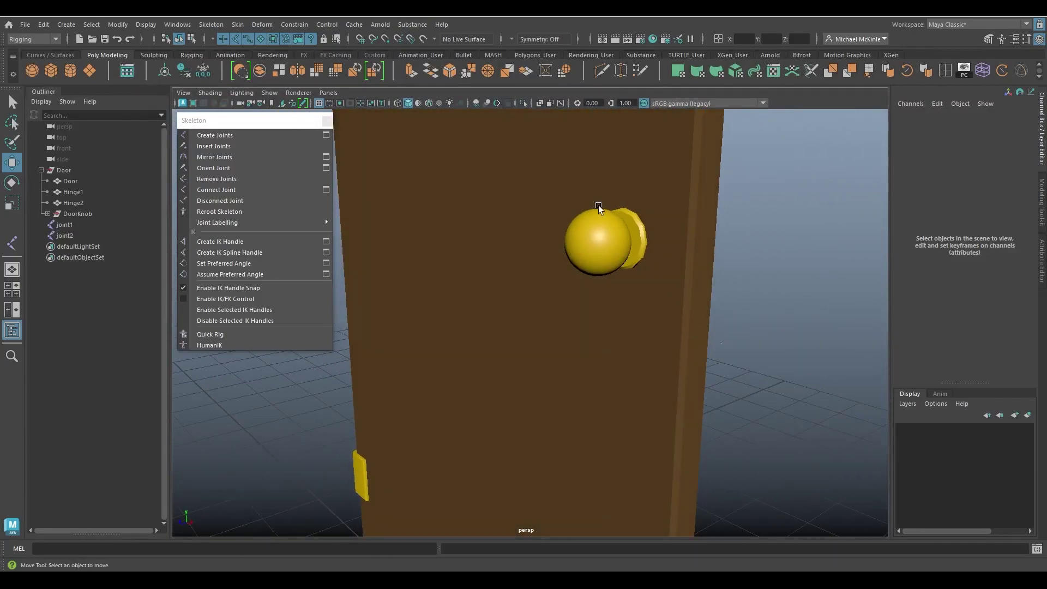
{"action": "left_click_drag", "start_coordinate": [598, 205], "coordinate": [637, 271]}
{"action": "left_click", "coordinate": [738, 309]}
{"action": "left_click_drag", "start_coordinate": [738, 309], "coordinate": [639, 319], "text": "alt"}
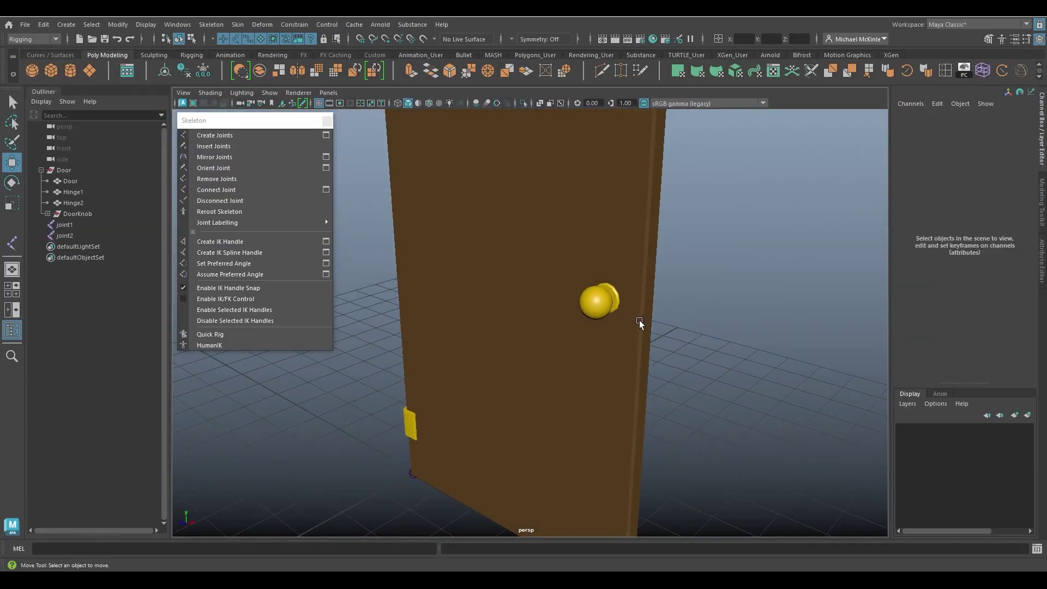
{"action": "left_click", "coordinate": [326, 121]}
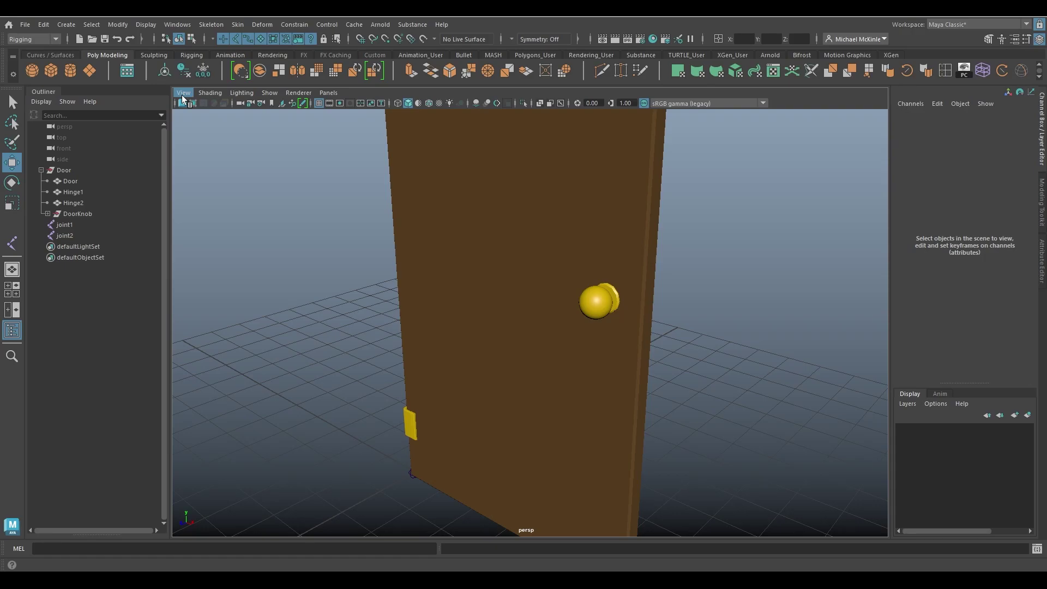
{"action": "left_click", "coordinate": [182, 94]}
{"action": "mouse_move", "coordinate": [210, 94]}
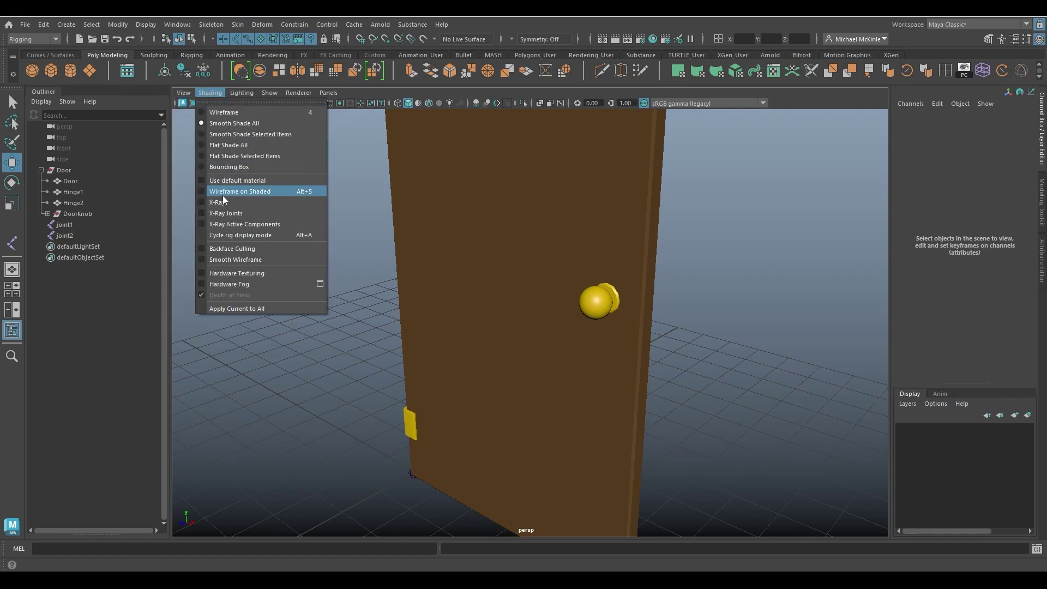
{"action": "left_click", "coordinate": [244, 213]}
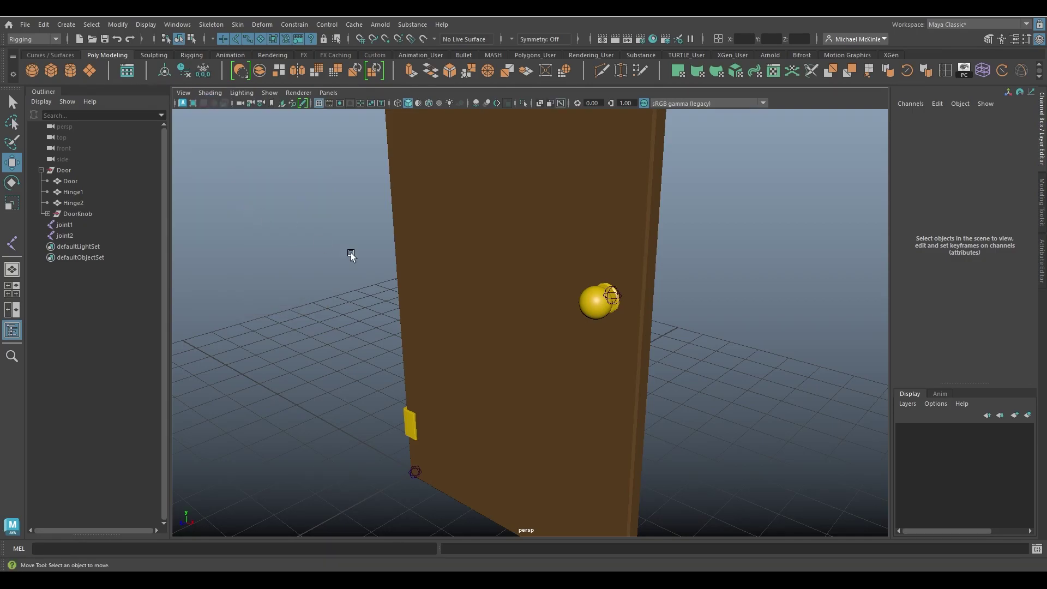
{"action": "mouse_move", "coordinate": [351, 252]}
{"action": "left_mouse_down", "text": "alt"}
{"action": "mouse_move", "coordinate": [535, 338]}
{"action": "mouse_move", "coordinate": [477, 339]}
{"action": "mouse_move", "coordinate": [617, 334]}
{"action": "mouse_move", "coordinate": [669, 294]}
{"action": "mouse_move", "coordinate": [713, 351]}
{"action": "mouse_move", "coordinate": [682, 302]}
{"action": "mouse_move", "coordinate": [551, 295]}
{"action": "mouse_move", "coordinate": [662, 308]}
{"action": "left_mouse_up", "text": "alt"}
{"action": "right_click_drag", "start_coordinate": [661, 309], "coordinate": [558, 291], "text": "alt"}
{"action": "left_click_drag", "start_coordinate": [558, 291], "coordinate": [562, 326], "text": "alt"}
{"action": "left_click", "coordinate": [211, 92]}
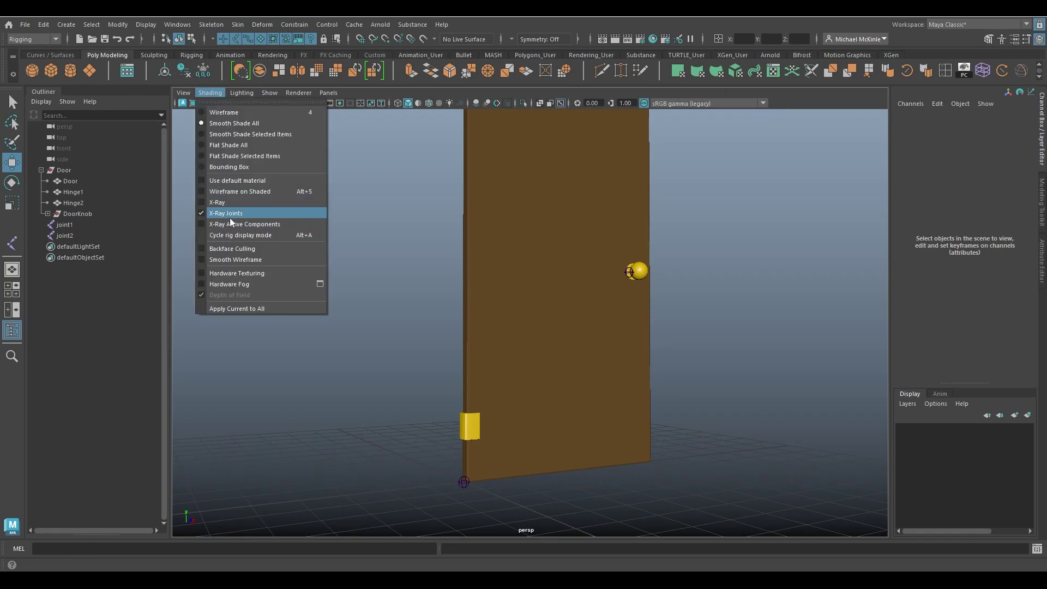
{"action": "left_click", "coordinate": [233, 217]}
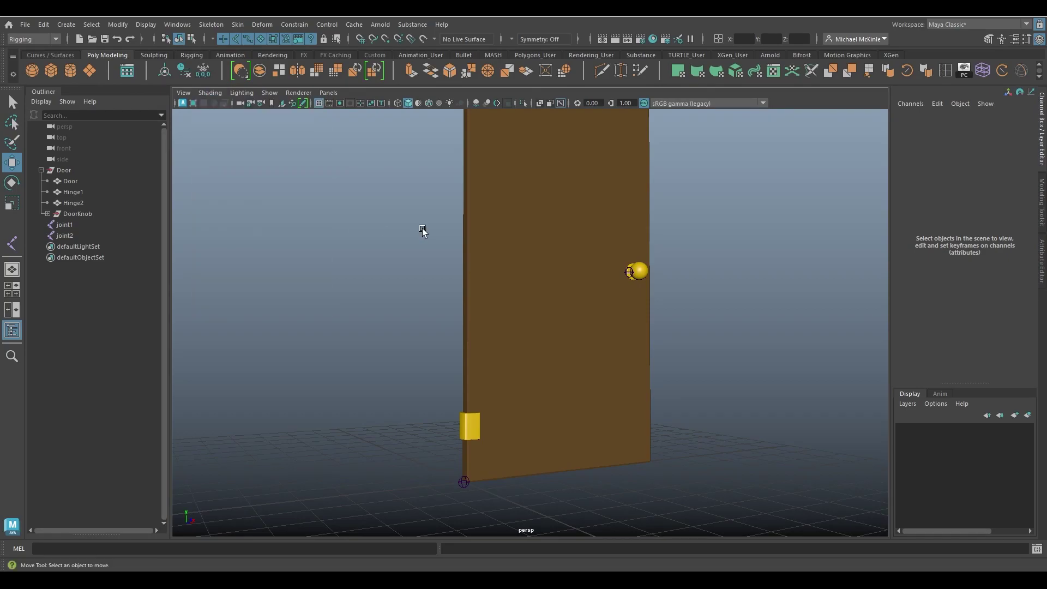
Step: Rename the joint at the doorknob to knob
{"action": "mouse_move", "coordinate": [624, 293]}
{"action": "left_mouse_down", "text": "alt"}
{"action": "mouse_move", "coordinate": [614, 383]}
{"action": "mouse_move", "coordinate": [604, 292]}
{"action": "left_mouse_up", "text": "alt"}
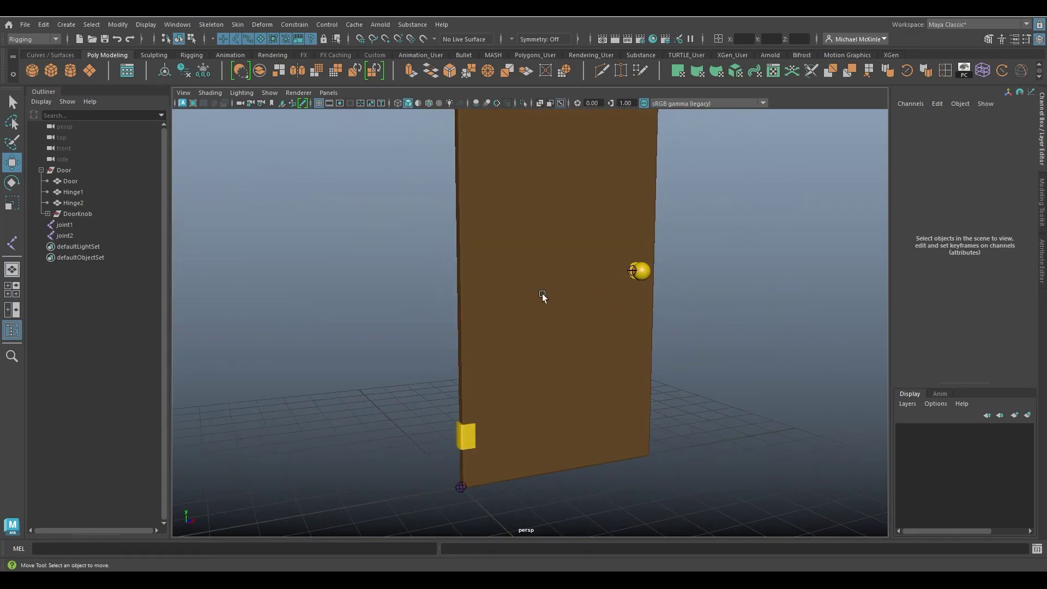
{"action": "left_click_drag", "start_coordinate": [496, 391], "coordinate": [524, 324], "text": "alt"}
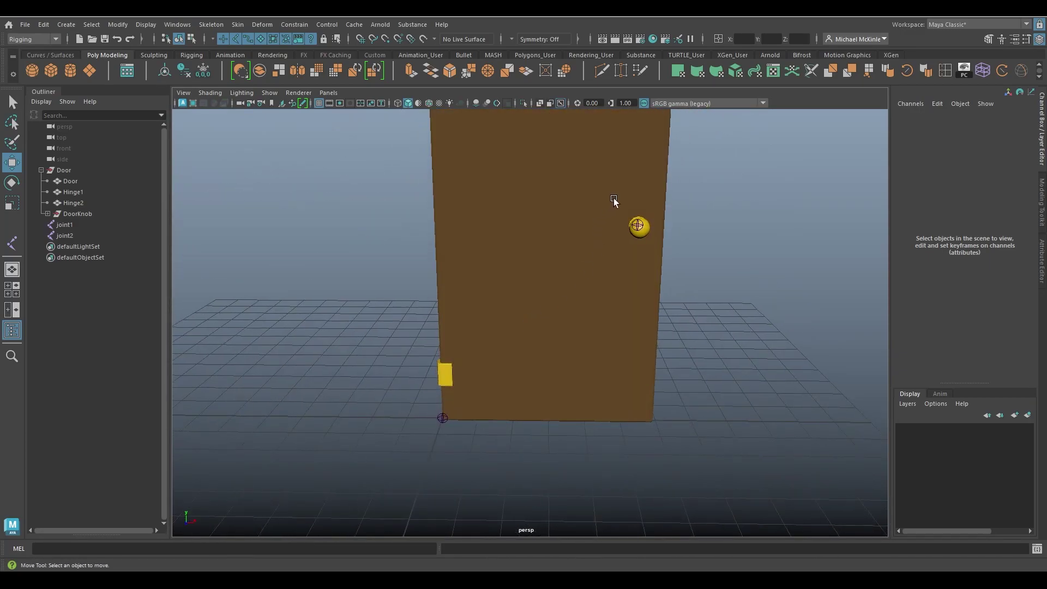
{"action": "left_click_drag", "start_coordinate": [614, 198], "coordinate": [661, 248]}
{"action": "left_click_drag", "start_coordinate": [611, 311], "coordinate": [646, 296], "text": "alt"}
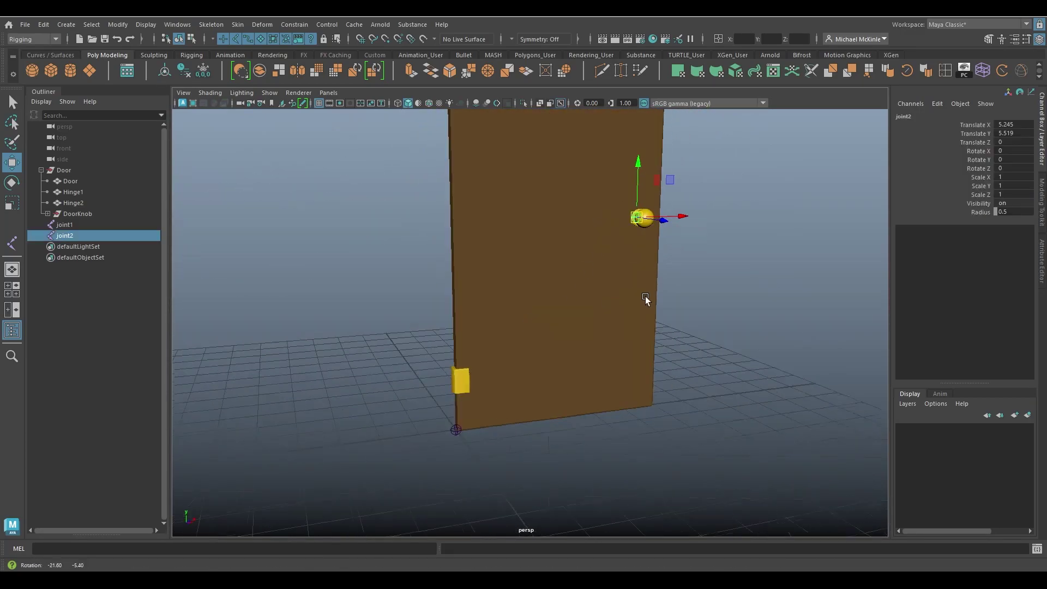
{"action": "double_click", "coordinate": [68, 238]}
{"action": "type", "text": "knob"}
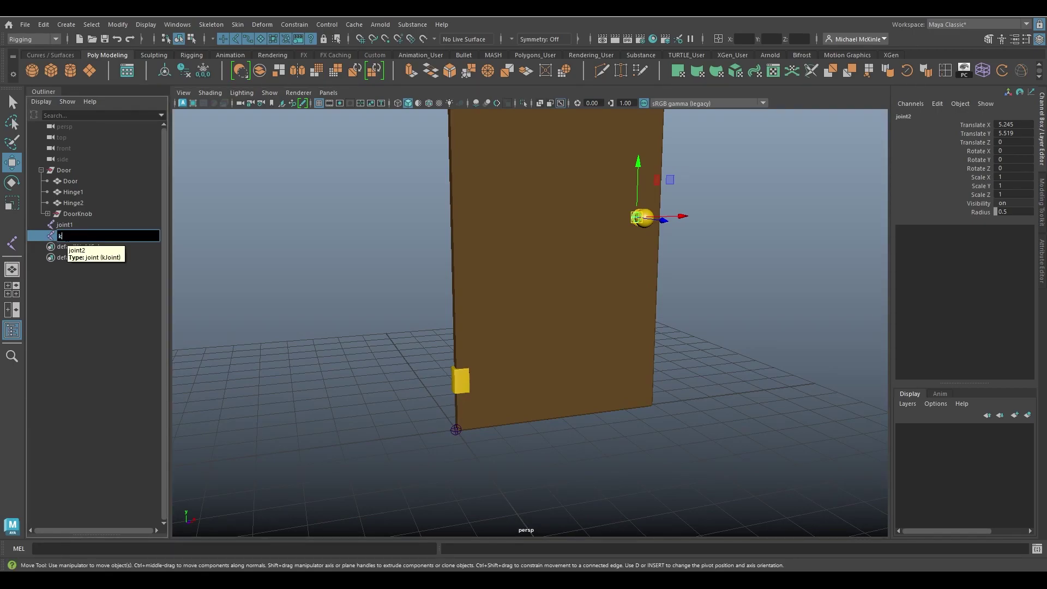
{"action": "key", "text": "Return"}
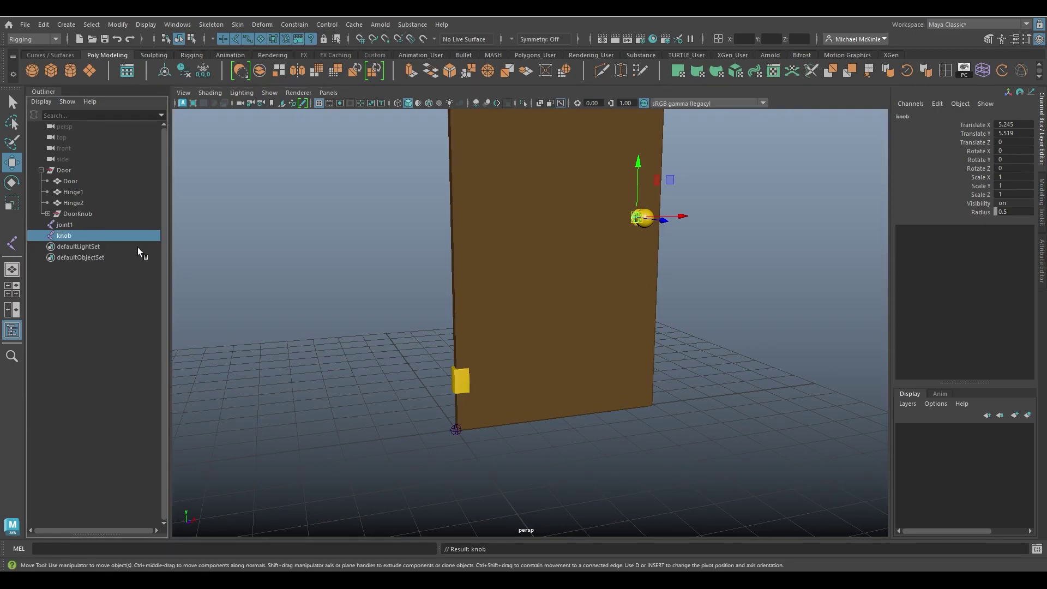
Step: Rename the joint at the door's base hinge to root
{"action": "left_click_drag", "start_coordinate": [390, 382], "coordinate": [493, 512]}
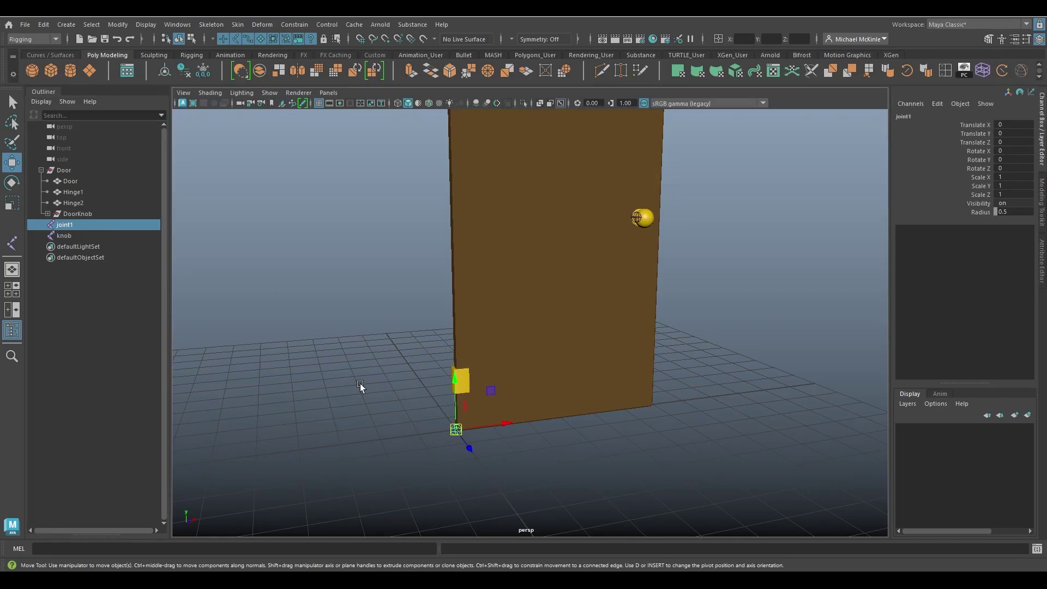
{"action": "middle_click_drag", "start_coordinate": [360, 384], "coordinate": [391, 349], "text": "alt"}
{"action": "right_click_drag", "start_coordinate": [391, 349], "coordinate": [415, 361], "text": "alt"}
{"action": "mouse_move", "coordinate": [416, 361]}
{"action": "left_mouse_down", "text": "alt"}
{"action": "mouse_move", "coordinate": [512, 374]}
{"action": "mouse_move", "coordinate": [432, 385]}
{"action": "mouse_move", "coordinate": [416, 369]}
{"action": "left_mouse_up", "text": "alt"}
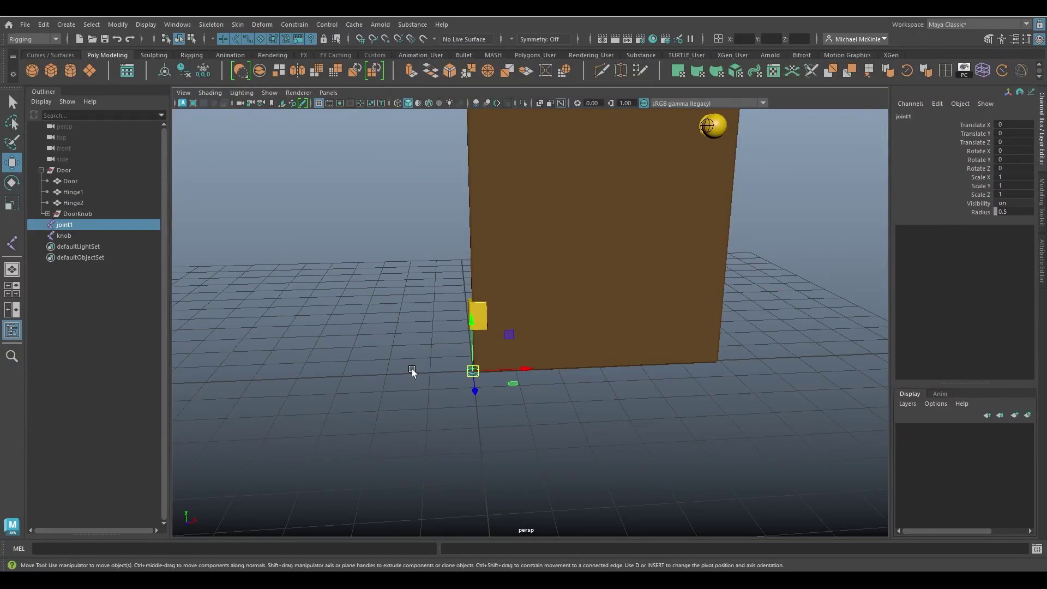
{"action": "double_click", "coordinate": [61, 223]}
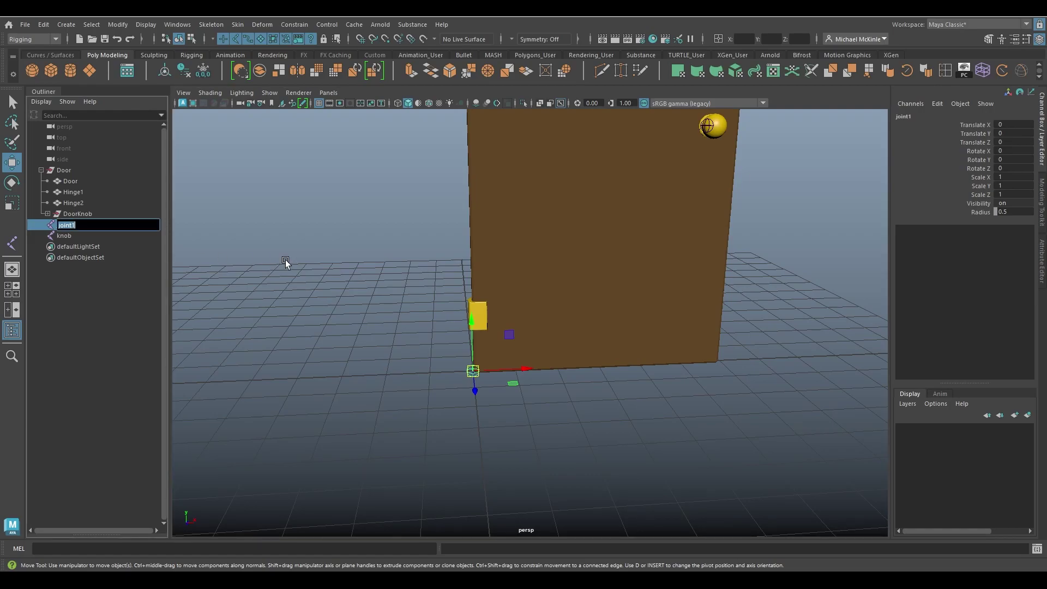
{"action": "type", "text": "root"}
{"action": "key", "text": "Return"}
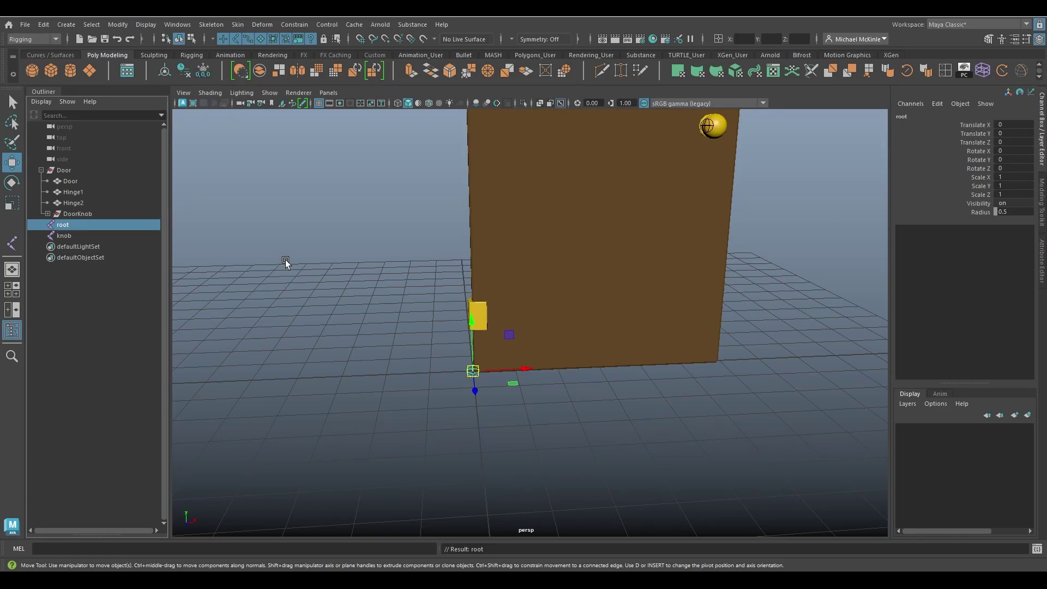
{"action": "left_click_drag", "start_coordinate": [349, 283], "coordinate": [490, 323], "text": "alt"}
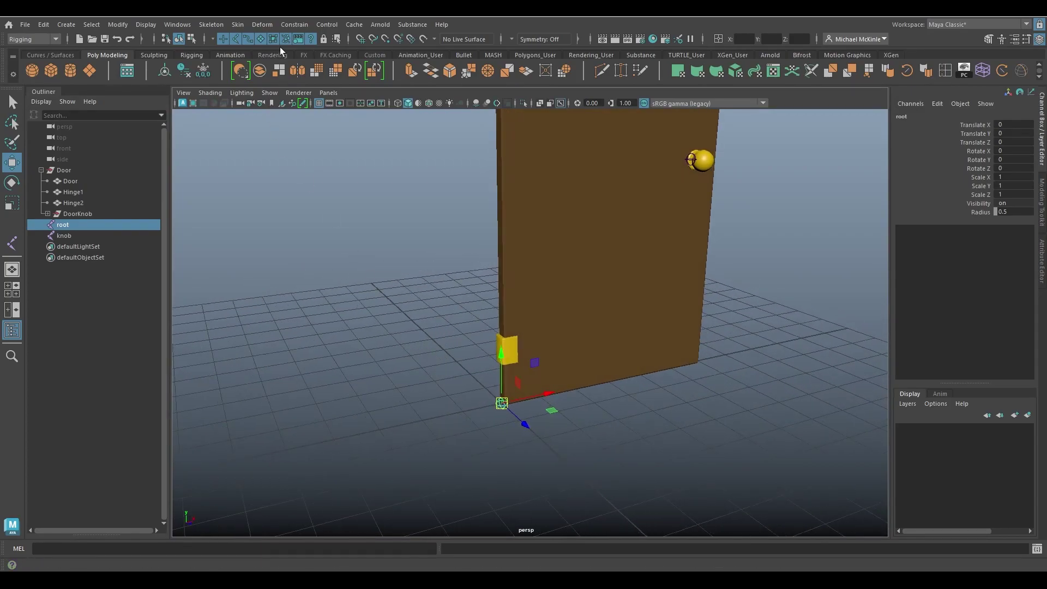
{"action": "left_click", "coordinate": [211, 24]}
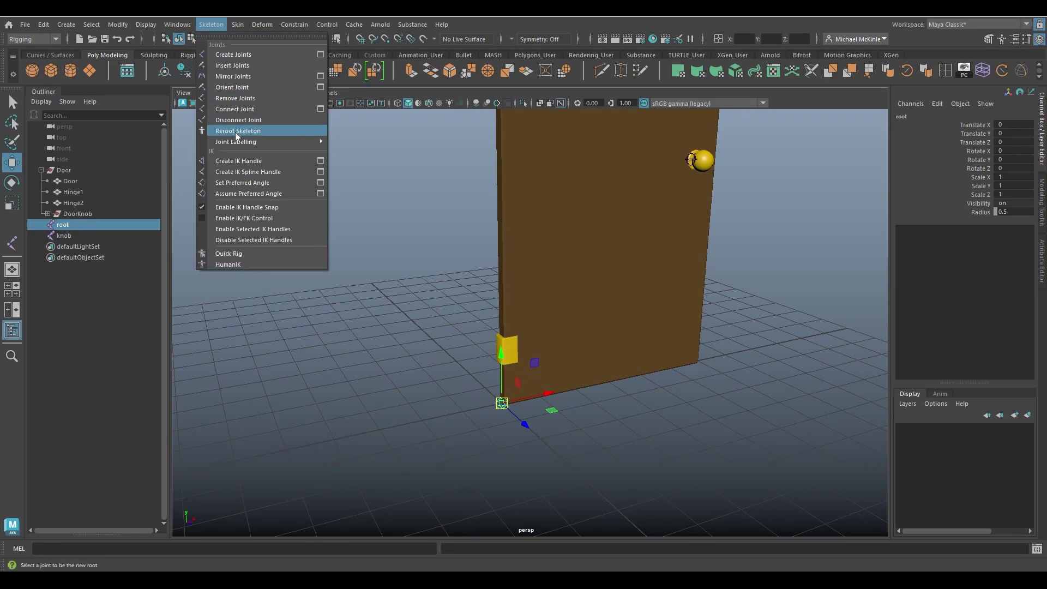
{"action": "left_click", "coordinate": [263, 130]}
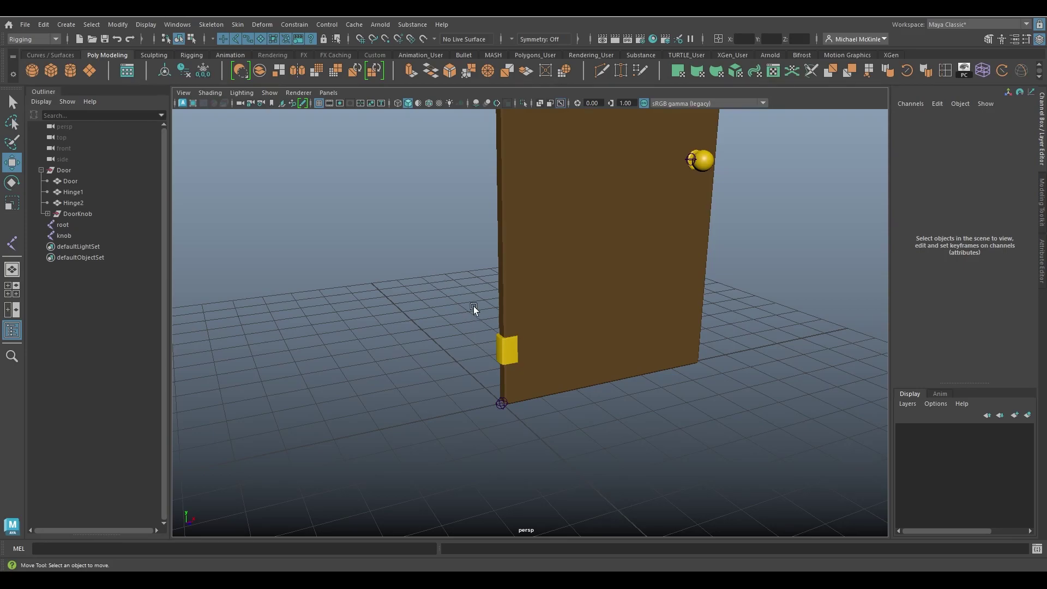
{"action": "left_click_drag", "start_coordinate": [488, 335], "coordinate": [451, 341], "text": "alt"}
{"action": "left_click_drag", "start_coordinate": [533, 310], "coordinate": [561, 323], "text": "alt"}
{"action": "middle_click_drag", "start_coordinate": [561, 323], "coordinate": [602, 351], "text": "alt"}
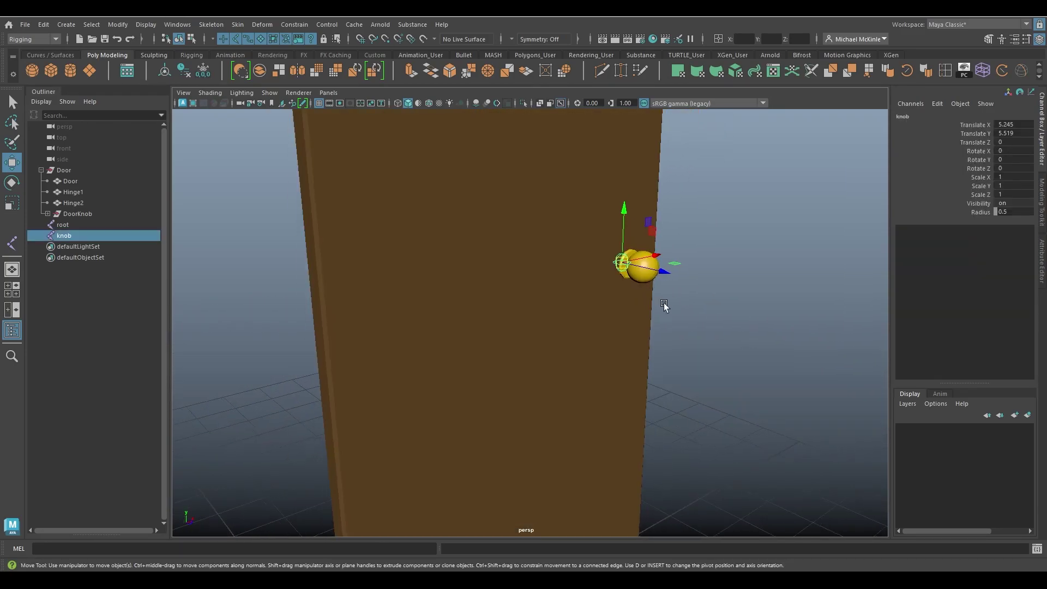
{"action": "left_click_drag", "start_coordinate": [663, 304], "coordinate": [614, 299], "text": "alt"}
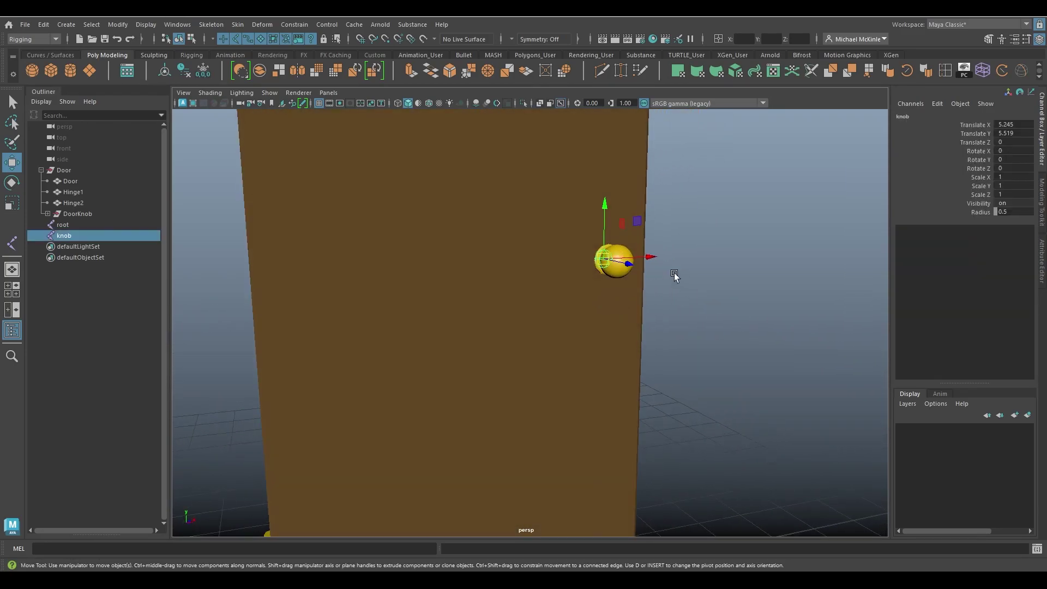
{"action": "left_click_drag", "start_coordinate": [686, 288], "coordinate": [681, 343], "text": "alt"}
{"action": "middle_click_drag", "start_coordinate": [676, 346], "coordinate": [669, 293], "text": "alt"}
{"action": "middle_click_drag", "start_coordinate": [573, 360], "coordinate": [642, 292], "text": "alt"}
{"action": "left_click_drag", "start_coordinate": [430, 449], "coordinate": [325, 519]}
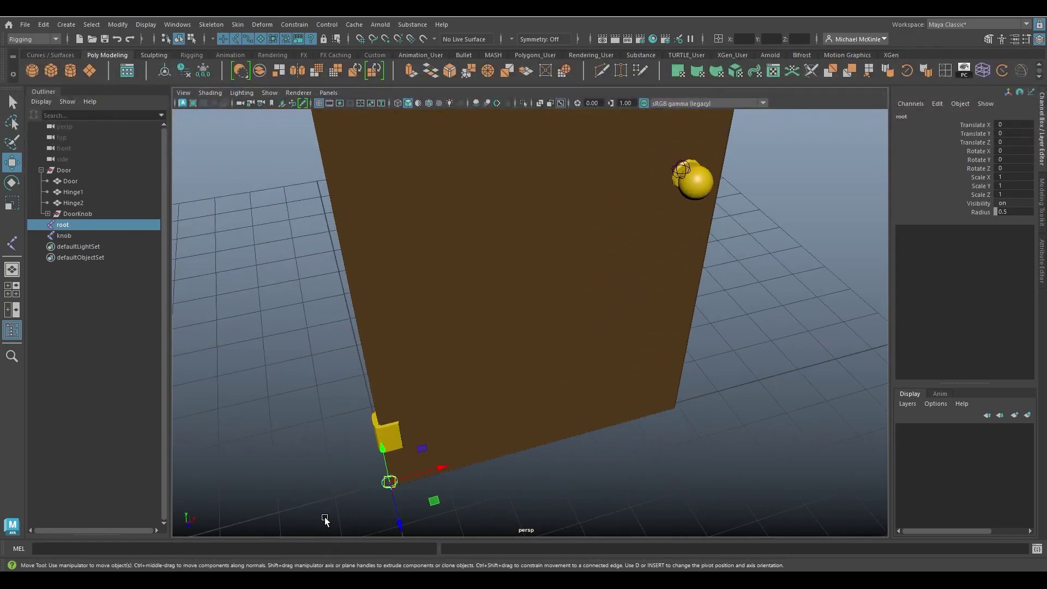
{"action": "middle_click_drag", "start_coordinate": [475, 453], "coordinate": [528, 380], "text": "alt"}
{"action": "left_click_drag", "start_coordinate": [528, 381], "coordinate": [508, 388], "text": "alt"}
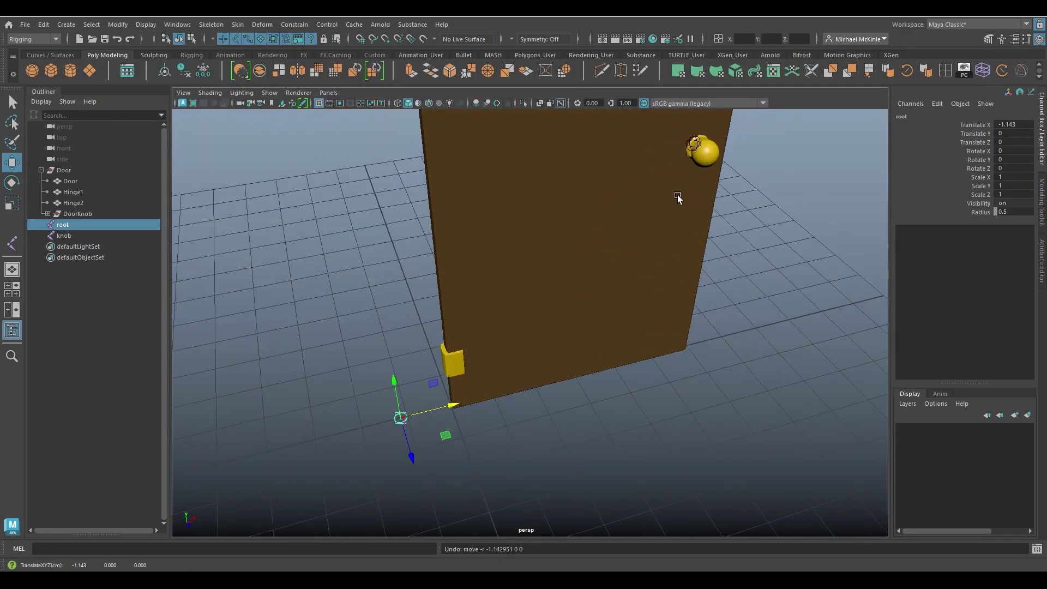
{"action": "left_click_drag", "start_coordinate": [688, 136], "coordinate": [728, 164]}
{"action": "left_click_drag", "start_coordinate": [728, 164], "coordinate": [617, 283], "text": "alt"}
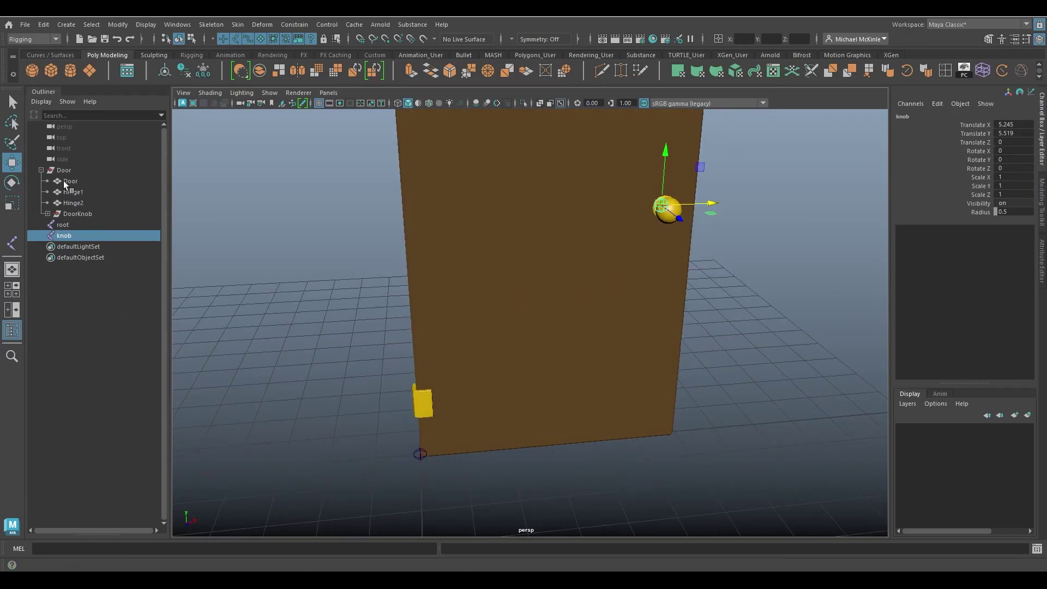
{"action": "left_click", "coordinate": [65, 227]}
{"action": "left_click", "coordinate": [69, 235]}
{"action": "left_click", "coordinate": [69, 225]}
{"action": "middle_click_drag", "start_coordinate": [68, 224], "coordinate": [72, 235]}
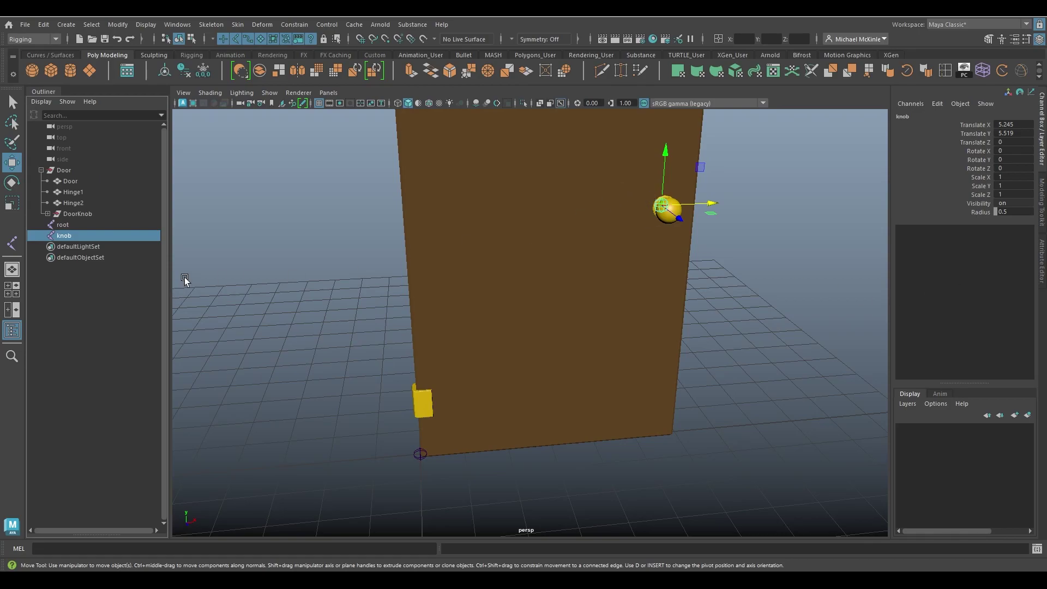
{"action": "left_click_drag", "start_coordinate": [620, 271], "coordinate": [651, 276], "text": "alt"}
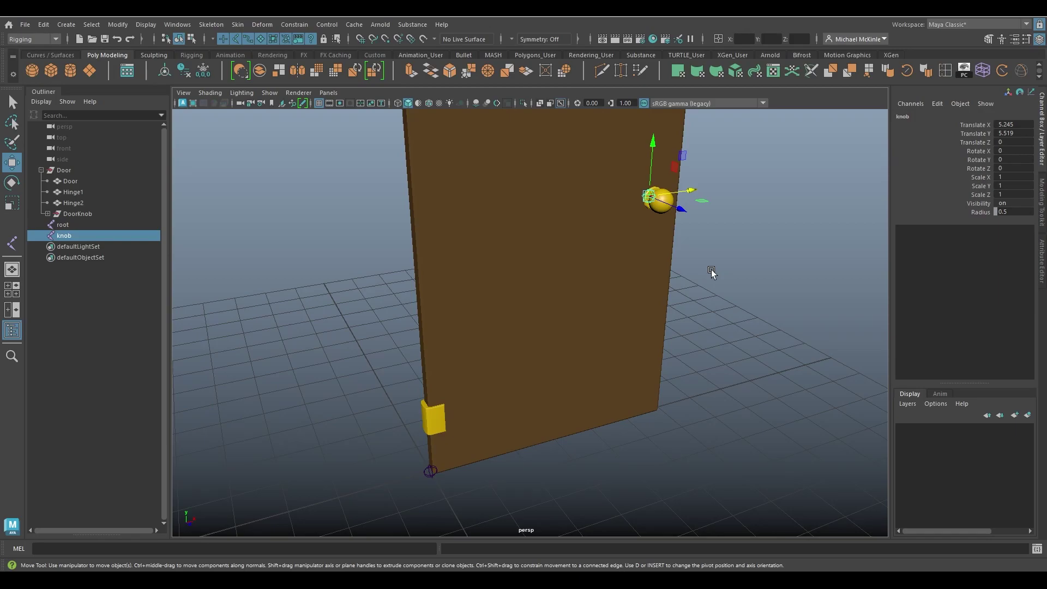
{"action": "left_click_drag", "start_coordinate": [594, 330], "coordinate": [501, 419], "text": "shift"}
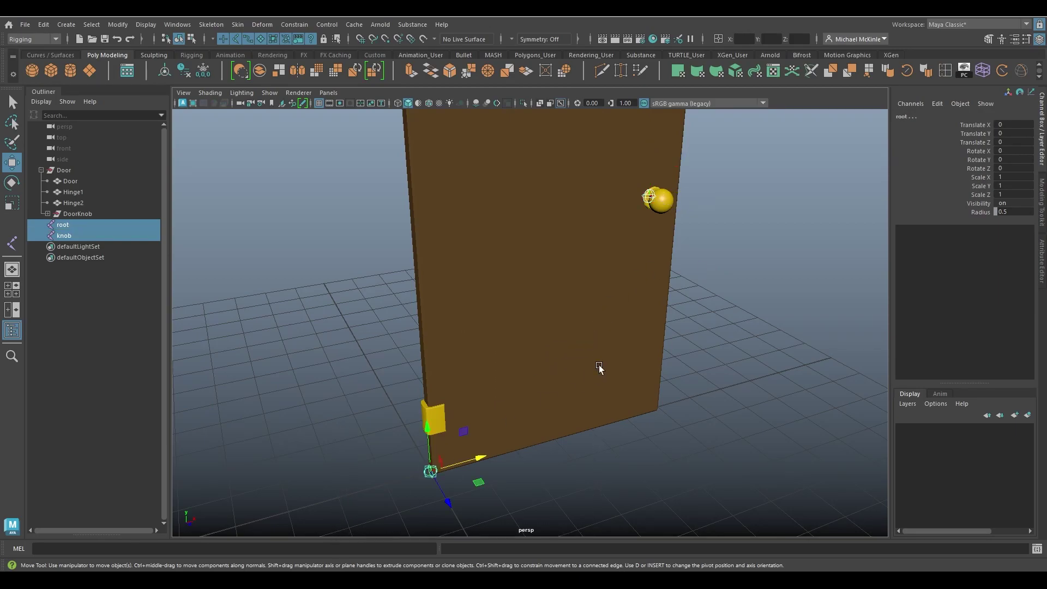
{"action": "left_click_drag", "start_coordinate": [553, 383], "coordinate": [320, 532]}
{"action": "left_click_drag", "start_coordinate": [519, 402], "coordinate": [328, 530]}
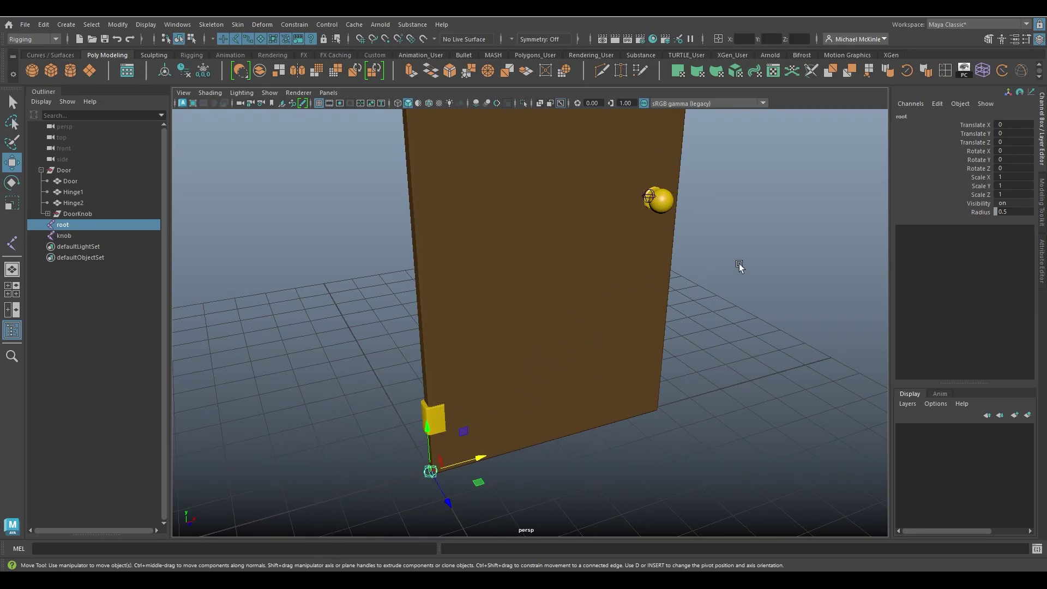
{"action": "left_click_drag", "start_coordinate": [739, 267], "coordinate": [566, 116]}
{"action": "left_click_drag", "start_coordinate": [588, 331], "coordinate": [329, 515]}
{"action": "left_click_drag", "start_coordinate": [734, 279], "coordinate": [581, 147]}
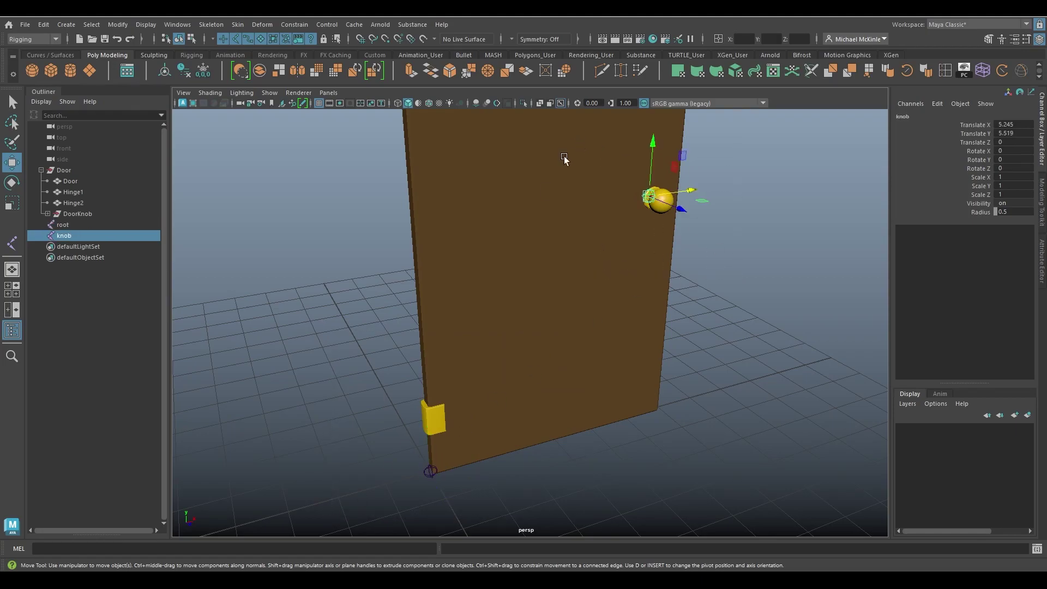
{"action": "left_click_drag", "start_coordinate": [502, 356], "coordinate": [326, 543]}
{"action": "key", "text": "ctrl+z"}
{"action": "left_click", "coordinate": [450, 226]}
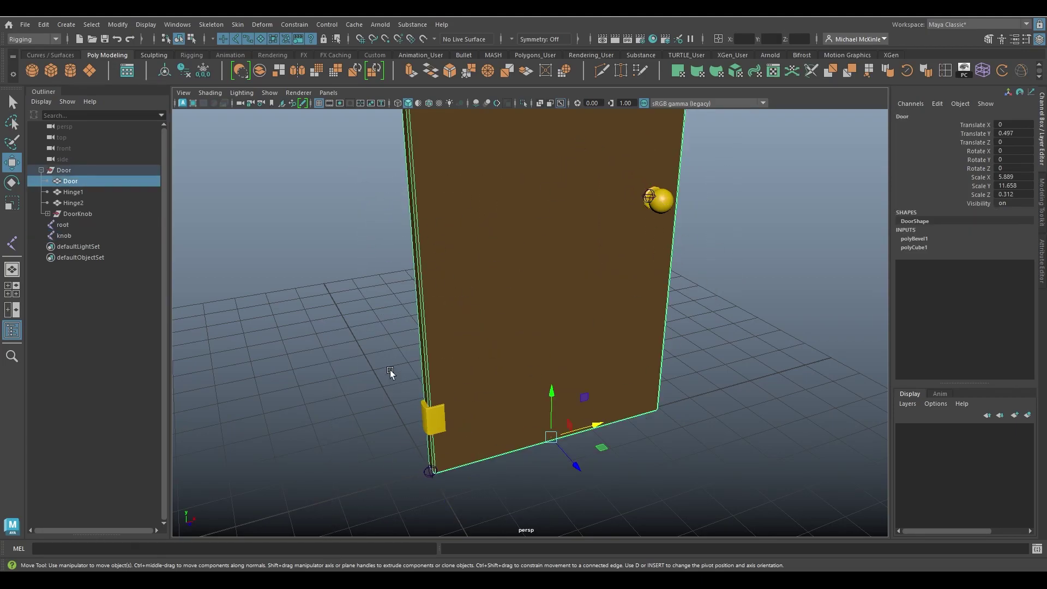
{"action": "left_click_drag", "start_coordinate": [390, 370], "coordinate": [468, 413]}
{"action": "left_click_drag", "start_coordinate": [770, 273], "coordinate": [548, 129]}
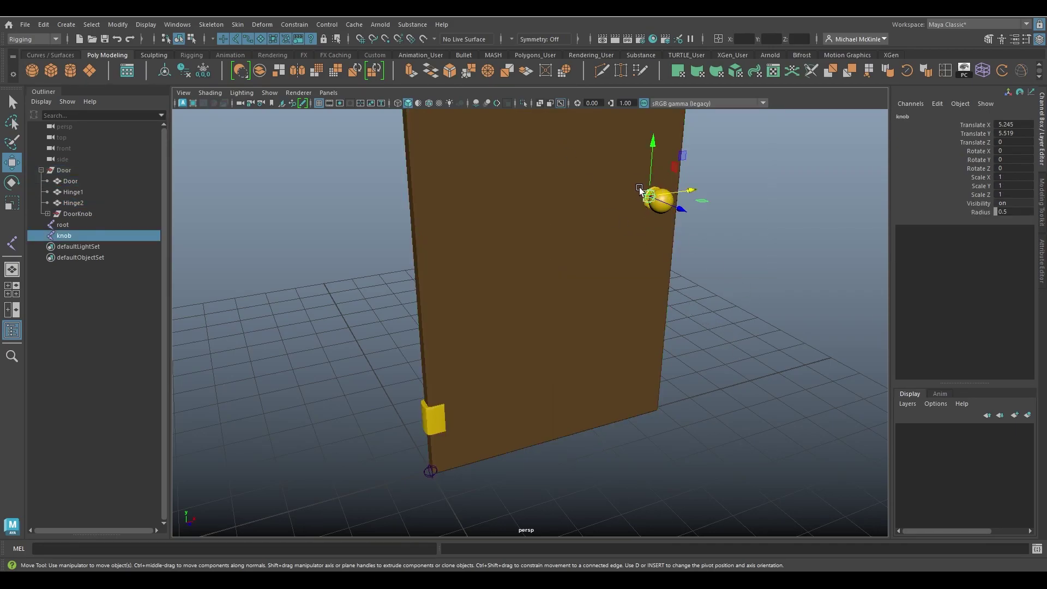
{"action": "left_click_drag", "start_coordinate": [734, 240], "coordinate": [663, 169]}
{"action": "left_click", "coordinate": [696, 227]}
{"action": "left_click_drag", "start_coordinate": [704, 231], "coordinate": [618, 166]}
{"action": "left_click", "coordinate": [673, 244]}
{"action": "left_click", "coordinate": [648, 199]}
{"action": "left_click", "coordinate": [692, 283]}
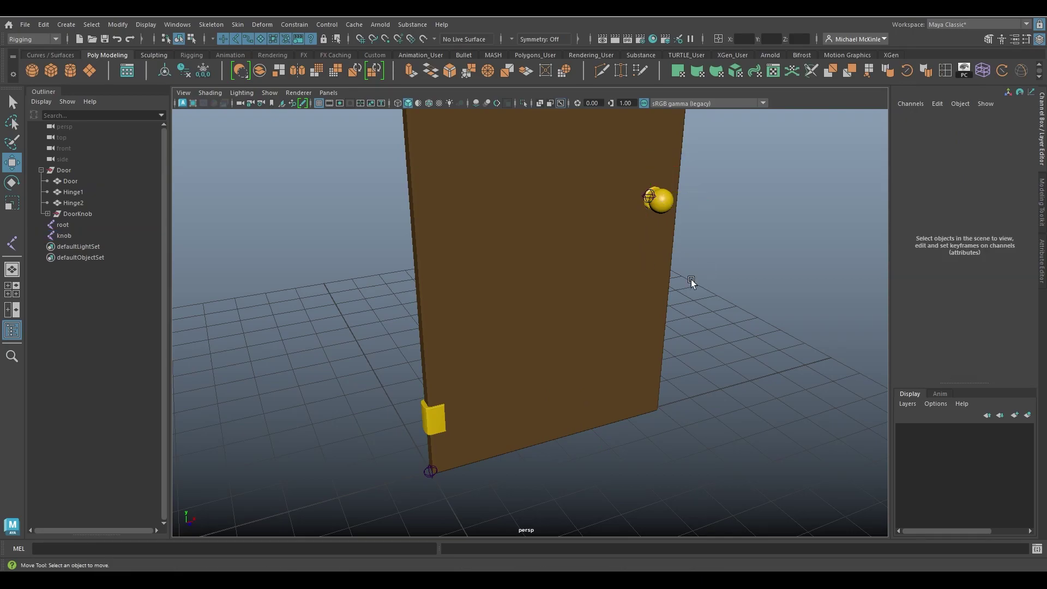
{"action": "left_click", "coordinate": [428, 470]}
{"action": "left_click", "coordinate": [597, 405]}
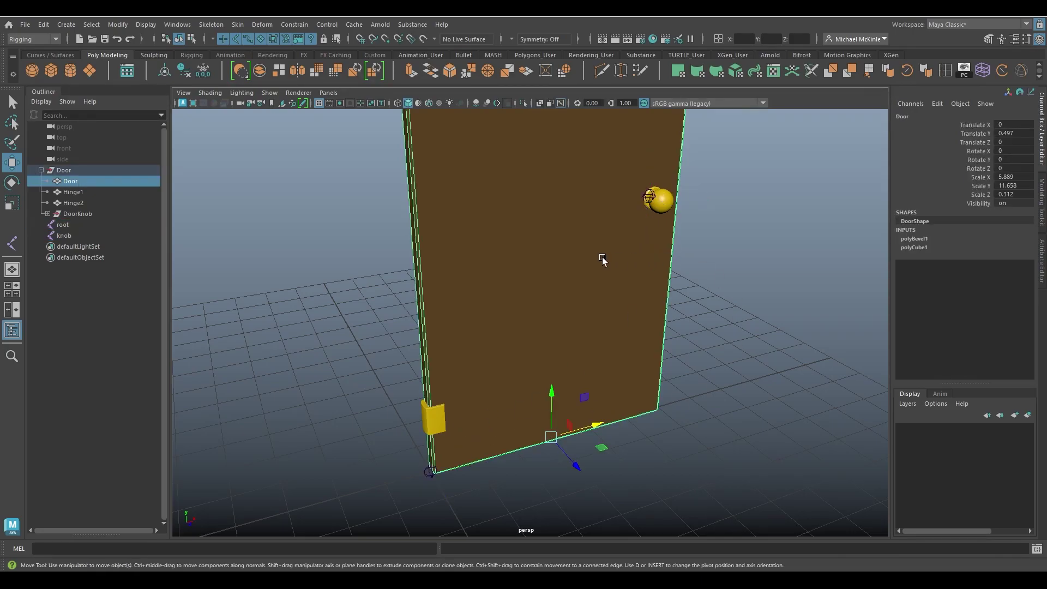
{"action": "middle_click_drag", "start_coordinate": [584, 164], "coordinate": [469, 331], "text": "alt"}
{"action": "right_click_drag", "start_coordinate": [469, 332], "coordinate": [687, 421], "text": "alt"}
{"action": "middle_click_drag", "start_coordinate": [687, 420], "coordinate": [691, 278], "text": "alt"}
{"action": "left_click_drag", "start_coordinate": [591, 364], "coordinate": [622, 337], "text": "alt"}
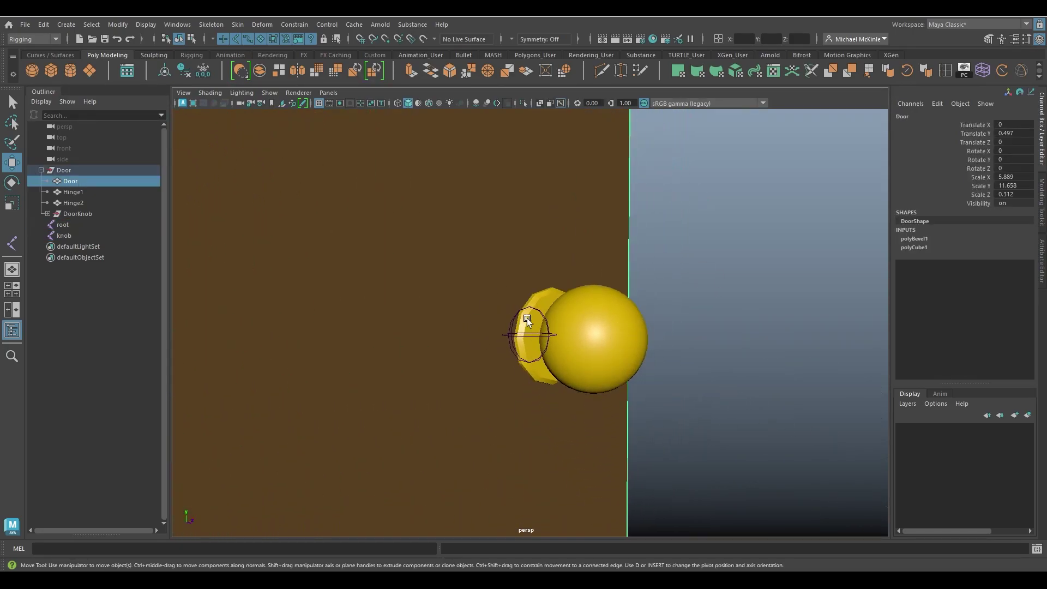
{"action": "left_click_drag", "start_coordinate": [544, 246], "coordinate": [561, 373]}
{"action": "left_click", "coordinate": [720, 282]}
{"action": "left_click_drag", "start_coordinate": [535, 291], "coordinate": [506, 394]}
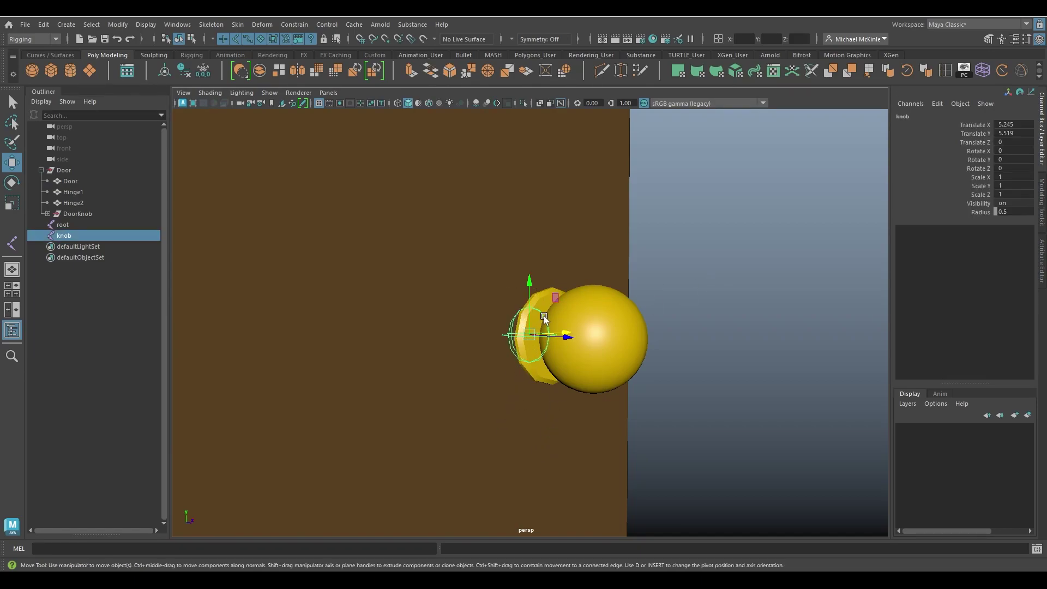
{"action": "left_click", "coordinate": [538, 282]}
{"action": "left_click", "coordinate": [539, 301]}
{"action": "left_click", "coordinate": [736, 309]}
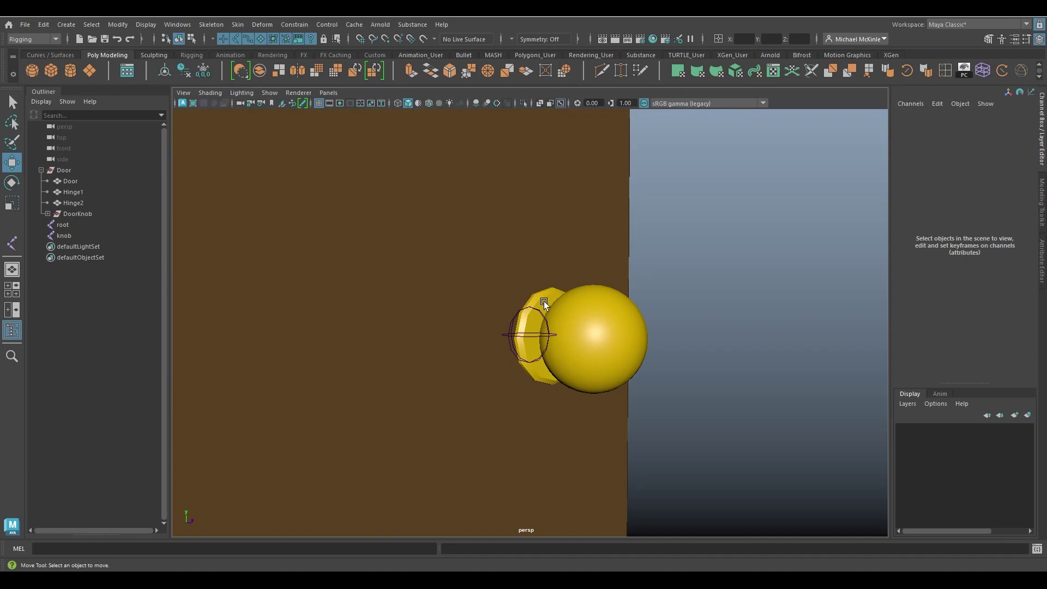
{"action": "left_click", "coordinate": [544, 301]}
{"action": "left_click_drag", "start_coordinate": [628, 356], "coordinate": [598, 422], "text": "alt"}
{"action": "left_click_drag", "start_coordinate": [700, 311], "coordinate": [485, 445]}
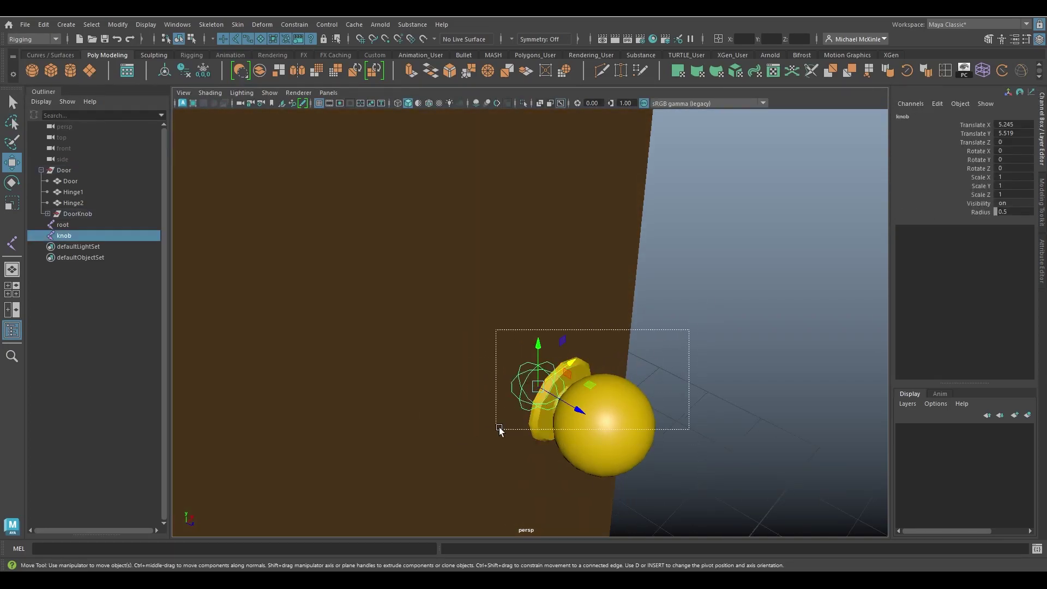
{"action": "left_click_drag", "start_coordinate": [704, 256], "coordinate": [569, 485]}
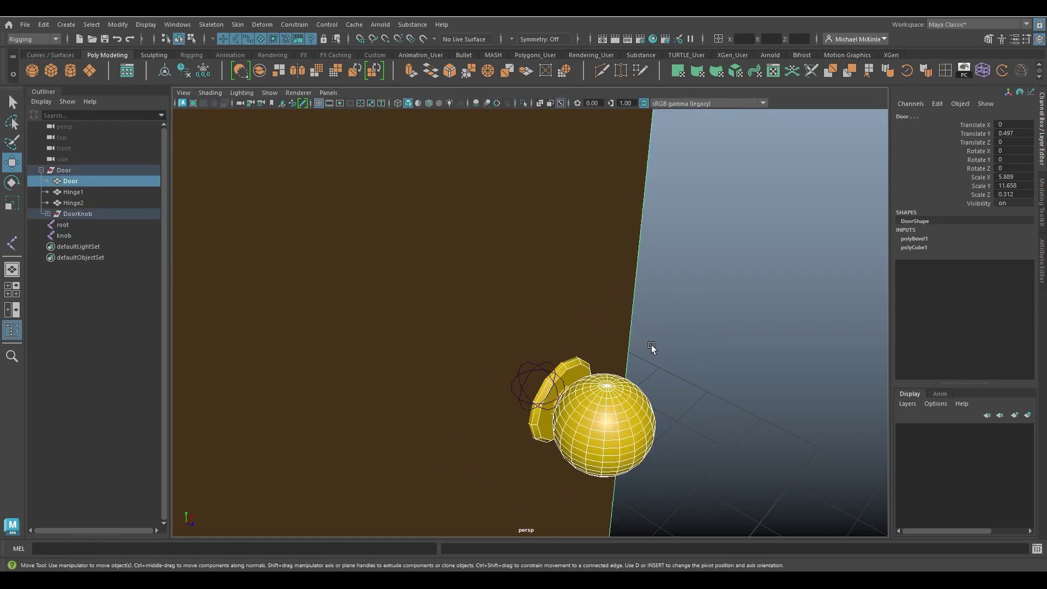
{"action": "left_click", "coordinate": [697, 365]}
{"action": "left_click_drag", "start_coordinate": [691, 367], "coordinate": [586, 354], "text": "alt"}
{"action": "scroll", "coordinate": [674, 372], "scroll_direction": "down", "scroll_amount": 5}
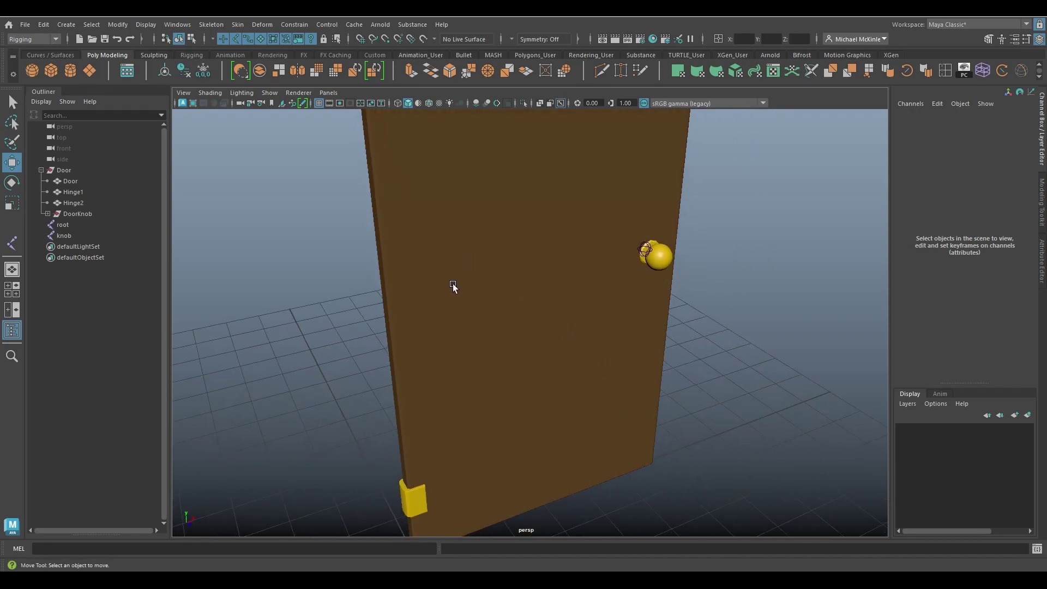
Step: Hide joints in the viewport through the Show menu, then show them again
{"action": "left_click_drag", "start_coordinate": [407, 208], "coordinate": [334, 250], "text": "alt"}
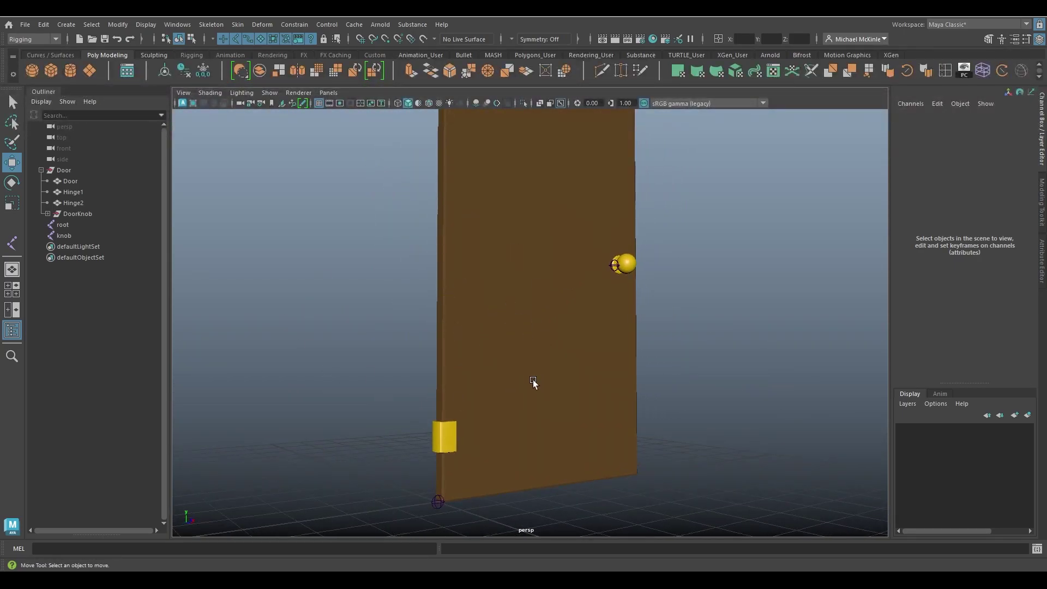
{"action": "left_click", "coordinate": [271, 92]}
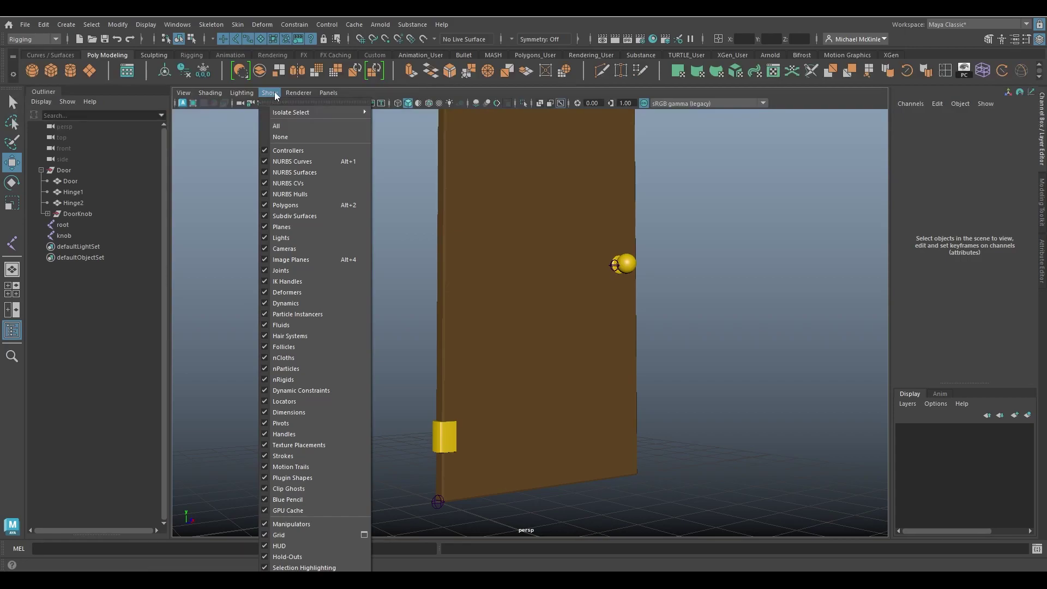
{"action": "left_click", "coordinate": [295, 270]}
{"action": "left_click_drag", "start_coordinate": [637, 294], "coordinate": [321, 495]}
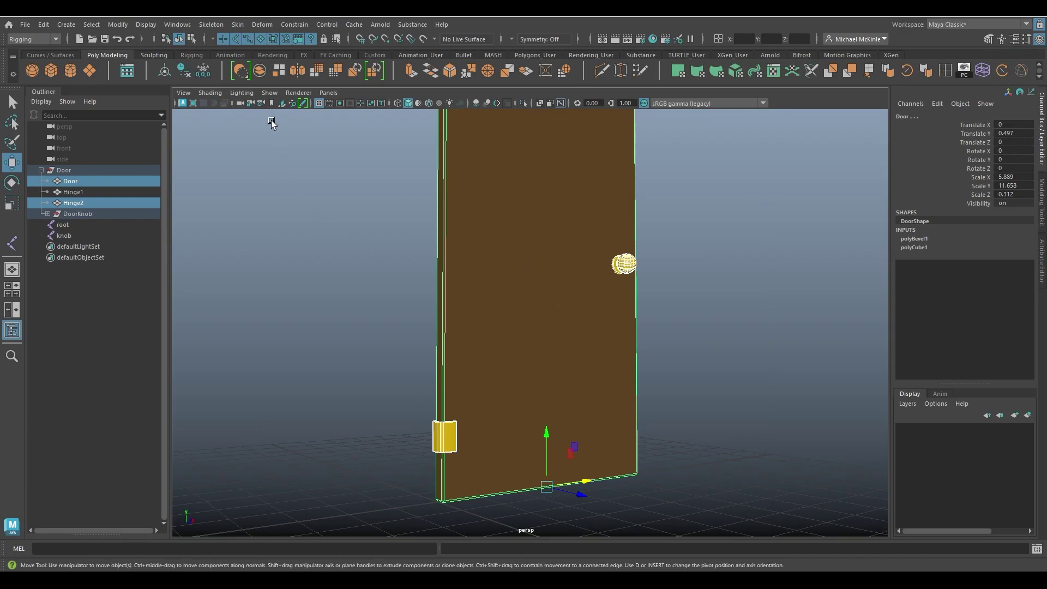
{"action": "left_click", "coordinate": [264, 94]}
{"action": "left_click", "coordinate": [305, 269]}
Step: Select the knob joint, then add the root joint to the selection
{"action": "left_click_drag", "start_coordinate": [502, 381], "coordinate": [555, 403], "text": "alt"}
{"action": "left_click", "coordinate": [630, 283]}
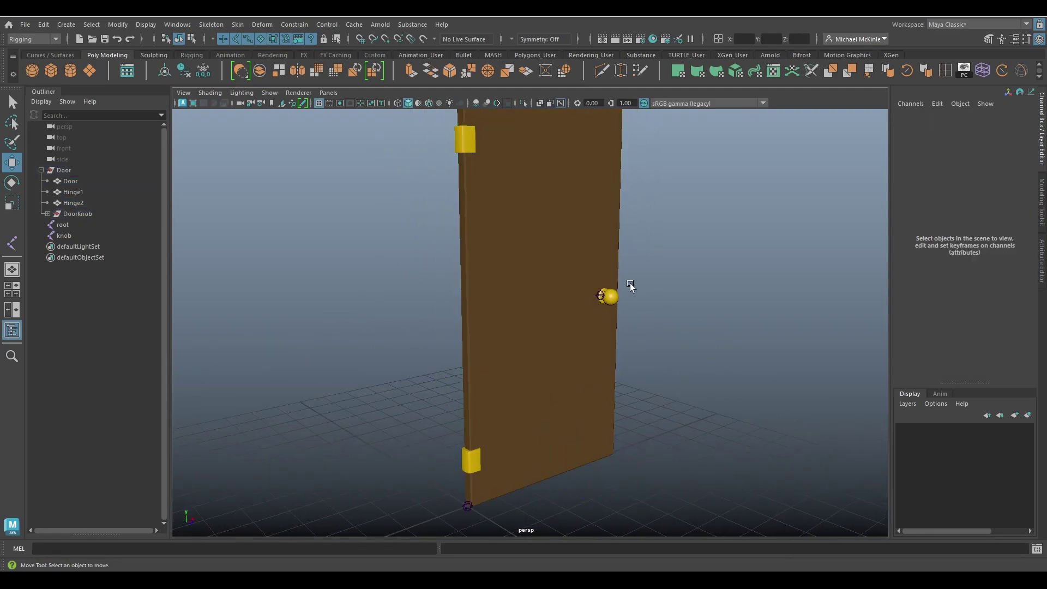
{"action": "left_click", "coordinate": [601, 295]}
{"action": "left_click_drag", "start_coordinate": [661, 374], "coordinate": [550, 417], "text": "alt"}
{"action": "left_click", "coordinate": [431, 493]}
{"action": "left_click", "coordinate": [595, 301]}
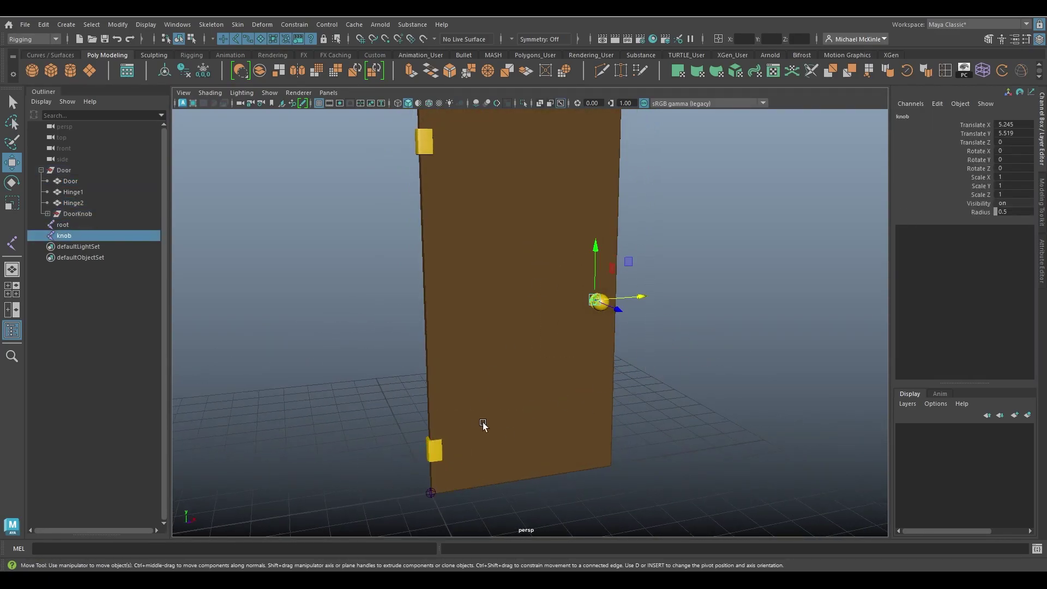
{"action": "key", "text": "Left"}
{"action": "key", "text": "Right"}
{"action": "left_click_drag", "start_coordinate": [587, 401], "coordinate": [640, 402], "text": "alt"}
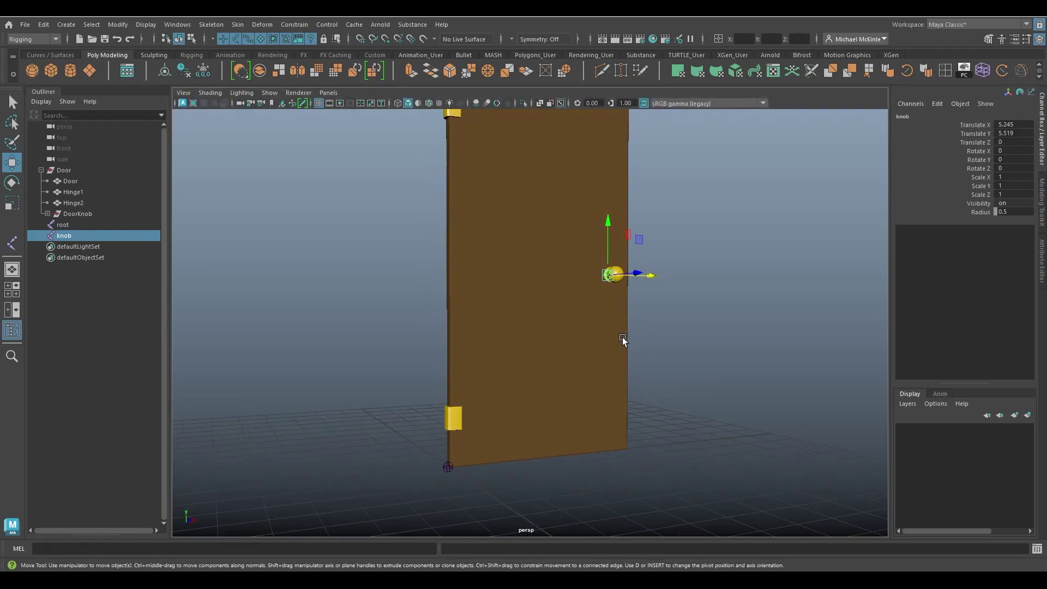
{"action": "left_click_drag", "start_coordinate": [557, 213], "coordinate": [641, 296]}
{"action": "left_click_drag", "start_coordinate": [552, 385], "coordinate": [483, 447], "text": "shift"}
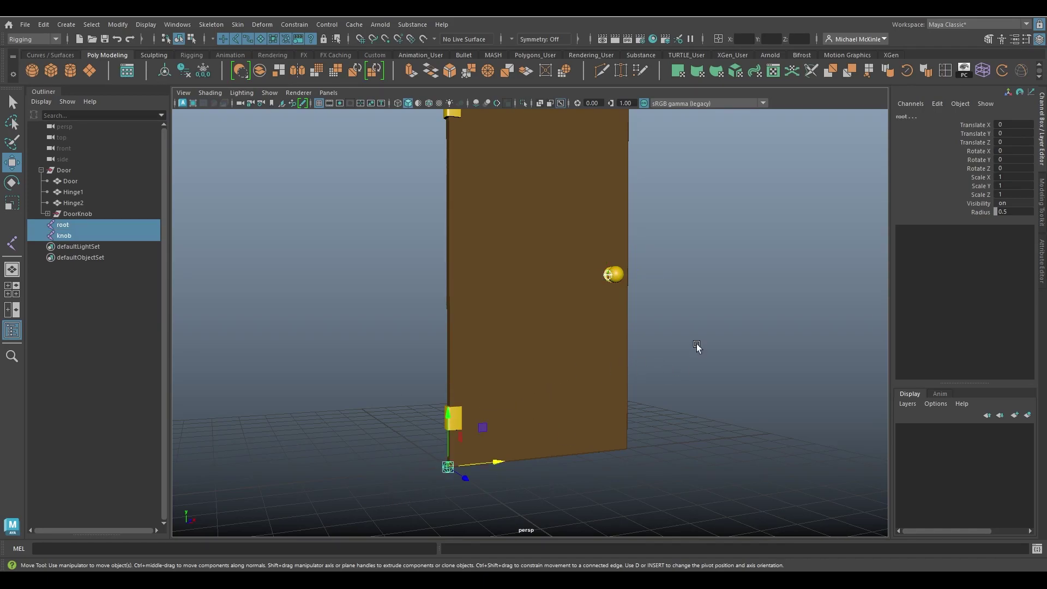
Step: Parent knob under root, then test-rotate root and undo the rotation
{"action": "key", "text": "p"}
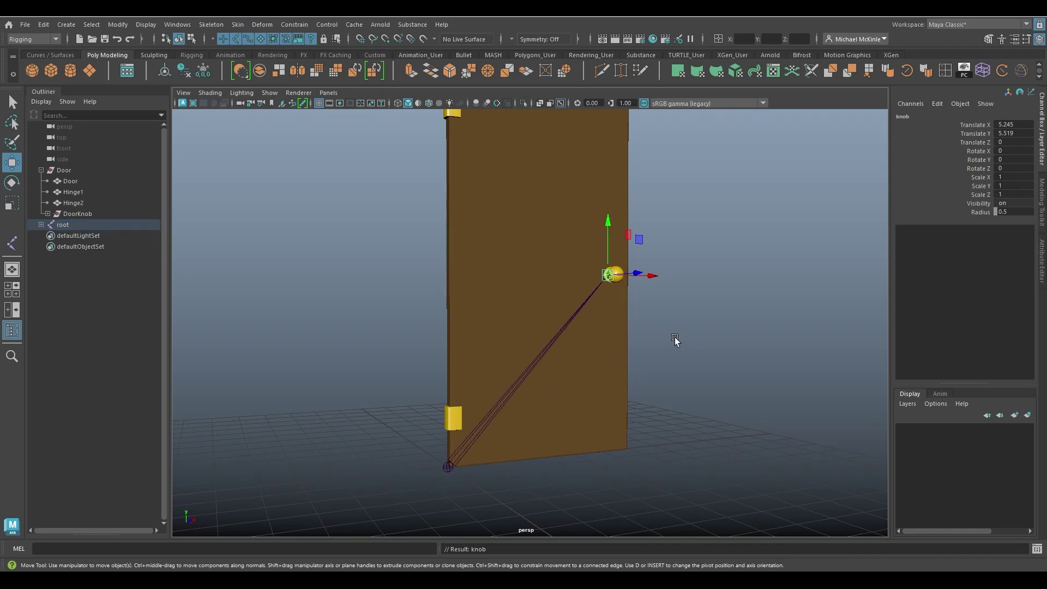
{"action": "left_click_drag", "start_coordinate": [597, 338], "coordinate": [603, 385], "text": "alt"}
{"action": "key", "text": "e"}
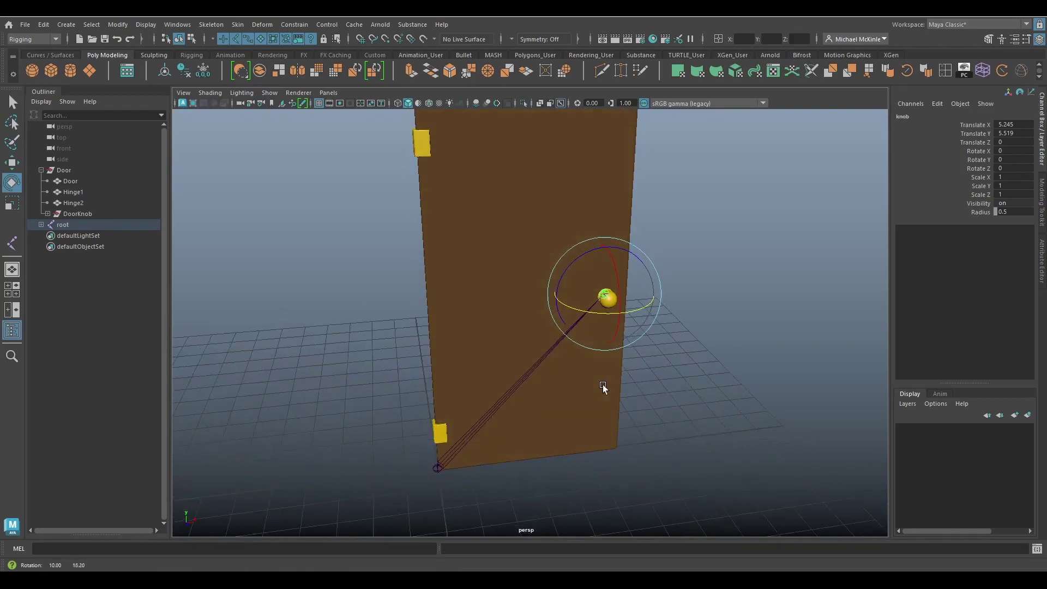
{"action": "left_click", "coordinate": [436, 468]}
{"action": "left_click_drag", "start_coordinate": [528, 477], "coordinate": [439, 423], "text": "alt"}
{"action": "key", "text": "ctrl+z"}
{"action": "key", "text": "ctrl+z"}
{"action": "left_click_drag", "start_coordinate": [594, 399], "coordinate": [662, 369], "text": "alt"}
Step: Expand root in the Outliner to reveal the knob joint beneath it
{"action": "key", "text": "w"}
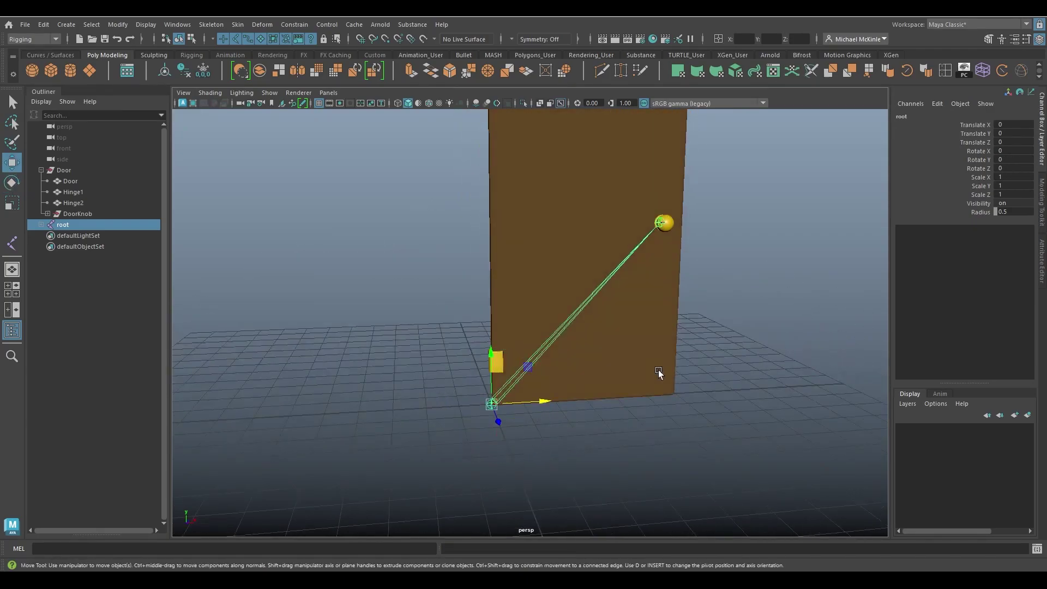
{"action": "left_click", "coordinate": [41, 224]}
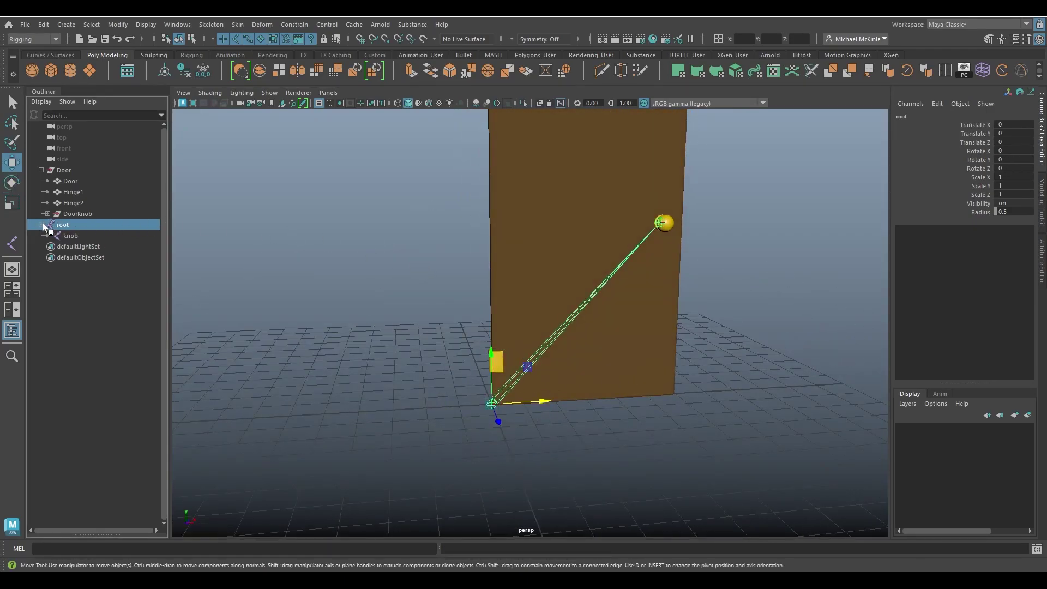
{"action": "left_click", "coordinate": [61, 234]}
{"action": "left_click", "coordinate": [66, 223]}
Step: Collapse the Door group, select it with root, and parent Door under root
{"action": "left_click", "coordinate": [73, 170]}
{"action": "left_click_drag", "start_coordinate": [360, 295], "coordinate": [478, 384], "text": "alt"}
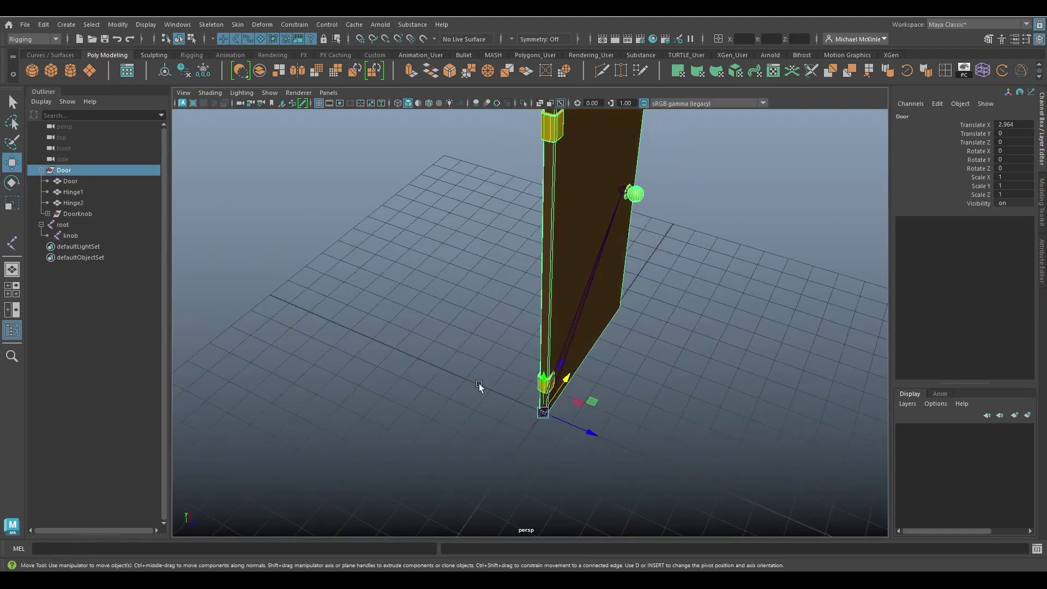
{"action": "left_click", "coordinate": [530, 420]}
{"action": "left_click_drag", "start_coordinate": [530, 420], "coordinate": [582, 440], "text": "alt"}
{"action": "left_click_drag", "start_coordinate": [558, 407], "coordinate": [622, 374], "text": "alt"}
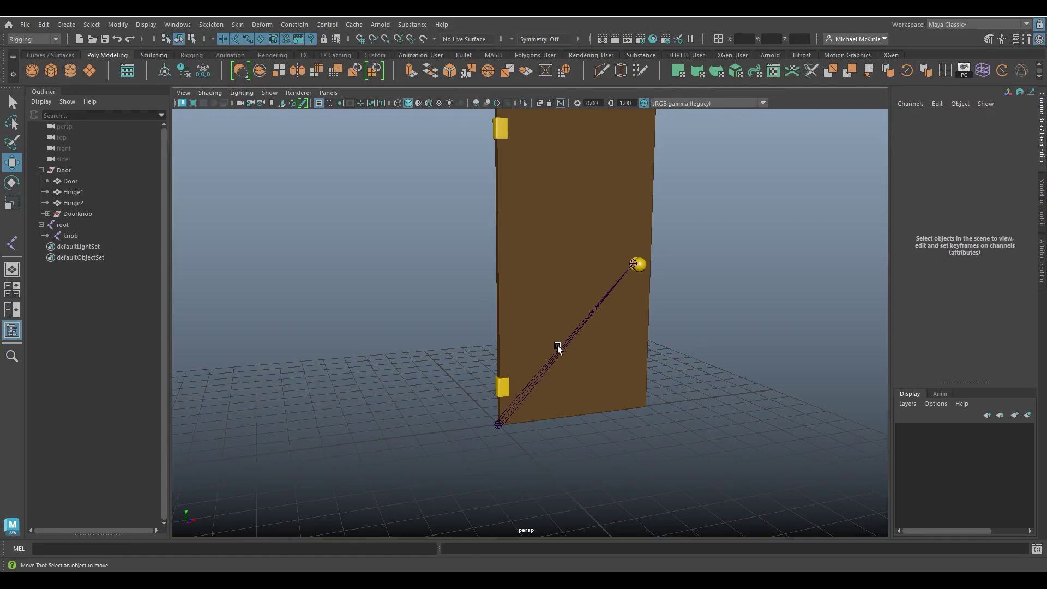
{"action": "left_click_drag", "start_coordinate": [562, 345], "coordinate": [622, 398], "text": "alt"}
{"action": "left_click", "coordinate": [83, 170]}
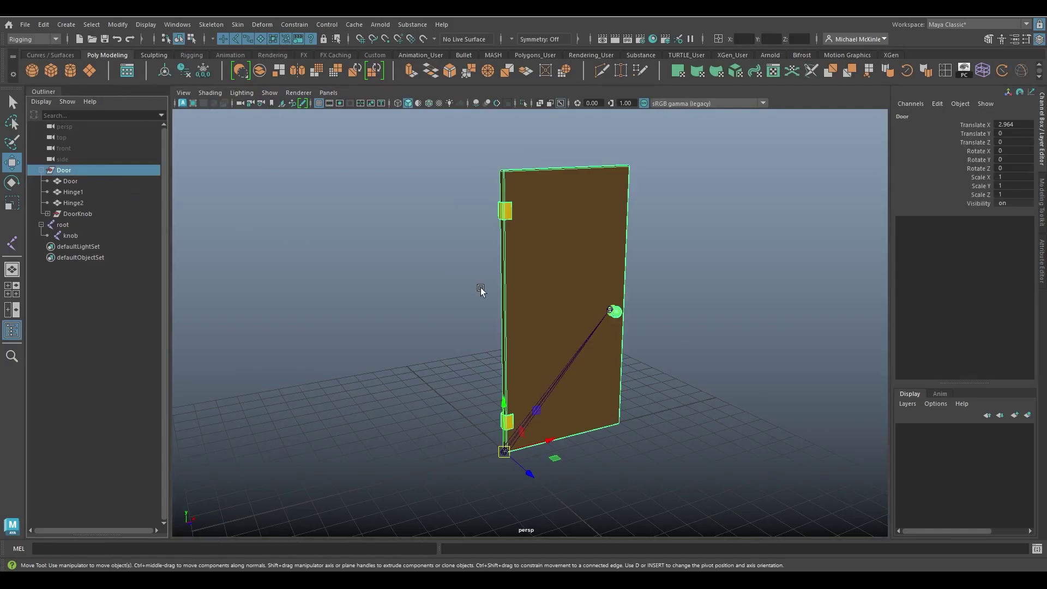
{"action": "left_click_drag", "start_coordinate": [481, 289], "coordinate": [517, 340], "text": "alt"}
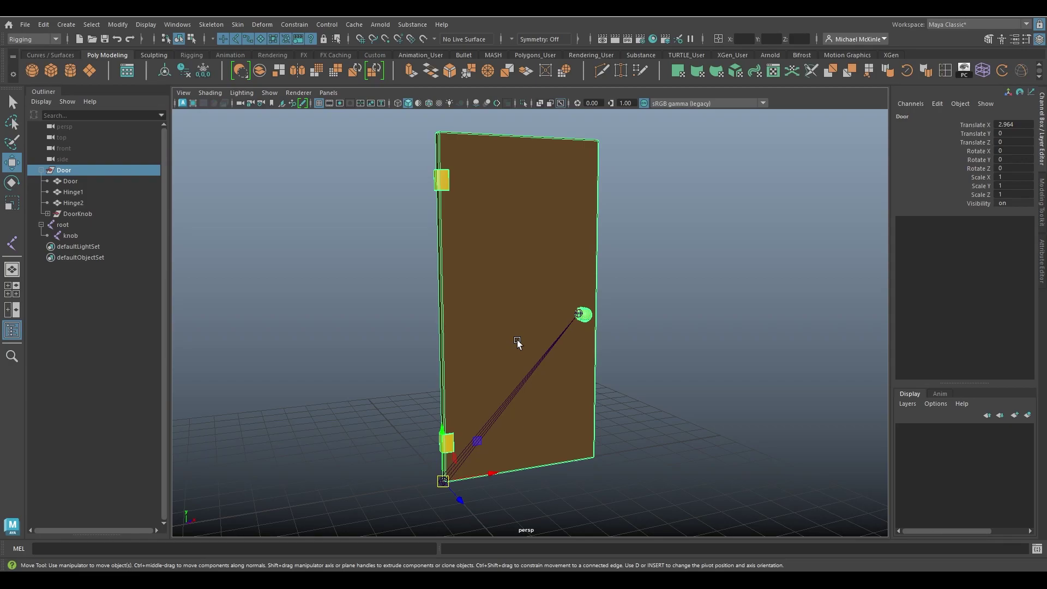
{"action": "left_click", "coordinate": [42, 171]}
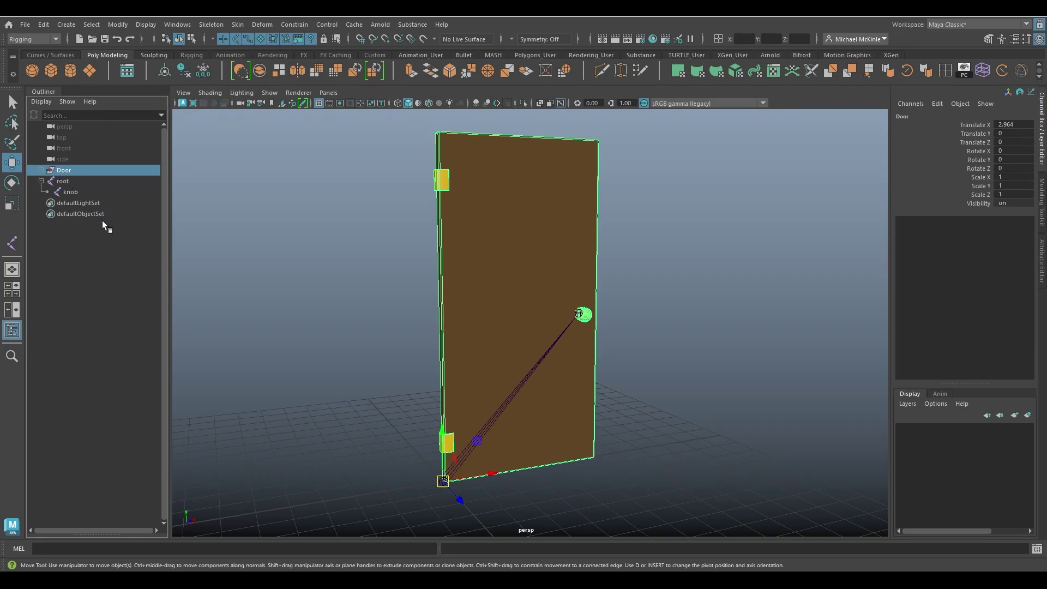
{"action": "left_click", "coordinate": [63, 181], "text": "ctrl"}
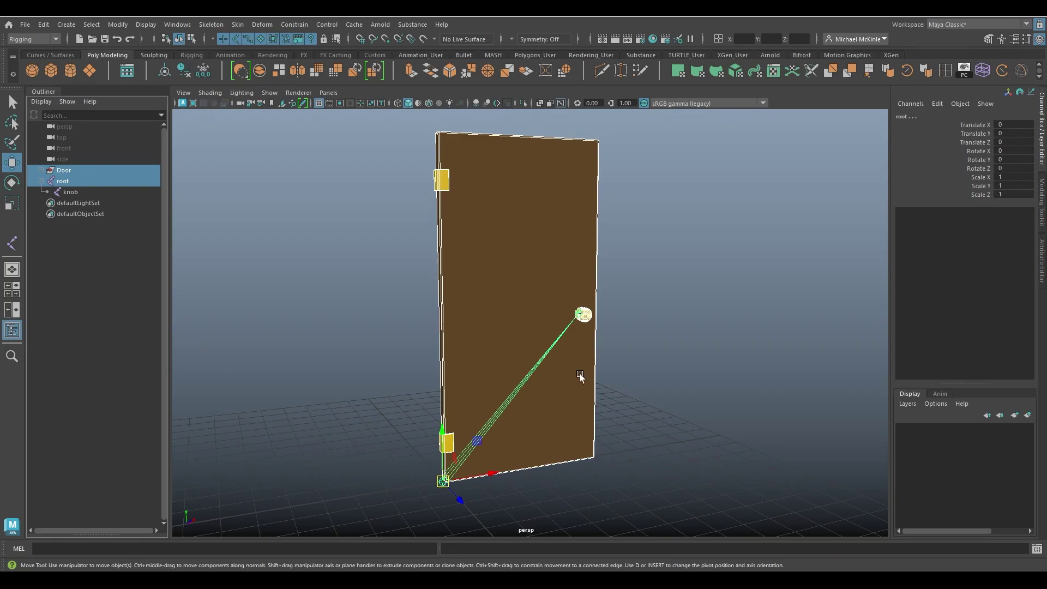
{"action": "key", "text": "p"}
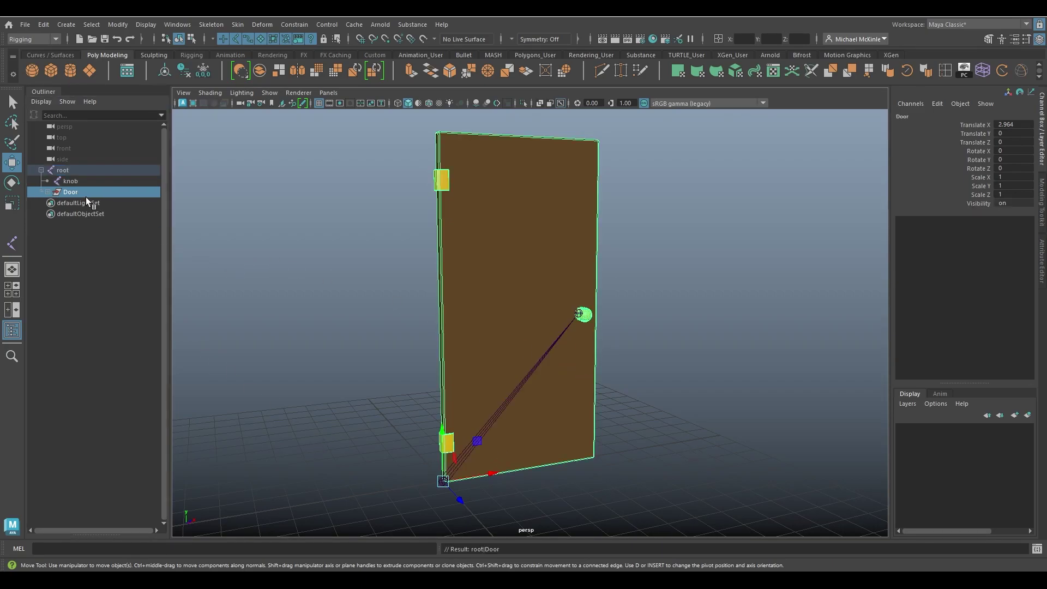
{"action": "left_click", "coordinate": [72, 170]}
{"action": "left_click_drag", "start_coordinate": [443, 289], "coordinate": [510, 343], "text": "alt"}
{"action": "key", "text": "e"}
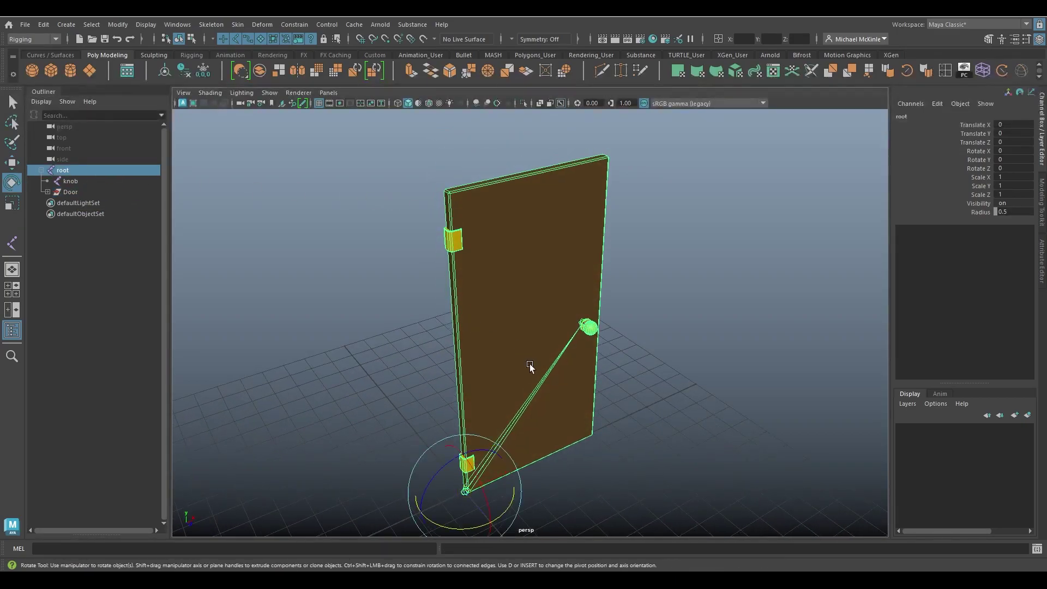
{"action": "middle_click_drag", "start_coordinate": [546, 470], "coordinate": [547, 414], "text": "alt"}
{"action": "left_click_drag", "start_coordinate": [480, 468], "coordinate": [409, 483]}
{"action": "left_click_drag", "start_coordinate": [507, 478], "coordinate": [425, 475]}
{"action": "key", "text": "ctrl+z"}
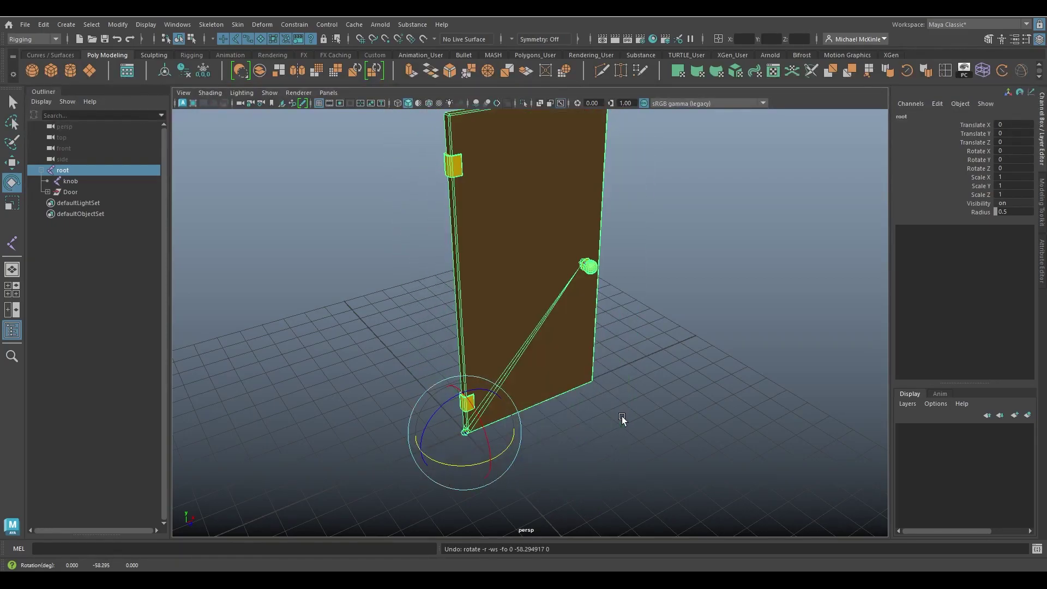
{"action": "left_click_drag", "start_coordinate": [622, 419], "coordinate": [704, 385], "text": "alt"}
{"action": "right_click_drag", "start_coordinate": [703, 385], "coordinate": [675, 397], "text": "alt"}
{"action": "key", "text": "w"}
{"action": "mouse_move", "coordinate": [675, 397]}
{"action": "left_mouse_down", "text": "alt"}
{"action": "mouse_move", "coordinate": [498, 377]}
{"action": "mouse_move", "coordinate": [638, 392]}
{"action": "mouse_move", "coordinate": [662, 381]}
{"action": "left_mouse_up", "text": "alt"}
{"action": "left_click", "coordinate": [658, 377]}
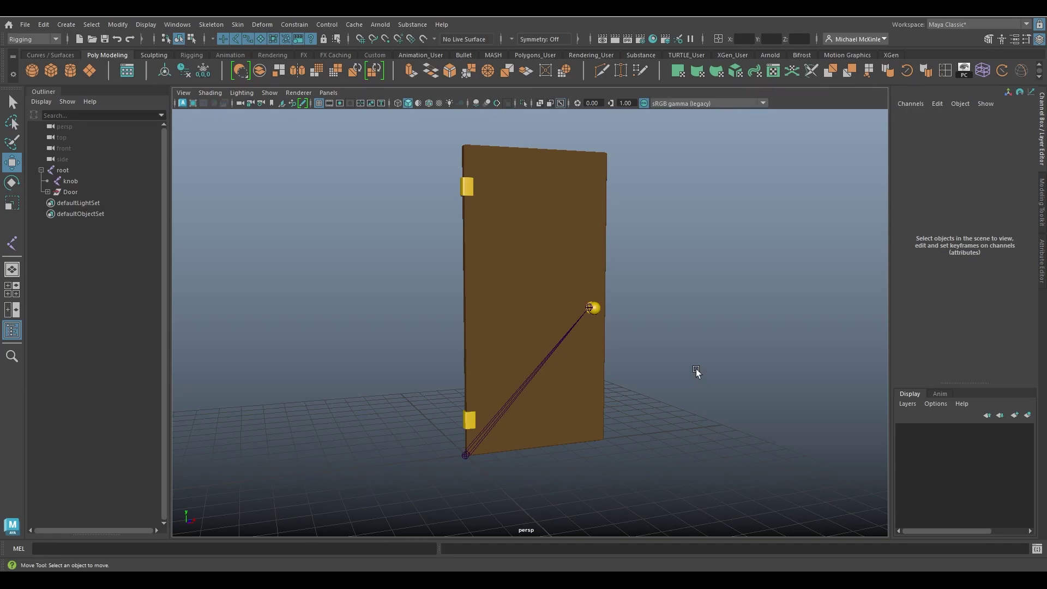
Step: Inspect the door and its knob spheres, then view the ceiling fan scene from above
{"action": "left_click", "coordinate": [579, 235]}
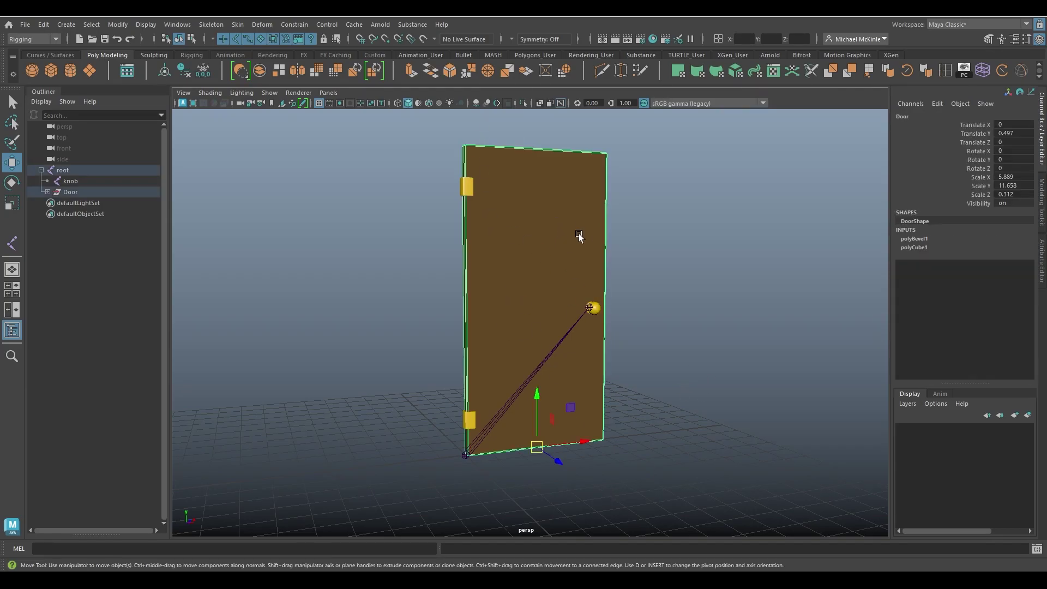
{"action": "left_click_drag", "start_coordinate": [610, 348], "coordinate": [448, 334], "text": "alt"}
{"action": "left_click", "coordinate": [610, 345]}
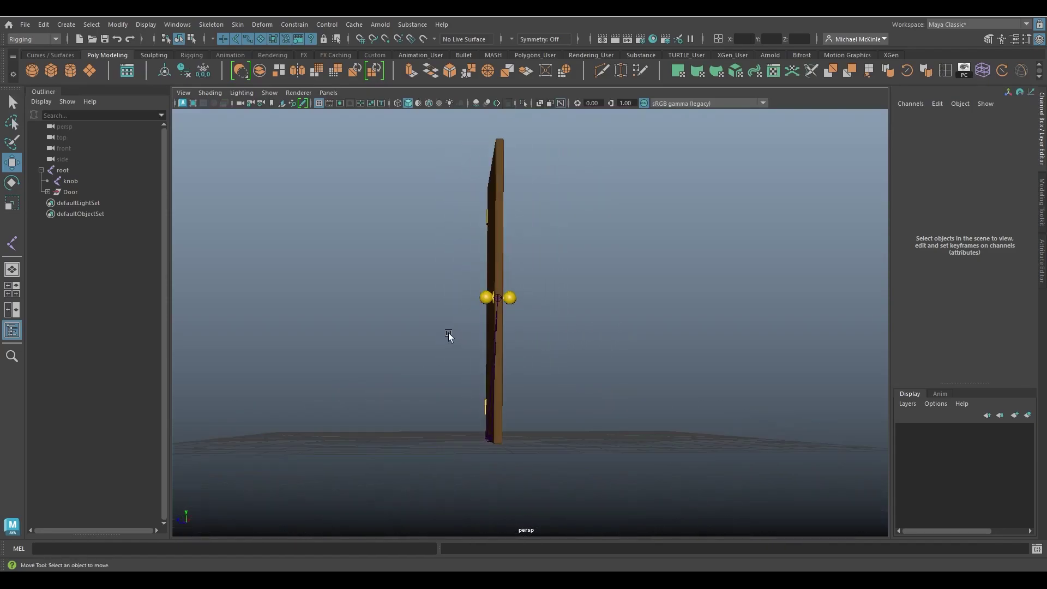
{"action": "right_click_drag", "start_coordinate": [448, 335], "coordinate": [499, 295], "text": "alt"}
{"action": "left_click", "coordinate": [499, 281]}
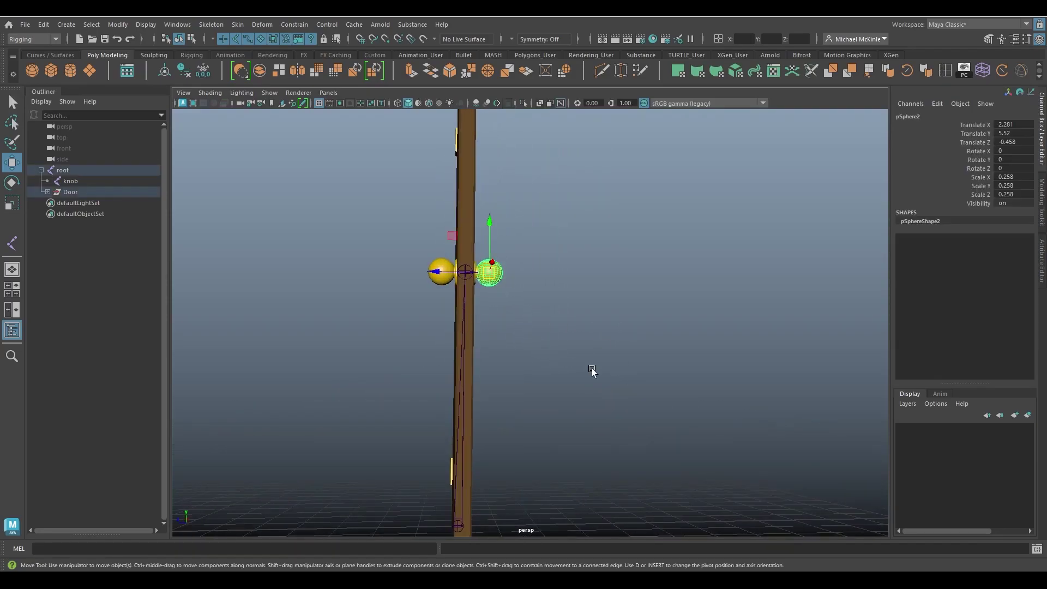
{"action": "left_click_drag", "start_coordinate": [591, 369], "coordinate": [708, 364], "text": "alt"}
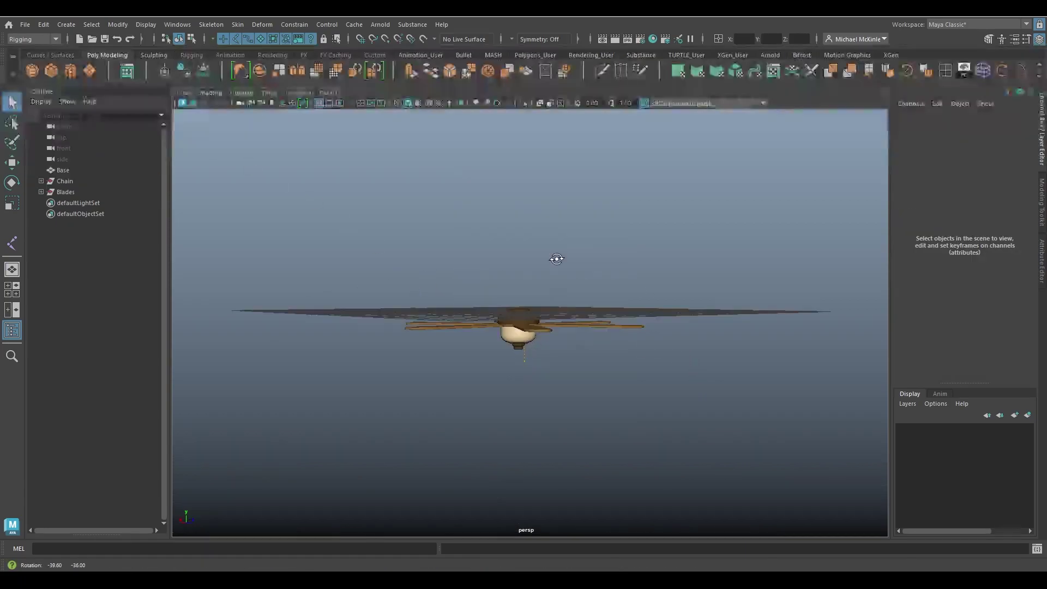
{"action": "left_click_drag", "start_coordinate": [556, 259], "coordinate": [570, 296], "text": "alt"}
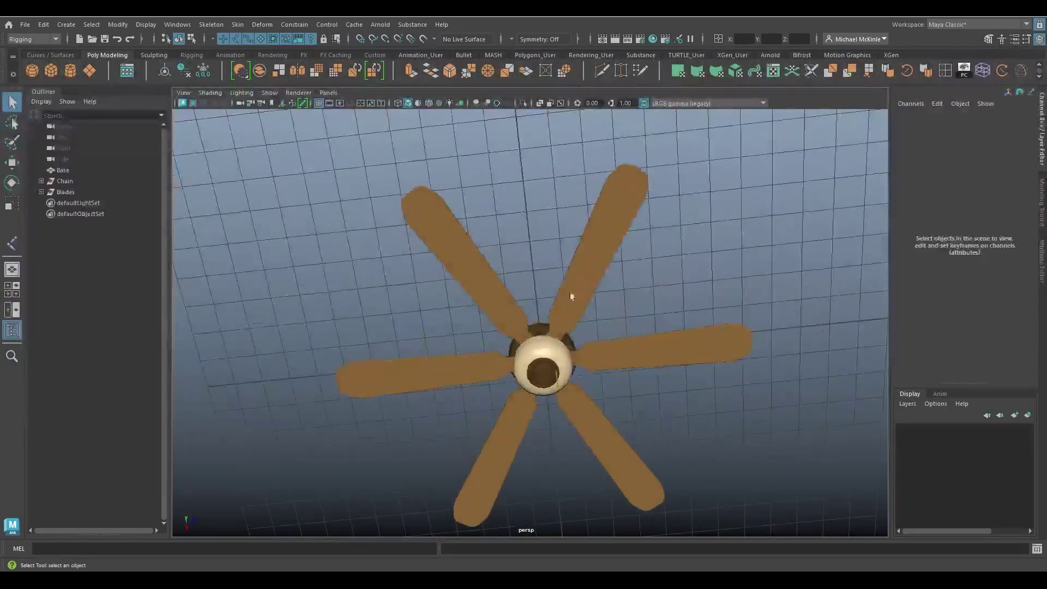
{"action": "right_click_drag", "start_coordinate": [570, 297], "coordinate": [800, 358], "text": "alt"}
{"action": "left_click_drag", "start_coordinate": [800, 357], "coordinate": [662, 392], "text": "alt"}
{"action": "left_click", "coordinate": [569, 335]}
{"action": "left_click_drag", "start_coordinate": [529, 310], "coordinate": [407, 243], "text": "alt"}
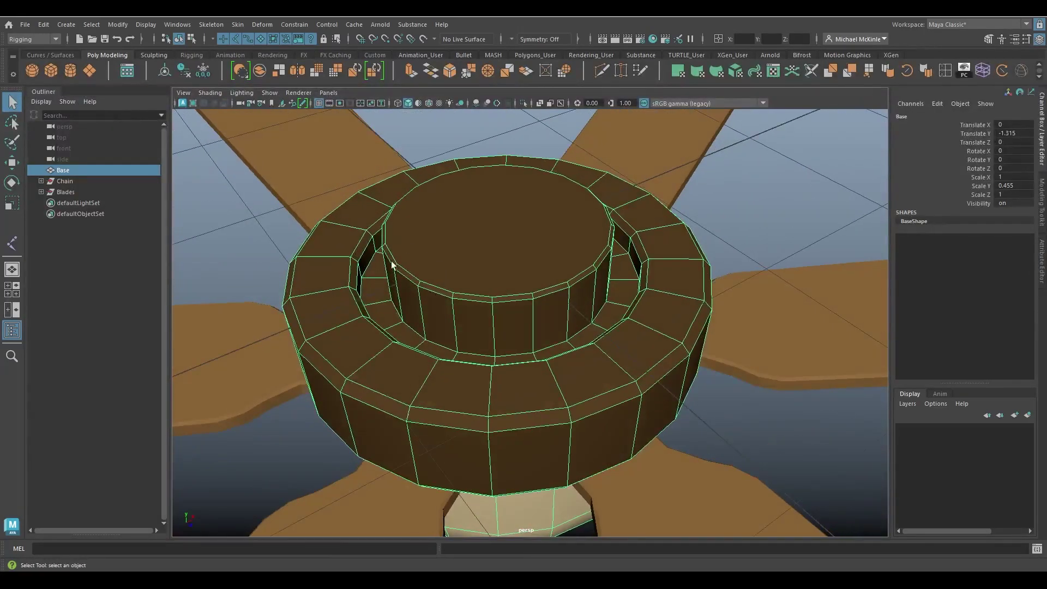
{"action": "left_click_drag", "start_coordinate": [565, 307], "coordinate": [626, 288], "text": "alt"}
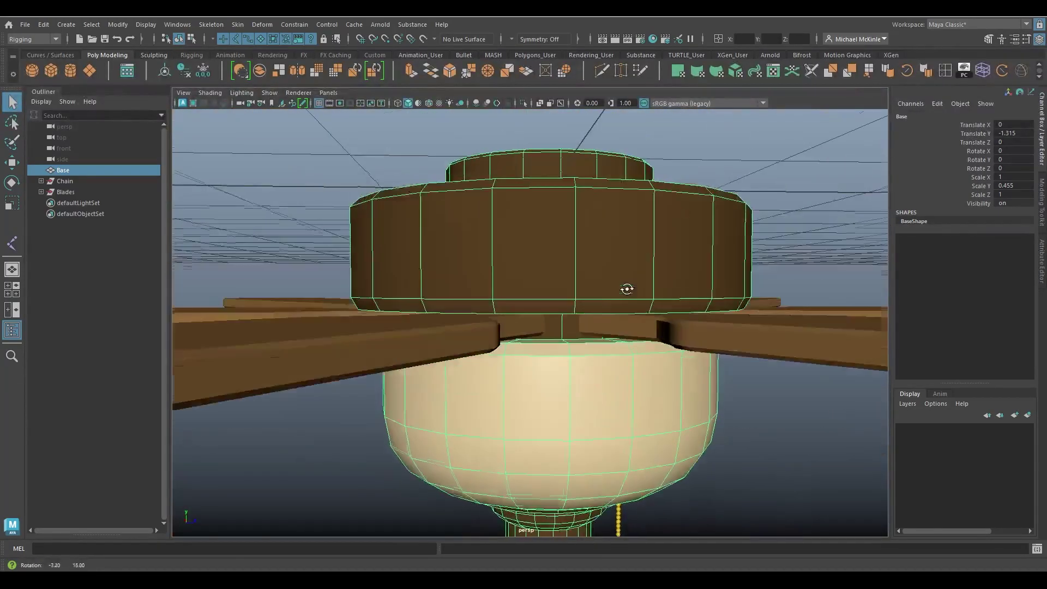
{"action": "left_click_drag", "start_coordinate": [561, 323], "coordinate": [709, 406], "text": "alt"}
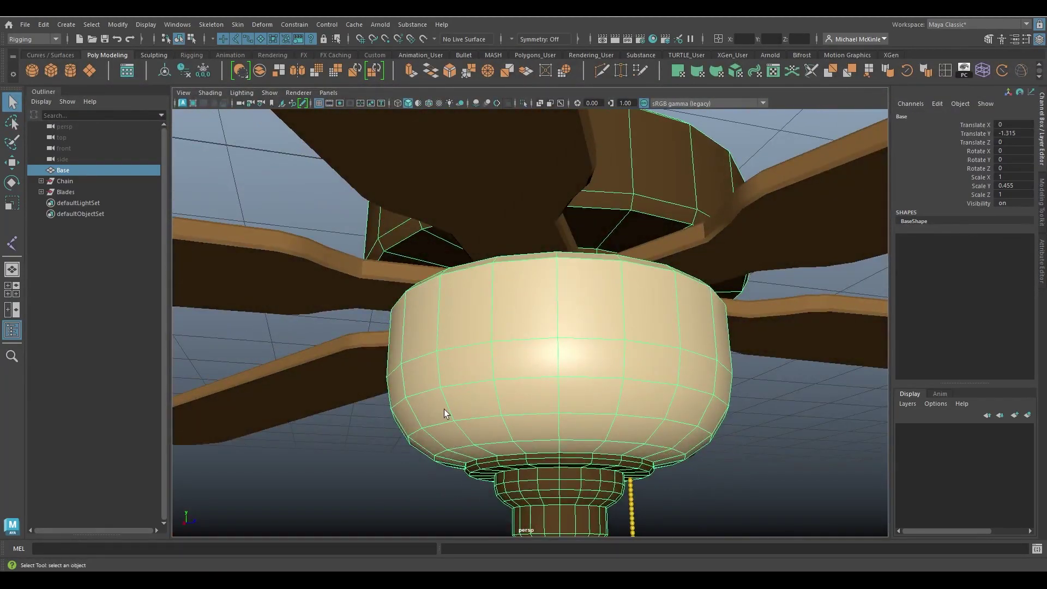
{"action": "right_click_drag", "start_coordinate": [634, 378], "coordinate": [522, 326], "text": "alt"}
{"action": "left_click_drag", "start_coordinate": [522, 327], "coordinate": [612, 300], "text": "alt"}
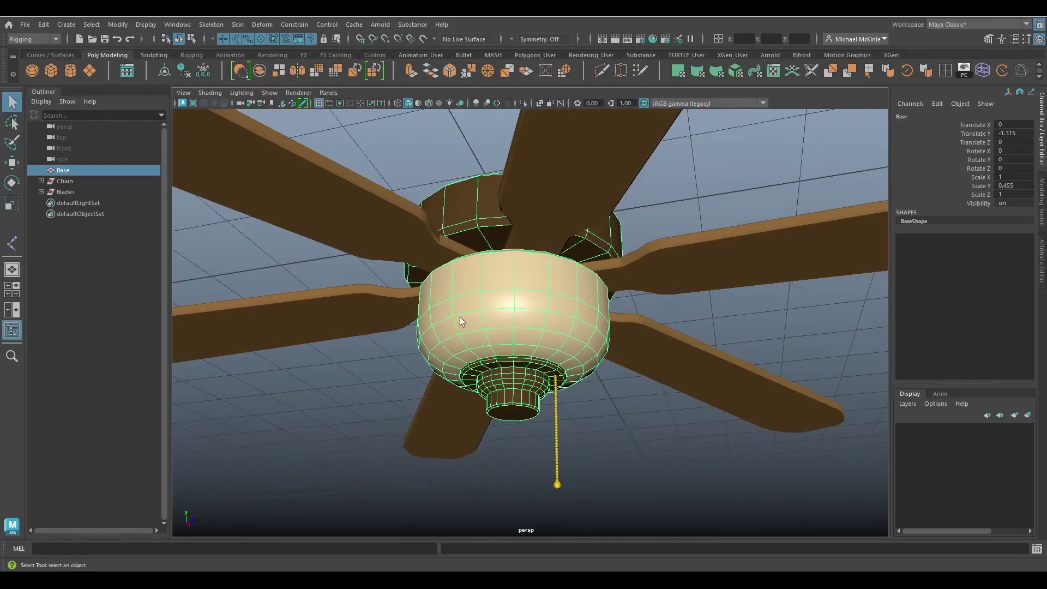
{"action": "left_click_drag", "start_coordinate": [508, 367], "coordinate": [467, 295], "text": "alt"}
{"action": "right_click_drag", "start_coordinate": [467, 294], "coordinate": [606, 314], "text": "alt"}
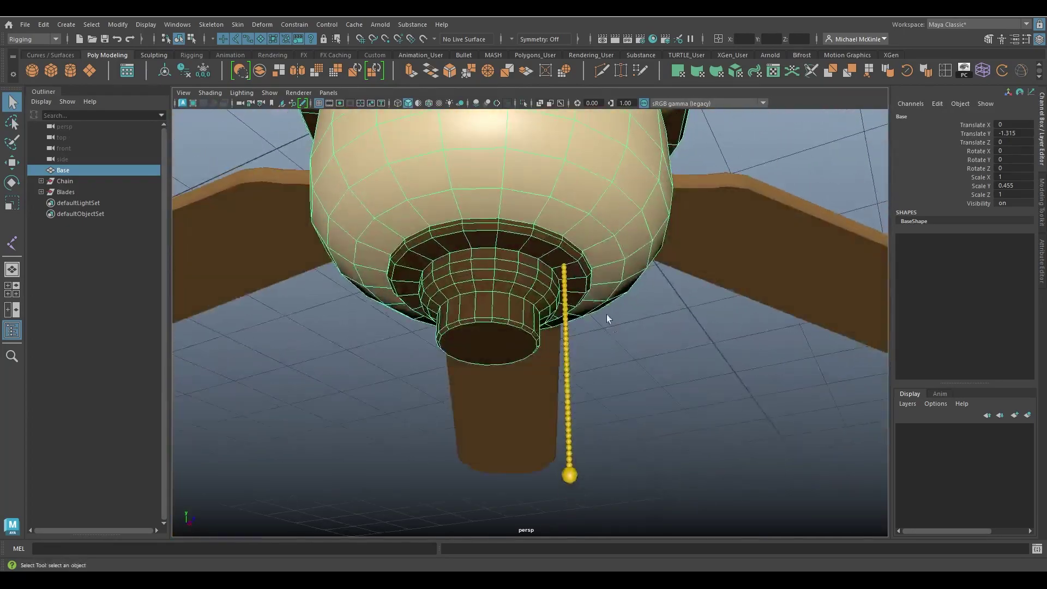
{"action": "left_click", "coordinate": [564, 283]}
{"action": "left_click_drag", "start_coordinate": [565, 286], "coordinate": [567, 371], "text": "alt"}
{"action": "middle_click_drag", "start_coordinate": [567, 371], "coordinate": [521, 295], "text": "alt"}
{"action": "right_click_drag", "start_coordinate": [521, 295], "coordinate": [669, 437], "text": "alt"}
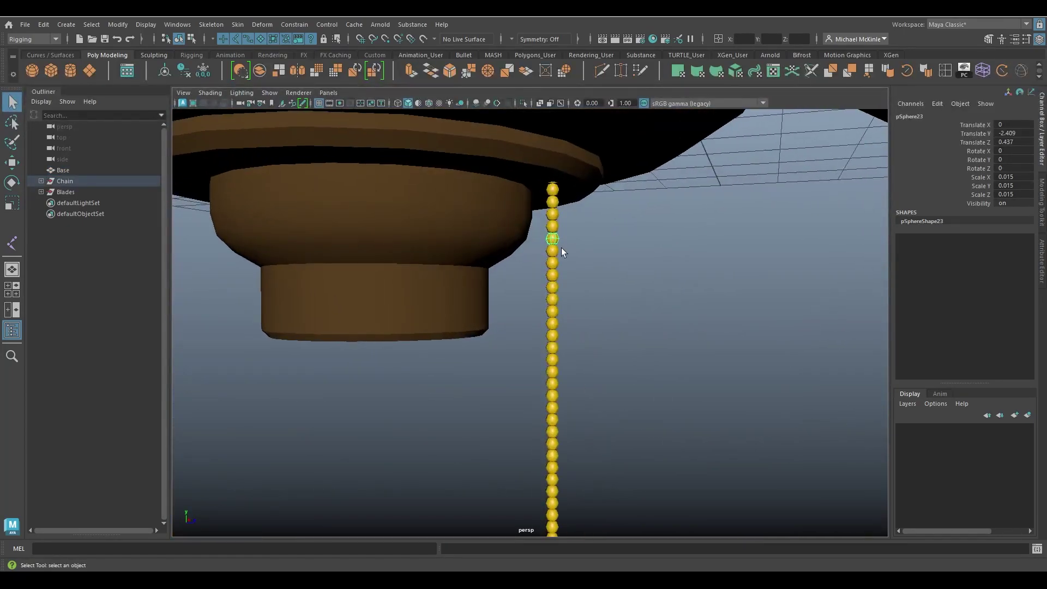
{"action": "left_click", "coordinate": [553, 251]}
{"action": "left_click", "coordinate": [553, 275]}
{"action": "left_click", "coordinate": [553, 299]}
{"action": "left_click", "coordinate": [553, 325]}
{"action": "left_click", "coordinate": [624, 388]}
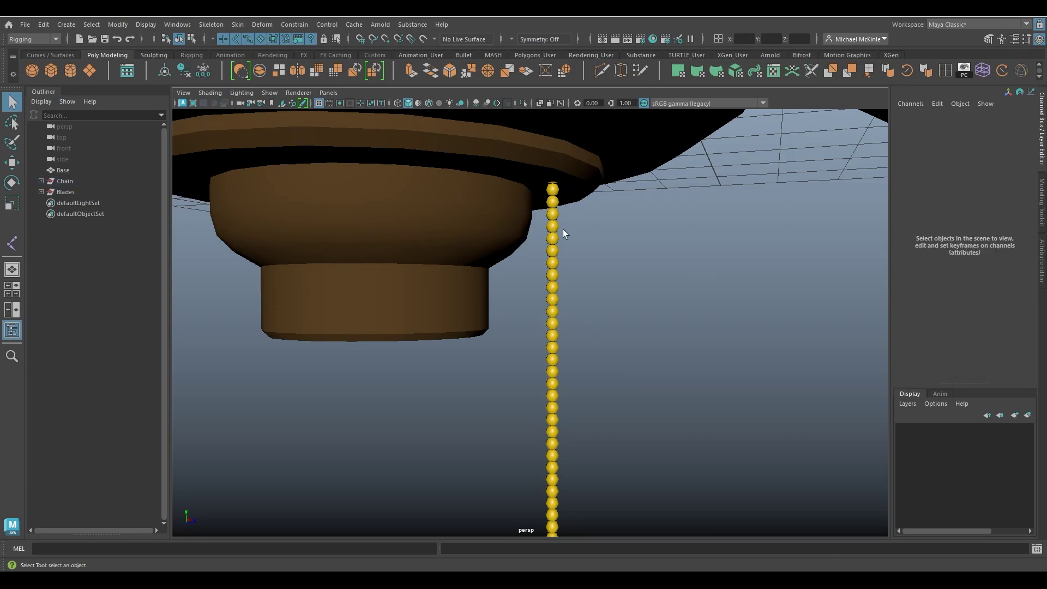
{"action": "middle_click_drag", "start_coordinate": [642, 493], "coordinate": [694, 296], "text": "alt"}
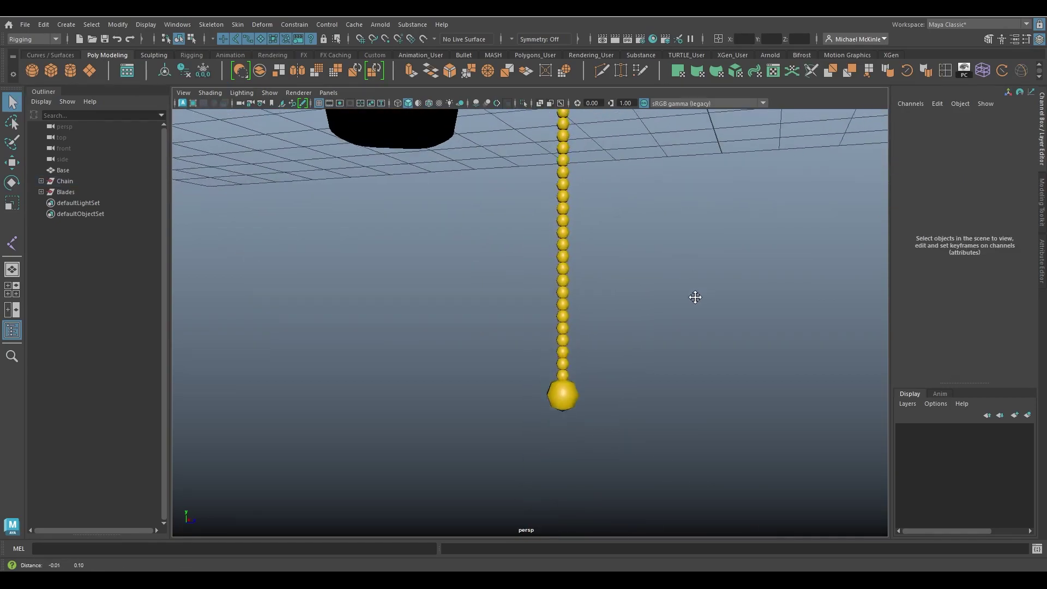
{"action": "right_click_drag", "start_coordinate": [694, 296], "coordinate": [397, 273], "text": "alt"}
{"action": "left_click_drag", "start_coordinate": [397, 273], "coordinate": [656, 223], "text": "alt"}
{"action": "left_click", "coordinate": [657, 223]}
{"action": "left_click_drag", "start_coordinate": [701, 252], "coordinate": [693, 370], "text": "alt"}
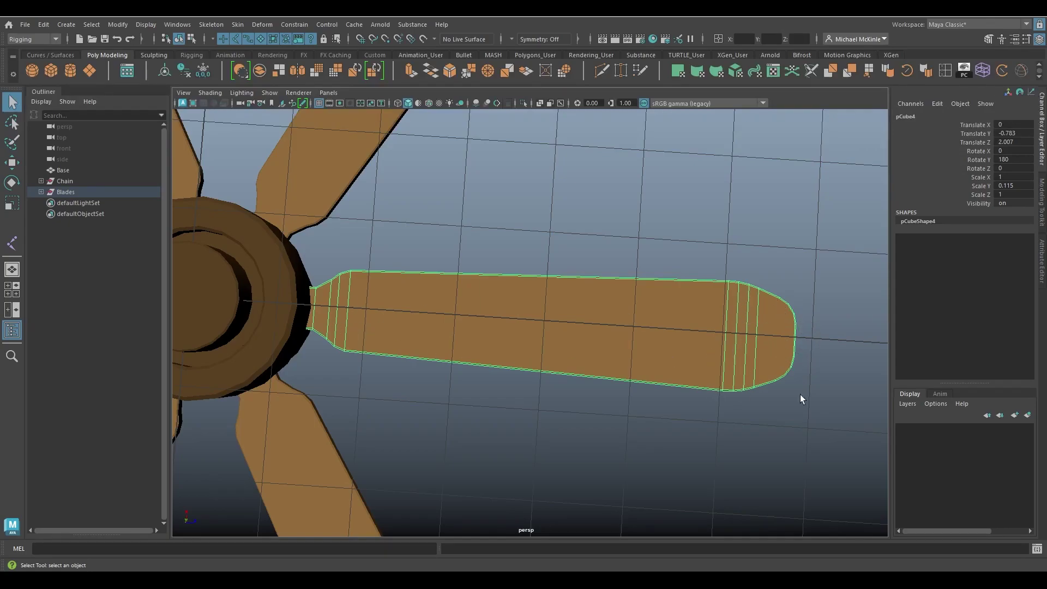
{"action": "left_click_drag", "start_coordinate": [465, 327], "coordinate": [367, 484], "text": "alt"}
{"action": "left_click_drag", "start_coordinate": [650, 322], "coordinate": [649, 378], "text": "alt"}
{"action": "right_click_drag", "start_coordinate": [649, 377], "coordinate": [554, 327], "text": "alt"}
{"action": "left_click_drag", "start_coordinate": [553, 327], "coordinate": [516, 351], "text": "alt"}
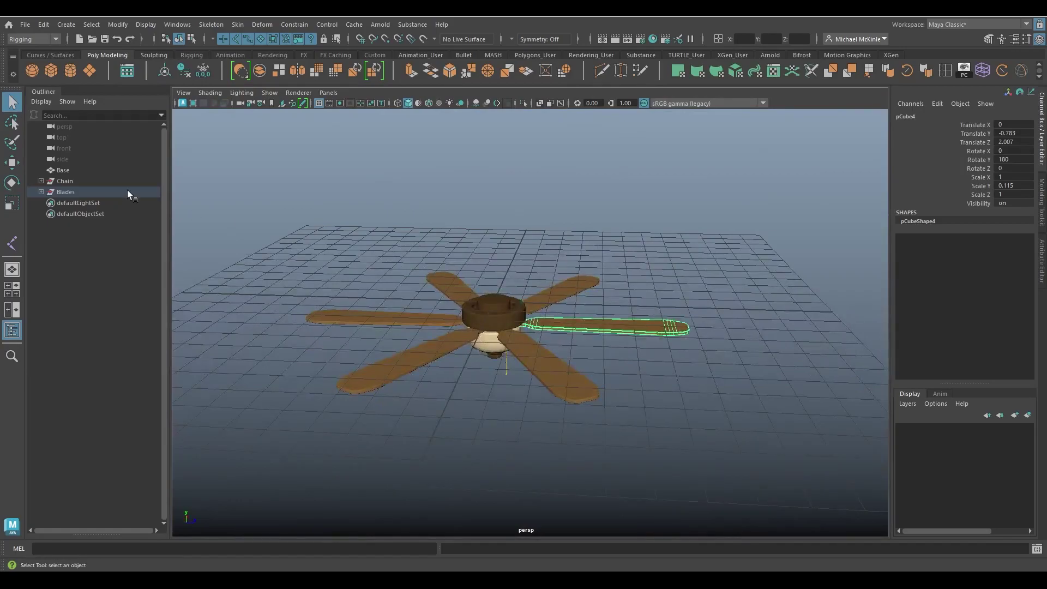
{"action": "left_click", "coordinate": [79, 193]}
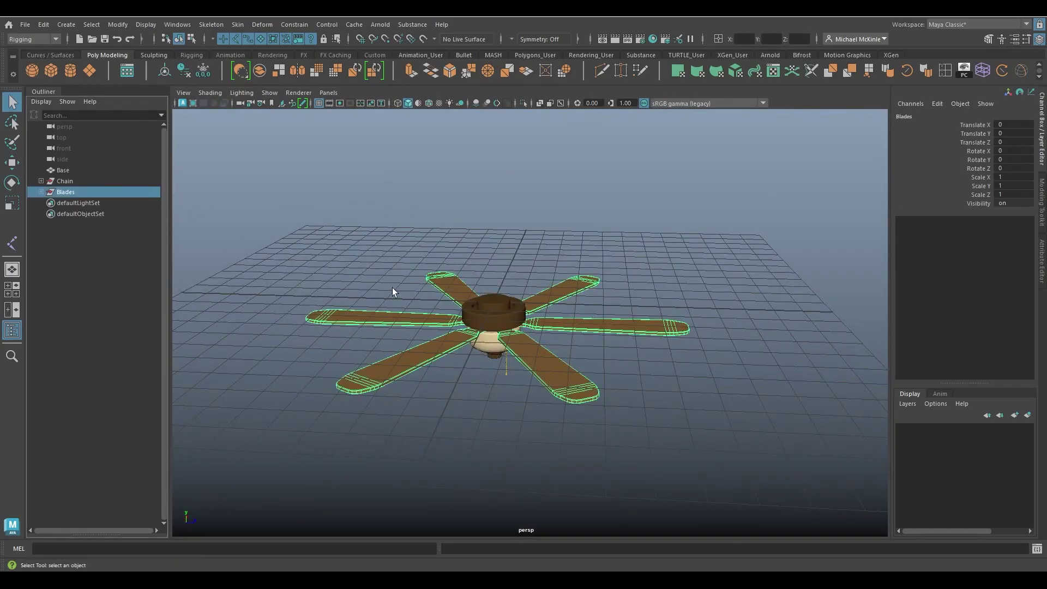
{"action": "left_click", "coordinate": [72, 170]}
{"action": "left_click_drag", "start_coordinate": [480, 338], "coordinate": [470, 293], "text": "alt"}
{"action": "right_click_drag", "start_coordinate": [469, 292], "coordinate": [557, 343], "text": "alt"}
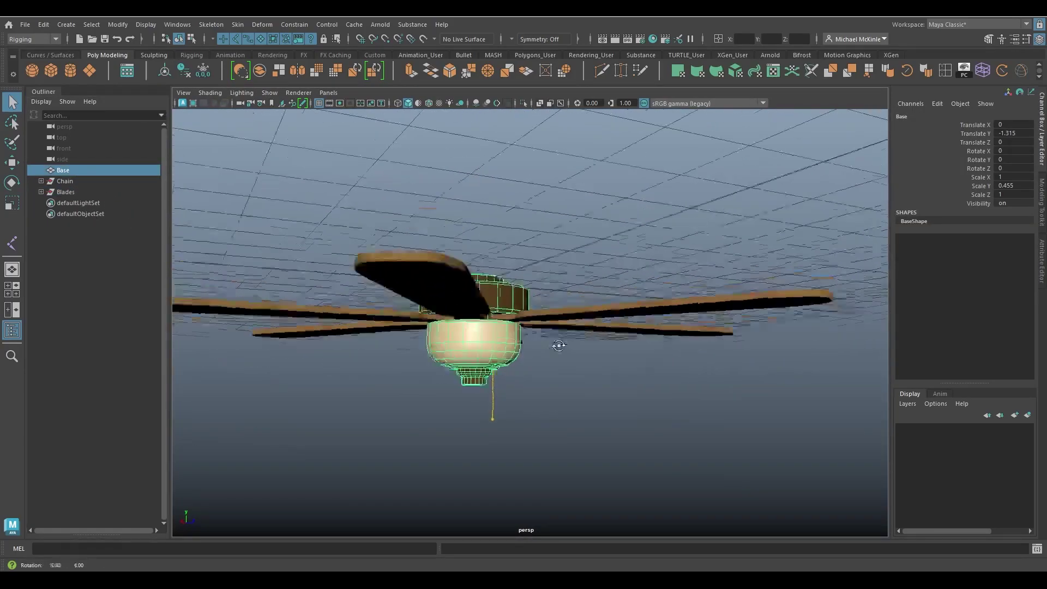
{"action": "left_click_drag", "start_coordinate": [526, 296], "coordinate": [362, 290], "text": "alt"}
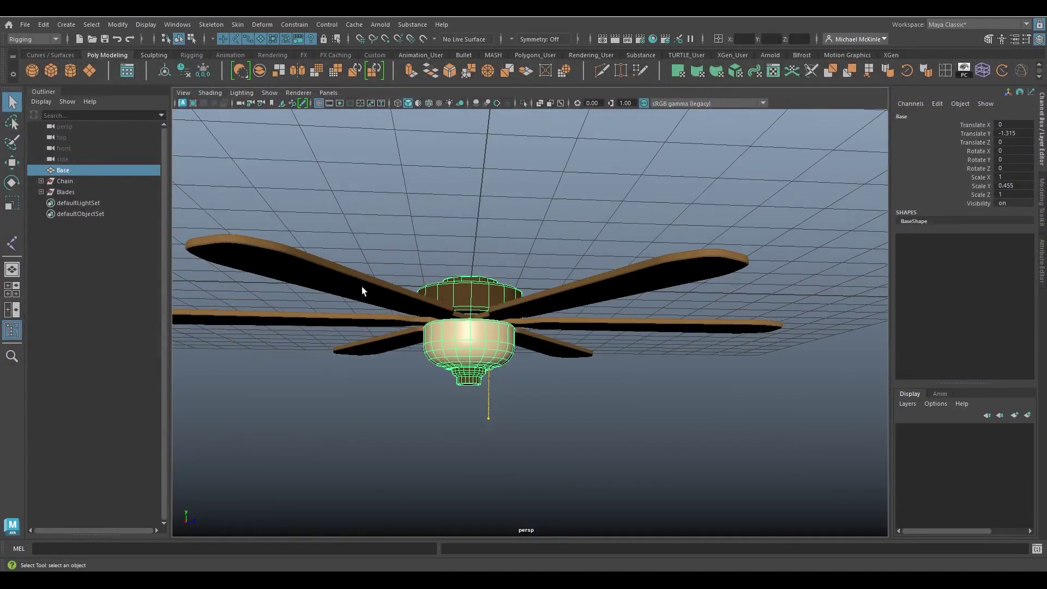
{"action": "right_click_drag", "start_coordinate": [567, 400], "coordinate": [499, 359], "text": "alt"}
{"action": "left_click_drag", "start_coordinate": [499, 360], "coordinate": [545, 355], "text": "alt"}
{"action": "right_click_drag", "start_coordinate": [545, 355], "coordinate": [636, 379], "text": "alt"}
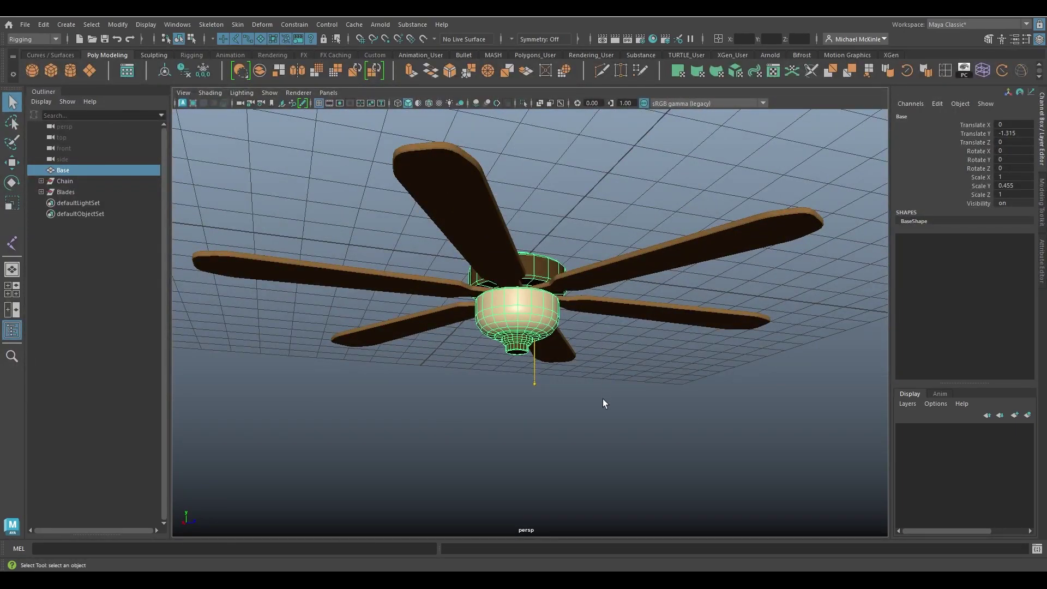
{"action": "left_click_drag", "start_coordinate": [602, 373], "coordinate": [595, 332], "text": "alt"}
{"action": "middle_click_drag", "start_coordinate": [616, 402], "coordinate": [663, 308], "text": "alt"}
{"action": "right_click_drag", "start_coordinate": [662, 308], "coordinate": [531, 253], "text": "alt"}
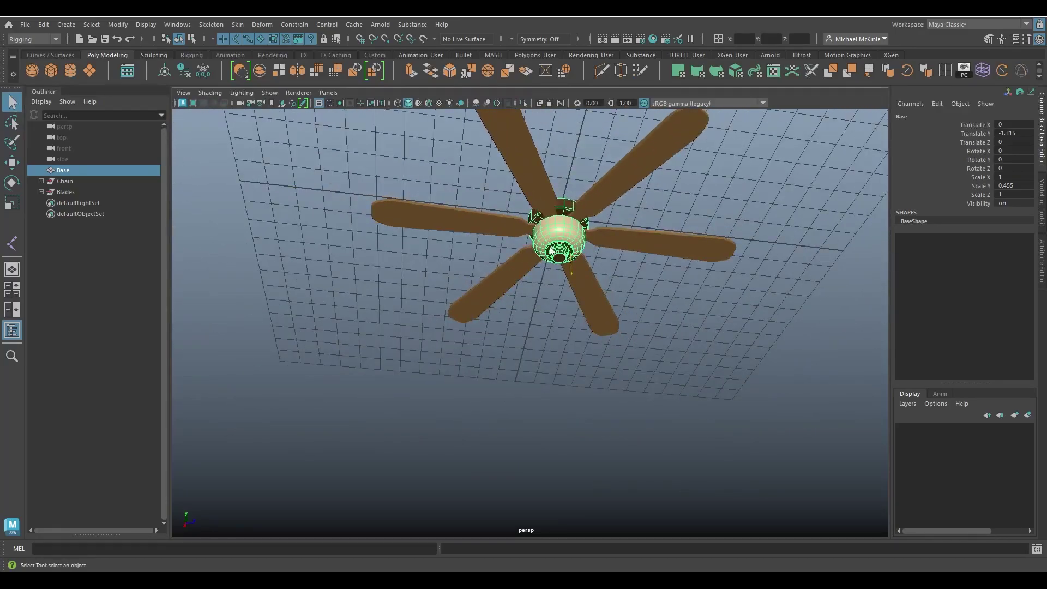
{"action": "middle_click_drag", "start_coordinate": [565, 249], "coordinate": [566, 301], "text": "alt"}
{"action": "left_click_drag", "start_coordinate": [563, 267], "coordinate": [584, 349], "text": "alt"}
{"action": "right_click_drag", "start_coordinate": [583, 349], "coordinate": [718, 421], "text": "alt"}
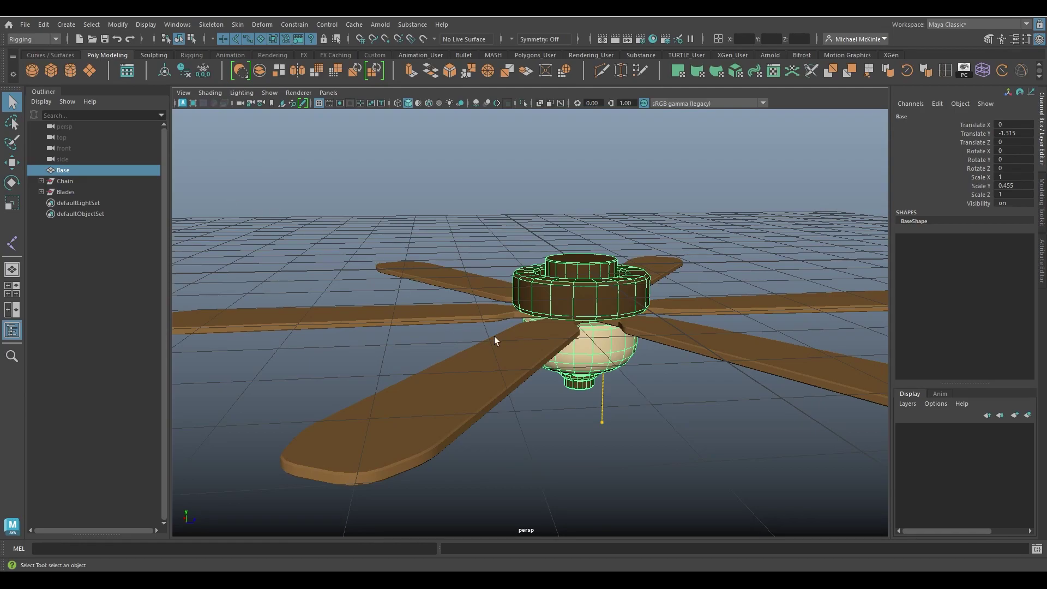
{"action": "left_click_drag", "start_coordinate": [611, 326], "coordinate": [700, 341], "text": "alt"}
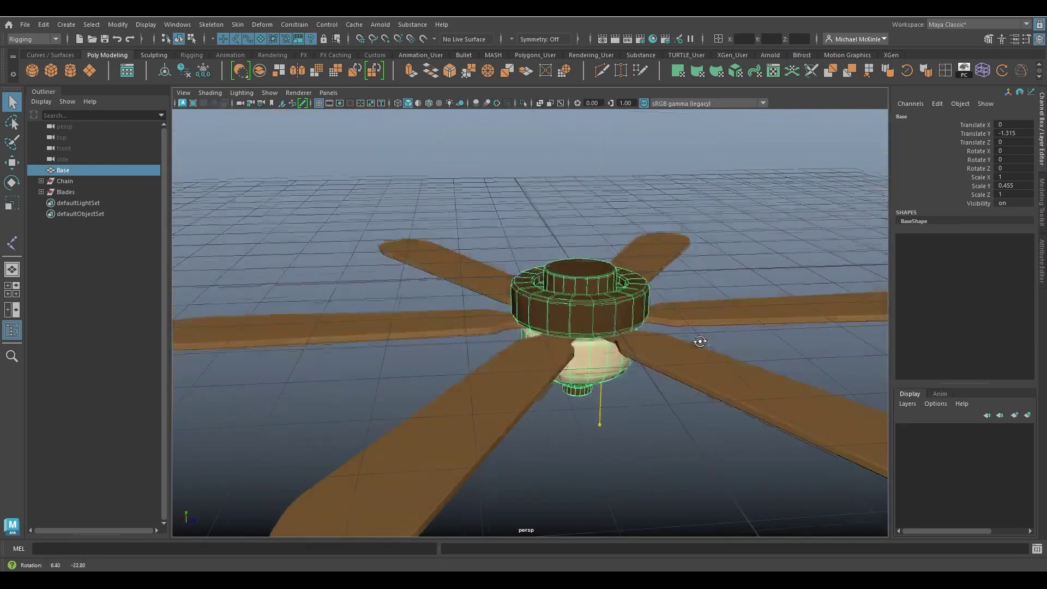
{"action": "right_click_drag", "start_coordinate": [700, 341], "coordinate": [443, 297], "text": "alt"}
{"action": "left_click_drag", "start_coordinate": [593, 329], "coordinate": [526, 345], "text": "alt"}
{"action": "right_click_drag", "start_coordinate": [526, 346], "coordinate": [624, 365], "text": "alt"}
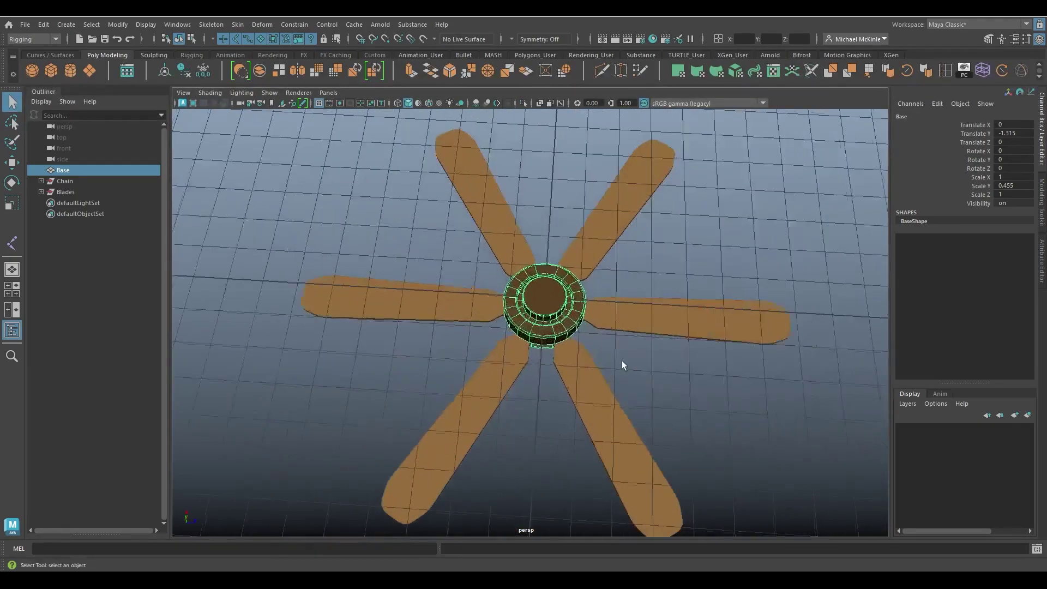
{"action": "left_click_drag", "start_coordinate": [624, 366], "coordinate": [622, 333], "text": "alt"}
{"action": "left_click", "coordinate": [634, 371]}
{"action": "left_click_drag", "start_coordinate": [633, 371], "coordinate": [631, 346], "text": "alt"}
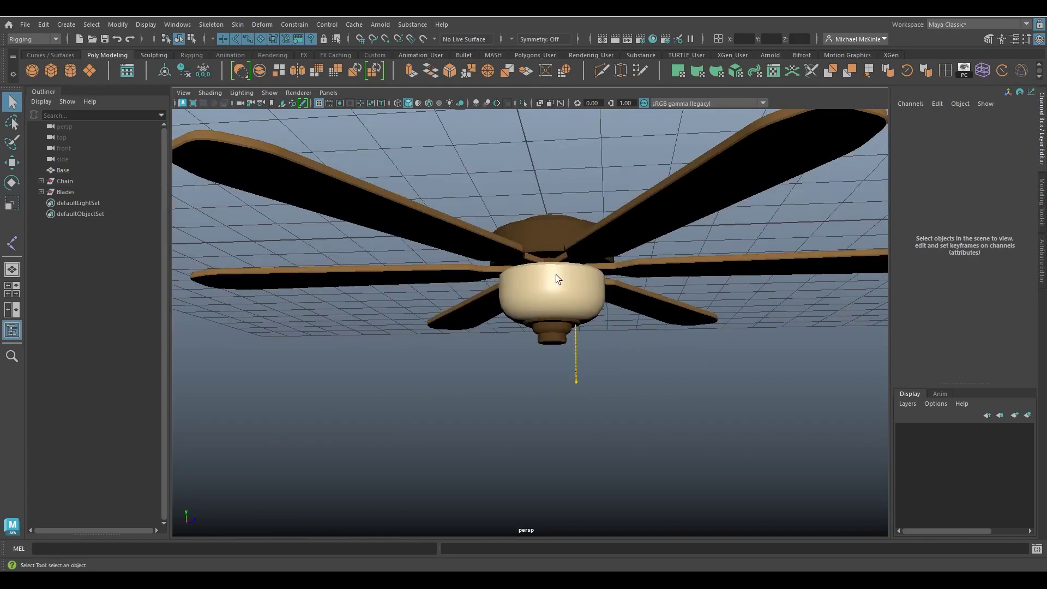
{"action": "left_click_drag", "start_coordinate": [555, 274], "coordinate": [581, 307], "text": "alt"}
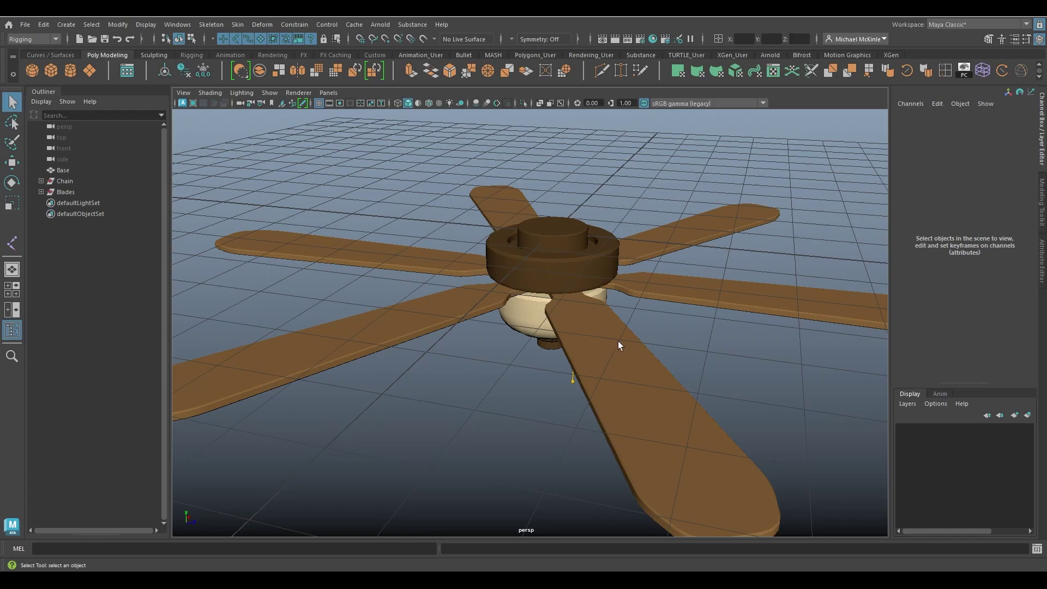
{"action": "left_click_drag", "start_coordinate": [567, 375], "coordinate": [614, 344], "text": "alt"}
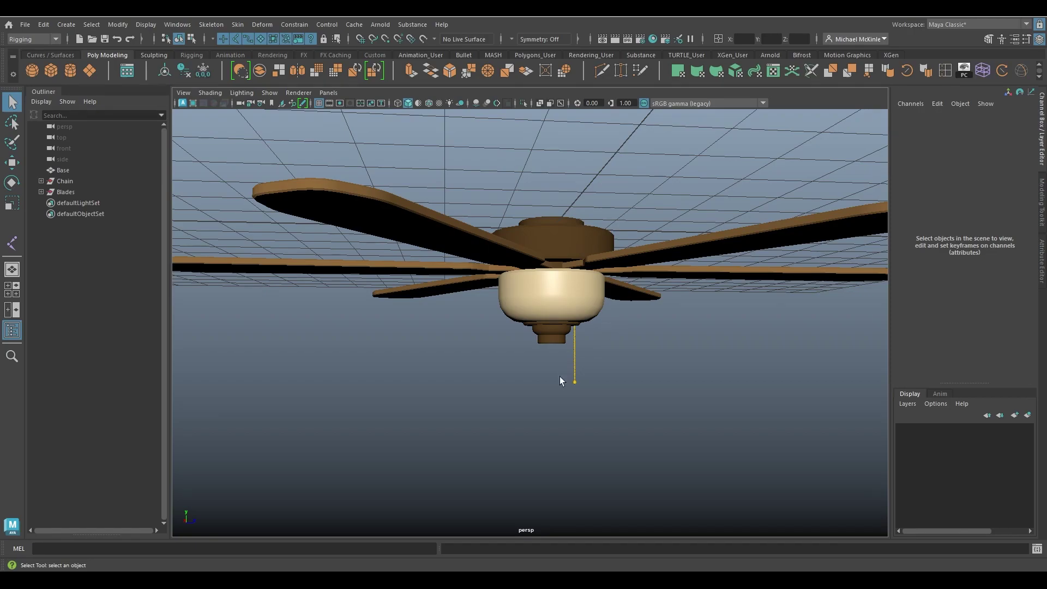
{"action": "left_click", "coordinate": [574, 382]}
{"action": "left_click_drag", "start_coordinate": [565, 399], "coordinate": [542, 386], "text": "alt"}
{"action": "right_click_drag", "start_coordinate": [542, 385], "coordinate": [681, 442], "text": "alt"}
{"action": "middle_click_drag", "start_coordinate": [681, 442], "coordinate": [549, 352], "text": "alt"}
{"action": "right_click_drag", "start_coordinate": [549, 352], "coordinate": [649, 345], "text": "alt"}
{"action": "left_click_drag", "start_coordinate": [648, 344], "coordinate": [567, 379], "text": "alt"}
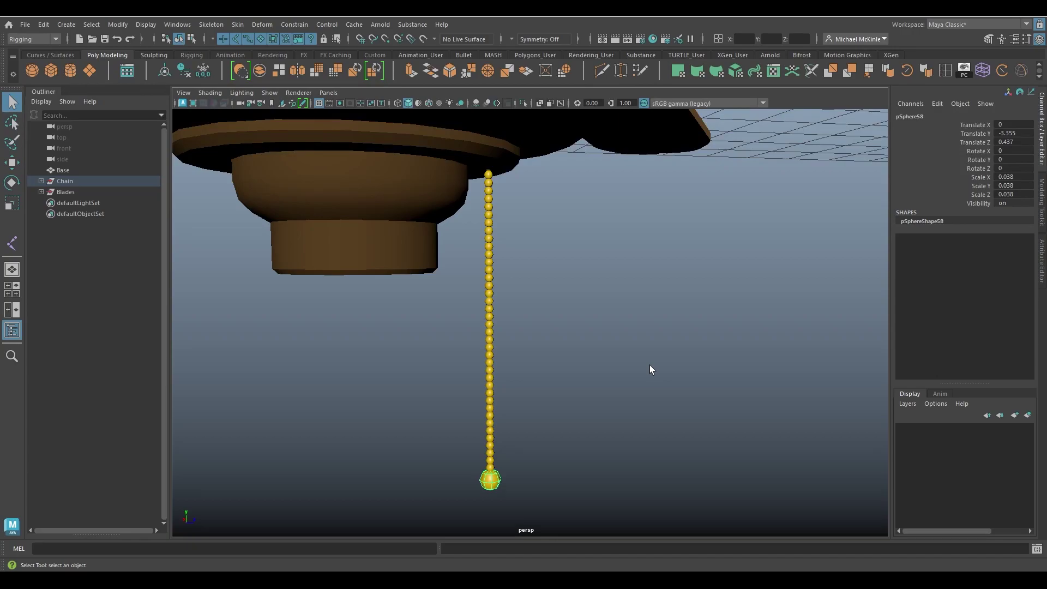
Step: Orbit around the ceiling fan from below and above, then open the Skeleton menu
{"action": "right_click_drag", "start_coordinate": [634, 375], "coordinate": [492, 254], "text": "alt"}
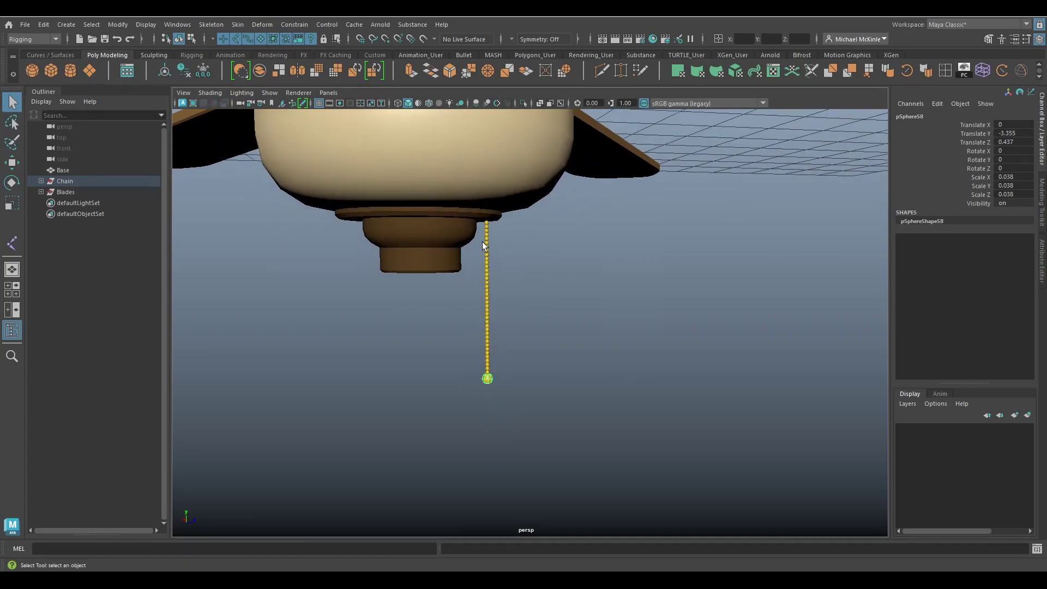
{"action": "left_click_drag", "start_coordinate": [564, 259], "coordinate": [651, 338], "text": "alt"}
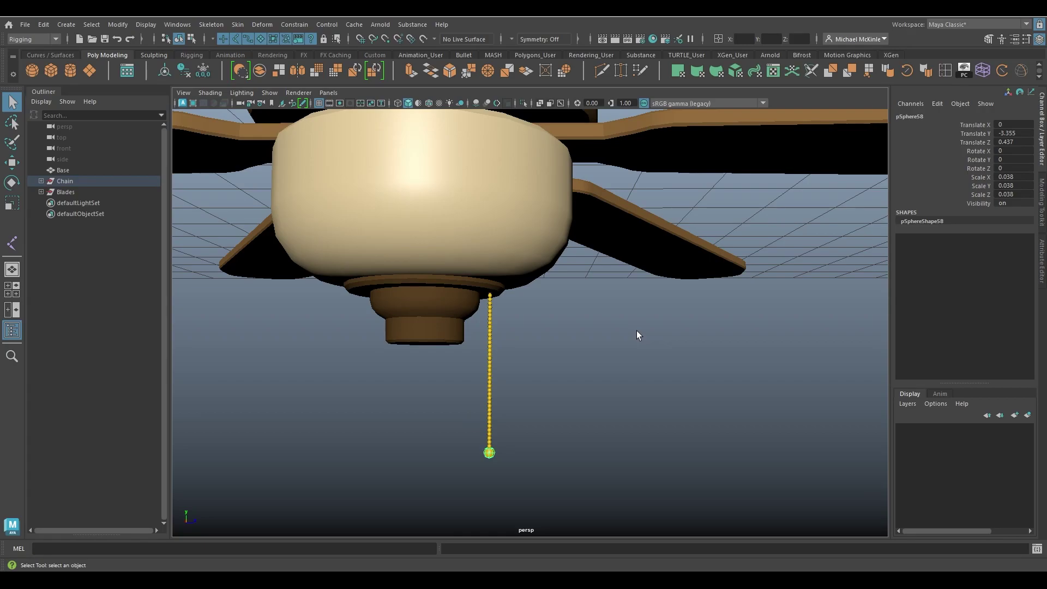
{"action": "left_click_drag", "start_coordinate": [636, 335], "coordinate": [573, 309], "text": "alt"}
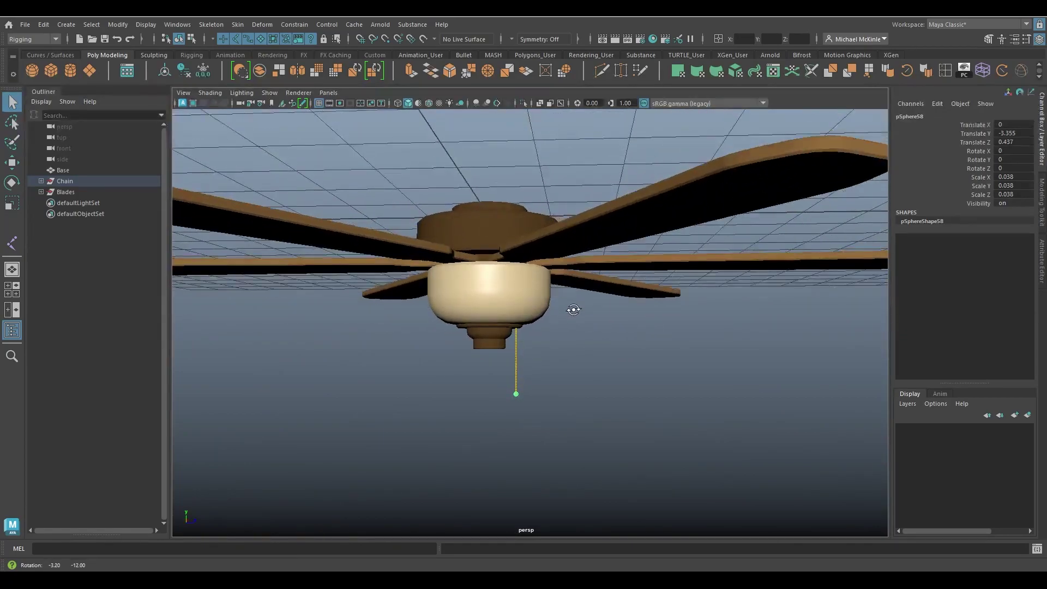
{"action": "left_click_drag", "start_coordinate": [379, 227], "coordinate": [391, 254], "text": "alt"}
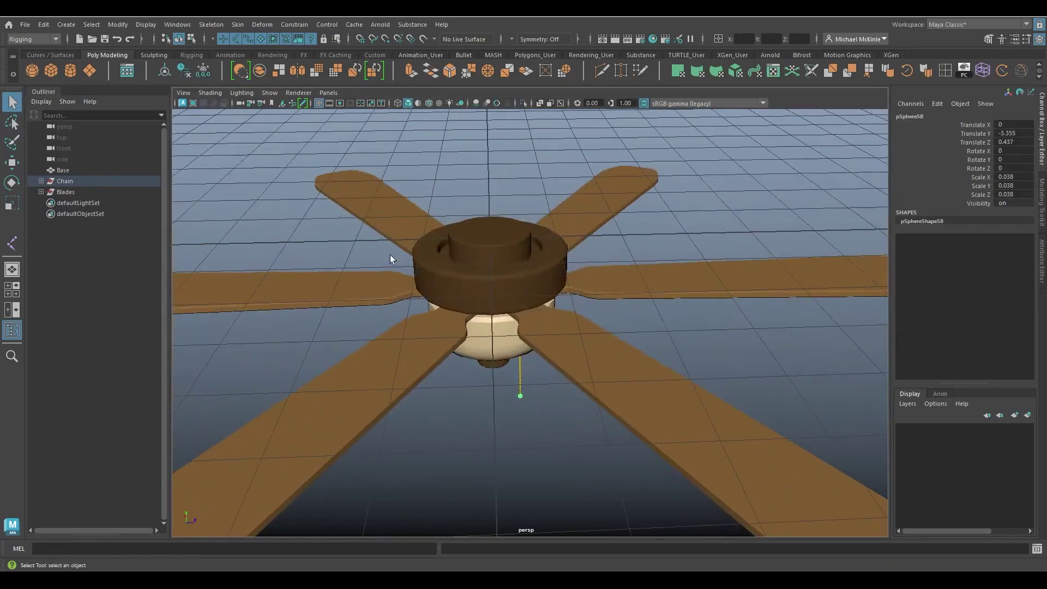
{"action": "left_click", "coordinate": [218, 27]}
Step: Create a single joint on the fan hub at the grid origin
{"action": "left_click", "coordinate": [232, 56]}
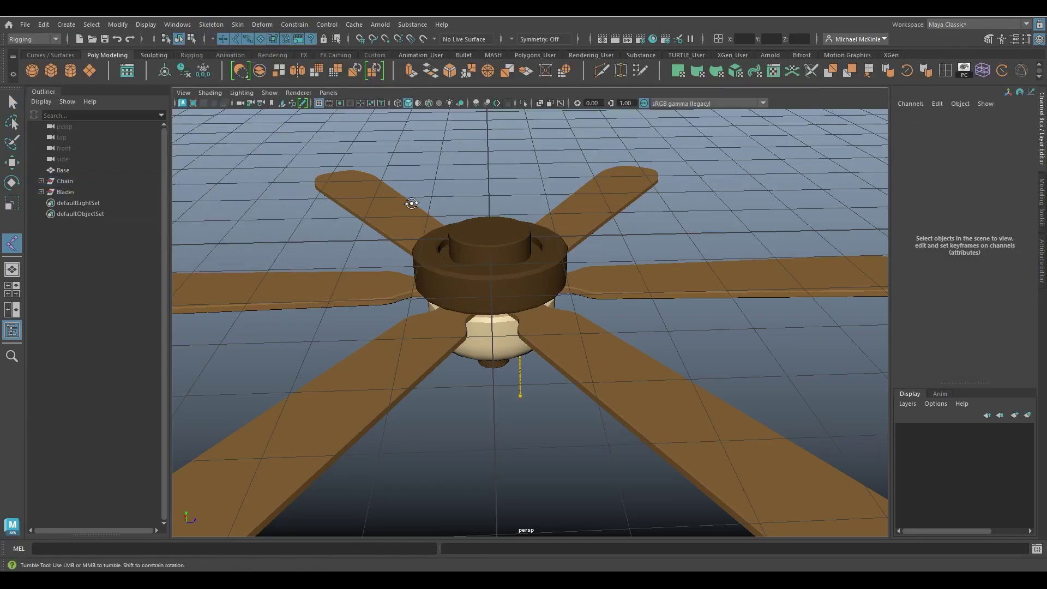
{"action": "left_click_drag", "start_coordinate": [414, 213], "coordinate": [509, 229], "text": "alt"}
{"action": "left_click", "coordinate": [483, 223]}
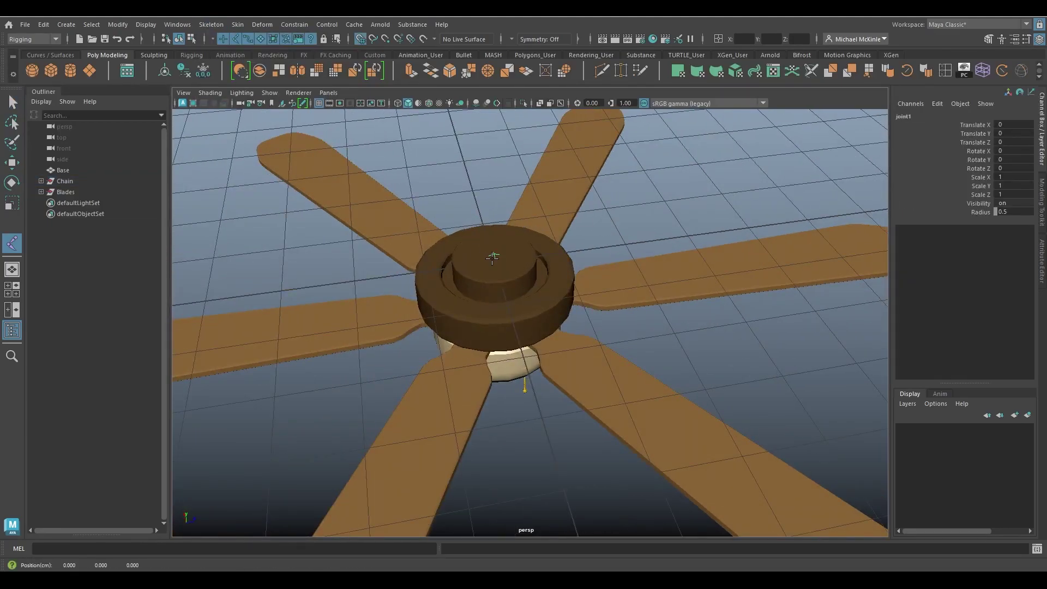
{"action": "key", "text": "Return"}
{"action": "key", "text": "q"}
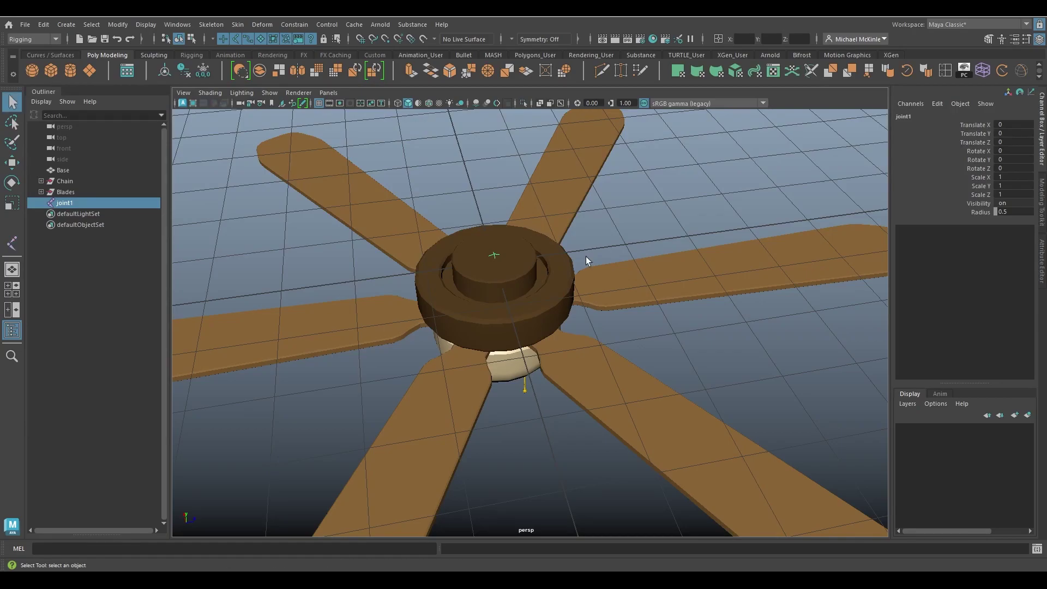
{"action": "left_click_drag", "start_coordinate": [559, 248], "coordinate": [524, 206], "text": "alt"}
{"action": "middle_click_drag", "start_coordinate": [525, 206], "coordinate": [570, 253], "text": "alt"}
{"action": "right_click_drag", "start_coordinate": [570, 254], "coordinate": [596, 345], "text": "alt"}
{"action": "key", "text": "w"}
{"action": "left_click_drag", "start_coordinate": [596, 345], "coordinate": [607, 282], "text": "alt"}
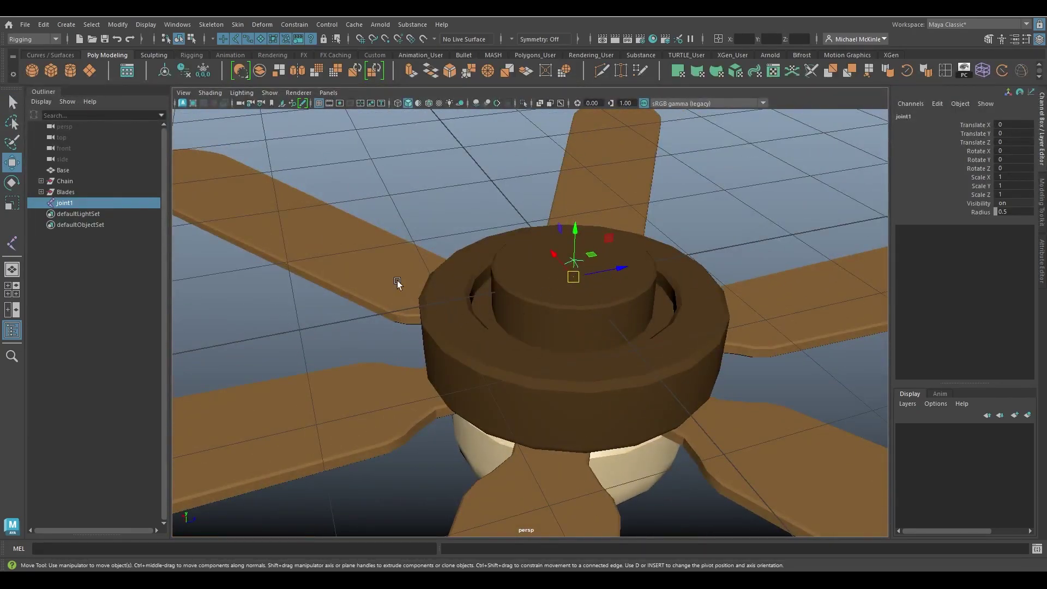
Step: Turn on X-Ray Joints so joints show through the fan geometry
{"action": "left_click", "coordinate": [208, 93]}
{"action": "left_click", "coordinate": [227, 213]}
{"action": "left_click_drag", "start_coordinate": [579, 301], "coordinate": [552, 276], "text": "alt"}
{"action": "left_click", "coordinate": [790, 247]}
{"action": "left_click_drag", "start_coordinate": [796, 272], "coordinate": [685, 277], "text": "alt"}
Step: Rename joint1 to root in the Outliner
{"action": "left_click", "coordinate": [33, 202]}
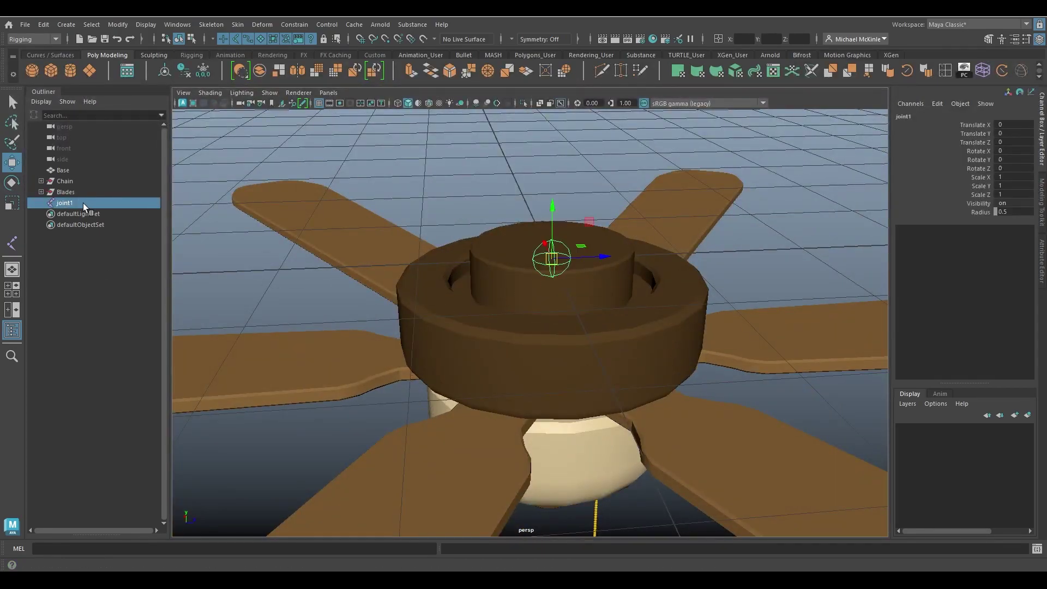
{"action": "double_click", "coordinate": [69, 203]}
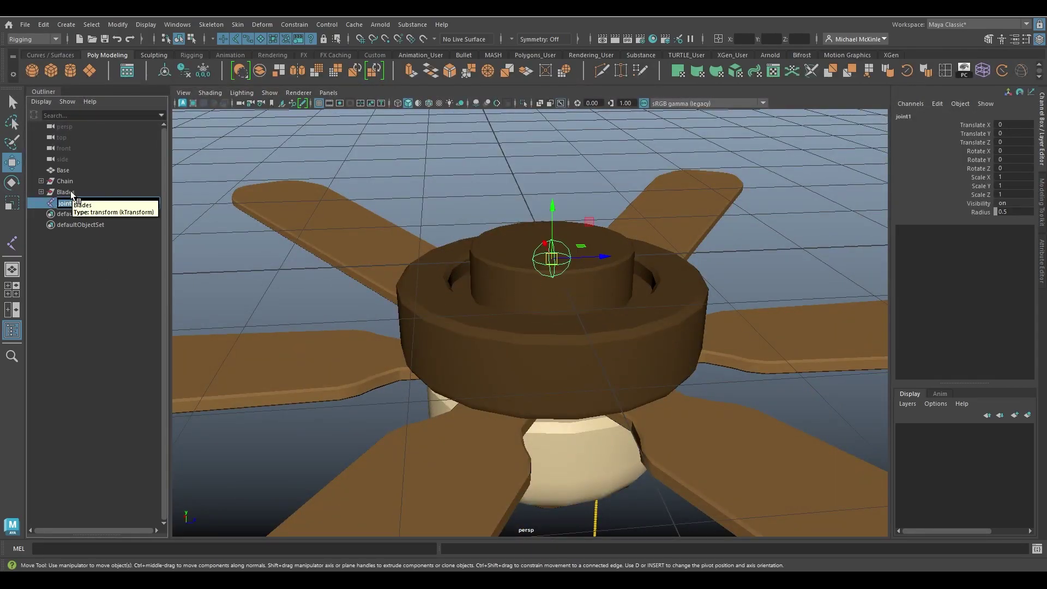
{"action": "type", "text": "root"}
{"action": "key", "text": "Return"}
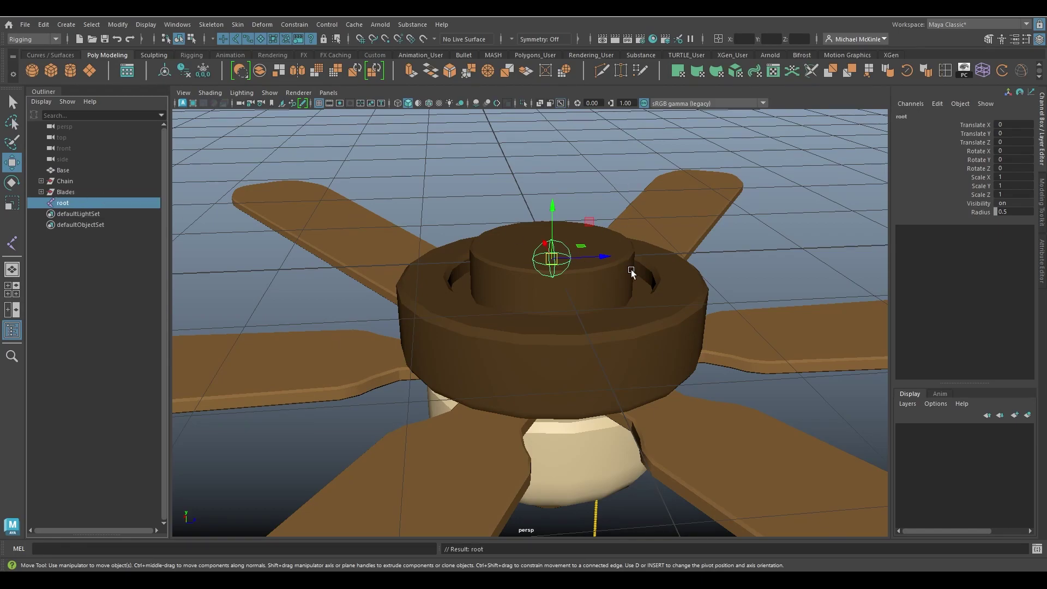
Step: Duplicate the root joint and lower the copy to Translate Y -0.777
{"action": "left_click_drag", "start_coordinate": [630, 267], "coordinate": [592, 331], "text": "alt"}
{"action": "left_click_drag", "start_coordinate": [649, 310], "coordinate": [417, 283], "text": "alt"}
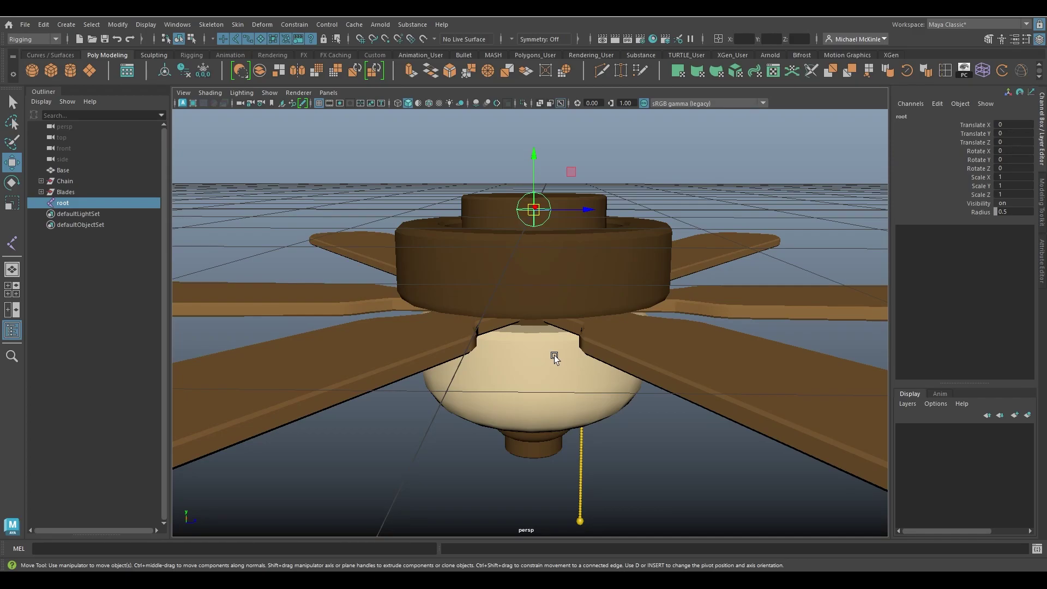
{"action": "mouse_move", "coordinate": [552, 285]}
{"action": "left_mouse_down", "text": "alt"}
{"action": "mouse_move", "coordinate": [579, 262]}
{"action": "mouse_move", "coordinate": [584, 229]}
{"action": "mouse_move", "coordinate": [567, 297]}
{"action": "mouse_move", "coordinate": [580, 320]}
{"action": "left_mouse_up", "text": "alt"}
{"action": "left_click_drag", "start_coordinate": [522, 167], "coordinate": [528, 260], "text": "shift"}
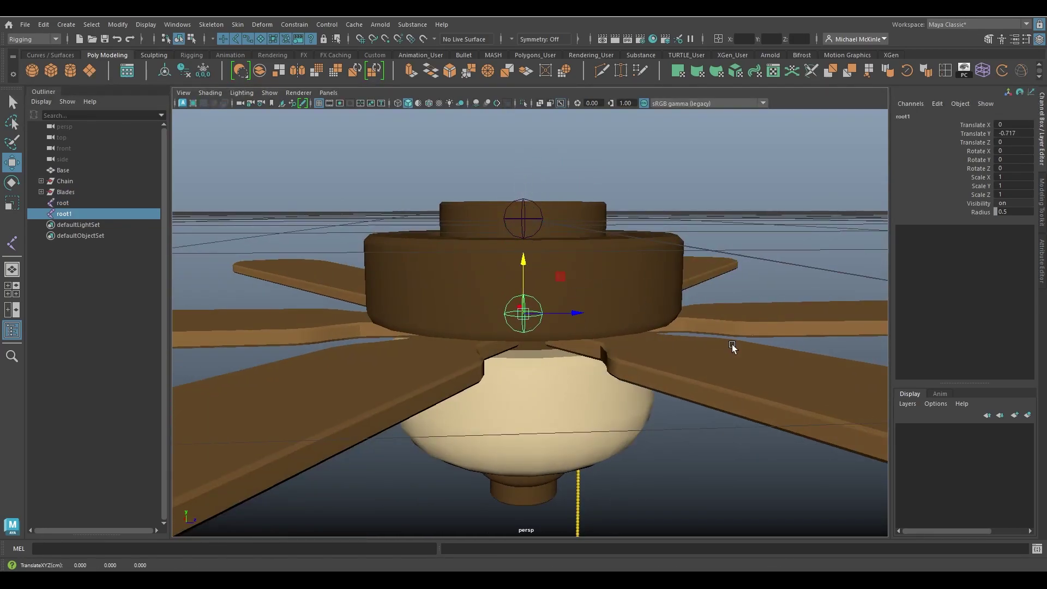
{"action": "left_click_drag", "start_coordinate": [639, 325], "coordinate": [571, 322], "text": "alt"}
{"action": "left_click_drag", "start_coordinate": [512, 268], "coordinate": [511, 279]}
Step: Rename the copied joint root1 to fan
{"action": "double_click", "coordinate": [71, 215]}
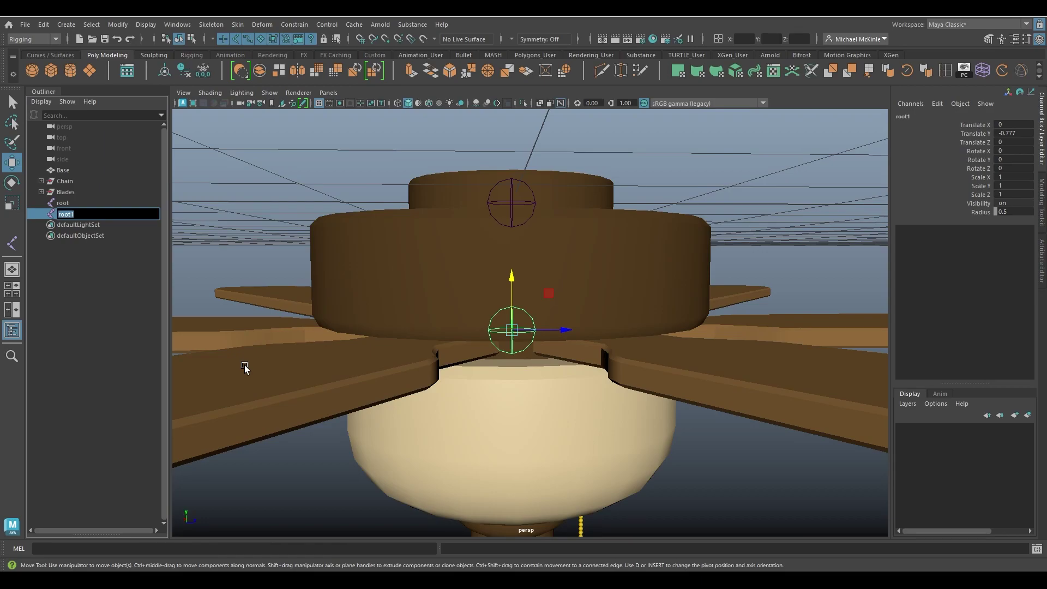
{"action": "type", "text": "fan"}
{"action": "key", "text": "Return"}
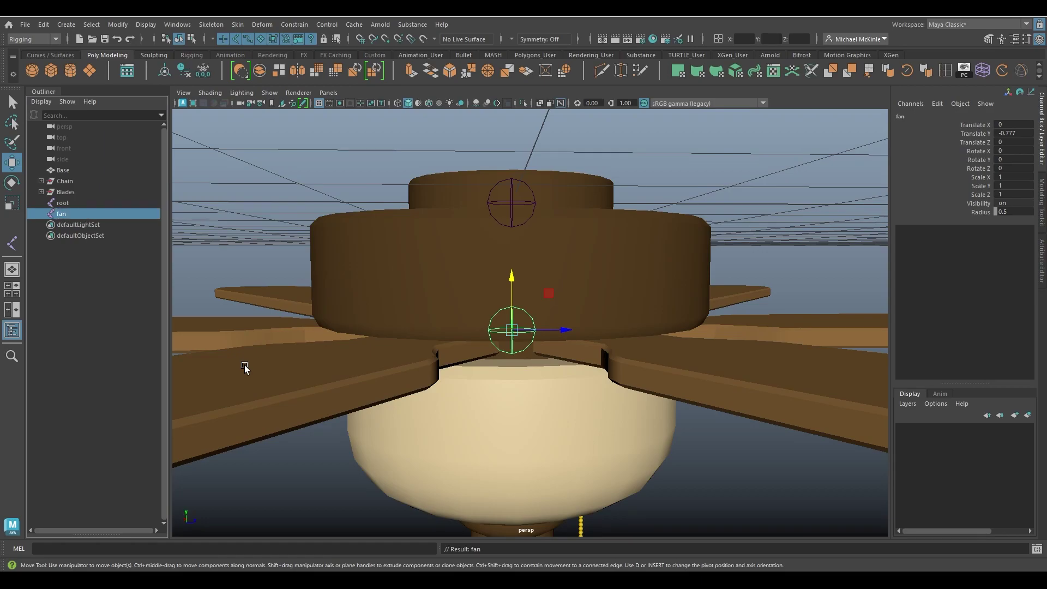
Step: Select fan with root and parent fan under the root joint
{"action": "left_click_drag", "start_coordinate": [554, 240], "coordinate": [568, 252], "text": "alt"}
{"action": "left_click", "coordinate": [509, 198], "text": "shift"}
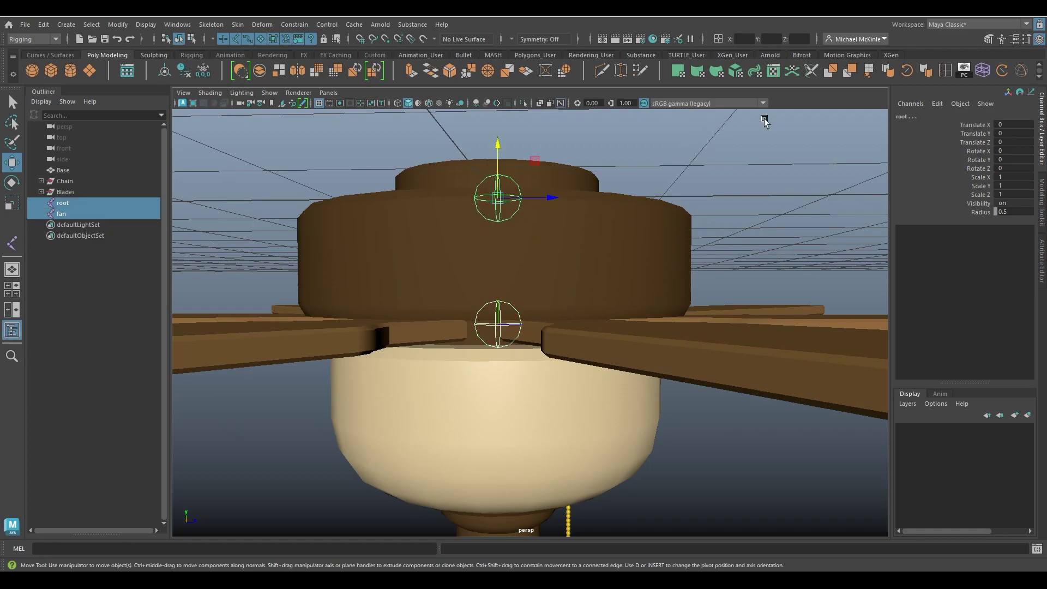
{"action": "key", "text": "p"}
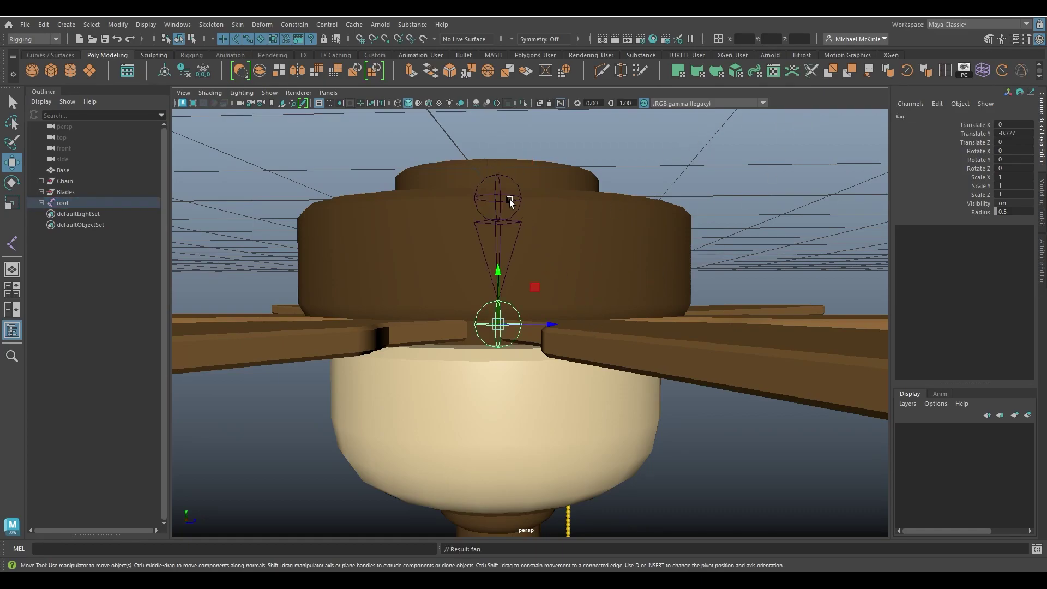
{"action": "key", "text": "Up"}
Step: Test-rotate the fan joint twice, undoing each rotation back to zero
{"action": "left_click_drag", "start_coordinate": [640, 257], "coordinate": [493, 279], "text": "alt"}
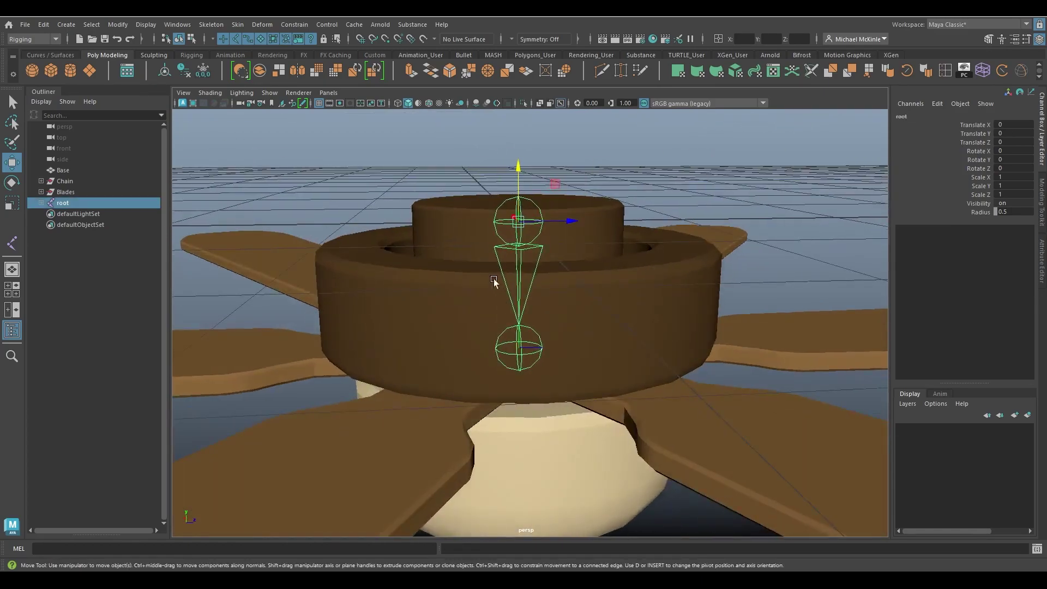
{"action": "left_click", "coordinate": [535, 353]}
{"action": "left_click_drag", "start_coordinate": [535, 353], "coordinate": [640, 358], "text": "alt"}
{"action": "right_click_drag", "start_coordinate": [640, 358], "coordinate": [493, 334], "text": "alt"}
{"action": "key", "text": "e"}
{"action": "left_click_drag", "start_coordinate": [493, 334], "coordinate": [597, 344], "text": "alt"}
{"action": "key", "text": "ctrl+z"}
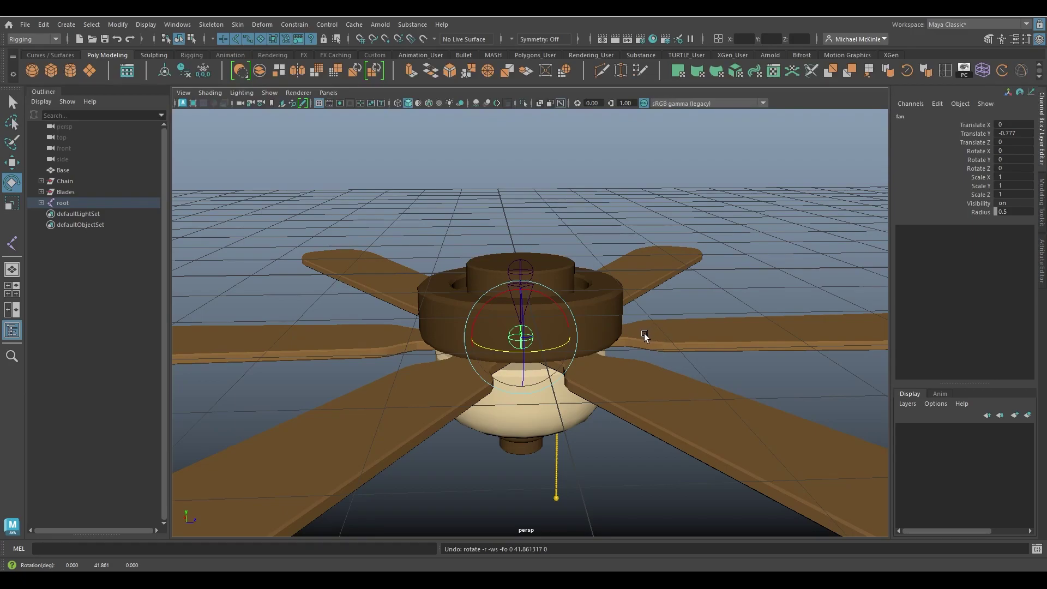
{"action": "left_click_drag", "start_coordinate": [550, 348], "coordinate": [530, 358]}
{"action": "key", "text": "ctrl+z"}
{"action": "left_click", "coordinate": [678, 342]}
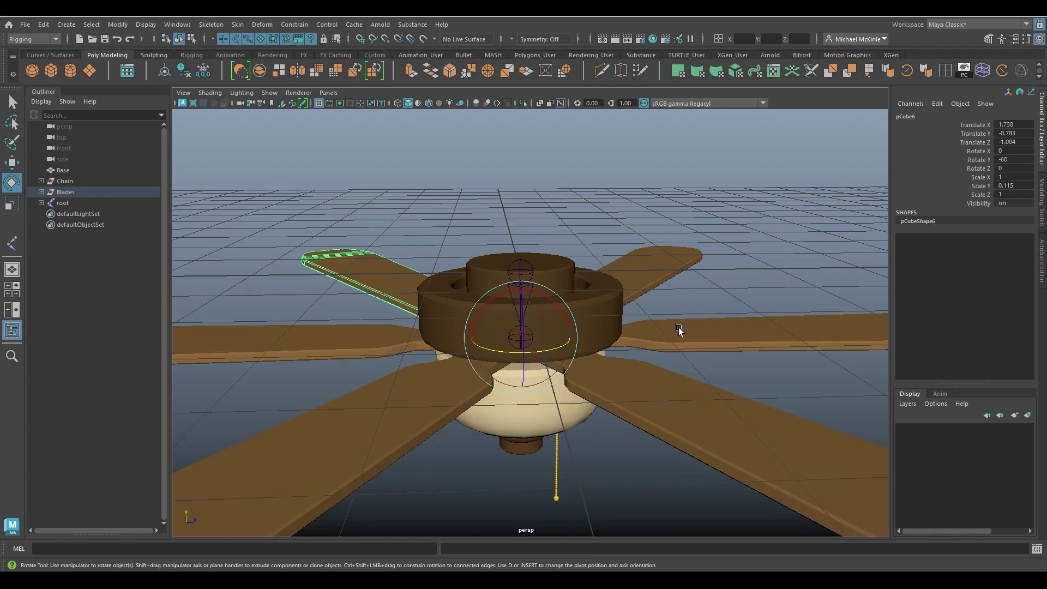
{"action": "left_click", "coordinate": [636, 228]}
{"action": "left_click_drag", "start_coordinate": [551, 316], "coordinate": [665, 357], "text": "alt"}
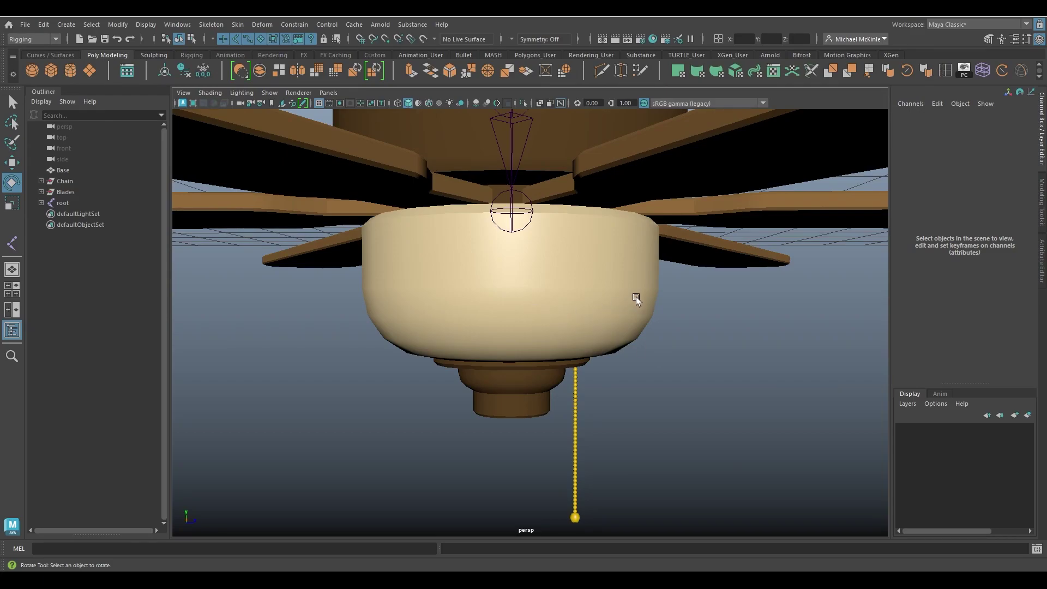
{"action": "left_click_drag", "start_coordinate": [636, 297], "coordinate": [572, 305], "text": "alt"}
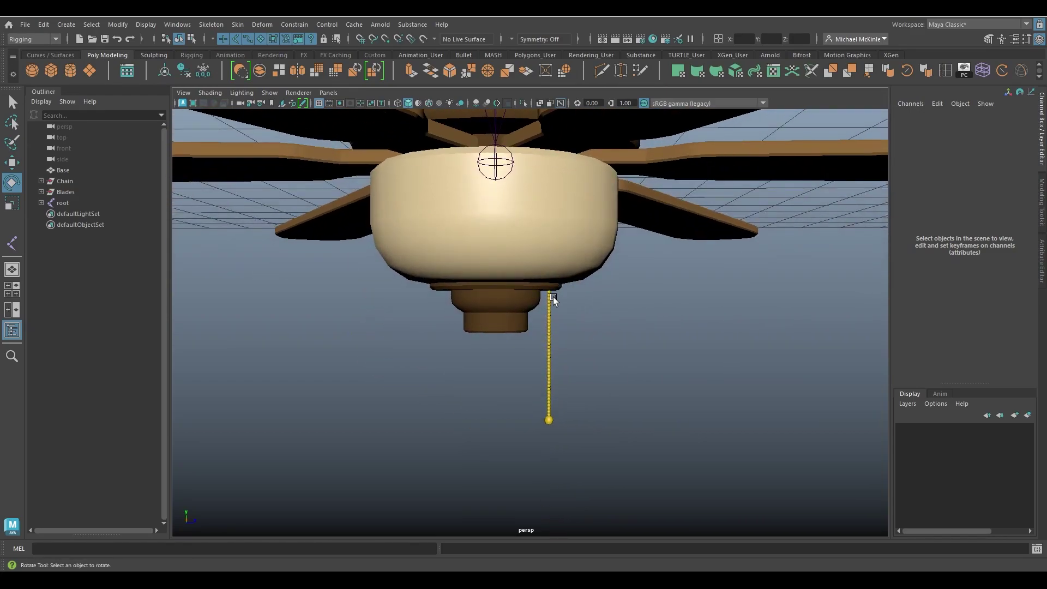
{"action": "key", "text": "4"}
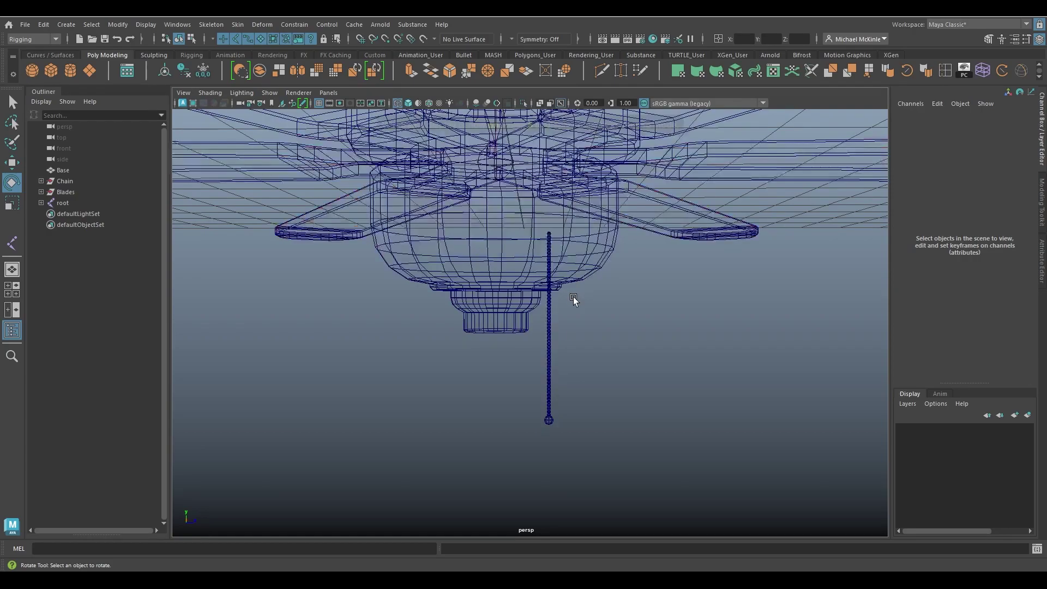
{"action": "left_click_drag", "start_coordinate": [500, 245], "coordinate": [501, 265], "text": "alt"}
{"action": "left_click_drag", "start_coordinate": [540, 321], "coordinate": [545, 303], "text": "alt"}
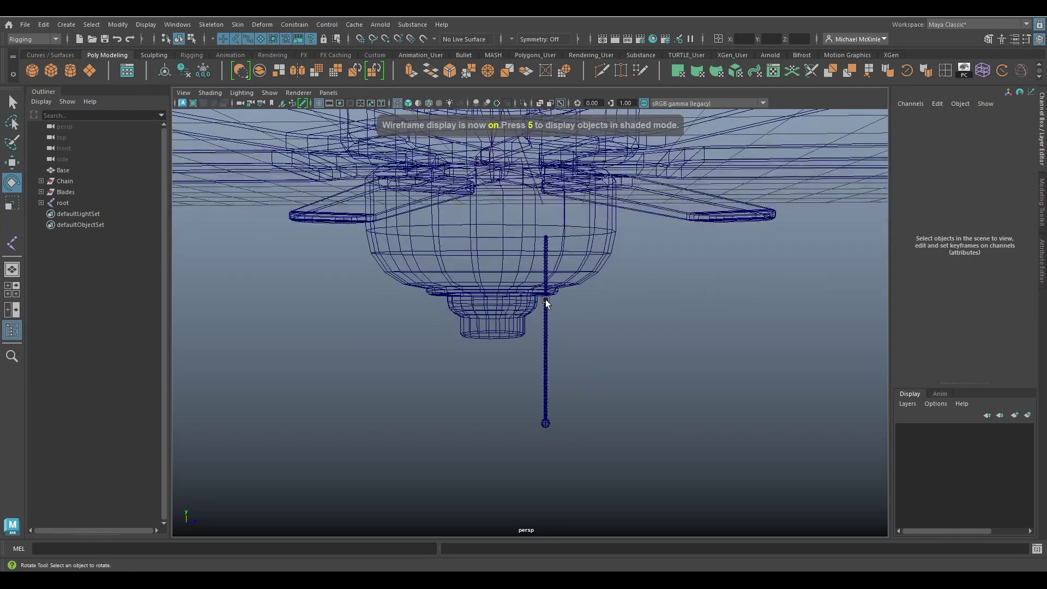
{"action": "left_click_drag", "start_coordinate": [546, 236], "coordinate": [613, 315], "text": "alt"}
{"action": "left_click", "coordinate": [62, 181]}
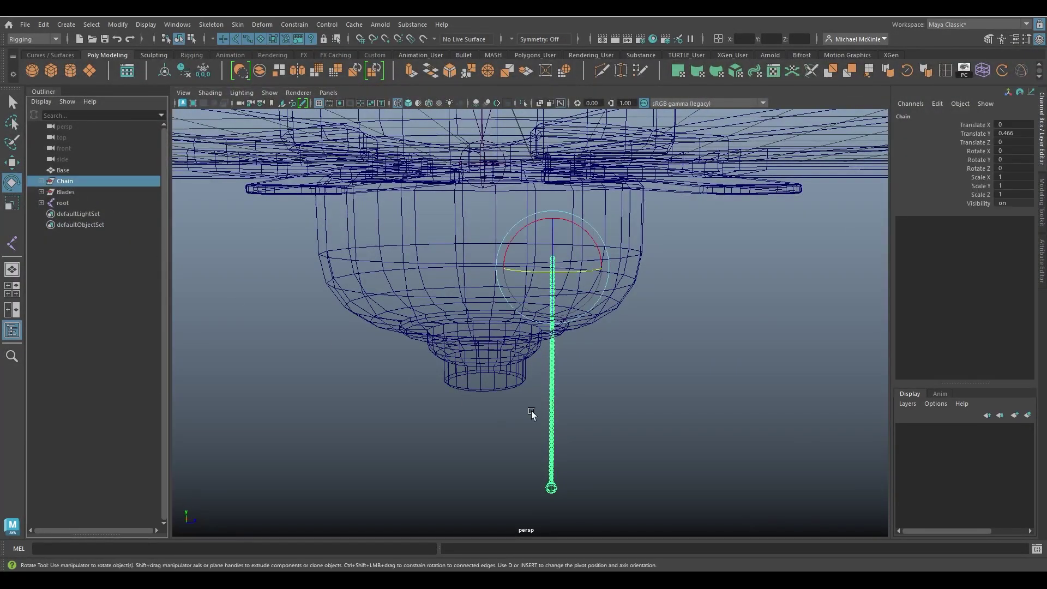
{"action": "key", "text": "w"}
{"action": "mouse_move", "coordinate": [551, 223]}
{"action": "left_mouse_down"}
{"action": "mouse_move", "coordinate": [552, 251]}
{"action": "mouse_move", "coordinate": [554, 218]}
{"action": "mouse_move", "coordinate": [631, 346]}
{"action": "mouse_move", "coordinate": [584, 316]}
{"action": "mouse_move", "coordinate": [561, 252]}
{"action": "left_mouse_up"}
{"action": "key", "text": "5"}
{"action": "left_click_drag", "start_coordinate": [536, 159], "coordinate": [538, 194]}
{"action": "key", "text": "ctrl+z"}
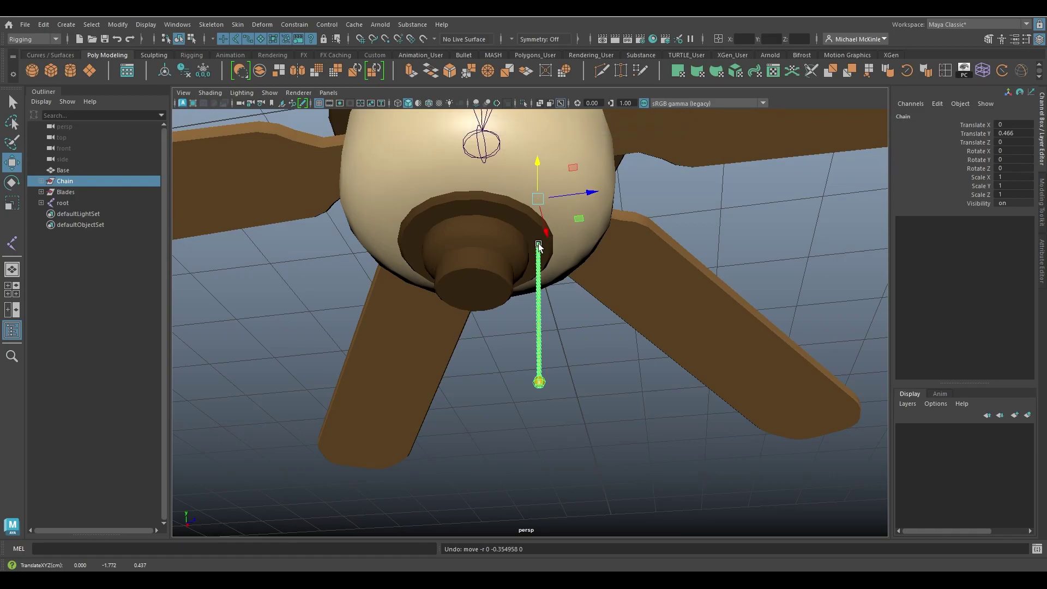
{"action": "left_click_drag", "start_coordinate": [539, 247], "coordinate": [580, 276], "text": "alt"}
{"action": "left_click_drag", "start_coordinate": [538, 162], "coordinate": [575, 217]}
{"action": "key", "text": "ctrl+z"}
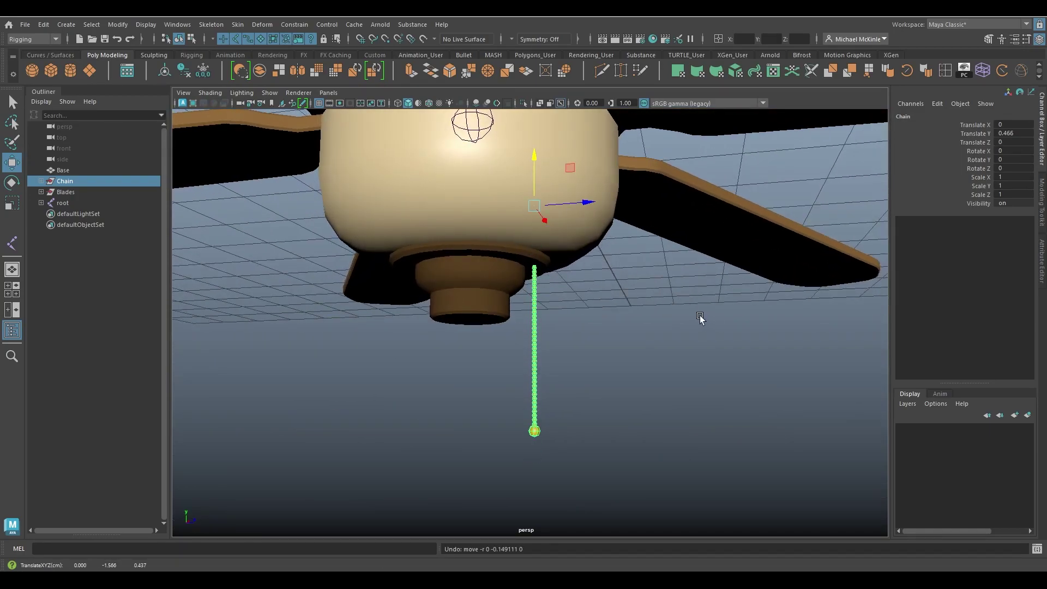
{"action": "key", "text": "ctrl+z"}
{"action": "key", "text": "ctrl+z"}
{"action": "left_click_drag", "start_coordinate": [627, 292], "coordinate": [654, 392], "text": "alt"}
{"action": "left_click", "coordinate": [650, 387]}
{"action": "middle_click_drag", "start_coordinate": [593, 336], "coordinate": [574, 349], "text": "alt"}
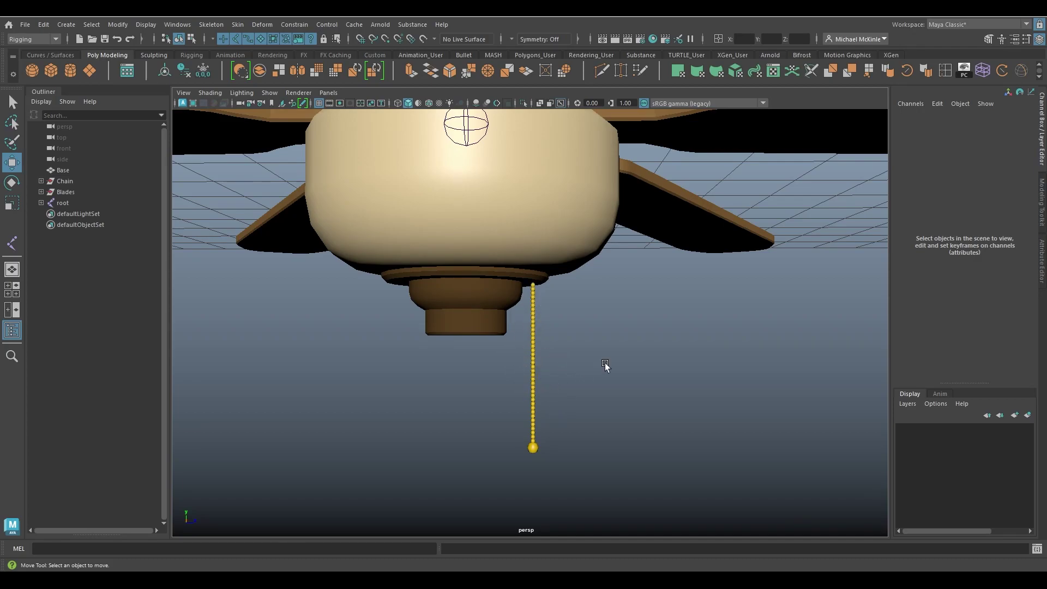
{"action": "scroll", "coordinate": [605, 365], "scroll_direction": "down", "scroll_amount": 2}
Step: Maximize the front view, zoom toward the lamp, and switch to wireframe
{"action": "key", "text": "space"}
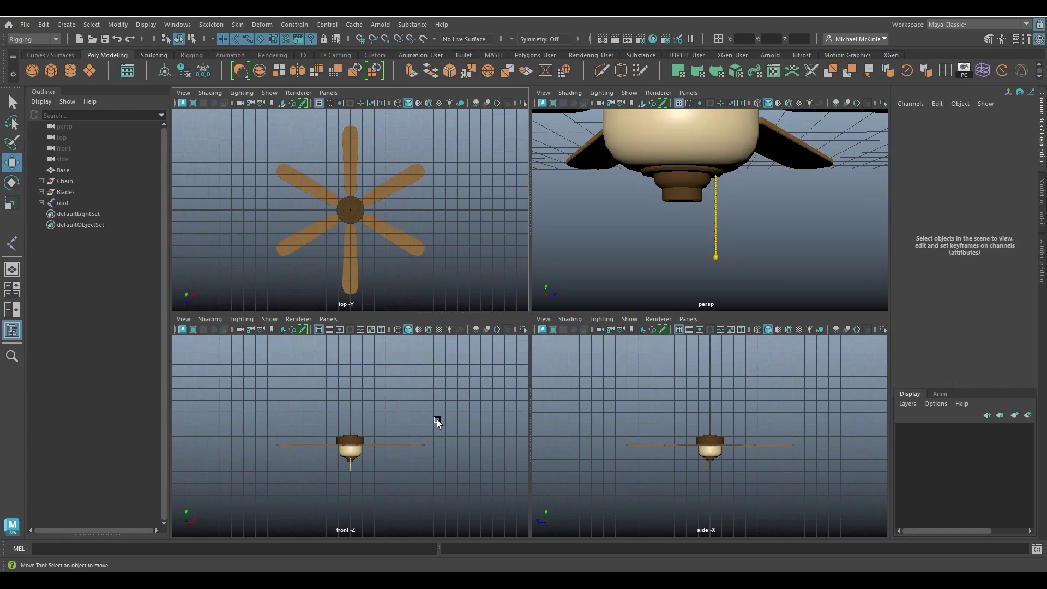
{"action": "key", "text": "space"}
{"action": "scroll", "coordinate": [466, 362], "scroll_direction": "up", "scroll_amount": 10}
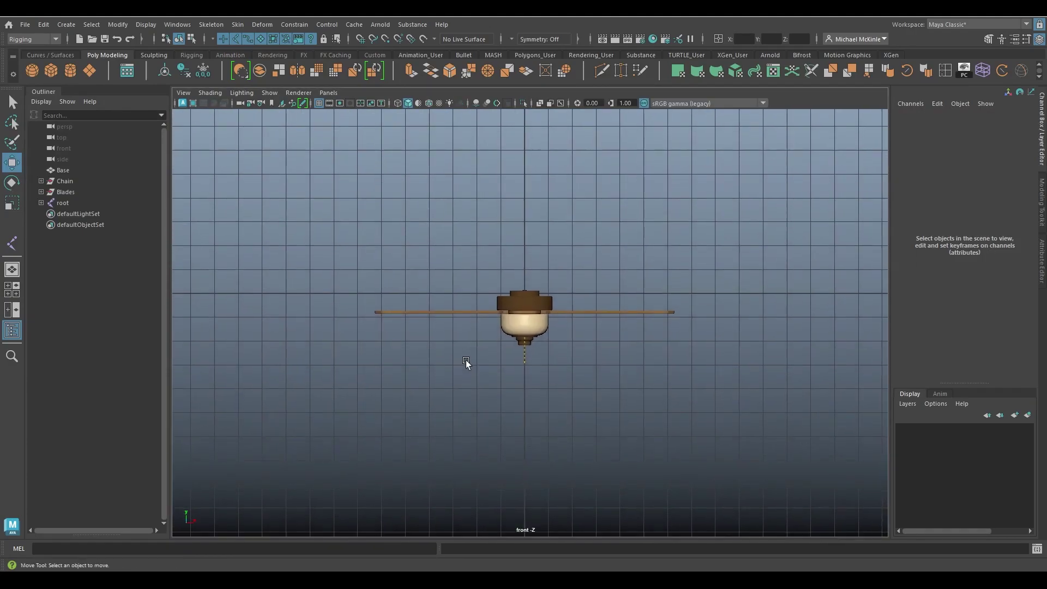
{"action": "middle_click_drag", "start_coordinate": [555, 375], "coordinate": [567, 299], "text": "alt"}
{"action": "key", "text": "4"}
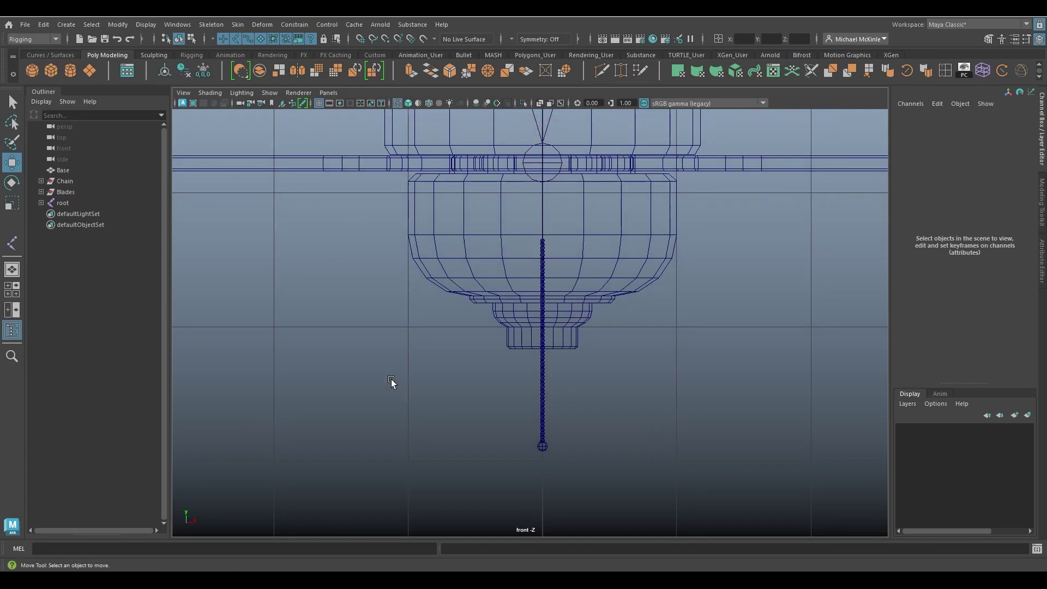
Step: Place a practice chain of eight joints beside the lamp, then backspace them away
{"action": "left_click", "coordinate": [217, 24]}
{"action": "left_click", "coordinate": [223, 55]}
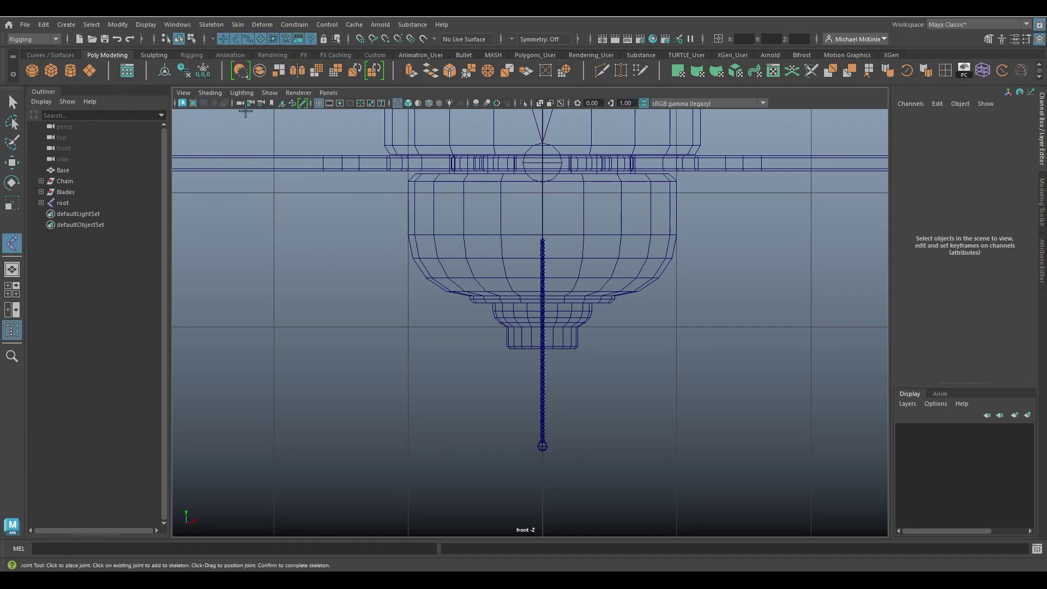
{"action": "left_click", "coordinate": [300, 218]}
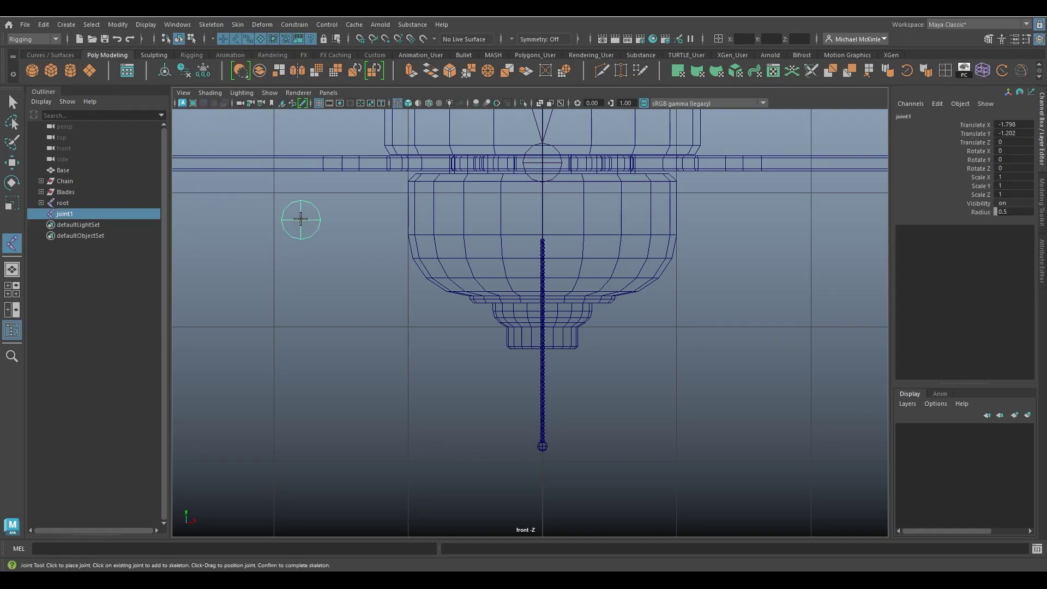
{"action": "left_click", "coordinate": [302, 280]}
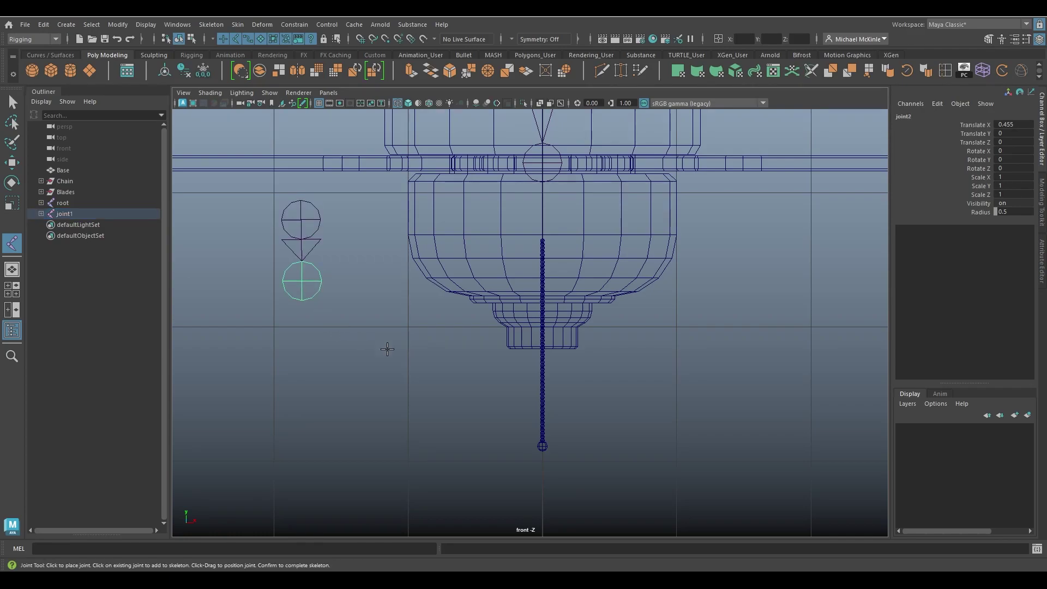
{"action": "left_click", "coordinate": [388, 350]}
{"action": "left_click", "coordinate": [354, 417]}
{"action": "left_click", "coordinate": [275, 432]}
{"action": "left_click", "coordinate": [314, 478]}
{"action": "left_click", "coordinate": [444, 482]}
{"action": "left_click", "coordinate": [486, 411]}
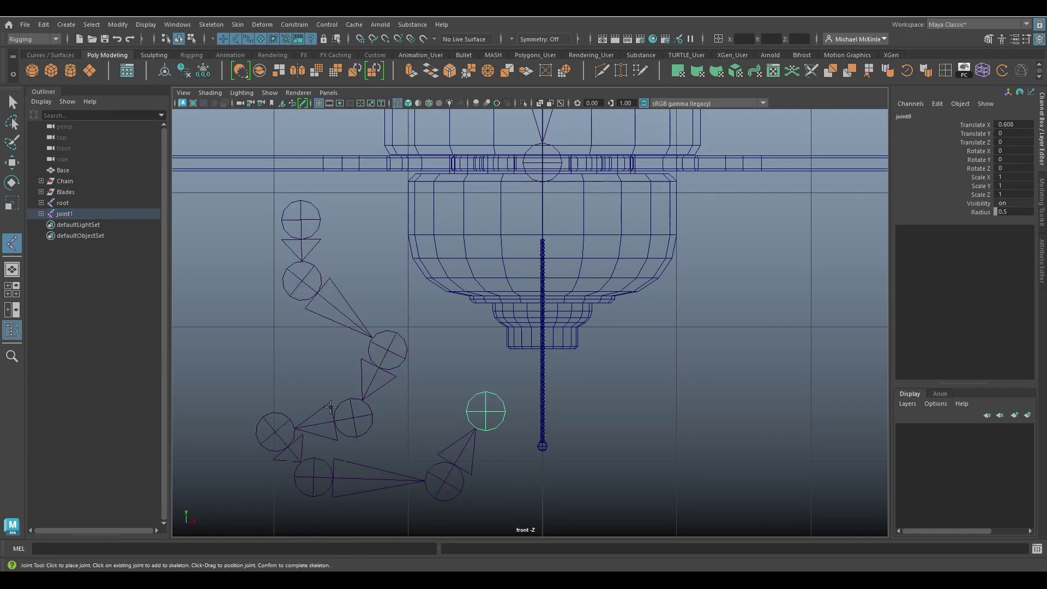
{"action": "key", "text": "BackSpace"}
{"action": "key", "text": "BackSpace"}
{"action": "key", "text": "BackSpace"}
{"action": "key", "text": "BackSpace"}
{"action": "key", "text": "BackSpace"}
{"action": "key", "text": "BackSpace"}
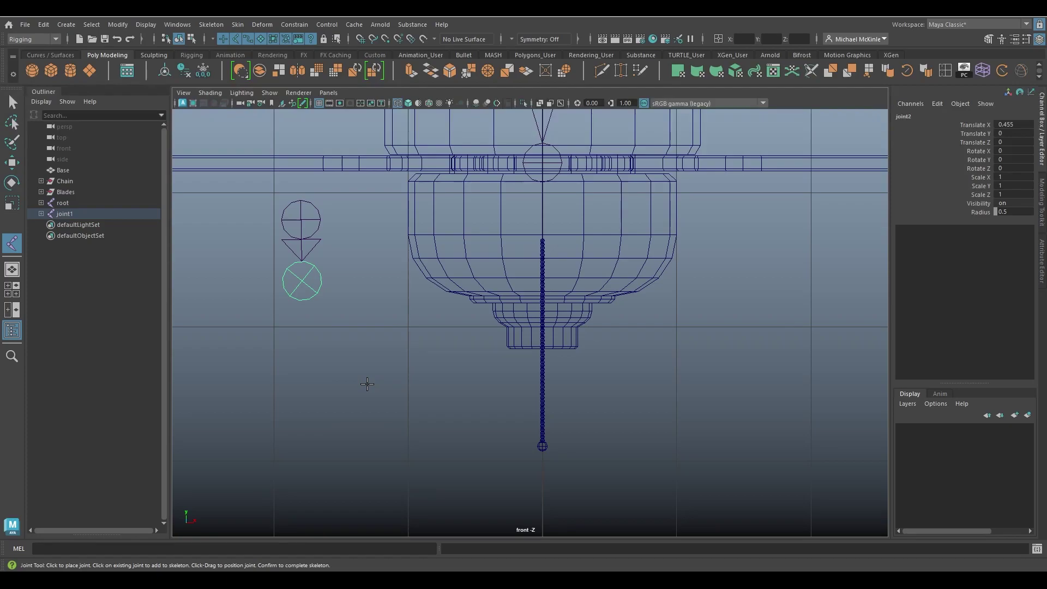
{"action": "key", "text": "BackSpace"}
{"action": "key", "text": "BackSpace"}
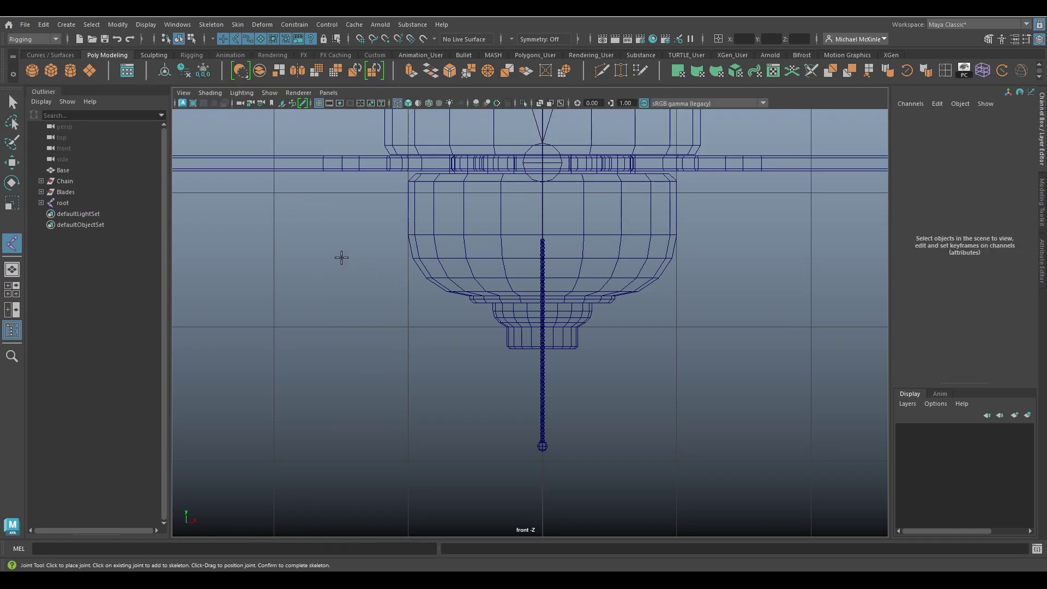
Step: Draw a vertical demonstration joint chain beside the lamp, then undo it
{"action": "left_click", "coordinate": [328, 213]}
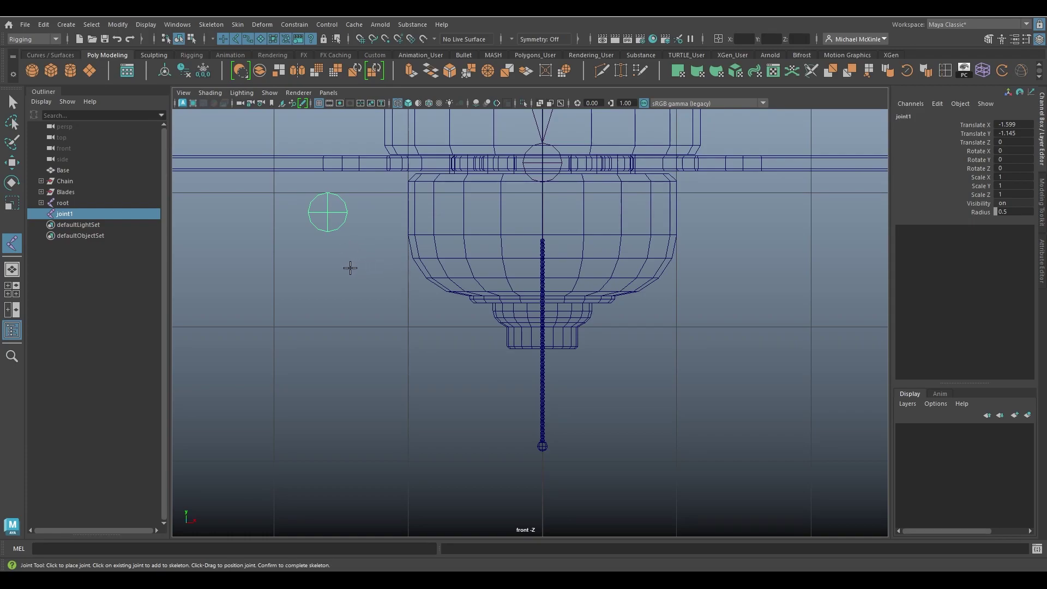
{"action": "left_click_drag", "start_coordinate": [329, 257], "coordinate": [271, 271], "text": "shift"}
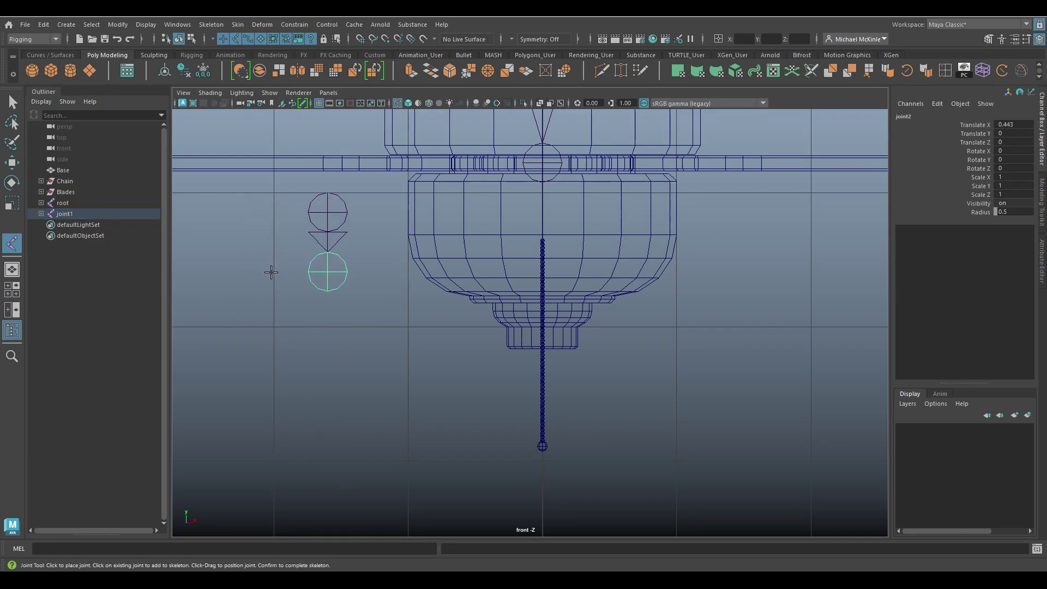
{"action": "left_click", "coordinate": [327, 334], "text": "shift"}
{"action": "left_click", "coordinate": [327, 403], "text": "shift"}
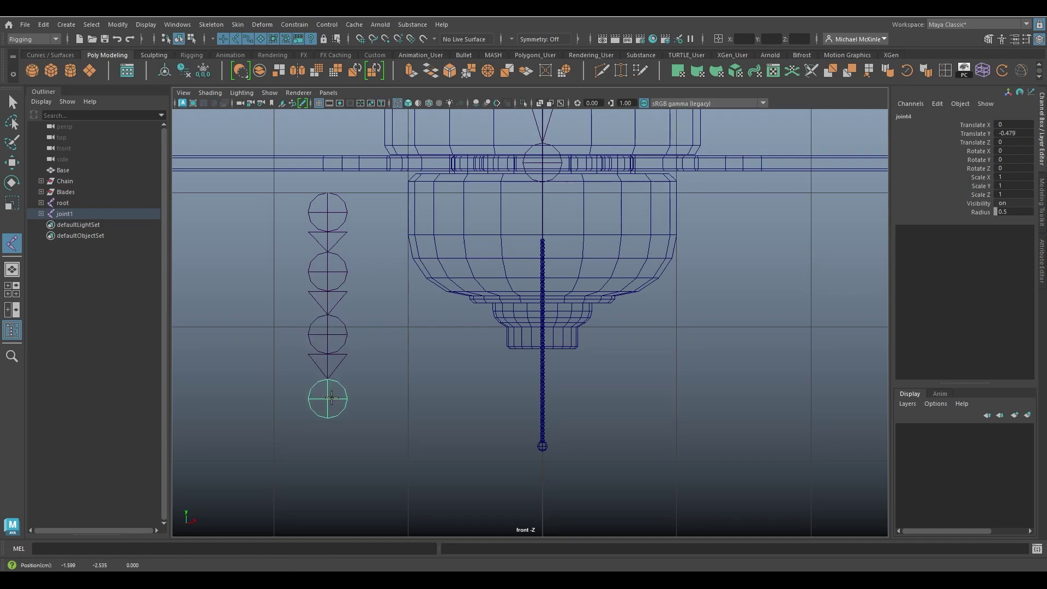
{"action": "left_click", "coordinate": [328, 458], "text": "shift"}
{"action": "left_click", "coordinate": [328, 511], "text": "shift"}
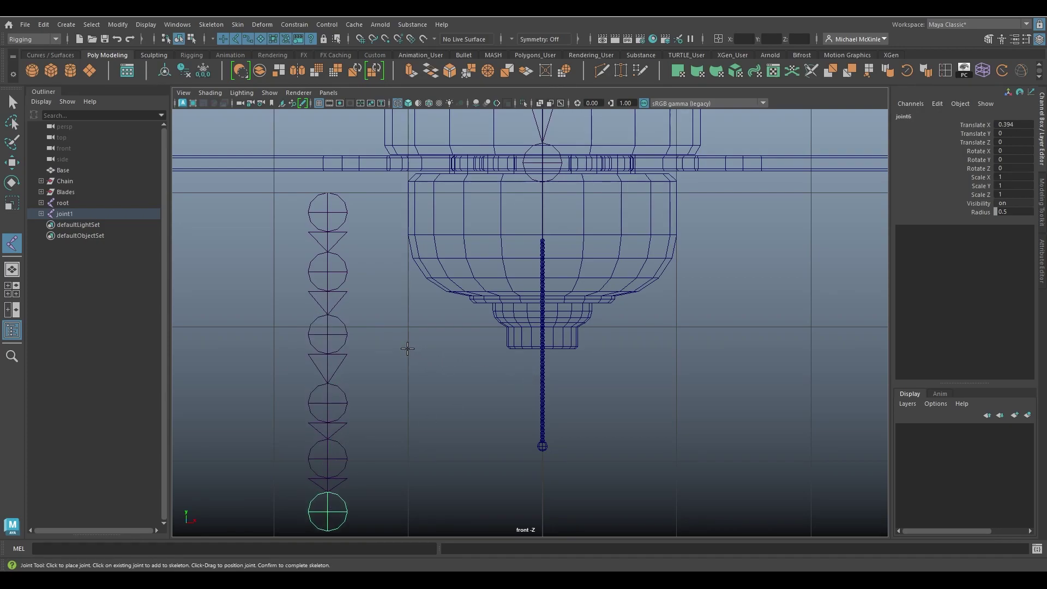
{"action": "key", "text": "ctrl+z"}
{"action": "key", "text": "ctrl+z"}
{"action": "key", "text": "ctrl+z"}
{"action": "key", "text": "ctrl+z"}
{"action": "key", "text": "ctrl+z"}
{"action": "key", "text": "ctrl+z"}
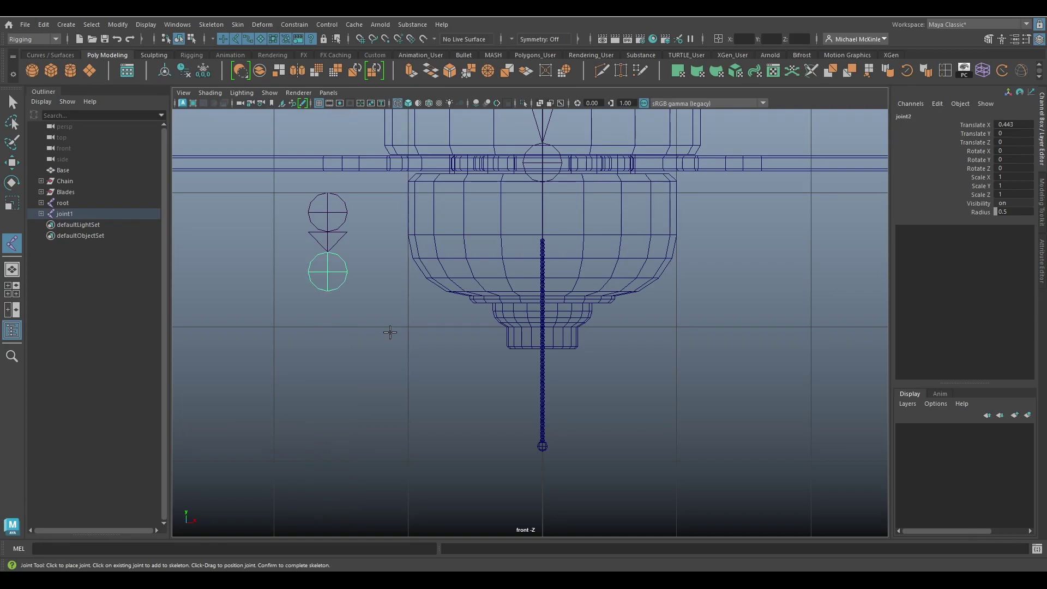
Step: Zoom in close on the pull chain and pan up to its top
{"action": "right_click_drag", "start_coordinate": [501, 314], "coordinate": [522, 313], "text": "alt"}
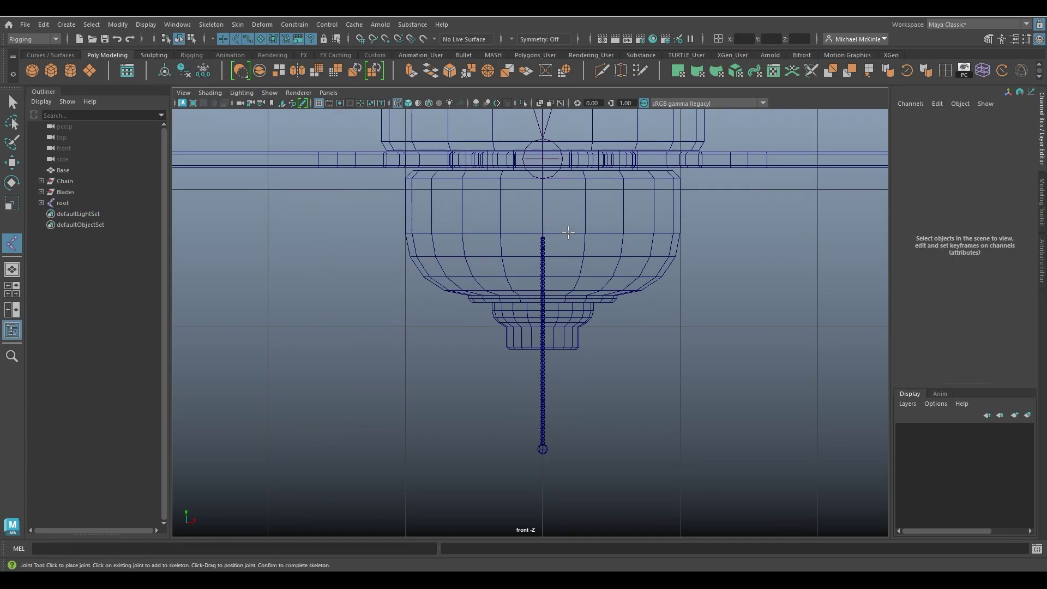
{"action": "middle_click_drag", "start_coordinate": [568, 231], "coordinate": [554, 276], "text": "alt"}
{"action": "right_click_drag", "start_coordinate": [554, 276], "coordinate": [655, 360], "text": "alt"}
{"action": "middle_click_drag", "start_coordinate": [612, 328], "coordinate": [614, 232], "text": "alt"}
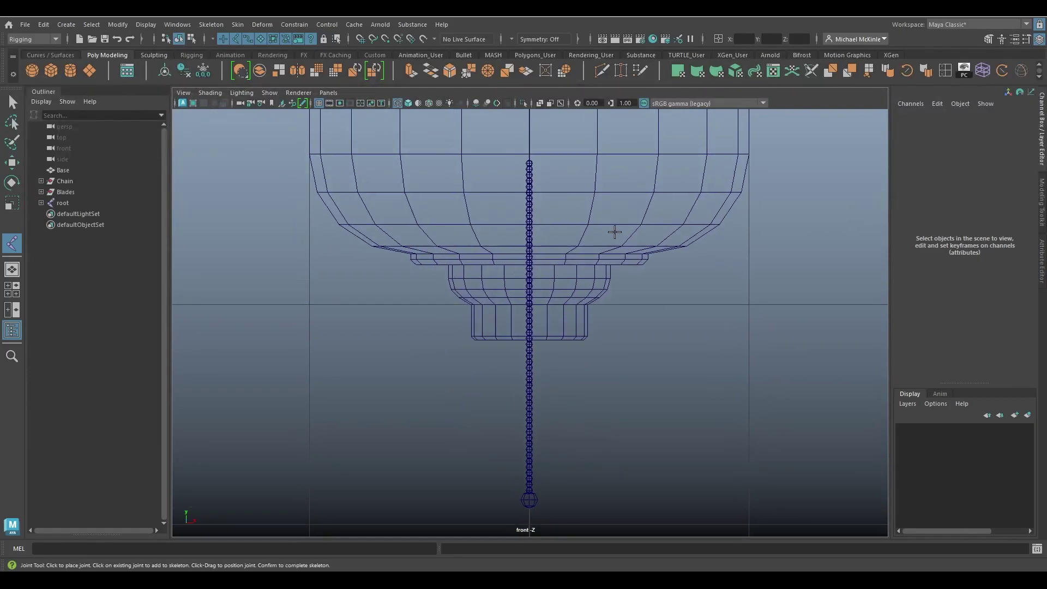
Step: Place joint1 at the top of the pull chain and set the joint display size to 0.23
{"action": "left_click", "coordinate": [529, 162]}
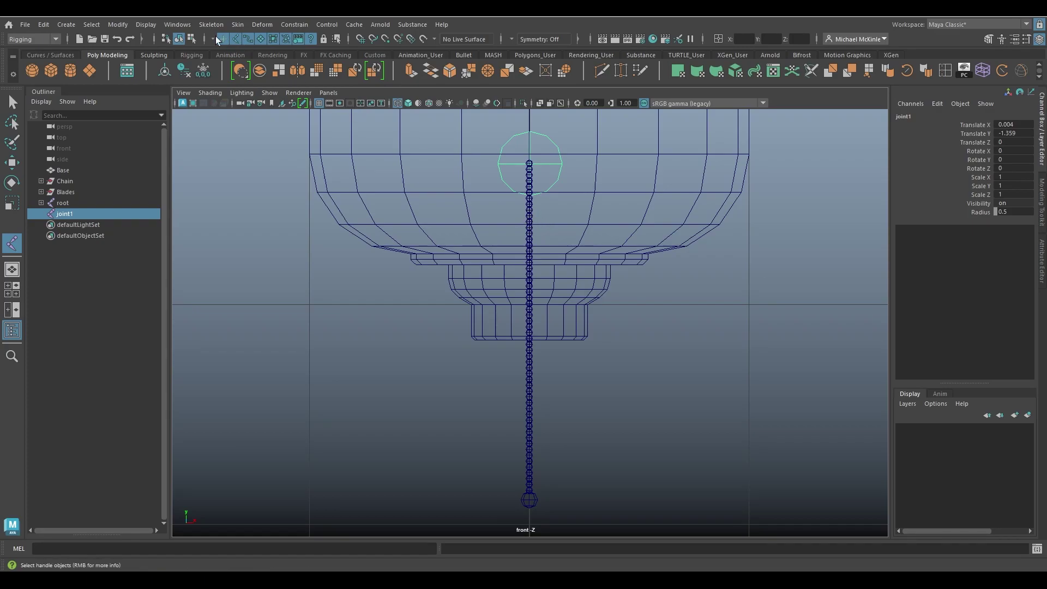
{"action": "left_click", "coordinate": [151, 24]}
{"action": "mouse_move", "coordinate": [233, 155]}
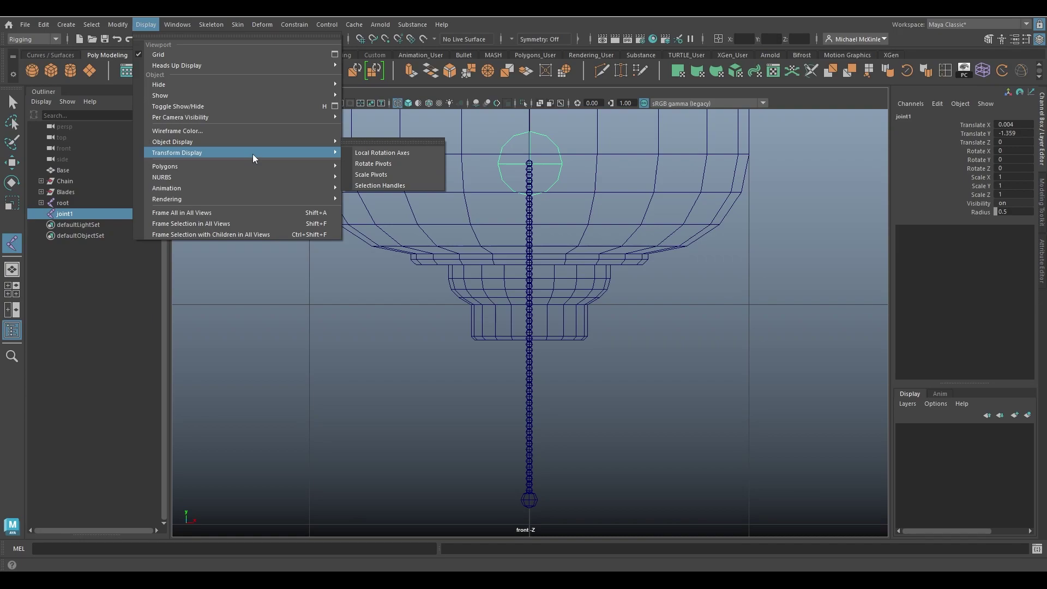
{"action": "mouse_move", "coordinate": [244, 185]}
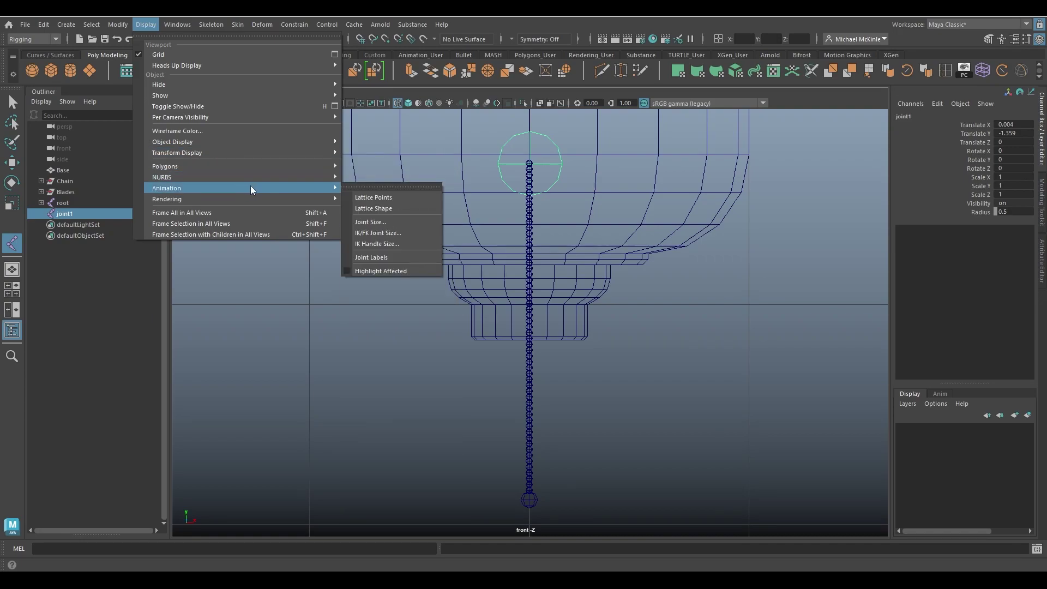
{"action": "left_click", "coordinate": [370, 222]}
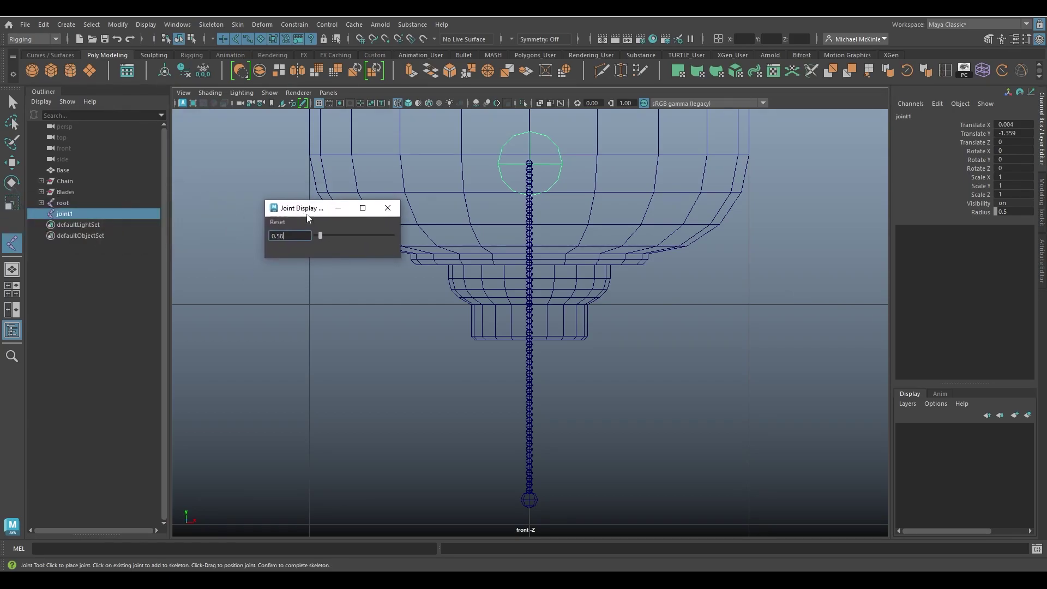
{"action": "left_click_drag", "start_coordinate": [319, 237], "coordinate": [317, 236]}
{"action": "left_click", "coordinate": [389, 208]}
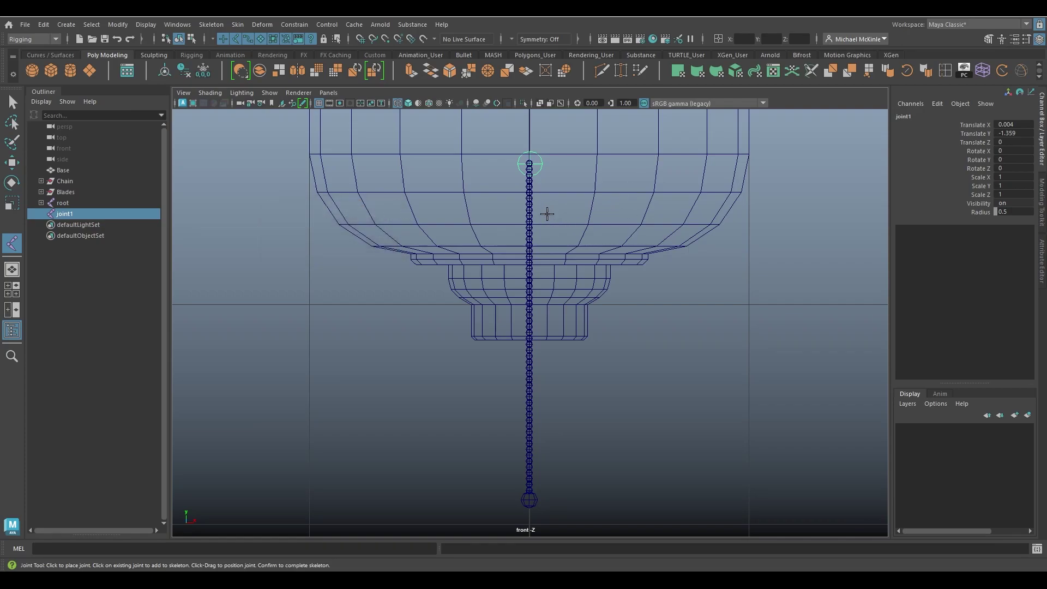
Step: Place the top joint and a second joint just below it on the pull chain
{"action": "middle_click_drag", "start_coordinate": [558, 207], "coordinate": [488, 205]}
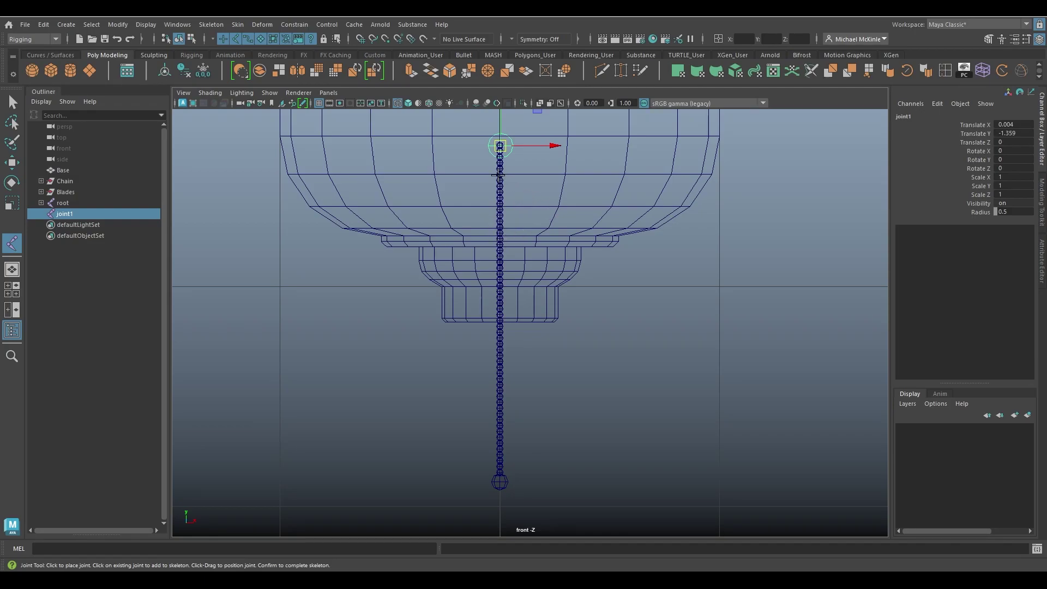
{"action": "left_click", "coordinate": [521, 208]}
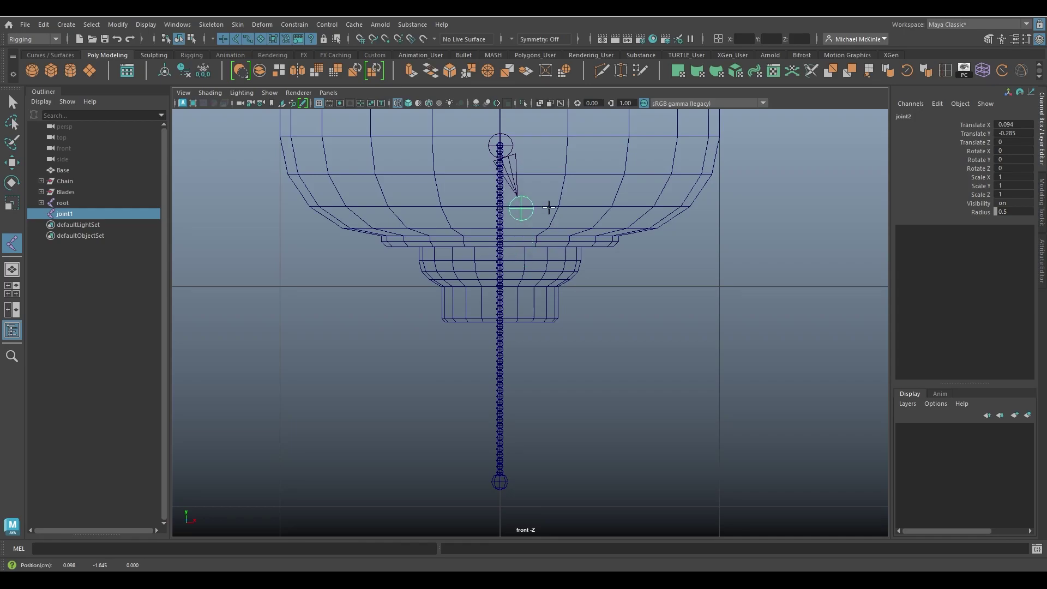
{"action": "key", "text": "ctrl+z"}
{"action": "key", "text": "ctrl+z"}
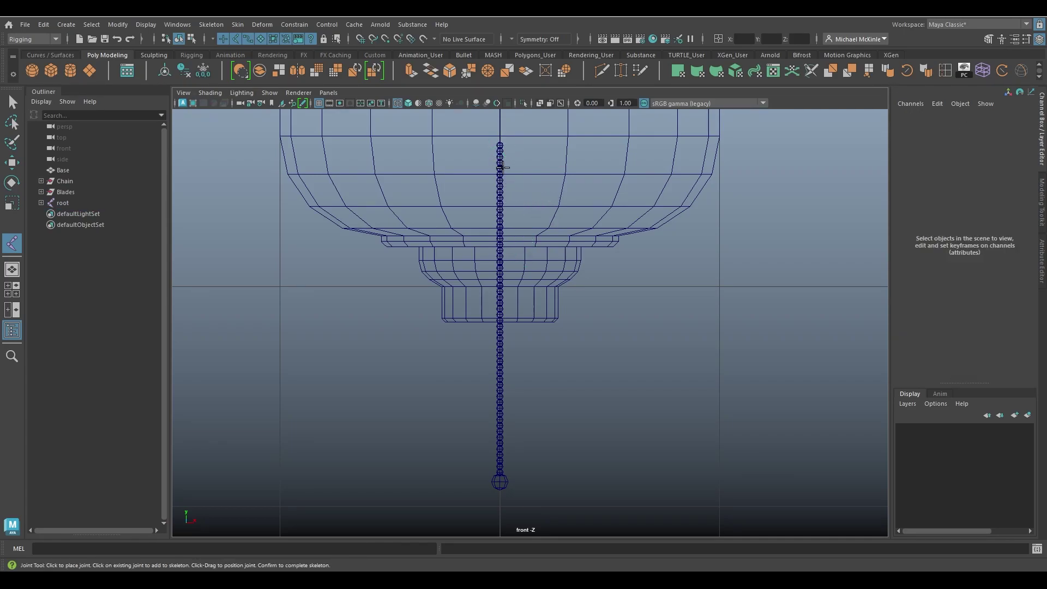
{"action": "left_click", "coordinate": [498, 145]}
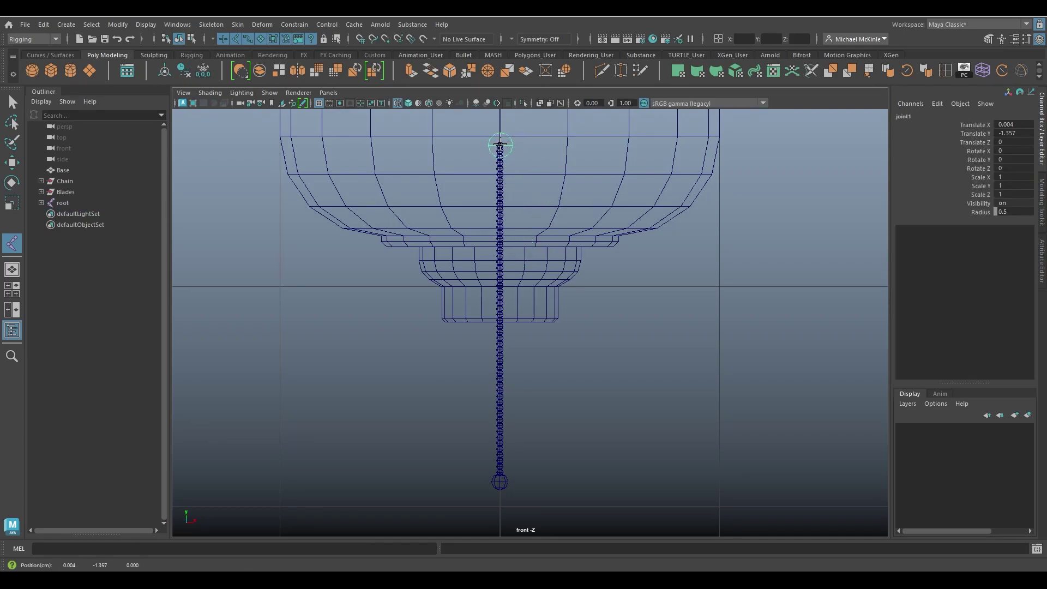
{"action": "left_click", "coordinate": [500, 177]}
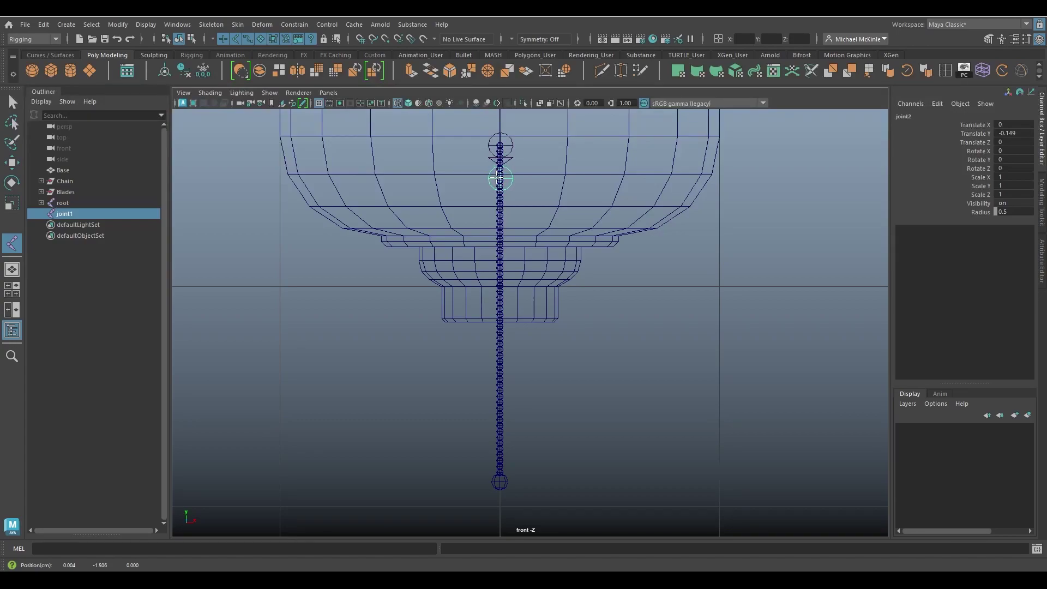
{"action": "left_click_drag", "start_coordinate": [499, 178], "coordinate": [500, 181]}
Step: Add nine more evenly spaced joints down the chain to the bottom ball
{"action": "left_click", "coordinate": [500, 218]}
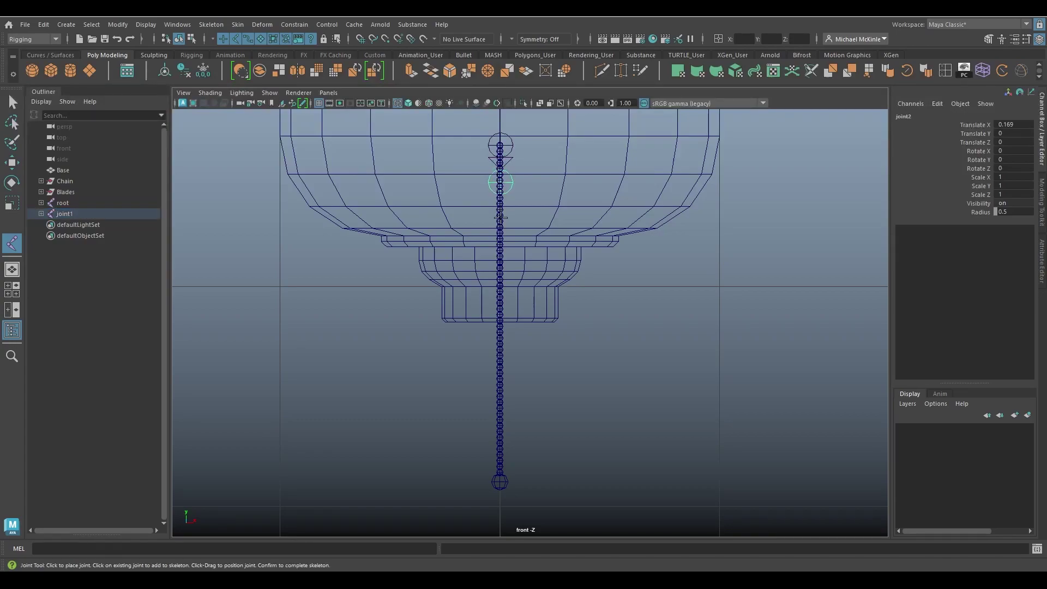
{"action": "left_click", "coordinate": [500, 255]}
{"action": "left_click", "coordinate": [500, 293]}
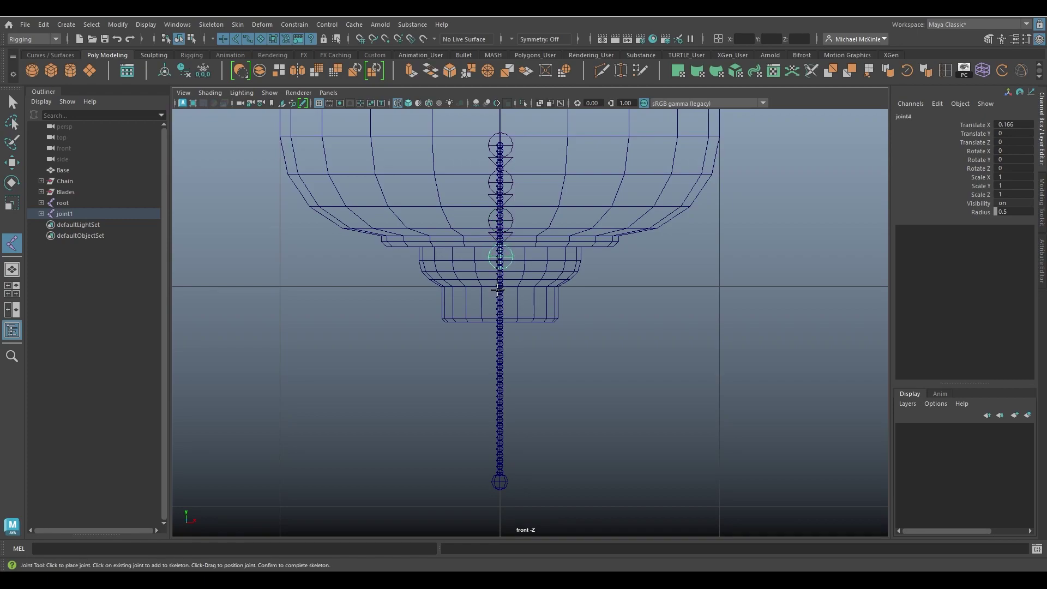
{"action": "left_click", "coordinate": [500, 325]}
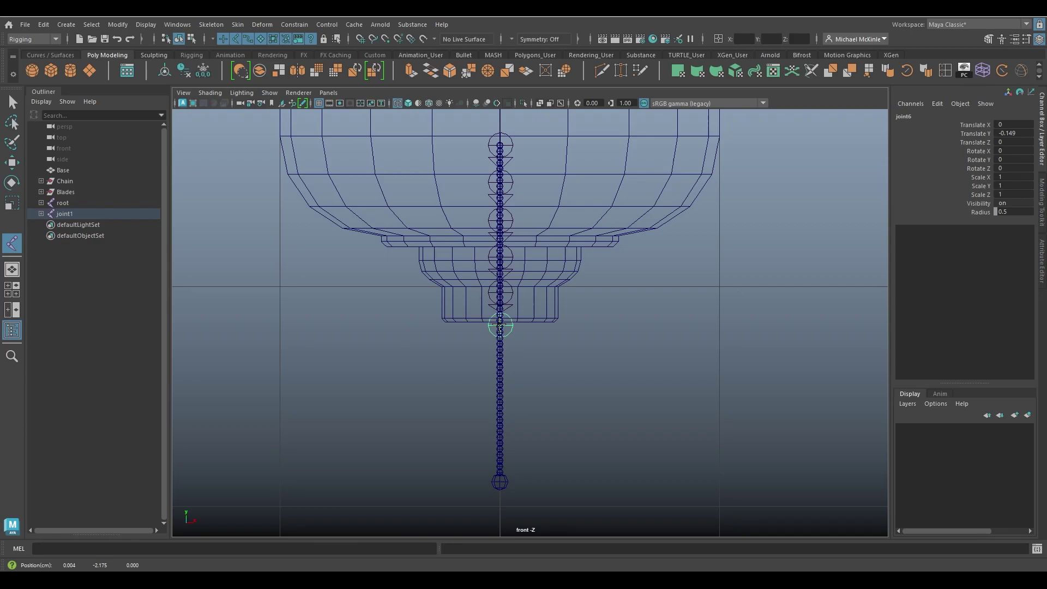
{"action": "left_click", "coordinate": [500, 361]}
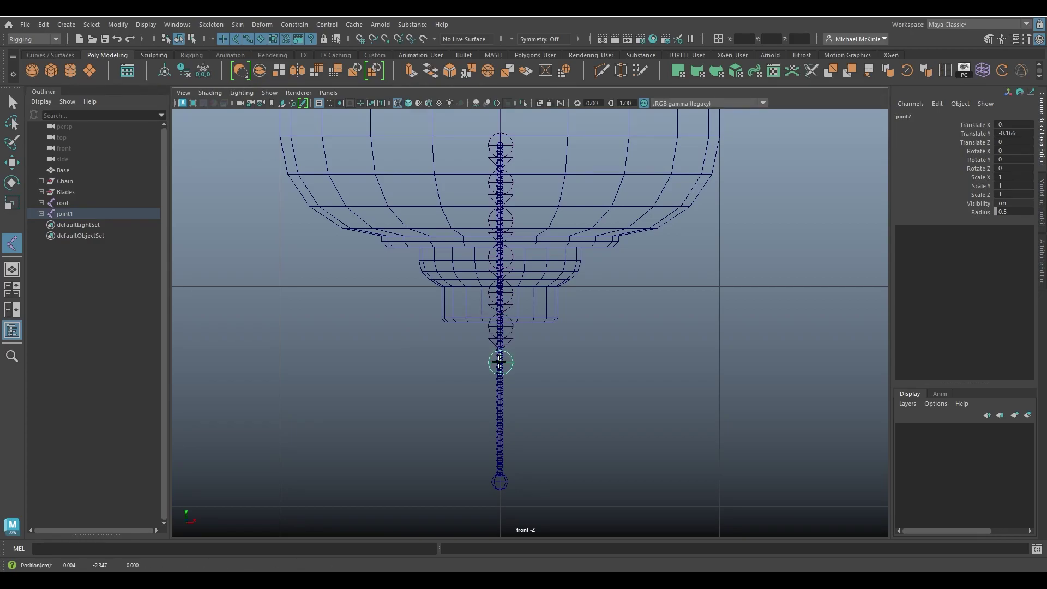
{"action": "left_click", "coordinate": [500, 400]}
{"action": "left_click", "coordinate": [500, 434]}
{"action": "left_click", "coordinate": [500, 468]}
{"action": "left_click", "coordinate": [500, 505]}
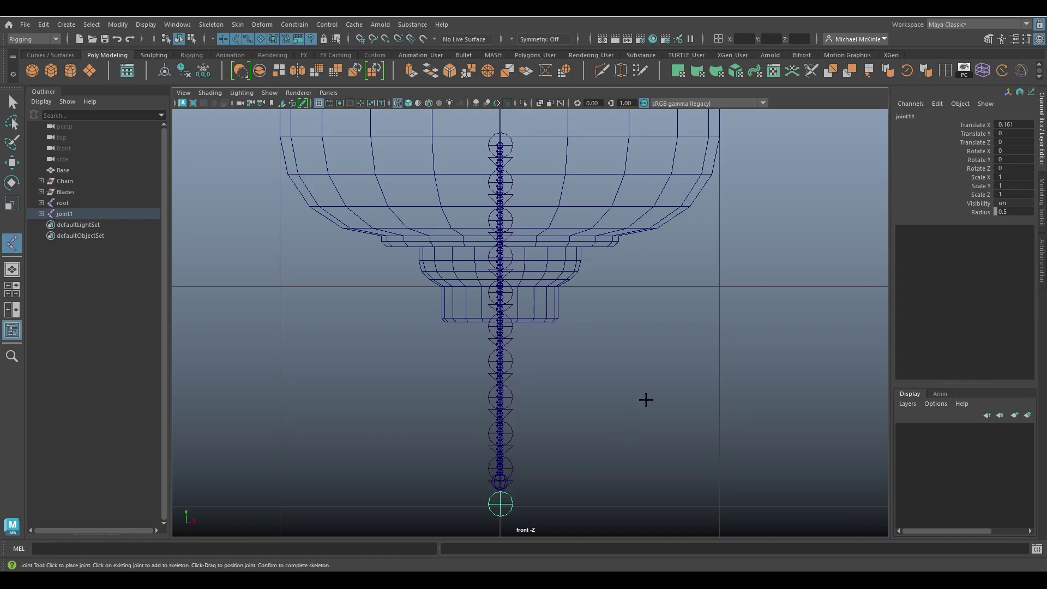
Step: Move joint1 along Z to Translate Z 0.437 beneath the fan body
{"action": "key", "text": "w"}
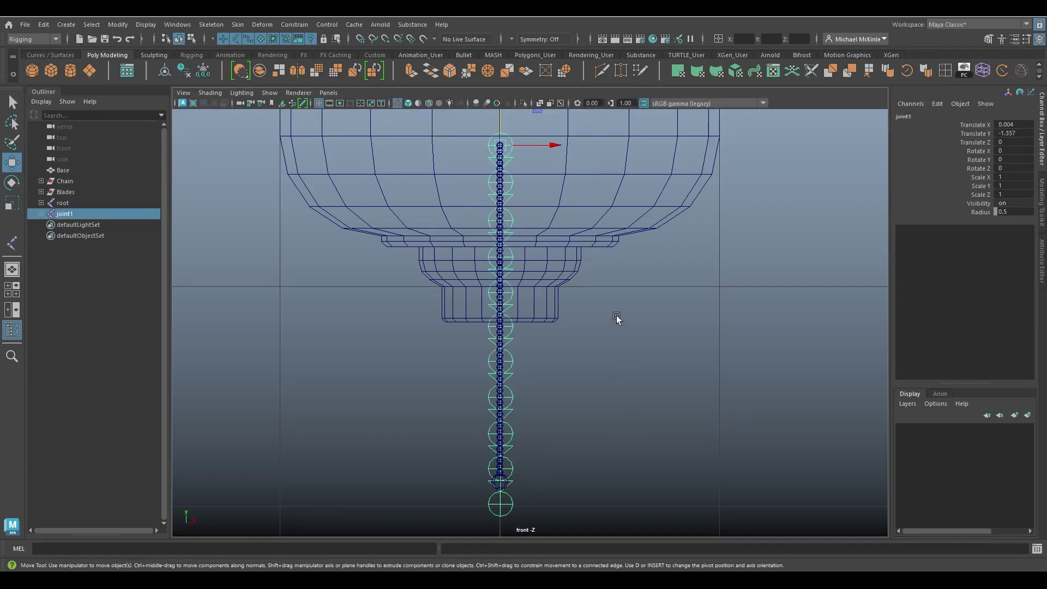
{"action": "key", "text": "space"}
{"action": "left_click_drag", "start_coordinate": [617, 313], "coordinate": [561, 387]}
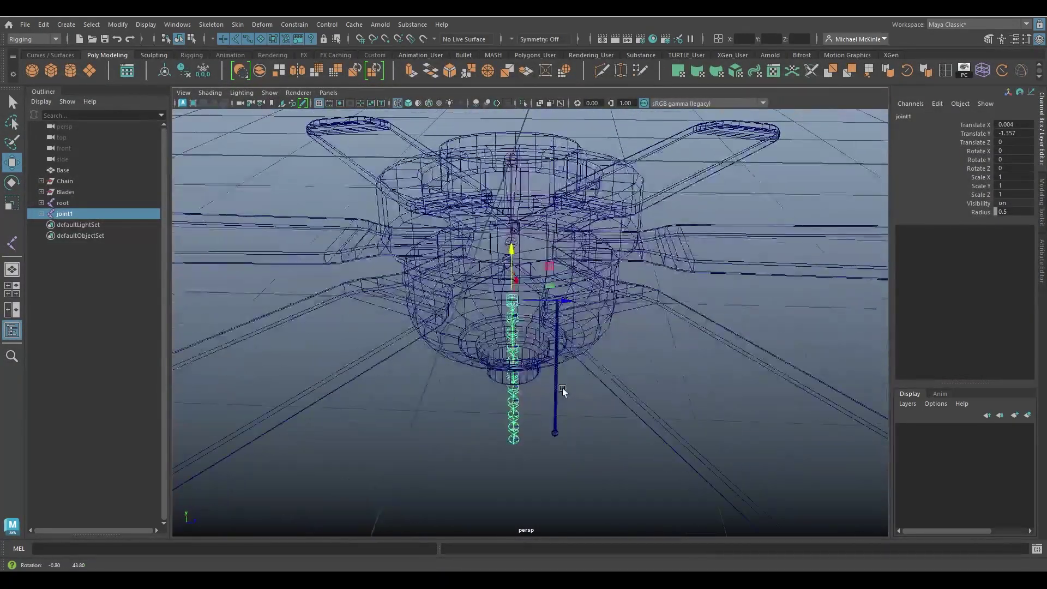
{"action": "right_click_drag", "start_coordinate": [562, 388], "coordinate": [746, 468], "text": "alt"}
{"action": "left_click_drag", "start_coordinate": [550, 281], "coordinate": [673, 408]}
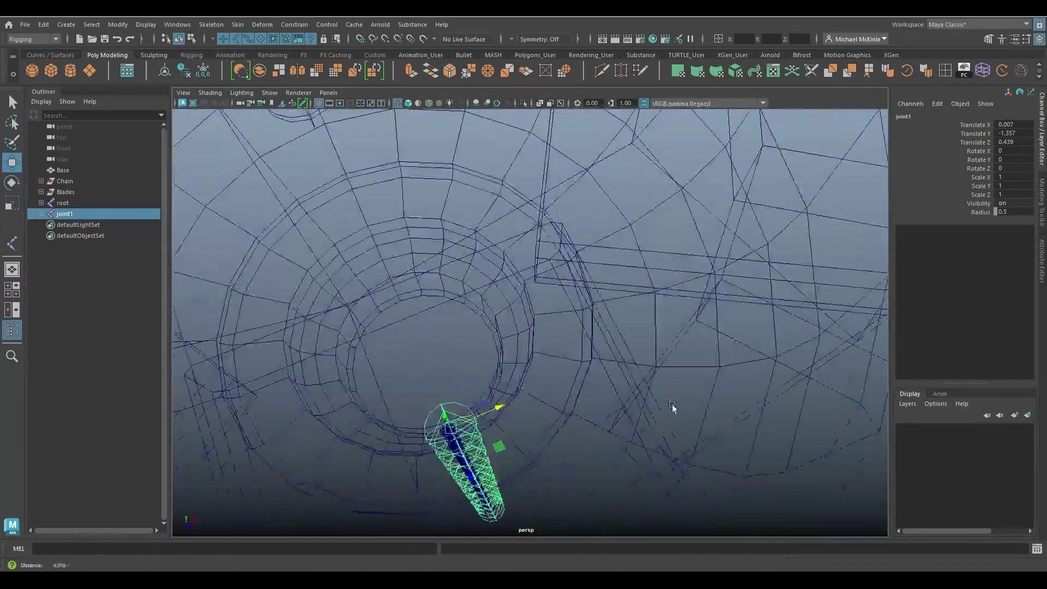
{"action": "left_click_drag", "start_coordinate": [499, 407], "coordinate": [444, 396]}
{"action": "key", "text": "space"}
{"action": "left_click", "coordinate": [501, 397]}
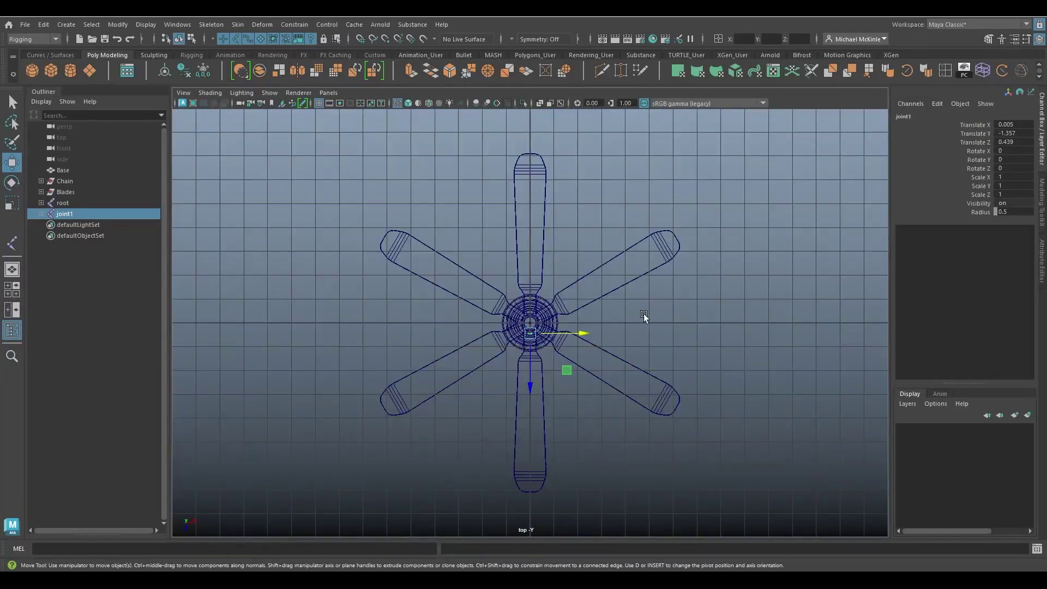
{"action": "scroll", "coordinate": [402, 280], "scroll_direction": "up", "scroll_amount": 5}
{"action": "scroll", "coordinate": [755, 421], "scroll_direction": "up", "scroll_amount": 3}
Step: Set joint1's Translate X to 0 and switch the viewport to shaded display
{"action": "left_click_drag", "start_coordinate": [564, 362], "coordinate": [557, 357]}
{"action": "key", "text": "space"}
{"action": "left_click_drag", "start_coordinate": [609, 296], "coordinate": [606, 272]}
{"action": "left_click_drag", "start_coordinate": [597, 407], "coordinate": [596, 300], "text": "alt"}
{"action": "right_click_drag", "start_coordinate": [597, 300], "coordinate": [305, 273], "text": "alt"}
{"action": "left_click_drag", "start_coordinate": [284, 278], "coordinate": [360, 202], "text": "alt"}
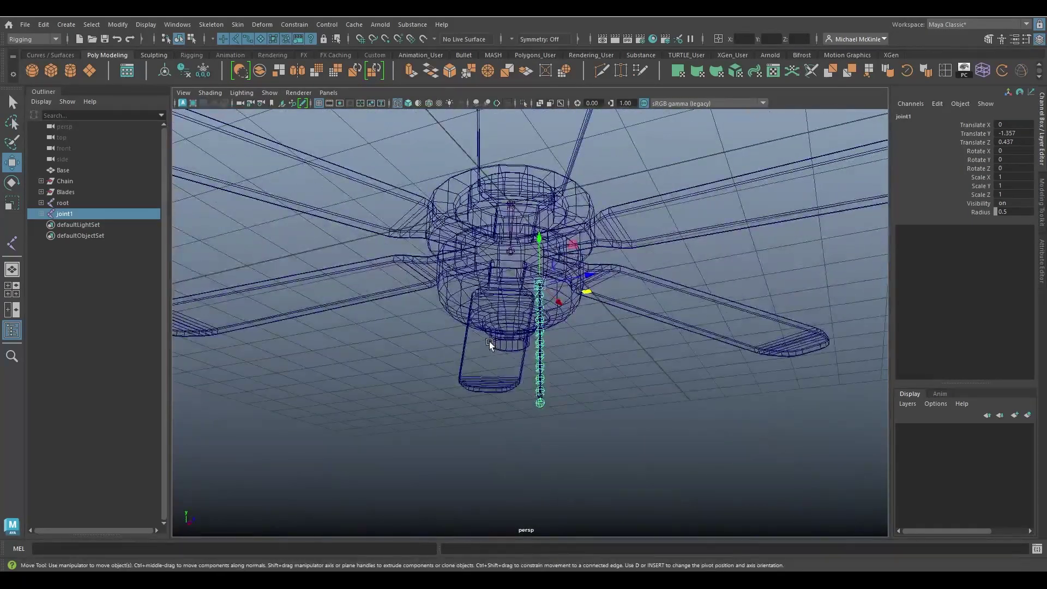
{"action": "key", "text": "5"}
{"action": "left_click_drag", "start_coordinate": [489, 345], "coordinate": [599, 376], "text": "alt"}
{"action": "scroll", "coordinate": [626, 381], "scroll_direction": "up", "scroll_amount": 4}
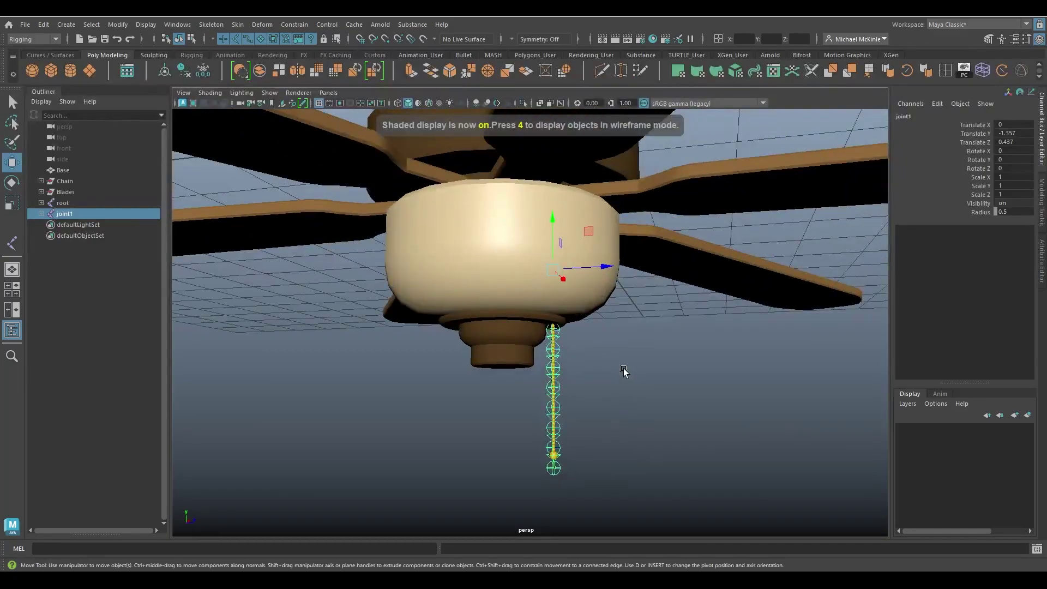
Step: Rename the top joint, joint1, to chain1 in the Outliner
{"action": "left_click", "coordinate": [41, 214], "text": "shift"}
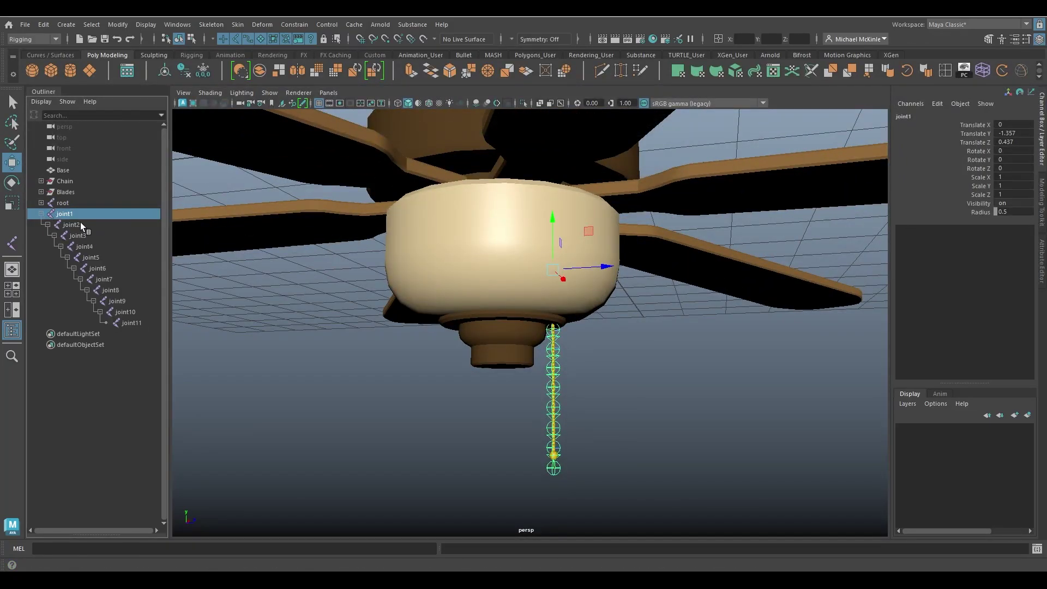
{"action": "double_click", "coordinate": [68, 214]}
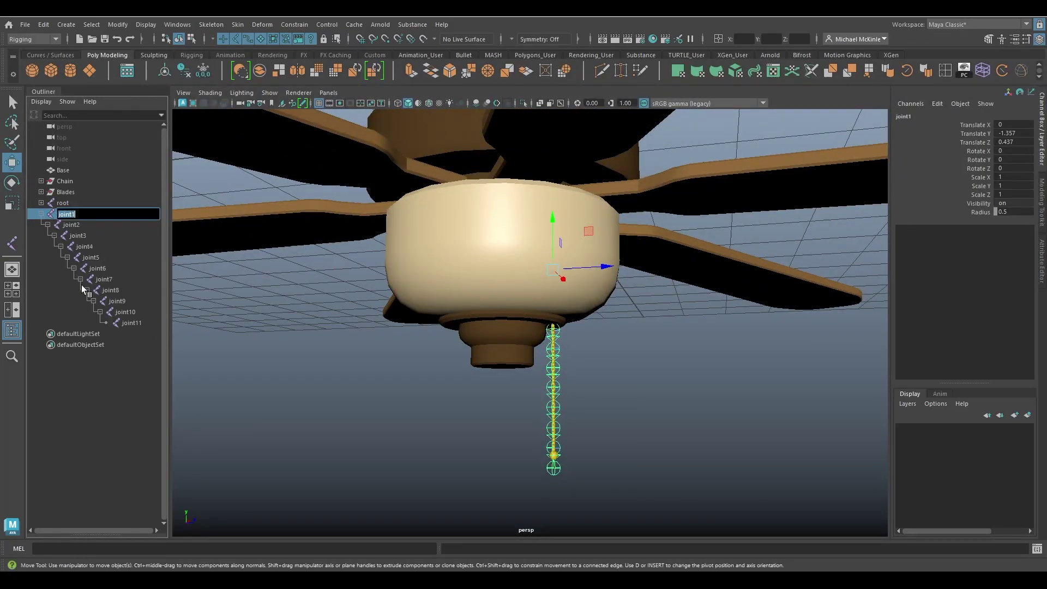
{"action": "type", "text": "chain1"}
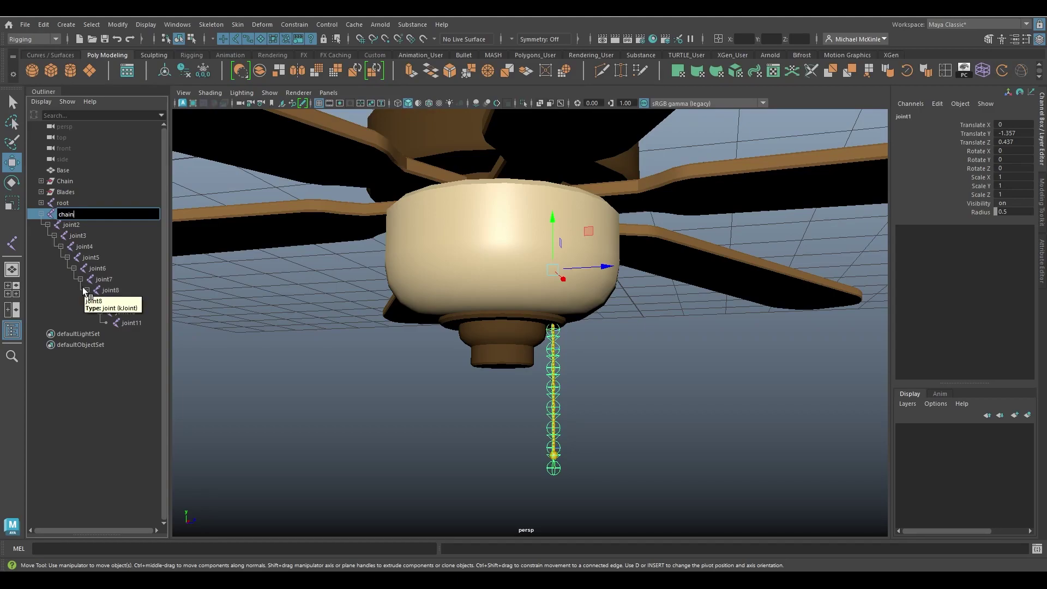
{"action": "key", "text": "Return"}
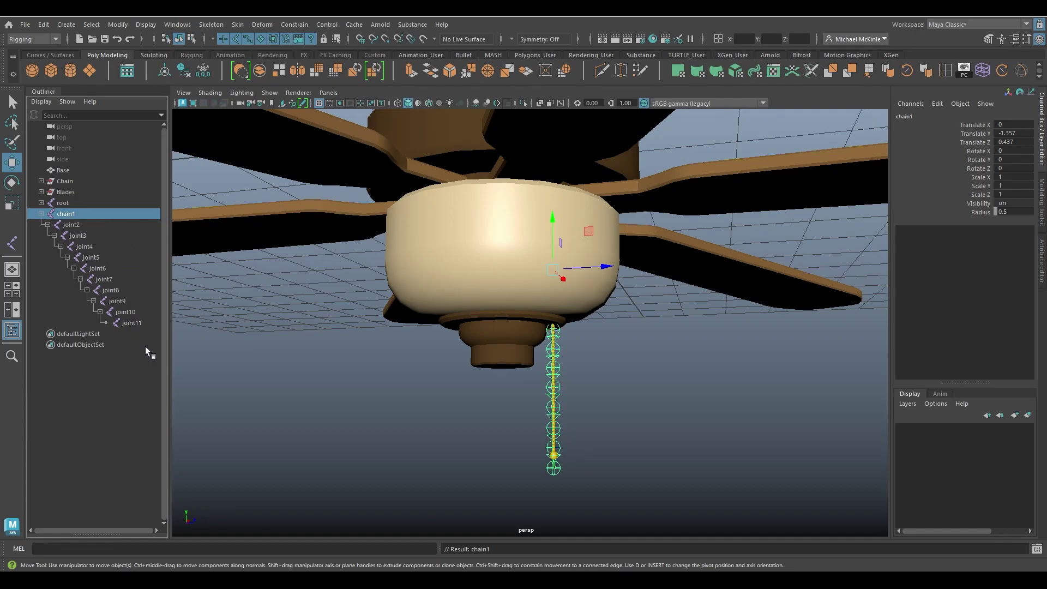
Step: Rename joint11 to chain11, then select the root joint
{"action": "double_click", "coordinate": [136, 324]}
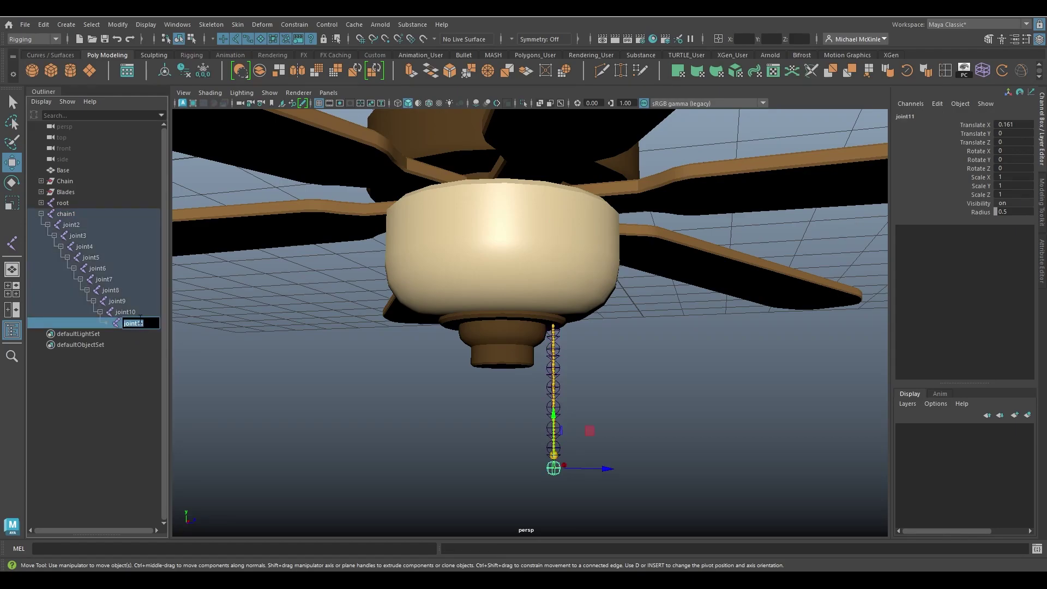
{"action": "type", "text": "chain11"}
{"action": "key", "text": "Return"}
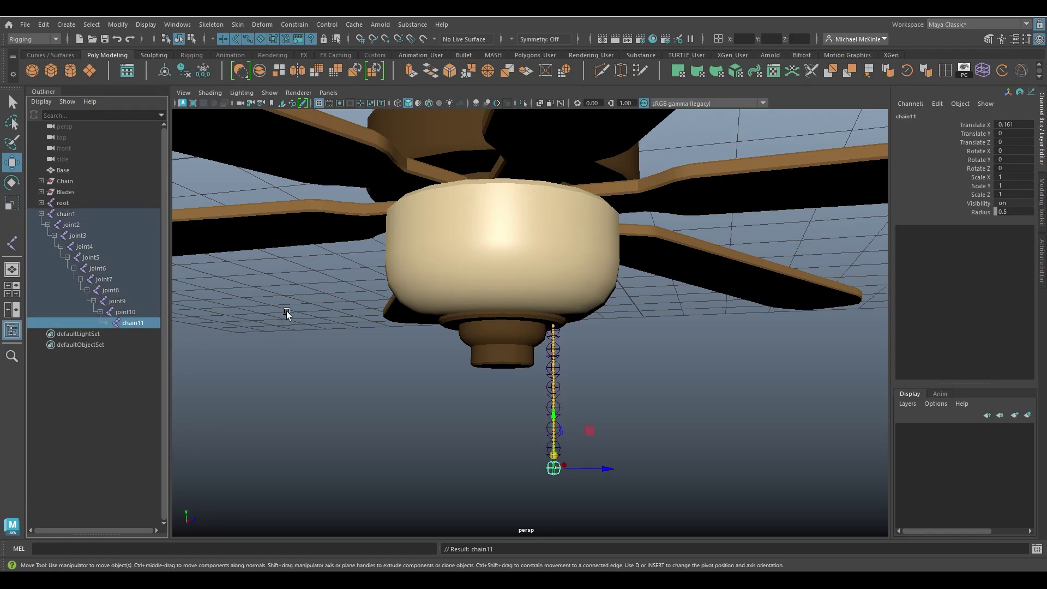
{"action": "left_click", "coordinate": [42, 214]}
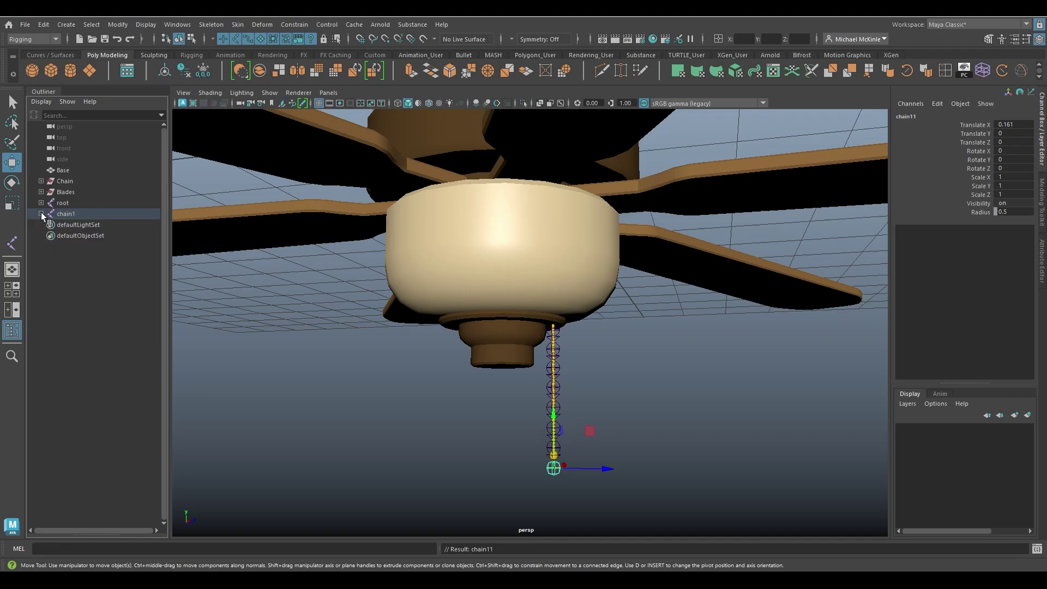
{"action": "left_click", "coordinate": [63, 203]}
{"action": "left_click_drag", "start_coordinate": [610, 272], "coordinate": [588, 300], "text": "alt"}
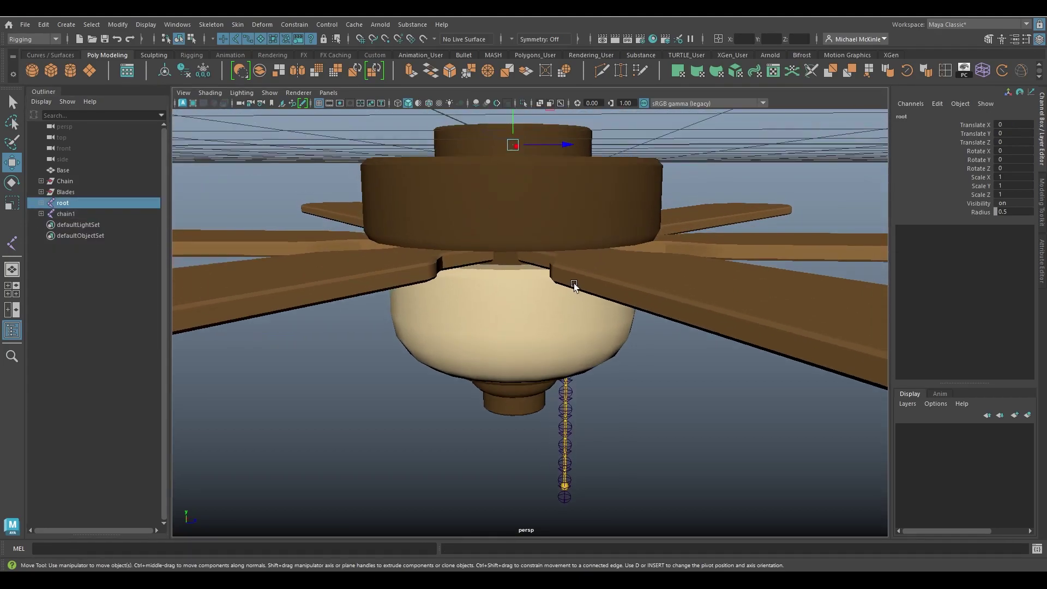
Step: Turn on X-Ray Joints so the joints show through the fan geometry
{"action": "left_click", "coordinate": [41, 203]}
{"action": "middle_click_drag", "start_coordinate": [486, 249], "coordinate": [483, 312], "text": "alt"}
{"action": "left_click_drag", "start_coordinate": [482, 315], "coordinate": [479, 332], "text": "alt"}
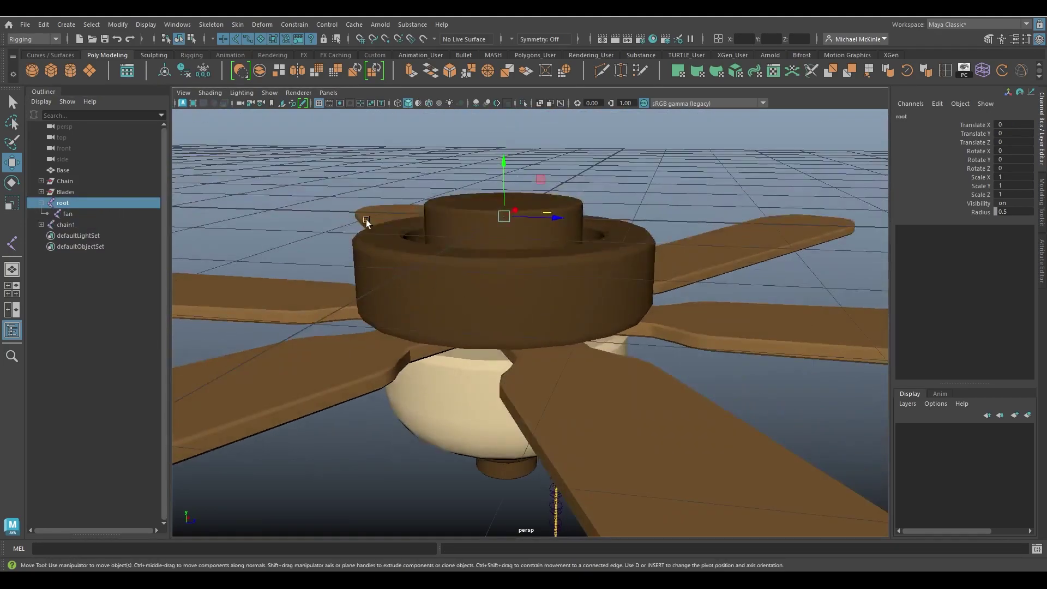
{"action": "left_click", "coordinate": [210, 93]}
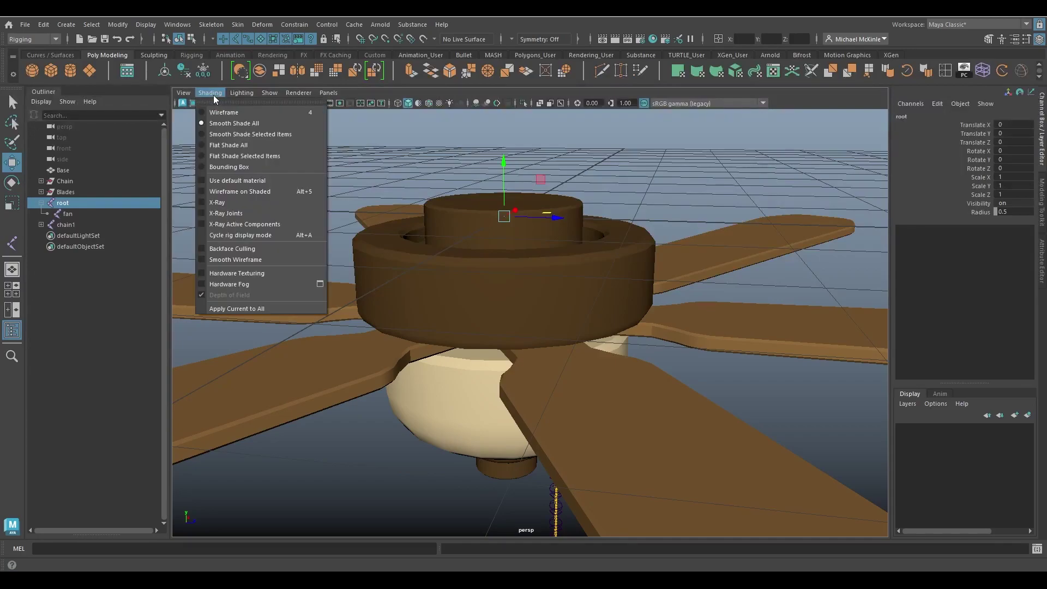
{"action": "left_click", "coordinate": [239, 213]}
Step: Test-rotate the fan joint and undo it, leaving the fan unrotated
{"action": "left_click", "coordinate": [68, 213]}
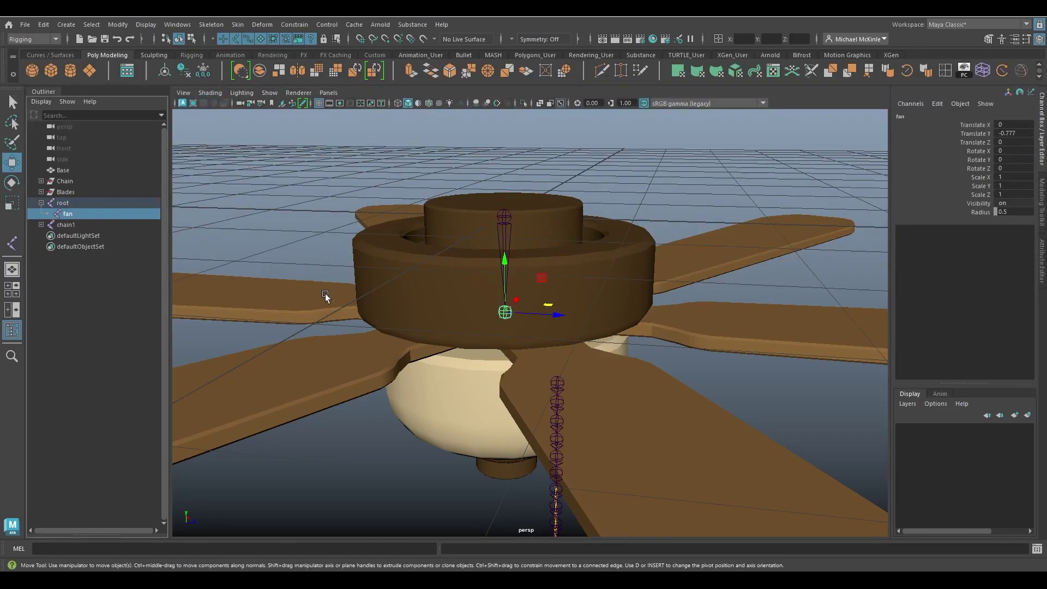
{"action": "left_click_drag", "start_coordinate": [325, 293], "coordinate": [501, 340], "text": "alt"}
{"action": "left_click", "coordinate": [96, 225]}
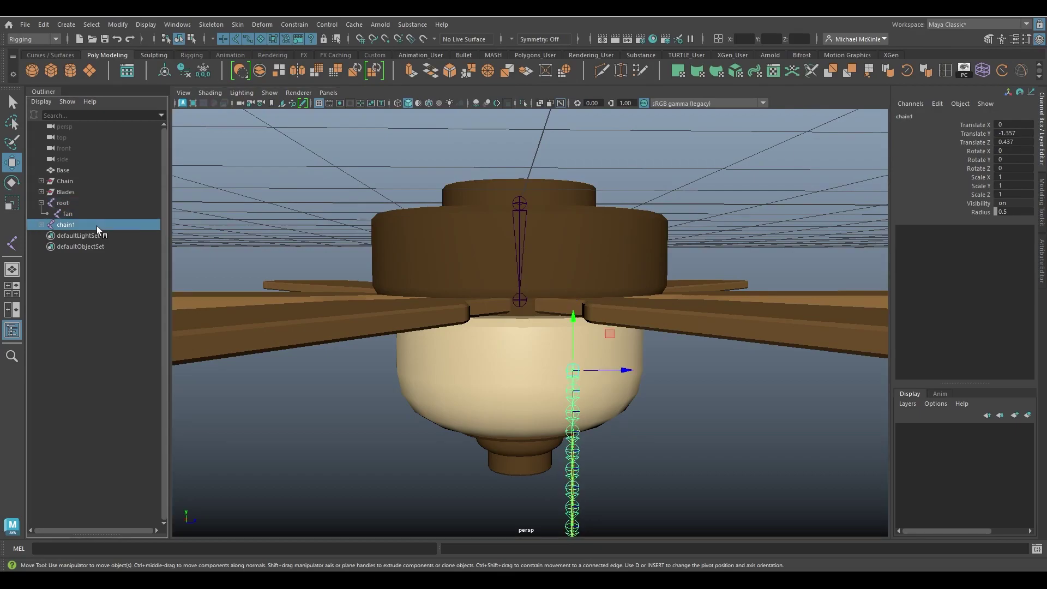
{"action": "middle_click_drag", "start_coordinate": [647, 428], "coordinate": [603, 383], "text": "alt"}
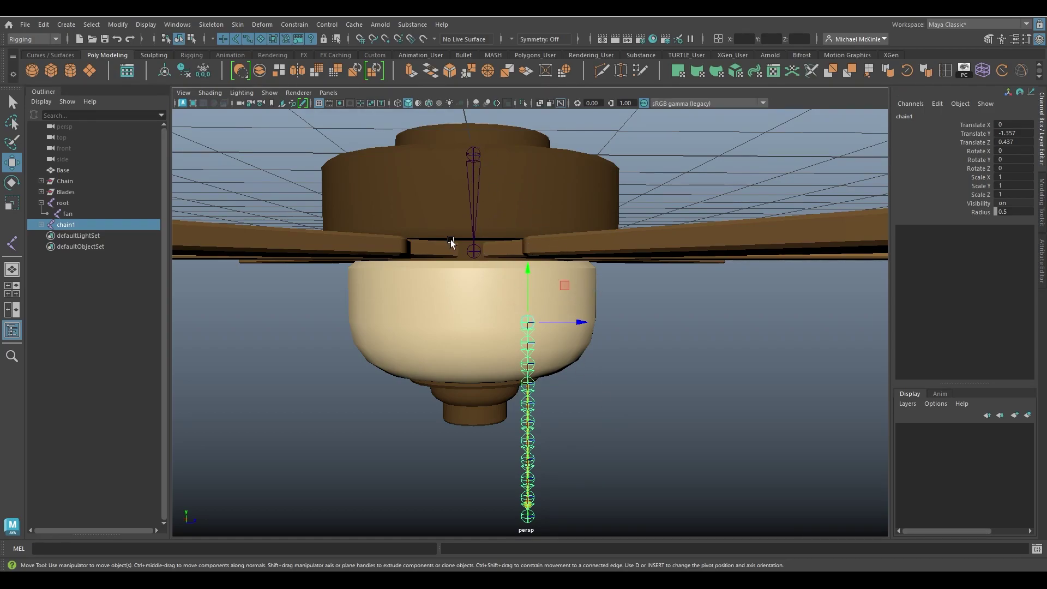
{"action": "left_click", "coordinate": [473, 251]}
{"action": "left_click_drag", "start_coordinate": [474, 251], "coordinate": [475, 309], "text": "alt"}
{"action": "key", "text": "e"}
{"action": "key", "text": "ctrl+z"}
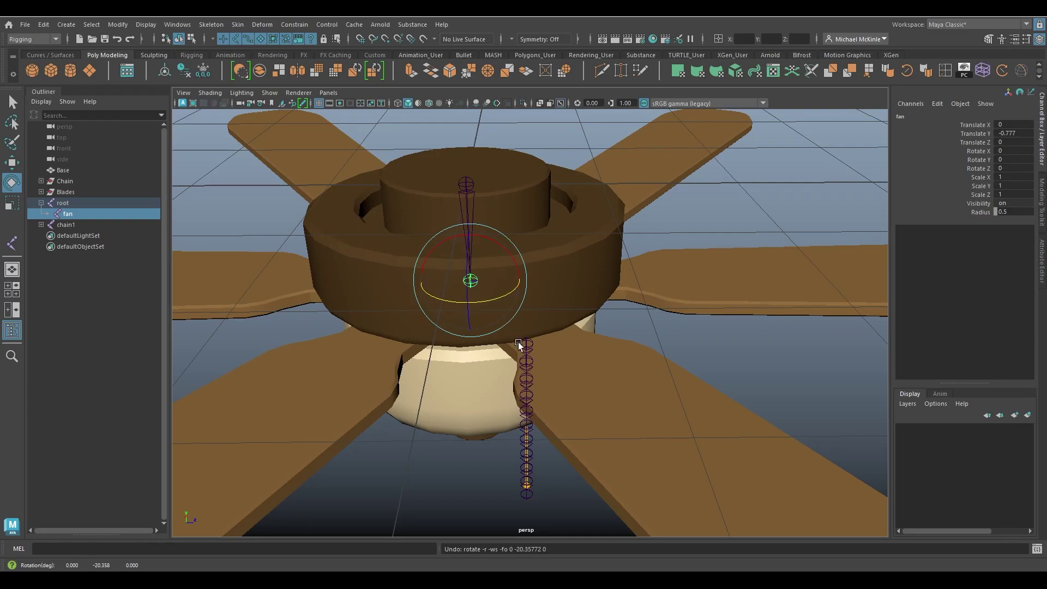
{"action": "left_click", "coordinate": [81, 223]}
{"action": "left_click_drag", "start_coordinate": [579, 376], "coordinate": [570, 339], "text": "alt"}
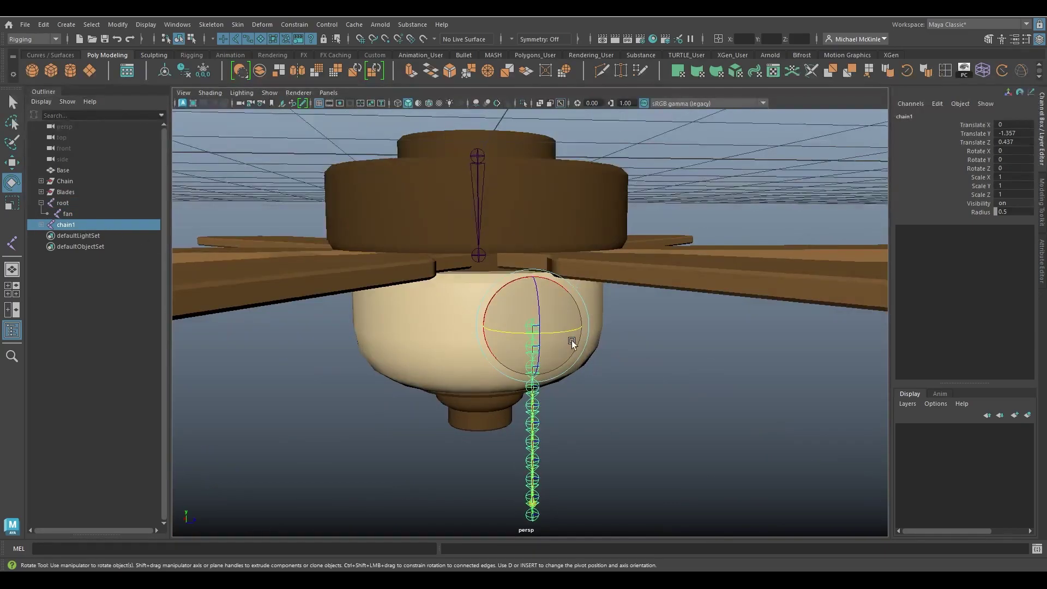
{"action": "left_click", "coordinate": [479, 254], "text": "shift"}
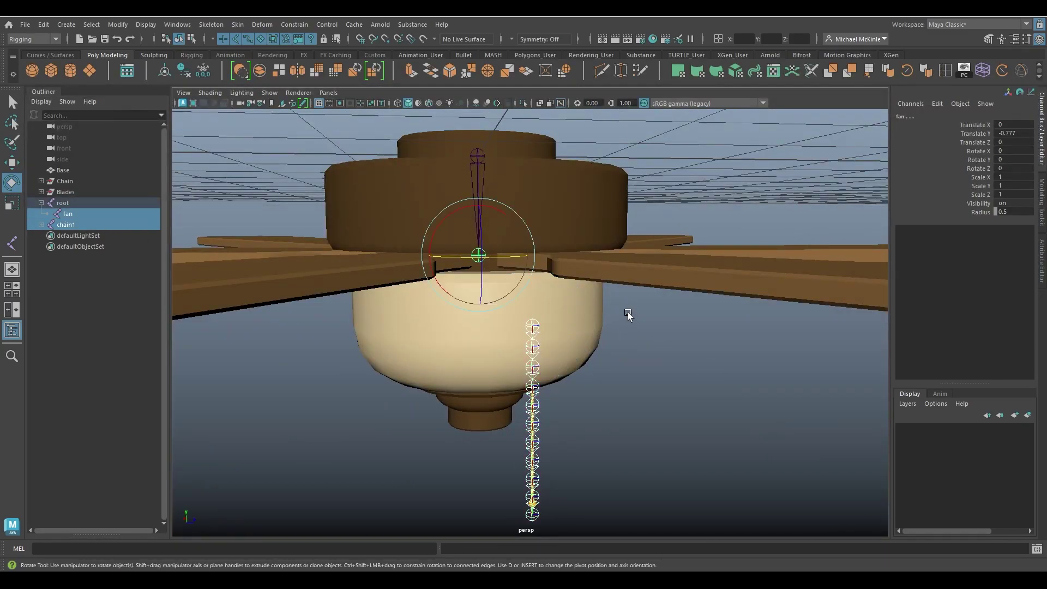
{"action": "key", "text": "p"}
{"action": "left_click_drag", "start_coordinate": [481, 262], "coordinate": [699, 389], "text": "alt"}
{"action": "key", "text": "ctrl+z"}
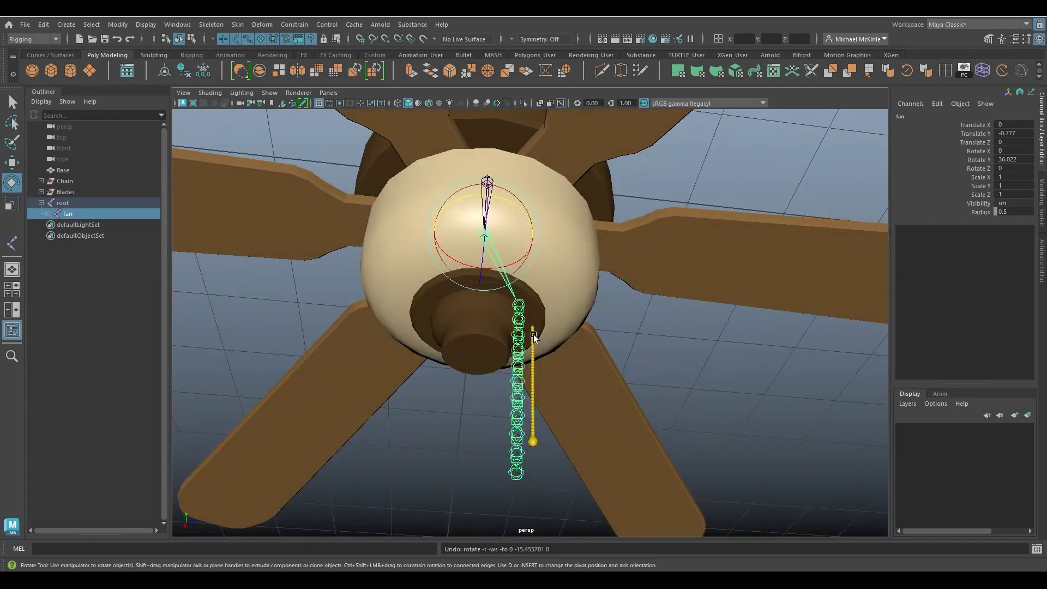
{"action": "key", "text": "ctrl+z"}
{"action": "left_click_drag", "start_coordinate": [586, 352], "coordinate": [502, 360], "text": "alt"}
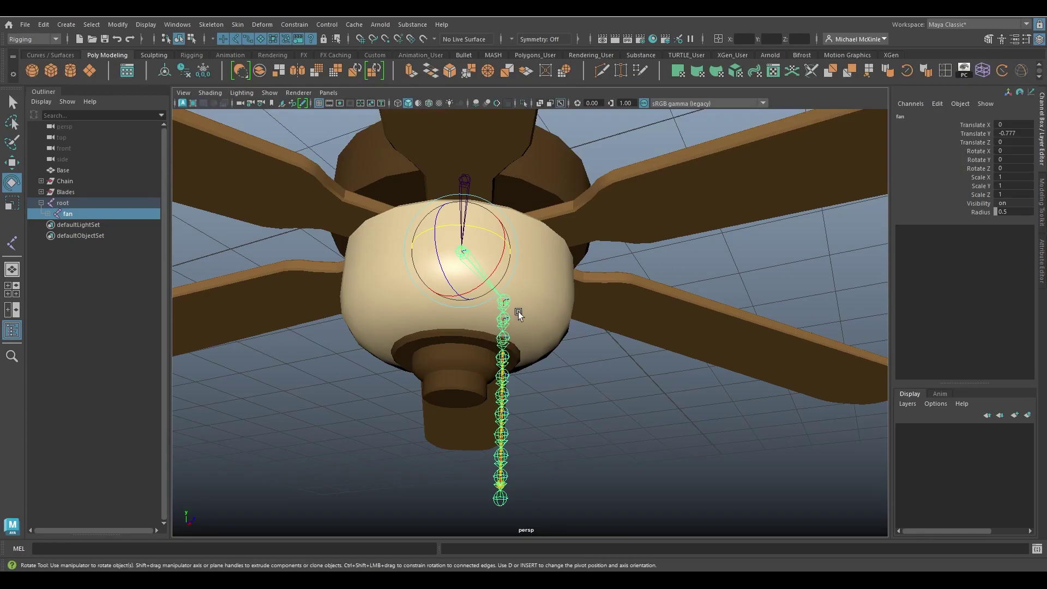
{"action": "key", "text": "ctrl+z"}
{"action": "left_click_drag", "start_coordinate": [518, 312], "coordinate": [579, 325], "text": "alt"}
{"action": "key", "text": "ctrl+z"}
{"action": "key", "text": "ctrl+z"}
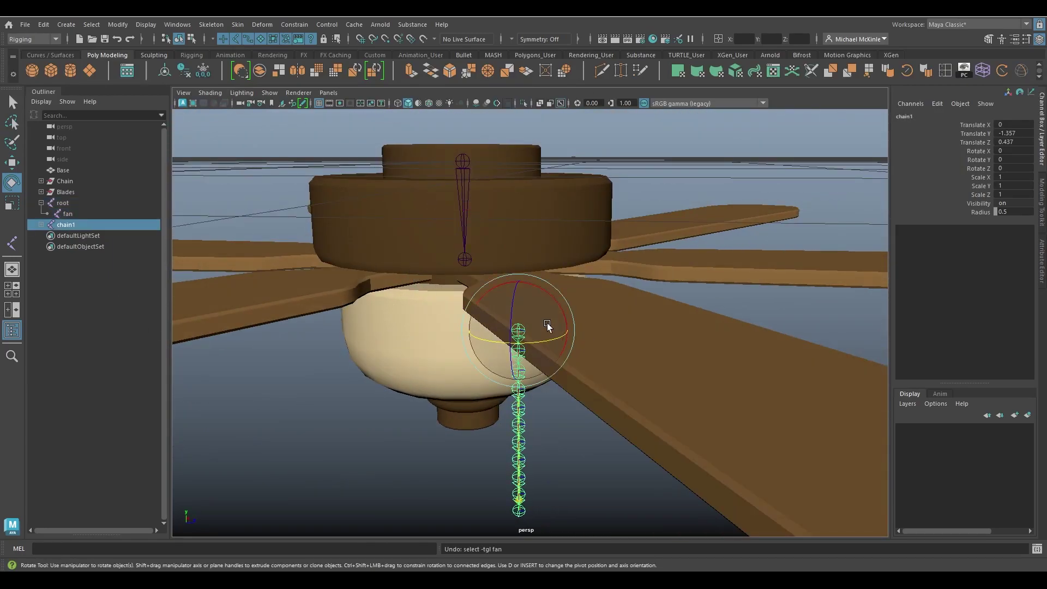
{"action": "key", "text": "q"}
{"action": "left_click", "coordinate": [460, 159], "text": "shift"}
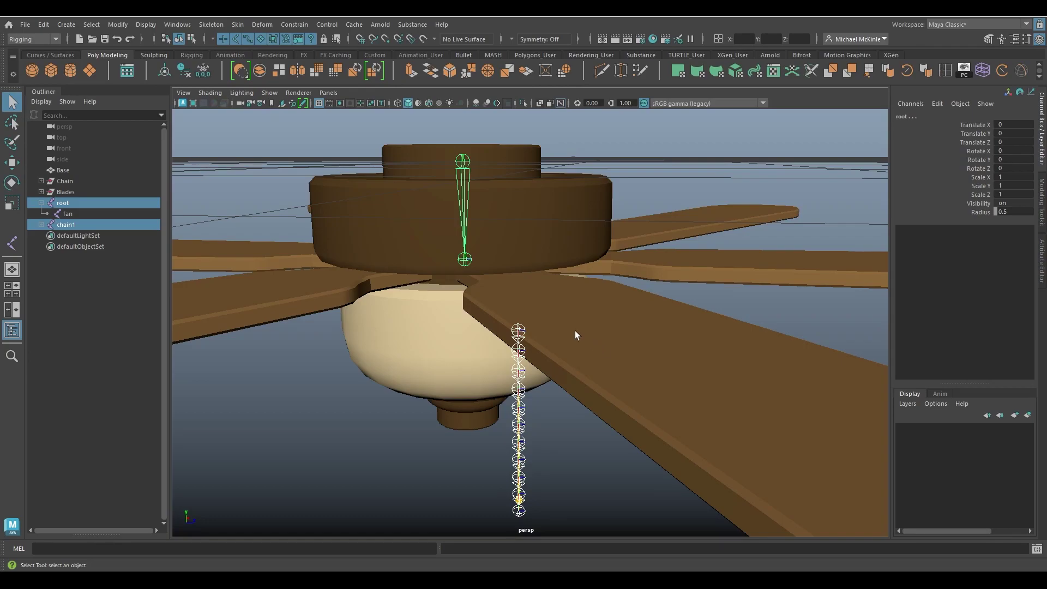
Step: Parent chain1 under the root joint, beside the fan joint
{"action": "key", "text": "p"}
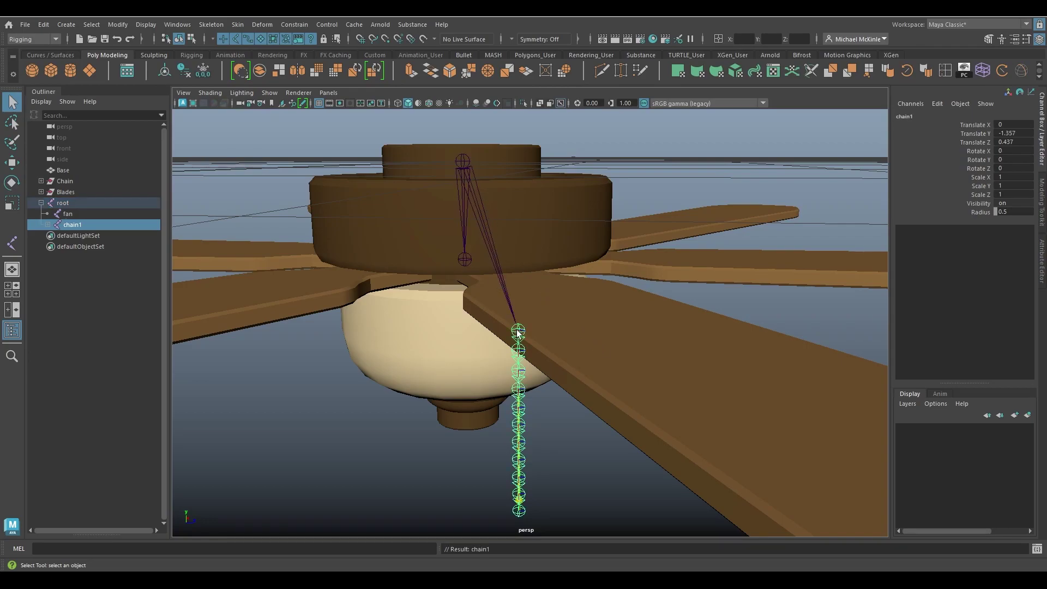
{"action": "left_click_drag", "start_coordinate": [516, 330], "coordinate": [476, 157], "text": "alt"}
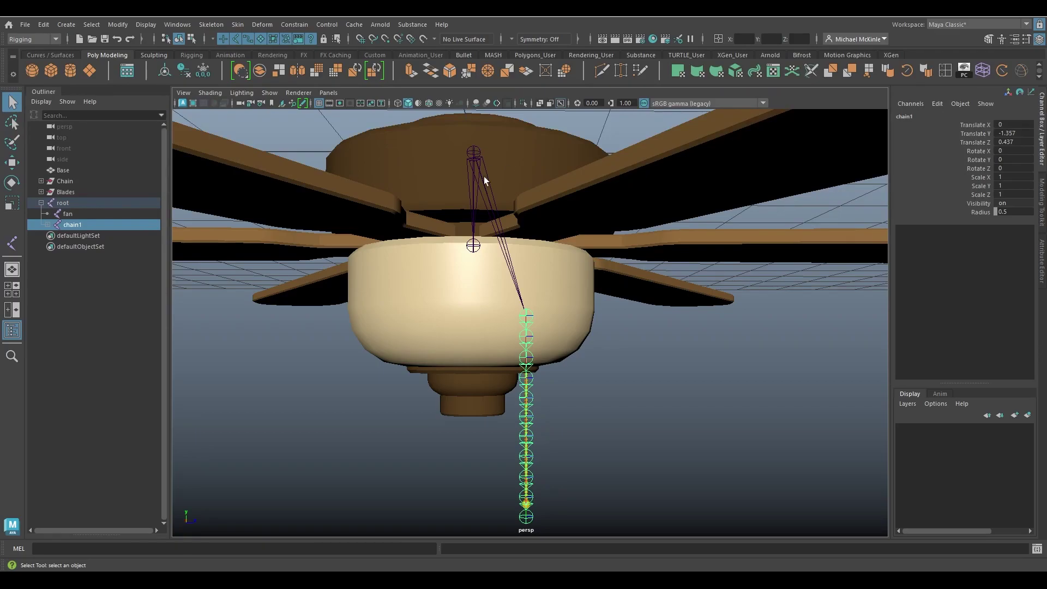
{"action": "left_click_drag", "start_coordinate": [646, 352], "coordinate": [646, 316], "text": "alt"}
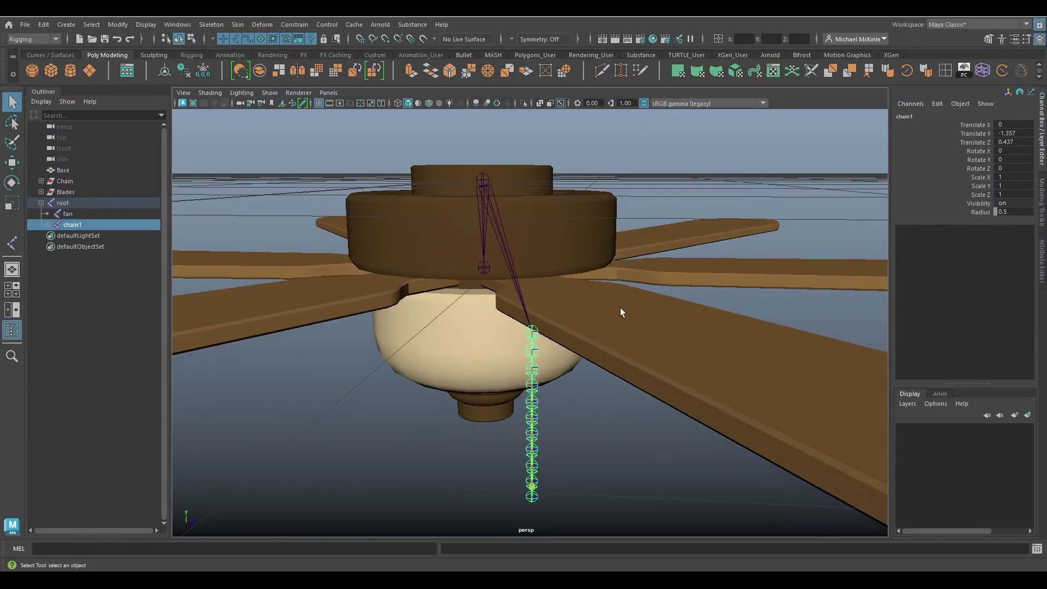
{"action": "mouse_move", "coordinate": [587, 345]}
{"action": "left_mouse_down", "text": "alt"}
{"action": "mouse_move", "coordinate": [604, 335]}
{"action": "mouse_move", "coordinate": [603, 343]}
{"action": "left_mouse_up", "text": "alt"}
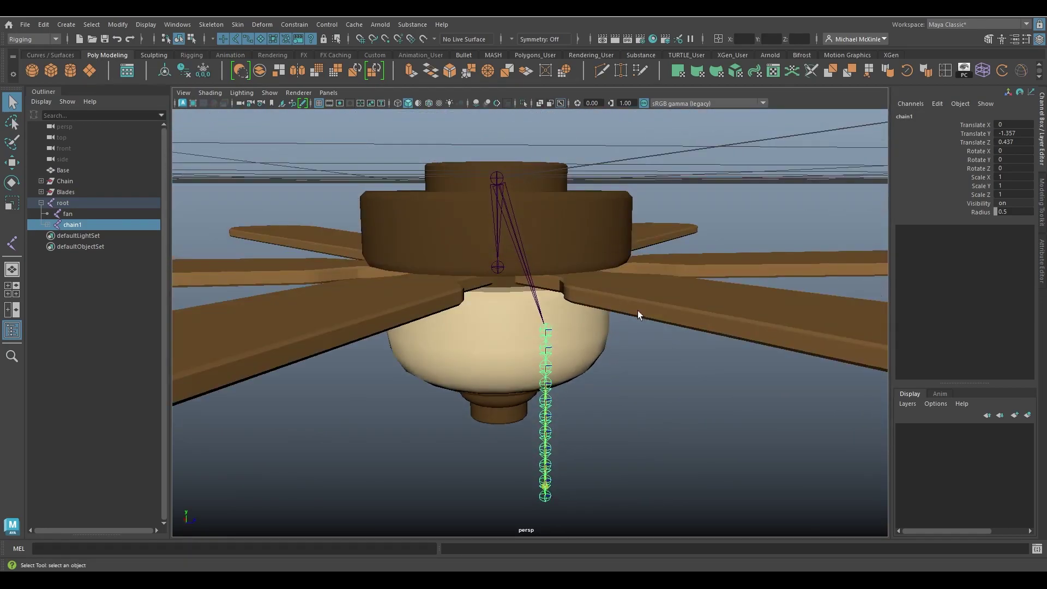
Step: Select the Base mesh of the fan
{"action": "left_click", "coordinate": [609, 240]}
{"action": "left_click_drag", "start_coordinate": [591, 267], "coordinate": [595, 234], "text": "alt"}
{"action": "middle_click_drag", "start_coordinate": [594, 235], "coordinate": [637, 268], "text": "alt"}
{"action": "right_click_drag", "start_coordinate": [637, 268], "coordinate": [680, 280], "text": "alt"}
{"action": "left_click_drag", "start_coordinate": [680, 279], "coordinate": [683, 302], "text": "alt"}
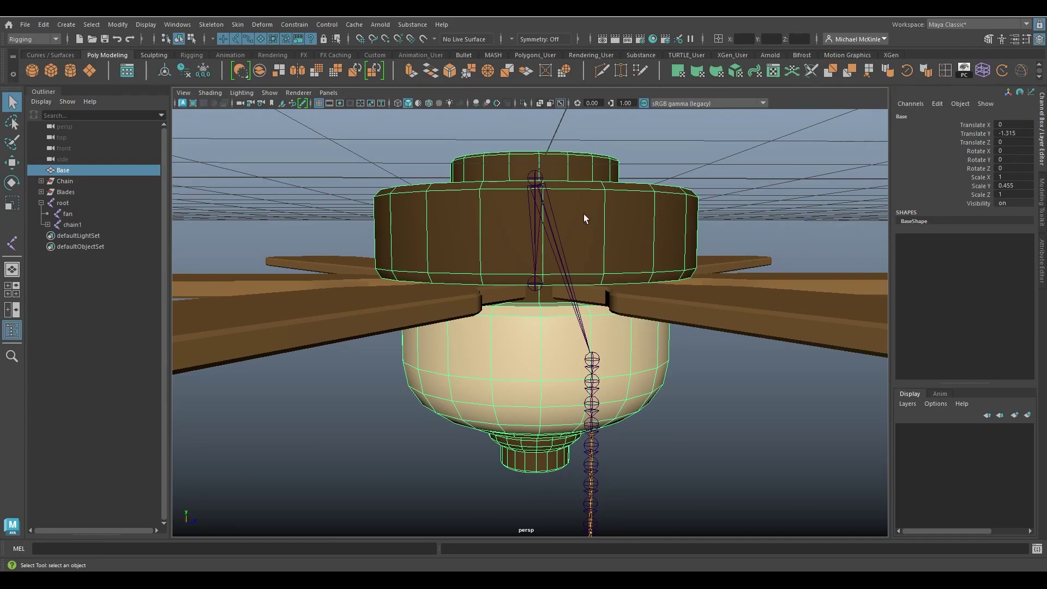
Step: Parent the Base mesh under the root joint
{"action": "left_click", "coordinate": [534, 181], "text": "shift"}
{"action": "left_click_drag", "start_coordinate": [636, 257], "coordinate": [639, 261], "text": "alt"}
{"action": "key", "text": "p"}
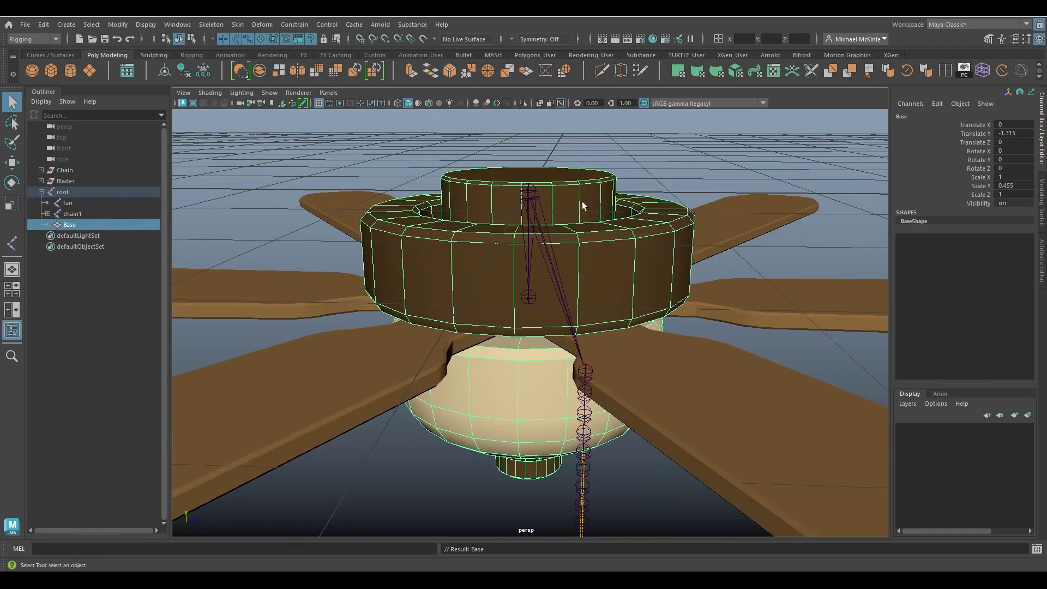
{"action": "left_click", "coordinate": [529, 195]}
{"action": "mouse_move", "coordinate": [592, 288]}
{"action": "left_mouse_down", "text": "alt"}
{"action": "mouse_move", "coordinate": [598, 274]}
{"action": "mouse_move", "coordinate": [601, 292]}
{"action": "left_mouse_up", "text": "alt"}
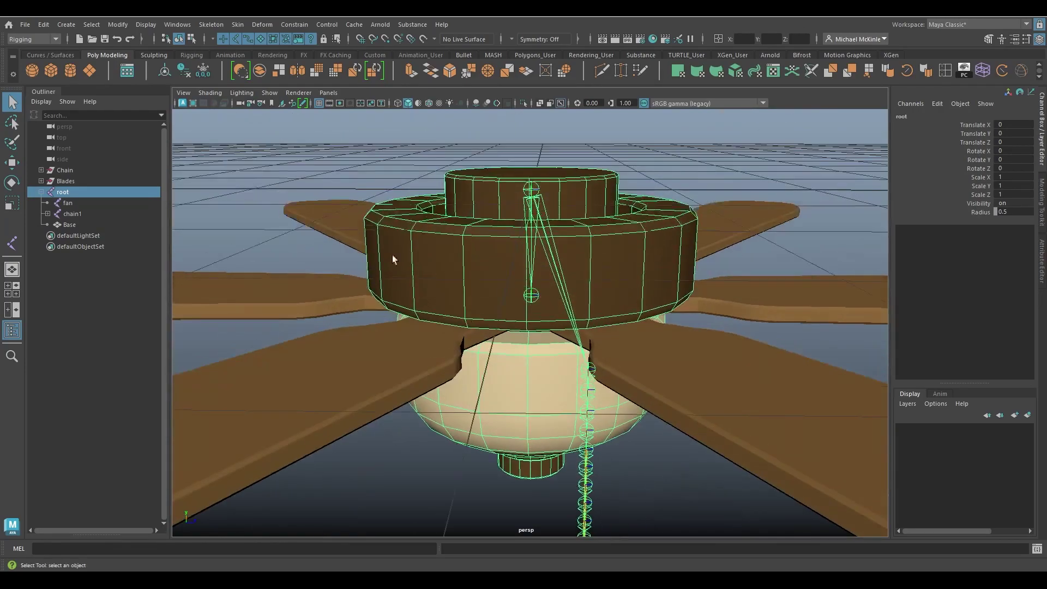
Step: Parent the Blades group under the fan joint
{"action": "left_click", "coordinate": [65, 181]}
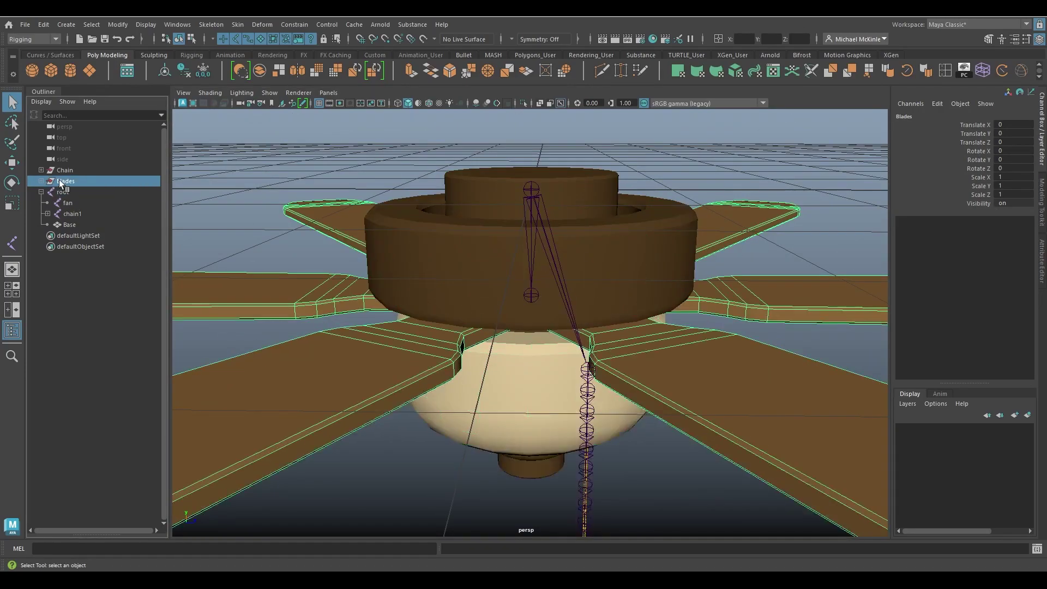
{"action": "right_click_drag", "start_coordinate": [646, 257], "coordinate": [427, 226], "text": "alt"}
{"action": "left_click_drag", "start_coordinate": [649, 349], "coordinate": [656, 281], "text": "alt"}
{"action": "right_click_drag", "start_coordinate": [657, 281], "coordinate": [727, 342], "text": "alt"}
{"action": "middle_click_drag", "start_coordinate": [509, 246], "coordinate": [508, 273], "text": "alt"}
{"action": "left_click_drag", "start_coordinate": [508, 272], "coordinate": [515, 324], "text": "alt"}
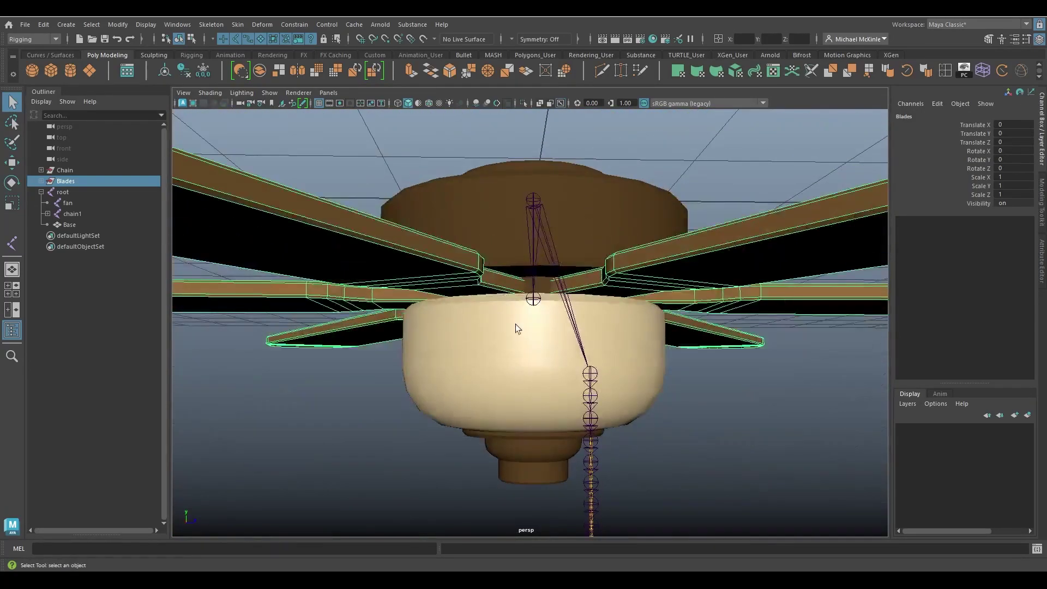
{"action": "left_click", "coordinate": [534, 299], "text": "shift"}
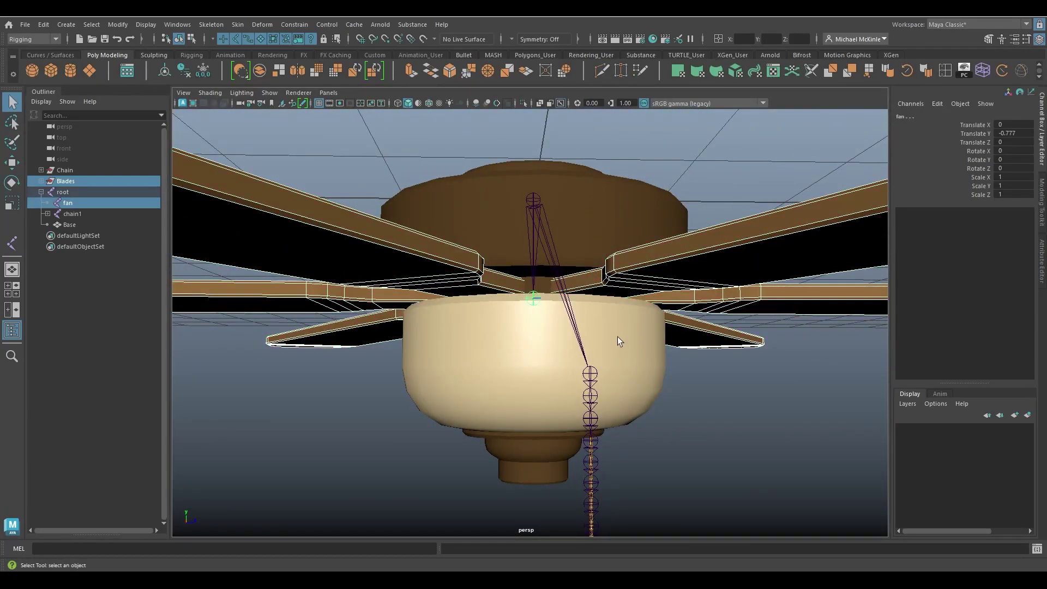
{"action": "key", "text": "p"}
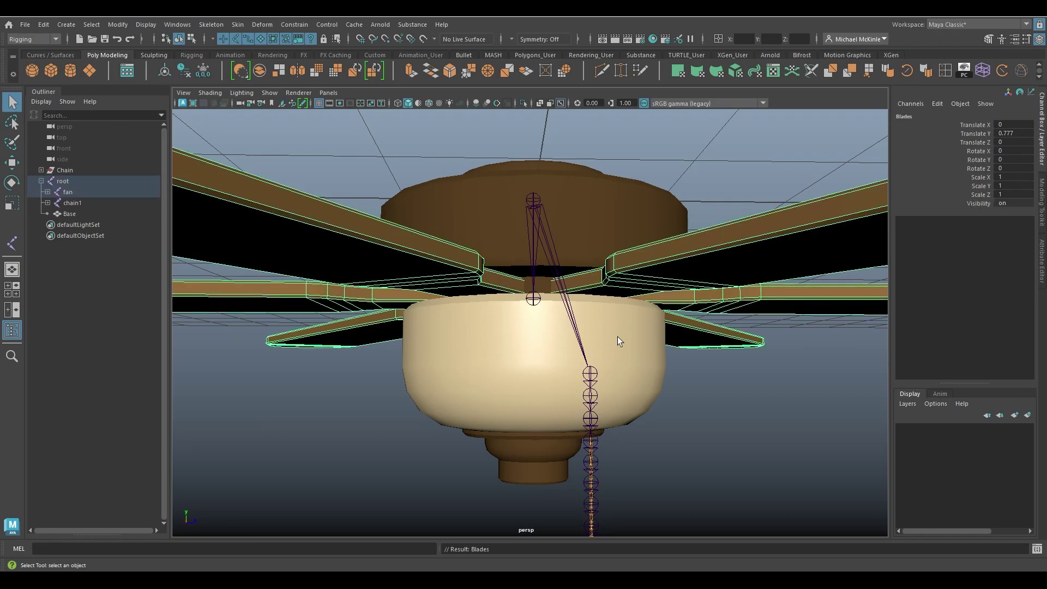
Step: Test-spin the fan joint to confirm the blades follow, then undo
{"action": "left_click", "coordinate": [90, 192]}
{"action": "left_click_drag", "start_coordinate": [732, 341], "coordinate": [729, 366], "text": "alt"}
{"action": "key", "text": "e"}
{"action": "left_click_drag", "start_coordinate": [564, 344], "coordinate": [584, 361]}
{"action": "key", "text": "ctrl+z"}
Step: Inspect the chain beneath the fan and select the Chain group
{"action": "left_click_drag", "start_coordinate": [713, 391], "coordinate": [687, 343], "text": "alt"}
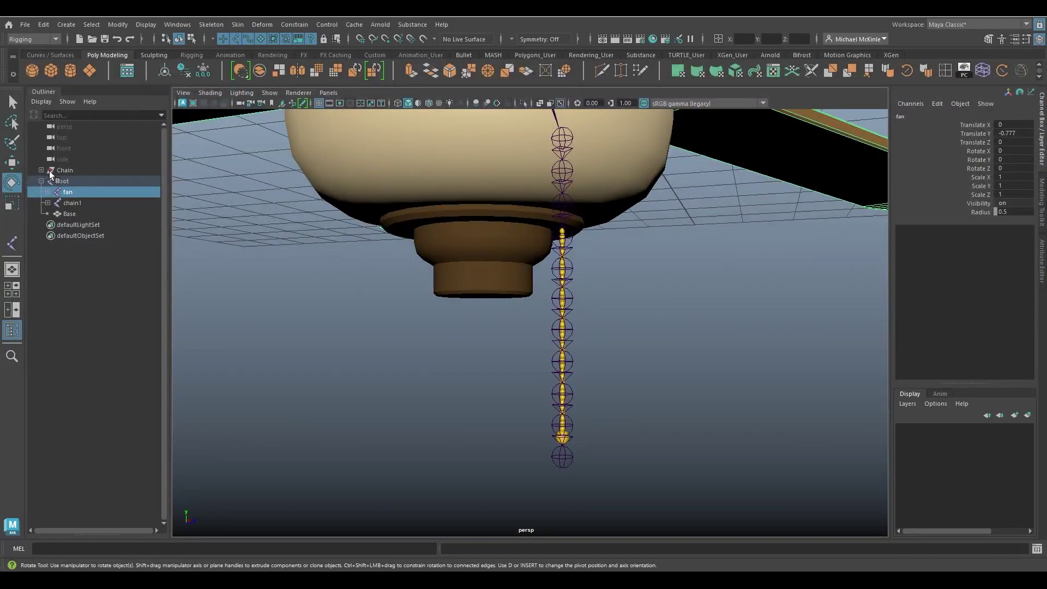
{"action": "left_click_drag", "start_coordinate": [619, 287], "coordinate": [624, 312], "text": "alt"}
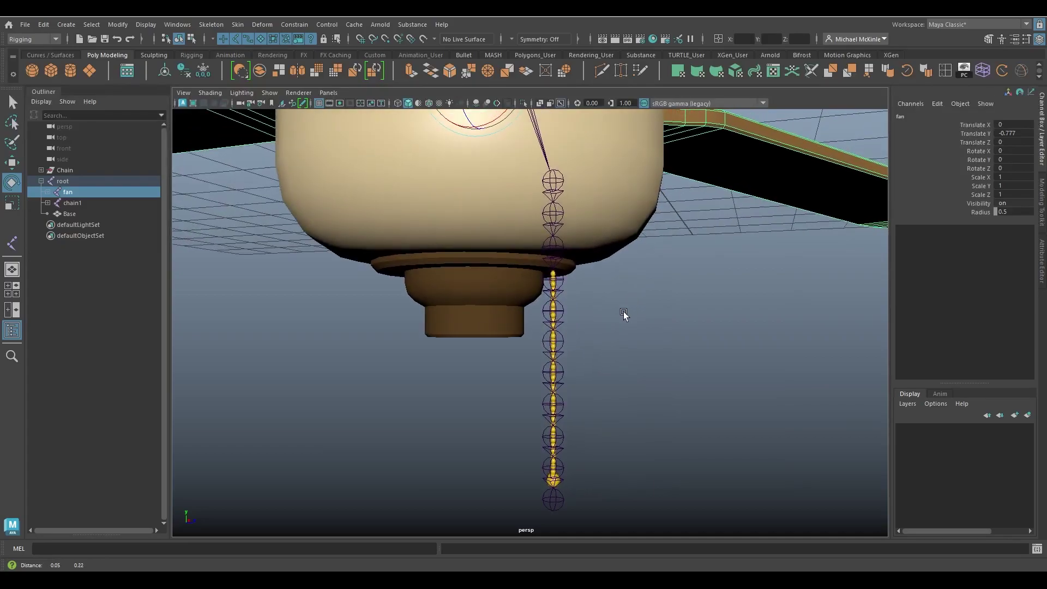
{"action": "right_click_drag", "start_coordinate": [623, 312], "coordinate": [718, 348], "text": "alt"}
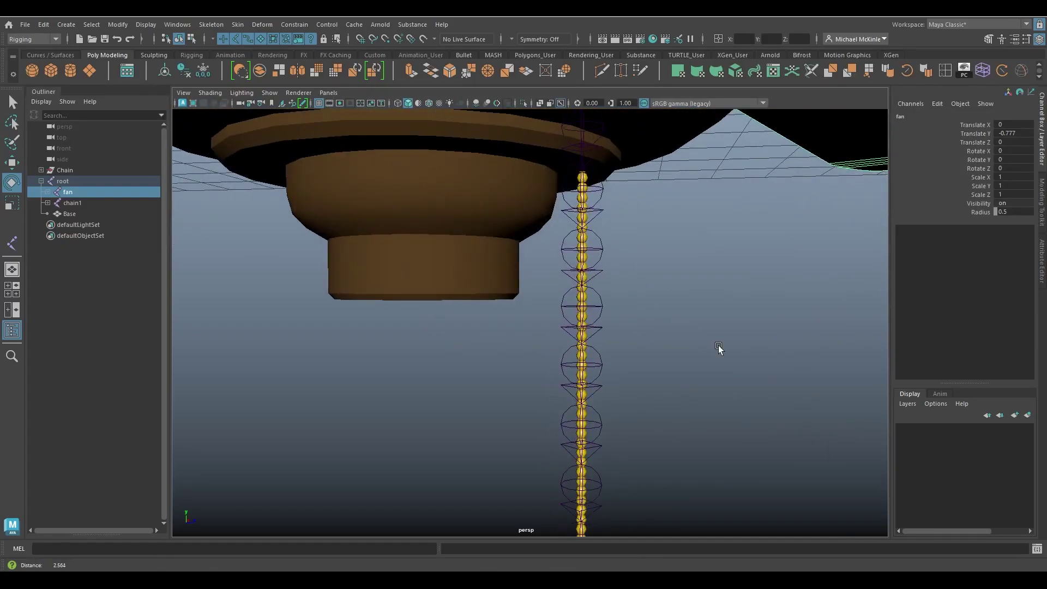
{"action": "middle_click_drag", "start_coordinate": [586, 240], "coordinate": [562, 294], "text": "alt"}
{"action": "right_click_drag", "start_coordinate": [562, 294], "coordinate": [694, 329], "text": "alt"}
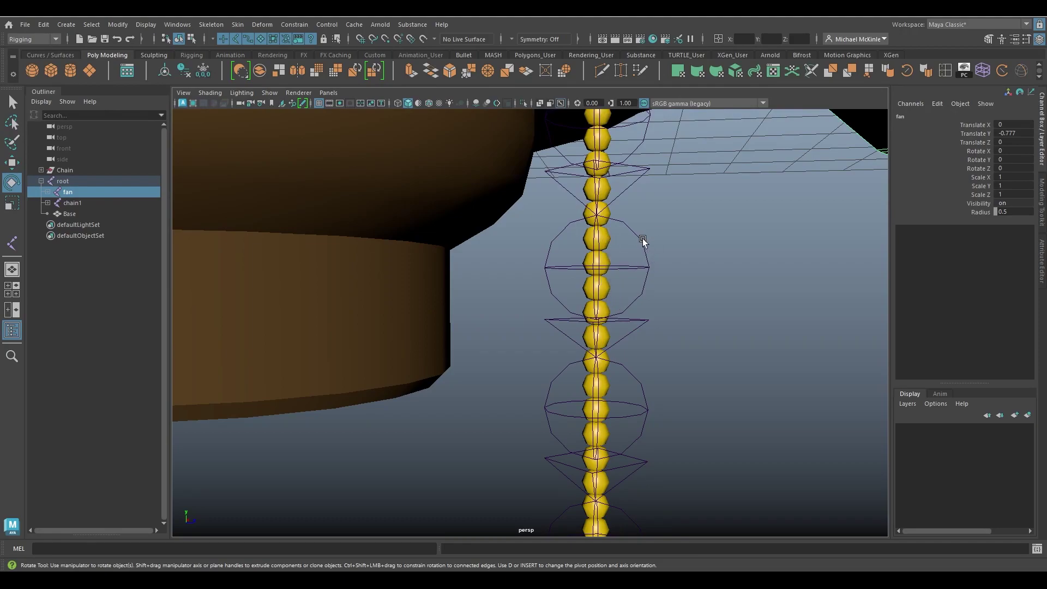
{"action": "right_click_drag", "start_coordinate": [771, 317], "coordinate": [579, 298], "text": "alt"}
{"action": "middle_click_drag", "start_coordinate": [604, 316], "coordinate": [591, 305], "text": "alt"}
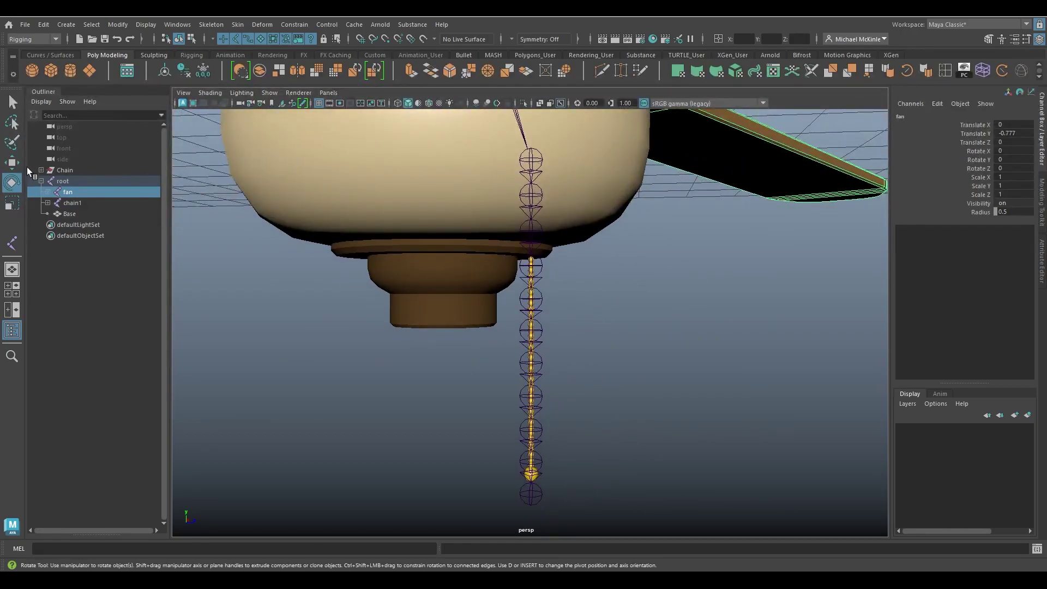
{"action": "left_click_drag", "start_coordinate": [629, 311], "coordinate": [598, 313], "text": "alt"}
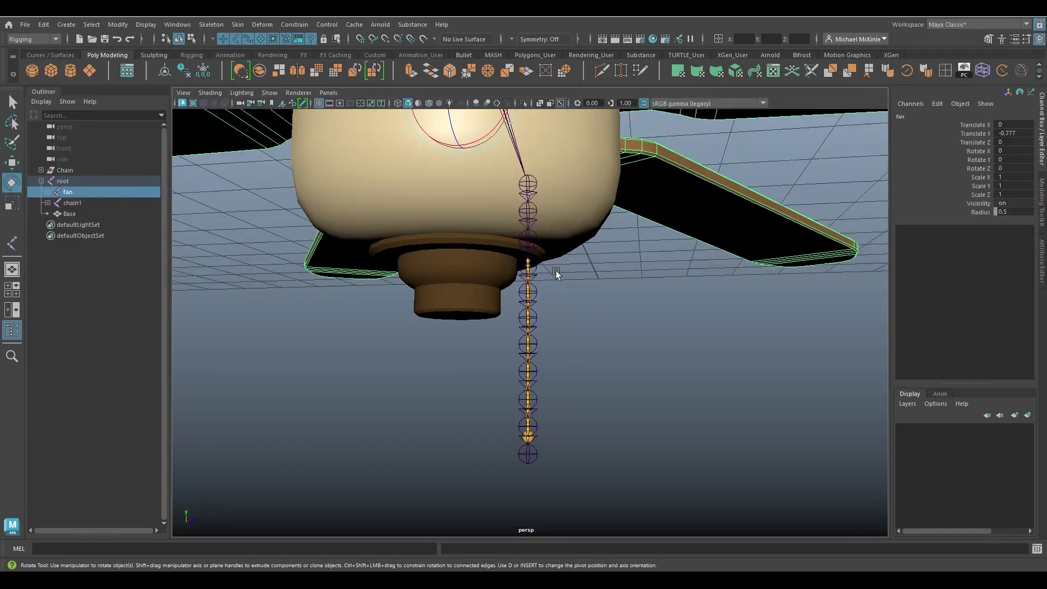
{"action": "left_click", "coordinate": [61, 171]}
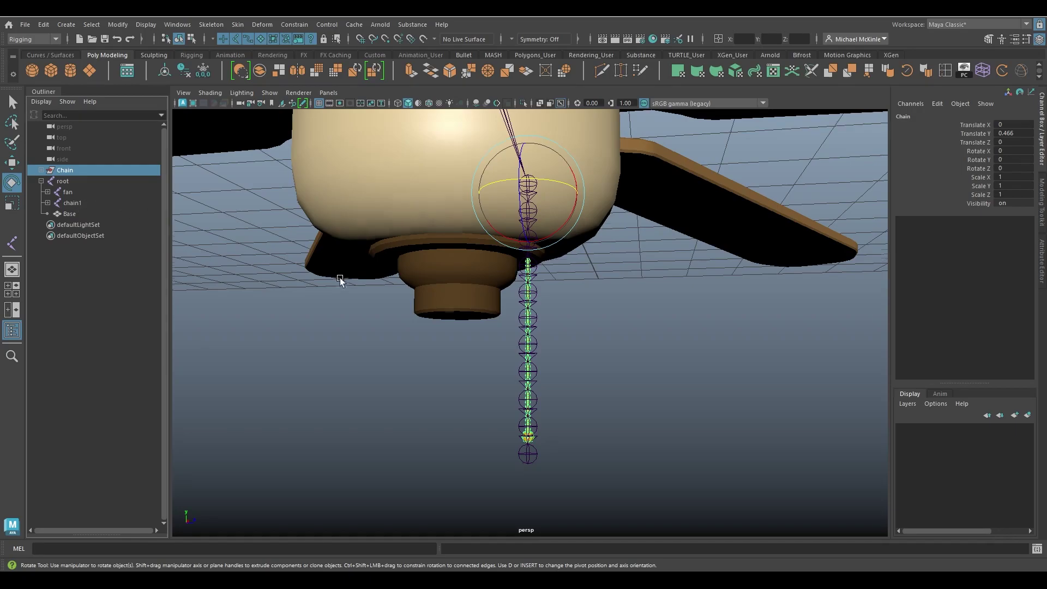
Step: Frame the Chain group and select spheres pSphere2 through pSphere5 plus chain1
{"action": "key", "text": "f"}
{"action": "left_click", "coordinate": [40, 170]}
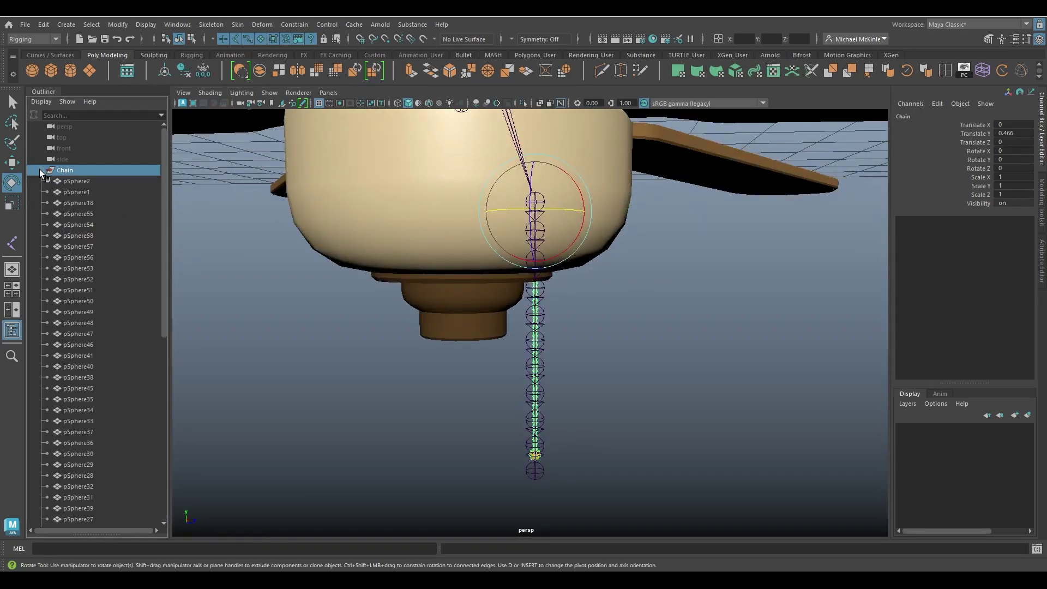
{"action": "left_click", "coordinate": [89, 180]}
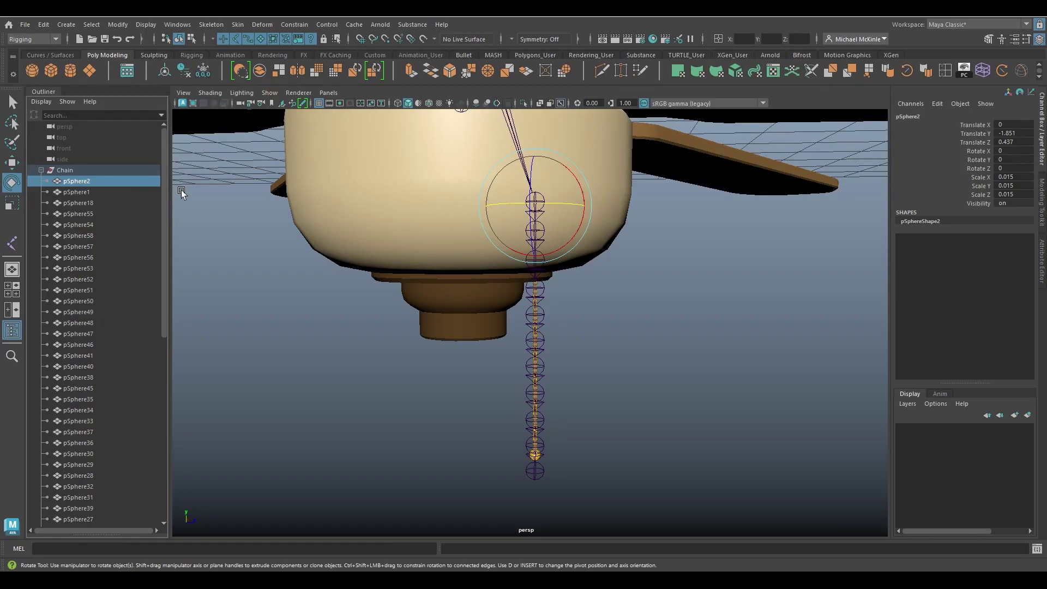
{"action": "left_click_drag", "start_coordinate": [163, 169], "coordinate": [149, 364]}
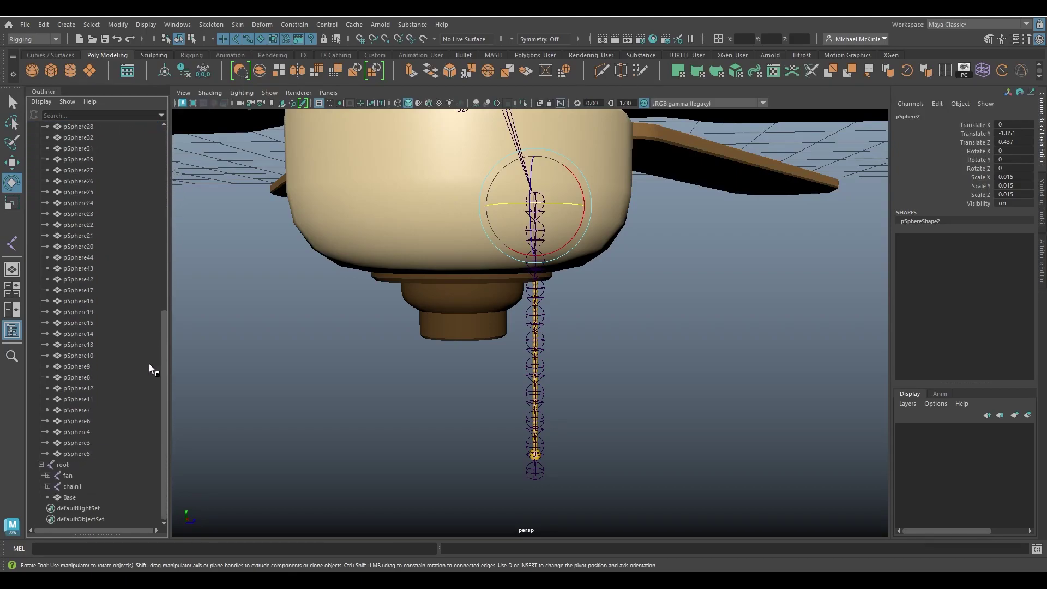
{"action": "left_click", "coordinate": [82, 453], "text": "shift"}
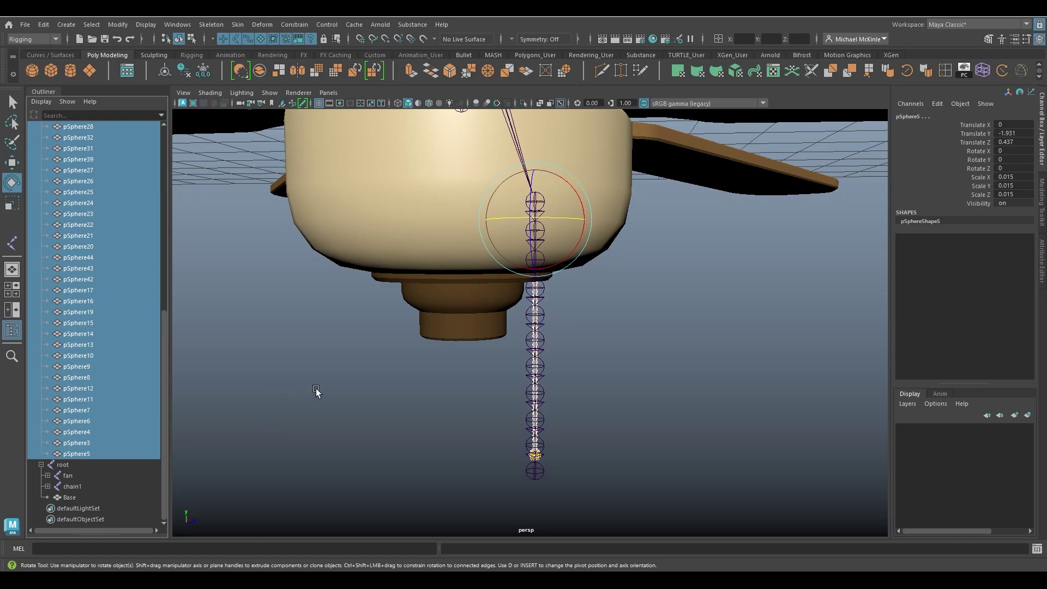
{"action": "left_click", "coordinate": [74, 487], "text": "ctrl"}
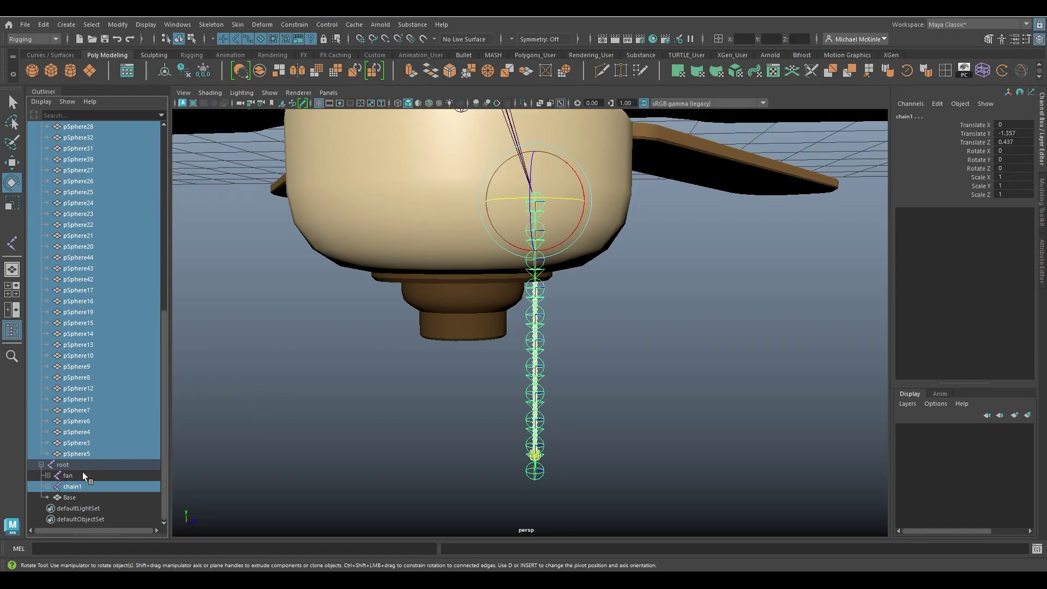
Step: Reselect all chain spheres pSphere2–pSphere5 together with the chain1 joint
{"action": "left_click_drag", "start_coordinate": [578, 403], "coordinate": [628, 393], "text": "alt"}
{"action": "scroll", "coordinate": [628, 393], "scroll_direction": "down", "scroll_amount": 3}
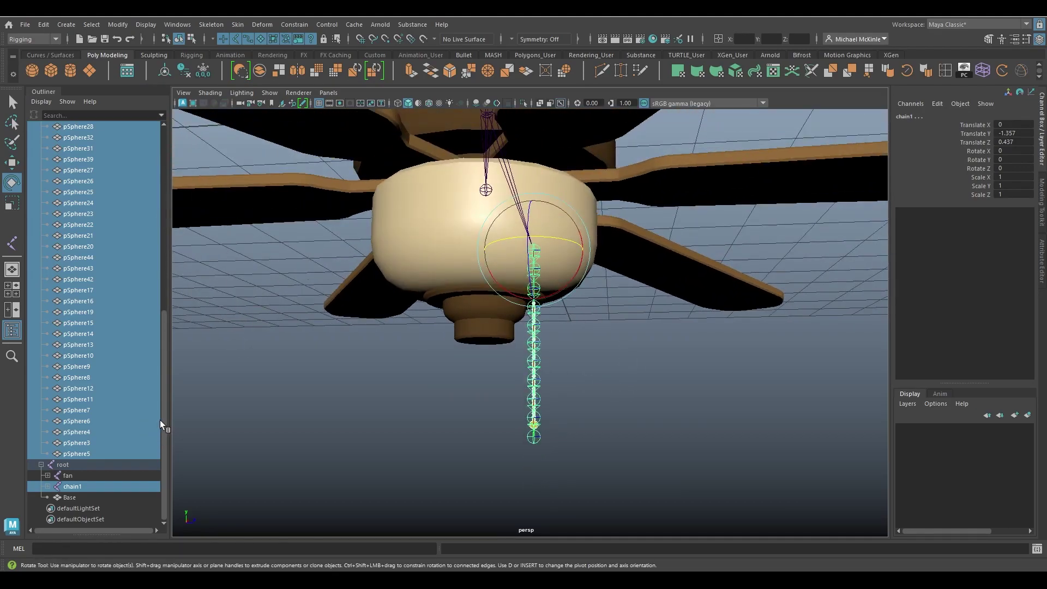
{"action": "left_click_drag", "start_coordinate": [163, 423], "coordinate": [164, 225]}
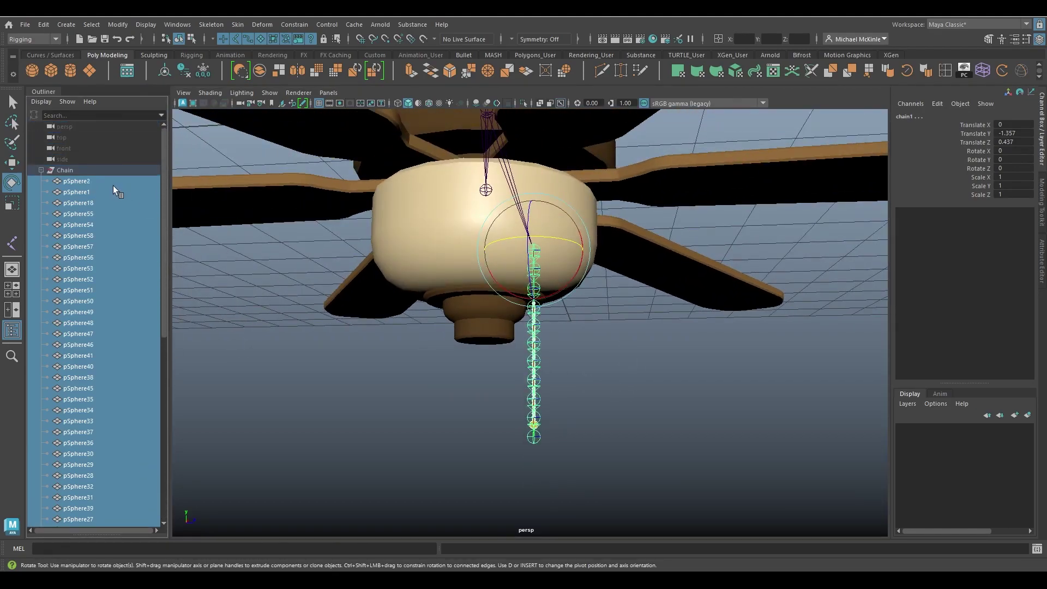
{"action": "left_click", "coordinate": [80, 181]}
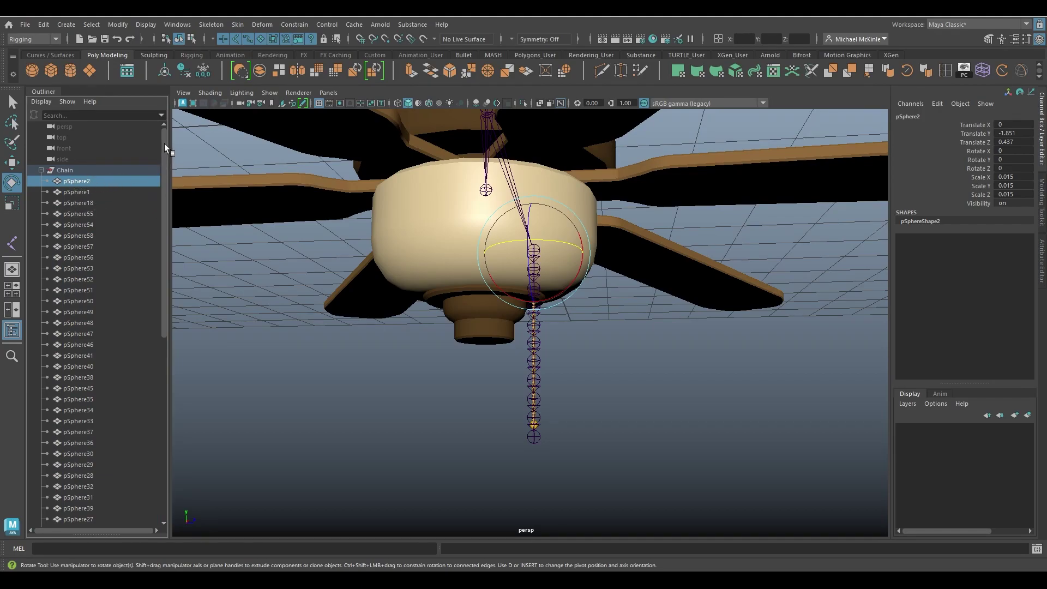
{"action": "left_click_drag", "start_coordinate": [165, 143], "coordinate": [133, 430]}
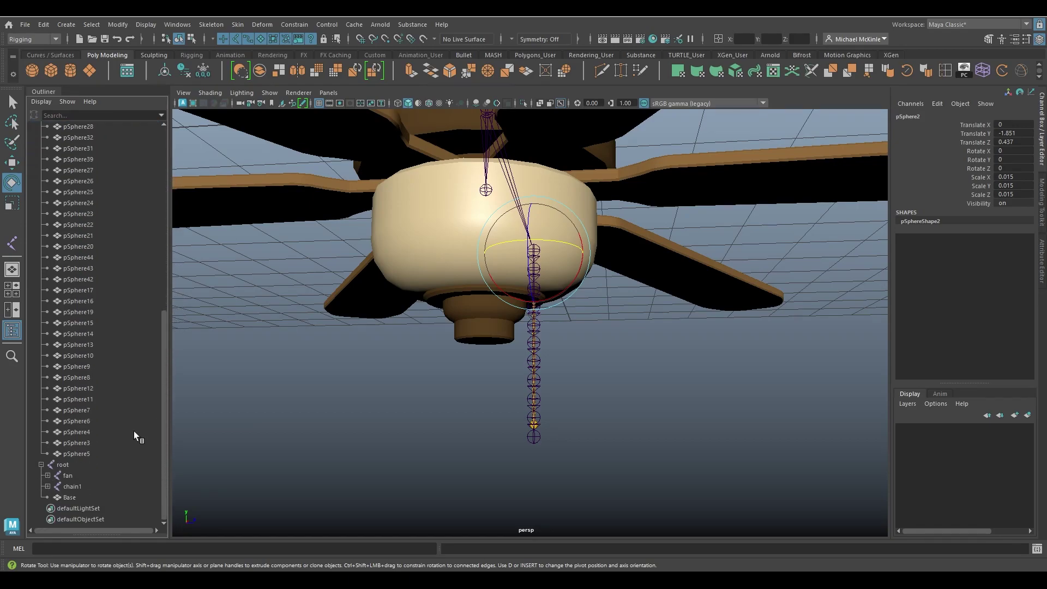
{"action": "left_click", "coordinate": [82, 454], "text": "shift"}
{"action": "left_click", "coordinate": [79, 486], "text": "ctrl"}
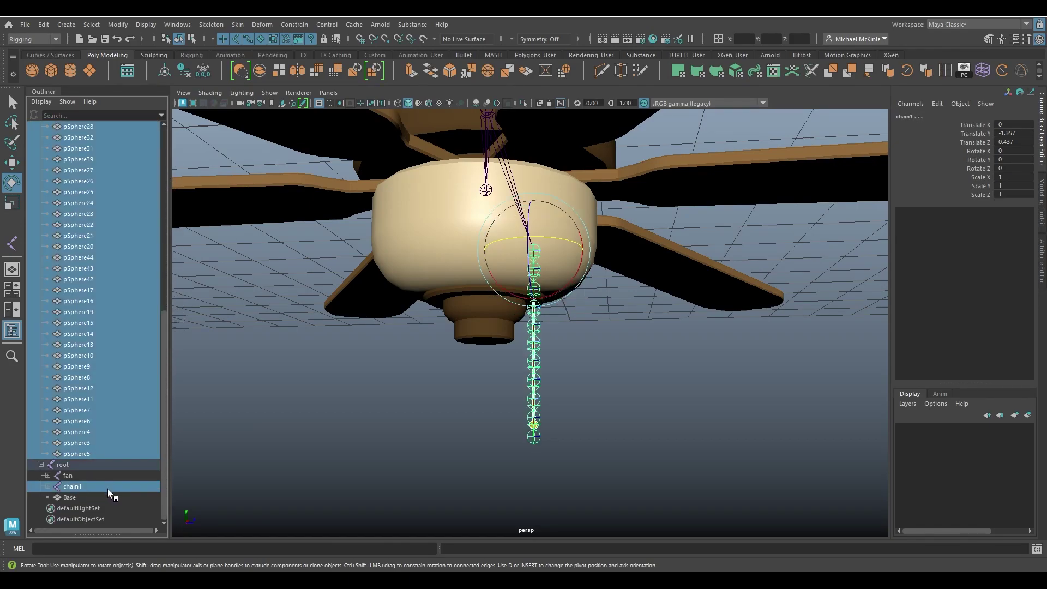
Step: Switch the viewport to wireframe and frame the chain joints
{"action": "mouse_move", "coordinate": [405, 405]}
{"action": "left_mouse_down", "text": "alt"}
{"action": "mouse_move", "coordinate": [401, 417]}
{"action": "mouse_move", "coordinate": [407, 409]}
{"action": "left_mouse_up", "text": "alt"}
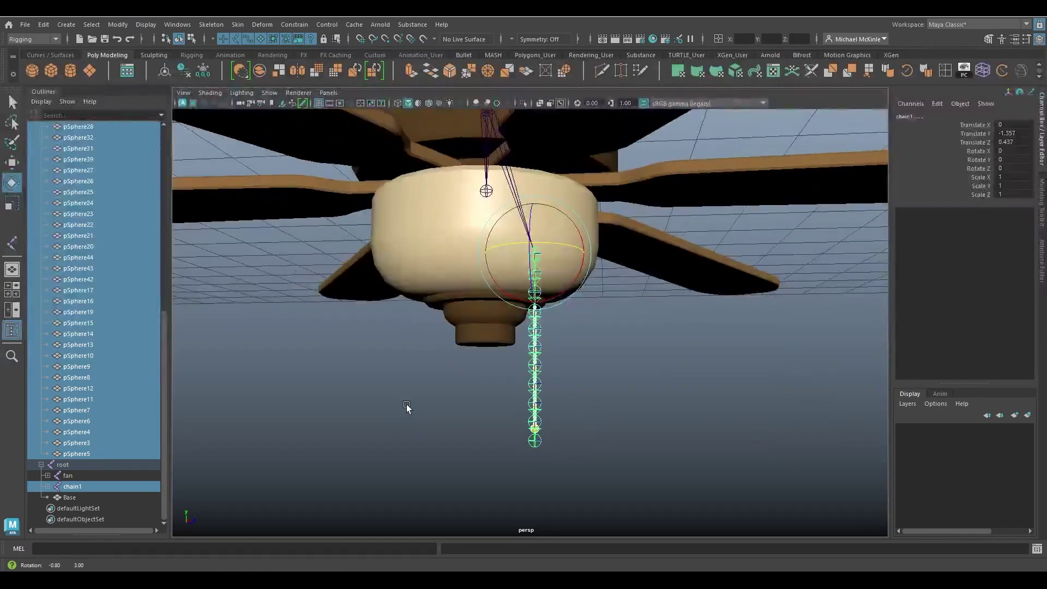
{"action": "key", "text": "q"}
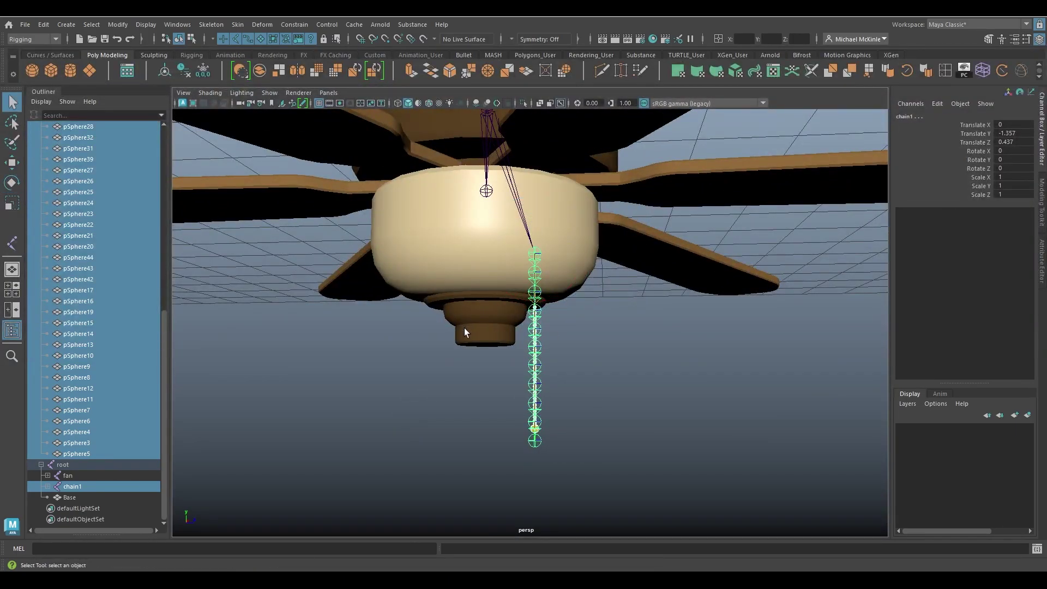
{"action": "left_click_drag", "start_coordinate": [464, 328], "coordinate": [458, 349], "text": "alt"}
{"action": "key", "text": "4"}
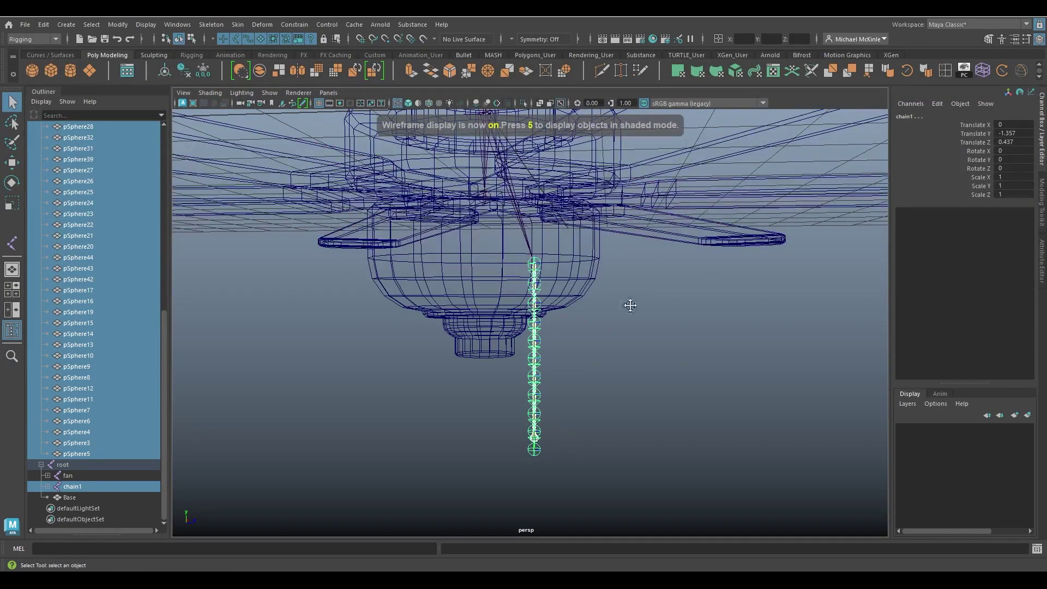
{"action": "left_click_drag", "start_coordinate": [629, 304], "coordinate": [566, 319], "text": "alt"}
{"action": "right_click_drag", "start_coordinate": [566, 319], "coordinate": [662, 351], "text": "alt"}
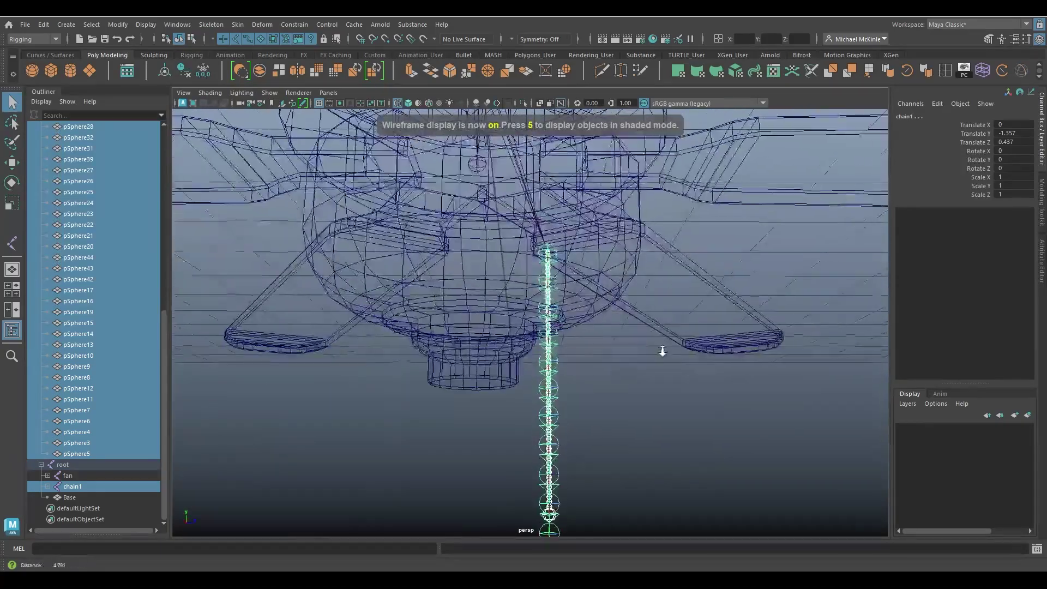
{"action": "left_click_drag", "start_coordinate": [661, 350], "coordinate": [633, 357], "text": "alt"}
{"action": "middle_click_drag", "start_coordinate": [633, 358], "coordinate": [616, 320], "text": "alt"}
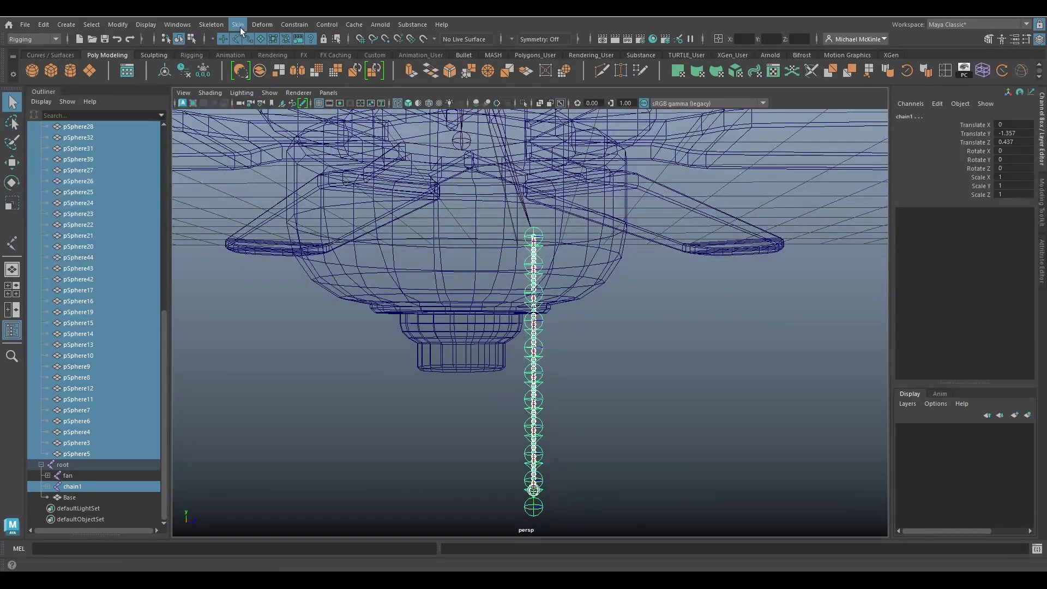
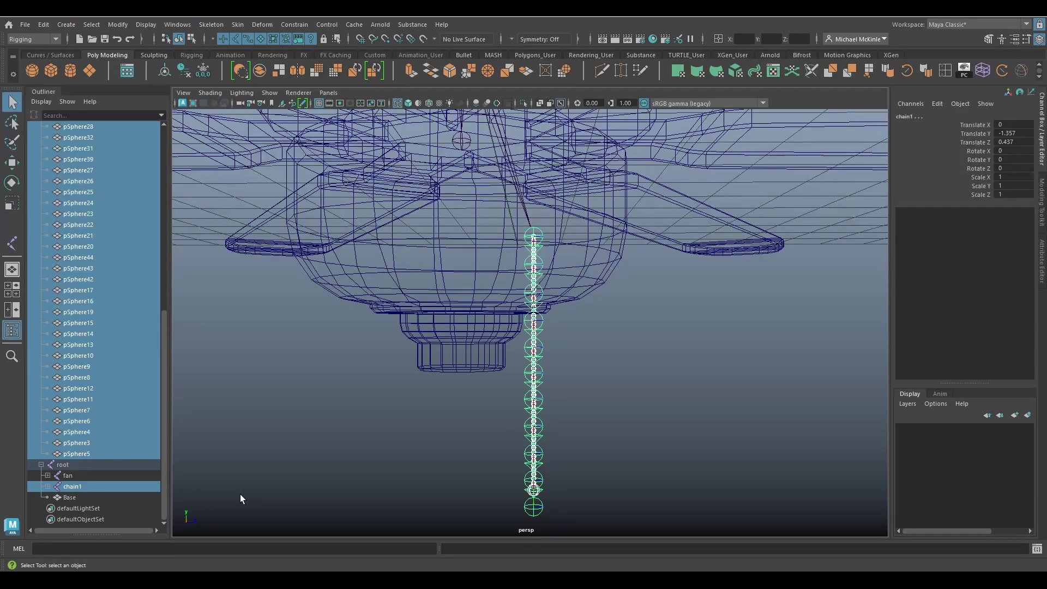
Step: Open the Bind Skin Options dialog from the Skin menu
{"action": "left_click", "coordinate": [238, 28]}
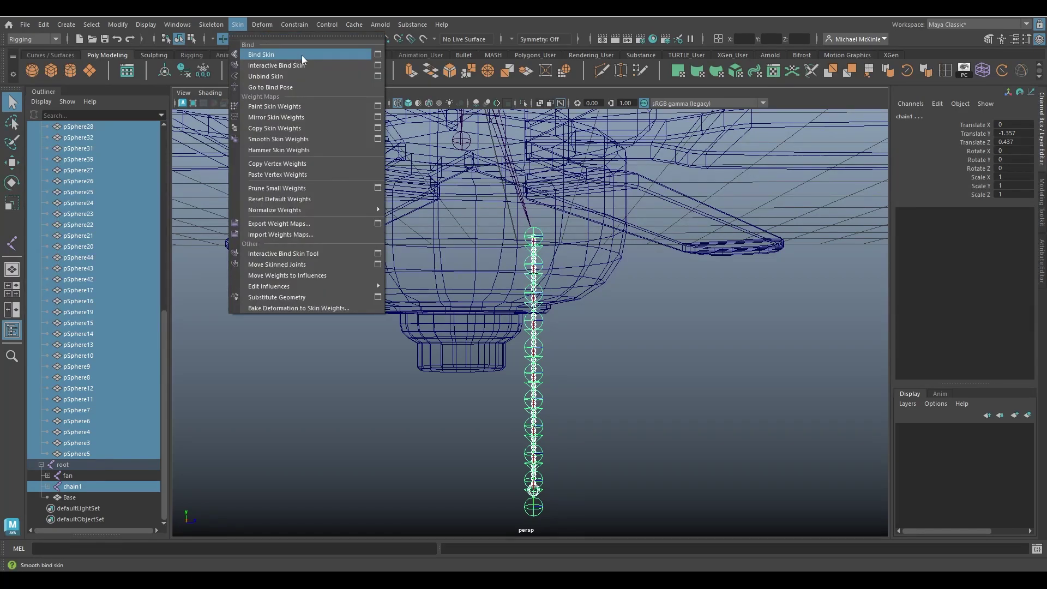
{"action": "left_click", "coordinate": [379, 54]}
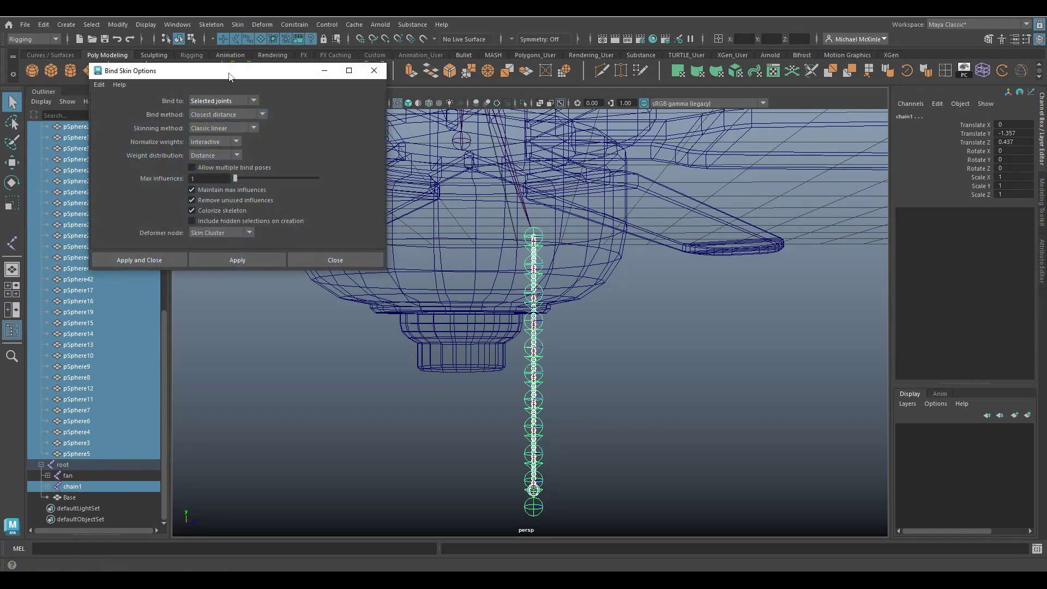
Step: Reset Bind Skin settings, set Max influences to 2, and bind to the joint hierarchy
{"action": "left_click_drag", "start_coordinate": [229, 76], "coordinate": [300, 137]}
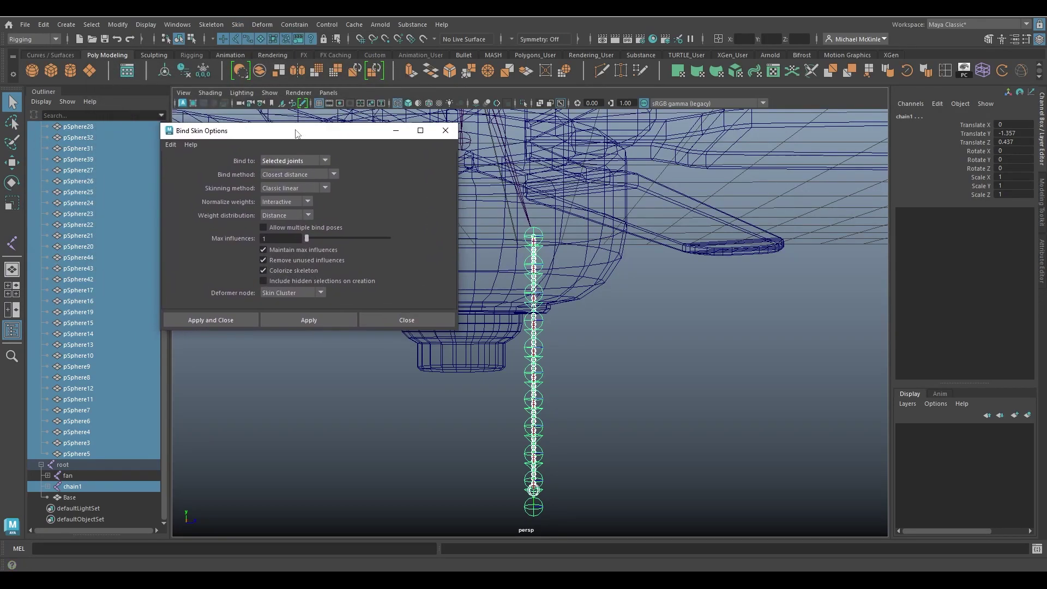
{"action": "left_click", "coordinate": [171, 145]}
{"action": "left_click", "coordinate": [188, 168]}
{"action": "left_click_drag", "start_coordinate": [360, 130], "coordinate": [294, 113]}
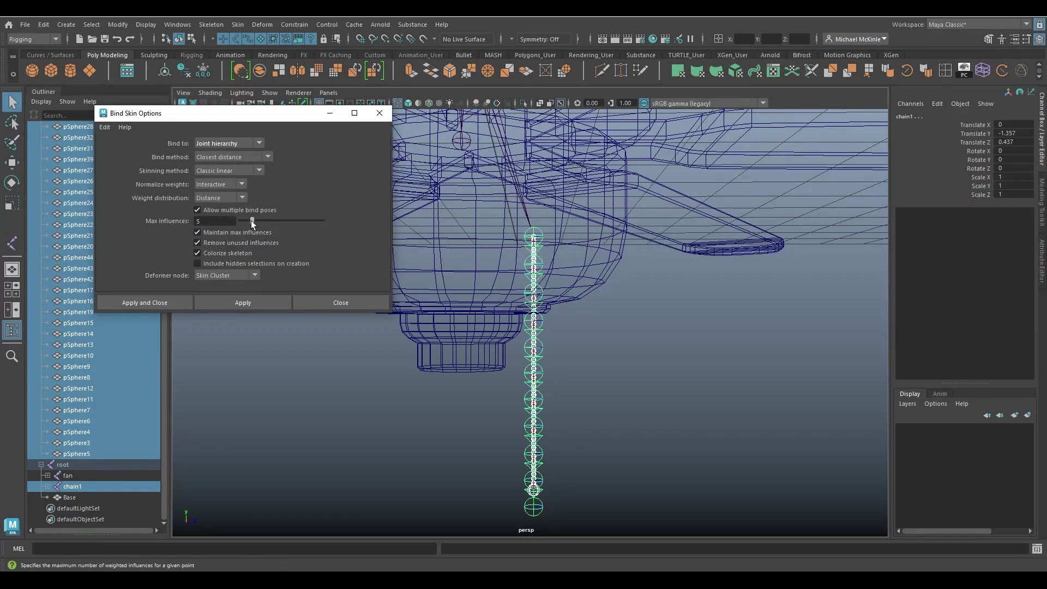
{"action": "left_click_drag", "start_coordinate": [253, 224], "coordinate": [248, 223]}
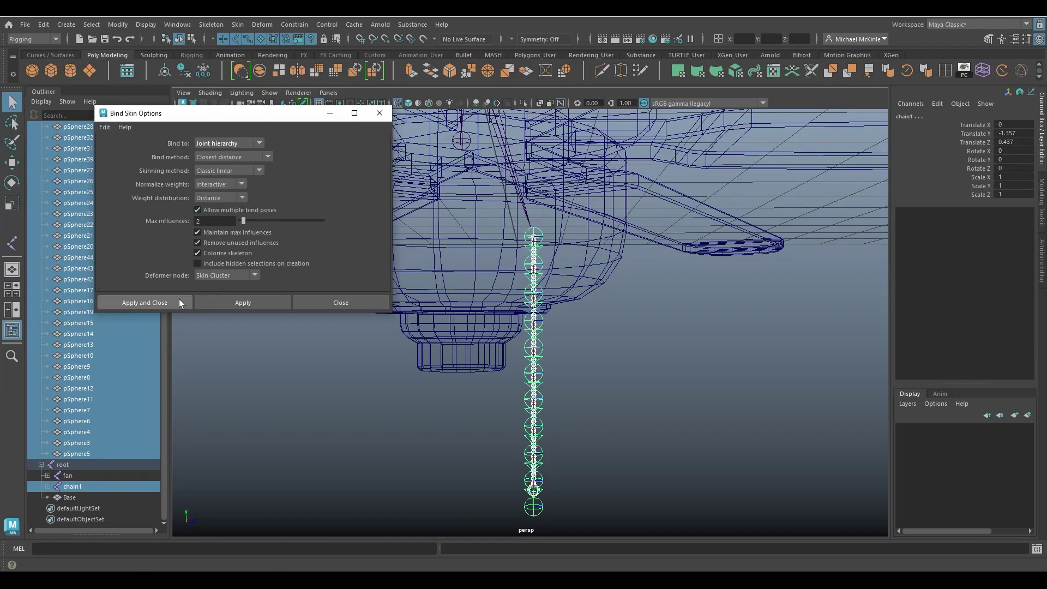
{"action": "left_click", "coordinate": [151, 304]}
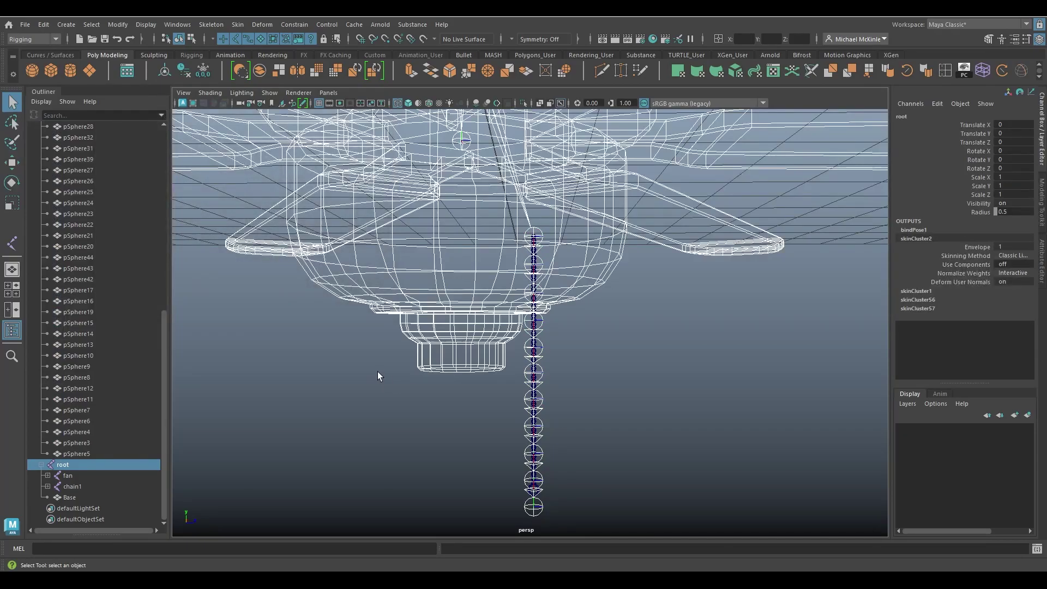
Step: Bend the chain at joint2 with the Rotate tool to test skinning, then undo
{"action": "left_click", "coordinate": [606, 347]}
{"action": "left_click_drag", "start_coordinate": [445, 363], "coordinate": [440, 336], "text": "alt"}
{"action": "right_click_drag", "start_coordinate": [440, 341], "coordinate": [584, 369], "text": "alt"}
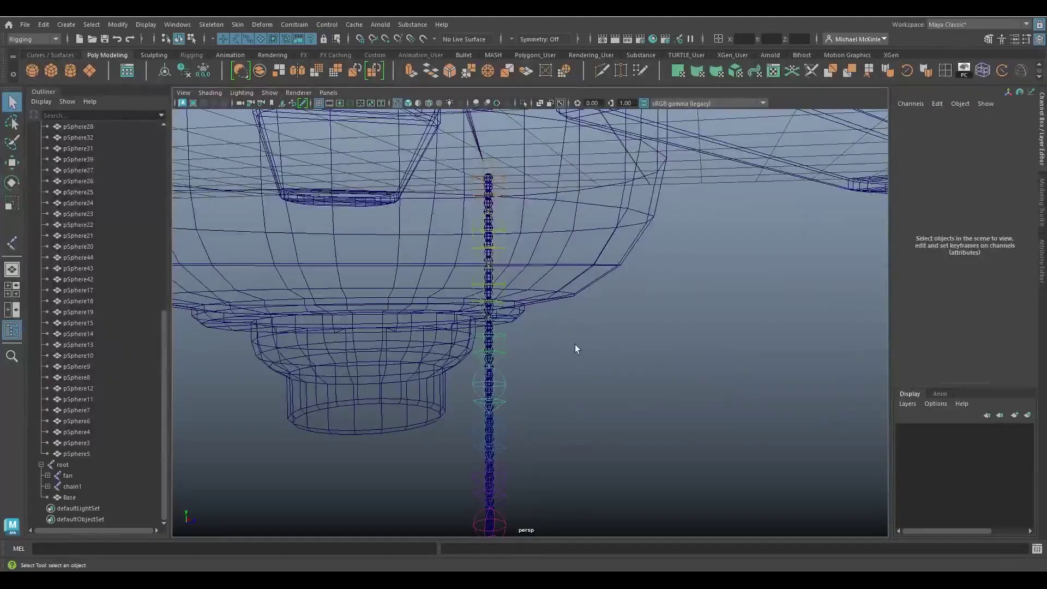
{"action": "middle_click_drag", "start_coordinate": [479, 440], "coordinate": [563, 227], "text": "alt"}
{"action": "middle_click_drag", "start_coordinate": [589, 347], "coordinate": [563, 507], "text": "alt"}
{"action": "scroll", "coordinate": [496, 300], "scroll_direction": "up", "scroll_amount": 4}
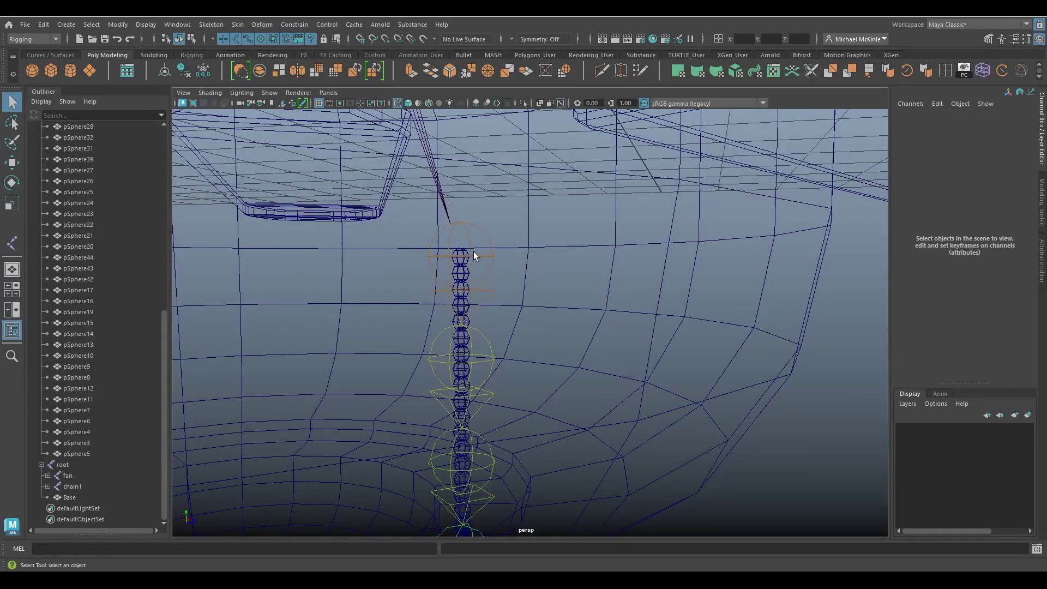
{"action": "left_click", "coordinate": [491, 342]}
{"action": "left_click_drag", "start_coordinate": [570, 358], "coordinate": [578, 316], "text": "alt"}
{"action": "key", "text": "e"}
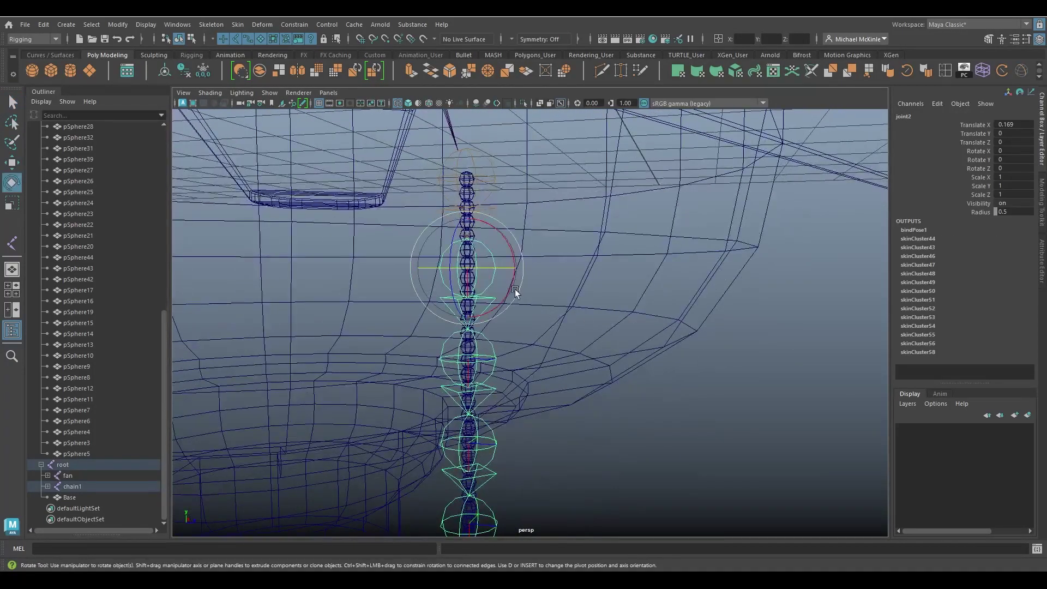
{"action": "left_click_drag", "start_coordinate": [514, 286], "coordinate": [523, 369]}
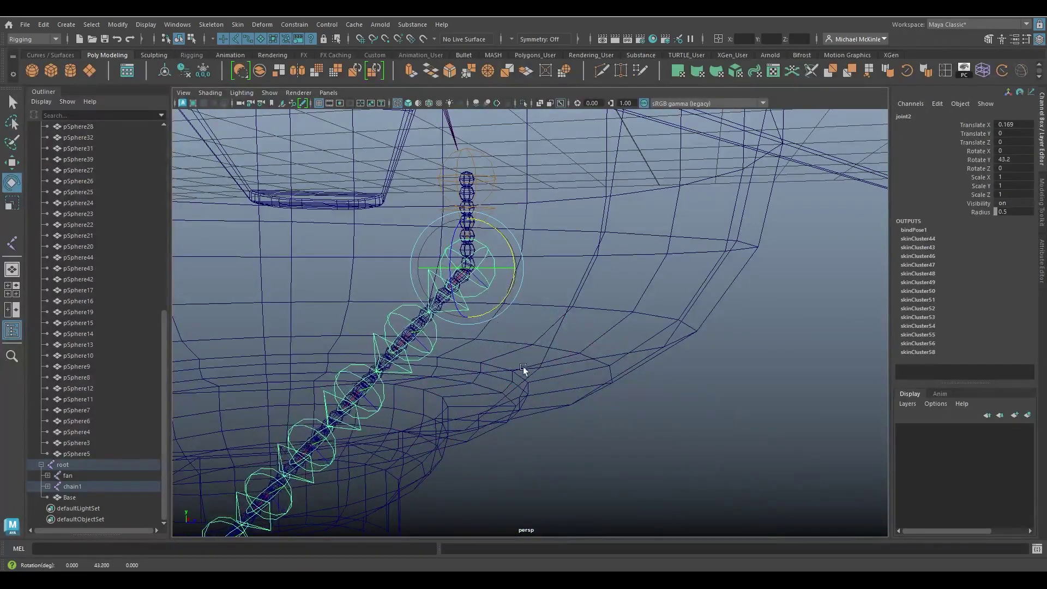
{"action": "mouse_move", "coordinate": [524, 369]}
{"action": "right_mouse_down", "text": "alt"}
{"action": "mouse_move", "coordinate": [528, 347]}
{"action": "mouse_move", "coordinate": [518, 346]}
{"action": "right_mouse_up", "text": "alt"}
{"action": "key", "text": "ctrl+z"}
Step: Switch to shaded display, test-bend joint6, undo it and clear the selection
{"action": "left_click_drag", "start_coordinate": [518, 346], "coordinate": [524, 361], "text": "alt"}
{"action": "middle_click_drag", "start_coordinate": [524, 361], "coordinate": [532, 283], "text": "alt"}
{"action": "key", "text": "5"}
{"action": "left_click", "coordinate": [522, 277]}
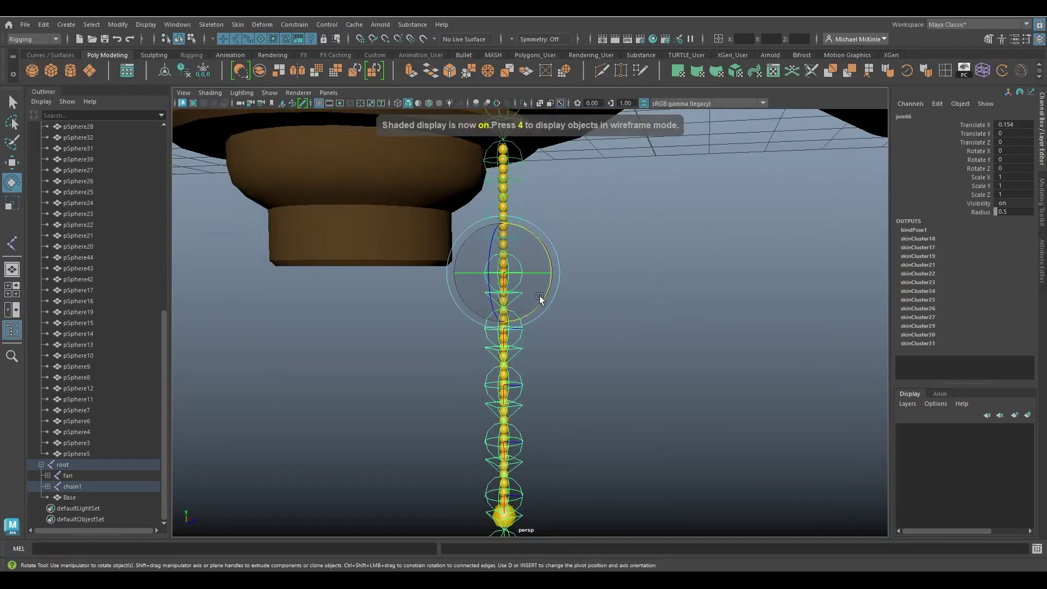
{"action": "left_click_drag", "start_coordinate": [538, 306], "coordinate": [573, 318]}
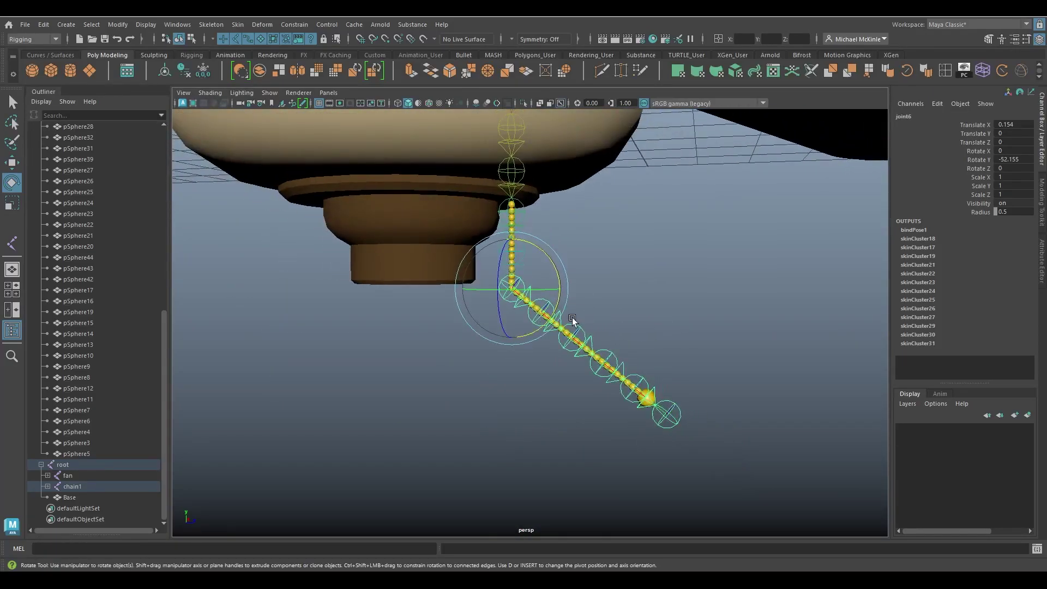
{"action": "key", "text": "ctrl+z"}
{"action": "left_click", "coordinate": [616, 338]}
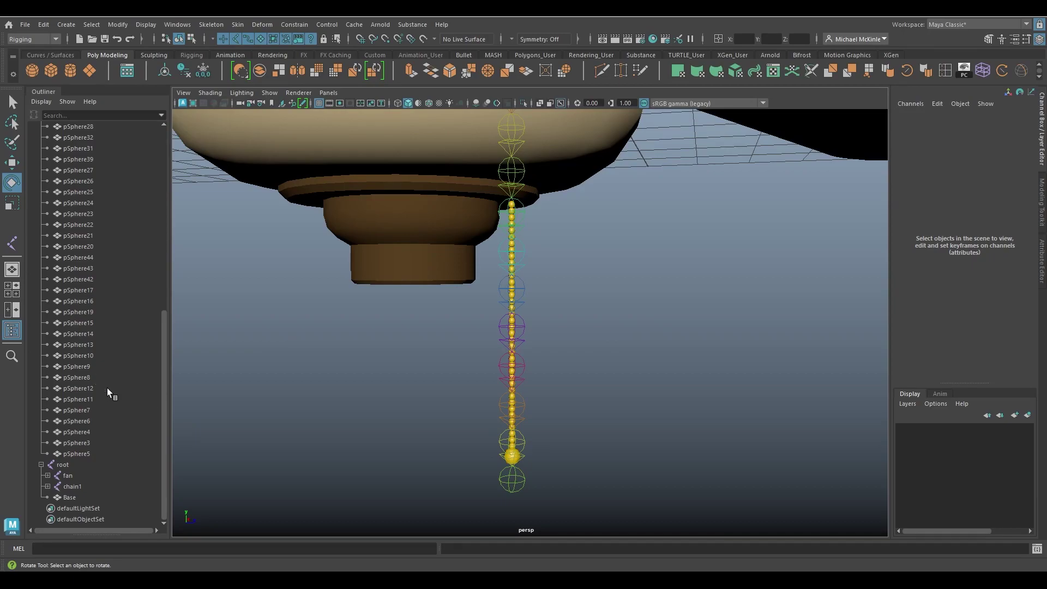
Step: Collapse Chain and expand the chain1 hierarchy in the Outliner, then test-rotate joint7 and undo
{"action": "scroll", "coordinate": [99, 247], "scroll_direction": "up", "scroll_amount": 6}
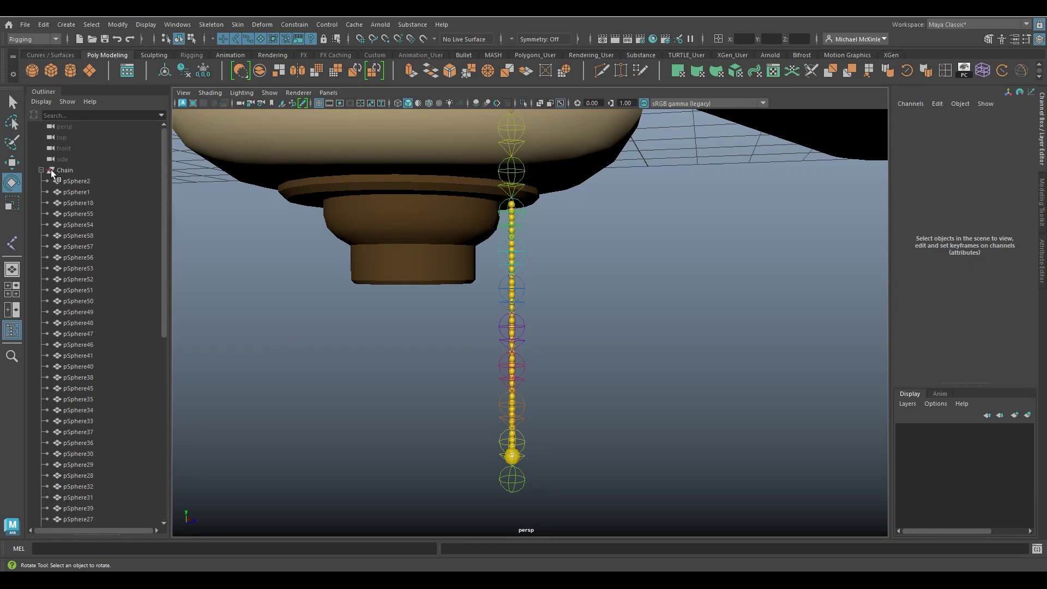
{"action": "left_click", "coordinate": [42, 170]}
{"action": "left_click", "coordinate": [47, 202]}
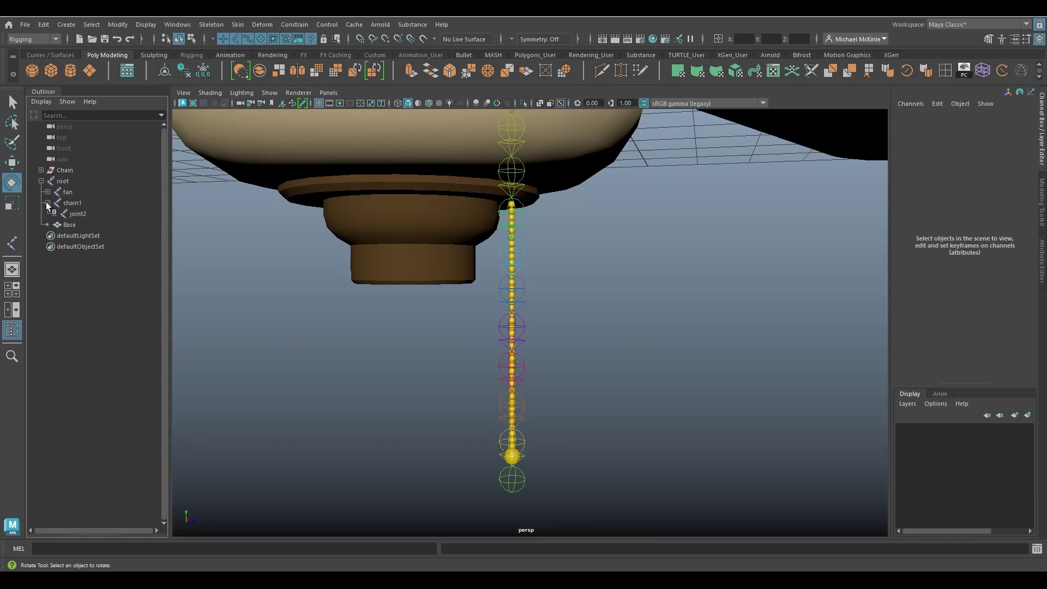
{"action": "left_click", "coordinate": [47, 203]}
{"action": "left_click", "coordinate": [47, 203], "text": "shift"}
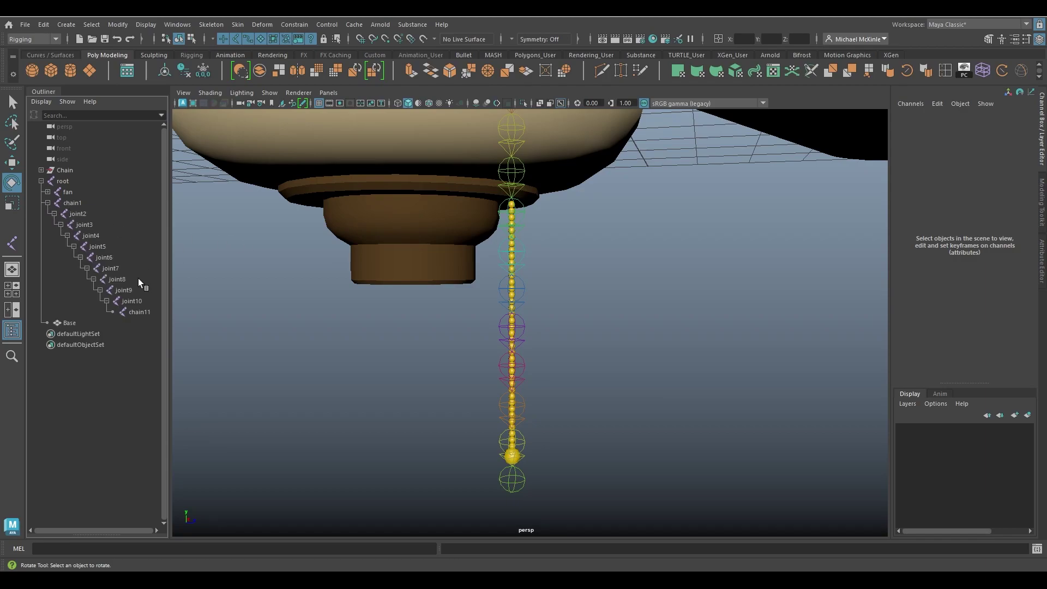
{"action": "left_click", "coordinate": [524, 329]}
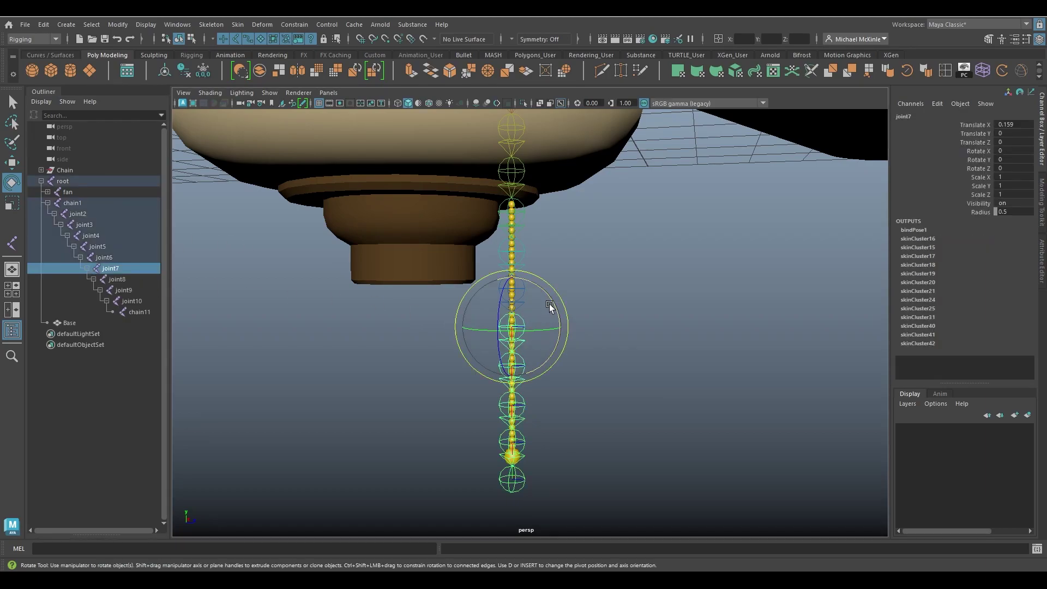
{"action": "left_click_drag", "start_coordinate": [549, 306], "coordinate": [513, 281]}
{"action": "key", "text": "ctrl+z"}
Step: Select joint3 through joint10, bend them to test the skinning, and undo
{"action": "left_click", "coordinate": [133, 301]}
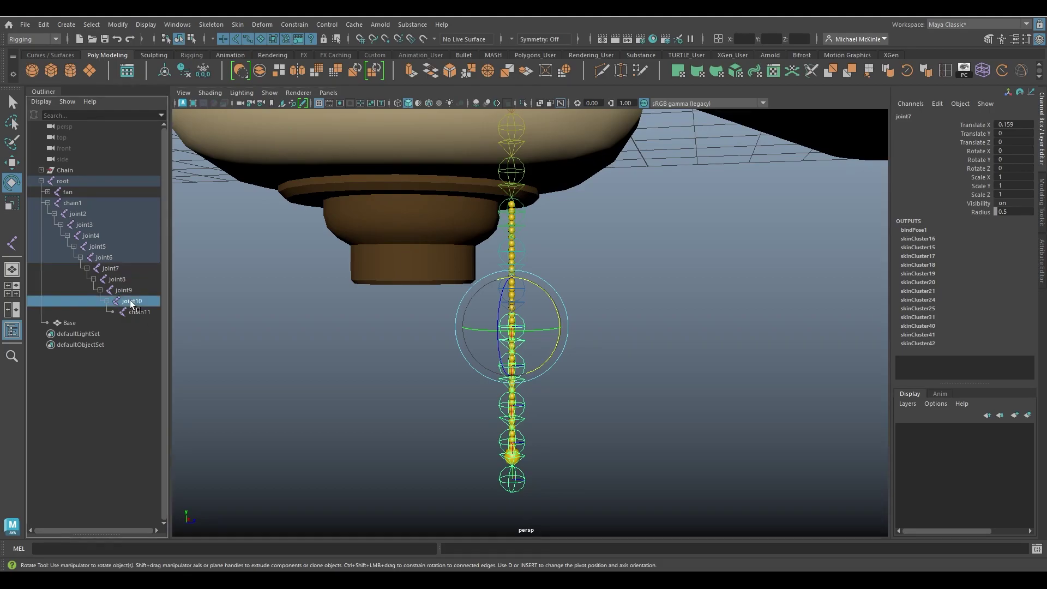
{"action": "left_click", "coordinate": [89, 235], "text": "shift"}
{"action": "left_click", "coordinate": [143, 302]}
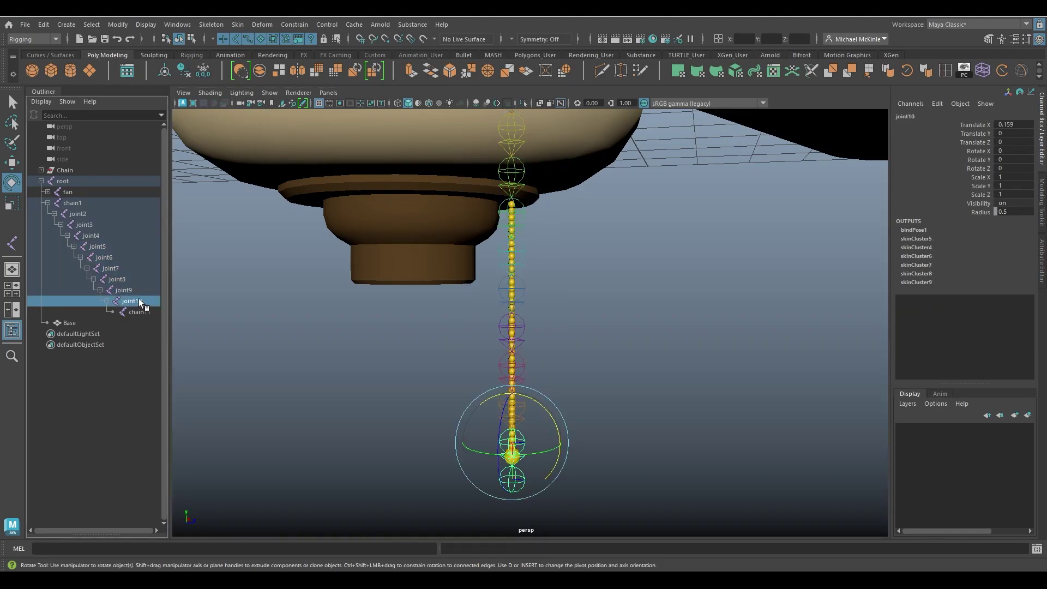
{"action": "left_click", "coordinate": [86, 224], "text": "shift"}
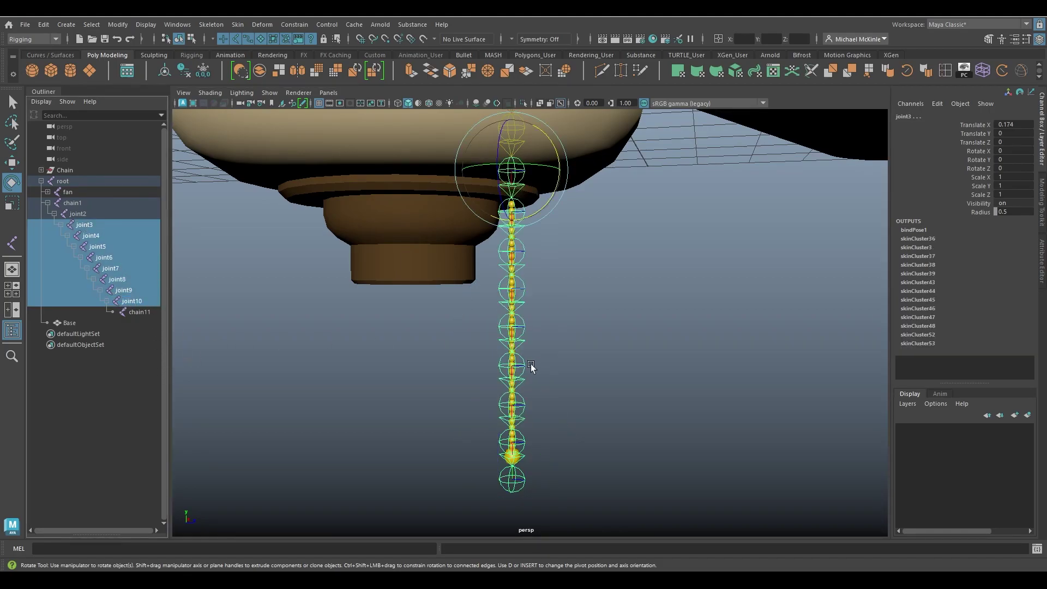
{"action": "mouse_move", "coordinate": [538, 212]}
{"action": "left_mouse_down"}
{"action": "mouse_move", "coordinate": [551, 210]}
{"action": "mouse_move", "coordinate": [515, 213]}
{"action": "mouse_move", "coordinate": [561, 214]}
{"action": "mouse_move", "coordinate": [545, 217]}
{"action": "left_mouse_up"}
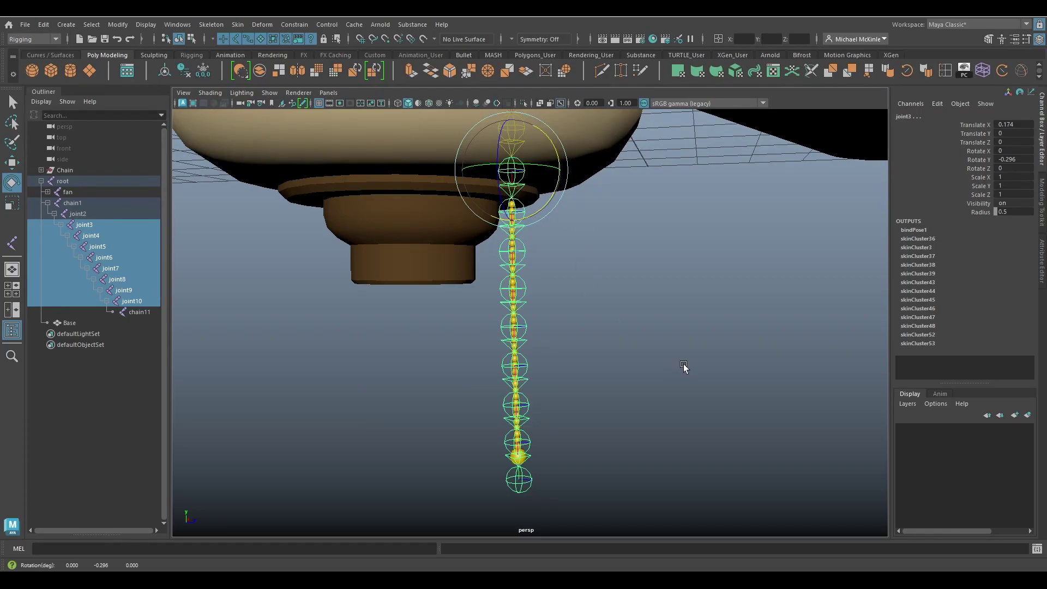
{"action": "middle_click_drag", "start_coordinate": [683, 364], "coordinate": [682, 356]}
{"action": "key", "text": "ctrl+z"}
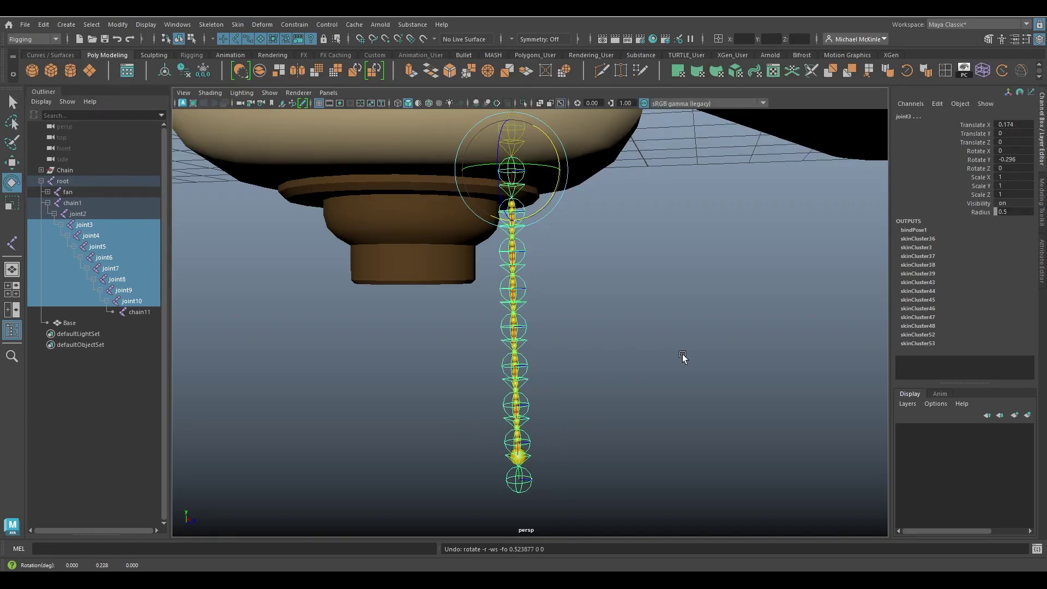
Step: Clear the joint selection and tumble to a level view of the fan
{"action": "left_click", "coordinate": [246, 263]}
{"action": "left_click", "coordinate": [238, 25]}
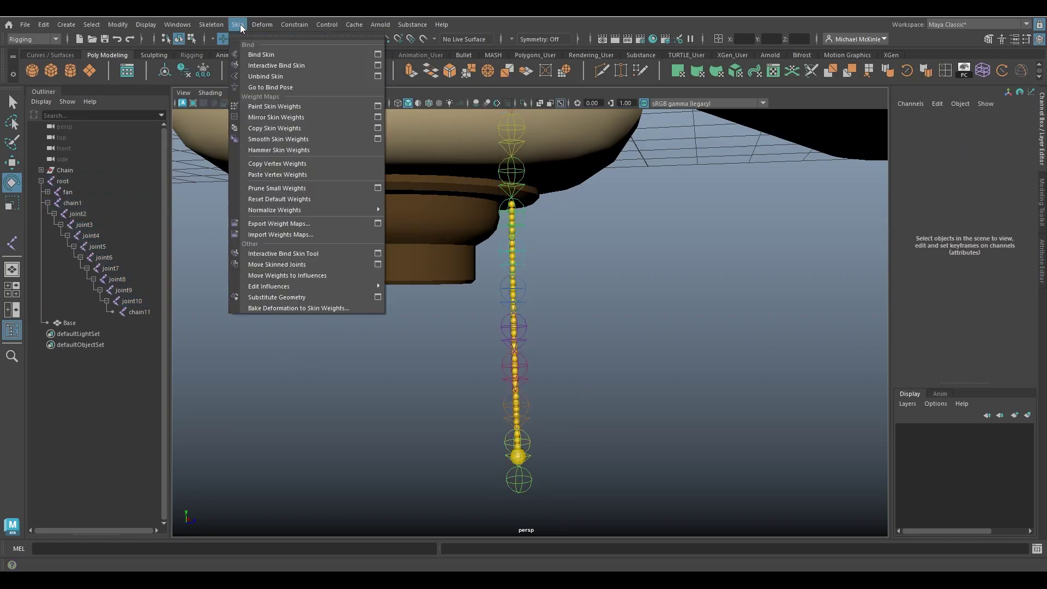
{"action": "left_click", "coordinate": [239, 24]}
{"action": "key", "text": "ctrl+z"}
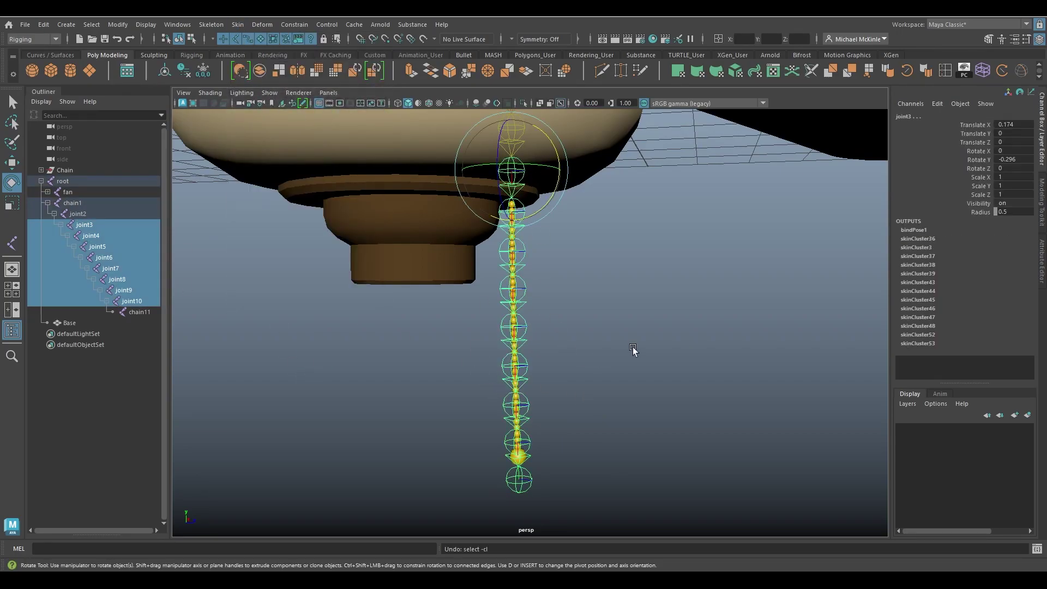
{"action": "left_click", "coordinate": [664, 354]}
{"action": "mouse_move", "coordinate": [664, 344]}
{"action": "right_mouse_down", "text": "alt"}
{"action": "mouse_move", "coordinate": [680, 325]}
{"action": "mouse_move", "coordinate": [572, 315]}
{"action": "mouse_move", "coordinate": [627, 364]}
{"action": "mouse_move", "coordinate": [655, 352]}
{"action": "right_mouse_up", "text": "alt"}
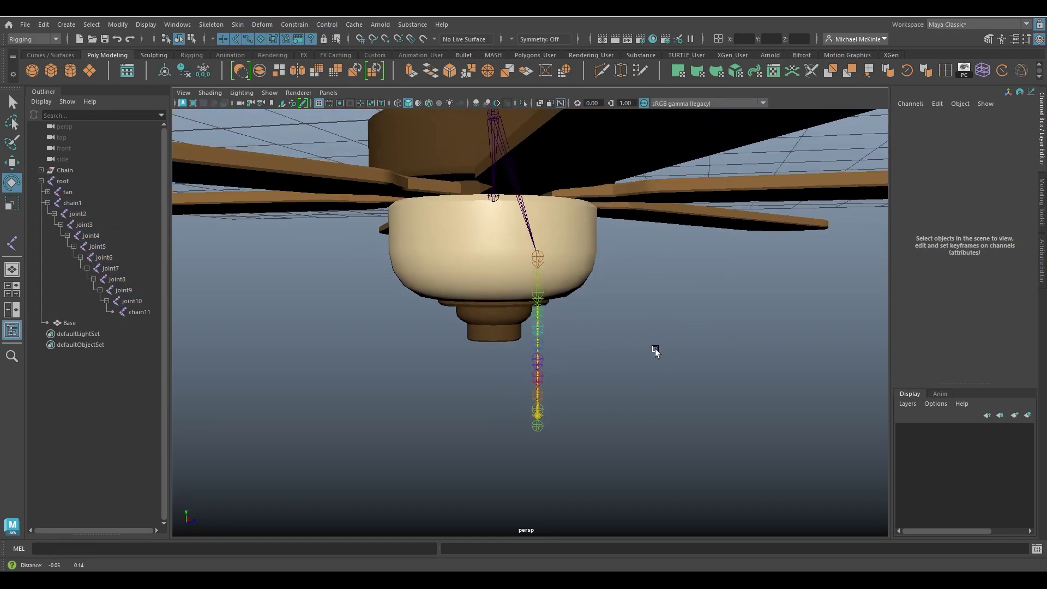
{"action": "mouse_move", "coordinate": [655, 351]}
{"action": "left_mouse_down", "text": "alt"}
{"action": "mouse_move", "coordinate": [612, 344]}
{"action": "mouse_move", "coordinate": [636, 346]}
{"action": "left_mouse_up", "text": "alt"}
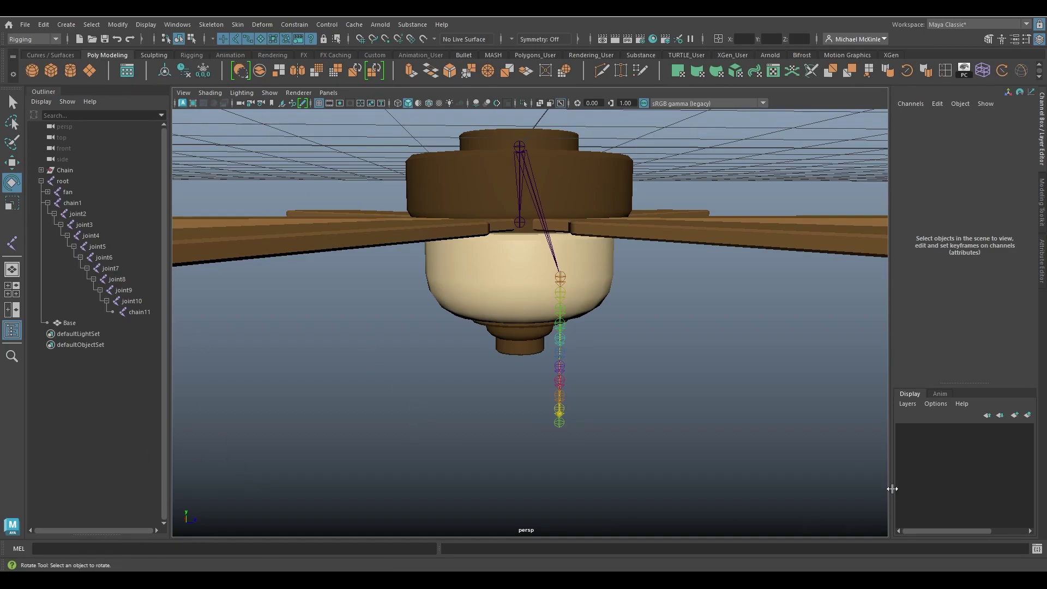
{"action": "left_click", "coordinate": [175, 25]}
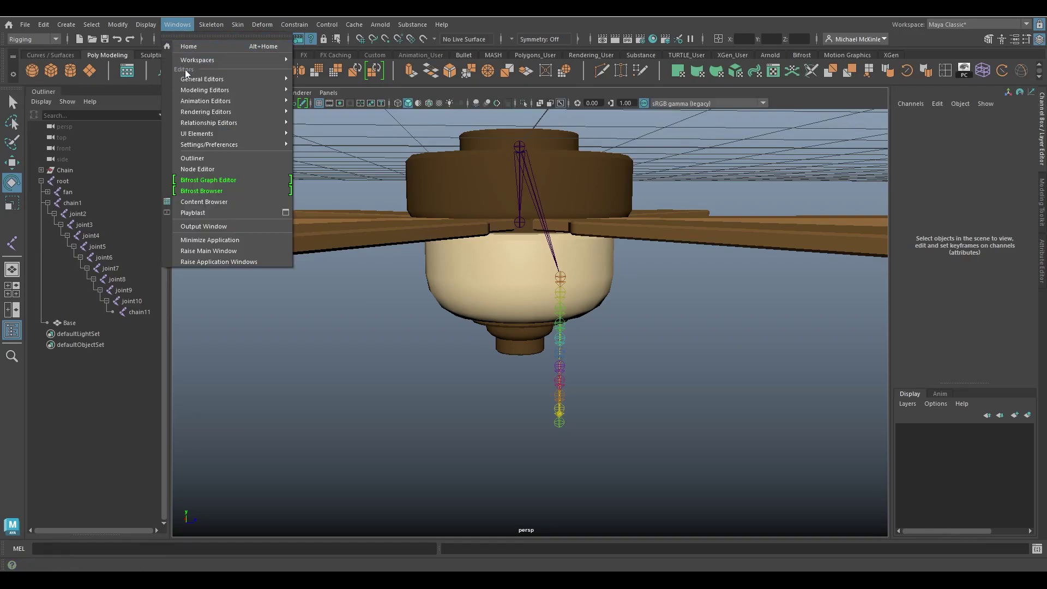
{"action": "mouse_move", "coordinate": [219, 115]}
{"action": "mouse_move", "coordinate": [241, 131]}
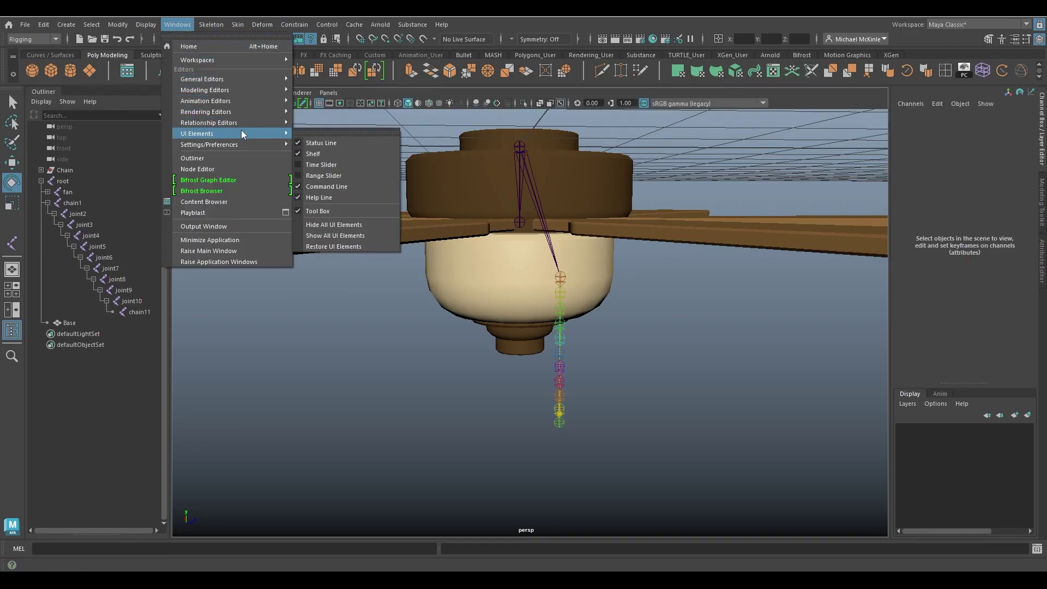
{"action": "left_click", "coordinate": [345, 134]}
{"action": "left_click", "coordinate": [345, 156]}
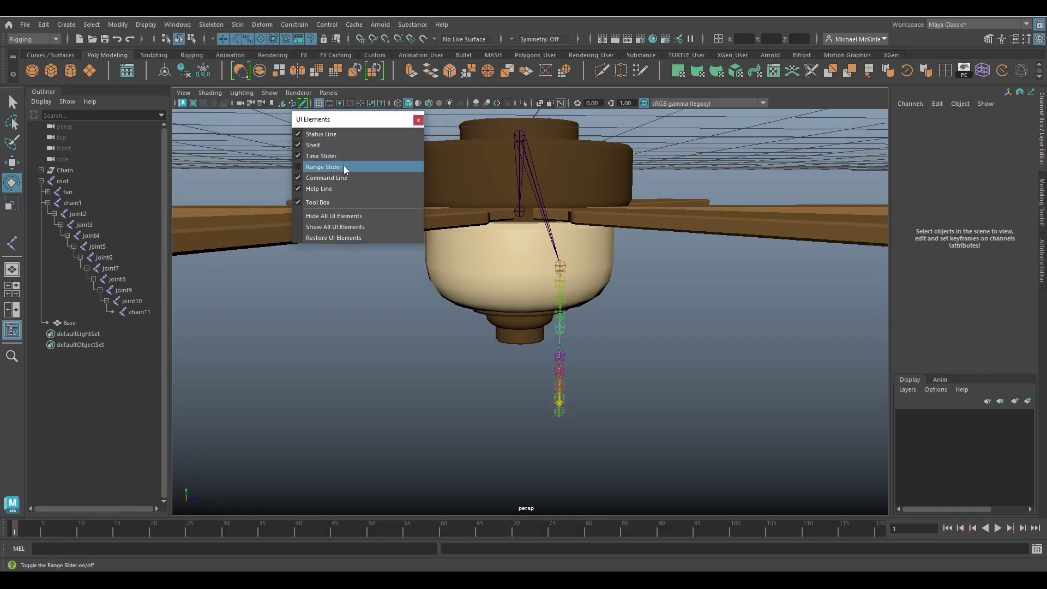
{"action": "left_click", "coordinate": [353, 167]}
{"action": "left_click", "coordinate": [418, 119]}
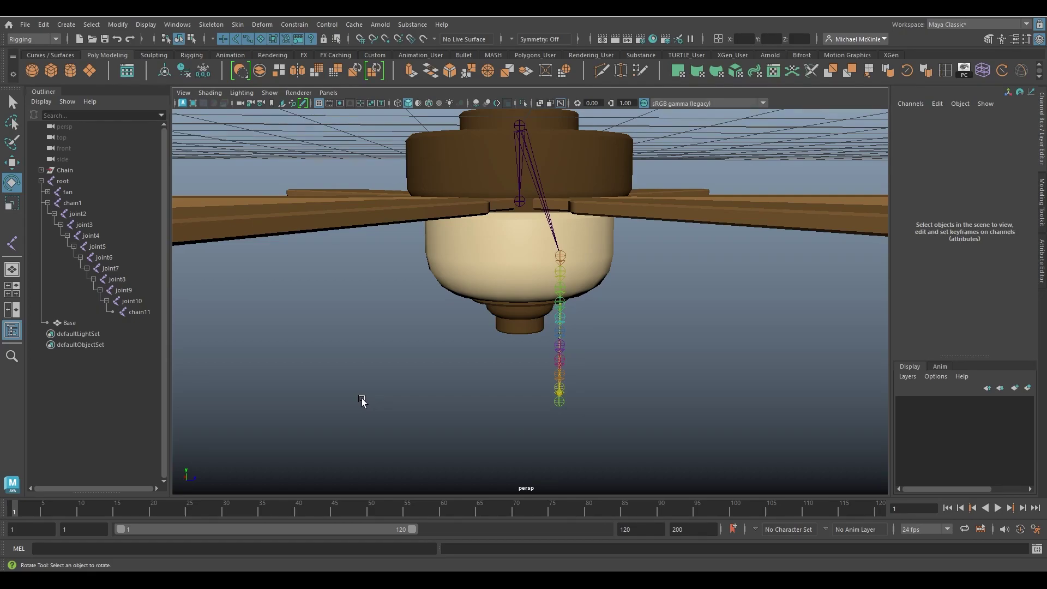
{"action": "right_click_drag", "start_coordinate": [500, 334], "coordinate": [482, 322], "text": "alt"}
{"action": "left_click_drag", "start_coordinate": [482, 322], "coordinate": [503, 294], "text": "alt"}
{"action": "left_click", "coordinate": [517, 287]}
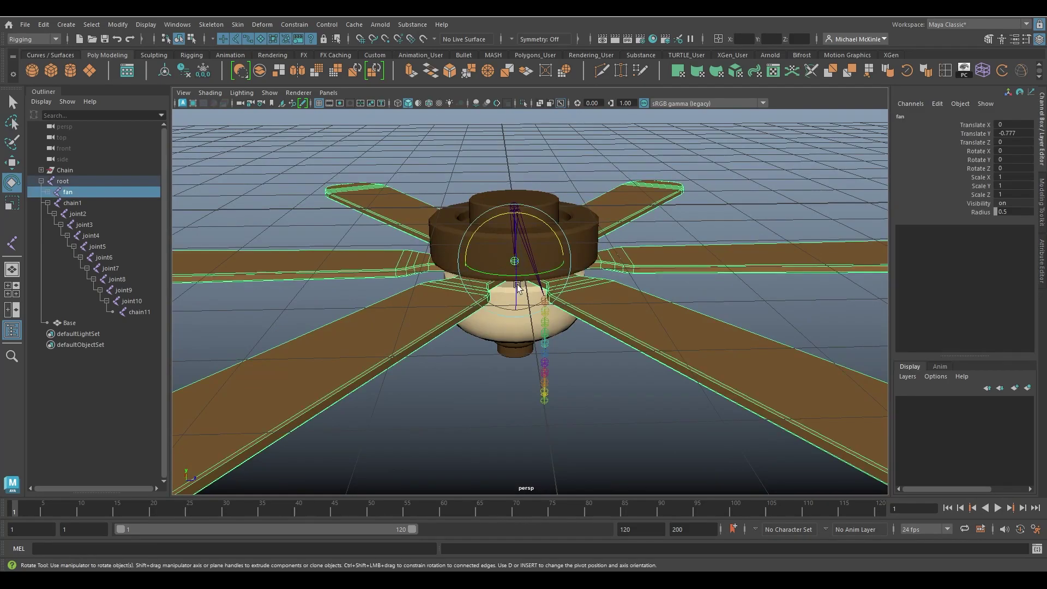
{"action": "left_click", "coordinate": [484, 401]}
{"action": "left_click_drag", "start_coordinate": [484, 401], "coordinate": [455, 372], "text": "alt"}
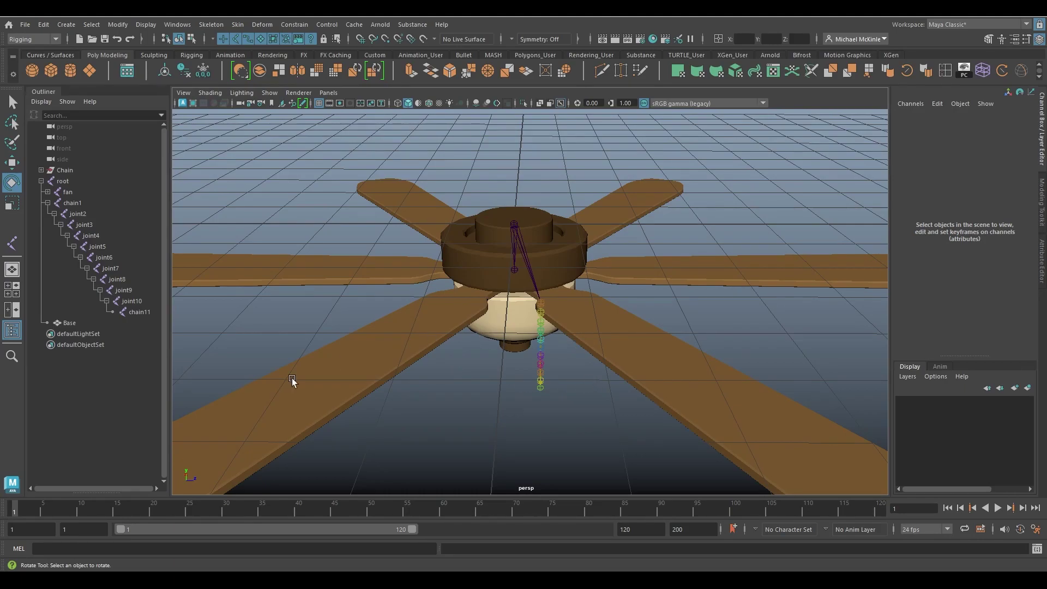
{"action": "left_click_drag", "start_coordinate": [354, 436], "coordinate": [417, 395], "text": "alt"}
{"action": "left_click", "coordinate": [152, 512]}
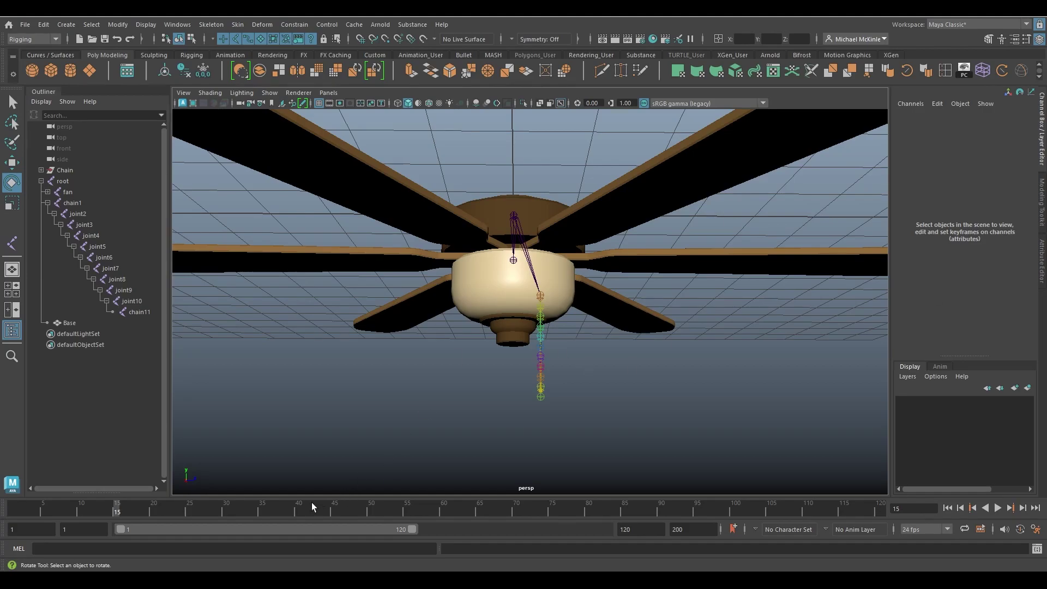
{"action": "left_click_drag", "start_coordinate": [30, 507], "coordinate": [13, 510]}
Step: Select the fan and key its rotation at frame 1
{"action": "left_click", "coordinate": [67, 192]}
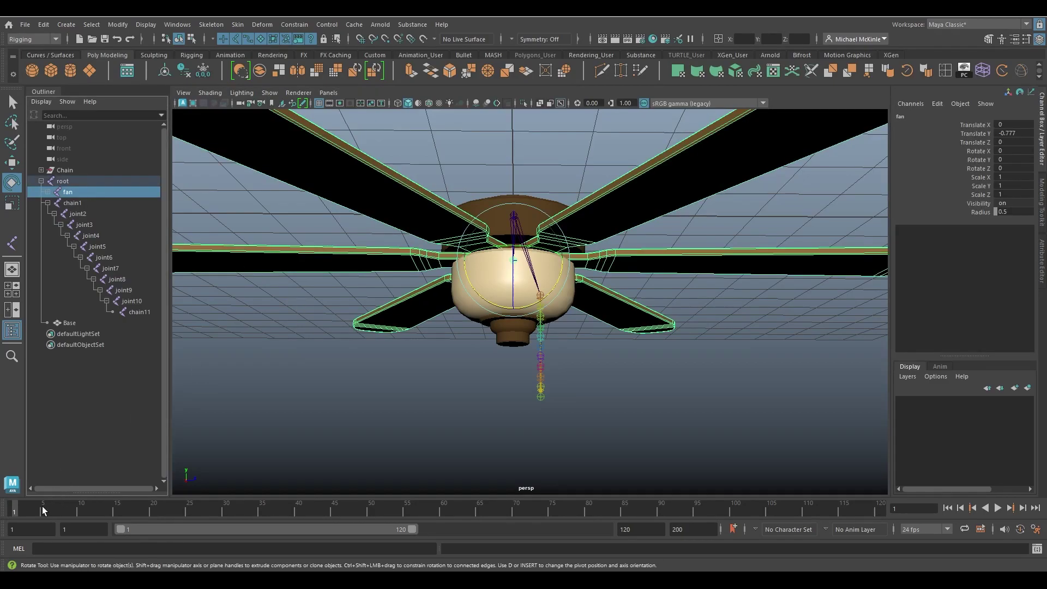
{"action": "key", "text": "alt+v"}
{"action": "key", "text": "alt+v"}
{"action": "mouse_move", "coordinate": [603, 410]}
{"action": "left_mouse_down", "text": "alt"}
{"action": "mouse_move", "coordinate": [614, 420]}
{"action": "mouse_move", "coordinate": [615, 398]}
{"action": "left_mouse_up", "text": "alt"}
{"action": "key", "text": "shift+e"}
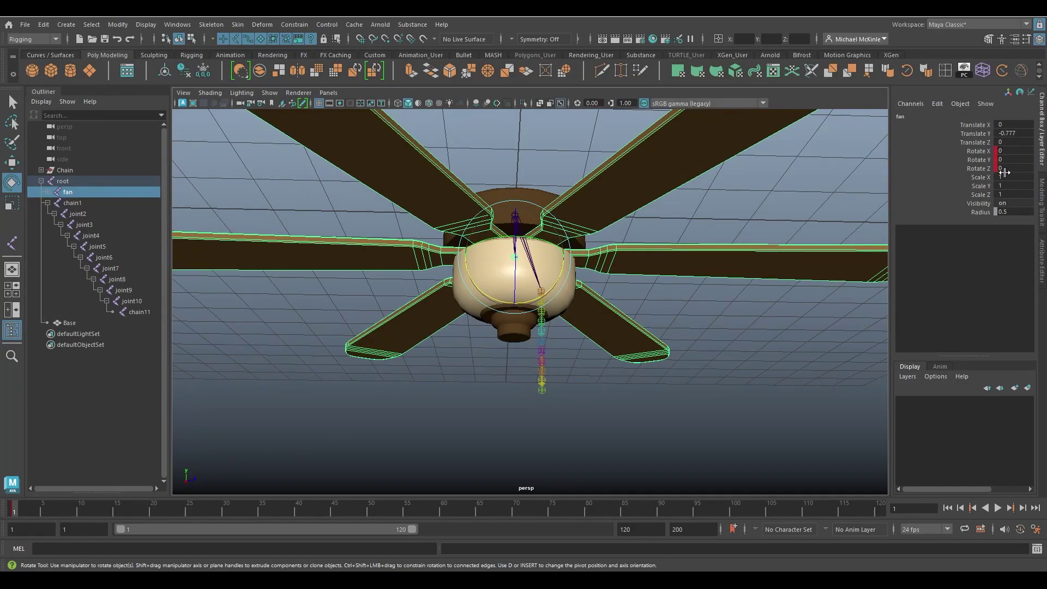
Step: At frame 15 set the fan's Rotate Y to 180 and preview the spin
{"action": "left_click", "coordinate": [116, 510]}
{"action": "left_click", "coordinate": [1008, 148]}
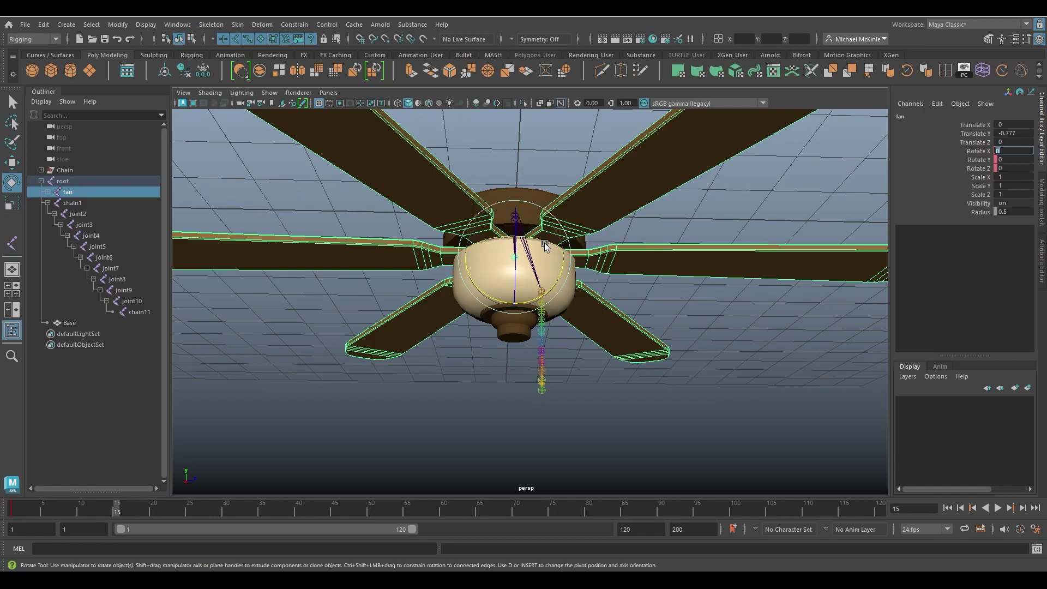
{"action": "left_click_drag", "start_coordinate": [545, 245], "coordinate": [594, 244]}
{"action": "double_click", "coordinate": [1008, 159]}
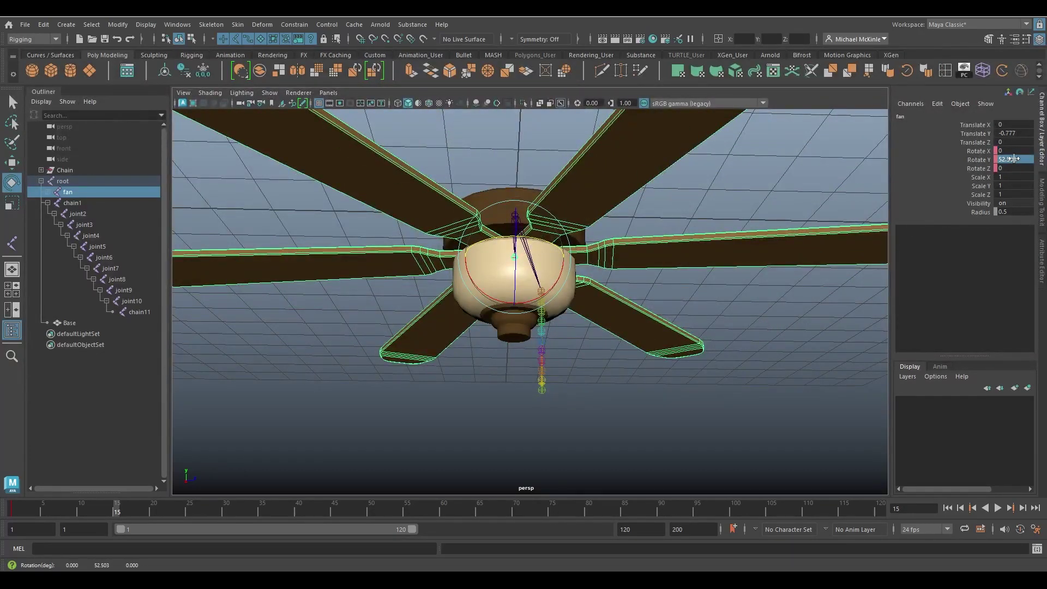
{"action": "type", "text": "180"}
{"action": "key", "text": "Return"}
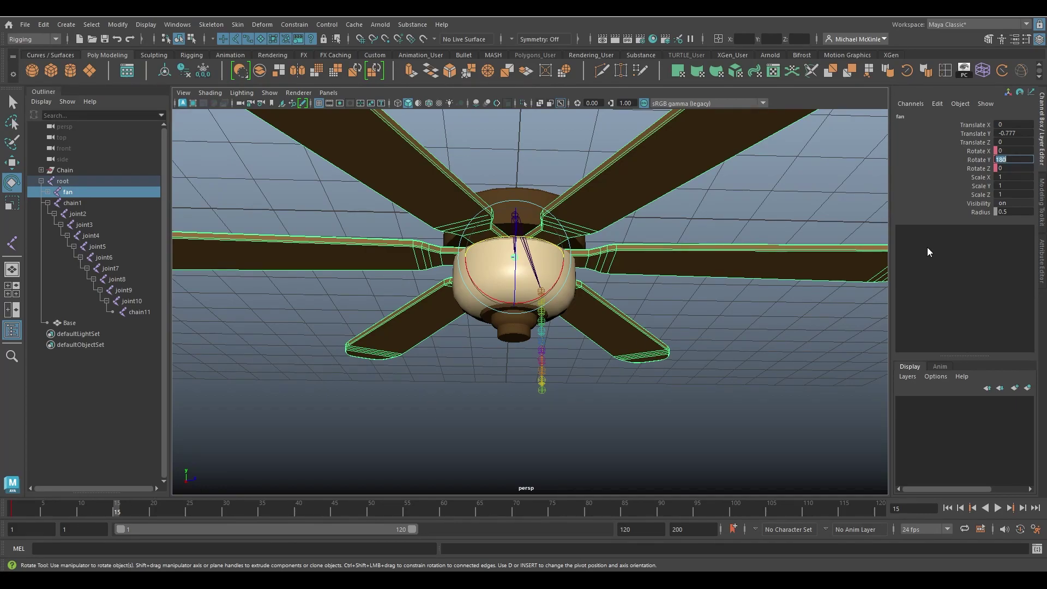
{"action": "middle_click_drag", "start_coordinate": [735, 368], "coordinate": [738, 371], "text": "alt"}
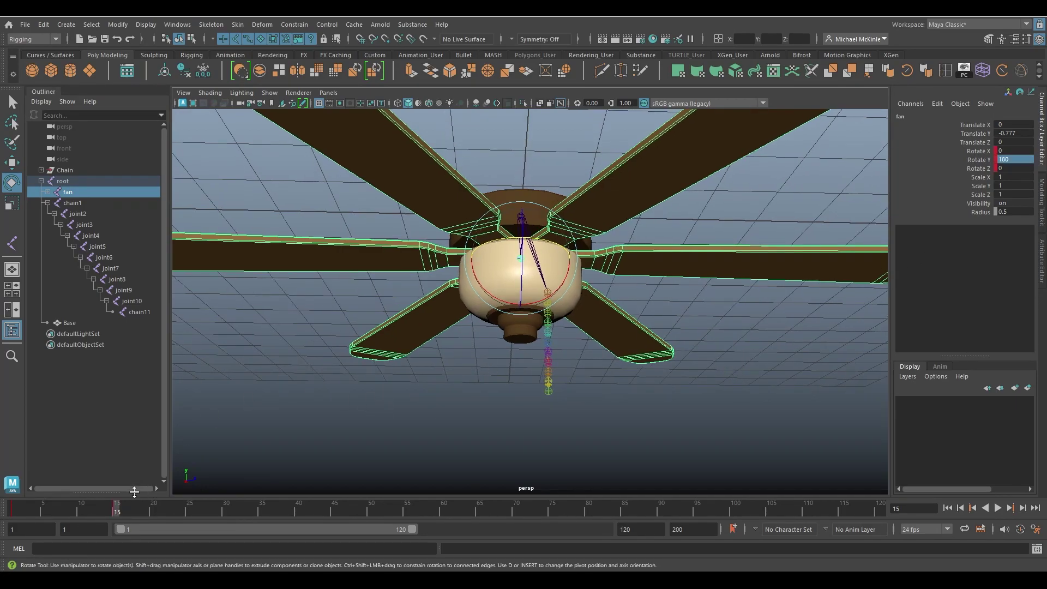
{"action": "left_click_drag", "start_coordinate": [121, 508], "coordinate": [13, 513]}
{"action": "left_click", "coordinate": [998, 508]}
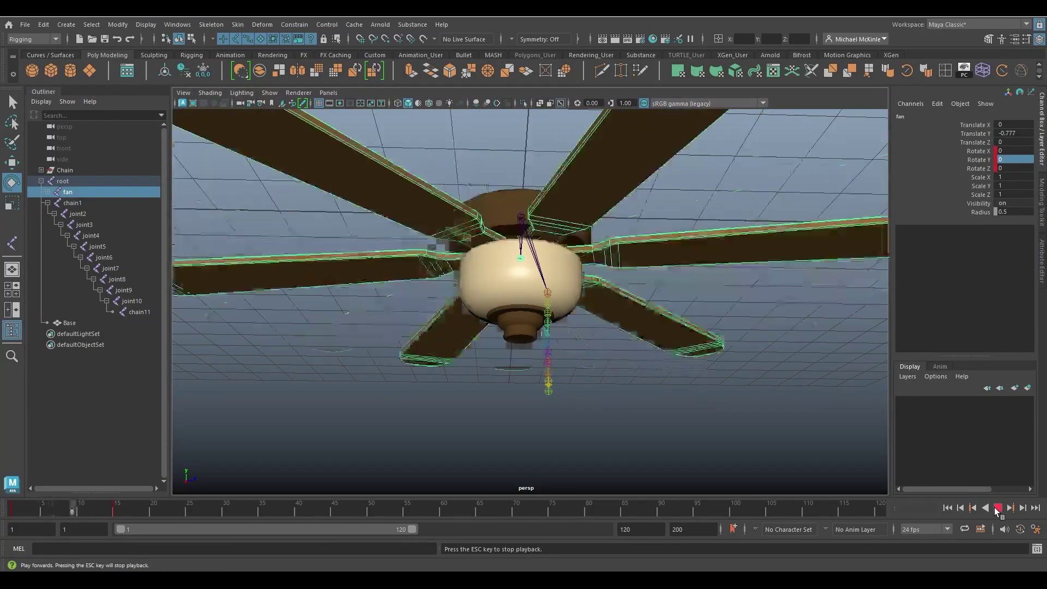
{"action": "left_click", "coordinate": [998, 508]}
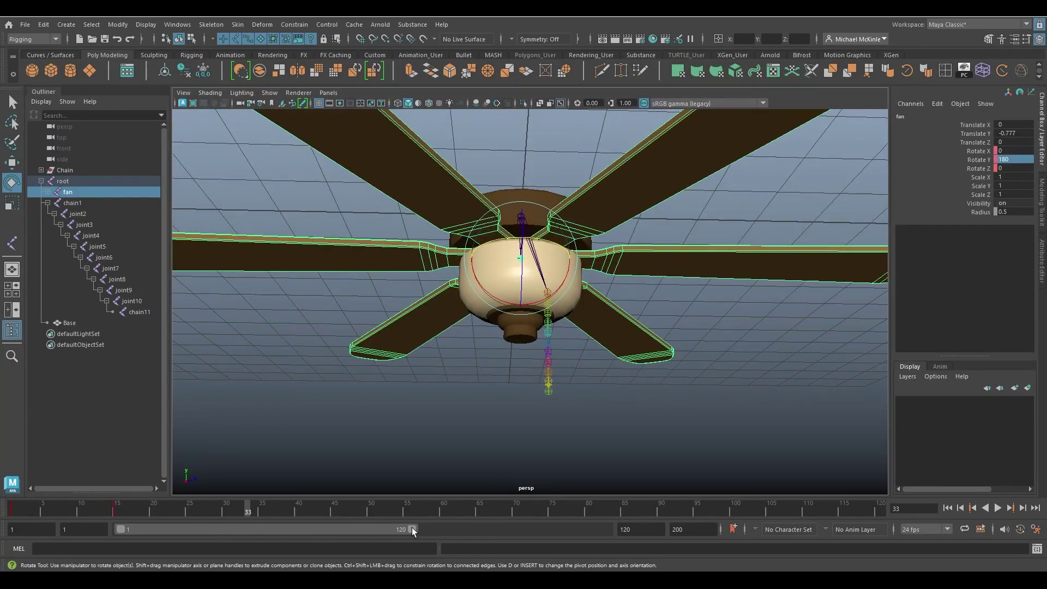
Step: Set the playback range to end at frame 15 and play the animation
{"action": "left_click_drag", "start_coordinate": [411, 528], "coordinate": [185, 535]}
{"action": "double_click", "coordinate": [634, 530]}
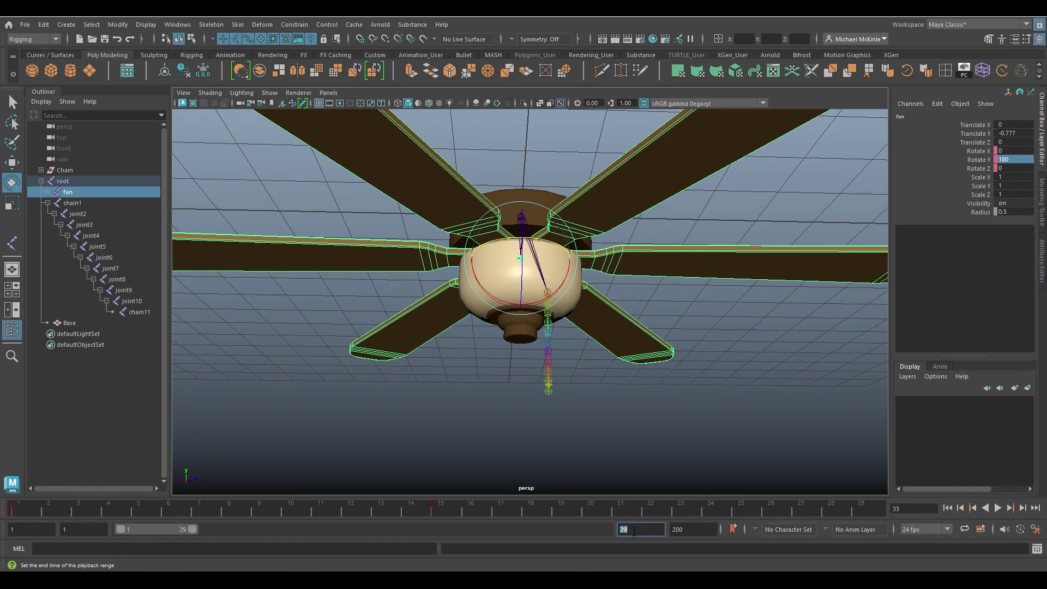
{"action": "type", "text": "15"}
{"action": "key", "text": "Return"}
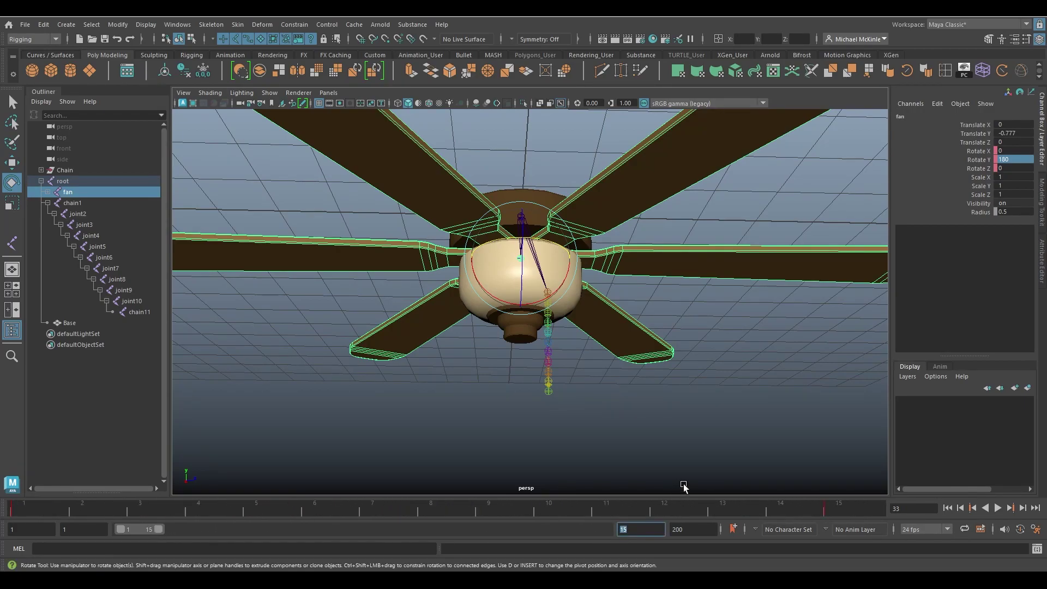
{"action": "left_click", "coordinate": [948, 508]}
{"action": "left_click", "coordinate": [997, 507]}
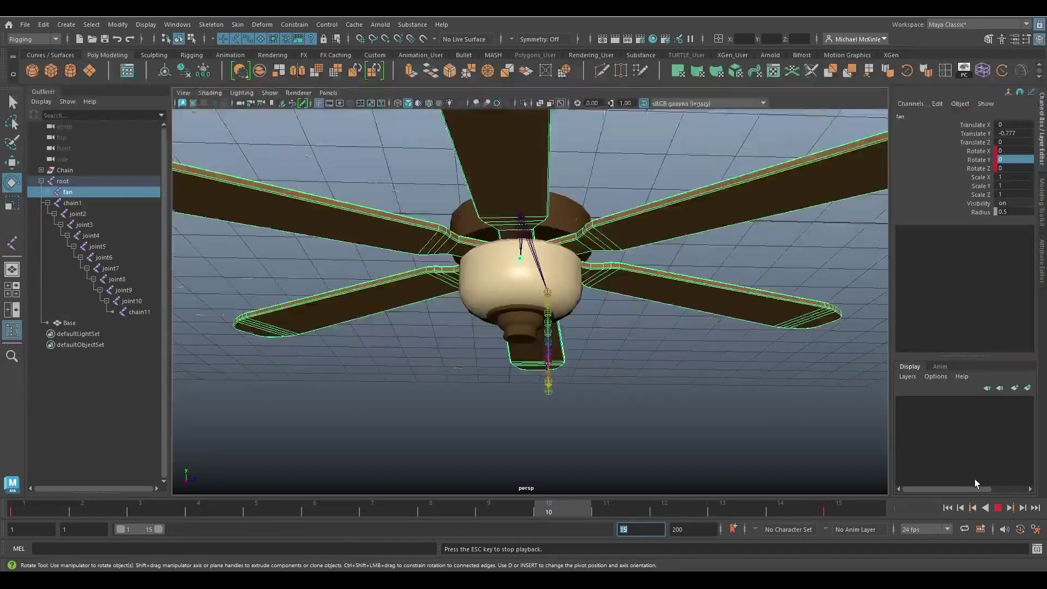
{"action": "left_click", "coordinate": [998, 508]}
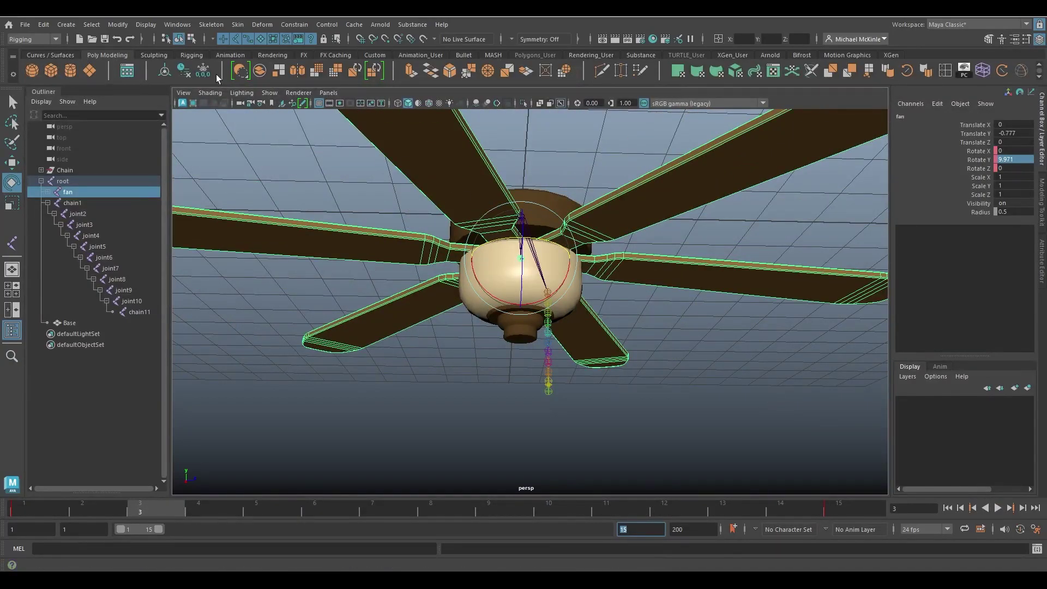
{"action": "left_click", "coordinate": [183, 26]}
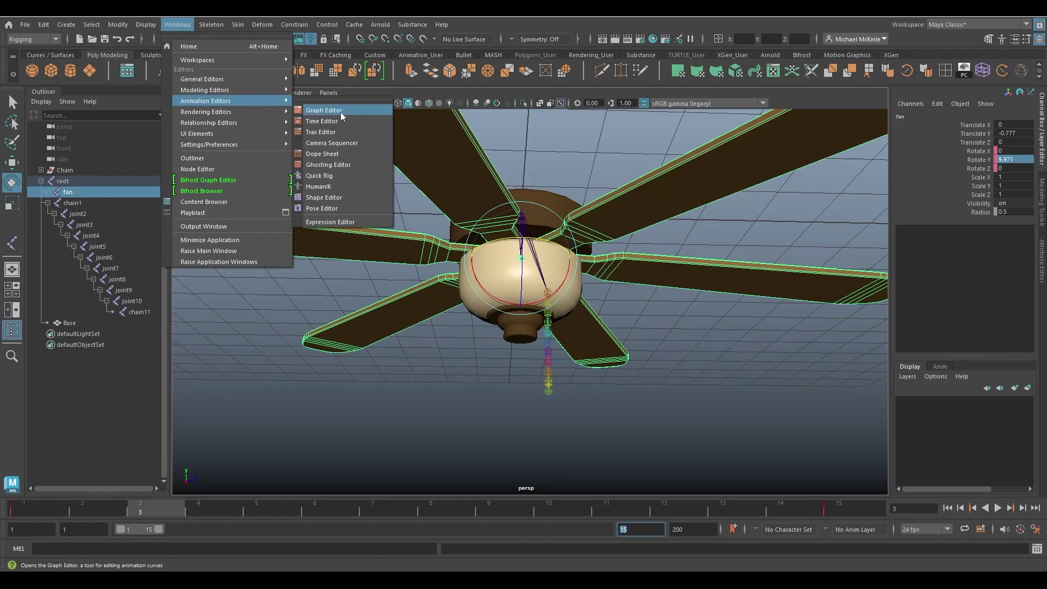
Step: In the Graph Editor, set the fan's Rotate Y curve tangents to Linear
{"action": "left_click", "coordinate": [342, 113]}
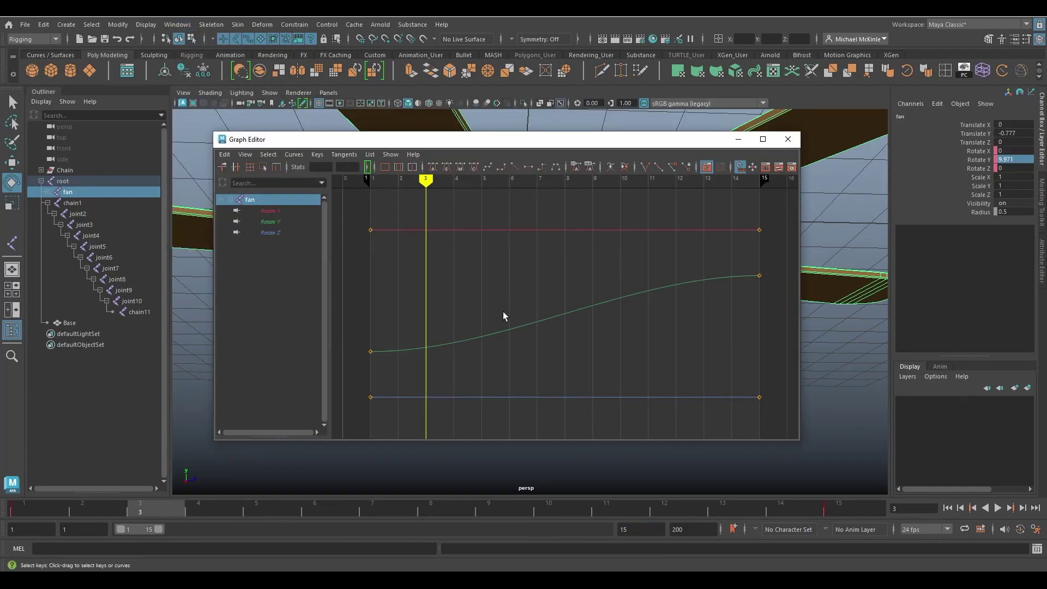
{"action": "left_click", "coordinate": [271, 221]}
{"action": "left_click_drag", "start_coordinate": [548, 291], "coordinate": [604, 351]}
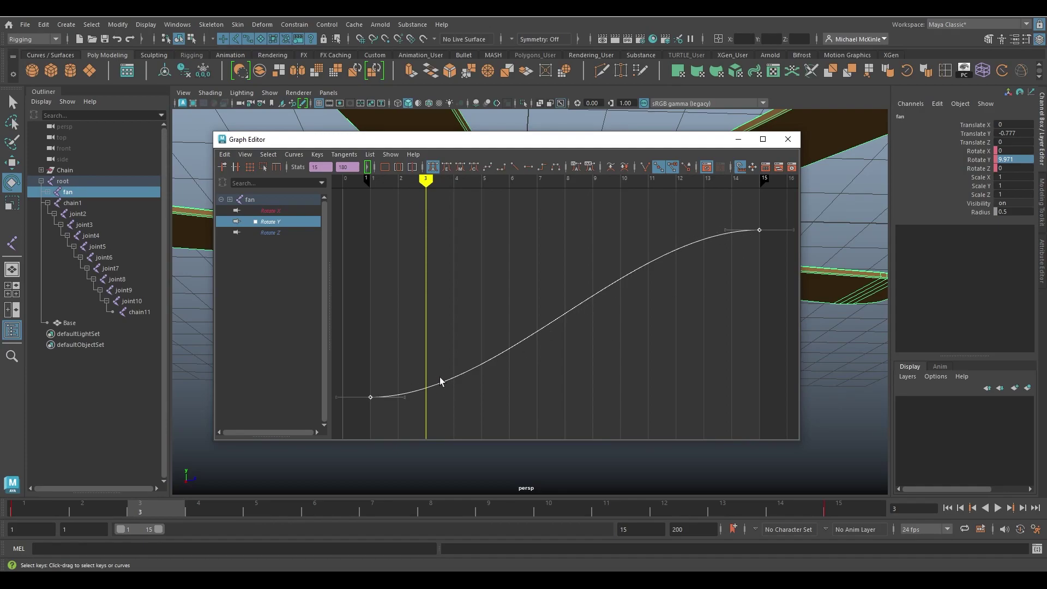
{"action": "left_click", "coordinate": [337, 155]}
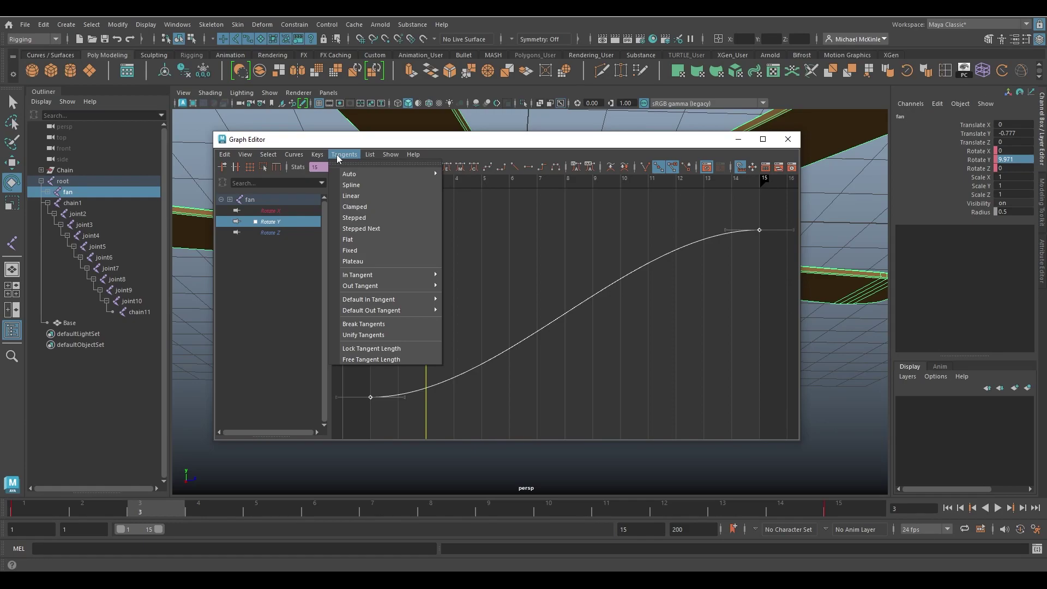
{"action": "mouse_move", "coordinate": [290, 158]}
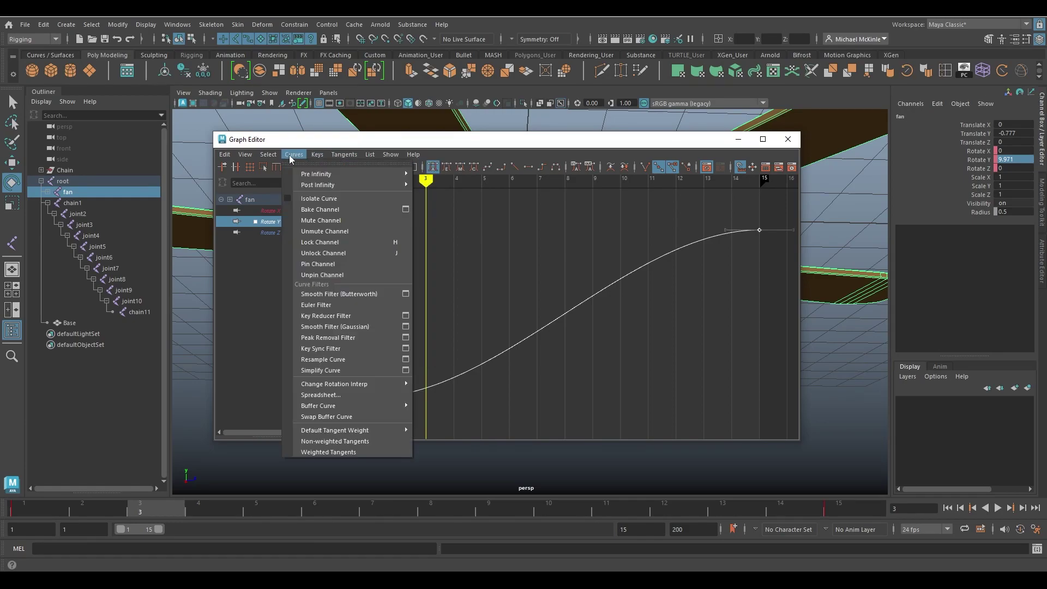
{"action": "mouse_move", "coordinate": [335, 155]}
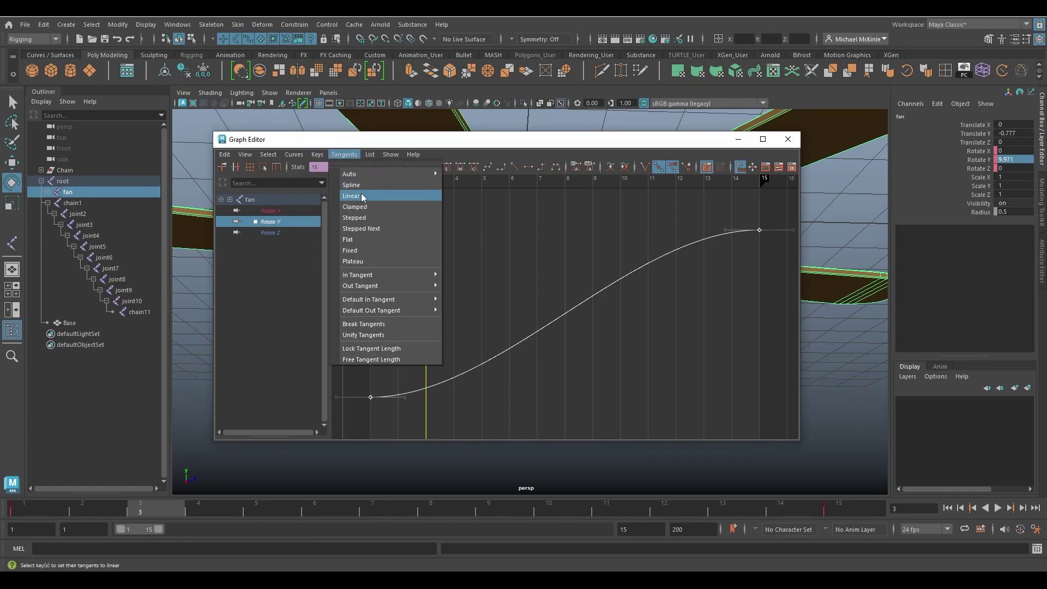
{"action": "left_click", "coordinate": [361, 193]}
{"action": "left_click", "coordinate": [344, 155]}
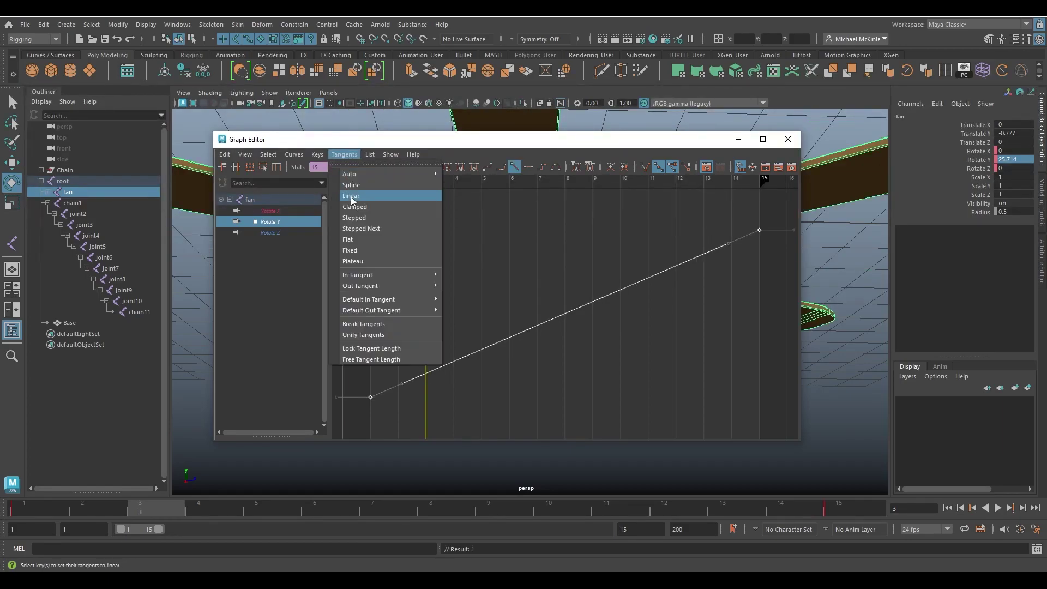
{"action": "left_click", "coordinate": [363, 196]}
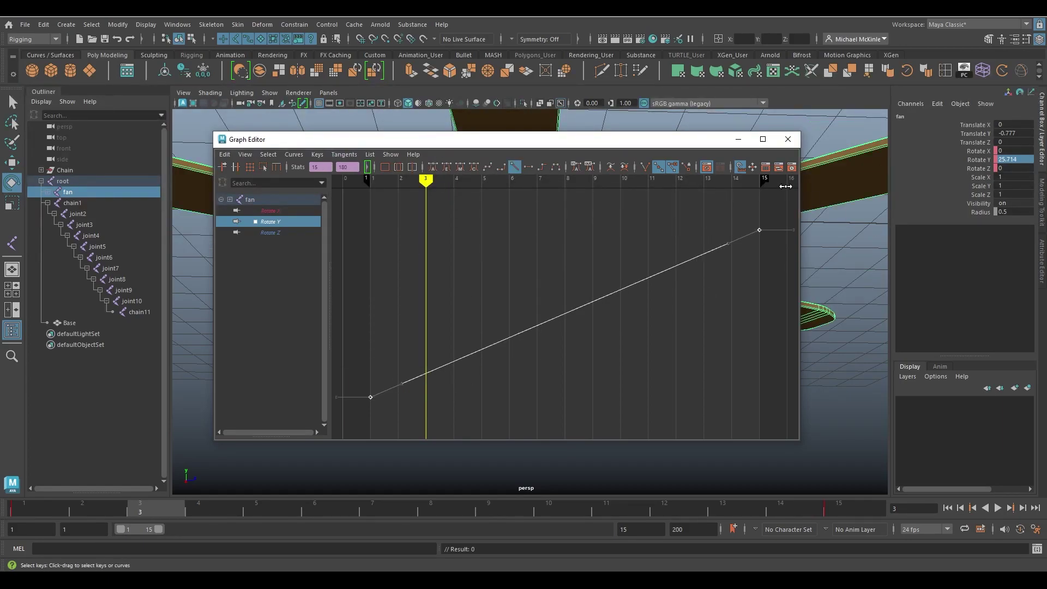
{"action": "left_click", "coordinate": [788, 139]}
{"action": "left_click", "coordinate": [859, 431]}
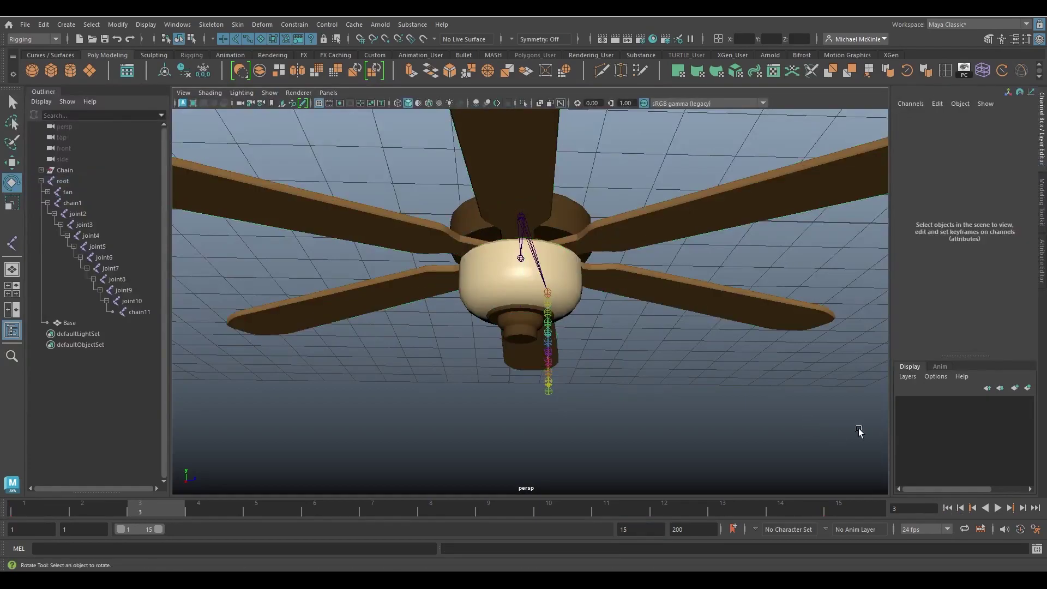
{"action": "left_click", "coordinate": [998, 508]}
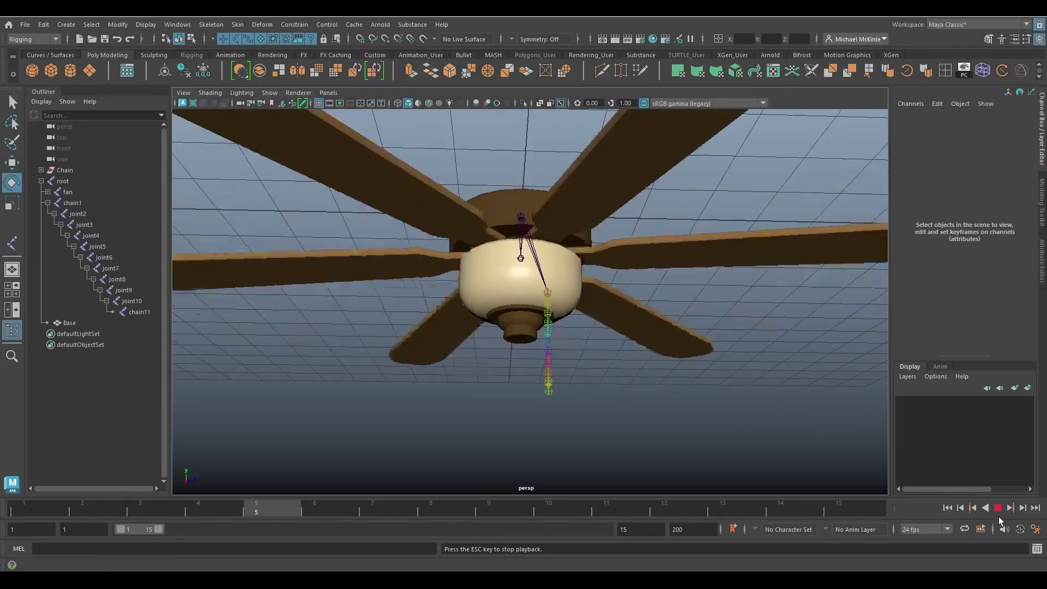
{"action": "left_click", "coordinate": [997, 509]}
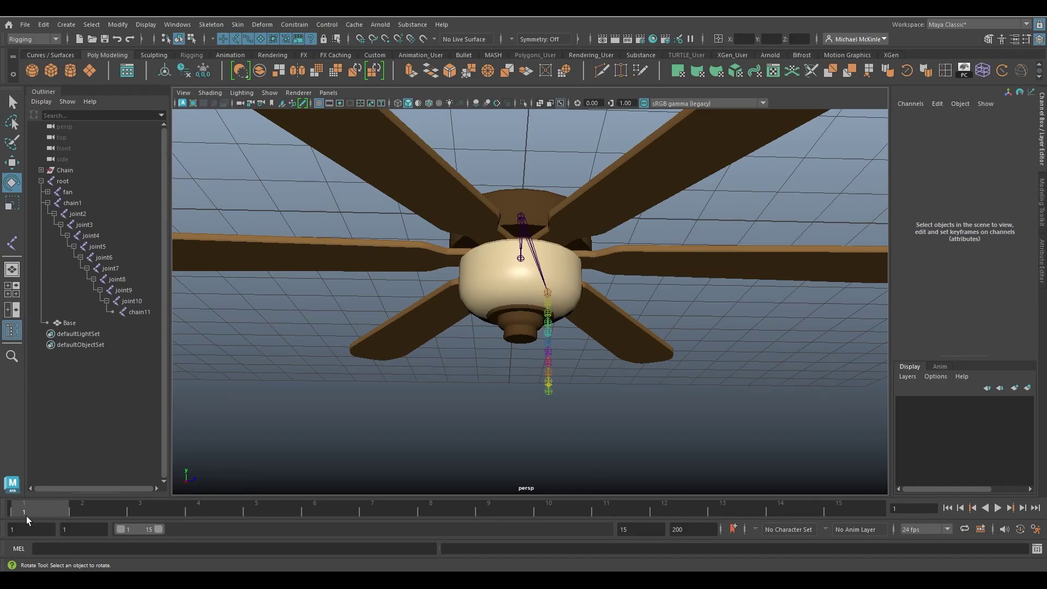
{"action": "left_click", "coordinate": [859, 502]}
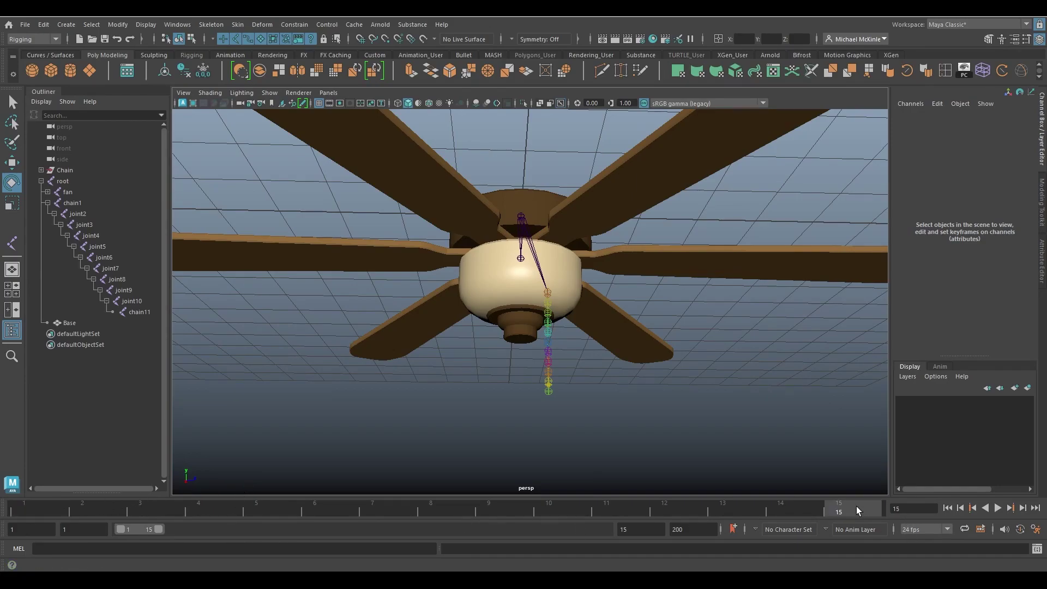
{"action": "left_click", "coordinate": [34, 516]}
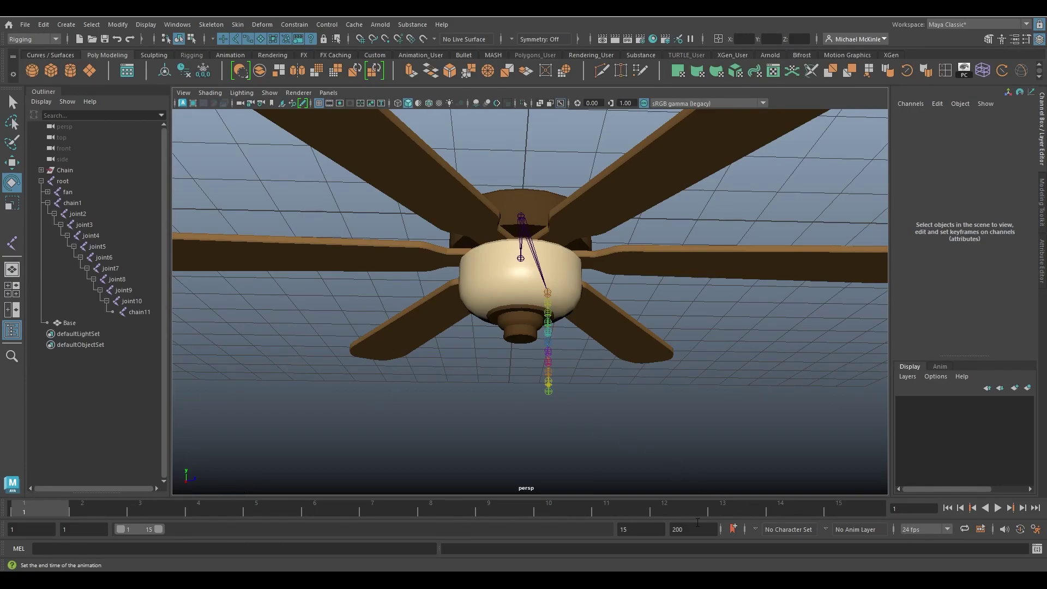
{"action": "left_click", "coordinate": [840, 519]}
{"action": "left_click", "coordinate": [51, 509]}
{"action": "left_click", "coordinate": [852, 511]}
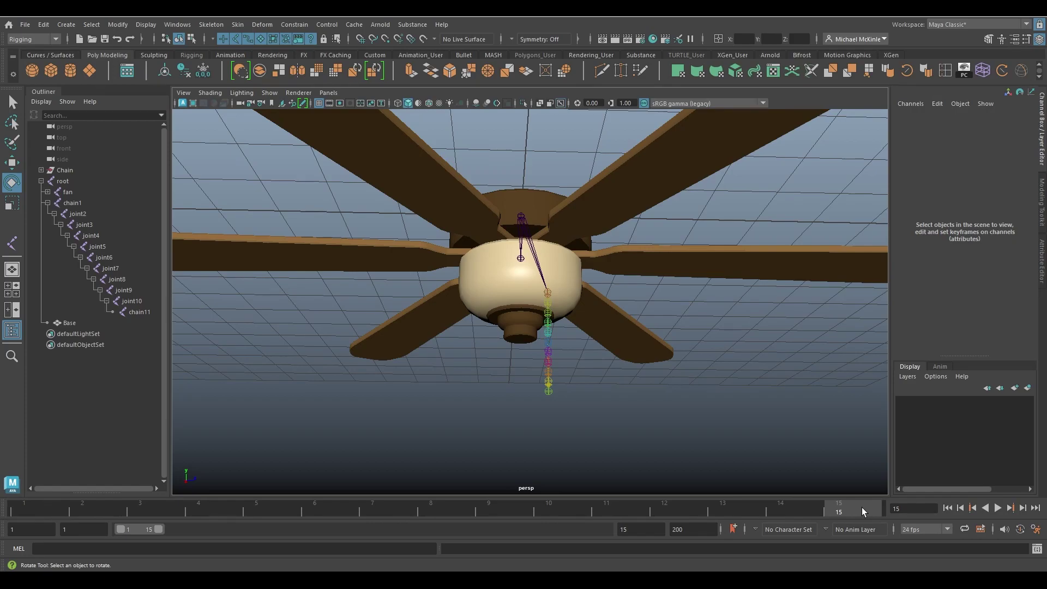
{"action": "left_click", "coordinate": [43, 510]}
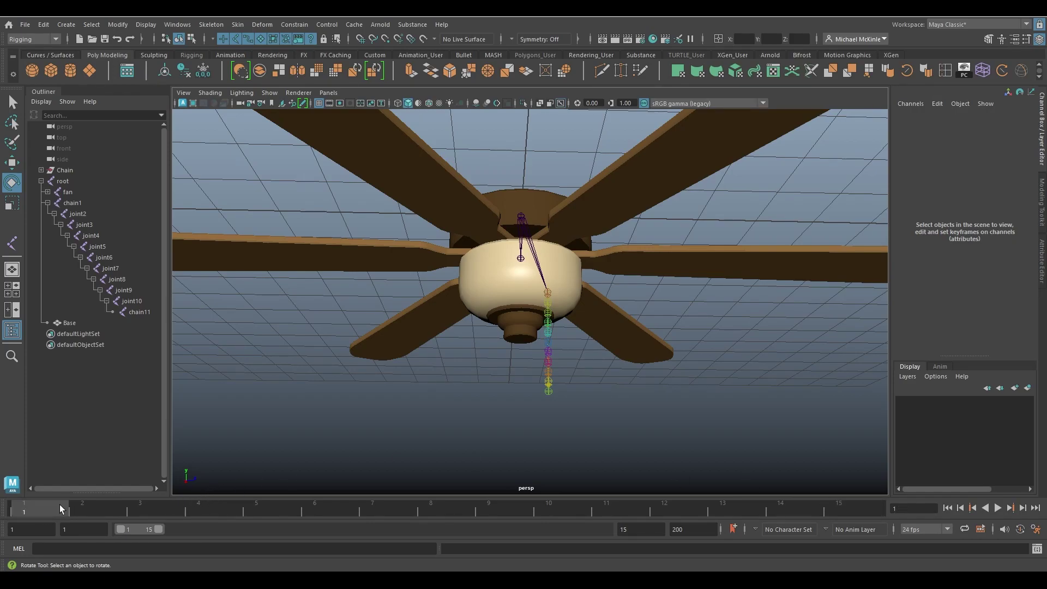
{"action": "left_click_drag", "start_coordinate": [91, 512], "coordinate": [44, 510]}
{"action": "left_click", "coordinate": [643, 529]}
{"action": "key", "text": "Return"}
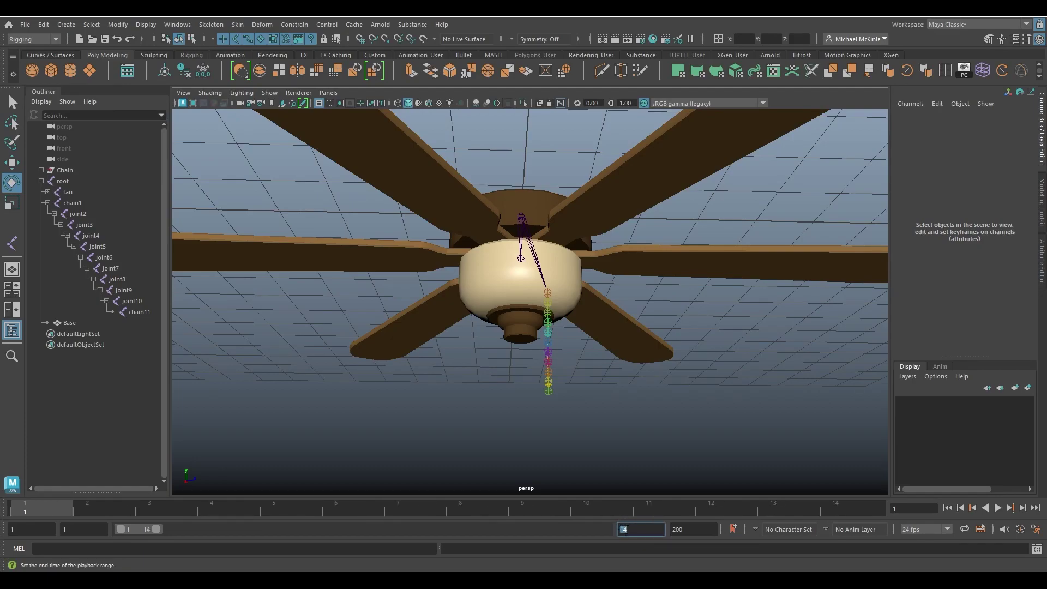
{"action": "left_click", "coordinate": [998, 508]}
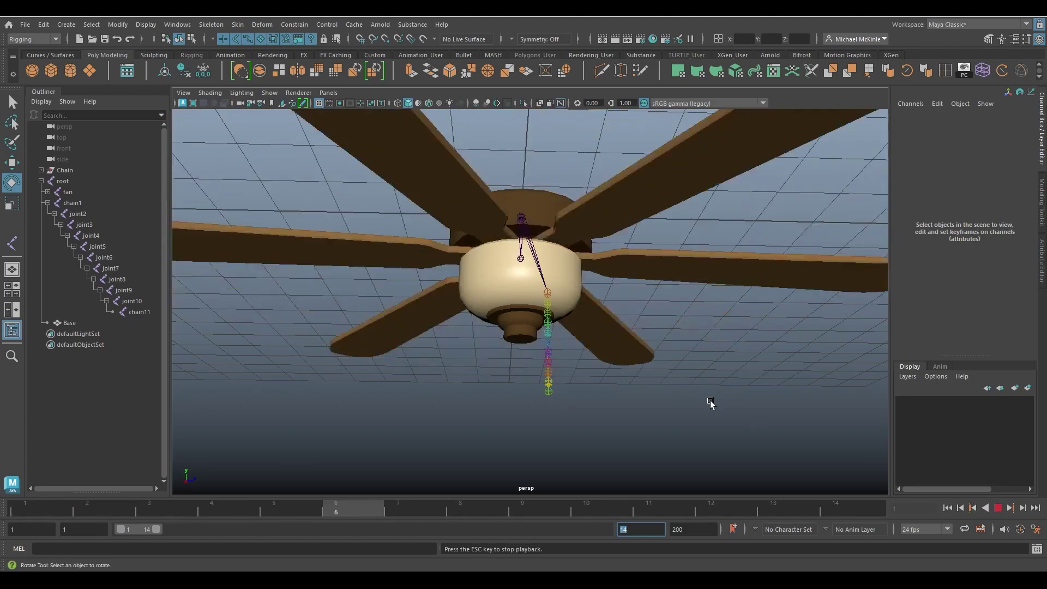
{"action": "left_click_drag", "start_coordinate": [716, 304], "coordinate": [616, 292], "text": "alt"}
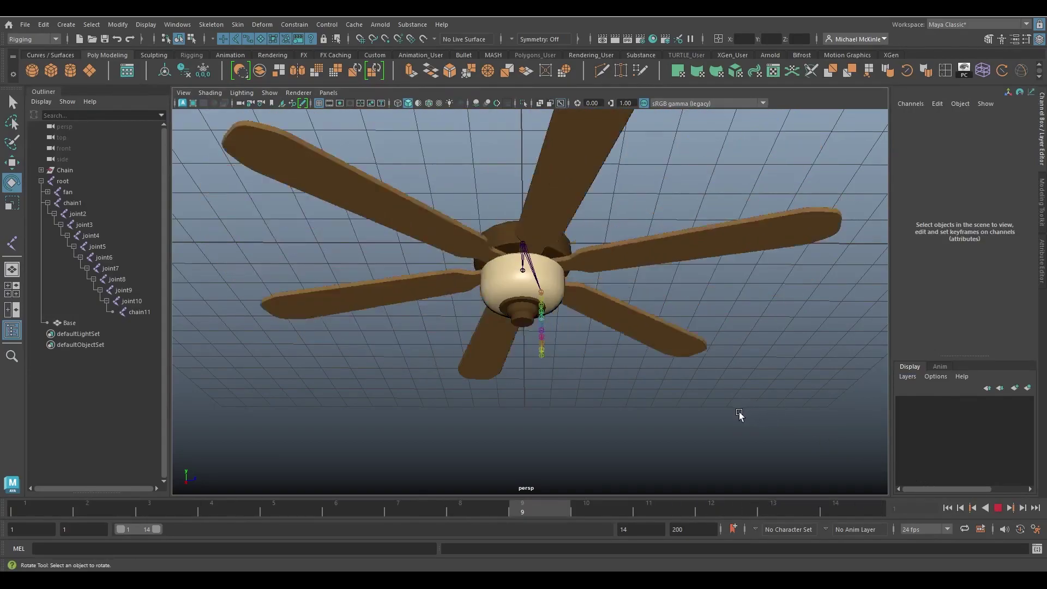
{"action": "left_click", "coordinate": [997, 507]}
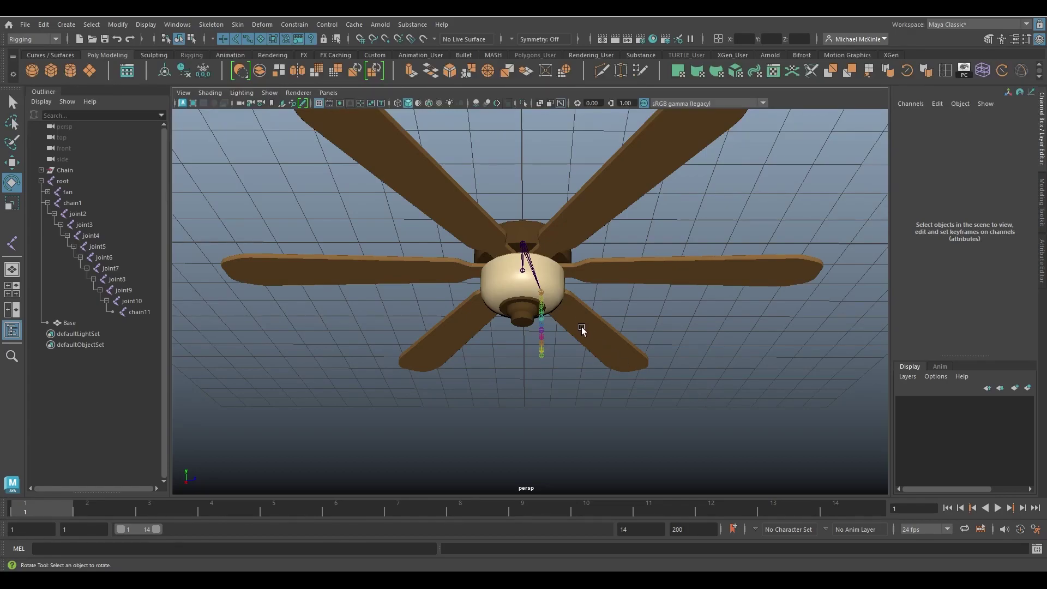
{"action": "left_click_drag", "start_coordinate": [582, 326], "coordinate": [563, 325], "text": "alt"}
{"action": "right_click_drag", "start_coordinate": [562, 325], "coordinate": [584, 323], "text": "alt"}
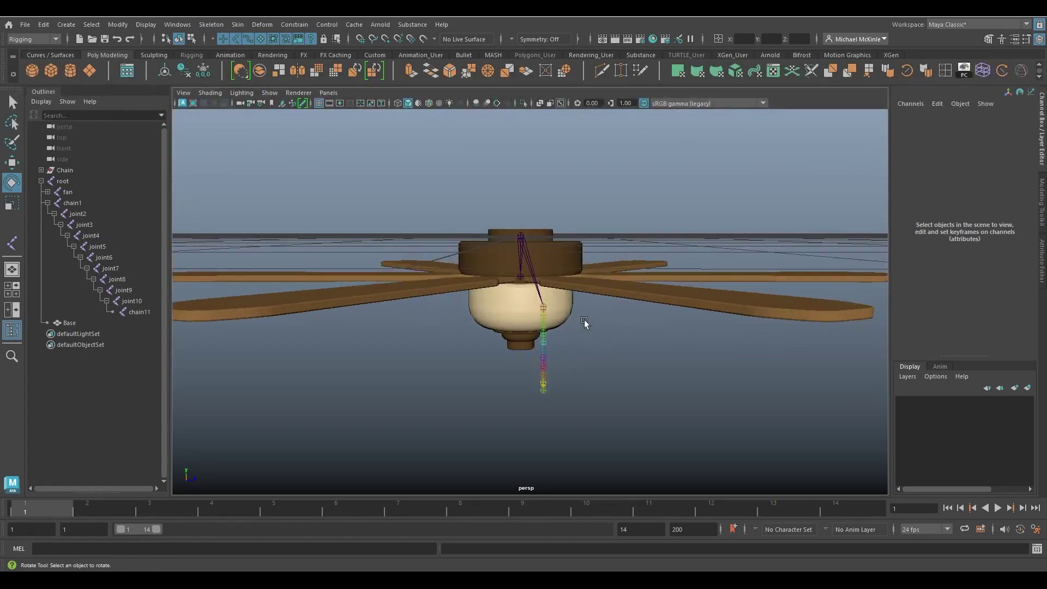
Step: Select the root joint and set the playback range to frames 1–15
{"action": "left_click", "coordinate": [524, 240]}
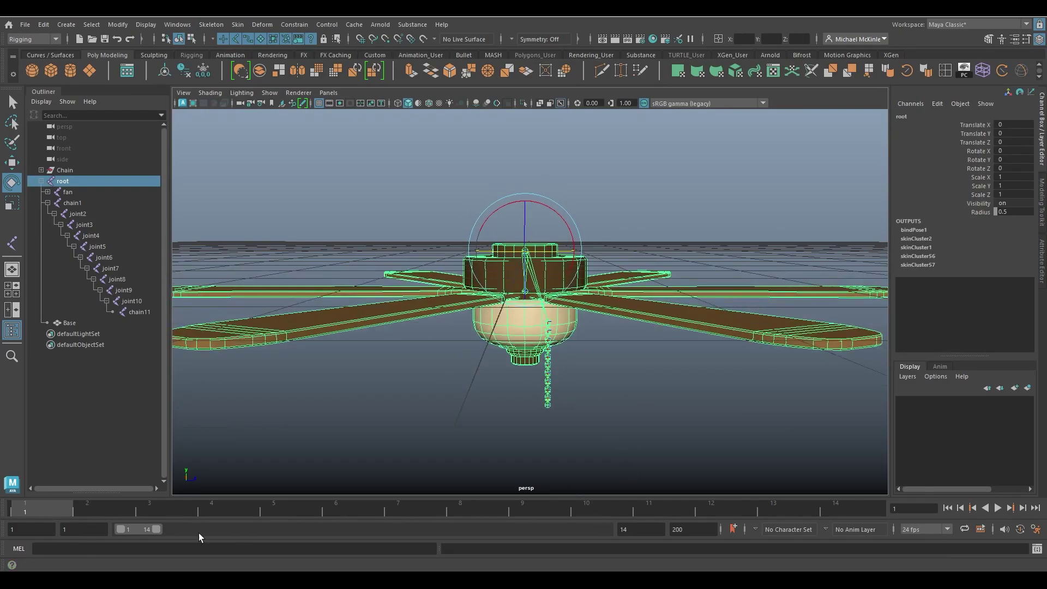
{"action": "left_click_drag", "start_coordinate": [160, 529], "coordinate": [120, 529]}
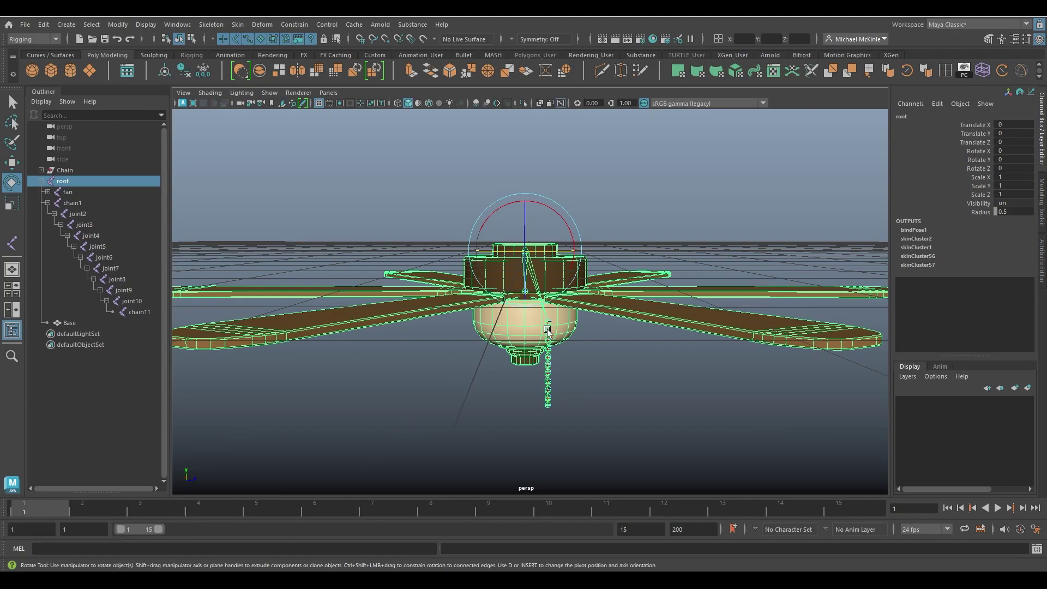
{"action": "mouse_move", "coordinate": [547, 324]}
{"action": "left_mouse_down", "text": "alt"}
{"action": "mouse_move", "coordinate": [549, 369]}
{"action": "mouse_move", "coordinate": [552, 331]}
{"action": "left_mouse_up", "text": "alt"}
{"action": "left_click_drag", "start_coordinate": [564, 242], "coordinate": [665, 216]}
{"action": "key", "text": "ctrl+z"}
Step: Tilt the root joint to 0.769° in X and key its rotation at frame 1
{"action": "left_click_drag", "start_coordinate": [599, 402], "coordinate": [624, 372], "text": "alt"}
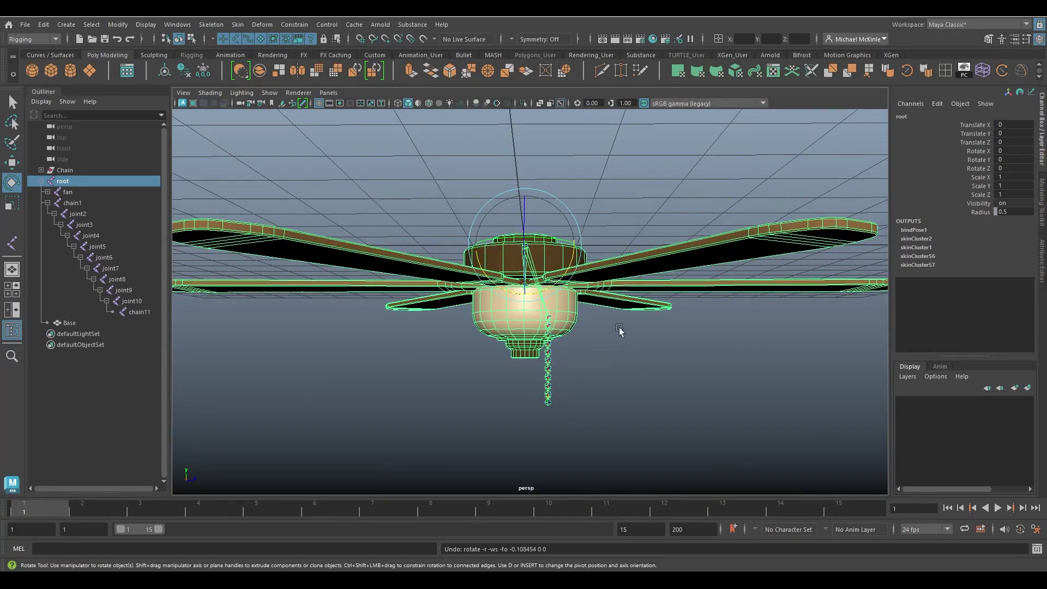
{"action": "scroll", "coordinate": [620, 327], "scroll_direction": "up", "scroll_amount": 3}
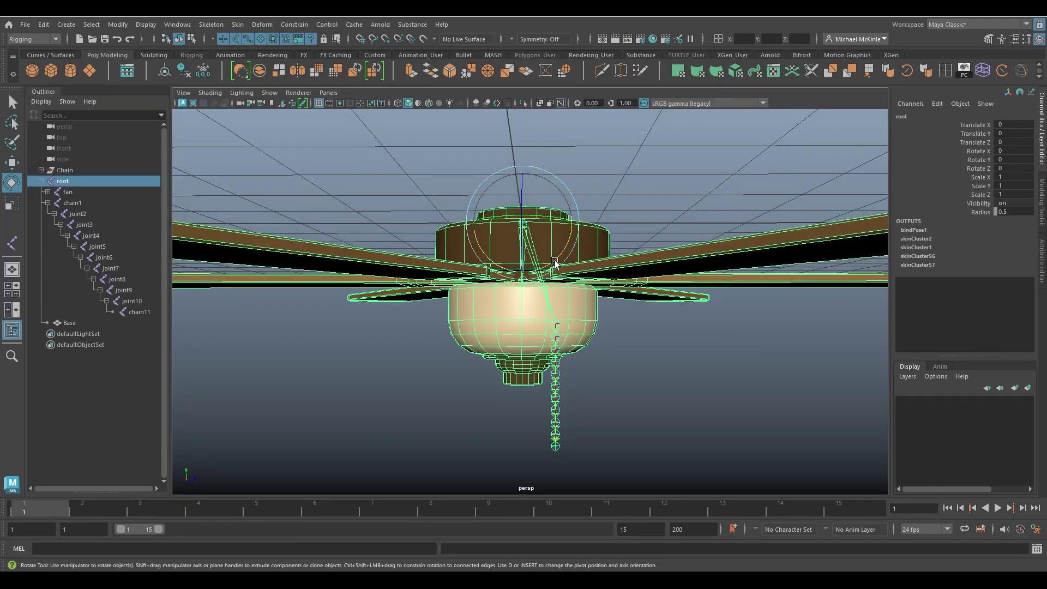
{"action": "left_click_drag", "start_coordinate": [554, 260], "coordinate": [574, 287]}
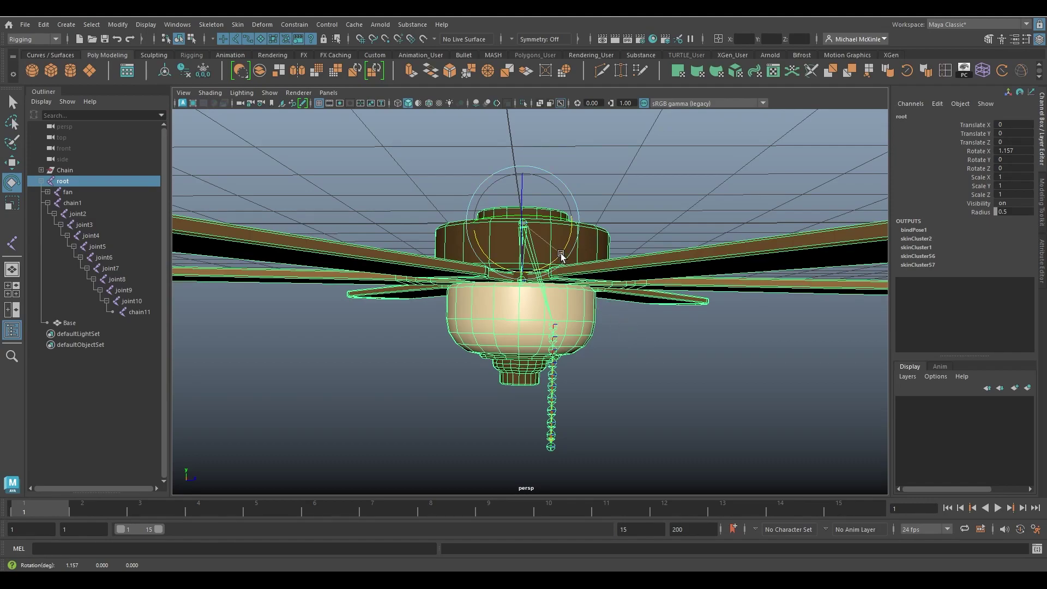
{"action": "left_click_drag", "start_coordinate": [562, 254], "coordinate": [558, 248]}
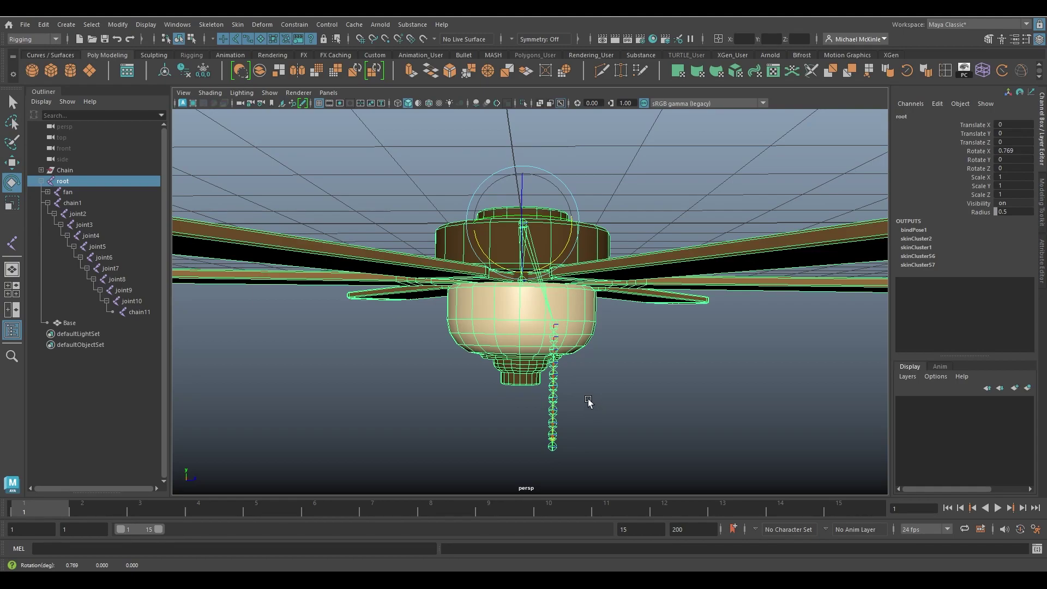
{"action": "key", "text": "shift+e"}
{"action": "left_click", "coordinate": [849, 505]}
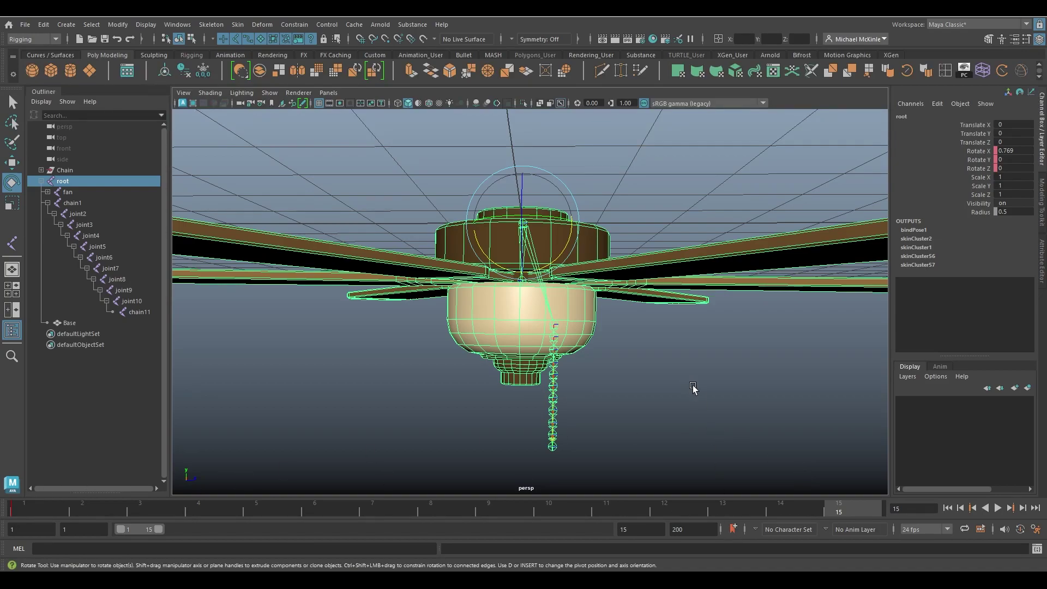
Step: At frame 7, tilt the root joint to -0.671° in X and play back to check the sway
{"action": "mouse_move", "coordinate": [860, 508]}
{"action": "left_mouse_down"}
{"action": "mouse_move", "coordinate": [752, 508]}
{"action": "mouse_move", "coordinate": [867, 507]}
{"action": "left_mouse_up"}
{"action": "middle_click_drag", "start_coordinate": [739, 417], "coordinate": [738, 416], "text": "alt"}
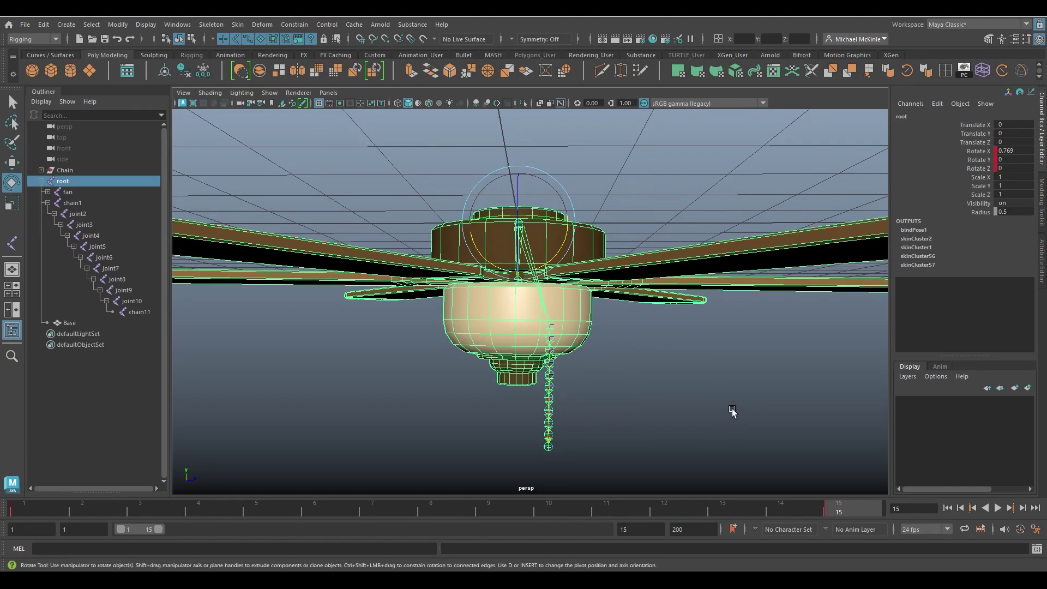
{"action": "key", "text": "alt+v"}
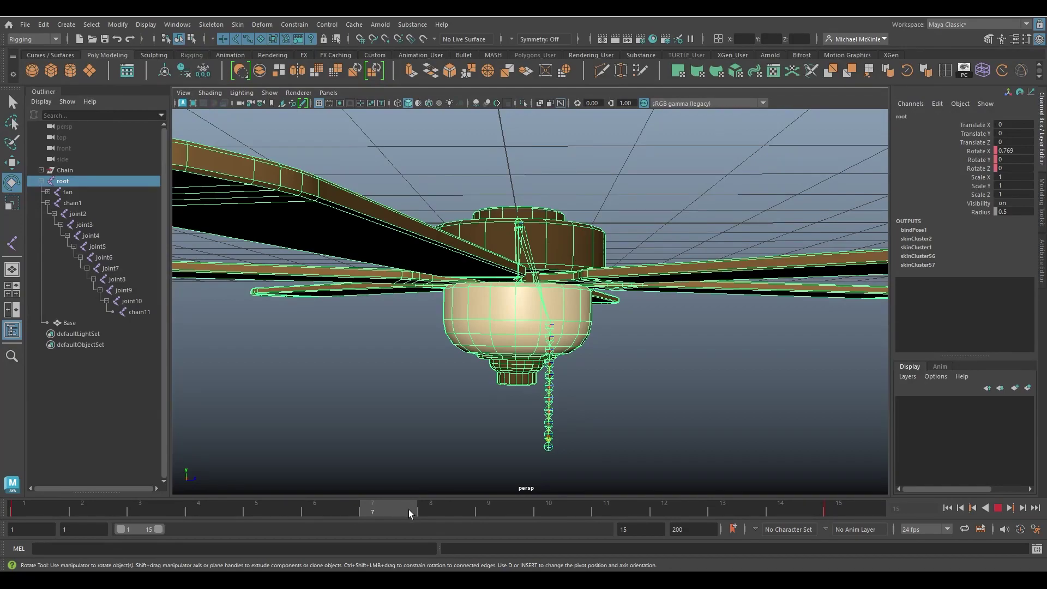
{"action": "key", "text": "alt+v"}
{"action": "mouse_move", "coordinate": [417, 514]}
{"action": "left_mouse_down"}
{"action": "mouse_move", "coordinate": [395, 508]}
{"action": "mouse_move", "coordinate": [428, 512]}
{"action": "left_mouse_up"}
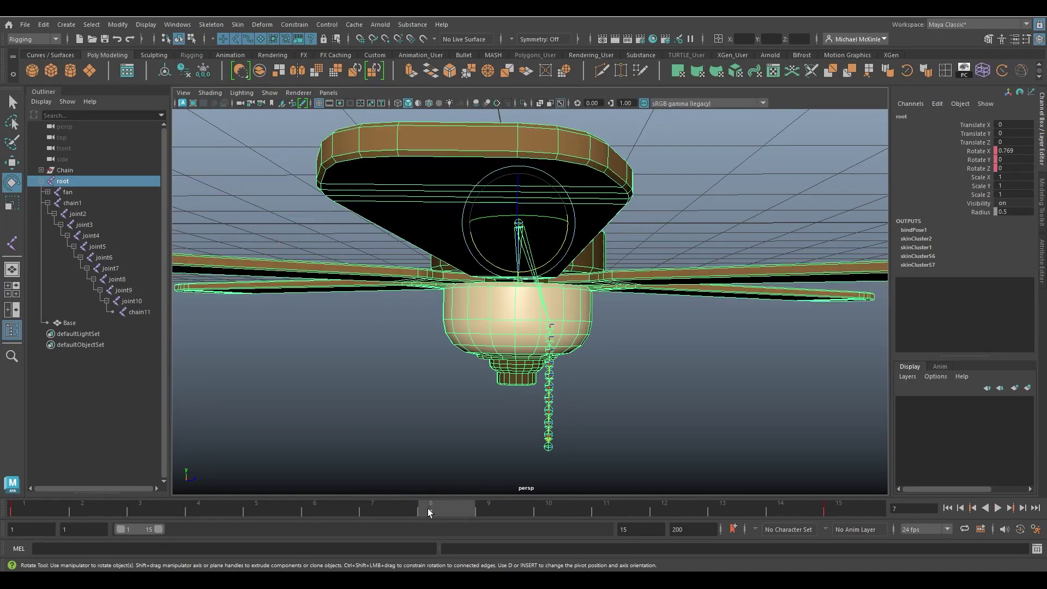
{"action": "left_click", "coordinate": [394, 510]}
{"action": "left_click_drag", "start_coordinate": [557, 258], "coordinate": [558, 258]}
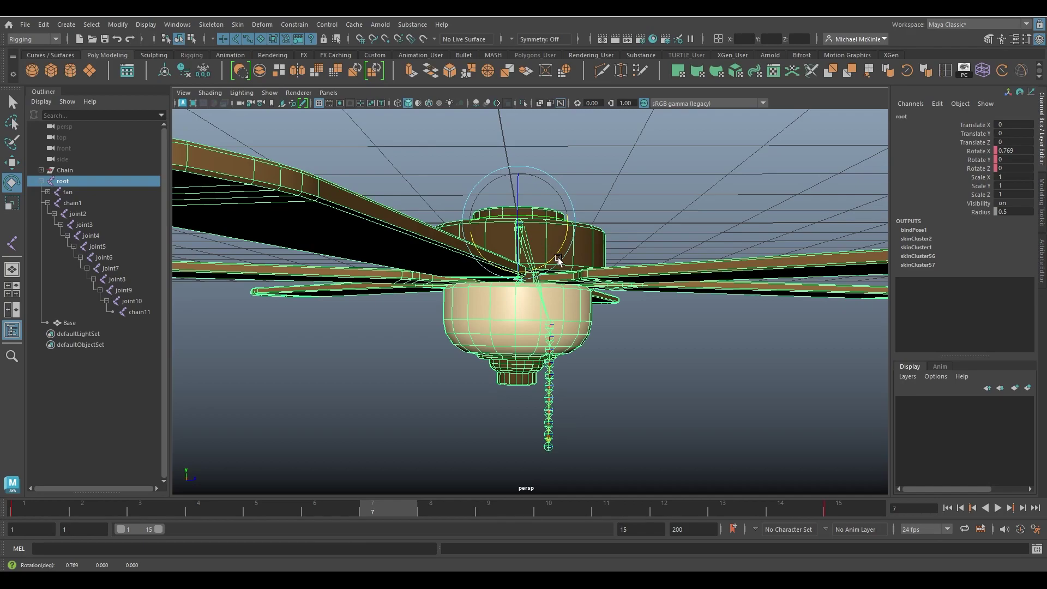
{"action": "middle_click_drag", "start_coordinate": [684, 382], "coordinate": [686, 382]}
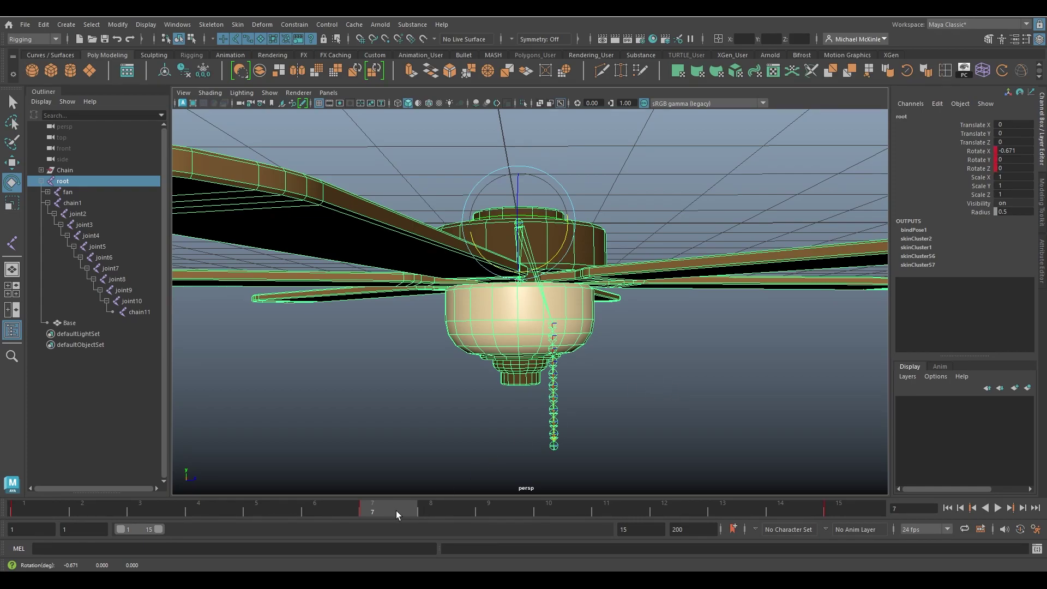
{"action": "left_click", "coordinate": [998, 507]}
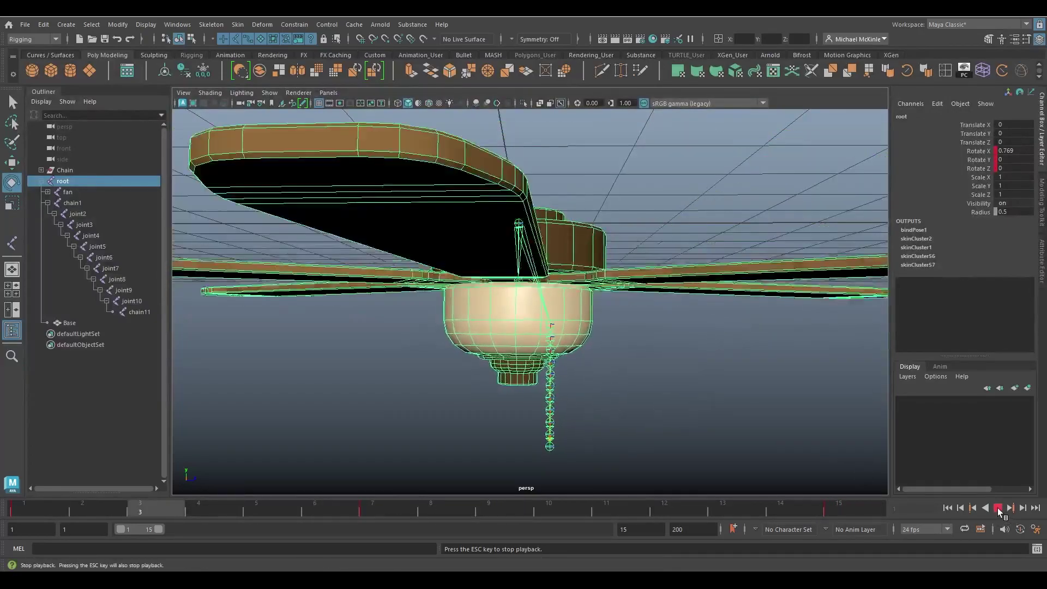
{"action": "left_click", "coordinate": [997, 508]}
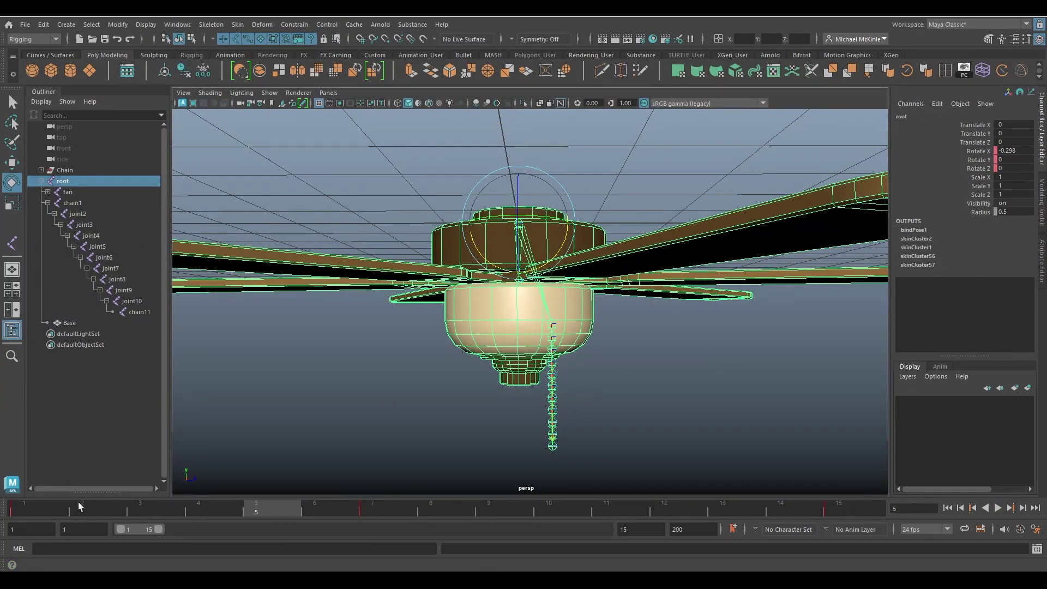
Step: Inspect the root's Rotate X curve in the Graph Editor
{"action": "left_click", "coordinate": [185, 24]}
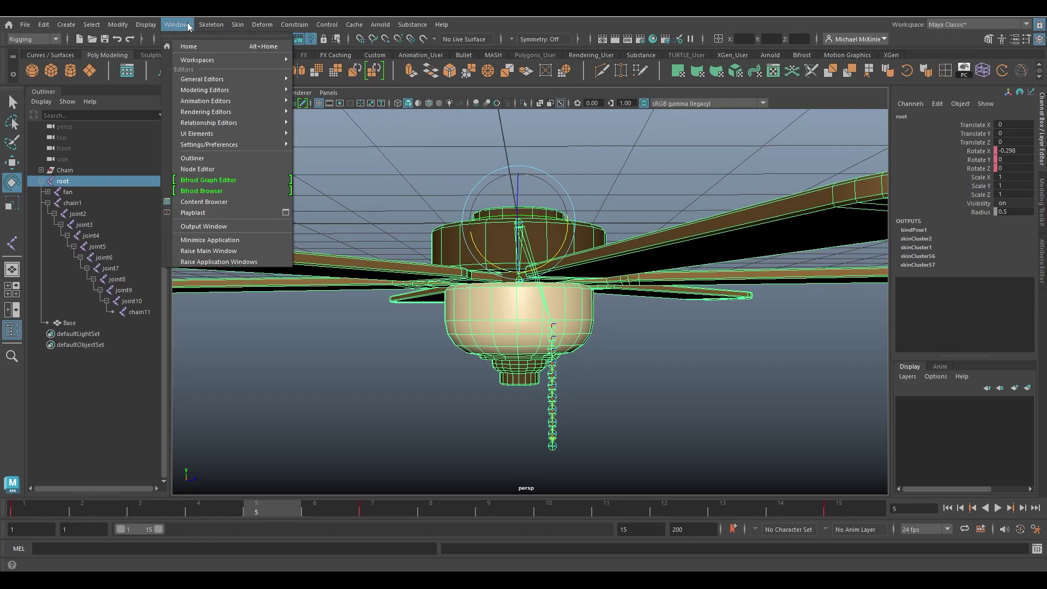
{"action": "mouse_move", "coordinate": [242, 100]}
{"action": "left_click", "coordinate": [319, 102]}
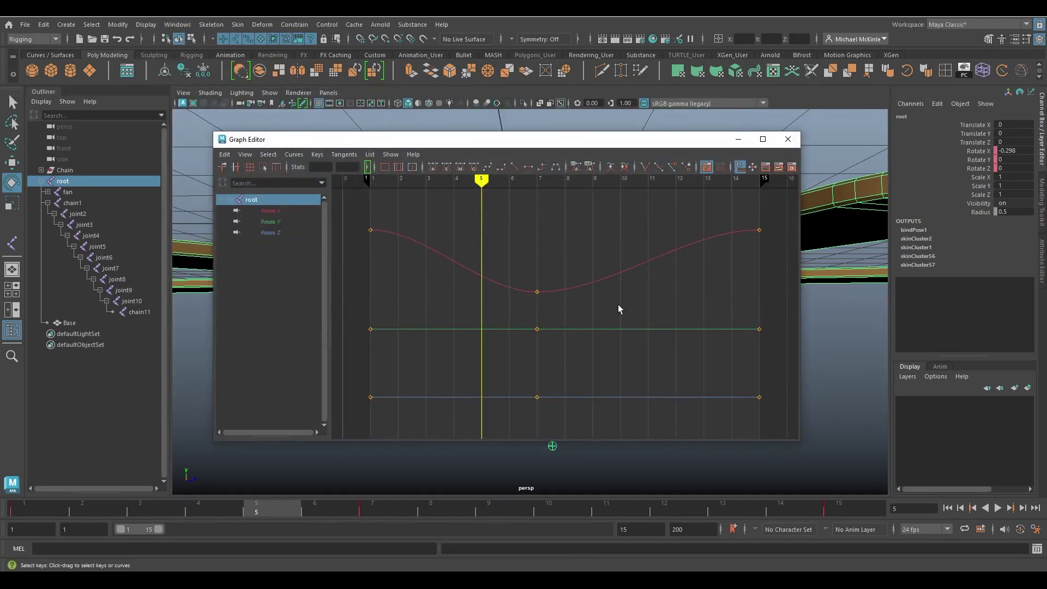
{"action": "left_click", "coordinate": [280, 210]}
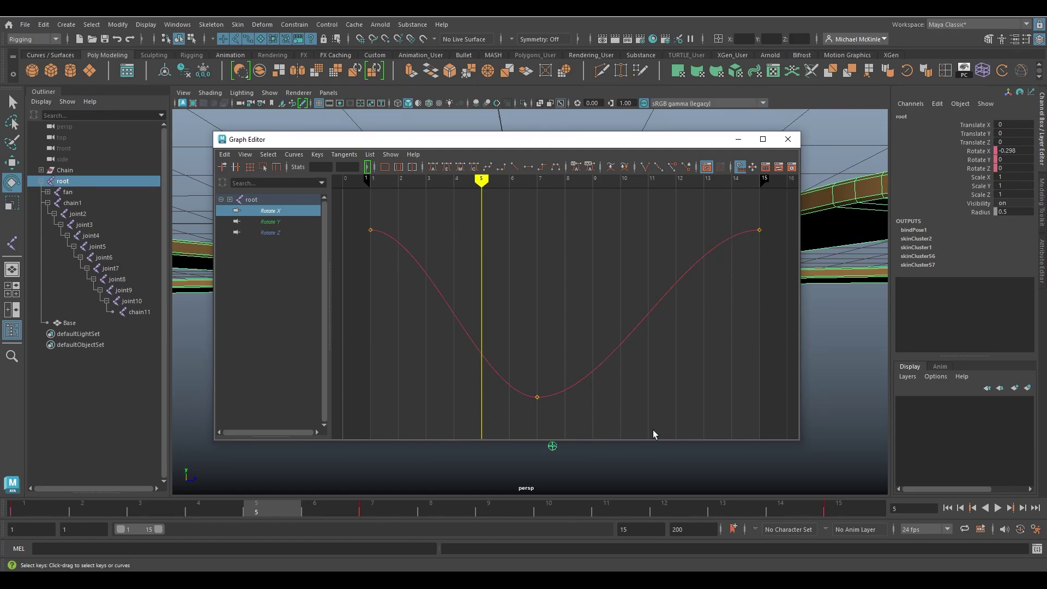
{"action": "left_click", "coordinate": [788, 139]}
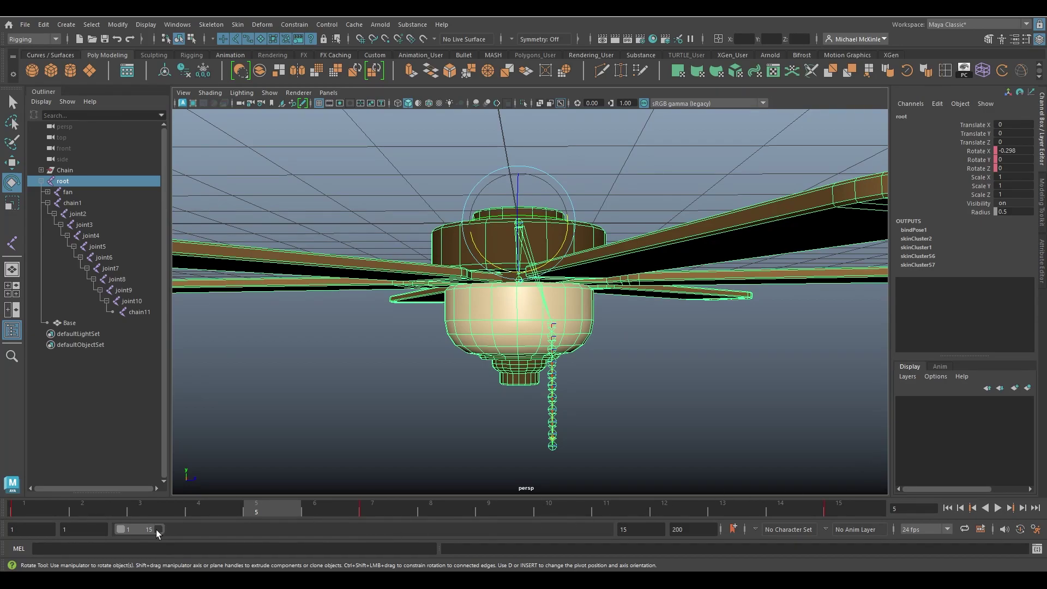
Step: End the playback range at frame 14, deselect the root and return to frame 1
{"action": "left_click_drag", "start_coordinate": [158, 530], "coordinate": [154, 530]}
{"action": "left_click", "coordinate": [330, 408]}
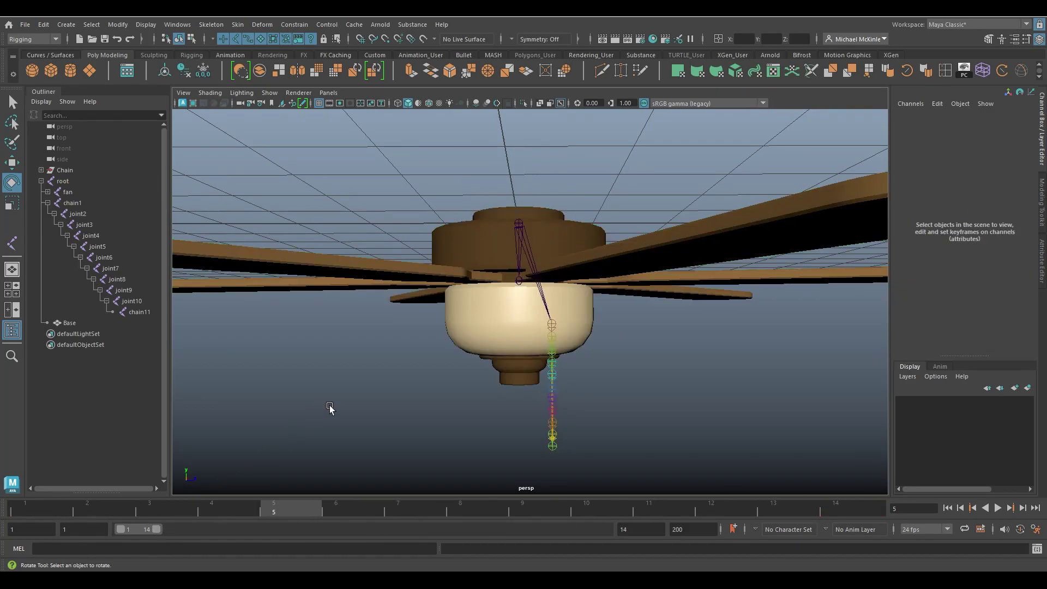
{"action": "left_click", "coordinate": [947, 507]}
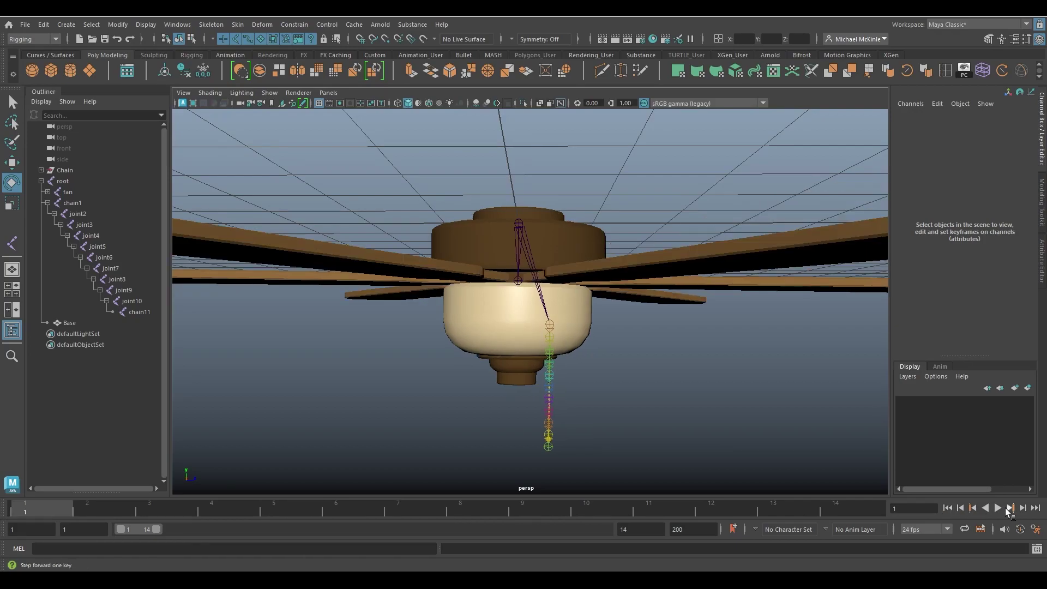
{"action": "left_click", "coordinate": [999, 508]}
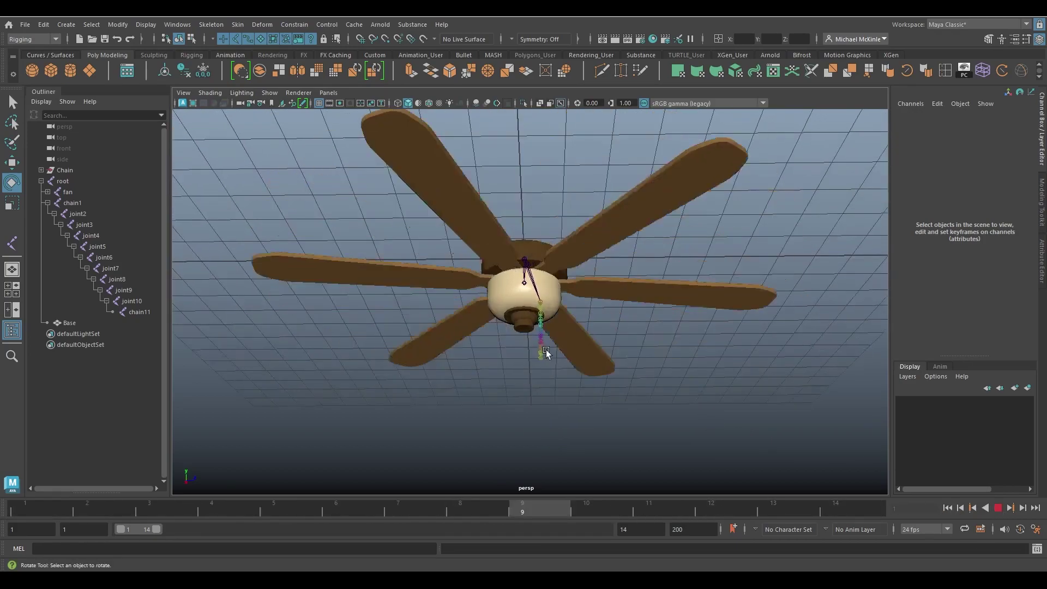
{"action": "left_click_drag", "start_coordinate": [550, 355], "coordinate": [580, 412], "text": "alt"}
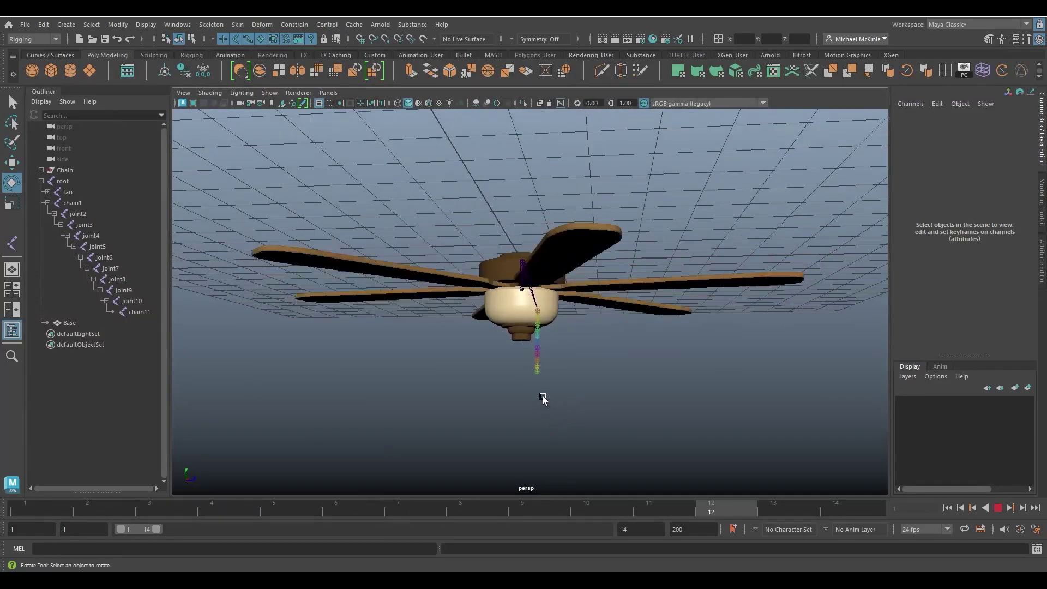
{"action": "scroll", "coordinate": [542, 400], "scroll_direction": "up", "scroll_amount": 5}
{"action": "left_click", "coordinate": [998, 508]}
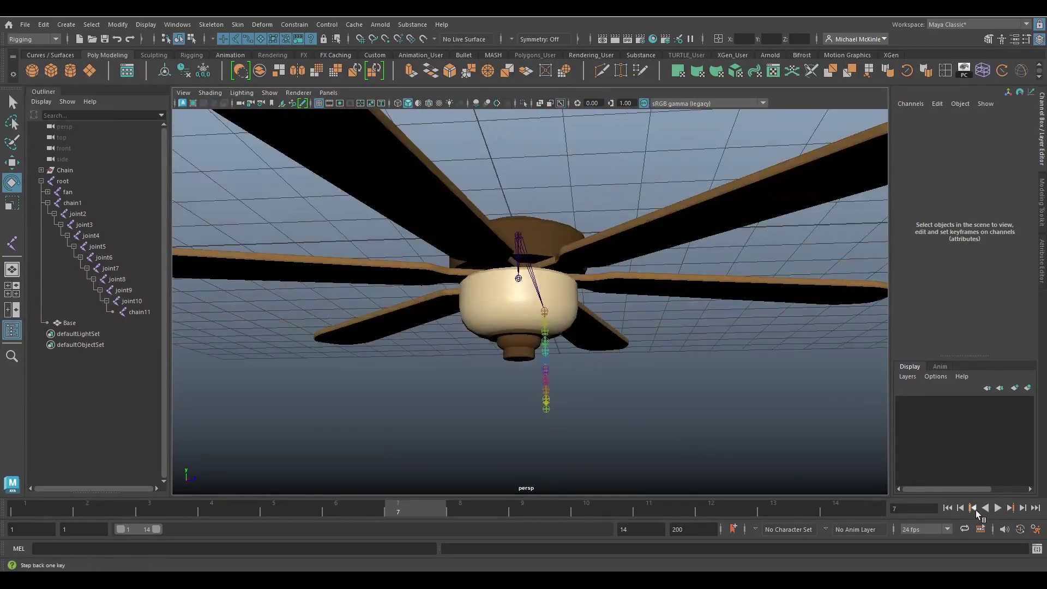
{"action": "left_click", "coordinate": [947, 507]}
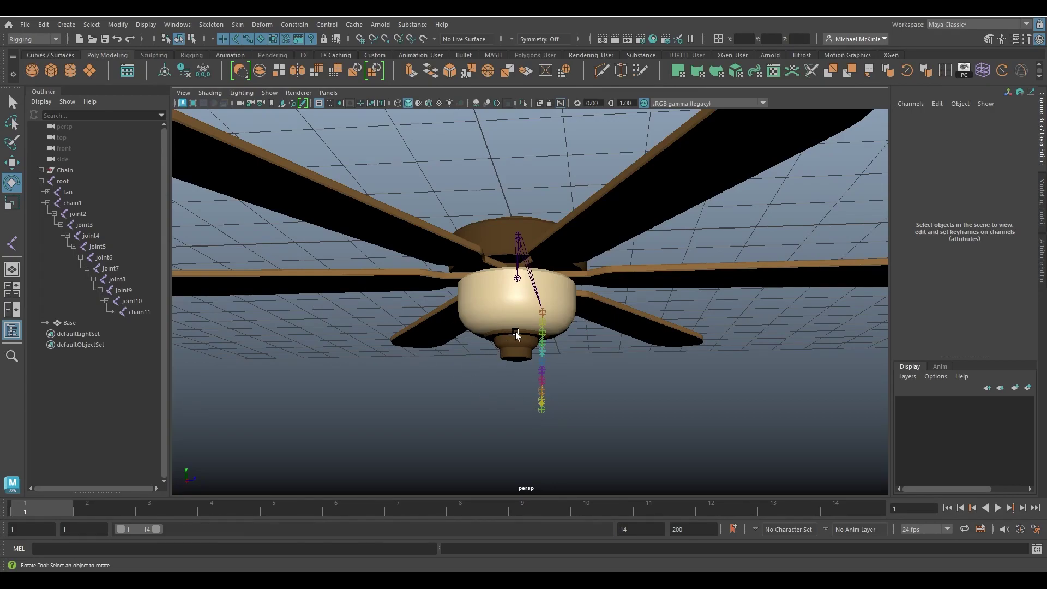
{"action": "left_click_drag", "start_coordinate": [510, 325], "coordinate": [507, 347], "text": "alt"}
{"action": "right_click_drag", "start_coordinate": [508, 347], "coordinate": [687, 378], "text": "alt"}
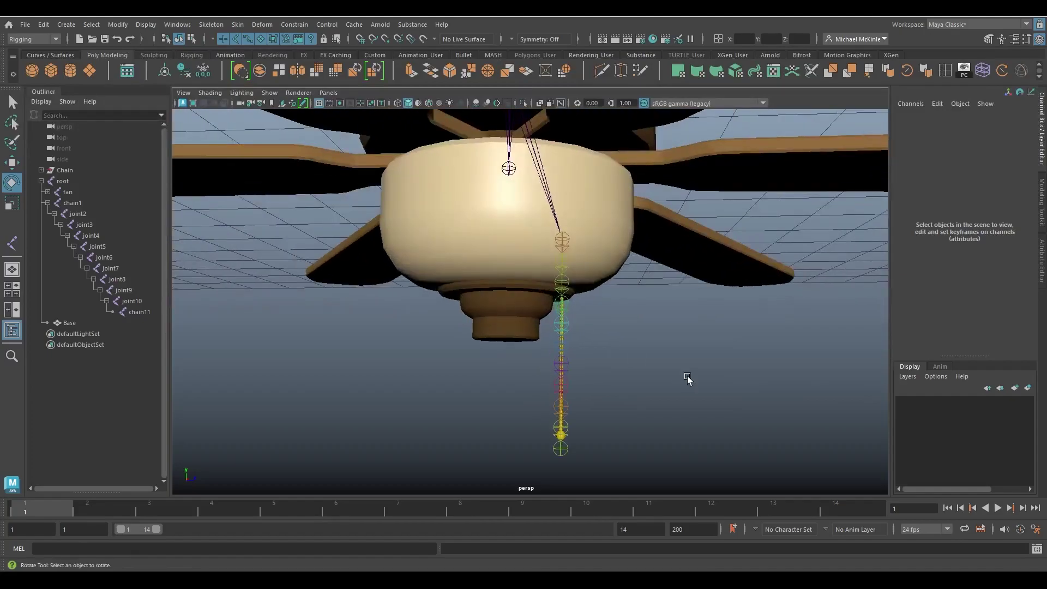
{"action": "middle_click_drag", "start_coordinate": [636, 329], "coordinate": [621, 336], "text": "alt"}
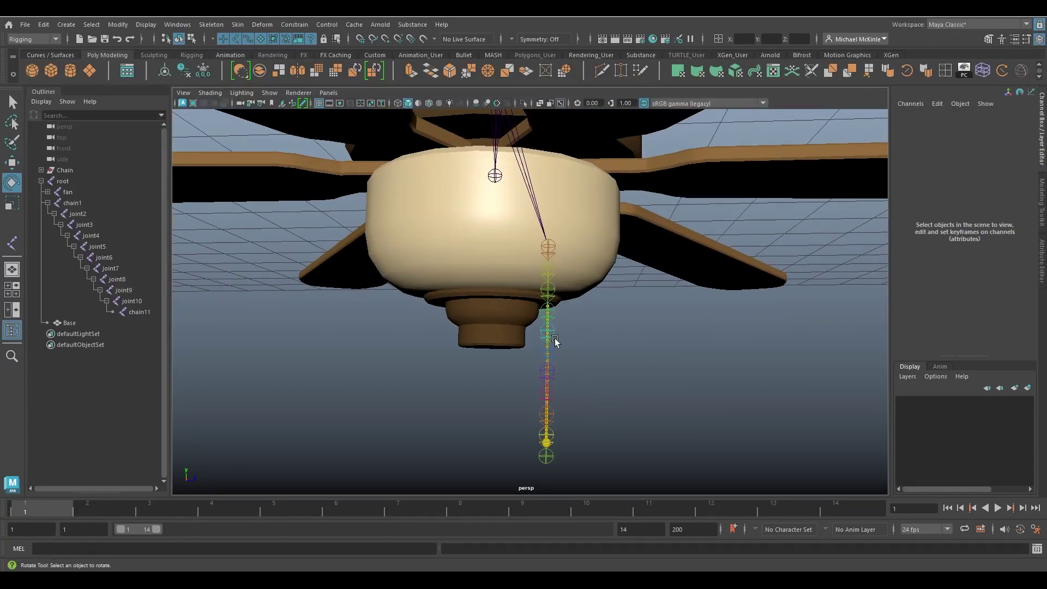
Step: Select joint4 through chain11 in the Outliner
{"action": "left_click", "coordinate": [77, 214]}
{"action": "left_click_drag", "start_coordinate": [525, 288], "coordinate": [530, 308], "text": "alt"}
{"action": "right_click_drag", "start_coordinate": [531, 309], "coordinate": [607, 366], "text": "alt"}
{"action": "middle_click_drag", "start_coordinate": [607, 366], "coordinate": [578, 310], "text": "alt"}
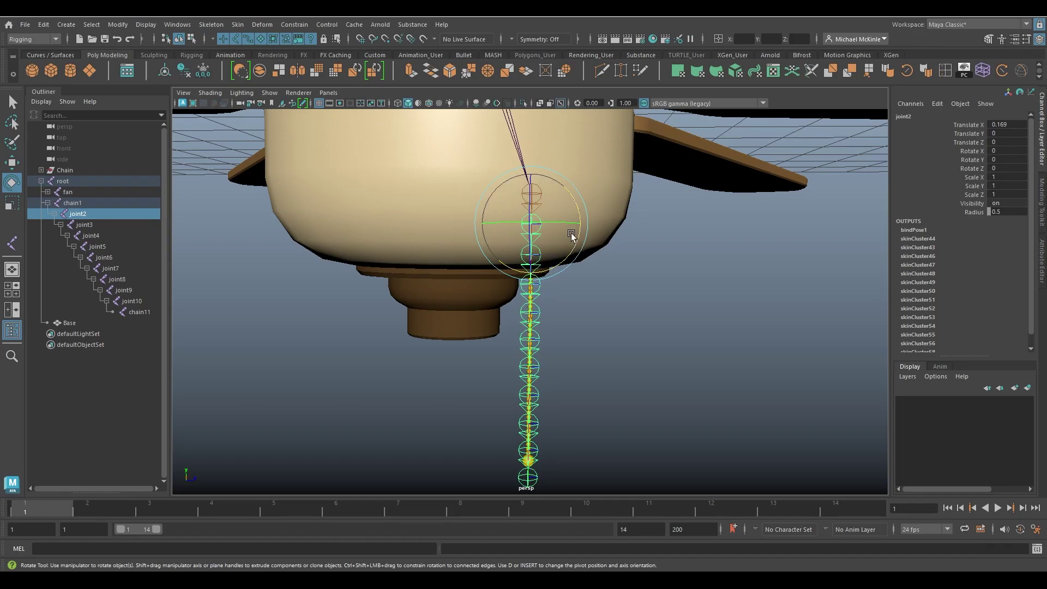
{"action": "left_click_drag", "start_coordinate": [589, 329], "coordinate": [515, 285], "text": "alt"}
{"action": "left_click", "coordinate": [554, 275]}
{"action": "left_click", "coordinate": [533, 260]}
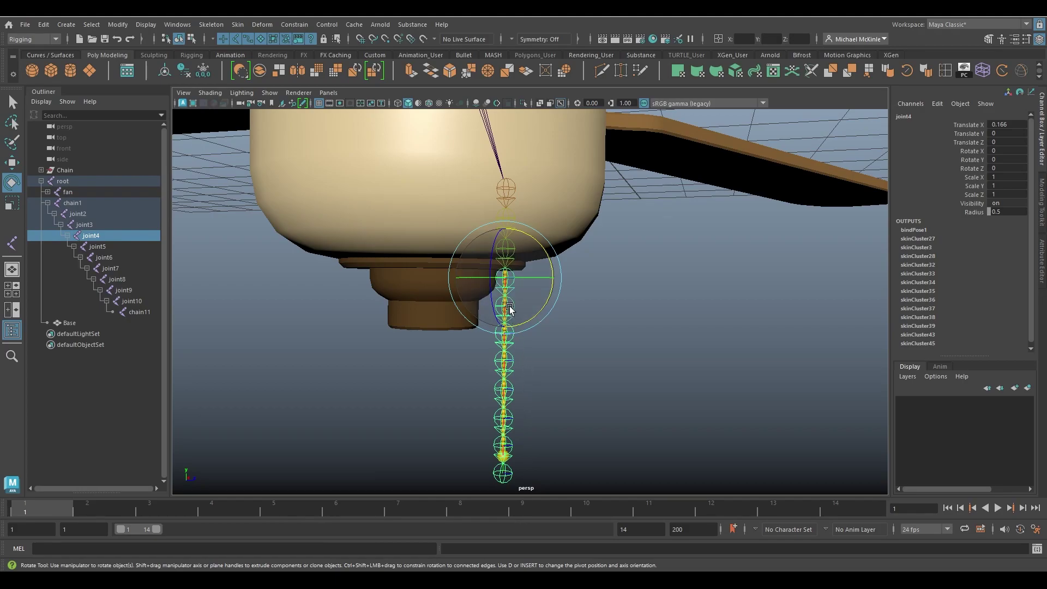
{"action": "left_click", "coordinate": [133, 311], "text": "shift"}
{"action": "left_click_drag", "start_coordinate": [636, 416], "coordinate": [542, 393], "text": "alt"}
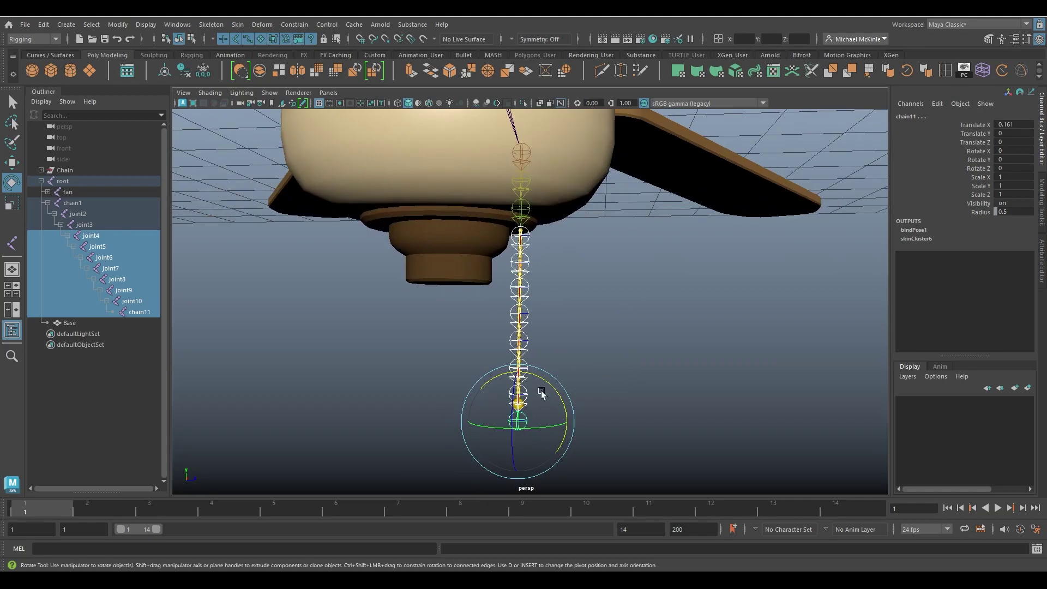
{"action": "left_click", "coordinate": [93, 238]}
{"action": "left_click", "coordinate": [147, 310], "text": "shift"}
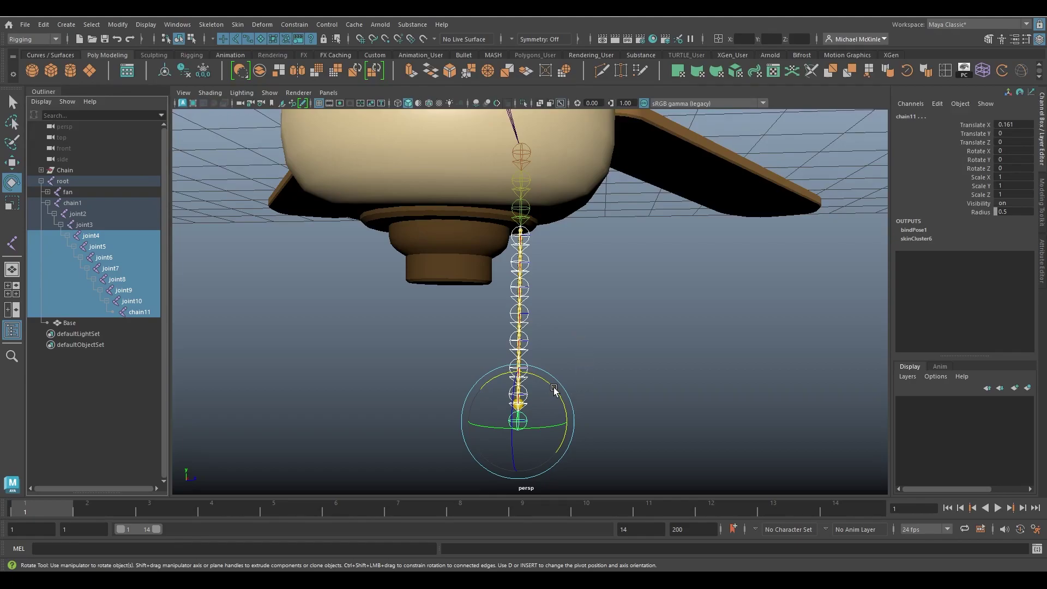
Step: Bend the selected joints slightly on X, key them at frame 1, and extend the range end to 15
{"action": "mouse_move", "coordinate": [554, 391]}
{"action": "left_mouse_down"}
{"action": "mouse_move", "coordinate": [589, 401]}
{"action": "mouse_move", "coordinate": [549, 398]}
{"action": "left_mouse_up"}
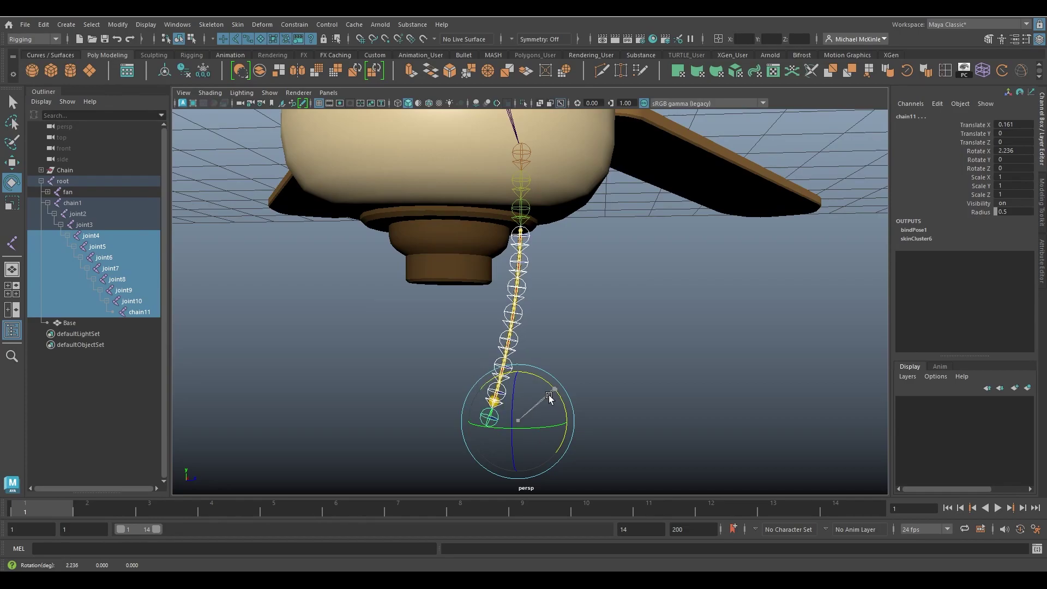
{"action": "scroll", "coordinate": [613, 351], "scroll_direction": "down", "scroll_amount": 6}
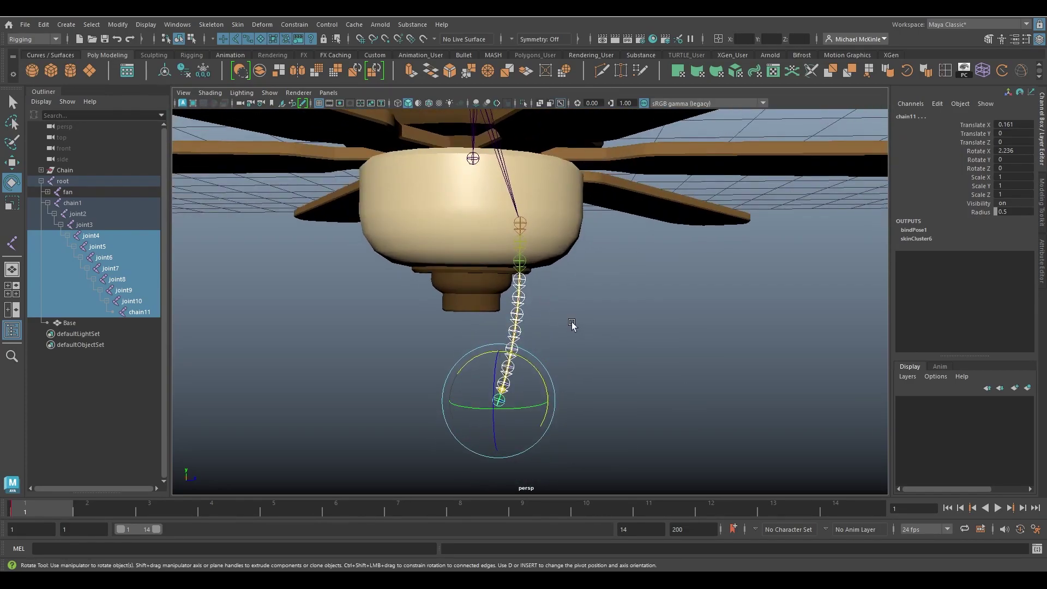
{"action": "key", "text": "shift+e"}
{"action": "left_click_drag", "start_coordinate": [156, 533], "coordinate": [158, 530]}
Step: At frame 8, swing the lower chain joints to Rotate X -2.908 and key the rotation
{"action": "left_click", "coordinate": [844, 510]}
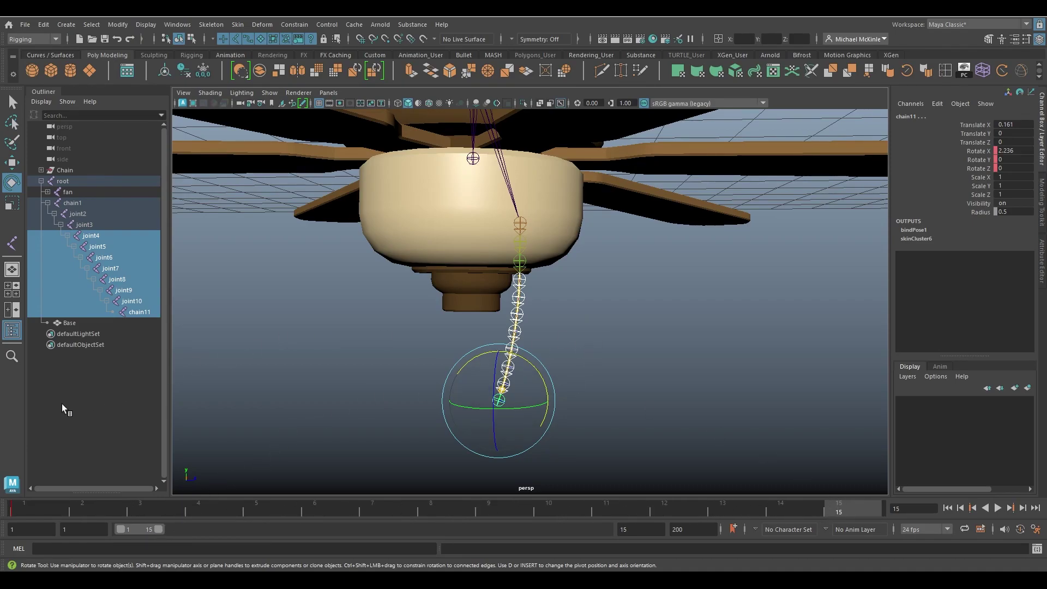
{"action": "left_click_drag", "start_coordinate": [701, 360], "coordinate": [696, 334], "text": "alt"}
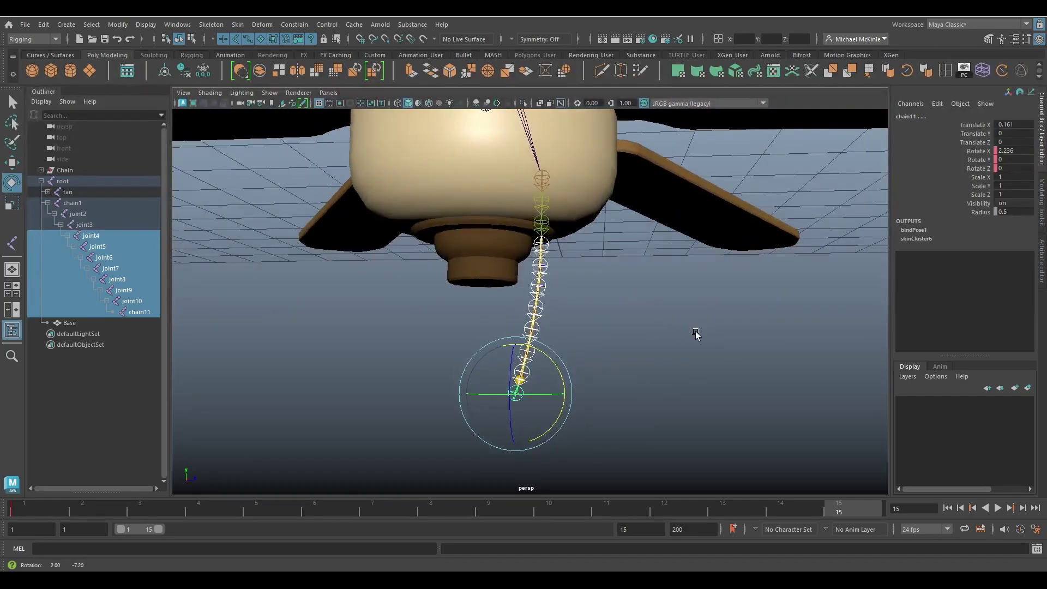
{"action": "right_click_drag", "start_coordinate": [750, 340], "coordinate": [698, 327], "text": "alt"}
{"action": "left_click_drag", "start_coordinate": [699, 327], "coordinate": [696, 337], "text": "alt"}
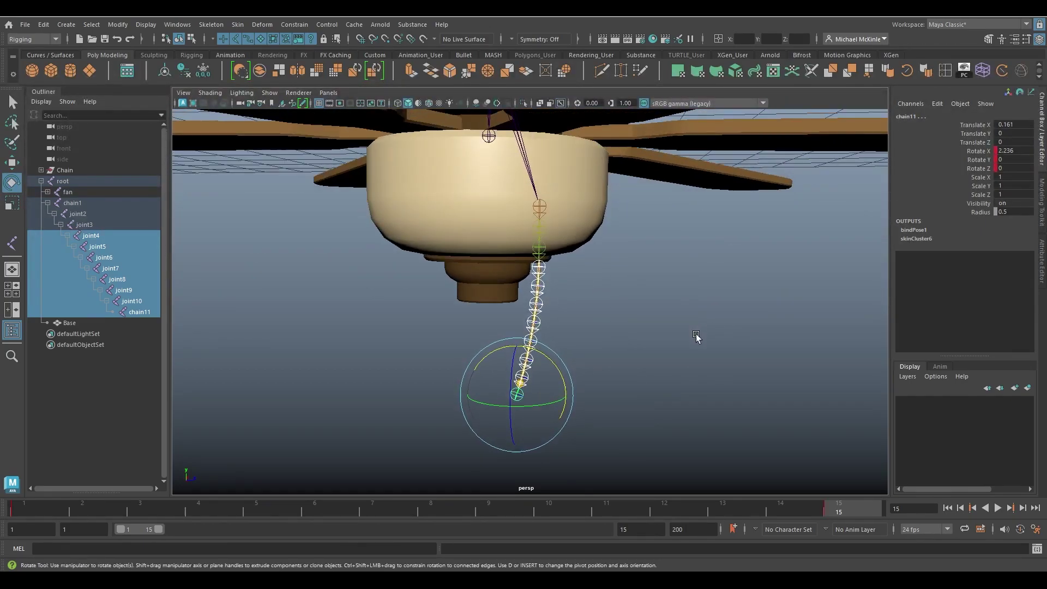
{"action": "left_click", "coordinate": [381, 507]}
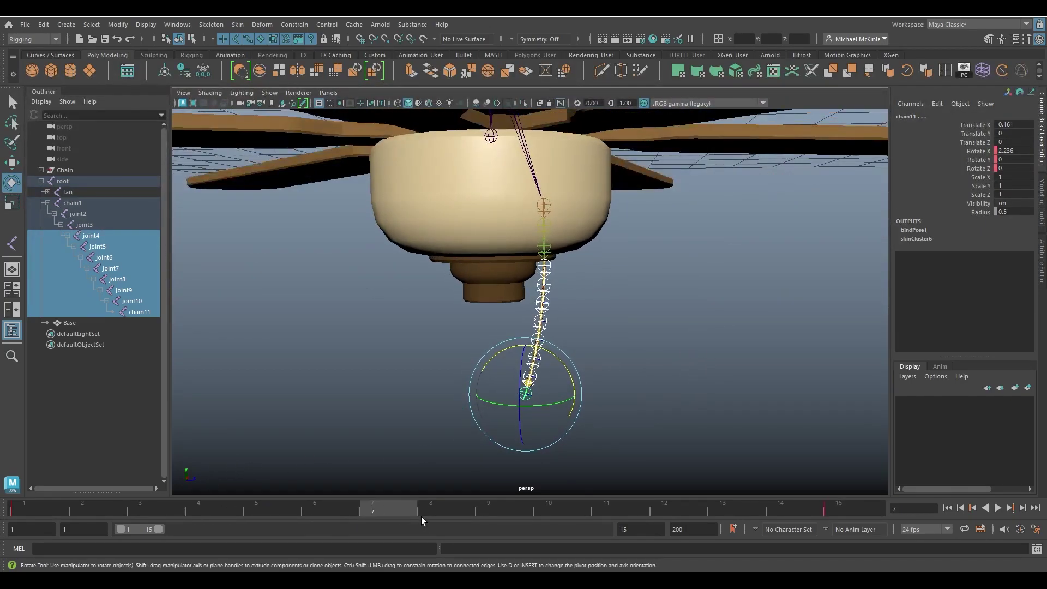
{"action": "left_click", "coordinate": [611, 373]}
{"action": "key", "text": "ctrl+z"}
{"action": "left_click", "coordinate": [447, 507]}
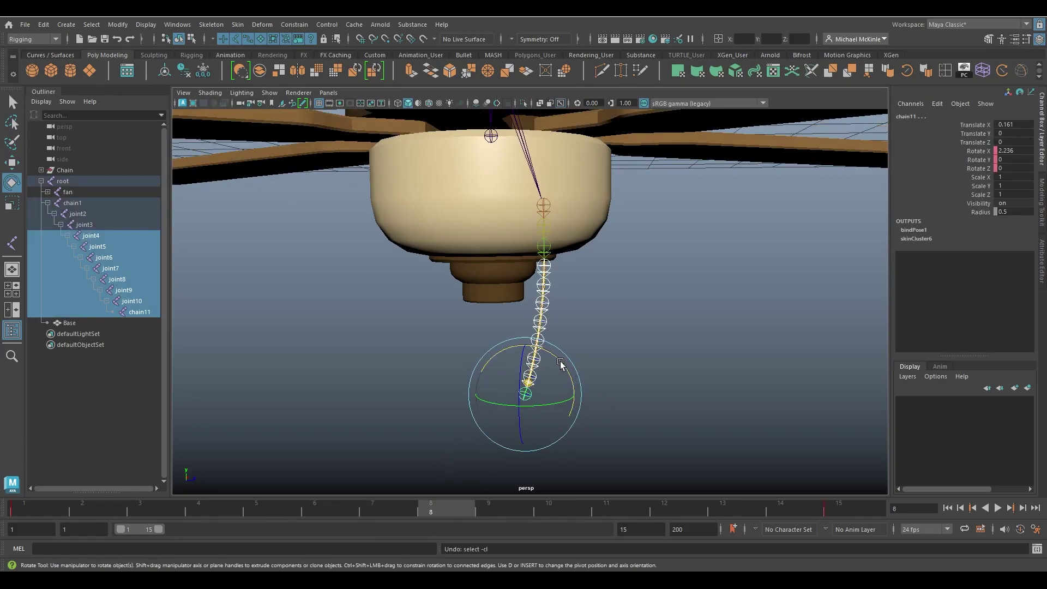
{"action": "left_click_drag", "start_coordinate": [562, 362], "coordinate": [558, 359]}
{"action": "left_click_drag", "start_coordinate": [696, 377], "coordinate": [694, 373], "text": "alt"}
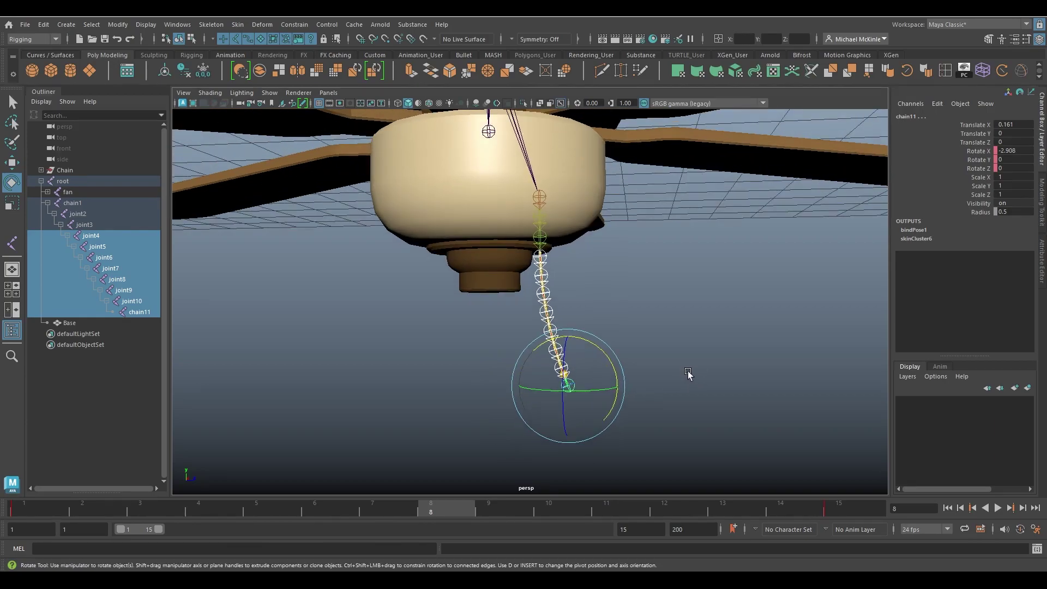
{"action": "key", "text": "shift+e"}
Step: Set the playback range end back to frame 14 and zoom out to the whole fan
{"action": "left_click_drag", "start_coordinate": [156, 529], "coordinate": [153, 529]}
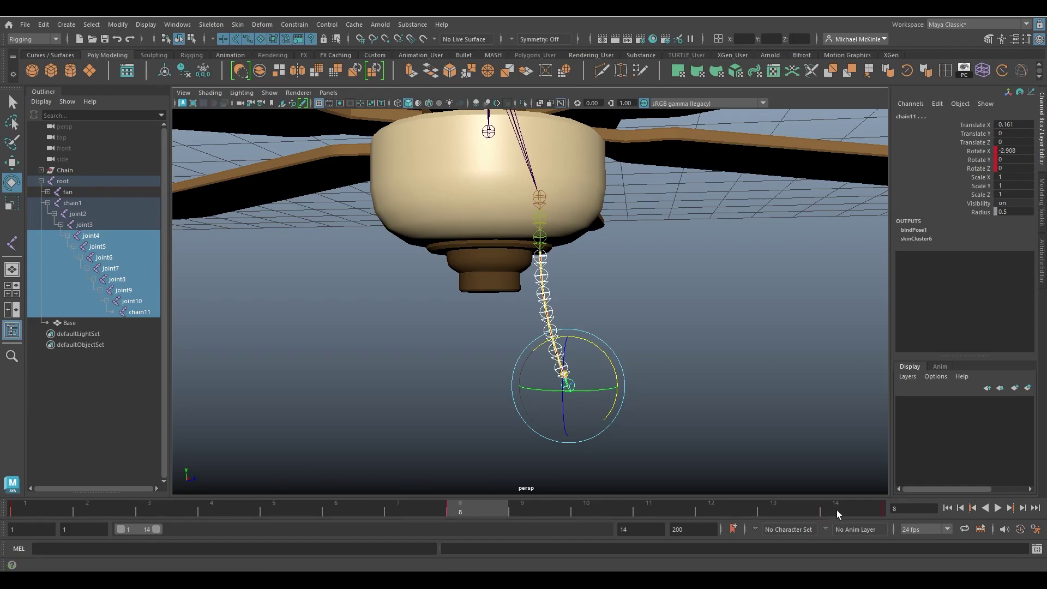
{"action": "left_click", "coordinate": [785, 377]}
{"action": "right_click_drag", "start_coordinate": [726, 344], "coordinate": [632, 321], "text": "alt"}
{"action": "mouse_move", "coordinate": [631, 321]}
{"action": "left_mouse_down", "text": "alt"}
{"action": "mouse_move", "coordinate": [631, 364]}
{"action": "mouse_move", "coordinate": [643, 332]}
{"action": "left_mouse_up", "text": "alt"}
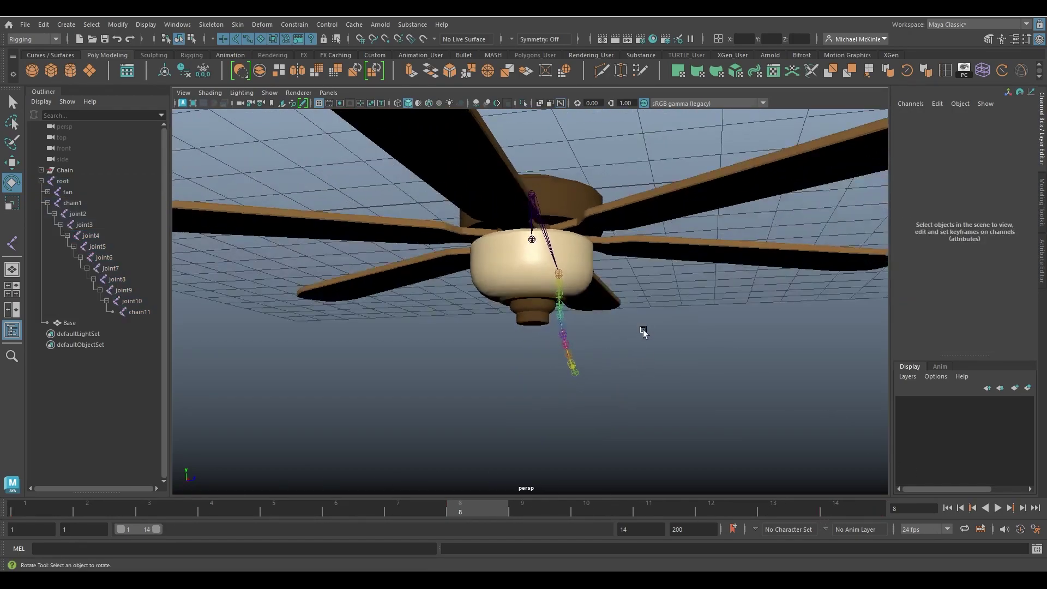
Step: Hide joints in the viewport through the Show menu
{"action": "right_click_drag", "start_coordinate": [643, 331], "coordinate": [566, 312], "text": "alt"}
{"action": "left_click", "coordinate": [276, 95]}
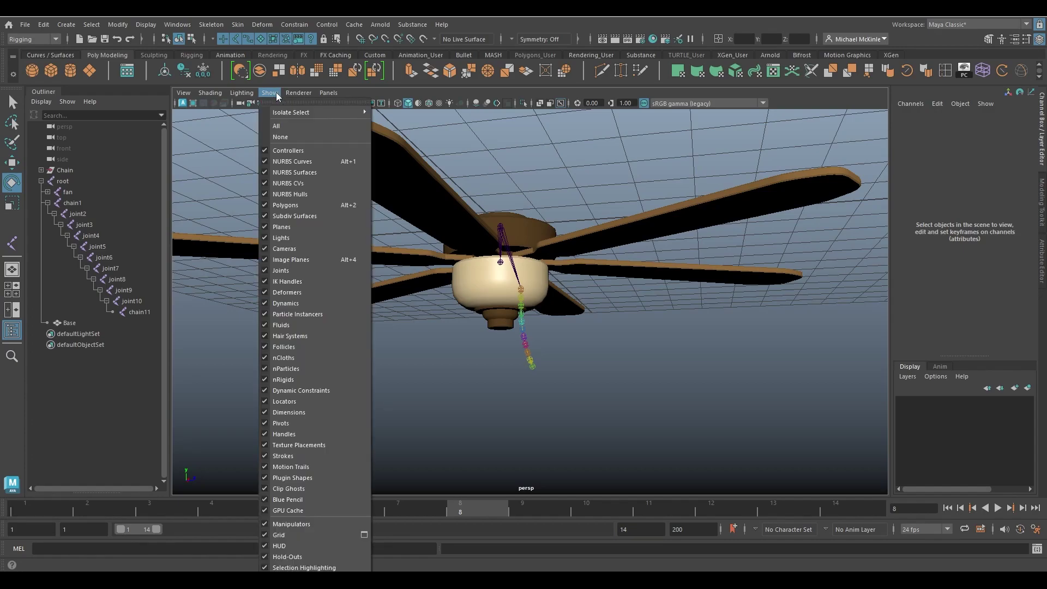
{"action": "left_click", "coordinate": [294, 271]}
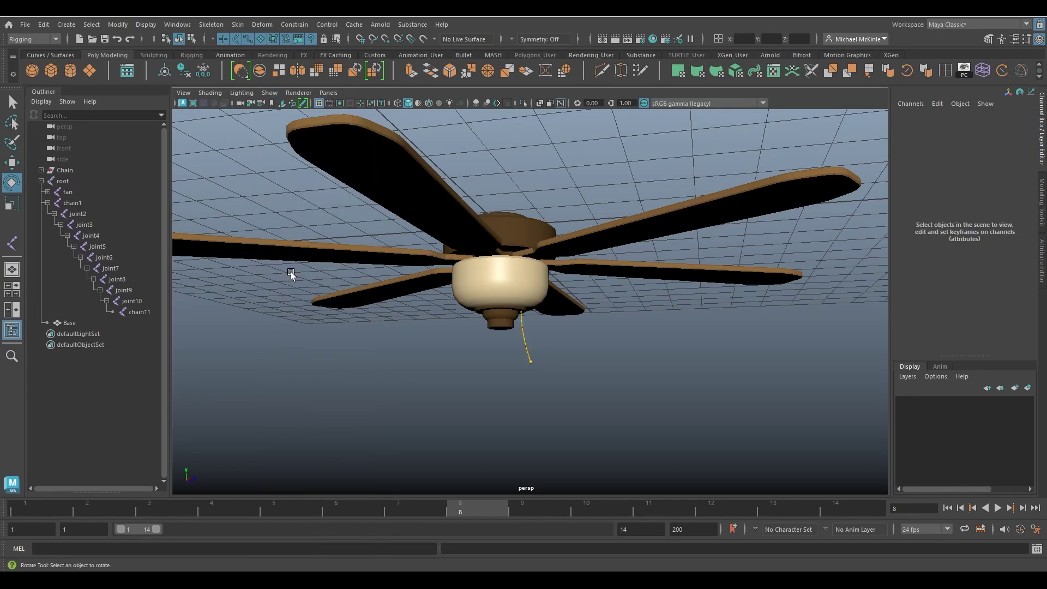
{"action": "left_click_drag", "start_coordinate": [584, 354], "coordinate": [619, 355], "text": "alt"}
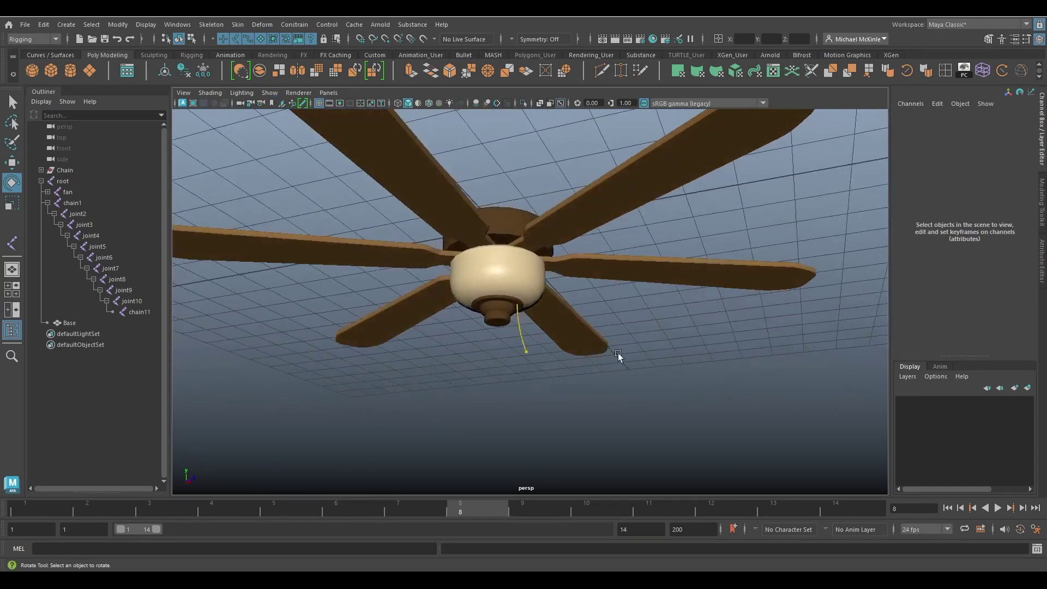
Step: Play the fan animation and watch it from several angles
{"action": "left_click", "coordinate": [998, 508]}
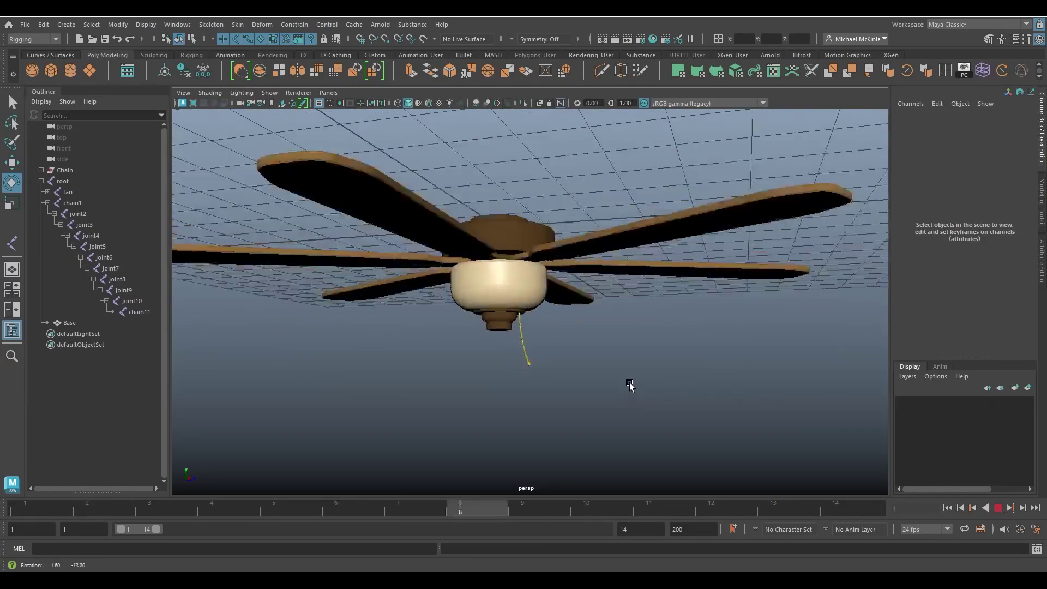
{"action": "right_click_drag", "start_coordinate": [630, 382], "coordinate": [399, 307], "text": "alt"}
{"action": "left_click_drag", "start_coordinate": [398, 307], "coordinate": [505, 333], "text": "alt"}
{"action": "right_click_drag", "start_coordinate": [505, 332], "coordinate": [703, 376], "text": "alt"}
{"action": "left_click_drag", "start_coordinate": [703, 376], "coordinate": [565, 319], "text": "alt"}
{"action": "right_click_drag", "start_coordinate": [565, 319], "coordinate": [632, 314], "text": "alt"}
{"action": "left_click_drag", "start_coordinate": [631, 314], "coordinate": [623, 310], "text": "alt"}
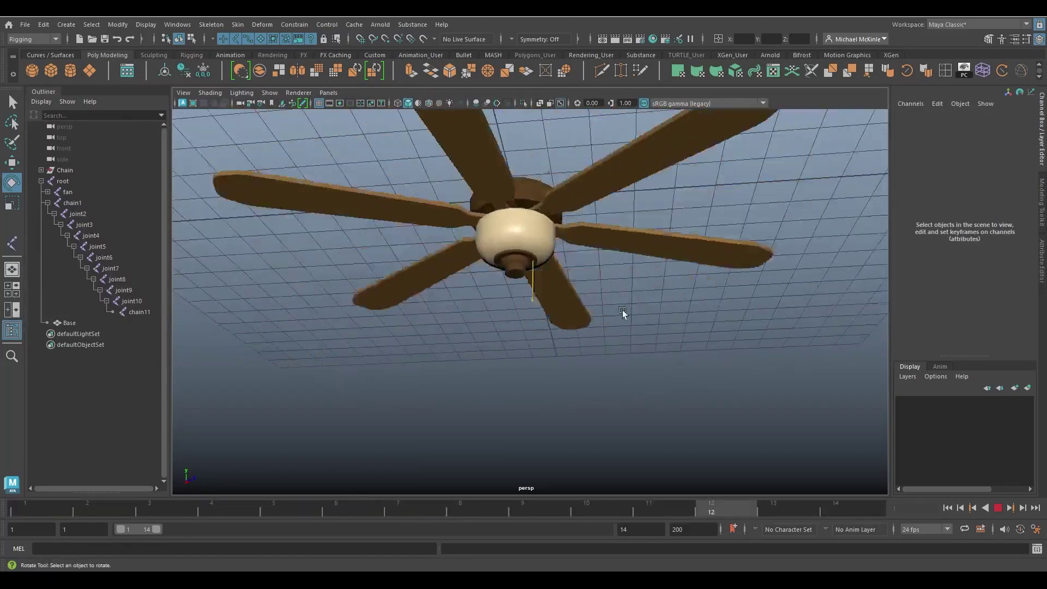
{"action": "middle_click_drag", "start_coordinate": [623, 310], "coordinate": [515, 309], "text": "alt"}
{"action": "right_click_drag", "start_coordinate": [514, 310], "coordinate": [483, 301], "text": "alt"}
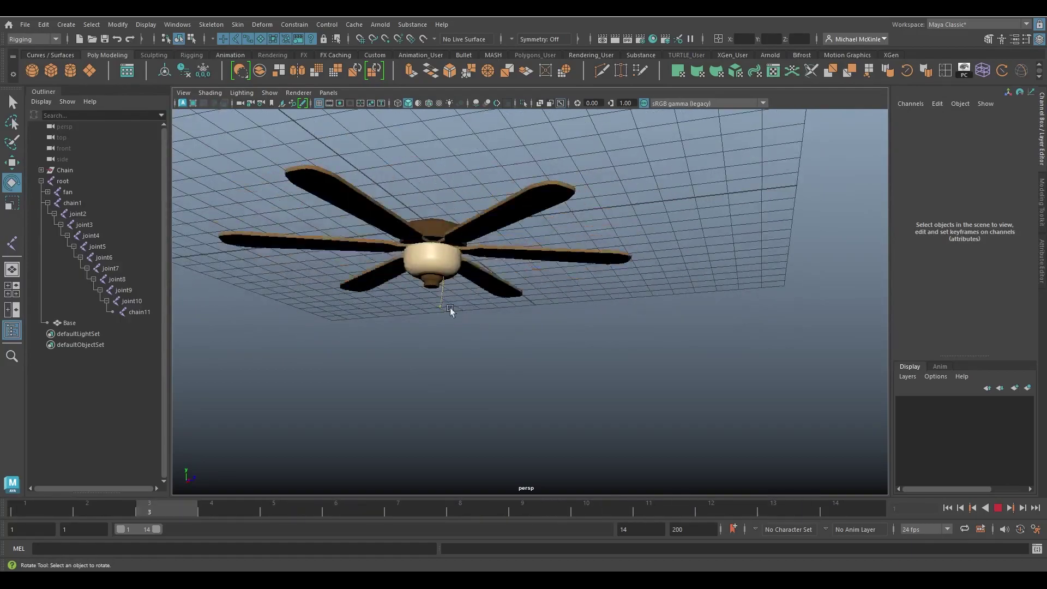
{"action": "right_click_drag", "start_coordinate": [453, 311], "coordinate": [502, 355], "text": "alt"}
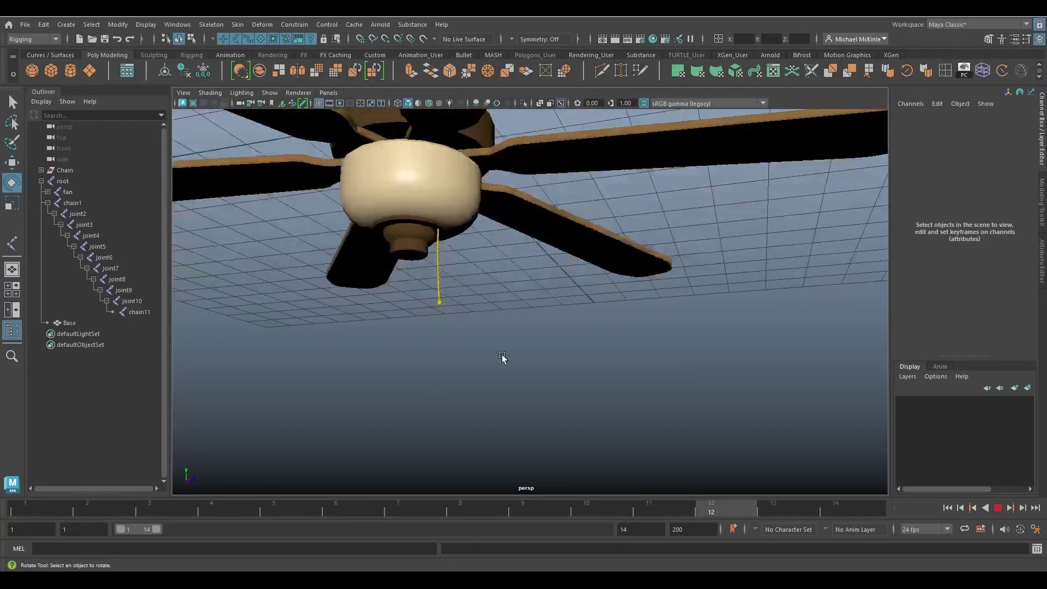
{"action": "right_click_drag", "start_coordinate": [450, 308], "coordinate": [394, 299], "text": "alt"}
{"action": "middle_click_drag", "start_coordinate": [476, 295], "coordinate": [542, 328], "text": "alt"}
{"action": "left_click_drag", "start_coordinate": [551, 317], "coordinate": [532, 337], "text": "alt"}
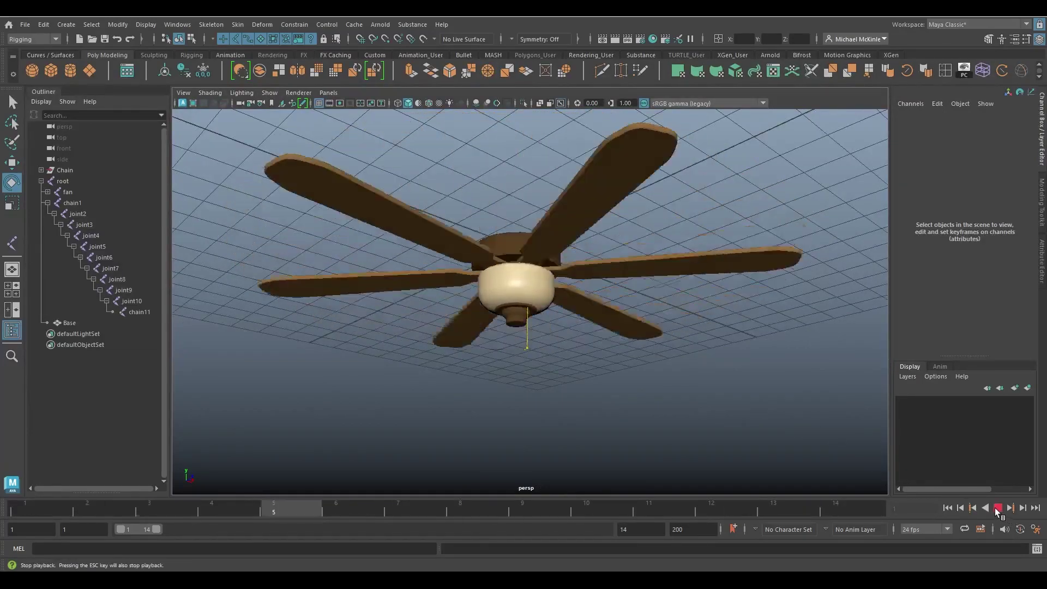
Step: Stop playback, rewind to frame 1 and show joints in the viewport again
{"action": "left_click", "coordinate": [998, 508]}
{"action": "left_click", "coordinate": [948, 507]}
{"action": "right_click_drag", "start_coordinate": [461, 313], "coordinate": [567, 360], "text": "alt"}
{"action": "left_click", "coordinate": [270, 93]}
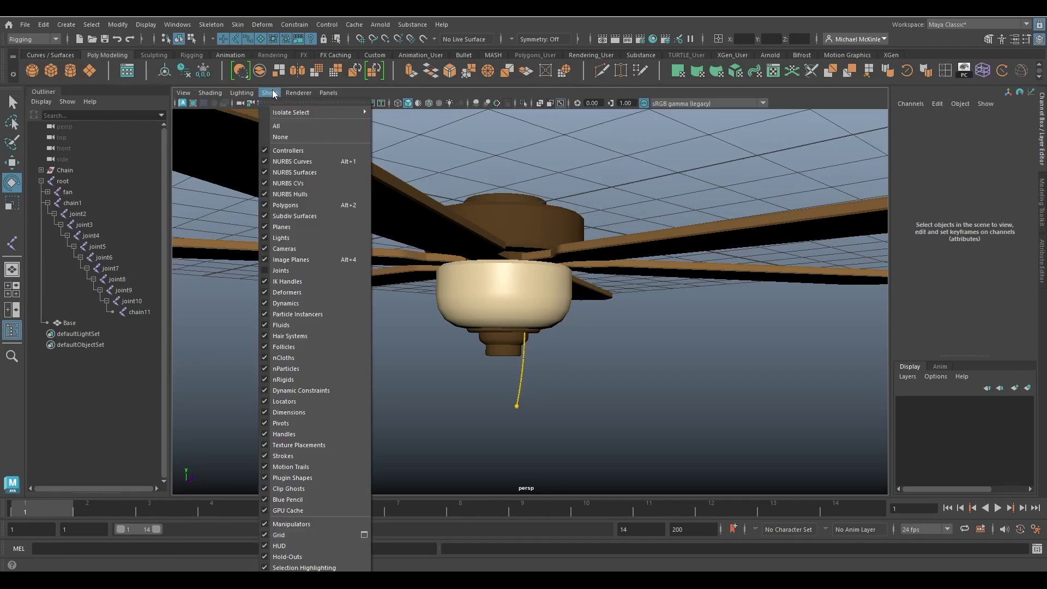
{"action": "left_click", "coordinate": [280, 270]}
{"action": "mouse_move", "coordinate": [673, 367]}
{"action": "left_mouse_down", "text": "alt"}
{"action": "mouse_move", "coordinate": [654, 386]}
{"action": "mouse_move", "coordinate": [684, 370]}
{"action": "mouse_move", "coordinate": [670, 360]}
{"action": "left_mouse_up", "text": "alt"}
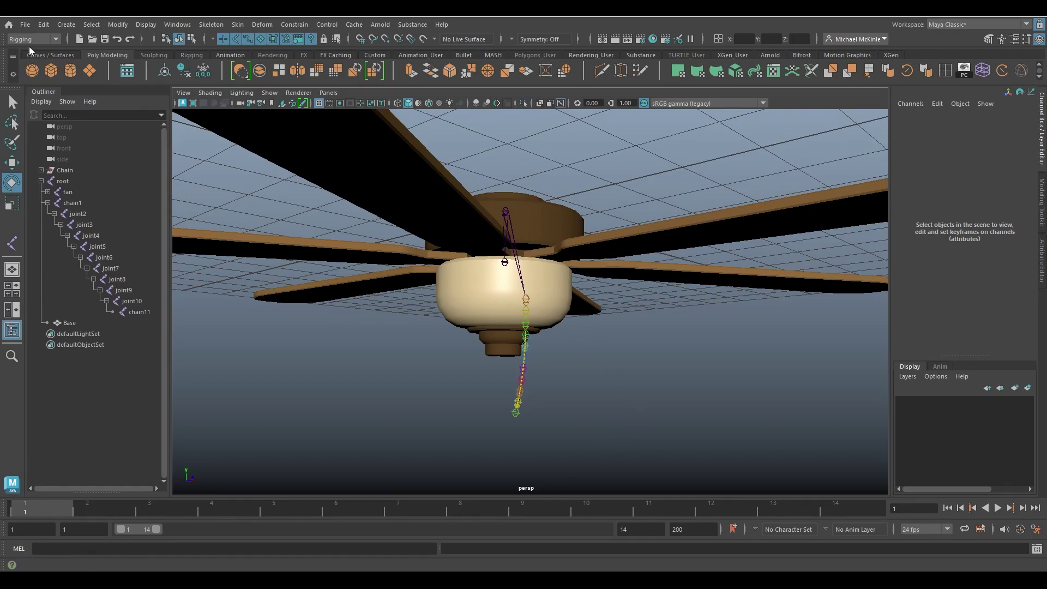
Step: Open Robot.mb without saving the fan scene, continue past the student version warning, and inspect the robot
{"action": "left_click", "coordinate": [25, 25]}
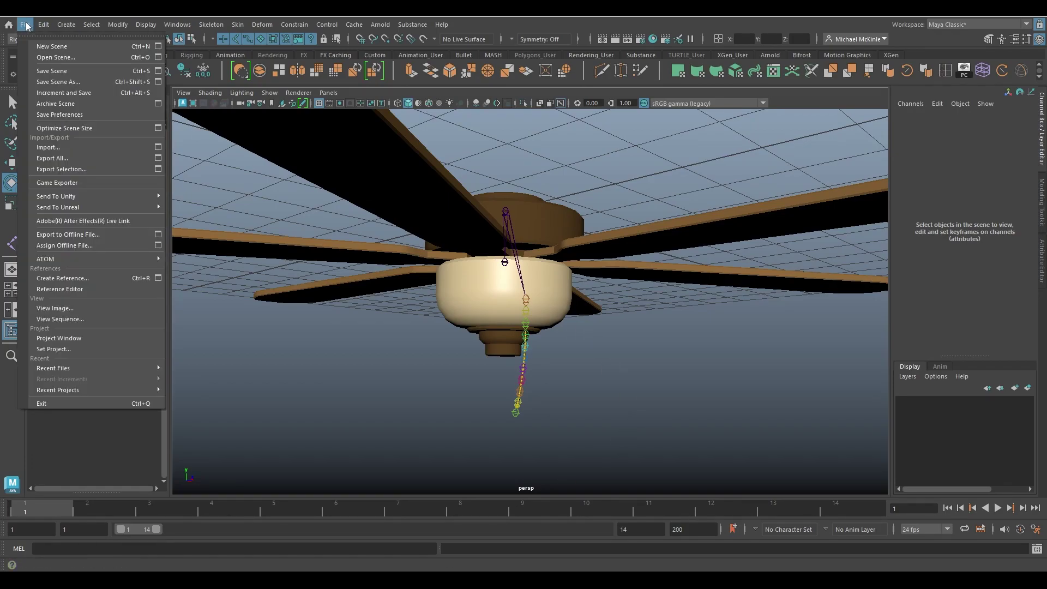
{"action": "left_click", "coordinate": [63, 55]}
{"action": "left_click", "coordinate": [402, 177]}
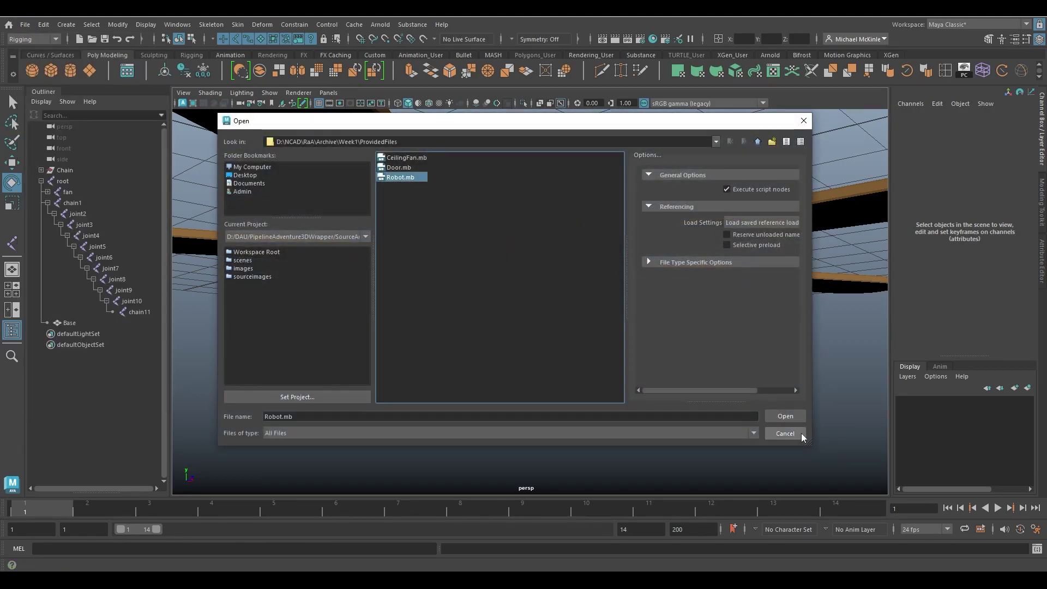
{"action": "left_click", "coordinate": [782, 415]}
{"action": "left_click", "coordinate": [536, 299]}
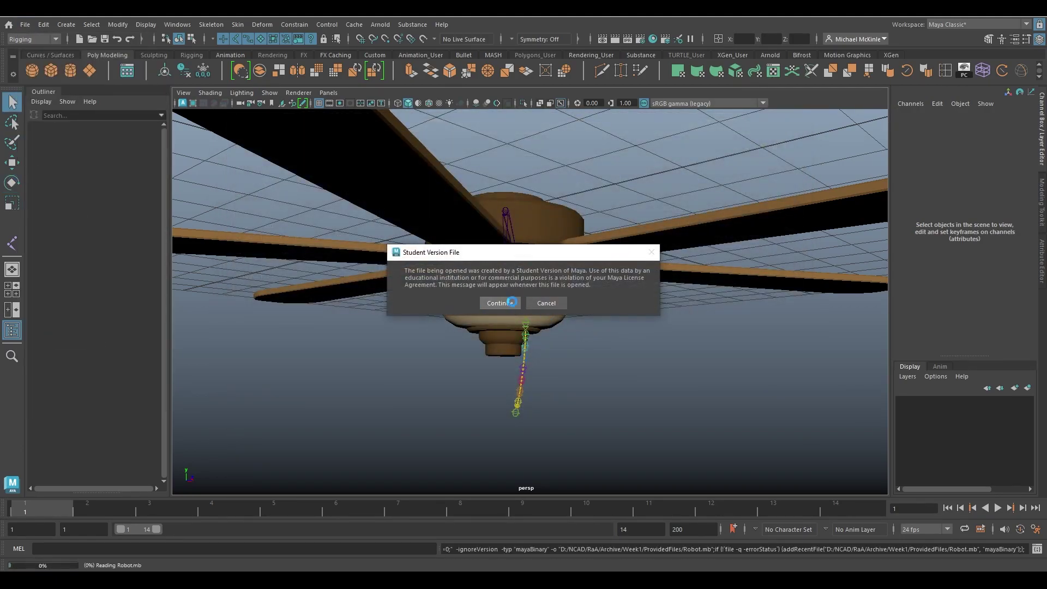
{"action": "key", "text": "Return"}
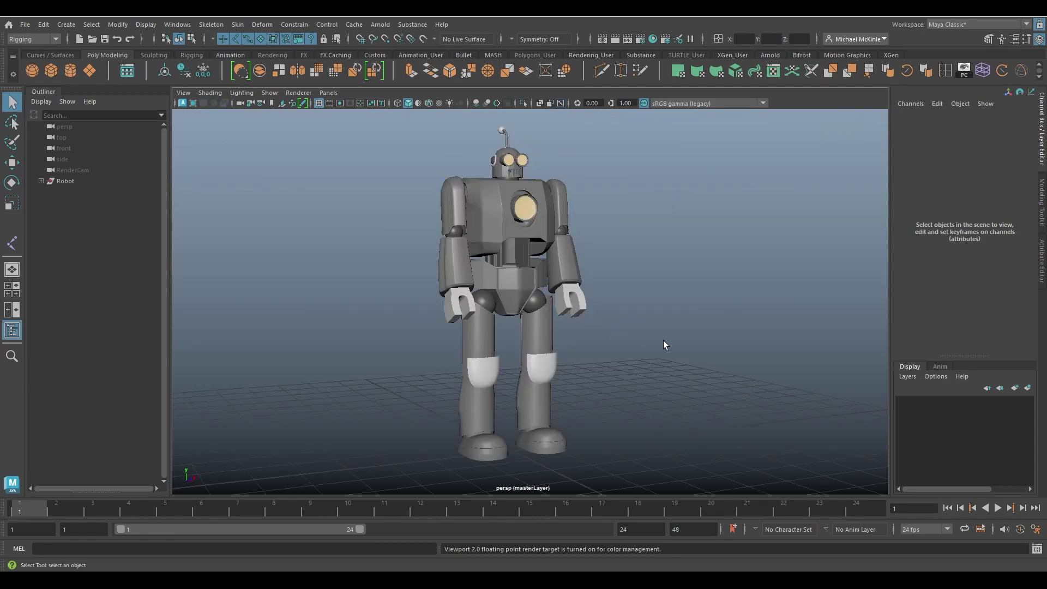
{"action": "left_click_drag", "start_coordinate": [663, 345], "coordinate": [619, 346], "text": "alt"}
{"action": "left_click", "coordinate": [544, 233]}
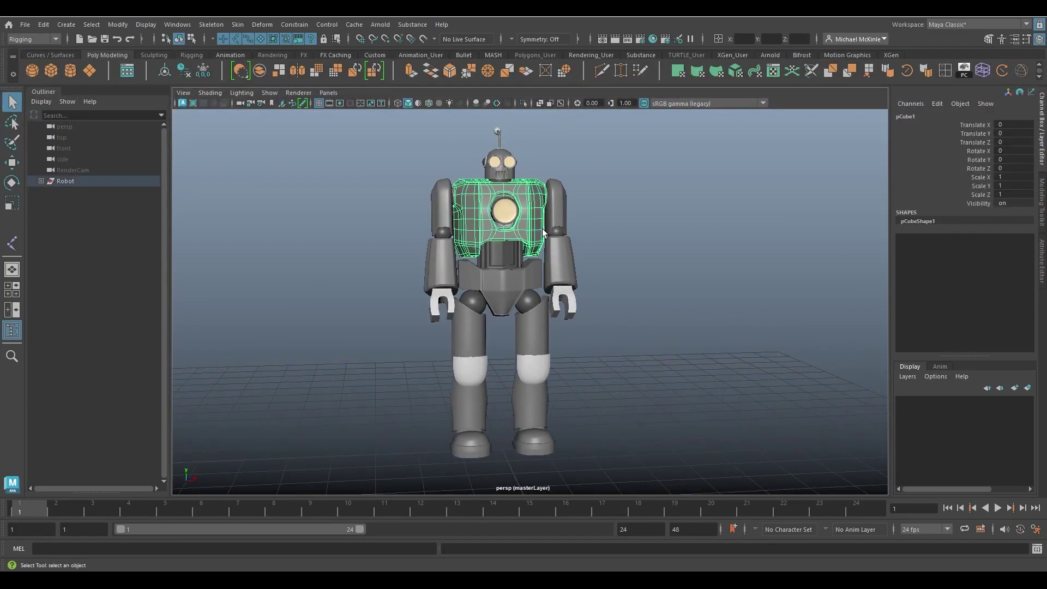
{"action": "left_click", "coordinate": [633, 250]}
{"action": "left_click_drag", "start_coordinate": [632, 251], "coordinate": [577, 282], "text": "alt"}
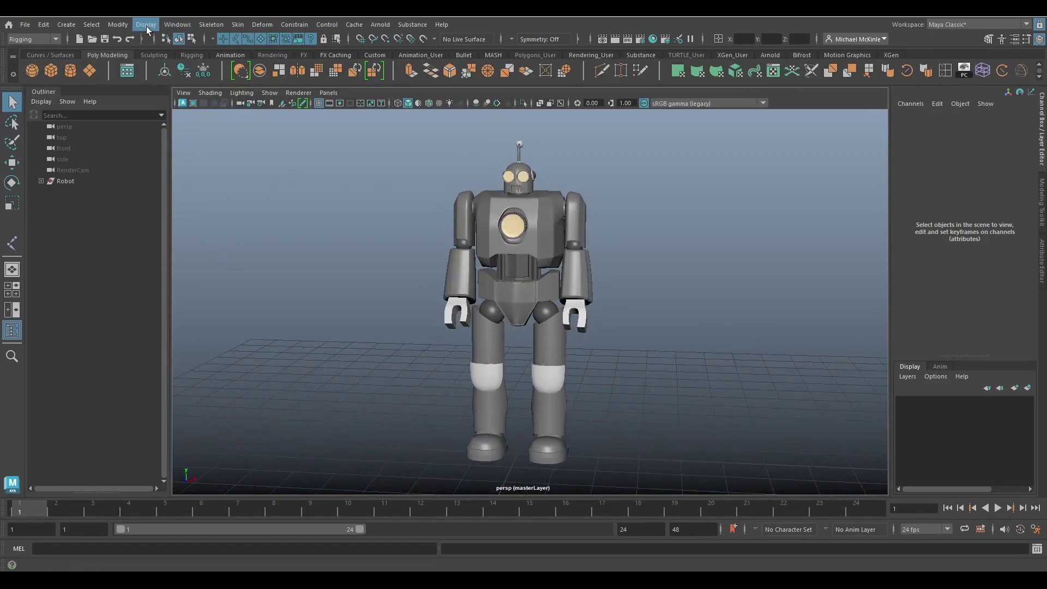
Step: Hide the Time Slider and Range Slider using a torn-off UI Elements menu
{"action": "left_click", "coordinate": [176, 24]}
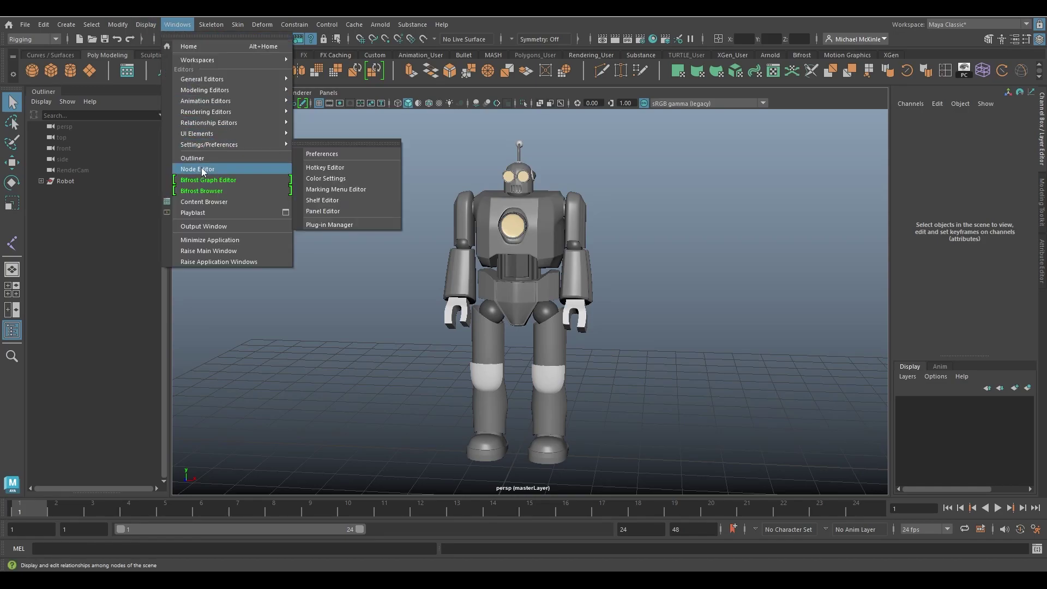
{"action": "mouse_move", "coordinate": [229, 134]}
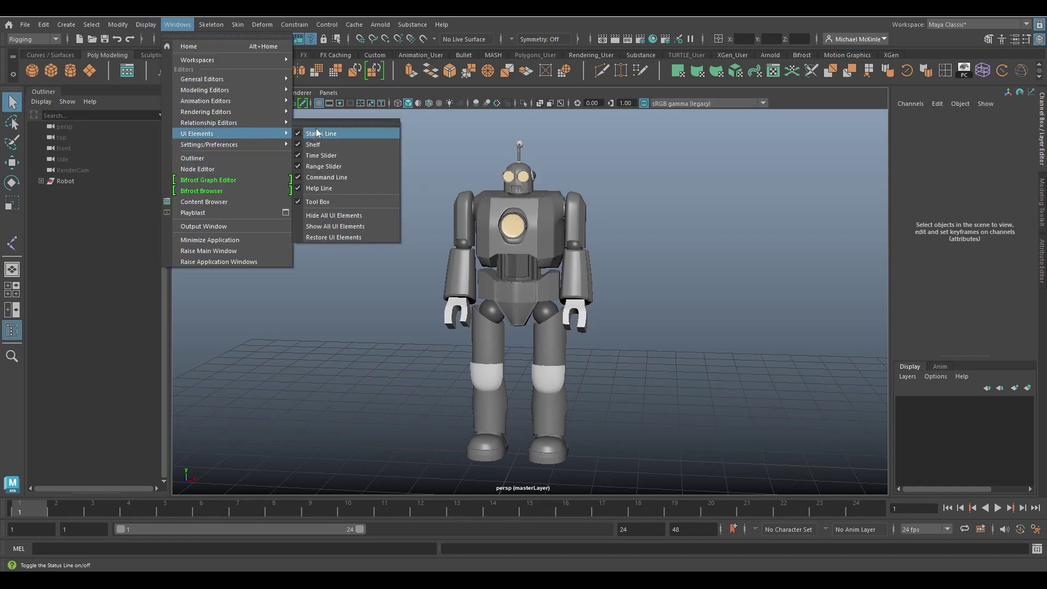
{"action": "left_click", "coordinate": [319, 122]}
{"action": "left_click", "coordinate": [325, 148]}
{"action": "left_click", "coordinate": [350, 158]}
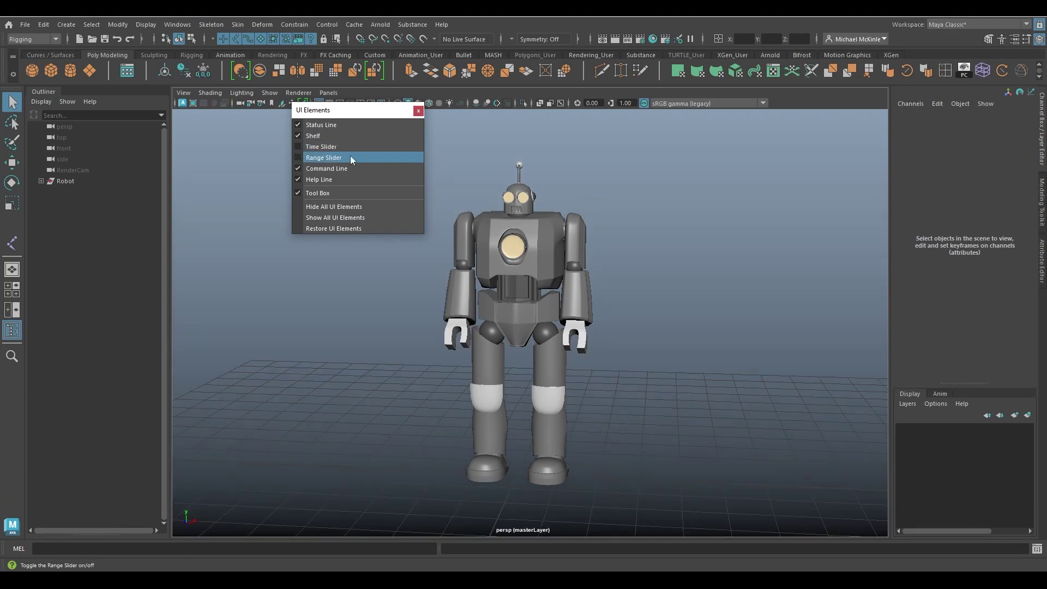
{"action": "left_click", "coordinate": [418, 110]}
Step: Look around the robot, then switch to the four-view layout to reach the front view
{"action": "left_click_drag", "start_coordinate": [661, 292], "coordinate": [668, 285], "text": "alt"}
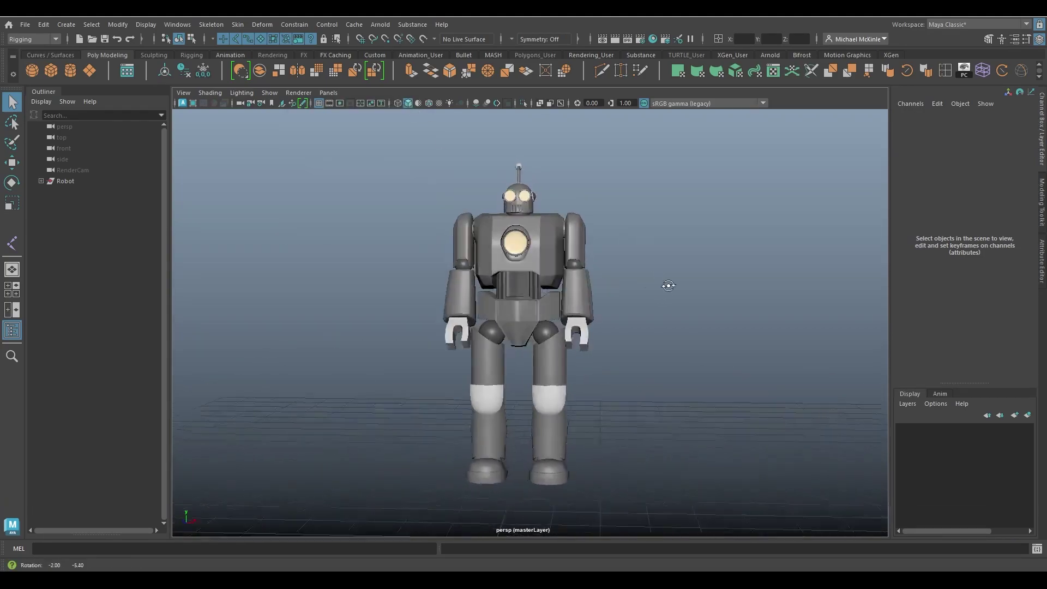
{"action": "scroll", "coordinate": [631, 321], "scroll_direction": "up", "scroll_amount": 4}
{"action": "left_click_drag", "start_coordinate": [630, 321], "coordinate": [497, 282], "text": "alt"}
{"action": "scroll", "coordinate": [605, 338], "scroll_direction": "down", "scroll_amount": 3}
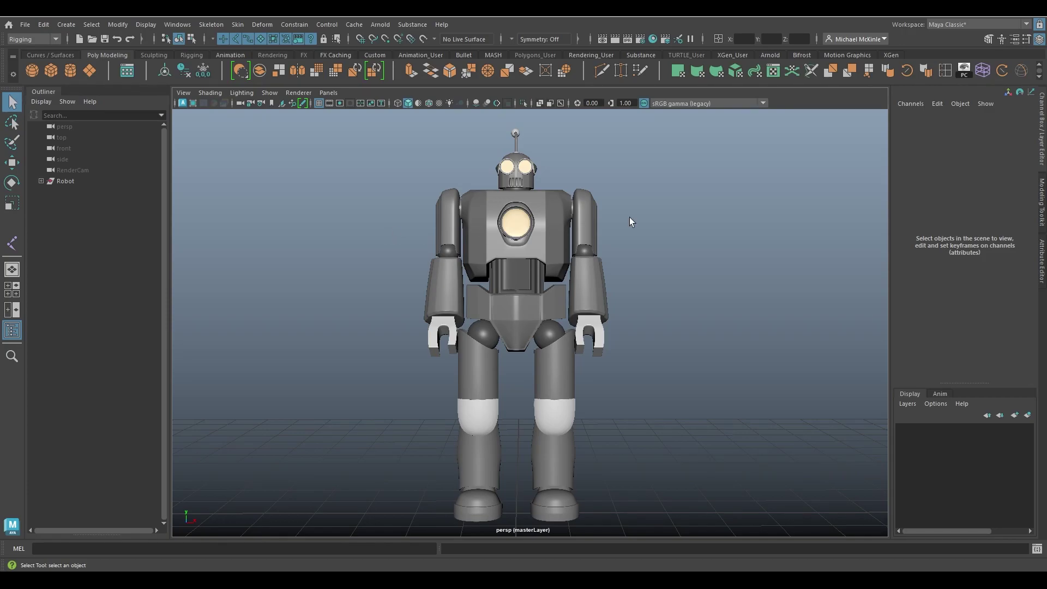
{"action": "scroll", "coordinate": [581, 273], "scroll_direction": "down", "scroll_amount": 2}
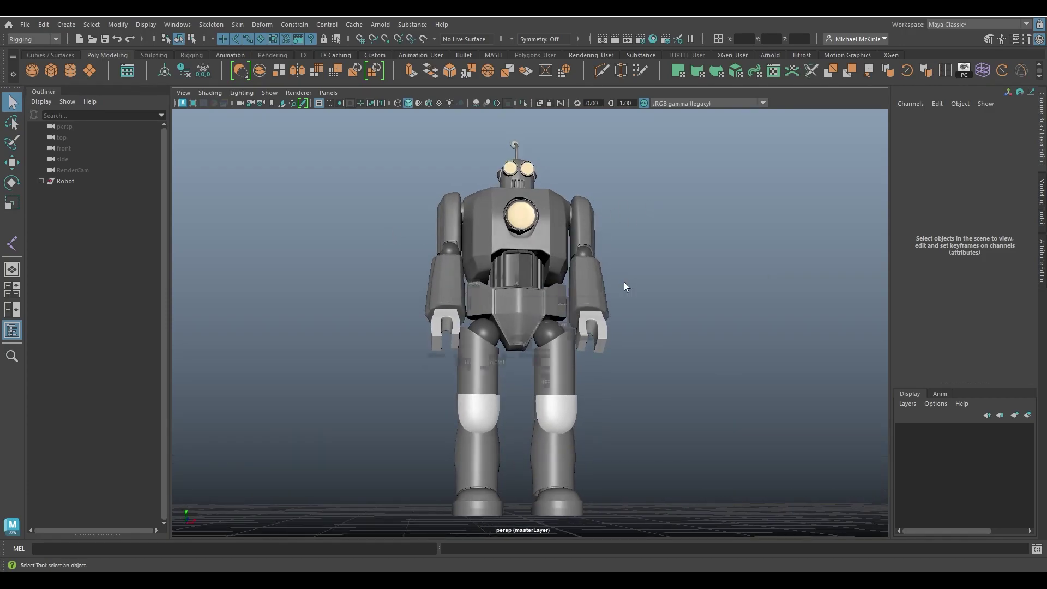
{"action": "key", "text": "space"}
{"action": "key", "text": "space"}
Step: Frame the robot in the front view, shaded, with X-Ray Joints enabled
{"action": "key", "text": "f"}
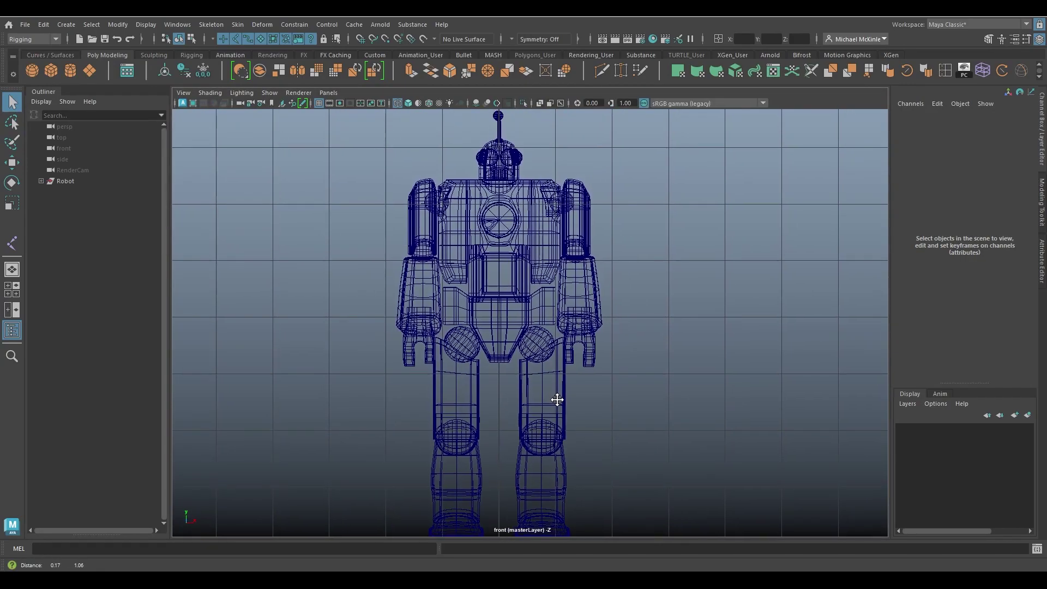
{"action": "key", "text": "5"}
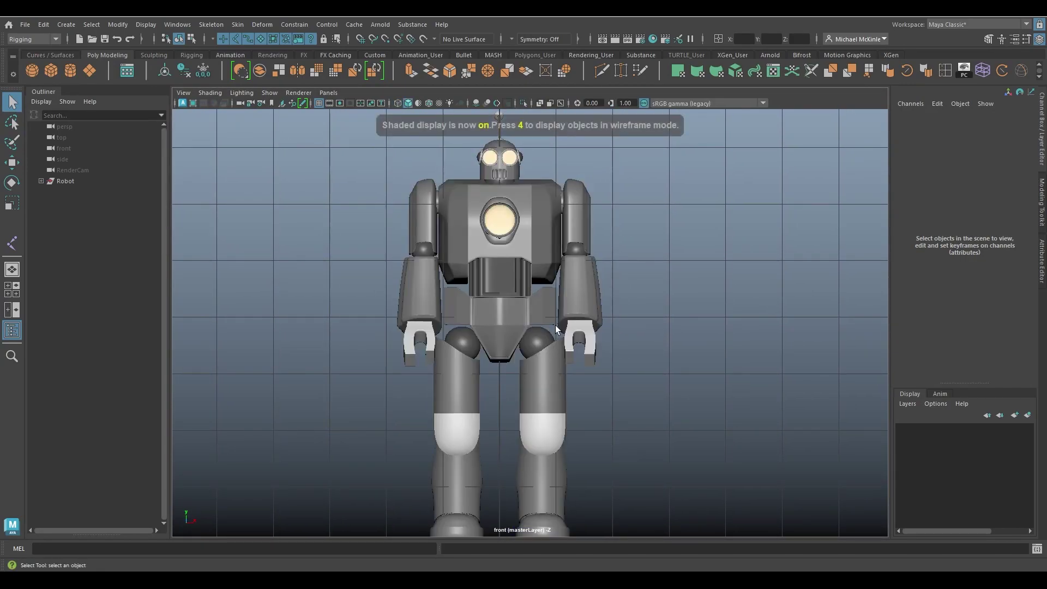
{"action": "middle_click_drag", "start_coordinate": [561, 391], "coordinate": [504, 304], "text": "alt"}
{"action": "left_click", "coordinate": [210, 93]}
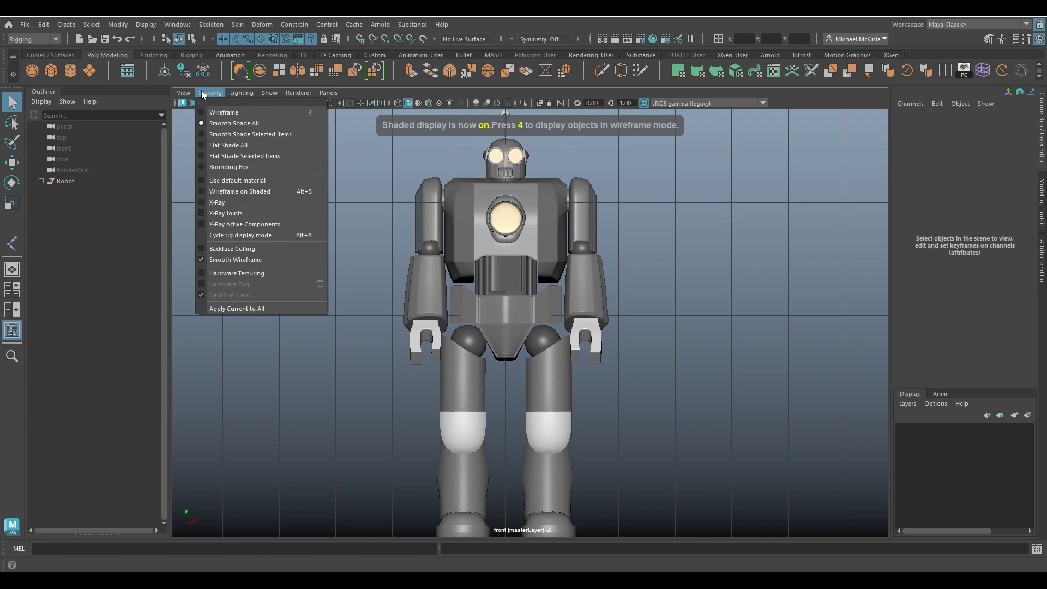
{"action": "left_click", "coordinate": [241, 214]}
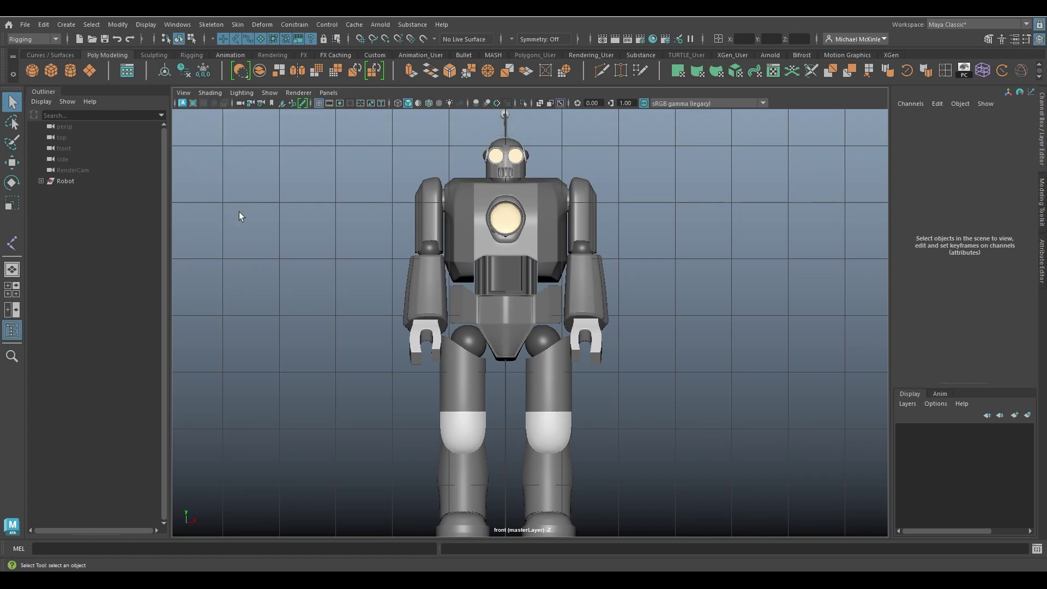
Step: Place spine joints at the pelvis, chest, chest light centre and neck
{"action": "left_click", "coordinate": [211, 24]}
{"action": "left_click", "coordinate": [228, 55]}
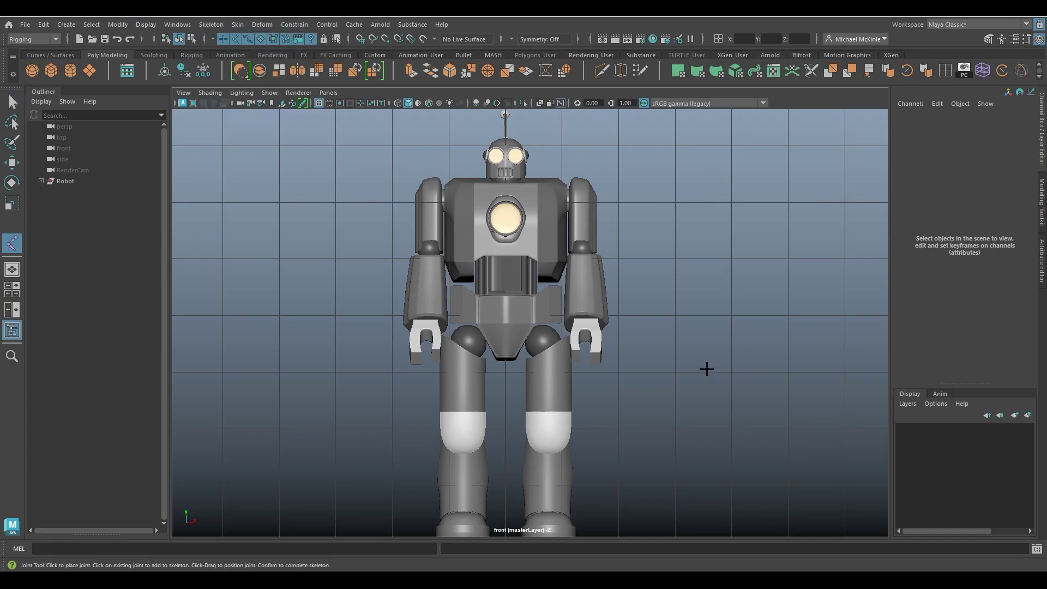
{"action": "left_click_drag", "start_coordinate": [756, 281], "coordinate": [497, 325]}
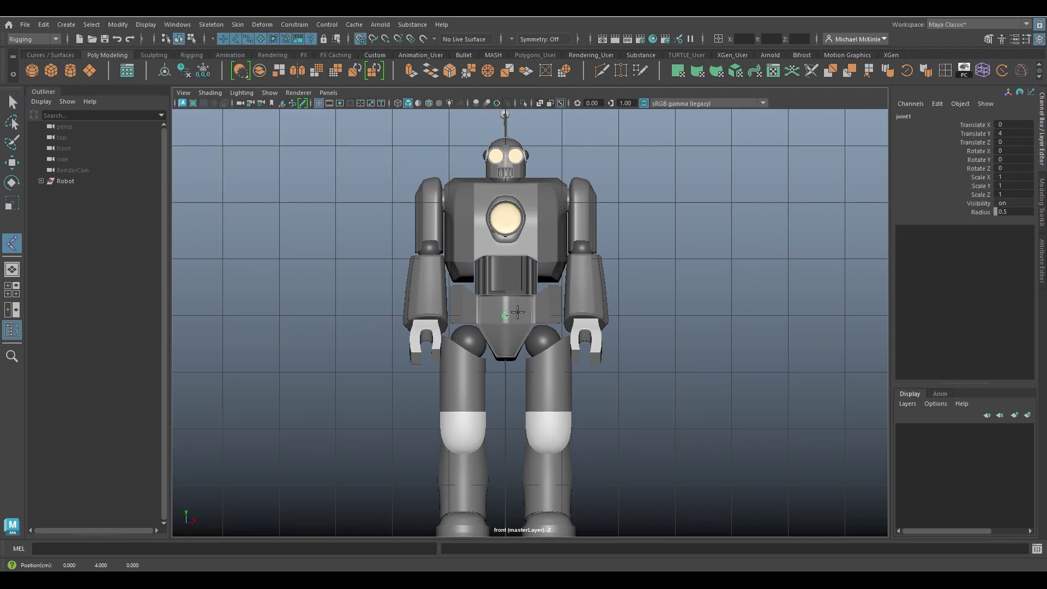
{"action": "left_click_drag", "start_coordinate": [560, 314], "coordinate": [506, 315]}
{"action": "mouse_move", "coordinate": [591, 432]}
{"action": "middle_mouse_down", "text": "alt"}
{"action": "mouse_move", "coordinate": [585, 398]}
{"action": "mouse_move", "coordinate": [596, 427]}
{"action": "middle_mouse_up", "text": "alt"}
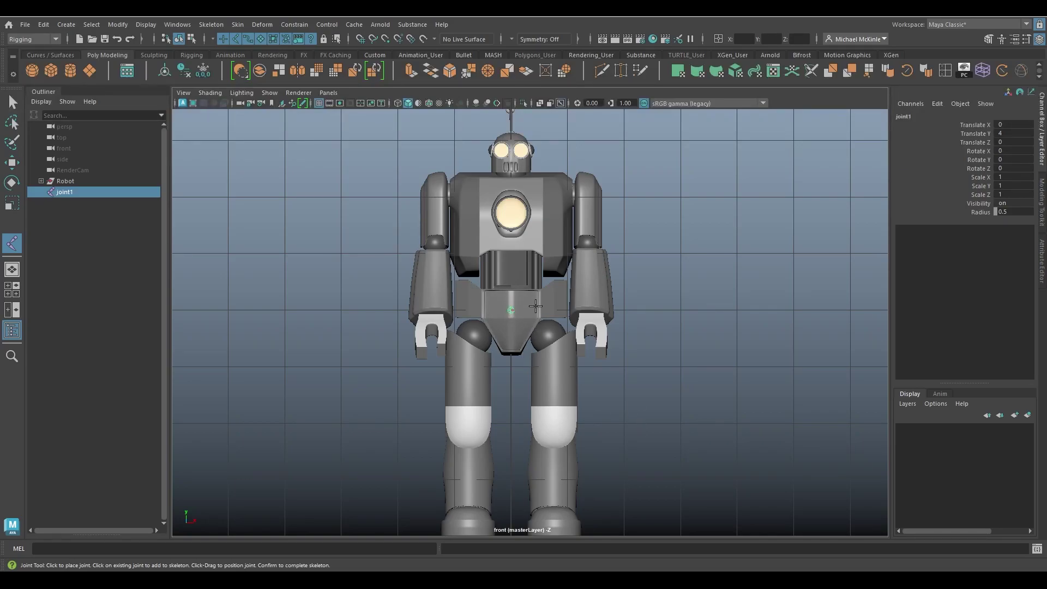
{"action": "right_click_drag", "start_coordinate": [505, 323], "coordinate": [624, 377], "text": "alt"}
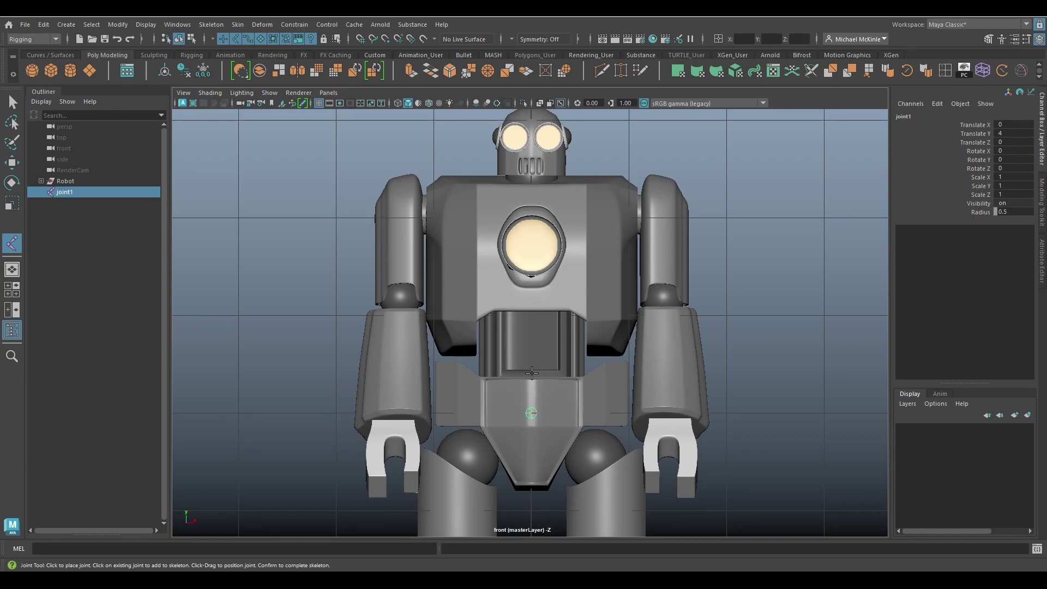
{"action": "left_click_drag", "start_coordinate": [532, 373], "coordinate": [531, 338]}
{"action": "key", "text": "Return"}
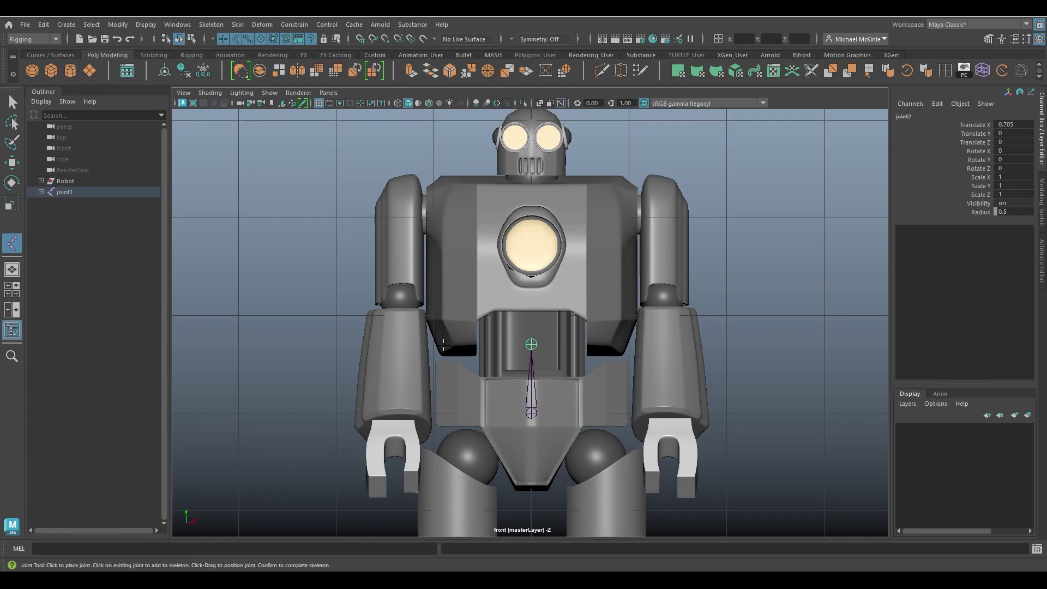
{"action": "left_click", "coordinate": [531, 237]}
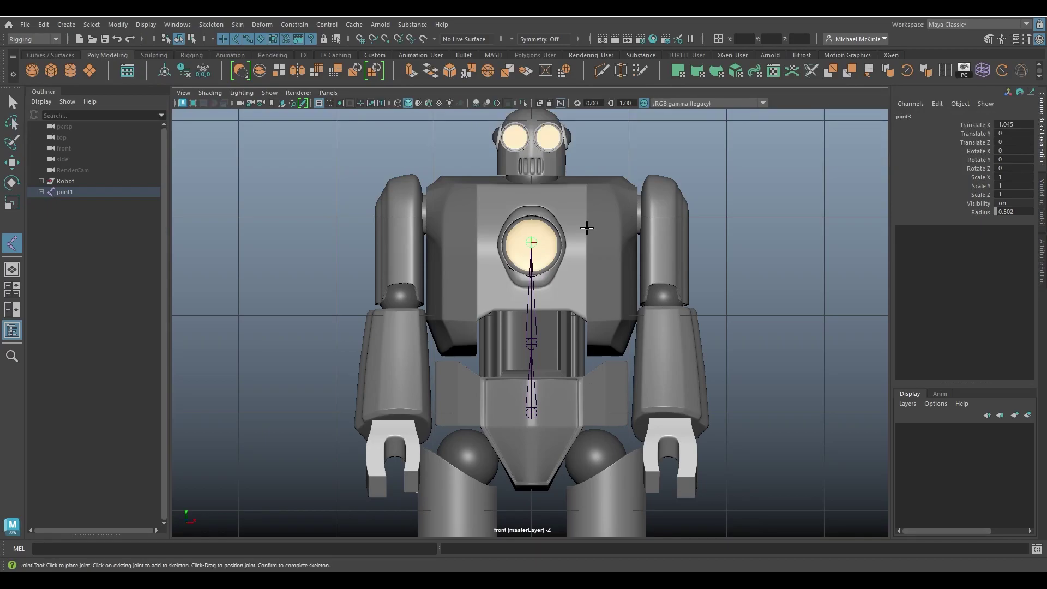
{"action": "left_click", "coordinate": [532, 181]}
Step: Finish the chain, maximize the perspective view and enable X-Ray Joints there
{"action": "key", "text": "q"}
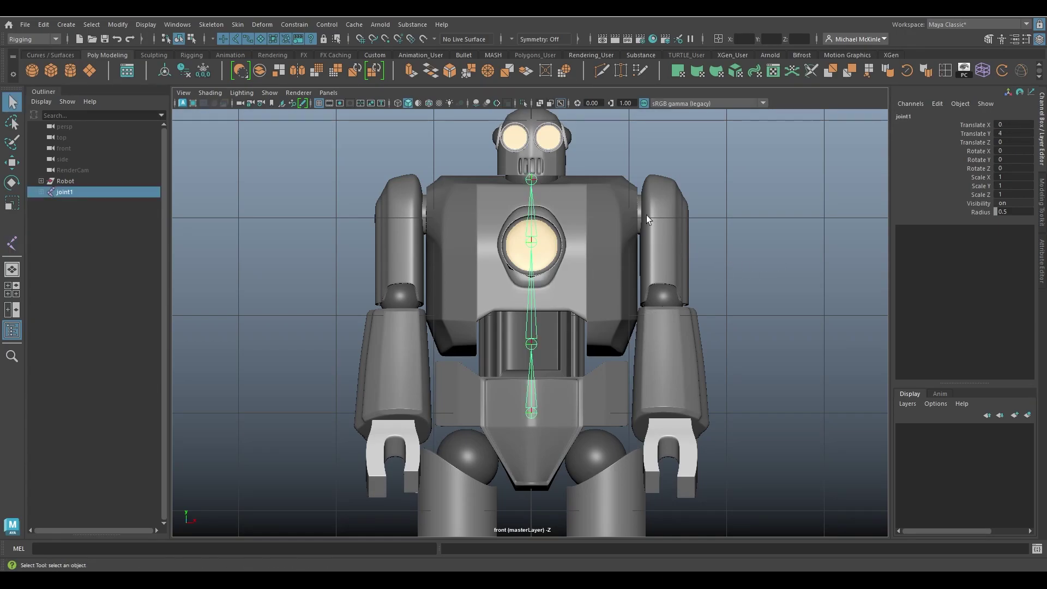
{"action": "key", "text": "space"}
{"action": "key", "text": "space"}
{"action": "key", "text": "w"}
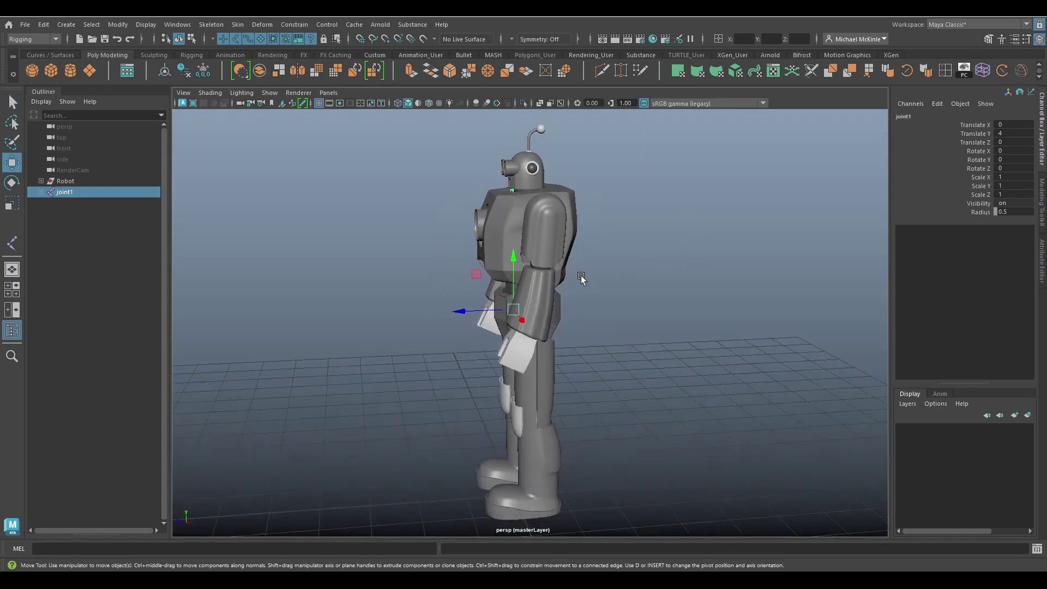
{"action": "left_click", "coordinate": [211, 93]}
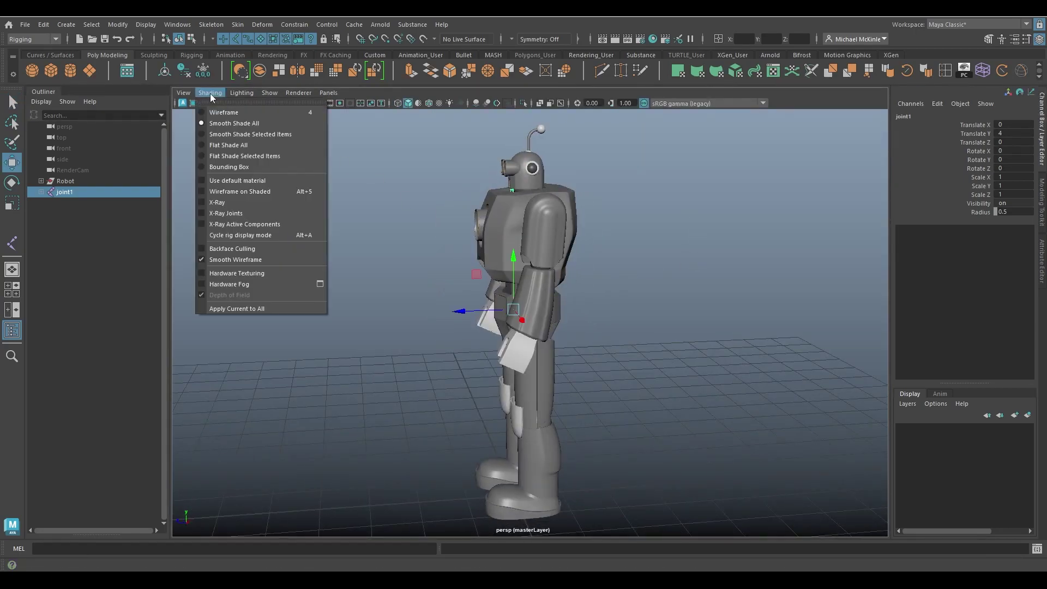
{"action": "left_click", "coordinate": [222, 212]}
Step: Move joint1 back along Z to Translate Z -0.324 inside the torso
{"action": "left_click_drag", "start_coordinate": [504, 334], "coordinate": [522, 316], "text": "alt"}
{"action": "right_click_drag", "start_coordinate": [523, 316], "coordinate": [537, 319], "text": "alt"}
{"action": "left_click_drag", "start_coordinate": [537, 319], "coordinate": [484, 334], "text": "alt"}
{"action": "left_click_drag", "start_coordinate": [450, 304], "coordinate": [477, 303]}
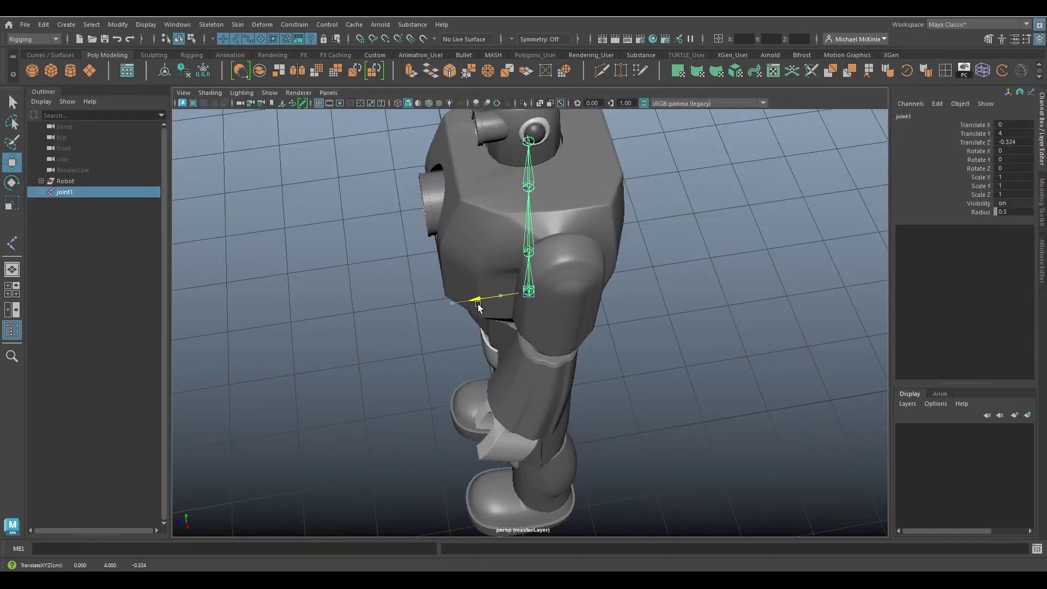
{"action": "left_click_drag", "start_coordinate": [689, 369], "coordinate": [523, 365], "text": "alt"}
{"action": "left_click", "coordinate": [715, 337]}
{"action": "left_click", "coordinate": [517, 344]}
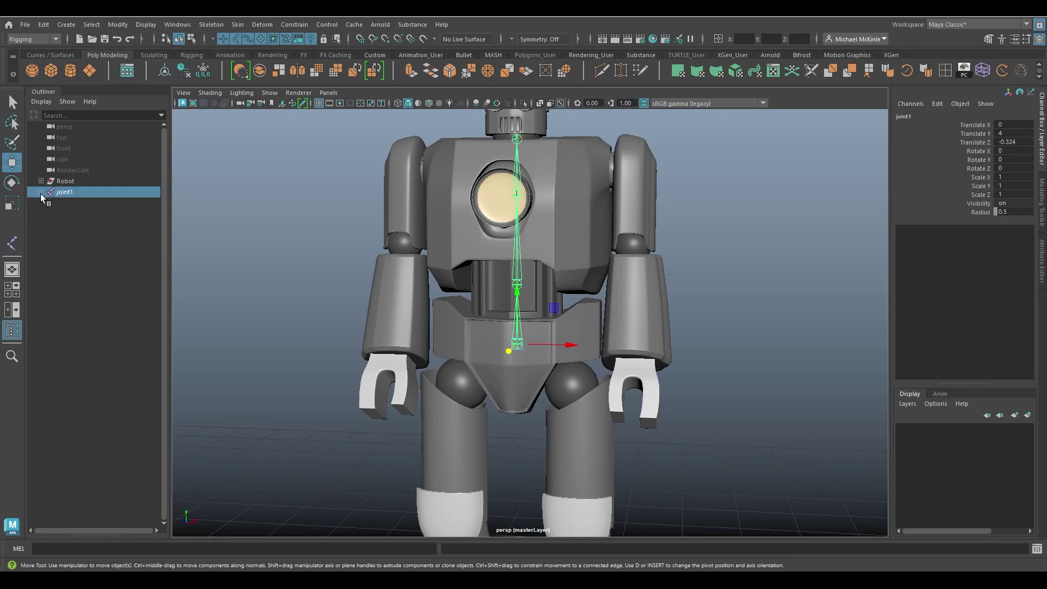
Step: In the Outliner, rename joint1 to root and joint2 to spine1
{"action": "left_click", "coordinate": [41, 193], "text": "shift"}
{"action": "double_click", "coordinate": [66, 192]}
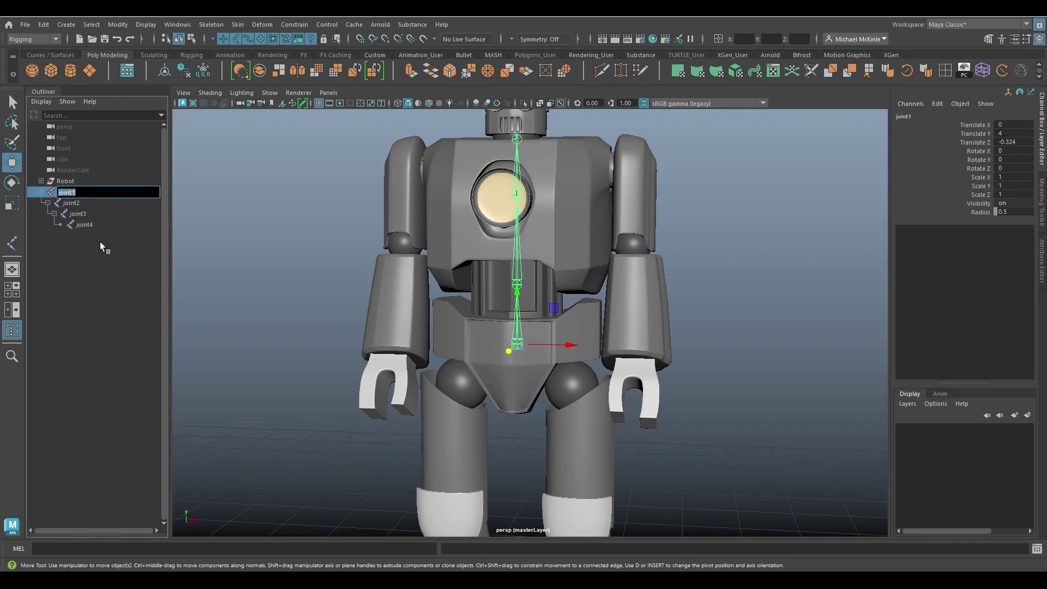
{"action": "type", "text": "root"}
{"action": "key", "text": "Return"}
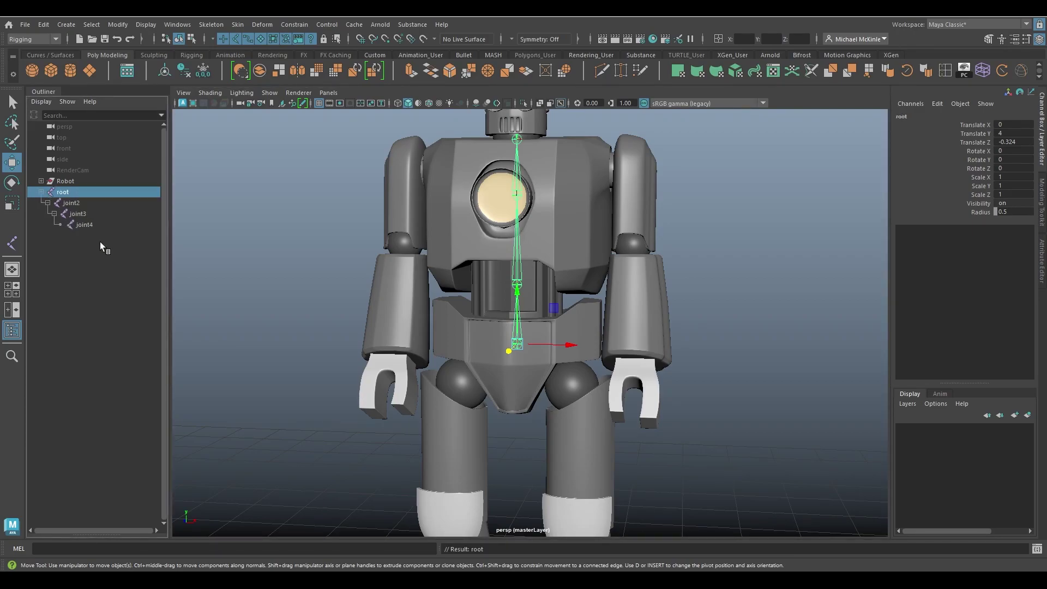
{"action": "double_click", "coordinate": [82, 203]}
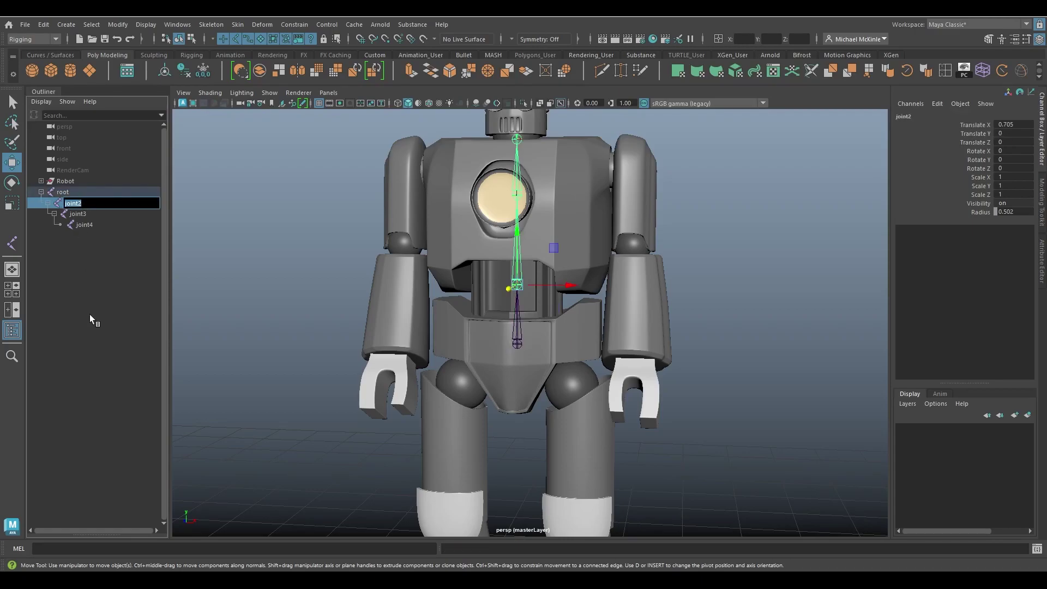
{"action": "type", "text": "spine1"}
{"action": "key", "text": "Return"}
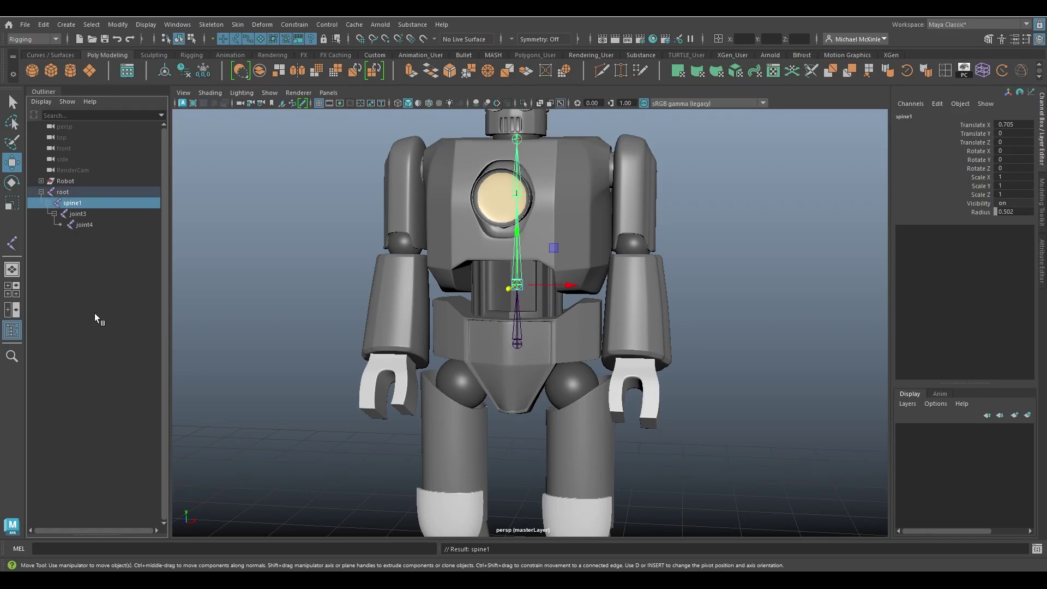
Step: Rename joint3 to spine2 and joint4 to neck
{"action": "double_click", "coordinate": [94, 212]}
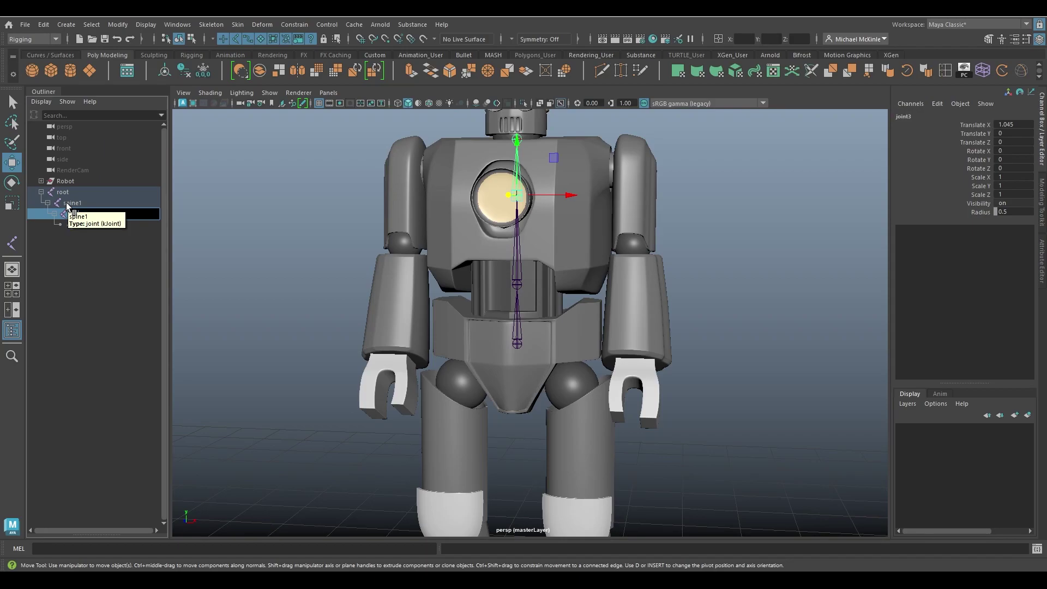
{"action": "type", "text": "spine2"}
{"action": "key", "text": "Return"}
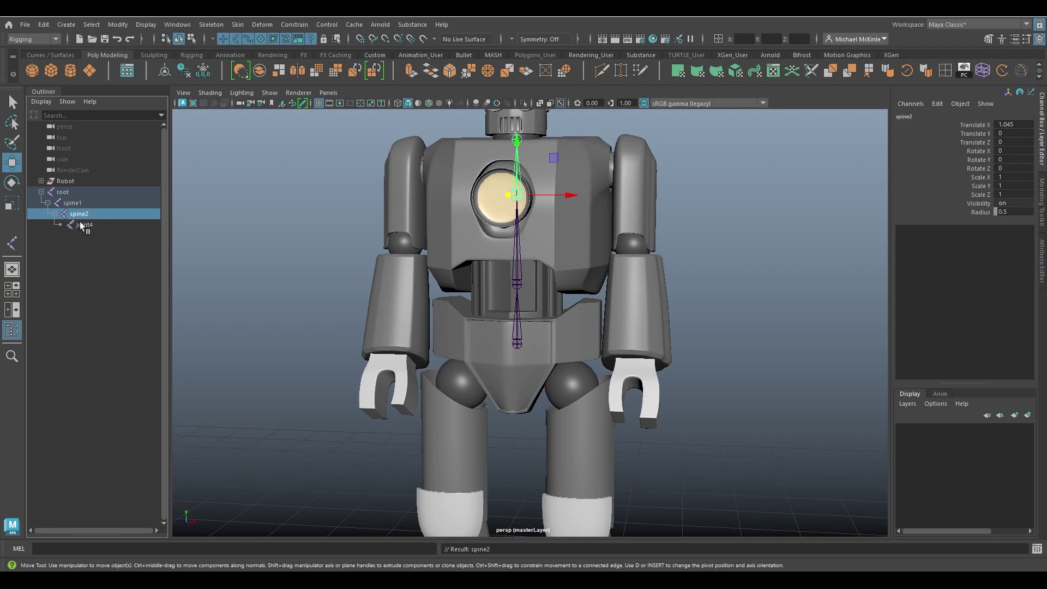
{"action": "double_click", "coordinate": [83, 224]}
{"action": "type", "text": "neck"}
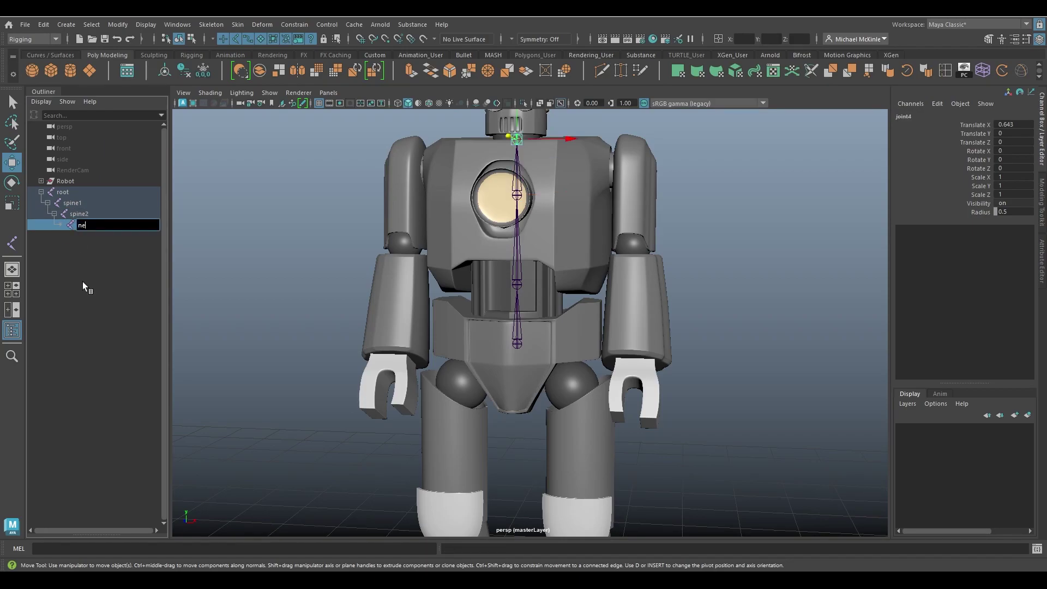
{"action": "key", "text": "Return"}
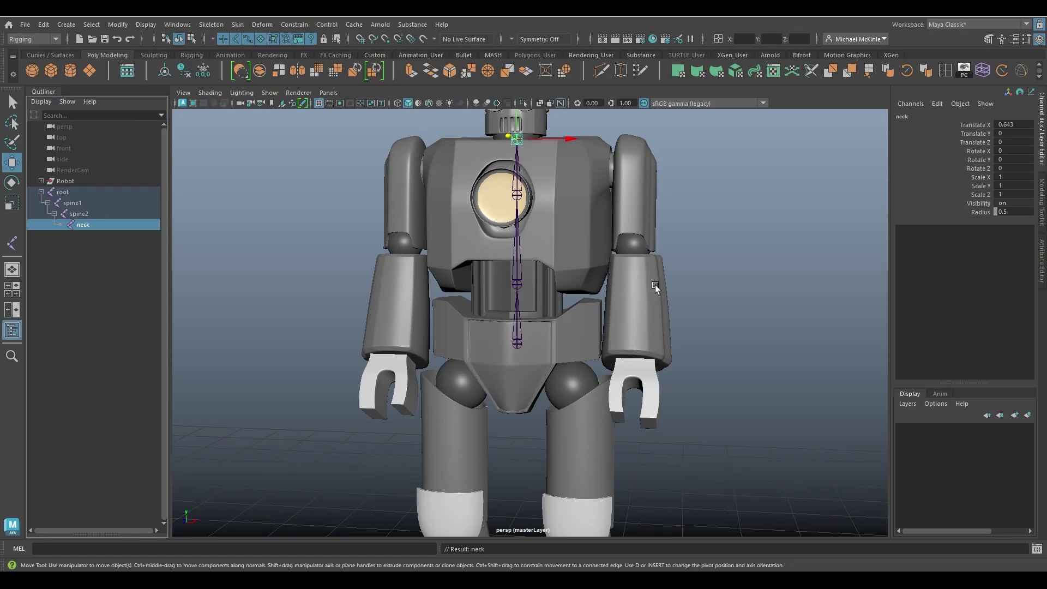
{"action": "left_click_drag", "start_coordinate": [656, 286], "coordinate": [684, 284], "text": "alt"}
{"action": "left_click", "coordinate": [738, 274]}
{"action": "middle_click_drag", "start_coordinate": [631, 257], "coordinate": [649, 306], "text": "alt"}
{"action": "mouse_move", "coordinate": [650, 306]}
{"action": "left_mouse_down", "text": "alt"}
{"action": "mouse_move", "coordinate": [531, 299]}
{"action": "mouse_move", "coordinate": [645, 310]}
{"action": "left_mouse_up", "text": "alt"}
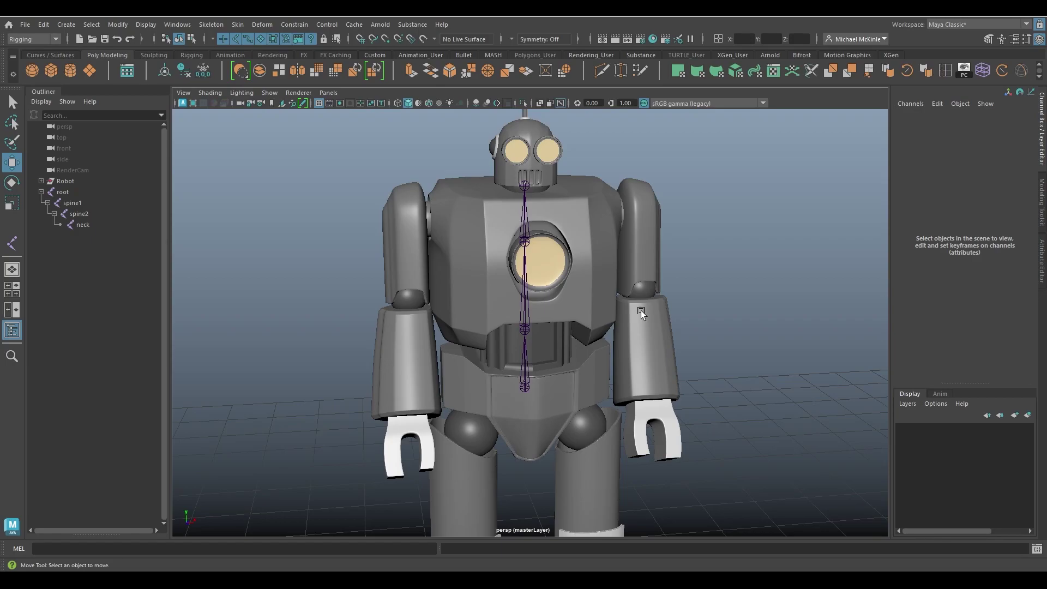
Step: Turn the camera toward the robot's front and zoom the front view onto the torso
{"action": "left_click_drag", "start_coordinate": [653, 327], "coordinate": [551, 272], "text": "alt"}
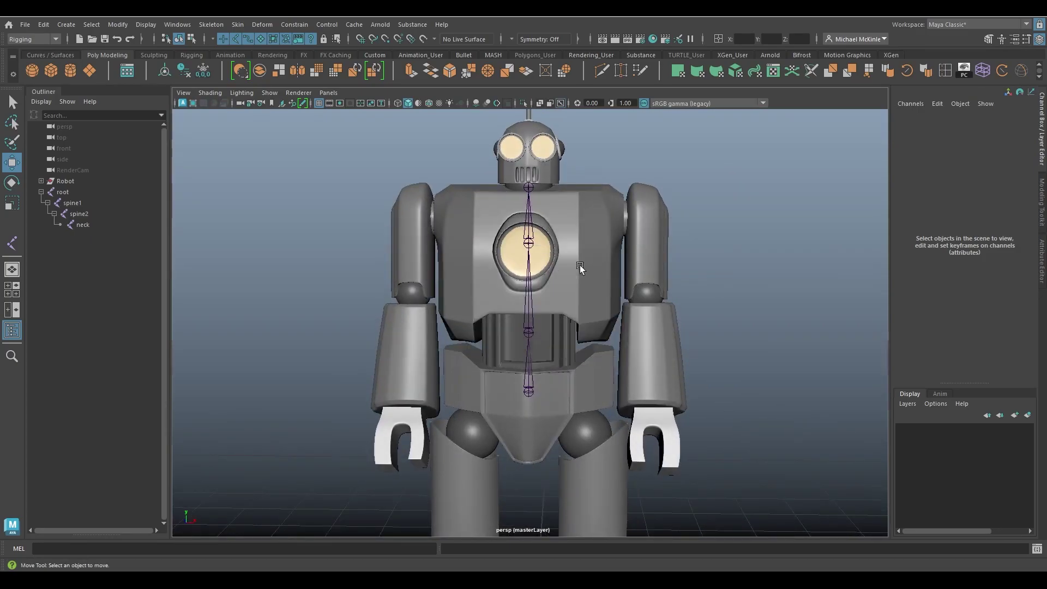
{"action": "key", "text": "space"}
{"action": "key", "text": "space"}
{"action": "scroll", "coordinate": [486, 334], "scroll_direction": "up", "scroll_amount": 5}
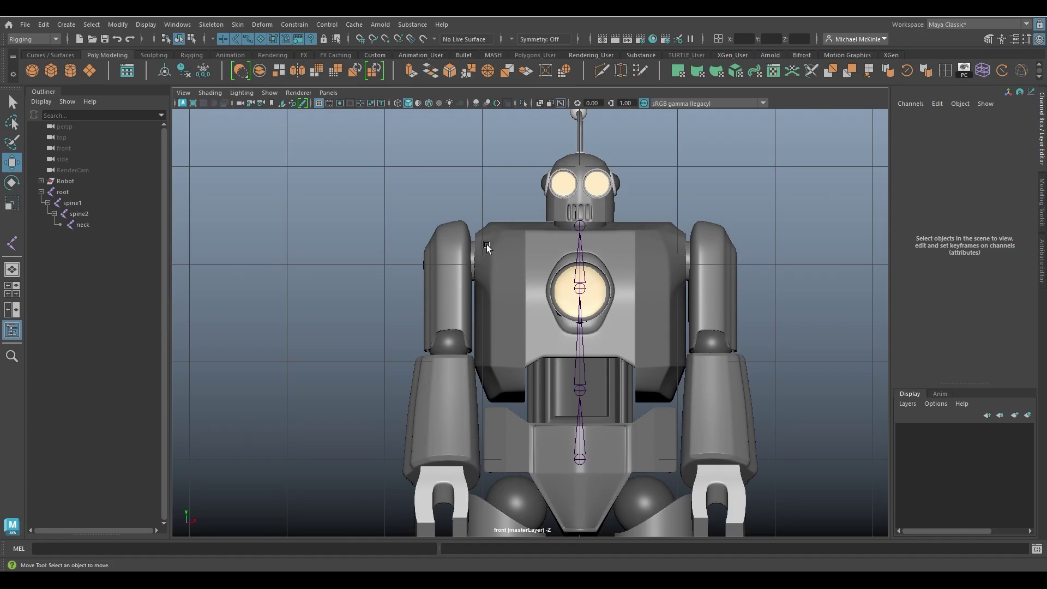
Step: In wireframe, place a single new joint1 at the right shoulder (X -1.092, Y 6.04)
{"action": "left_click", "coordinate": [217, 25]}
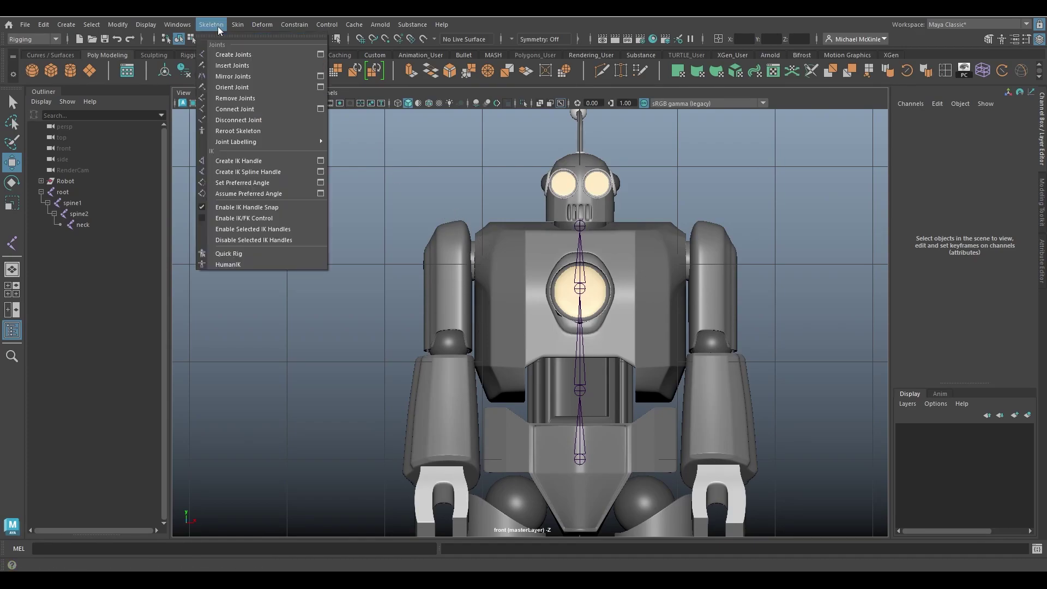
{"action": "left_click", "coordinate": [231, 57]}
{"action": "scroll", "coordinate": [465, 265], "scroll_direction": "up", "scroll_amount": 5}
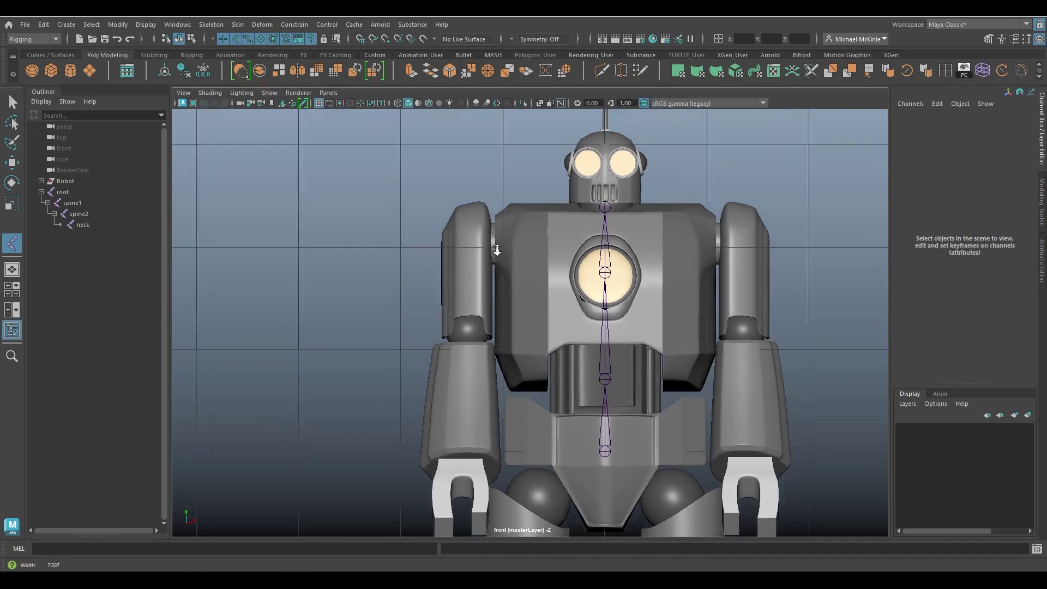
{"action": "key", "text": "4"}
{"action": "scroll", "coordinate": [441, 277], "scroll_direction": "up", "scroll_amount": 5}
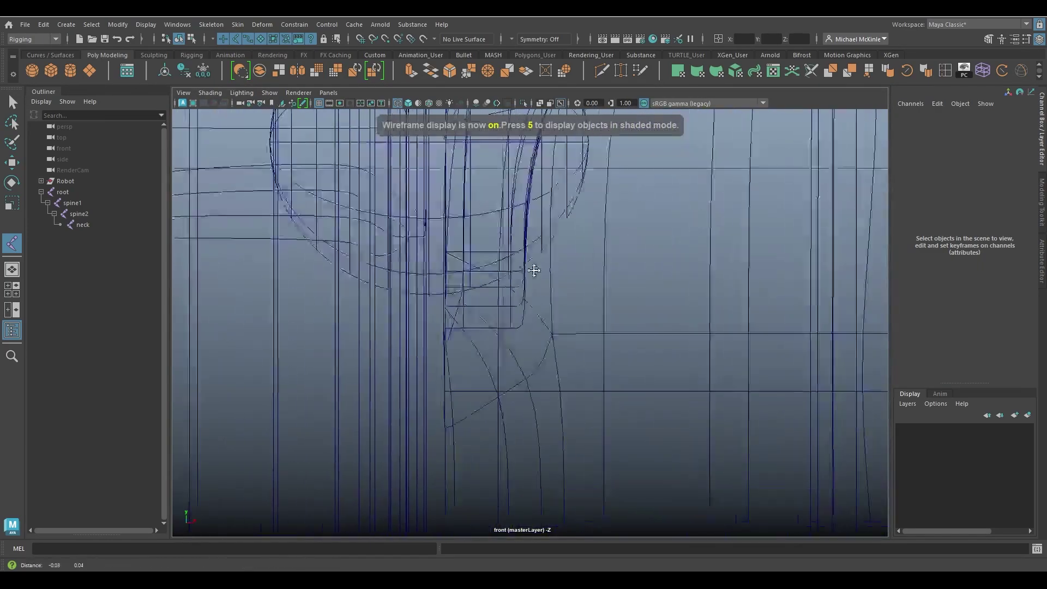
{"action": "scroll", "coordinate": [533, 269], "scroll_direction": "down", "scroll_amount": 8}
{"action": "scroll", "coordinate": [519, 346], "scroll_direction": "up", "scroll_amount": 8}
{"action": "right_click_drag", "start_coordinate": [548, 364], "coordinate": [550, 379], "text": "alt"}
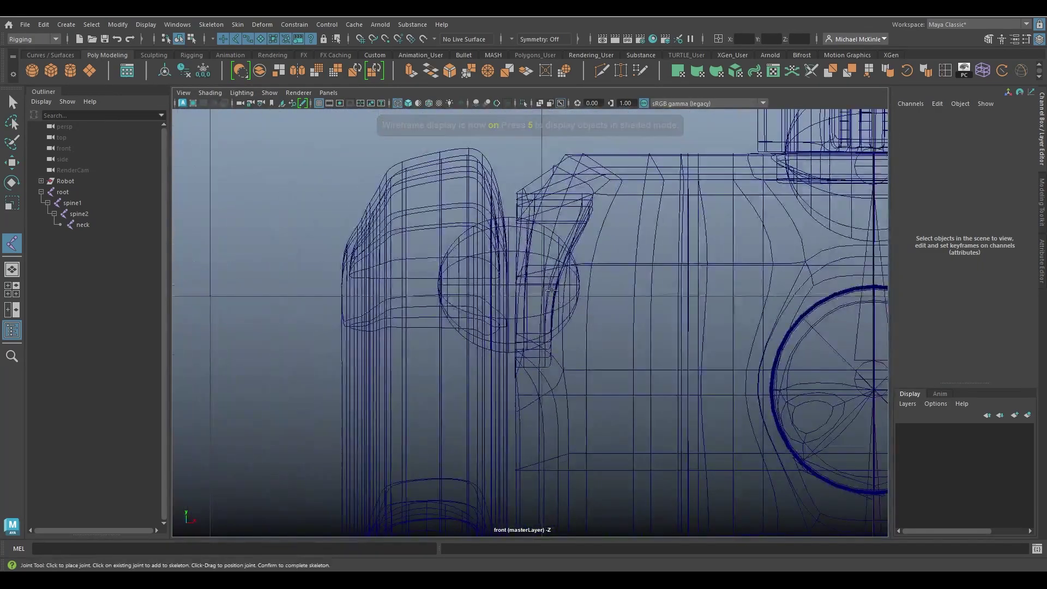
{"action": "left_click_drag", "start_coordinate": [588, 266], "coordinate": [511, 281]}
{"action": "key", "text": "Return"}
Step: Pan across both shoulders, then switch to the robot's side view
{"action": "scroll", "coordinate": [619, 395], "scroll_direction": "down", "scroll_amount": 3}
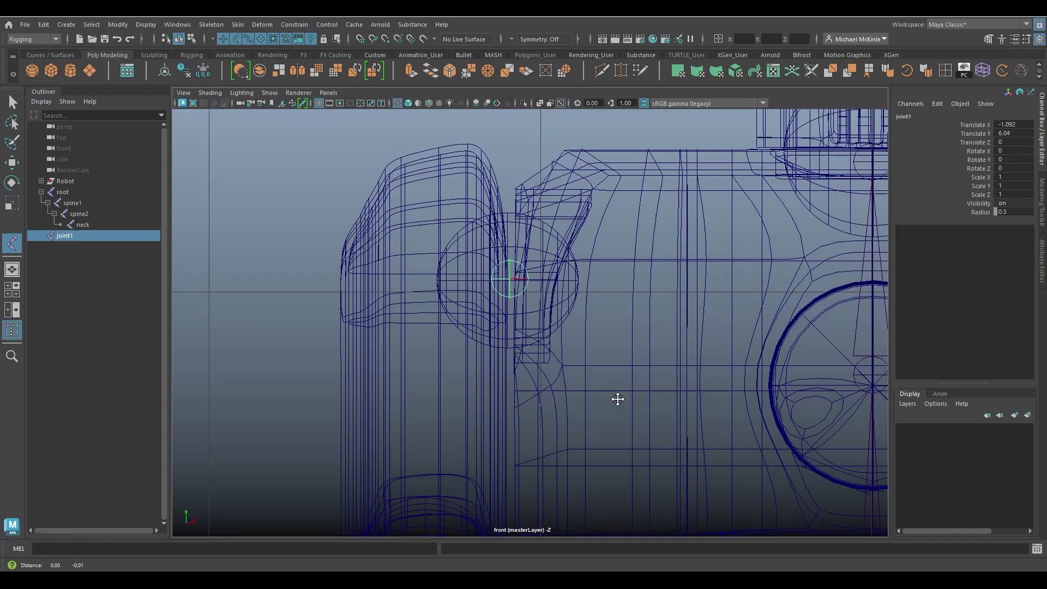
{"action": "scroll", "coordinate": [628, 344], "scroll_direction": "down", "scroll_amount": 2}
{"action": "scroll", "coordinate": [612, 345], "scroll_direction": "up", "scroll_amount": 3}
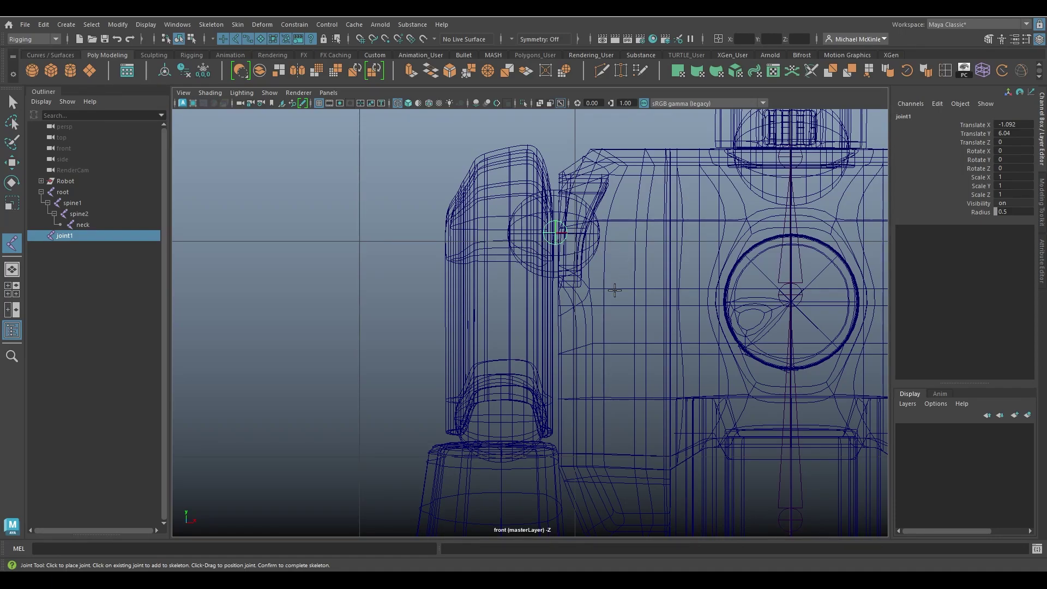
{"action": "middle_click_drag", "start_coordinate": [731, 339], "coordinate": [327, 335], "text": "alt"}
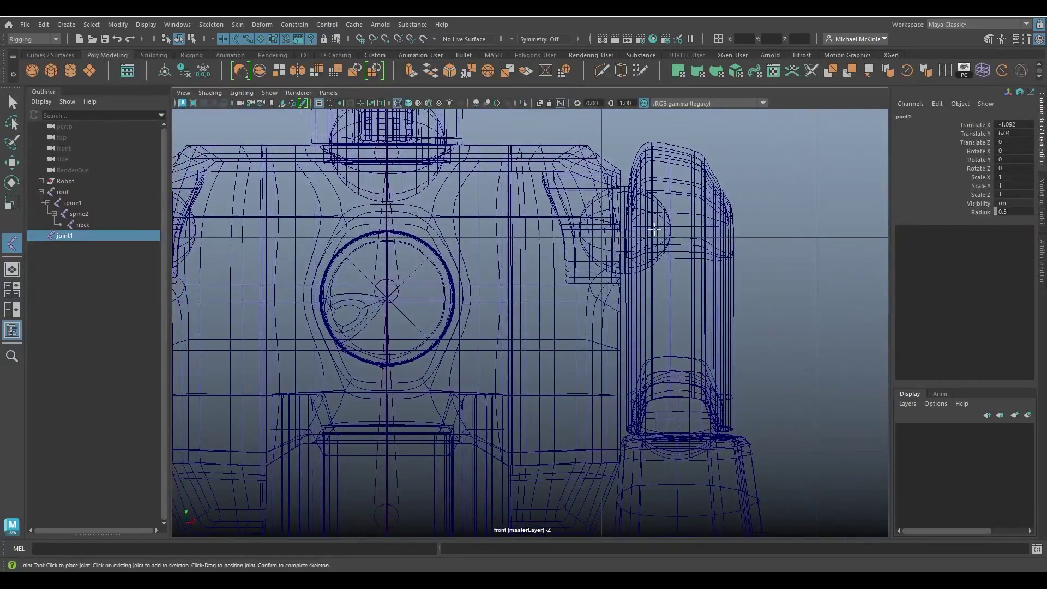
{"action": "middle_click_drag", "start_coordinate": [436, 338], "coordinate": [751, 323], "text": "alt"}
{"action": "mouse_move", "coordinate": [440, 307]}
{"action": "middle_mouse_down", "text": "alt"}
{"action": "mouse_move", "coordinate": [523, 292]}
{"action": "mouse_move", "coordinate": [594, 309]}
{"action": "middle_mouse_up", "text": "alt"}
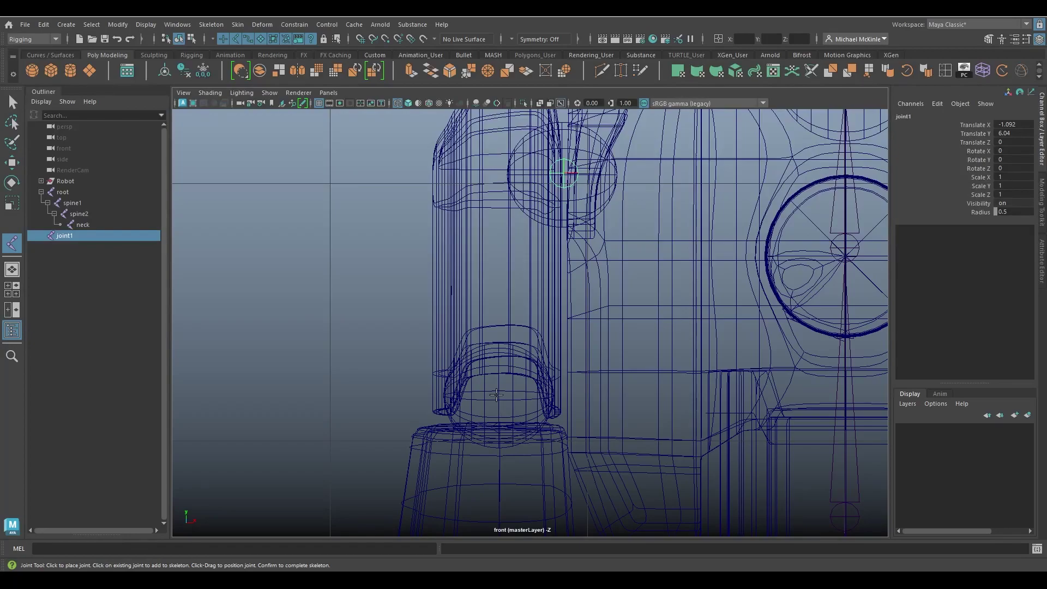
{"action": "key", "text": "space"}
{"action": "key", "text": "space"}
Step: Zoom the side view onto the torso and slide joint1 into the shoulder's centre
{"action": "scroll", "coordinate": [484, 243], "scroll_direction": "down", "scroll_amount": 10}
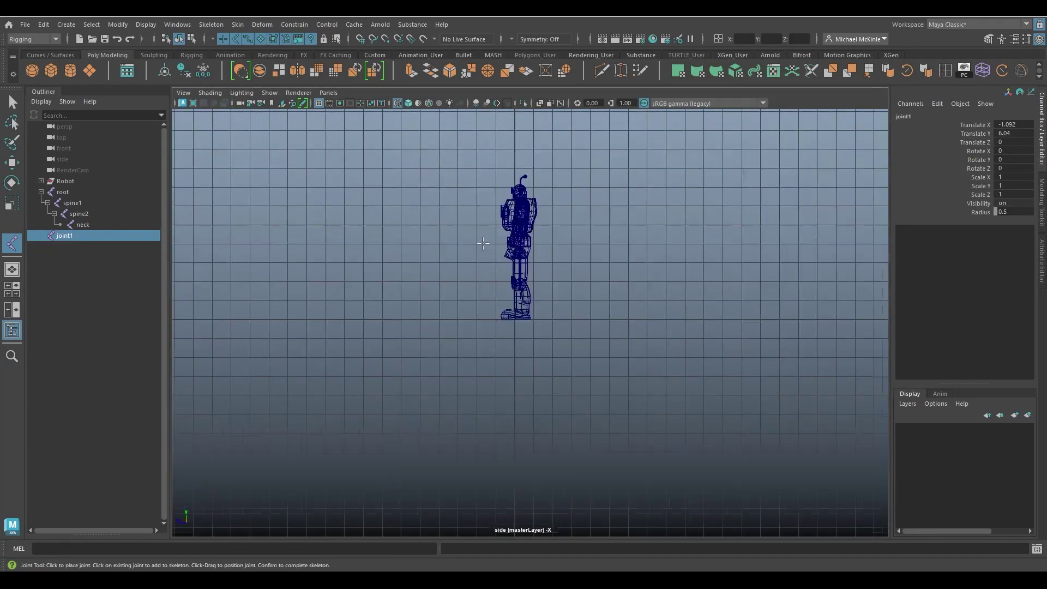
{"action": "mouse_move", "coordinate": [504, 214]}
{"action": "middle_mouse_down", "text": "alt"}
{"action": "mouse_move", "coordinate": [511, 368]}
{"action": "mouse_move", "coordinate": [498, 343]}
{"action": "middle_mouse_up", "text": "alt"}
{"action": "right_click_drag", "start_coordinate": [499, 344], "coordinate": [621, 376], "text": "alt"}
{"action": "right_click_drag", "start_coordinate": [448, 415], "coordinate": [538, 437], "text": "alt"}
{"action": "middle_click_drag", "start_coordinate": [537, 437], "coordinate": [616, 262], "text": "alt"}
{"action": "right_click_drag", "start_coordinate": [616, 327], "coordinate": [767, 425], "text": "alt"}
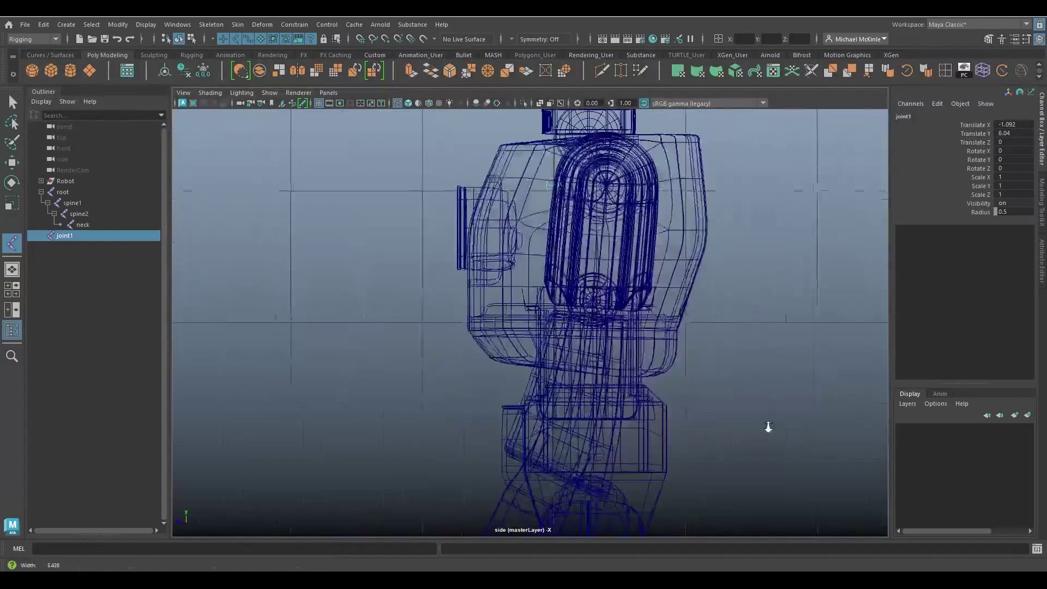
{"action": "middle_click_drag", "start_coordinate": [562, 257], "coordinate": [534, 334], "text": "alt"}
{"action": "scroll", "coordinate": [533, 335], "scroll_direction": "up", "scroll_amount": 5}
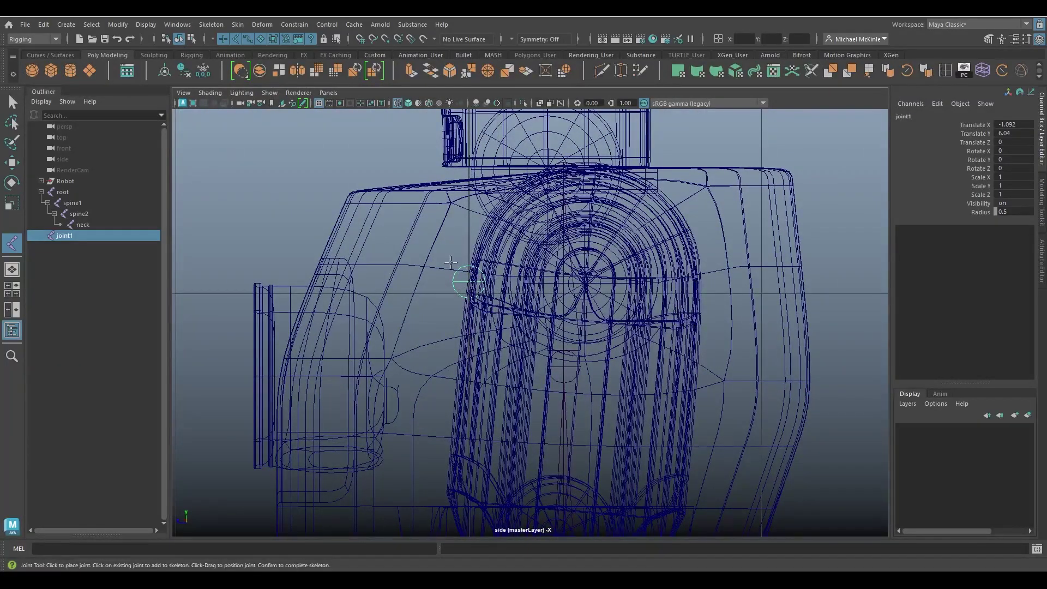
{"action": "middle_click_drag", "start_coordinate": [450, 355], "coordinate": [573, 357]}
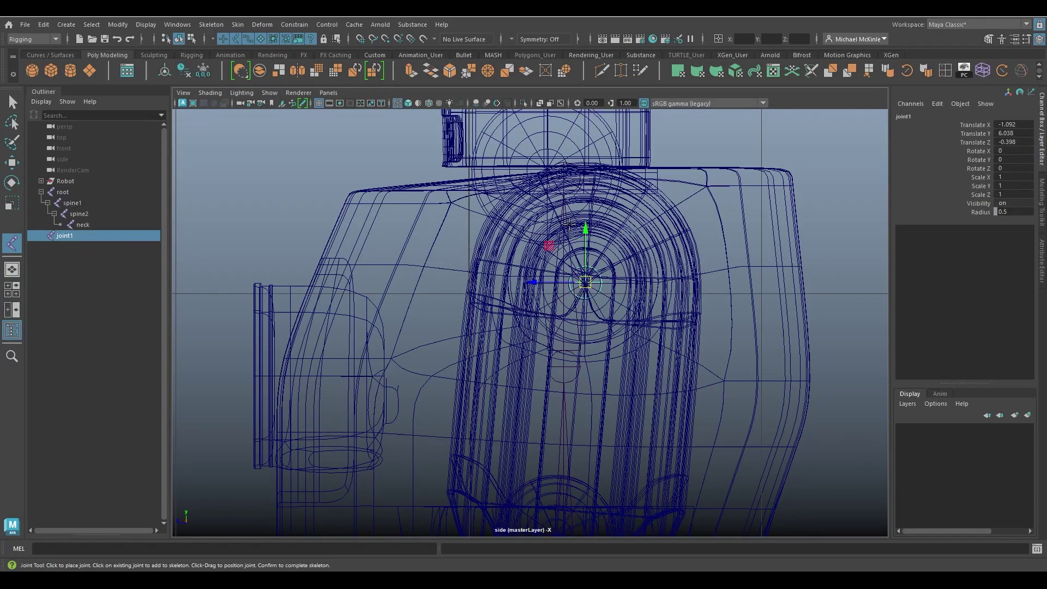
Step: Add an elbow joint connected to joint1 in the side view
{"action": "middle_click_drag", "start_coordinate": [656, 396], "coordinate": [656, 380], "text": "alt"}
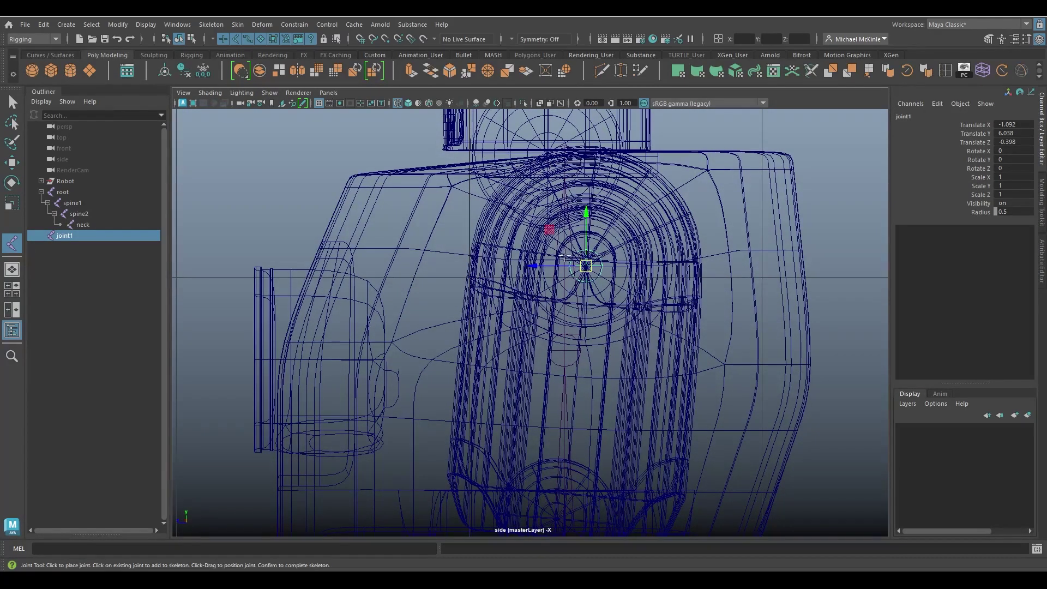
{"action": "left_click_drag", "start_coordinate": [565, 256], "coordinate": [579, 212], "text": "alt"}
{"action": "right_click_drag", "start_coordinate": [580, 213], "coordinate": [480, 180], "text": "alt"}
{"action": "right_click_drag", "start_coordinate": [676, 401], "coordinate": [714, 436], "text": "alt"}
{"action": "middle_click_drag", "start_coordinate": [578, 431], "coordinate": [591, 367], "text": "alt"}
{"action": "right_click_drag", "start_coordinate": [663, 404], "coordinate": [853, 496], "text": "alt"}
{"action": "middle_click_drag", "start_coordinate": [634, 318], "coordinate": [605, 348], "text": "alt"}
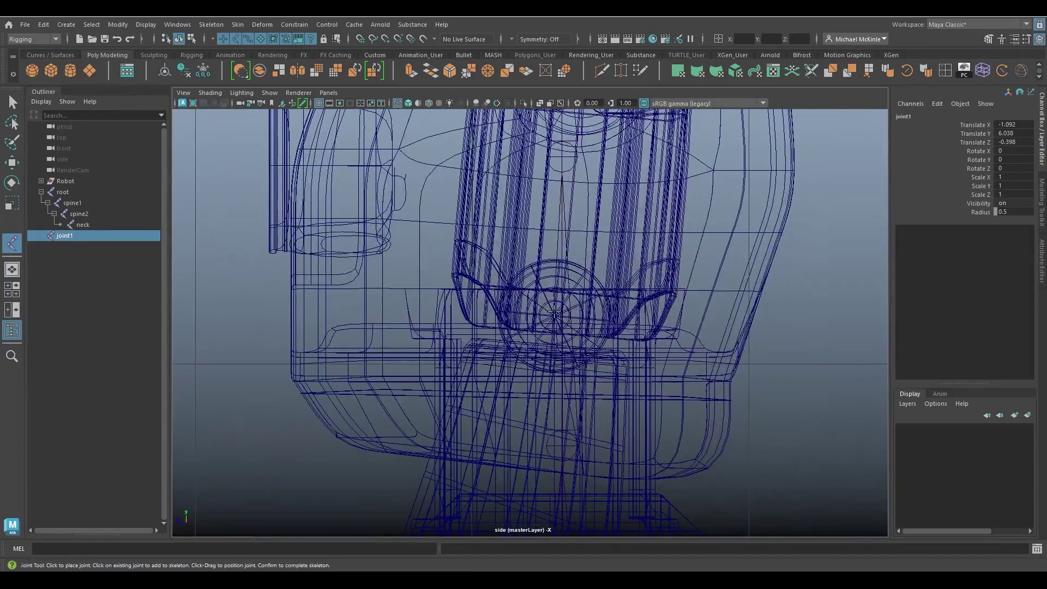
{"action": "left_click", "coordinate": [554, 315]}
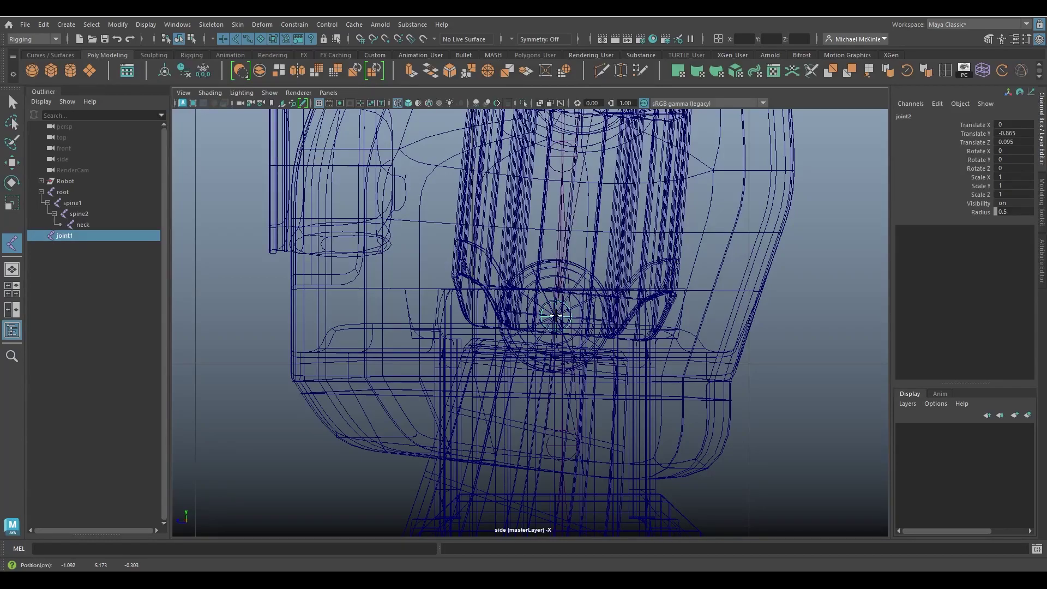
{"action": "key", "text": "Return"}
Step: Add the wrist joint to extend the arm chain
{"action": "mouse_move", "coordinate": [609, 396]}
{"action": "right_mouse_down", "text": "alt"}
{"action": "mouse_move", "coordinate": [631, 402]}
{"action": "mouse_move", "coordinate": [538, 367]}
{"action": "mouse_move", "coordinate": [571, 309]}
{"action": "mouse_move", "coordinate": [613, 351]}
{"action": "mouse_move", "coordinate": [596, 346]}
{"action": "right_mouse_up", "text": "alt"}
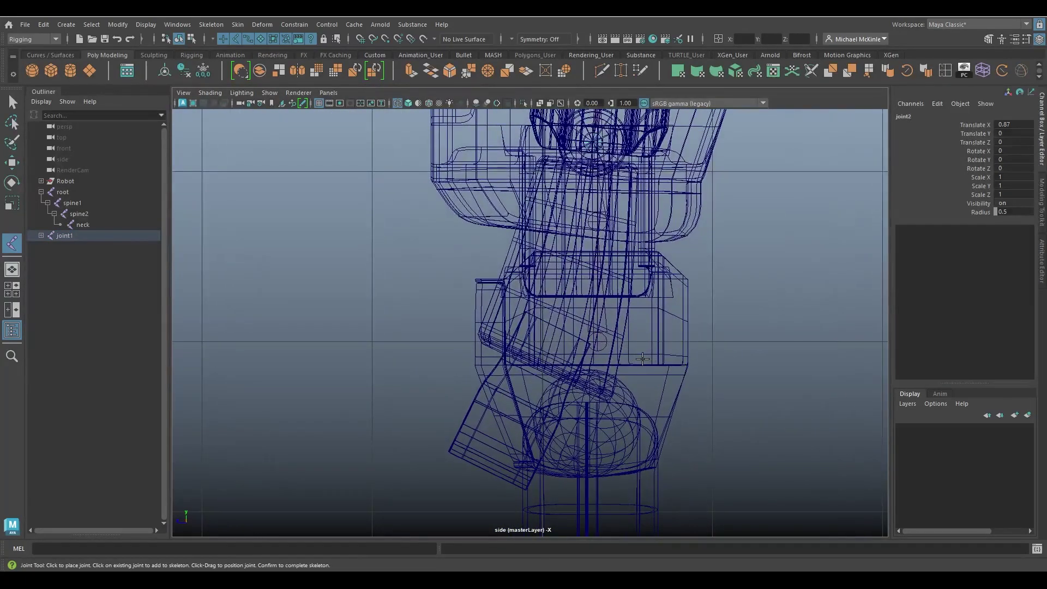
{"action": "key", "text": "5"}
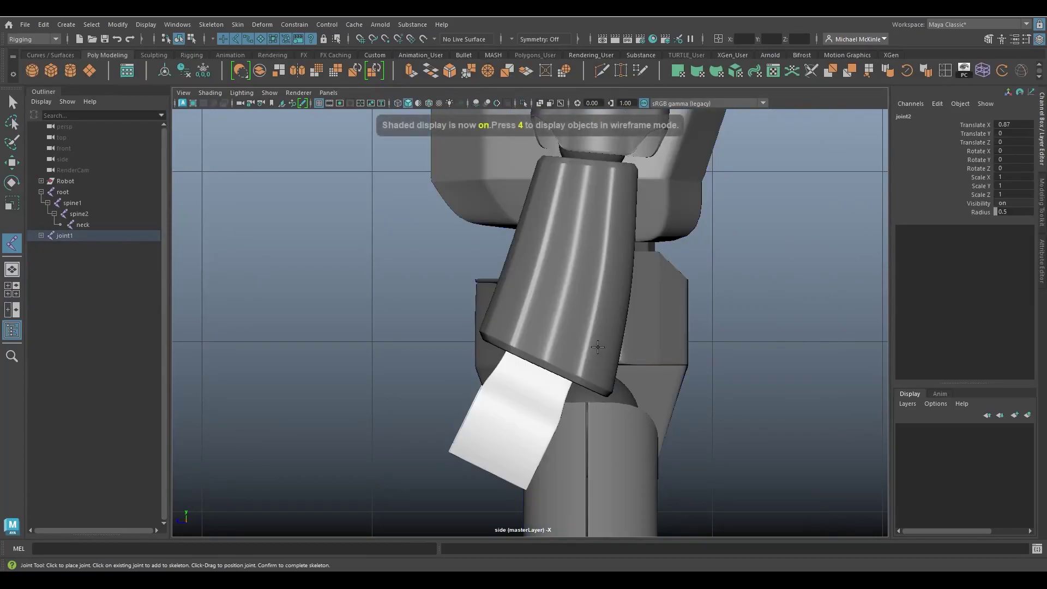
{"action": "key", "text": "4"}
{"action": "left_click", "coordinate": [546, 352]}
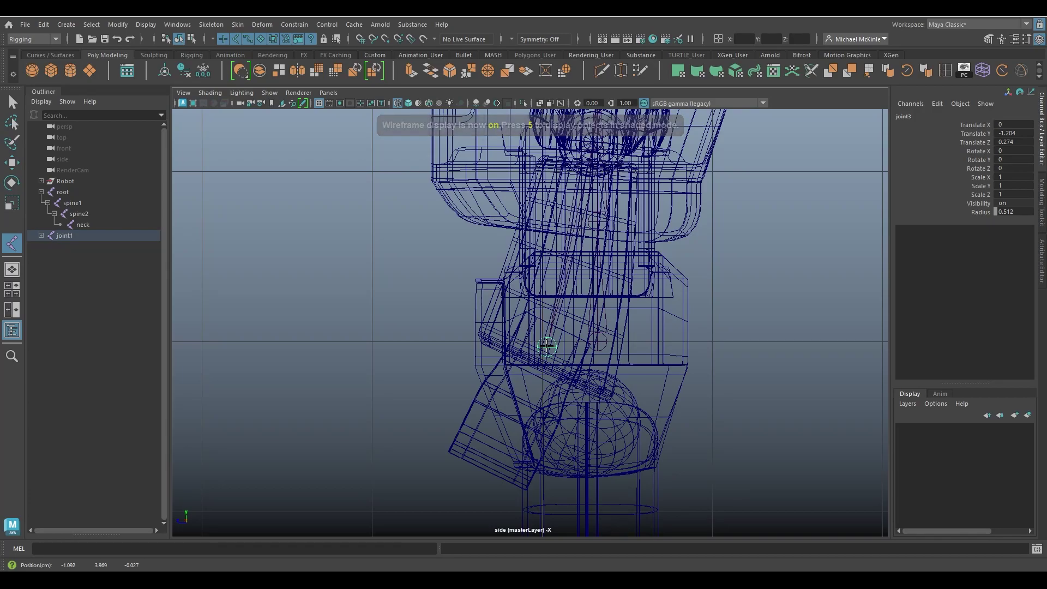
{"action": "key", "text": "Return"}
Step: Turn on shaded display with joints shown through the mesh
{"action": "middle_click_drag", "start_coordinate": [731, 381], "coordinate": [678, 326], "text": "alt"}
{"action": "right_click_drag", "start_coordinate": [678, 327], "coordinate": [643, 343], "text": "alt"}
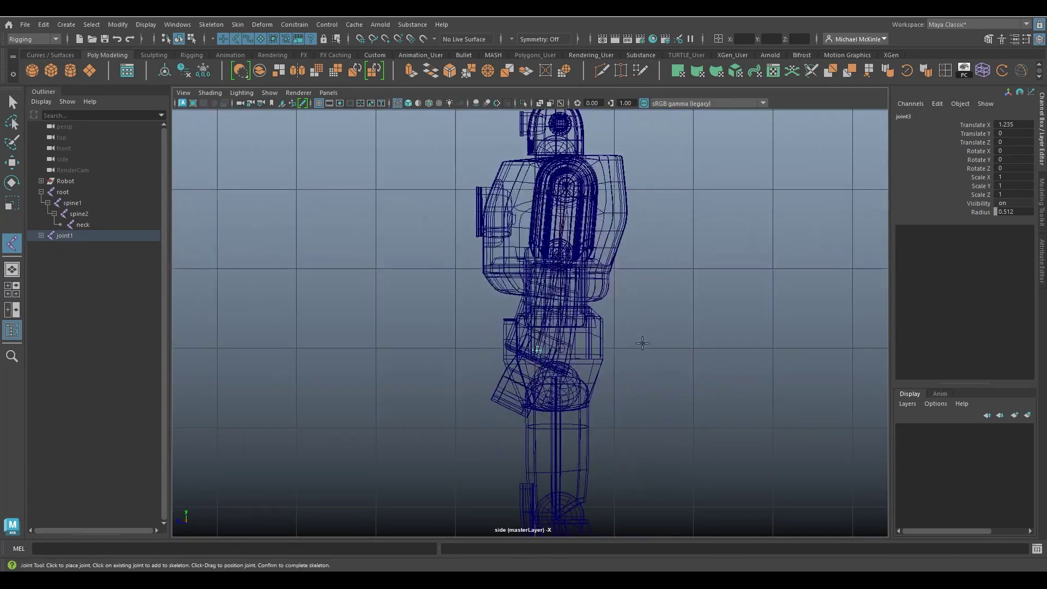
{"action": "middle_click_drag", "start_coordinate": [643, 344], "coordinate": [638, 303], "text": "alt"}
{"action": "right_click_drag", "start_coordinate": [638, 303], "coordinate": [839, 423], "text": "alt"}
{"action": "middle_click_drag", "start_coordinate": [635, 264], "coordinate": [625, 345], "text": "alt"}
{"action": "scroll", "coordinate": [626, 344], "scroll_direction": "up", "scroll_amount": 8}
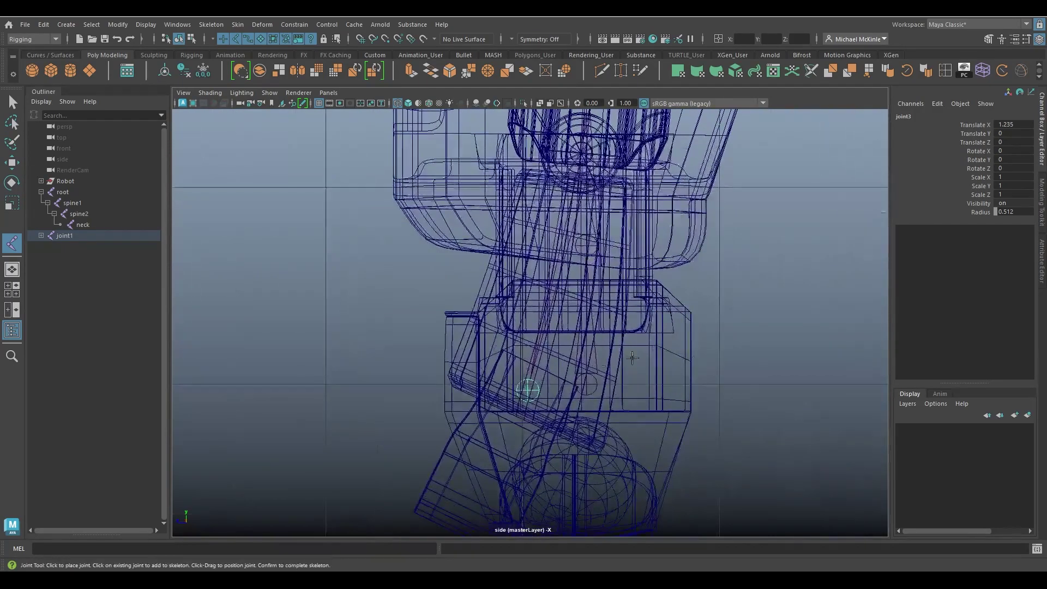
{"action": "scroll", "coordinate": [521, 359], "scroll_direction": "down", "scroll_amount": 3}
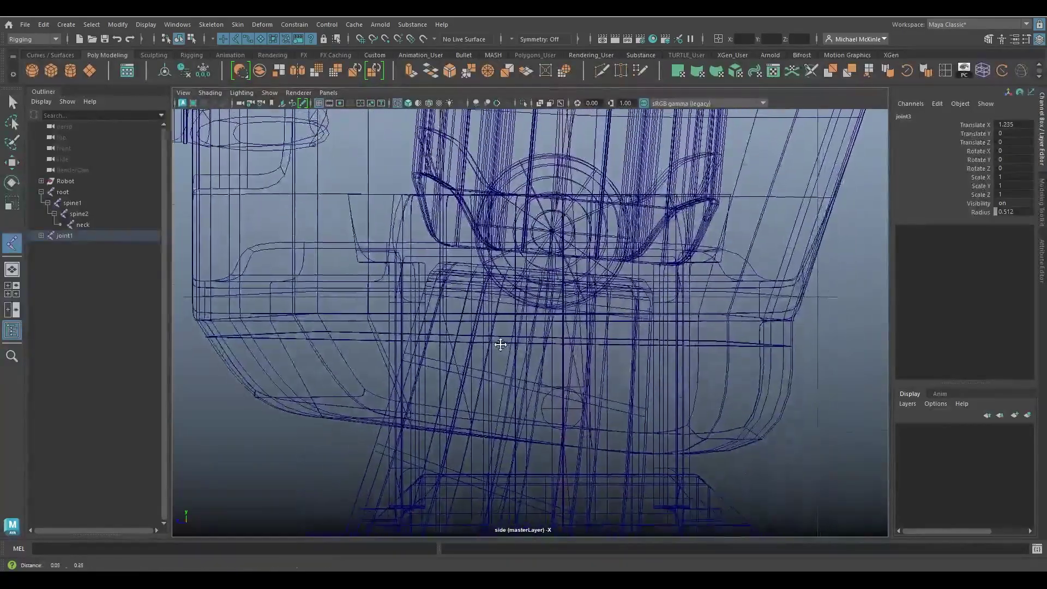
{"action": "scroll", "coordinate": [566, 357], "scroll_direction": "up", "scroll_amount": 5}
{"action": "key", "text": "5"}
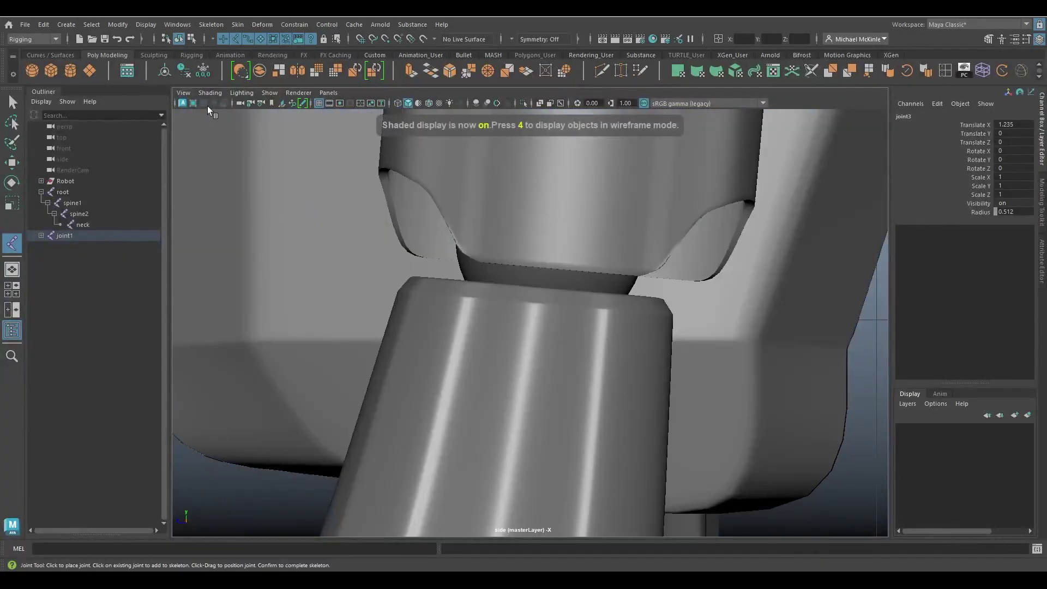
{"action": "left_click", "coordinate": [209, 93]}
{"action": "left_click", "coordinate": [235, 214]}
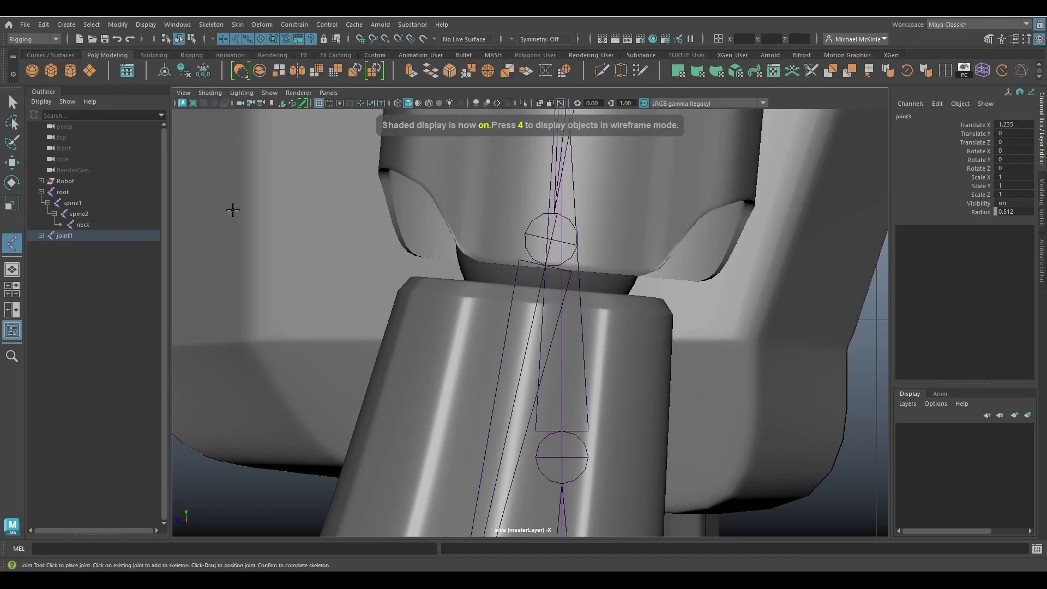
{"action": "scroll", "coordinate": [614, 292], "scroll_direction": "up", "scroll_amount": 3}
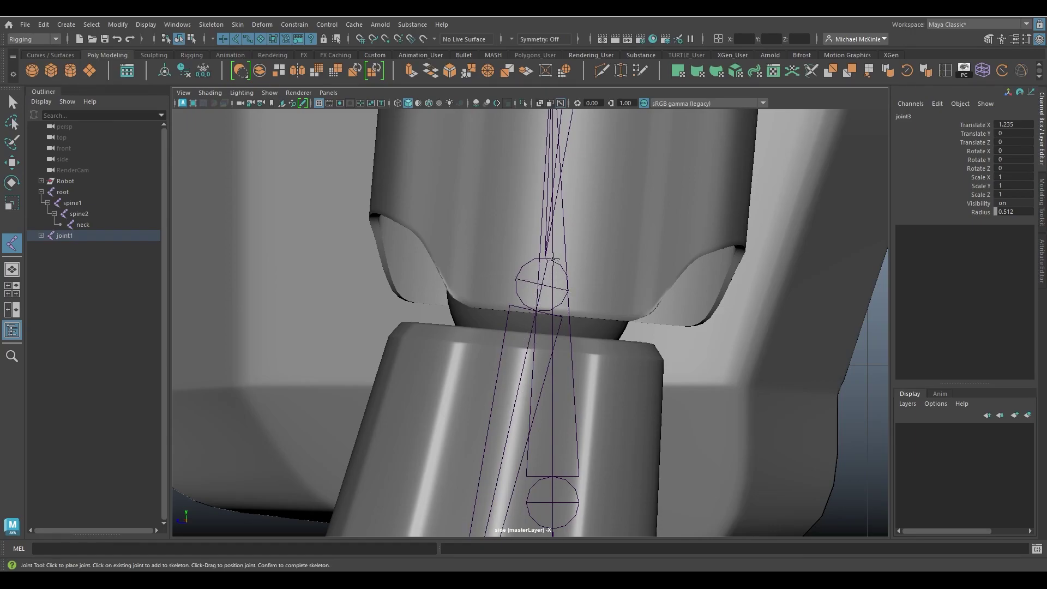
Step: Check the torso and wrist joints, then place a fourth joint at the hand's tip
{"action": "middle_click_drag", "start_coordinate": [608, 224], "coordinate": [595, 273], "text": "alt"}
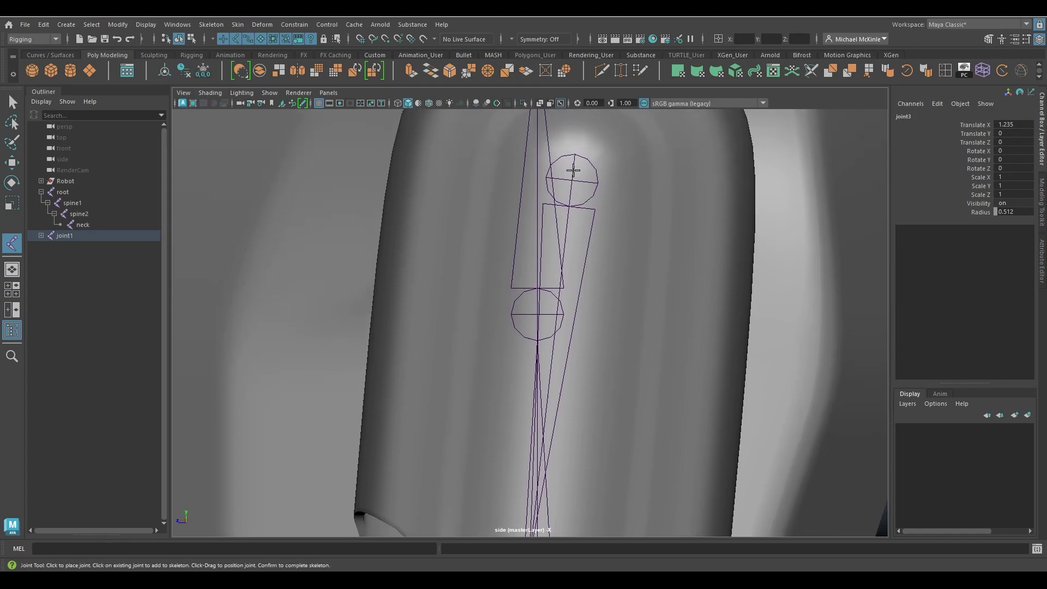
{"action": "middle_click_drag", "start_coordinate": [570, 235], "coordinate": [538, 308], "text": "alt"}
{"action": "middle_click_drag", "start_coordinate": [504, 390], "coordinate": [525, 280], "text": "alt"}
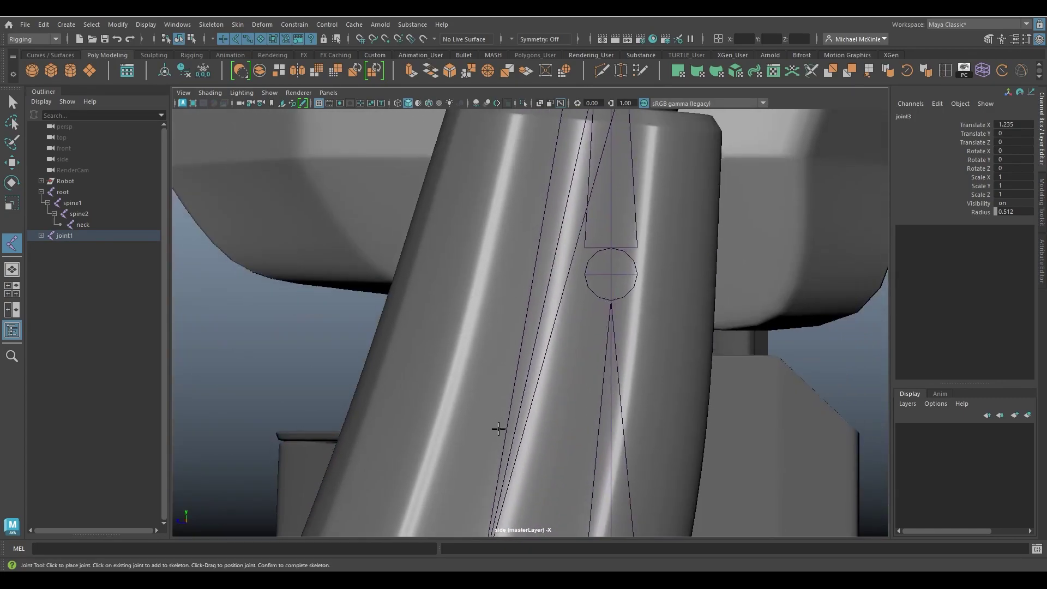
{"action": "middle_click_drag", "start_coordinate": [498, 428], "coordinate": [536, 277], "text": "alt"}
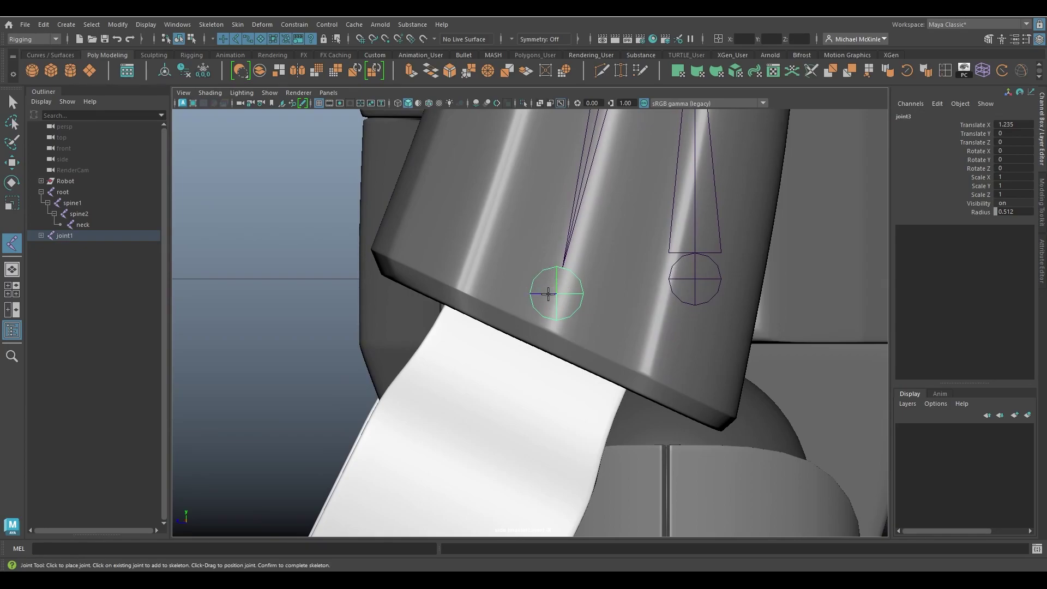
{"action": "right_click_drag", "start_coordinate": [573, 349], "coordinate": [519, 257], "text": "alt"}
{"action": "middle_click_drag", "start_coordinate": [519, 257], "coordinate": [529, 238], "text": "alt"}
{"action": "right_click_drag", "start_coordinate": [589, 327], "coordinate": [869, 419], "text": "alt"}
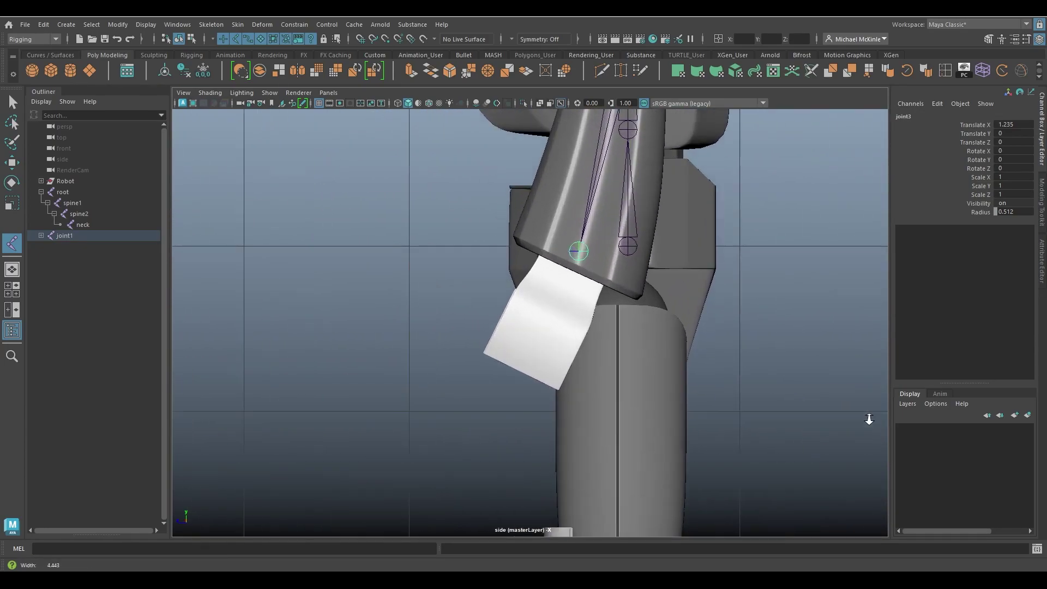
{"action": "middle_click_drag", "start_coordinate": [530, 280], "coordinate": [512, 314], "text": "alt"}
{"action": "right_click_drag", "start_coordinate": [499, 310], "coordinate": [555, 351], "text": "alt"}
{"action": "left_click", "coordinate": [495, 431]}
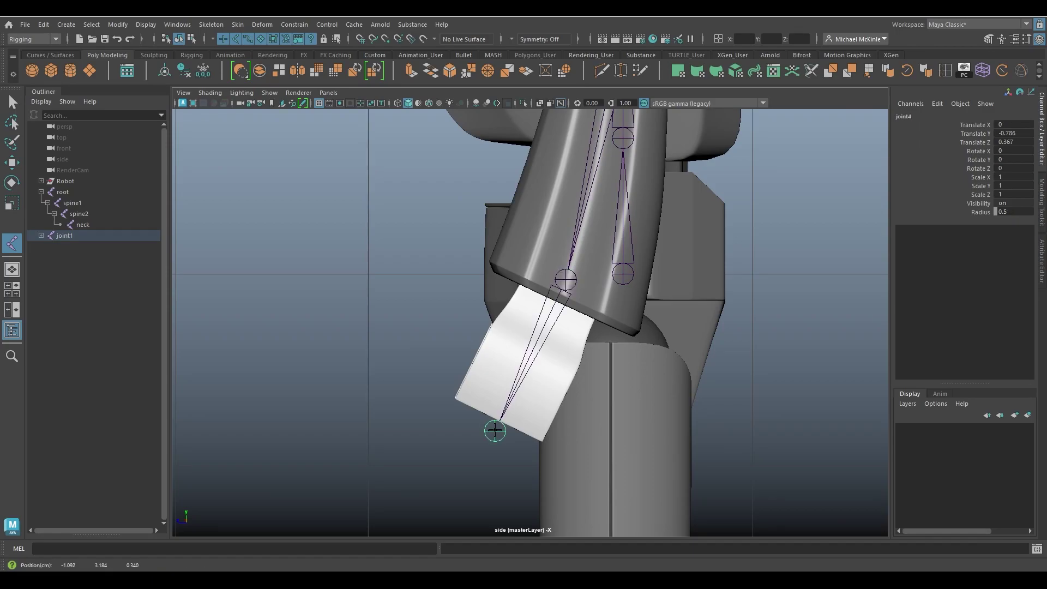
Step: Try repositioning the hand joint, then undo it so the chain ends at the wrist
{"action": "right_click_drag", "start_coordinate": [490, 362], "coordinate": [535, 299], "text": "alt"}
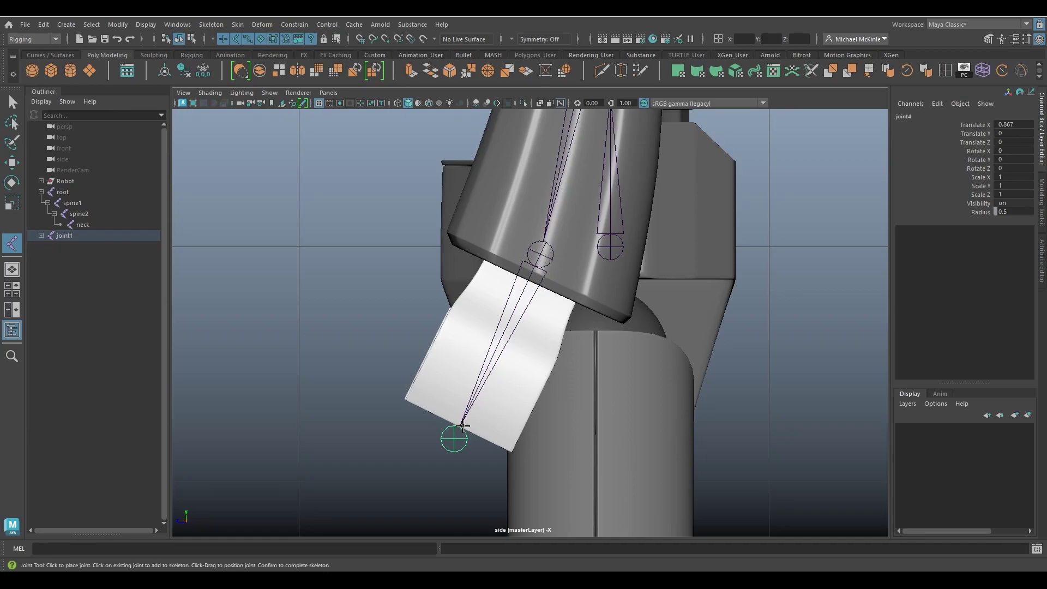
{"action": "middle_click_drag", "start_coordinate": [448, 442], "coordinate": [456, 442]}
{"action": "key", "text": "Delete"}
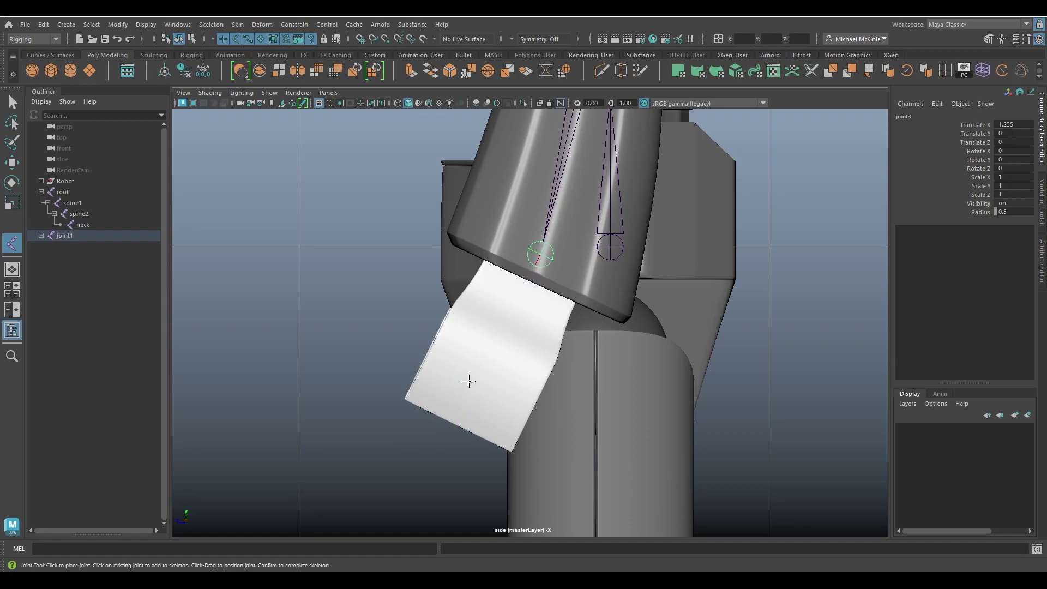
{"action": "left_click_drag", "start_coordinate": [458, 422], "coordinate": [458, 426]}
{"action": "mouse_move", "coordinate": [551, 362]}
{"action": "middle_mouse_down", "text": "alt"}
{"action": "mouse_move", "coordinate": [572, 363]}
{"action": "mouse_move", "coordinate": [561, 367]}
{"action": "middle_mouse_up", "text": "alt"}
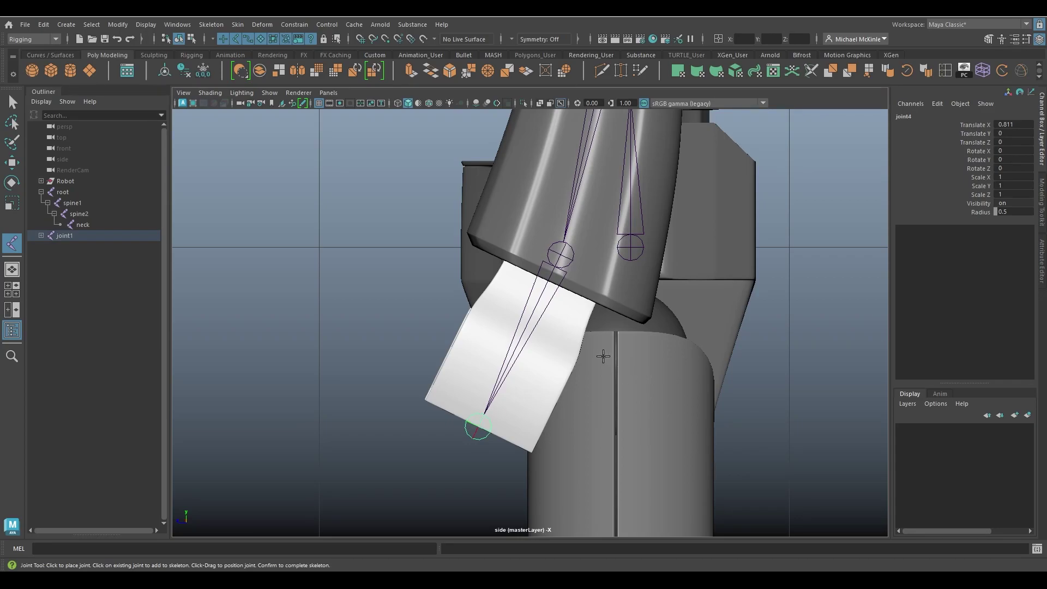
{"action": "key", "text": "ctrl+z"}
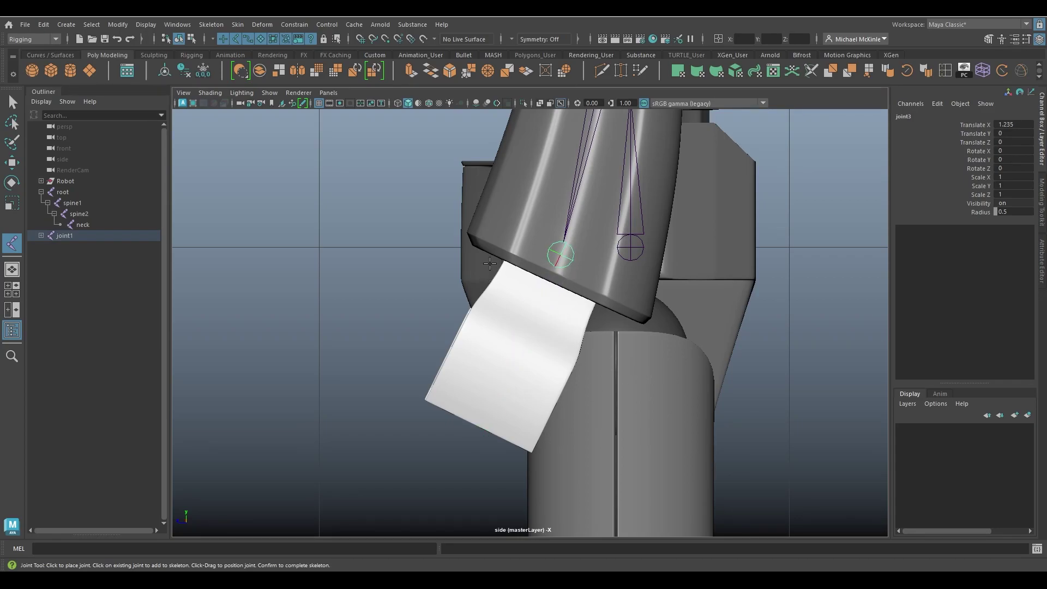
{"action": "middle_click_drag", "start_coordinate": [490, 264], "coordinate": [475, 290], "text": "alt"}
{"action": "right_click_drag", "start_coordinate": [476, 289], "coordinate": [645, 338], "text": "alt"}
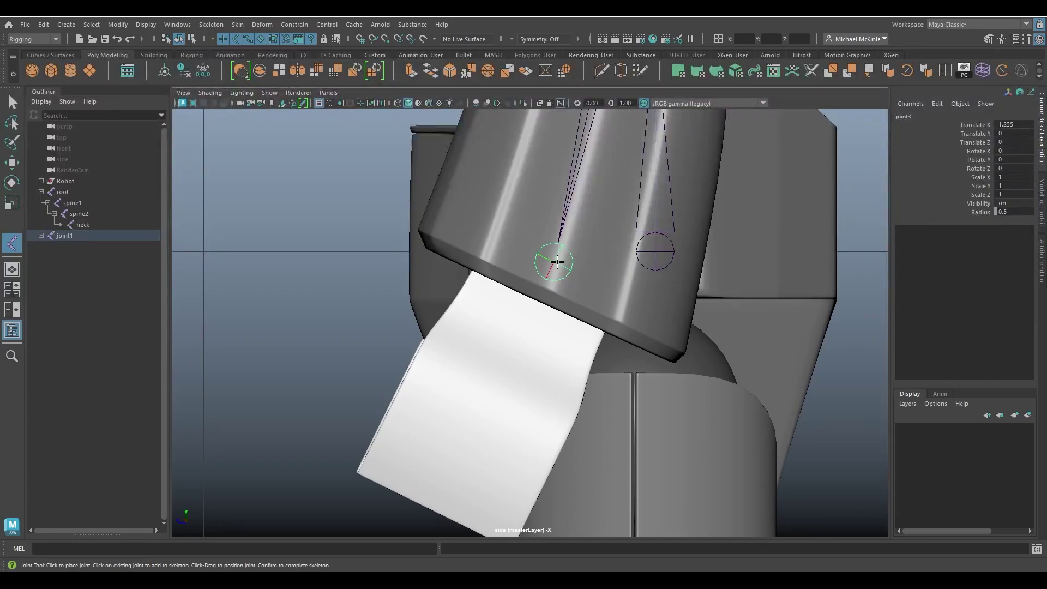
Step: Switch to the Move tool and the perspective view, facing the robot's arm
{"action": "key", "text": "w"}
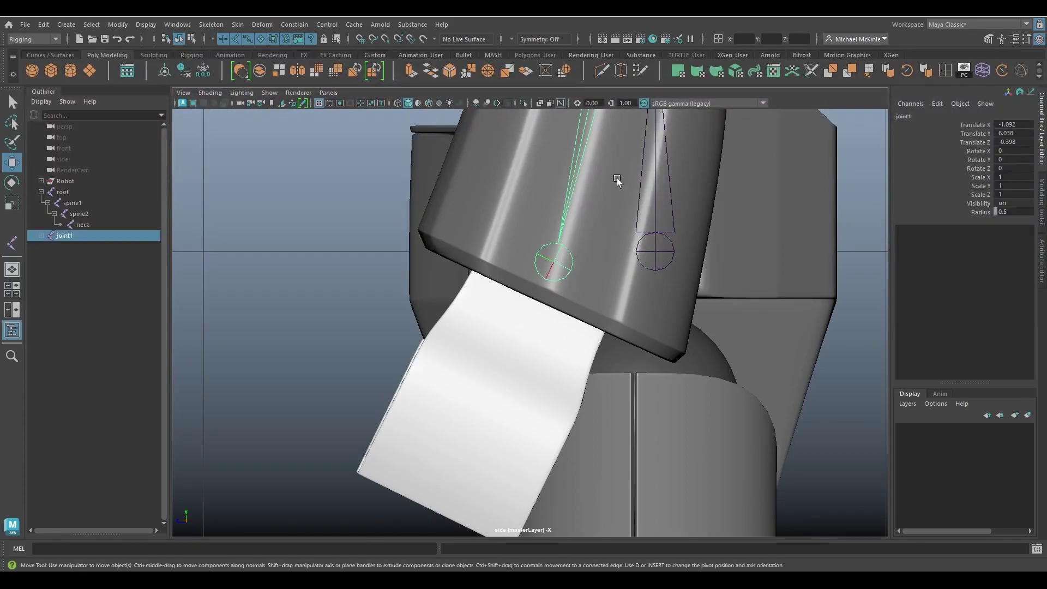
{"action": "key", "text": "space"}
{"action": "left_click_drag", "start_coordinate": [620, 212], "coordinate": [621, 185]}
{"action": "left_click_drag", "start_coordinate": [639, 247], "coordinate": [676, 270], "text": "alt"}
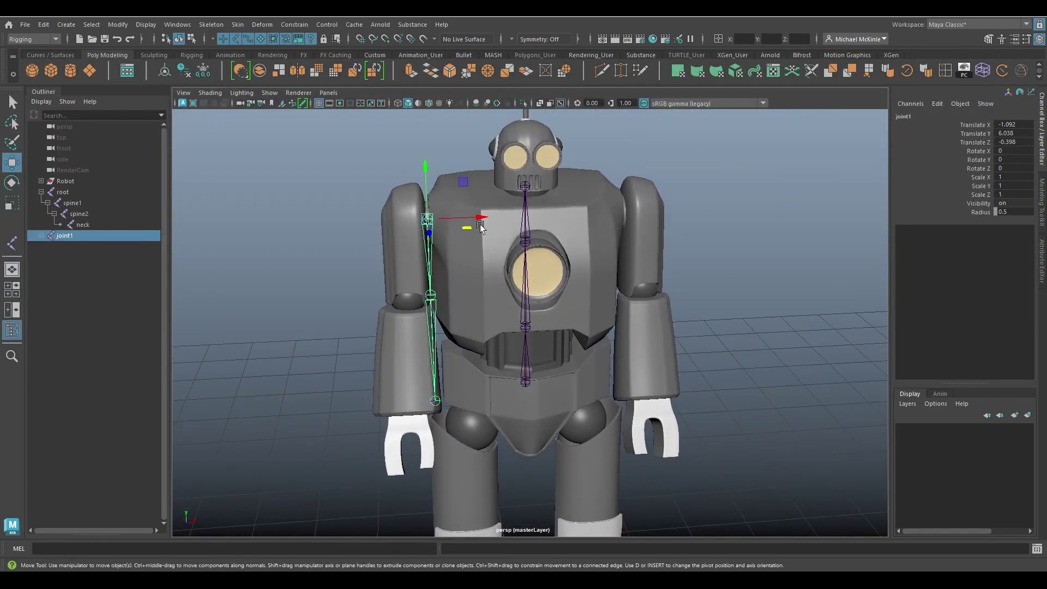
{"action": "middle_click_drag", "start_coordinate": [473, 228], "coordinate": [589, 244], "text": "alt"}
{"action": "right_click_drag", "start_coordinate": [589, 244], "coordinate": [661, 288], "text": "alt"}
{"action": "left_click_drag", "start_coordinate": [661, 288], "coordinate": [620, 261], "text": "alt"}
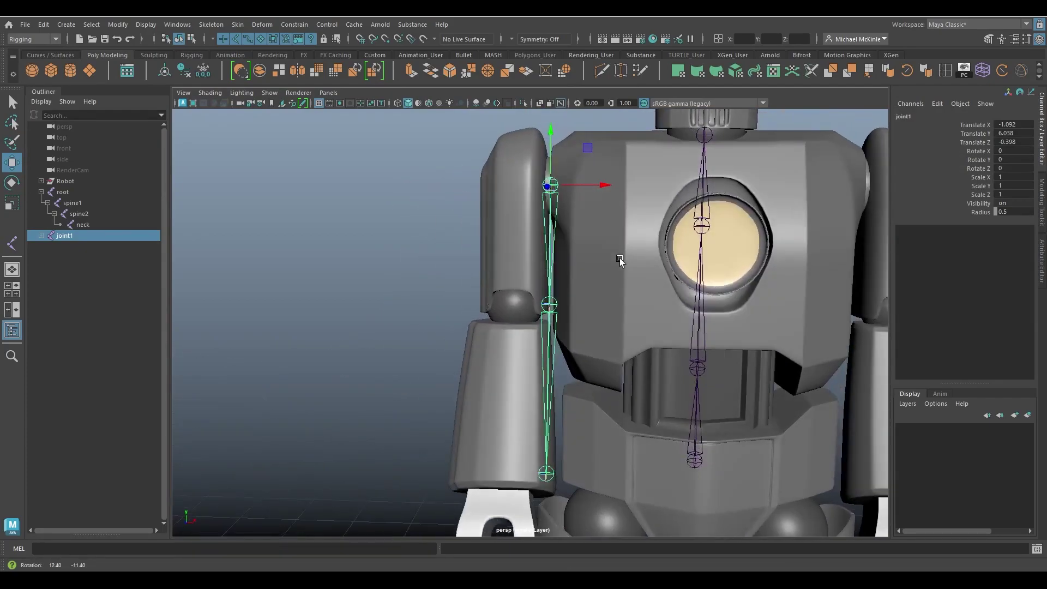
Step: Move the elbow joint into the robot's elbow ball
{"action": "left_click", "coordinate": [549, 304]}
{"action": "right_click_drag", "start_coordinate": [464, 320], "coordinate": [655, 372], "text": "alt"}
{"action": "left_click_drag", "start_coordinate": [670, 276], "coordinate": [601, 259]}
{"action": "left_click_drag", "start_coordinate": [535, 326], "coordinate": [586, 349], "text": "alt"}
Step: Move the wrist joint left into the forearm and check it from several angles
{"action": "middle_click_drag", "start_coordinate": [605, 436], "coordinate": [603, 278], "text": "alt"}
{"action": "left_click_drag", "start_coordinate": [603, 278], "coordinate": [568, 372], "text": "alt"}
{"action": "left_click", "coordinate": [548, 385]}
{"action": "left_click", "coordinate": [551, 377]}
{"action": "mouse_move", "coordinate": [543, 410]}
{"action": "left_mouse_down", "text": "alt"}
{"action": "mouse_move", "coordinate": [676, 398]}
{"action": "mouse_move", "coordinate": [551, 417]}
{"action": "left_mouse_up", "text": "alt"}
{"action": "right_click_drag", "start_coordinate": [551, 418], "coordinate": [565, 261], "text": "alt"}
{"action": "middle_click_drag", "start_coordinate": [565, 260], "coordinate": [566, 287], "text": "alt"}
{"action": "left_click_drag", "start_coordinate": [567, 288], "coordinate": [574, 327], "text": "alt"}
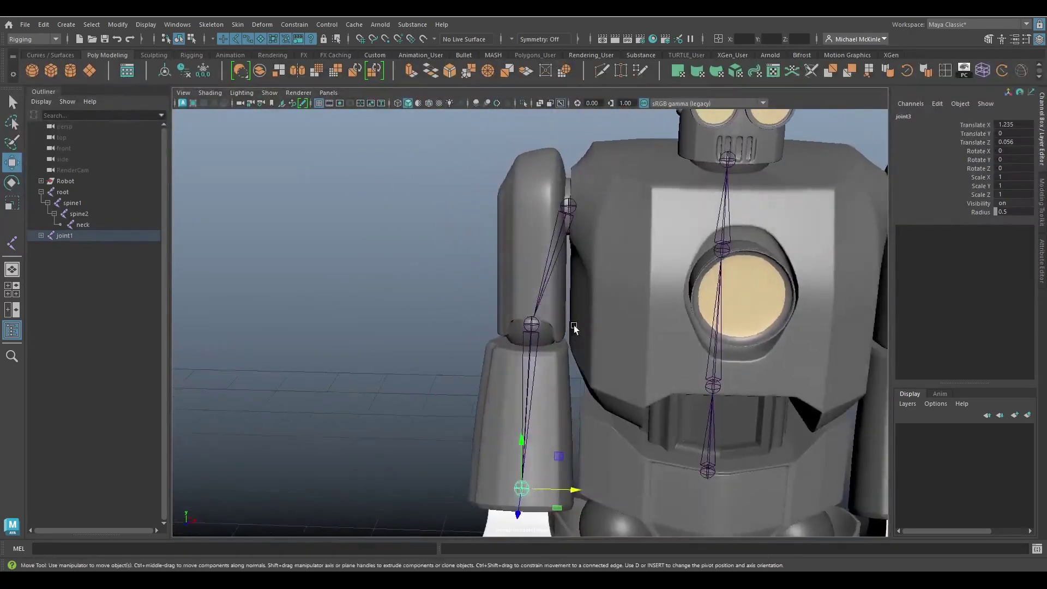
Step: Select the shoulder joint and expand joint1 in the Outliner to show its children
{"action": "left_click", "coordinate": [569, 207]}
{"action": "left_click", "coordinate": [40, 237]}
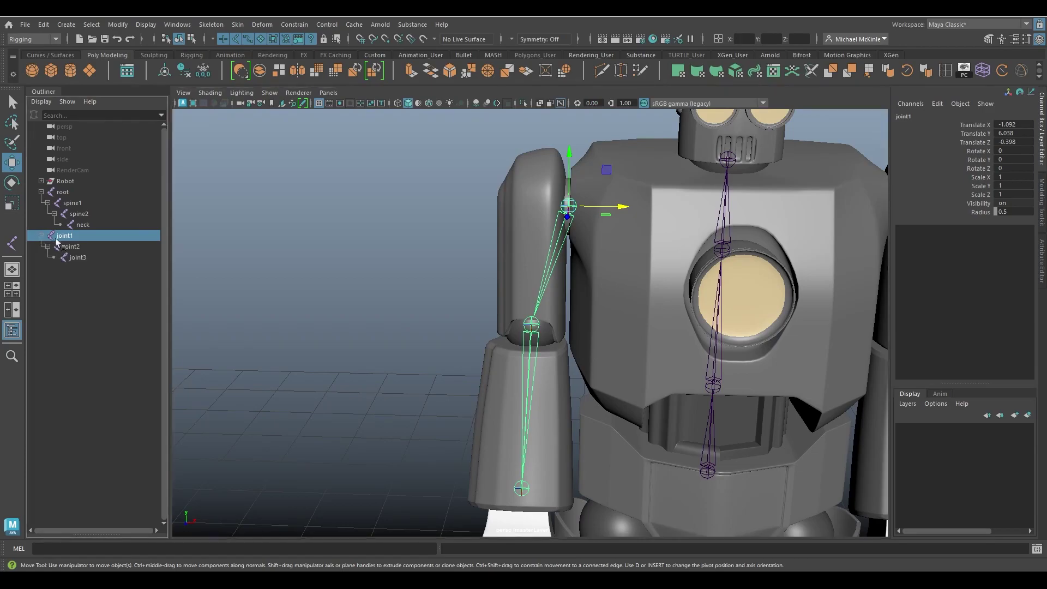
{"action": "left_click_drag", "start_coordinate": [654, 327], "coordinate": [604, 357], "text": "alt"}
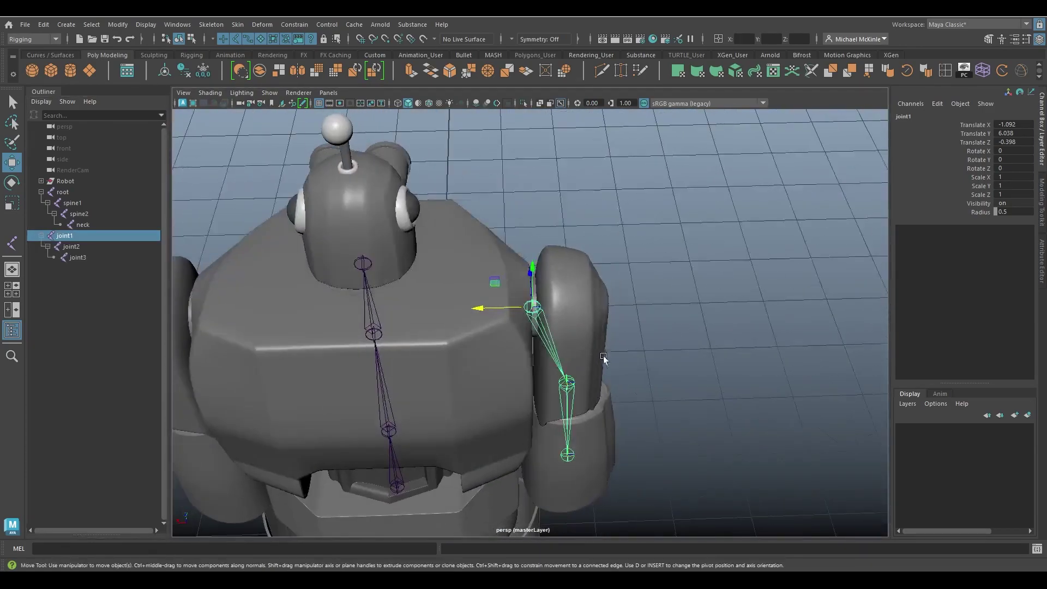
{"action": "left_click_drag", "start_coordinate": [542, 290], "coordinate": [360, 278], "text": "alt"}
{"action": "left_click_drag", "start_coordinate": [534, 300], "coordinate": [524, 255], "text": "alt"}
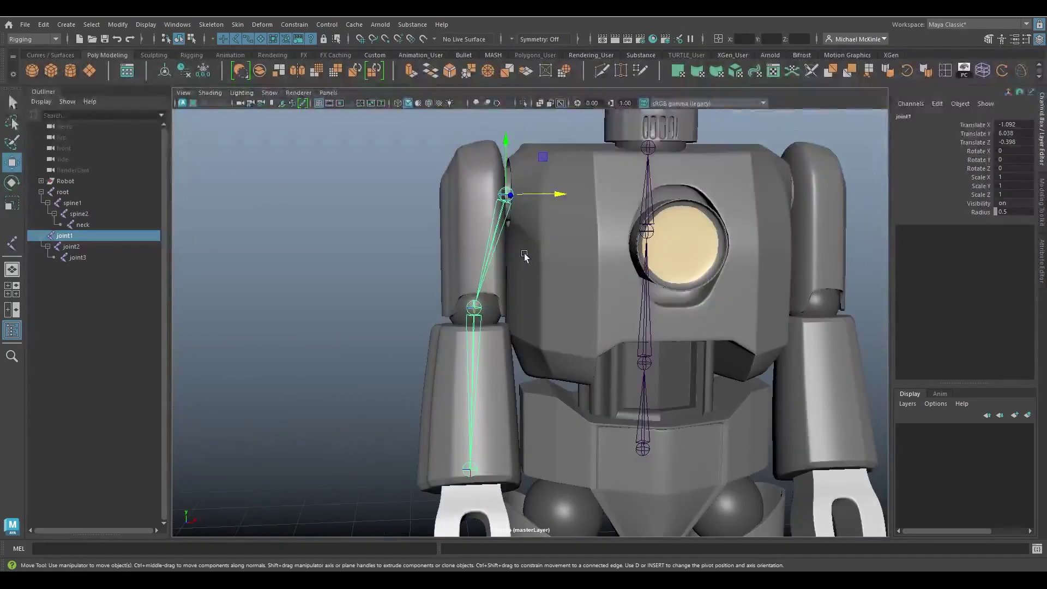
{"action": "middle_click_drag", "start_coordinate": [523, 254], "coordinate": [525, 273], "text": "alt"}
Step: Rename joint1, joint2 and joint3 to rShoulder, rElbow and rWrist in the Outliner
{"action": "double_click", "coordinate": [69, 235]}
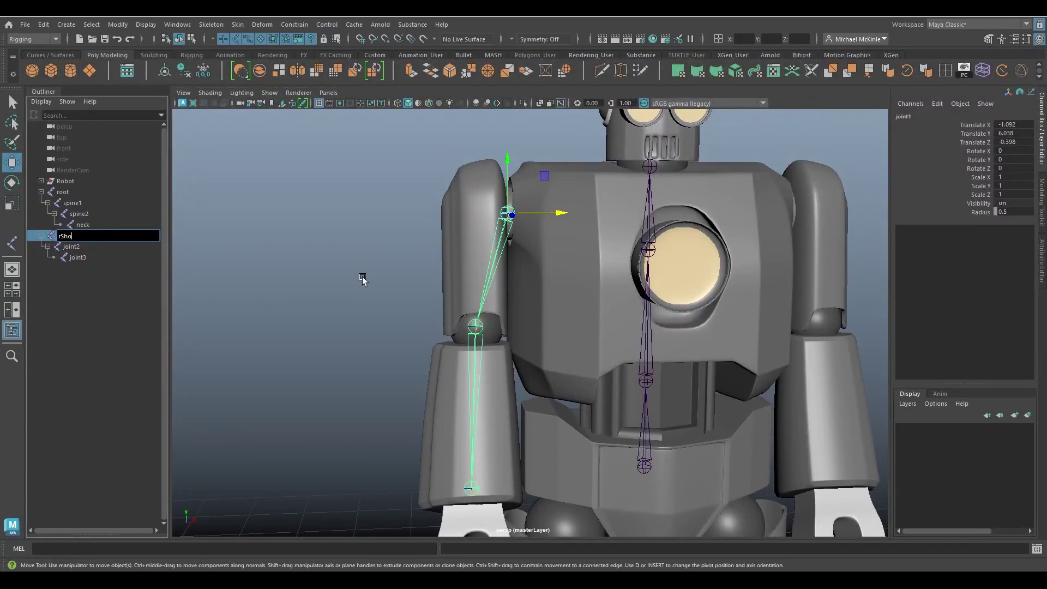
{"action": "type", "text": "rShoulder"}
{"action": "key", "text": "Return"}
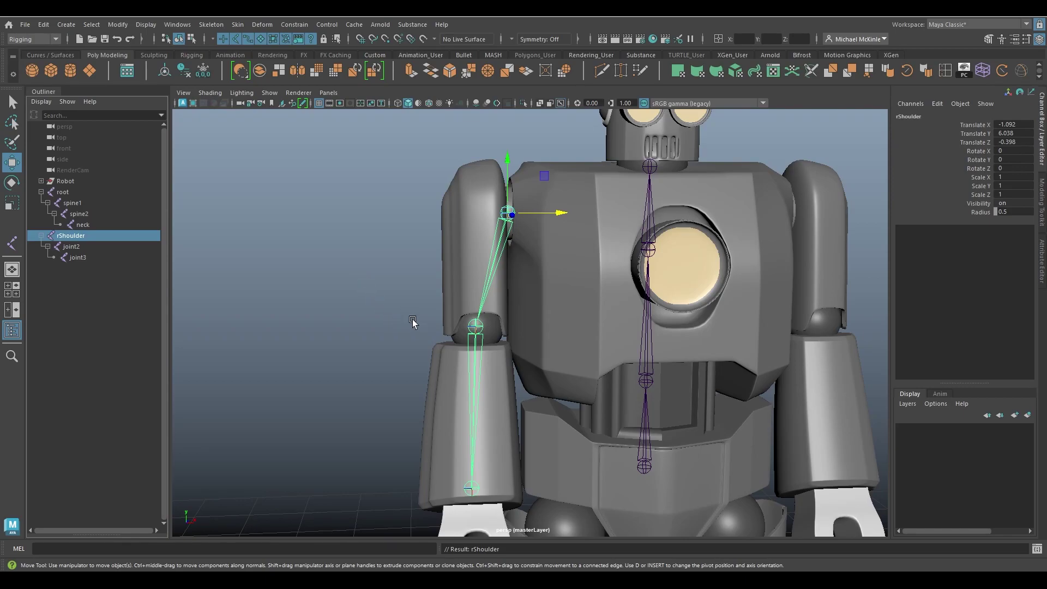
{"action": "double_click", "coordinate": [73, 246]}
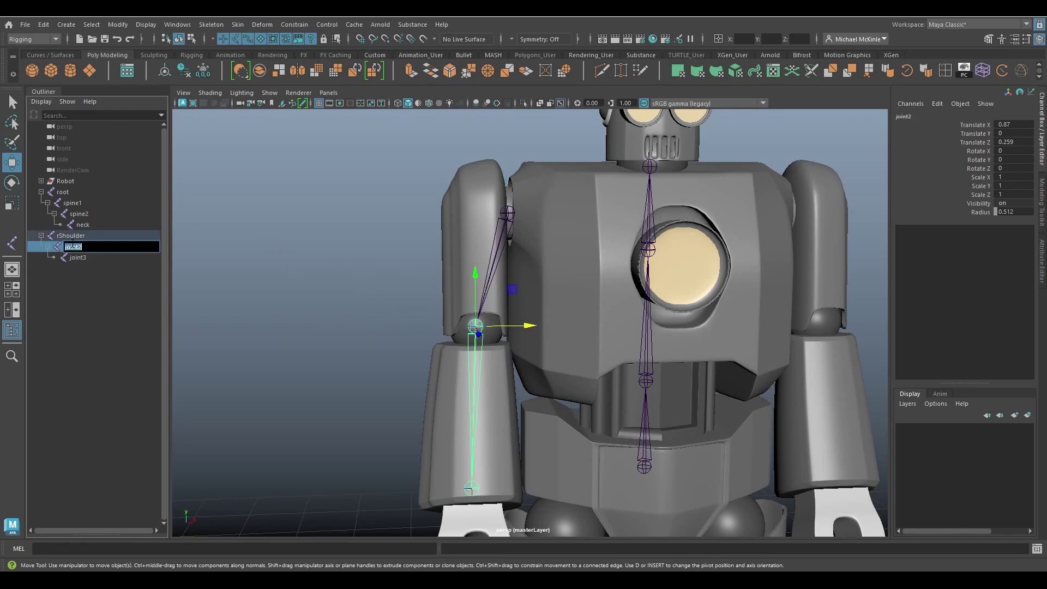
{"action": "type", "text": "rElbow"}
{"action": "key", "text": "Return"}
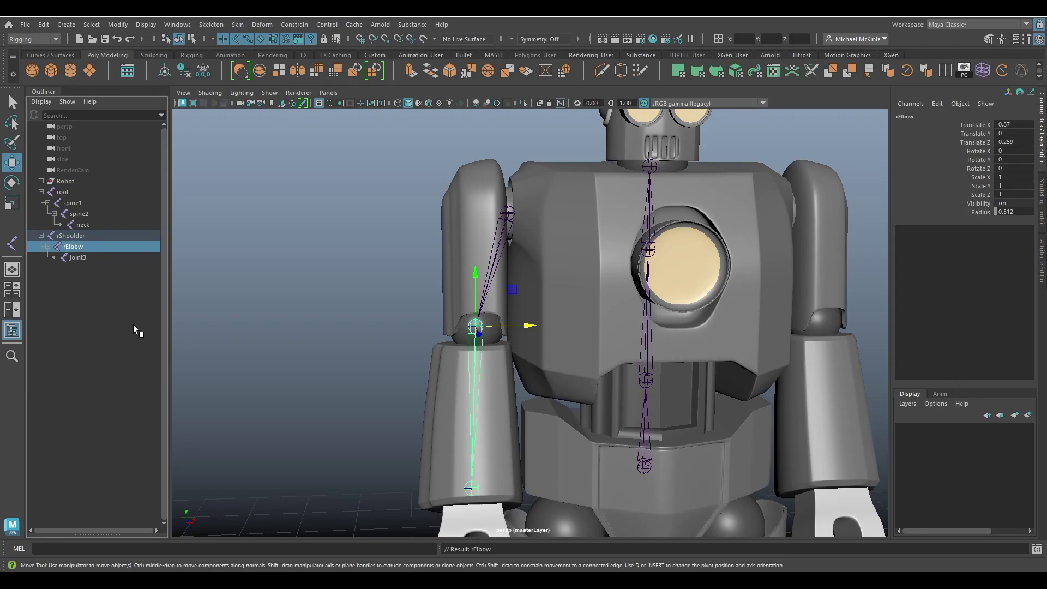
{"action": "double_click", "coordinate": [79, 257]}
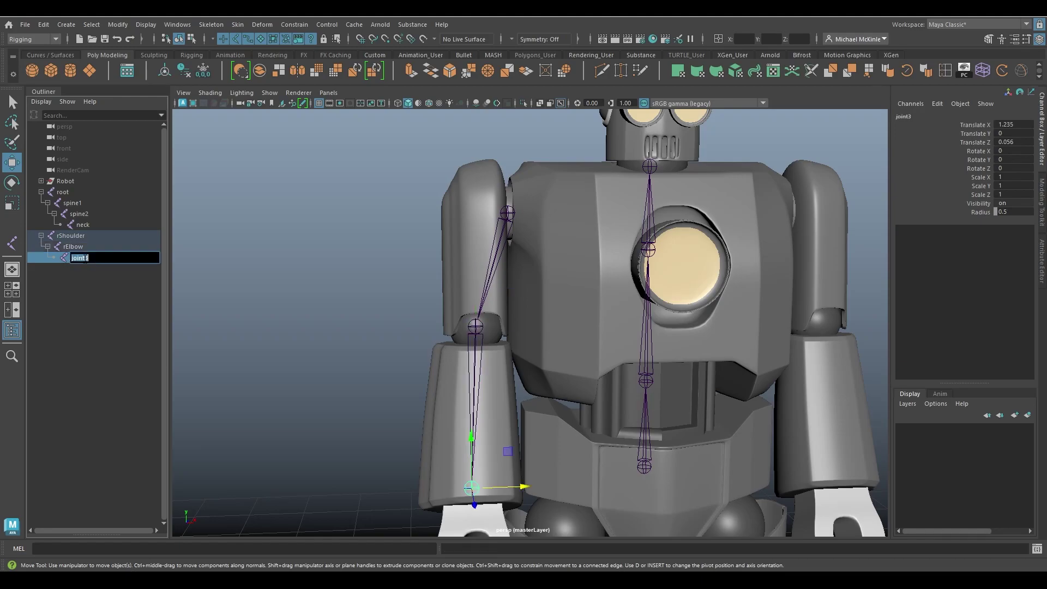
{"action": "type", "text": "rWris"}
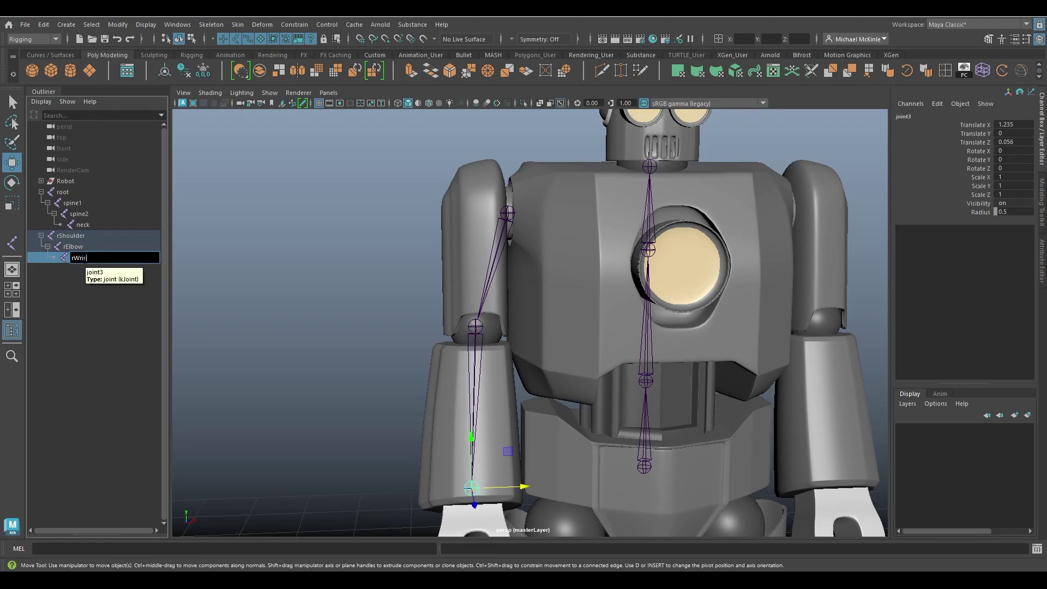
{"action": "type", "text": "t"}
{"action": "key", "text": "Return"}
Step: Select rShoulder and orbit around the robot to inspect the renamed arm chain
{"action": "middle_click_drag", "start_coordinate": [377, 334], "coordinate": [397, 264], "text": "alt"}
{"action": "left_click_drag", "start_coordinate": [397, 266], "coordinate": [431, 269], "text": "alt"}
{"action": "middle_click_drag", "start_coordinate": [431, 269], "coordinate": [452, 349], "text": "alt"}
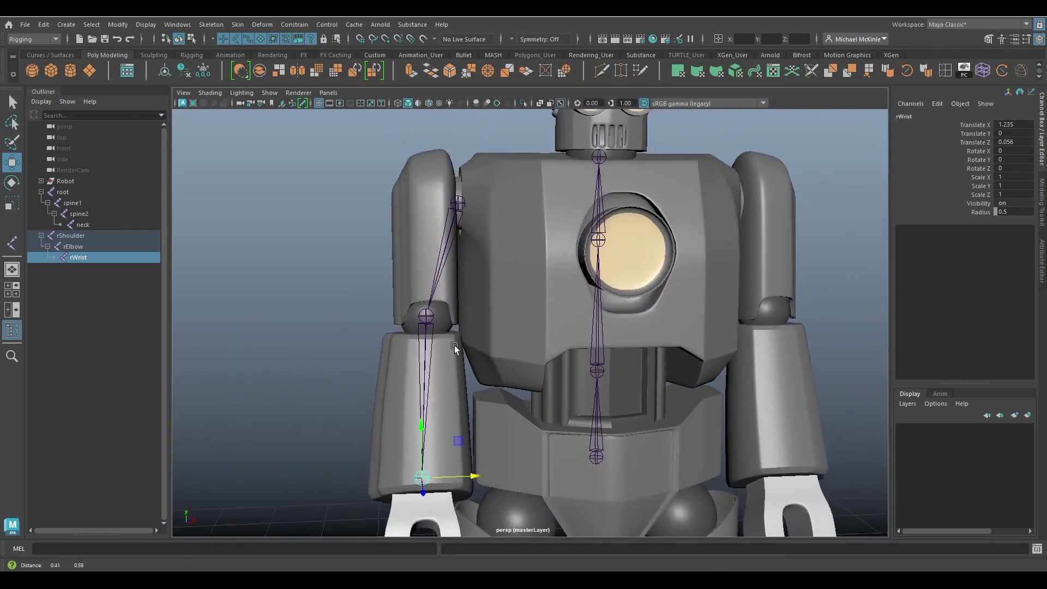
{"action": "left_click", "coordinate": [461, 203]}
{"action": "left_click_drag", "start_coordinate": [504, 226], "coordinate": [484, 273], "text": "alt"}
{"action": "middle_click_drag", "start_coordinate": [484, 273], "coordinate": [450, 316], "text": "alt"}
{"action": "right_click_drag", "start_coordinate": [450, 316], "coordinate": [478, 306], "text": "alt"}
{"action": "left_click_drag", "start_coordinate": [510, 349], "coordinate": [518, 288], "text": "alt"}
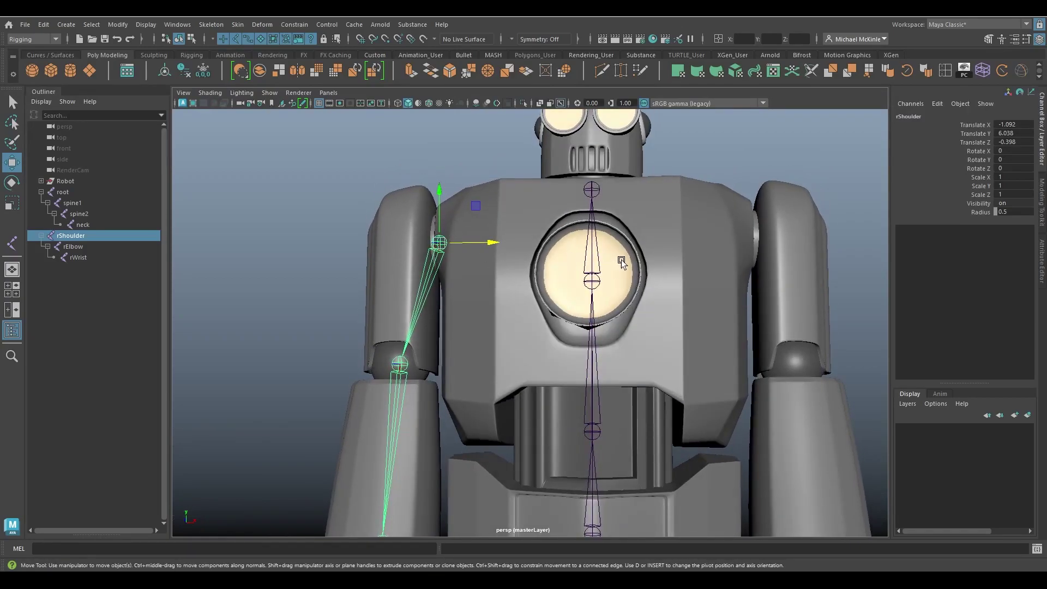
{"action": "left_click_drag", "start_coordinate": [620, 260], "coordinate": [612, 286], "text": "alt"}
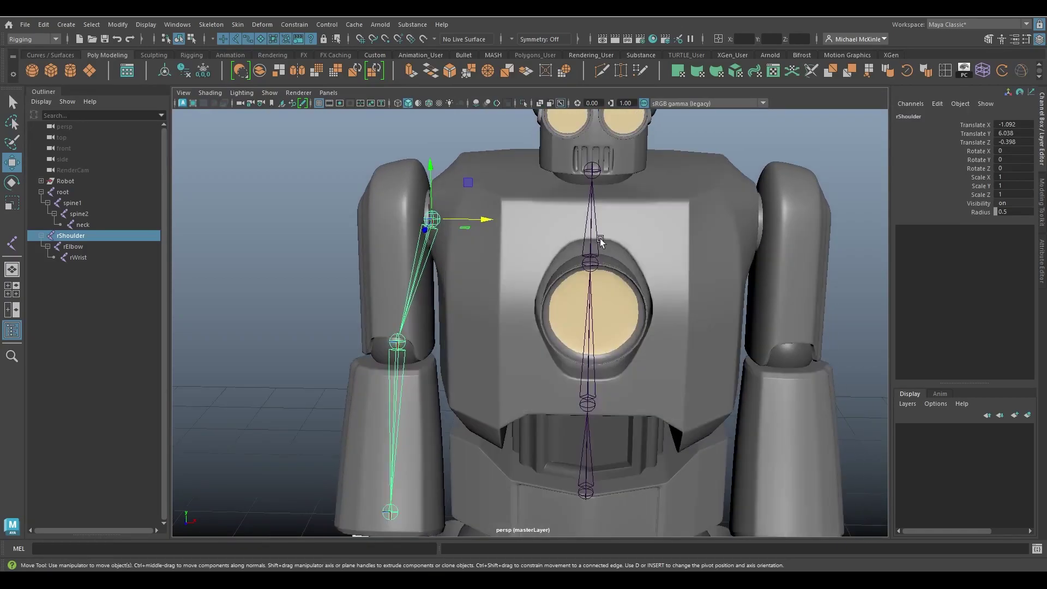
Step: Try rotating the neck joint, then undo the rotation
{"action": "left_click", "coordinate": [593, 171]}
{"action": "key", "text": "e"}
{"action": "left_click_drag", "start_coordinate": [601, 179], "coordinate": [626, 180]}
{"action": "left_click_drag", "start_coordinate": [495, 246], "coordinate": [511, 225], "text": "alt"}
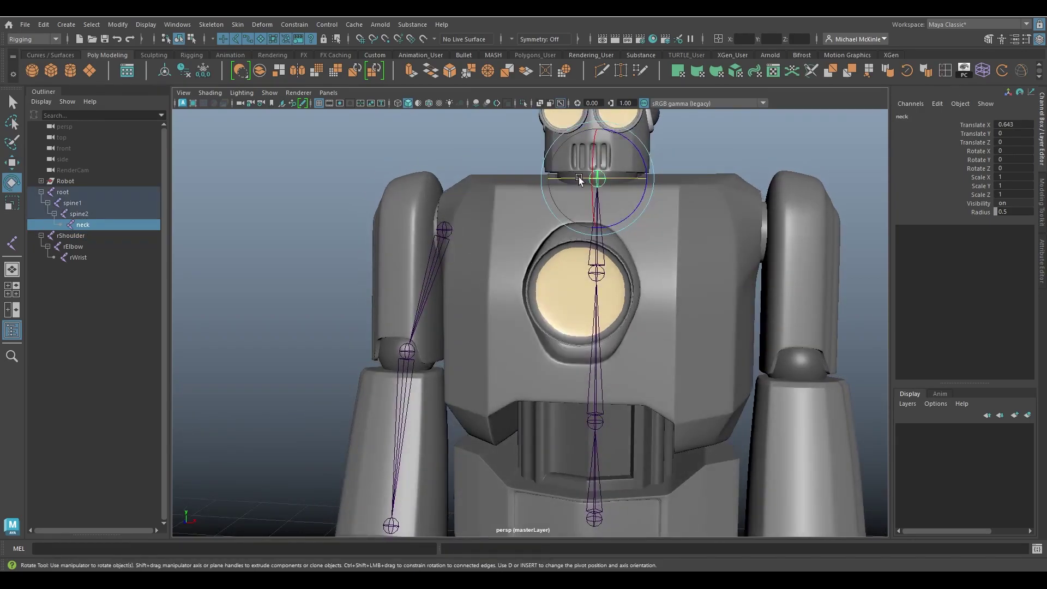
{"action": "left_click_drag", "start_coordinate": [578, 177], "coordinate": [585, 183]}
{"action": "key", "text": "ctrl+z"}
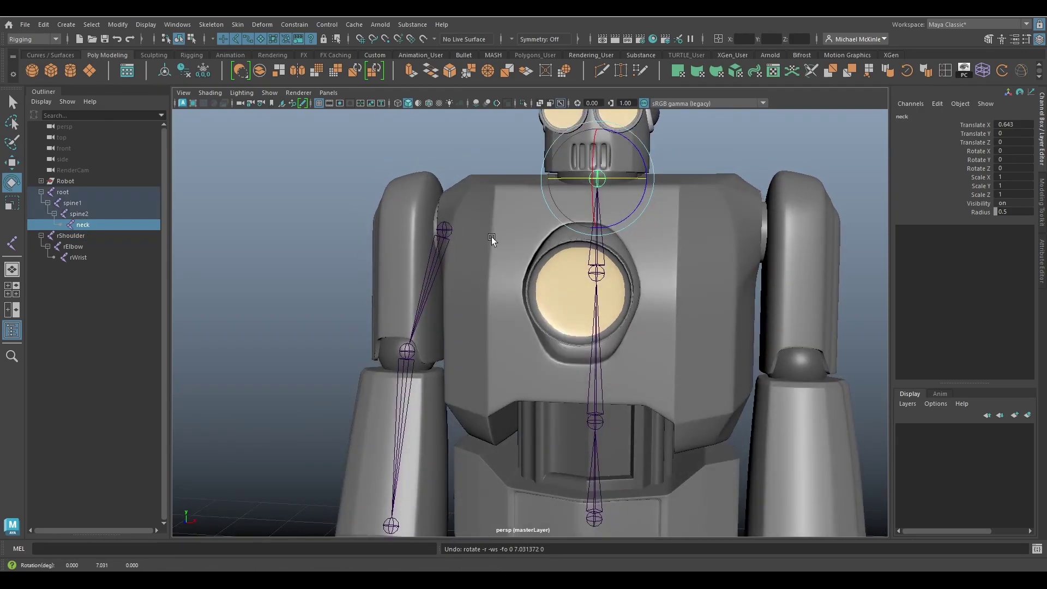
Step: Parent the rShoulder joint under spine2
{"action": "left_click", "coordinate": [445, 229]}
{"action": "left_click", "coordinate": [596, 273], "text": "shift"}
{"action": "left_click_drag", "start_coordinate": [627, 329], "coordinate": [655, 325], "text": "alt"}
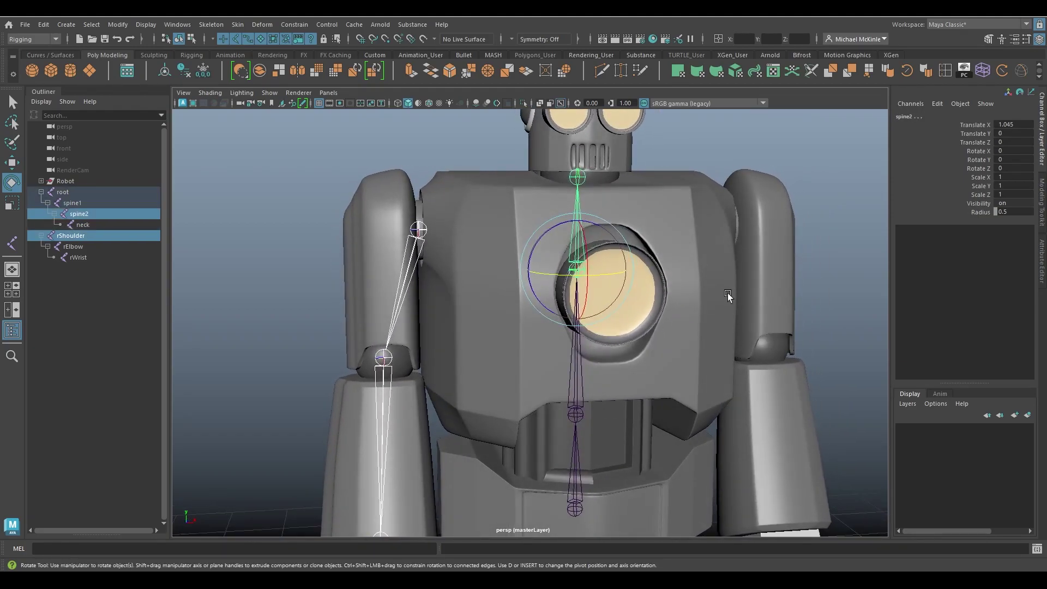
{"action": "key", "text": "p"}
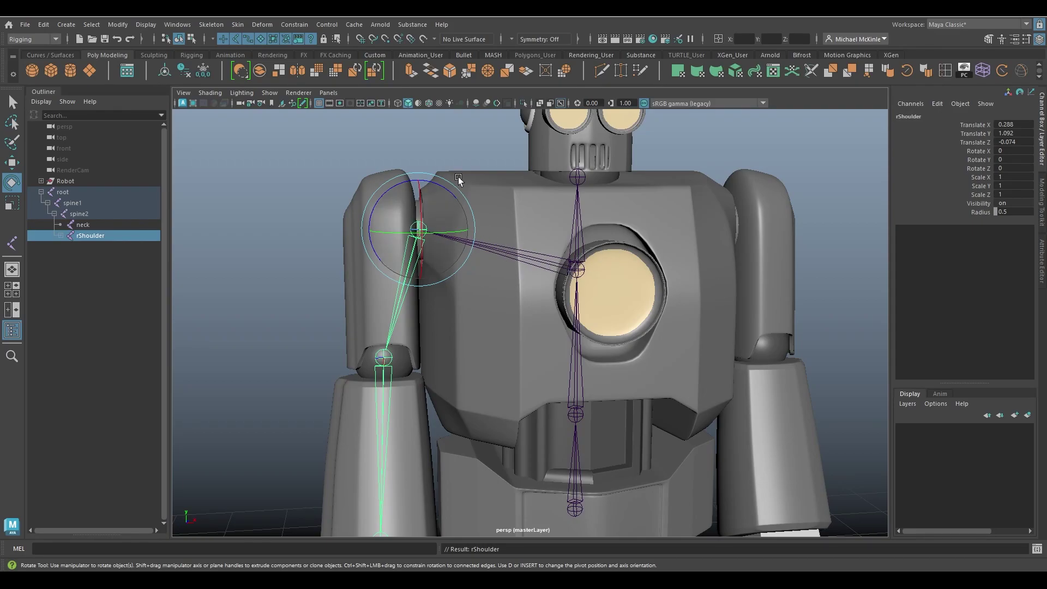
Step: Deselect the joint and reframe the view on the whole upper robot
{"action": "left_click", "coordinate": [476, 146]}
{"action": "right_click_drag", "start_coordinate": [606, 304], "coordinate": [407, 253], "text": "alt"}
{"action": "left_click_drag", "start_coordinate": [406, 254], "coordinate": [483, 330], "text": "alt"}
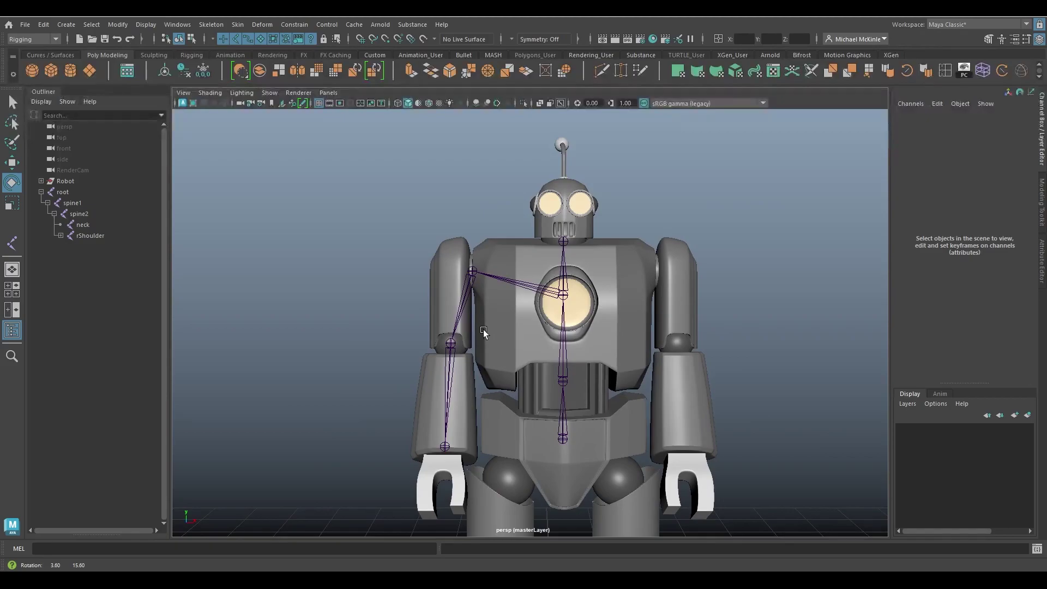
{"action": "middle_click_drag", "start_coordinate": [483, 329], "coordinate": [507, 330], "text": "alt"}
{"action": "right_click_drag", "start_coordinate": [507, 330], "coordinate": [561, 359], "text": "alt"}
{"action": "left_click_drag", "start_coordinate": [561, 360], "coordinate": [567, 365], "text": "alt"}
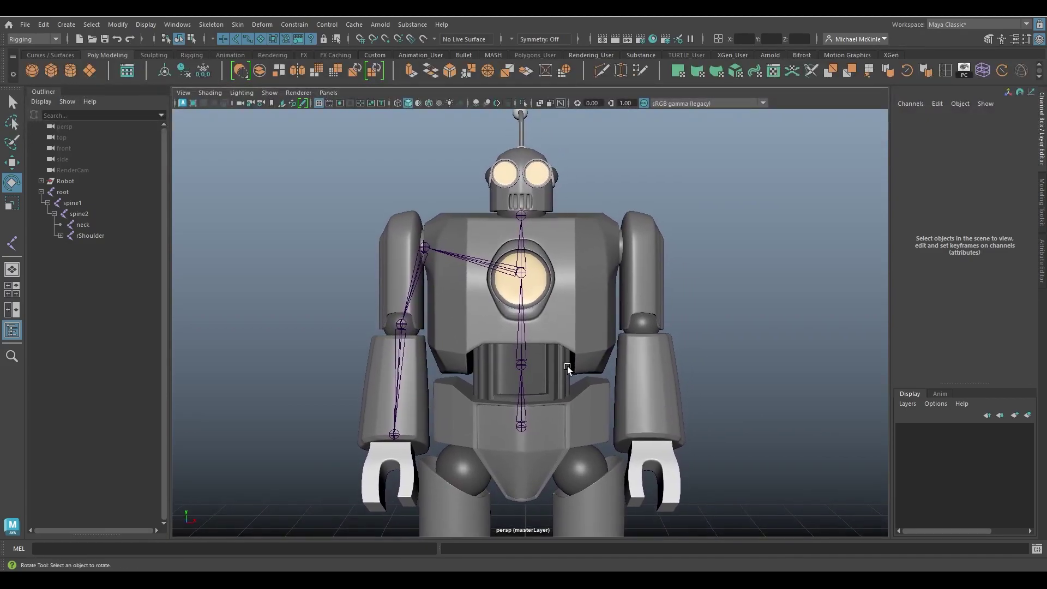
Step: Select rShoulder, expand it in the Outliner, and bring up the Mirror Joint options
{"action": "left_click", "coordinate": [421, 247]}
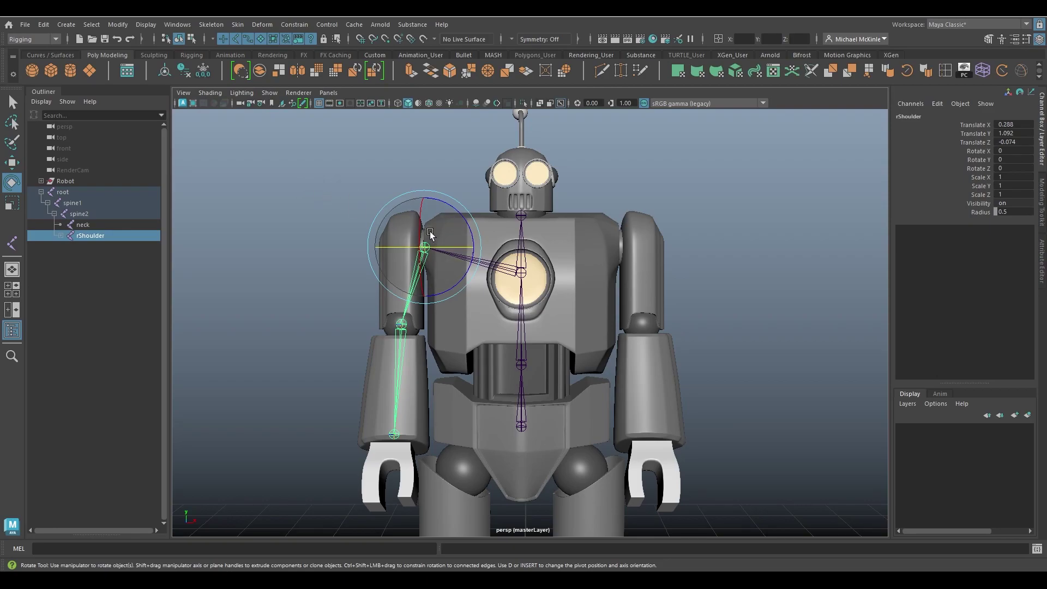
{"action": "left_click", "coordinate": [60, 236]}
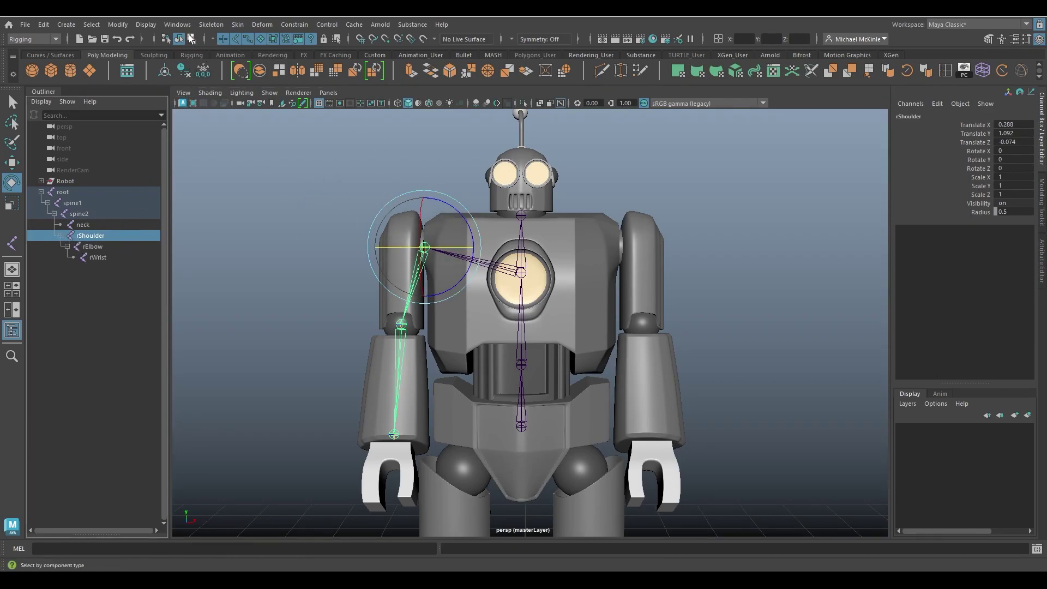
{"action": "left_click", "coordinate": [210, 25]}
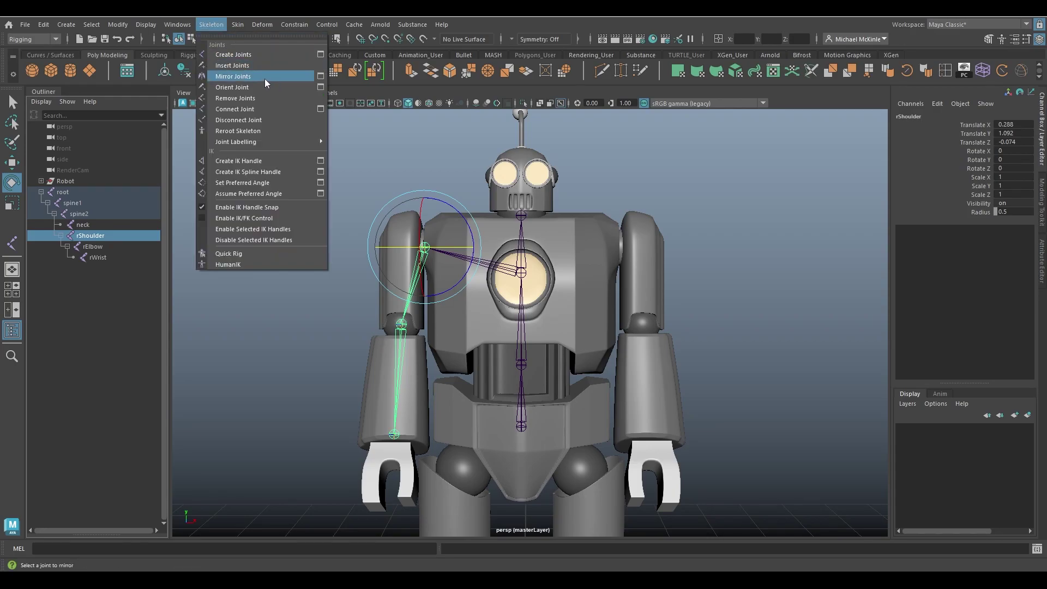
{"action": "left_click", "coordinate": [321, 77]}
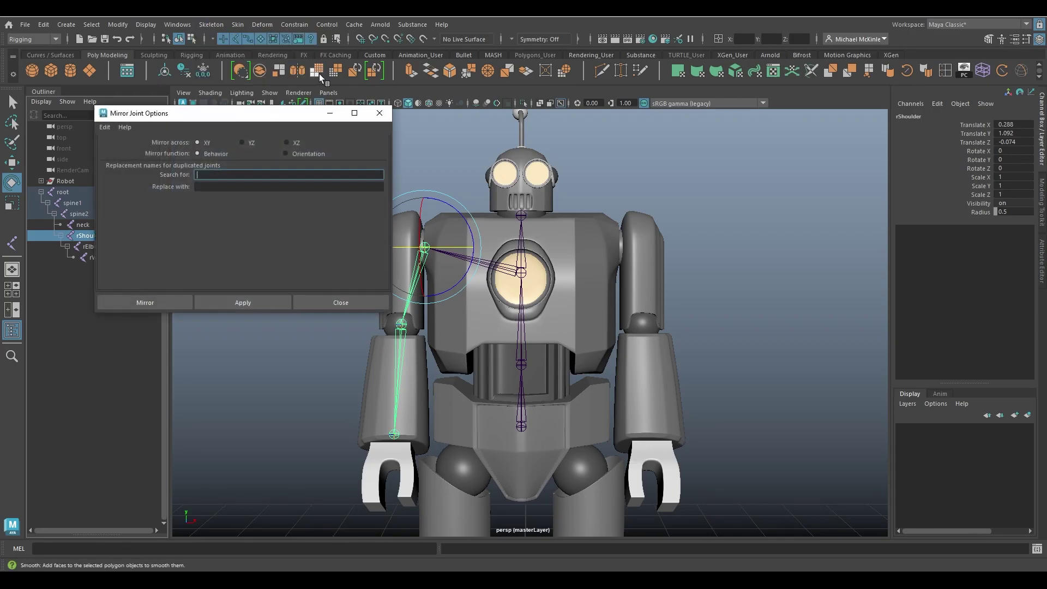
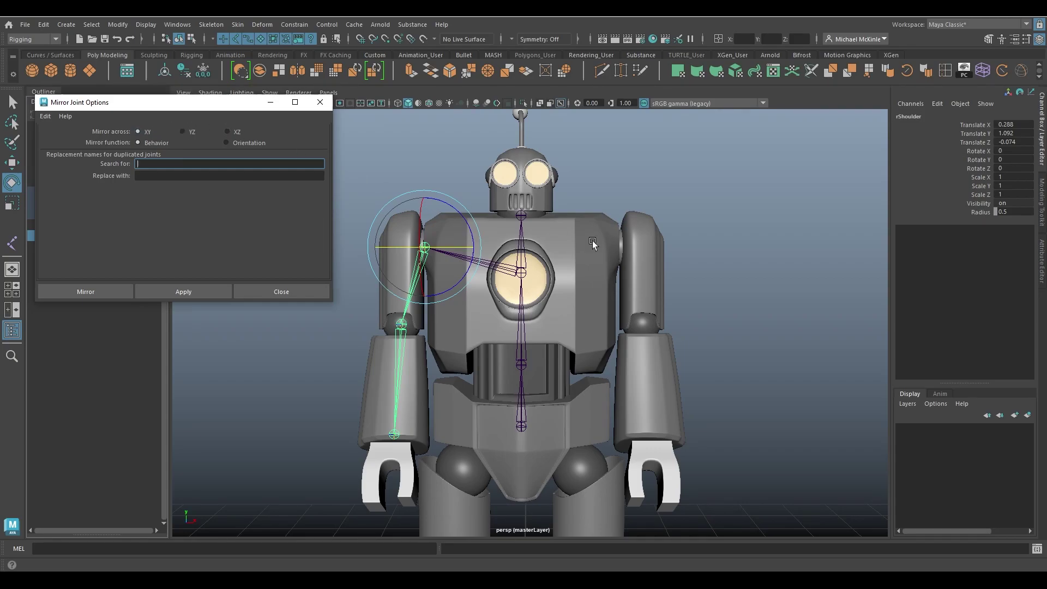
Step: Create a polygon plane, pPlane1, at the robot's feet
{"action": "left_click_drag", "start_coordinate": [593, 244], "coordinate": [365, 376], "text": "alt"}
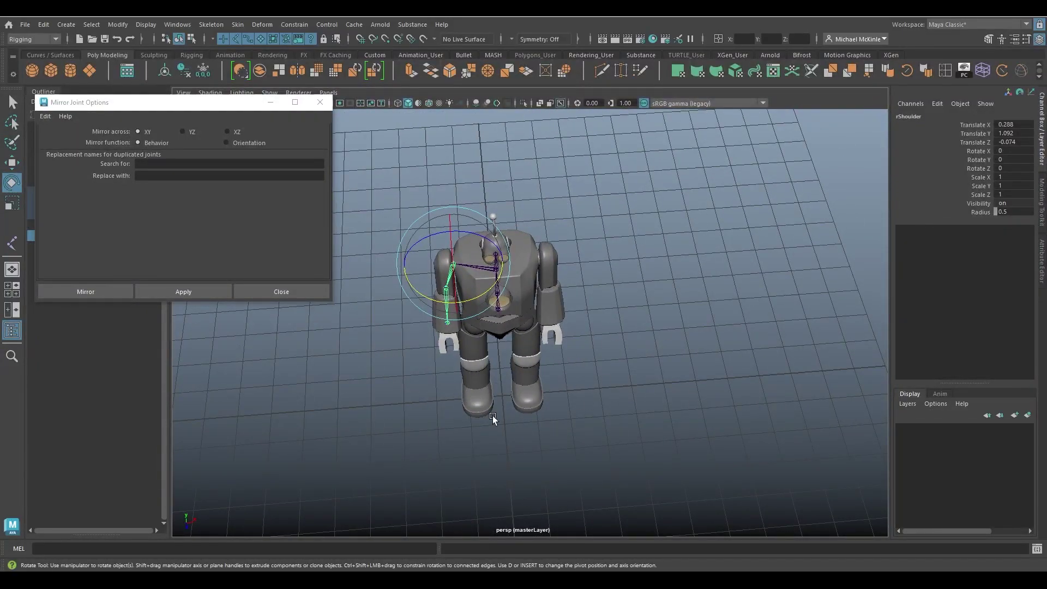
{"action": "left_click_drag", "start_coordinate": [493, 417], "coordinate": [548, 374], "text": "alt"}
{"action": "left_click", "coordinate": [89, 71]}
Step: Scale up pPlane1 and position it beside the robot as a mirror-axis guide
{"action": "key", "text": "r"}
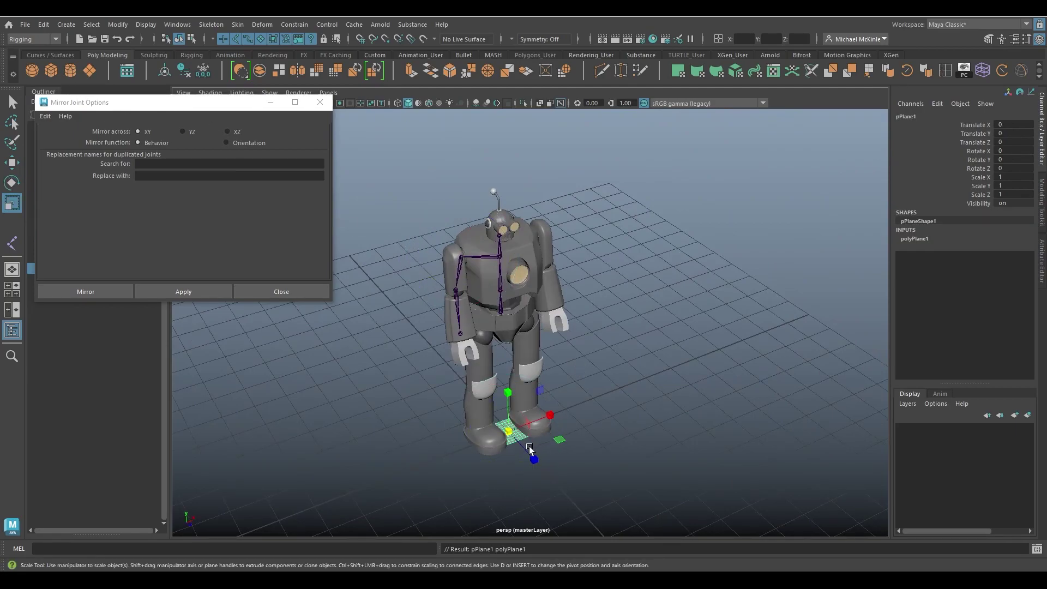
{"action": "left_click_drag", "start_coordinate": [508, 431], "coordinate": [446, 449]}
{"action": "key", "text": "e"}
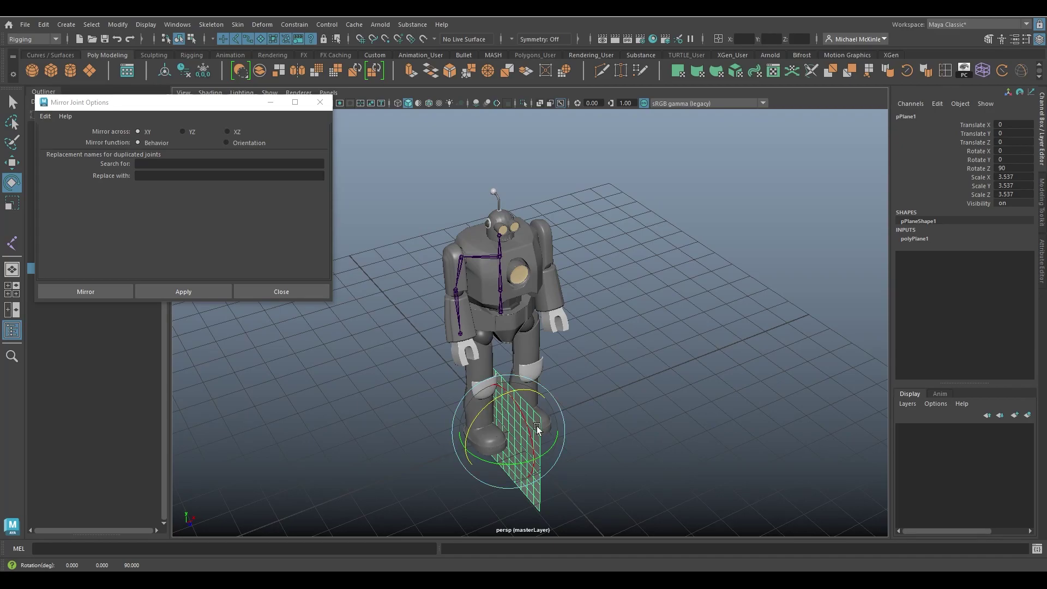
{"action": "key", "text": "w"}
{"action": "left_click_drag", "start_coordinate": [504, 431], "coordinate": [543, 396], "text": "alt"}
{"action": "key", "text": "r"}
{"action": "key", "text": "w"}
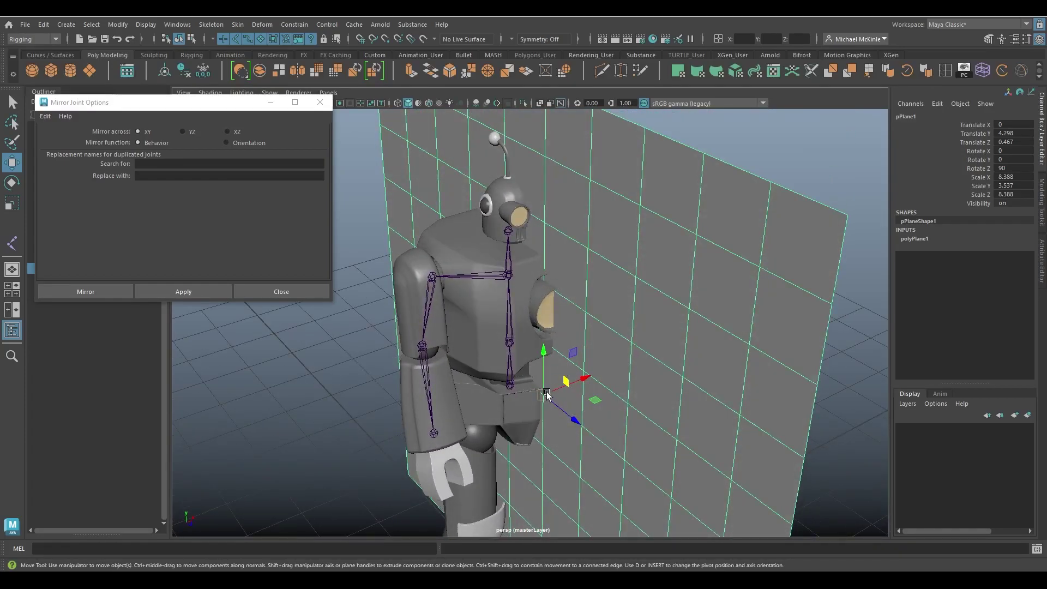
{"action": "left_click_drag", "start_coordinate": [555, 402], "coordinate": [578, 413], "text": "alt"}
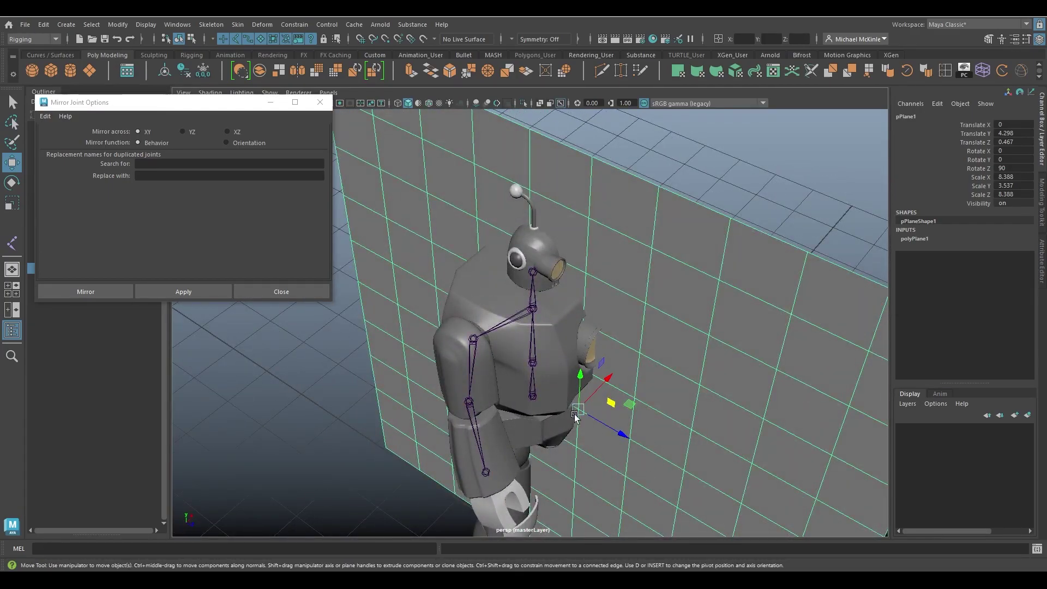
{"action": "left_click_drag", "start_coordinate": [643, 480], "coordinate": [473, 272], "text": "alt"}
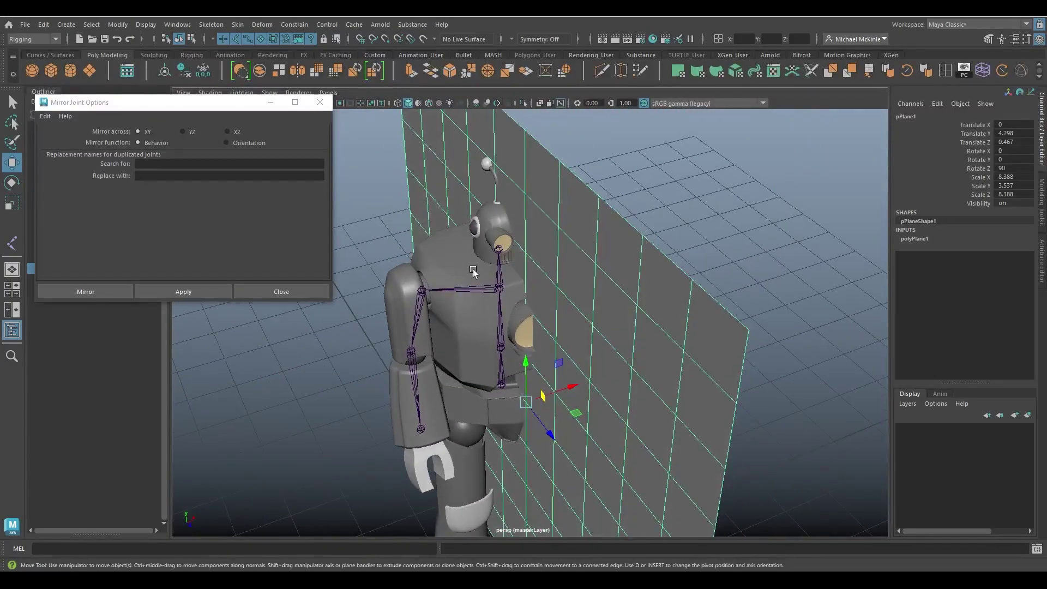
{"action": "left_click_drag", "start_coordinate": [591, 333], "coordinate": [560, 347], "text": "alt"}
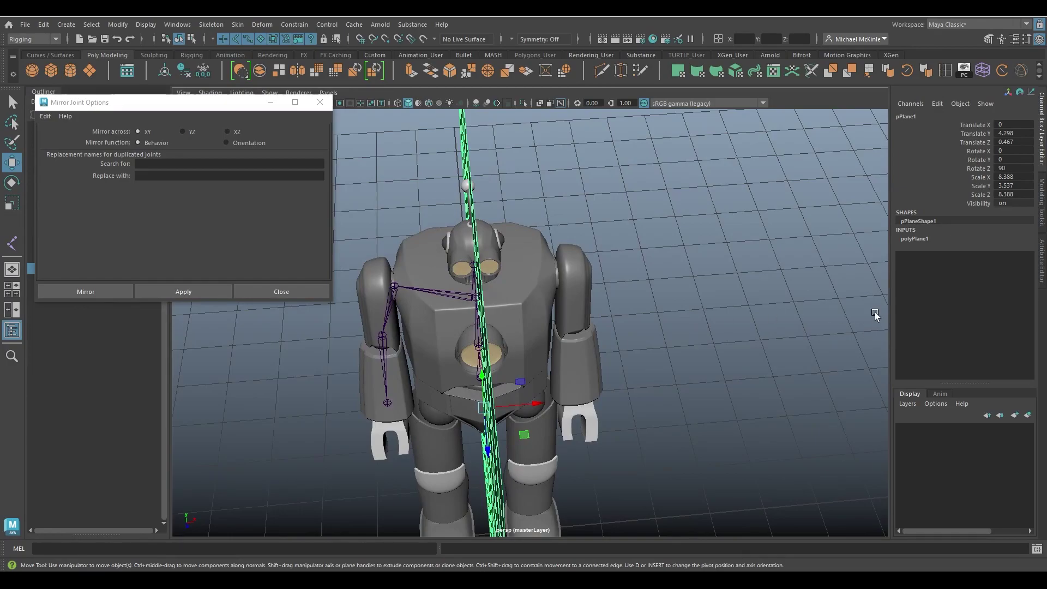
{"action": "left_click_drag", "start_coordinate": [631, 416], "coordinate": [415, 311], "text": "alt"}
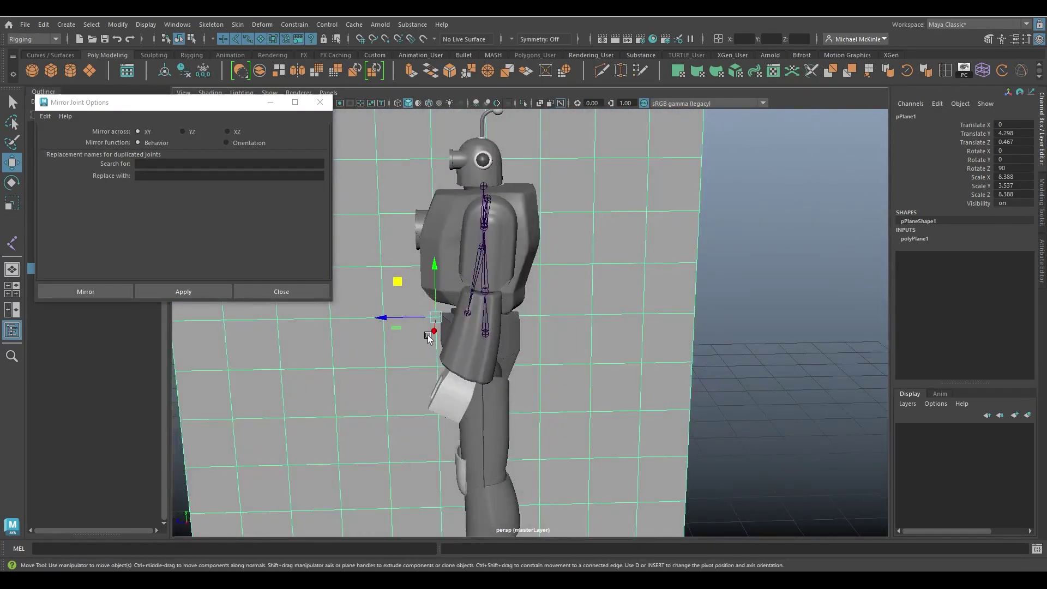
{"action": "left_click_drag", "start_coordinate": [599, 347], "coordinate": [626, 374], "text": "alt"}
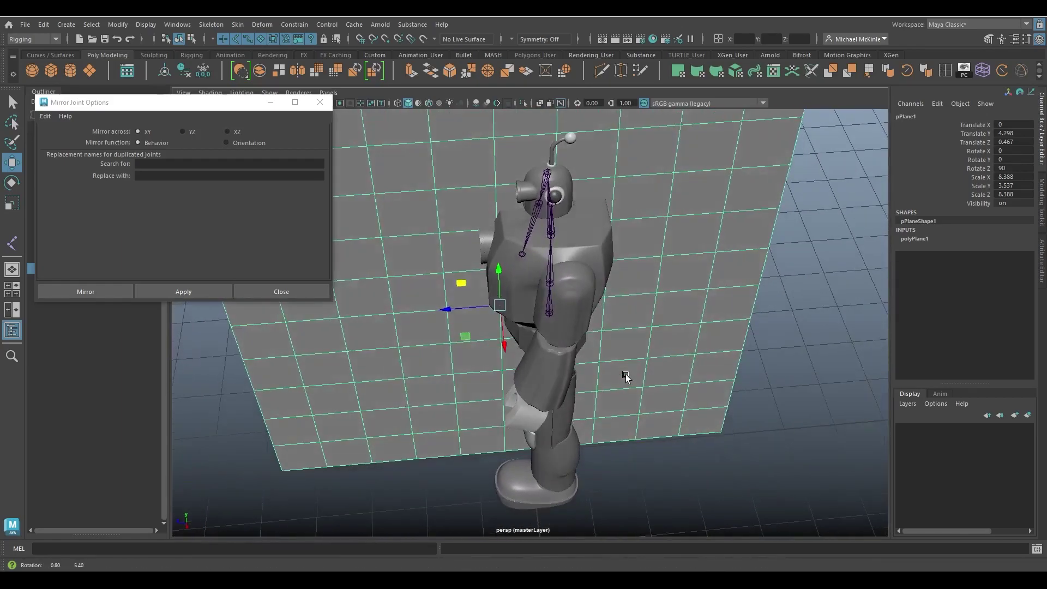
Step: Test rotating the plane 90 degrees on X, undo it, and set Mirror across to YZ
{"action": "key", "text": "e"}
{"action": "left_click_drag", "start_coordinate": [519, 340], "coordinate": [575, 334]}
{"action": "middle_click_drag", "start_coordinate": [576, 337], "coordinate": [585, 331]}
{"action": "key", "text": "w"}
{"action": "left_click_drag", "start_coordinate": [573, 364], "coordinate": [614, 374], "text": "alt"}
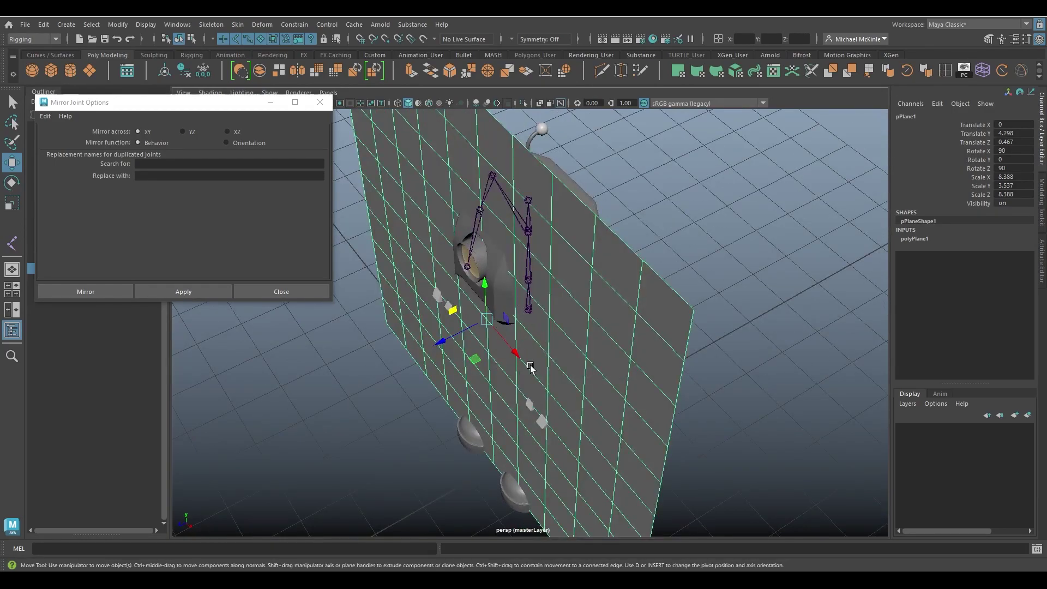
{"action": "key", "text": "ctrl+z"}
{"action": "left_click_drag", "start_coordinate": [603, 400], "coordinate": [628, 364], "text": "alt"}
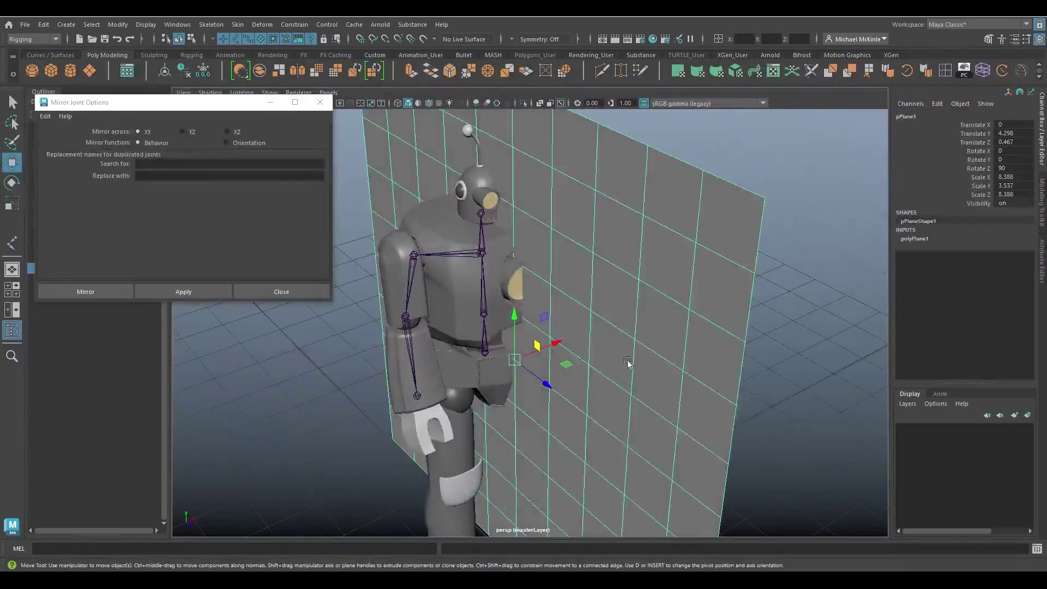
{"action": "left_click", "coordinate": [183, 131]}
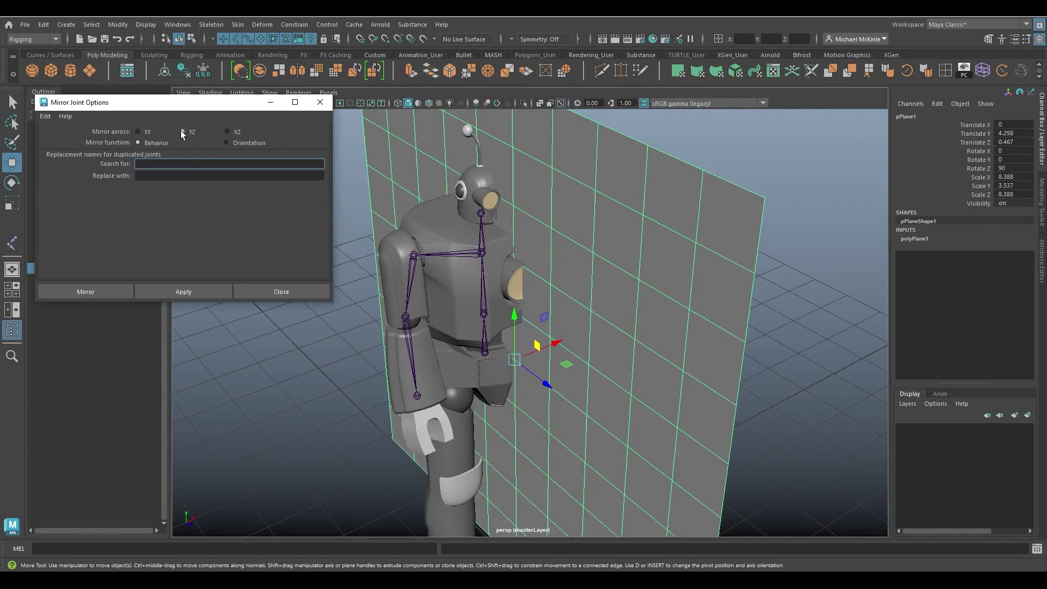
{"action": "left_click", "coordinate": [557, 222]}
Step: Delete the guide plane and mirror rShoulder with search 'r', replace 'l' to create lShoulder
{"action": "key", "text": "Delete"}
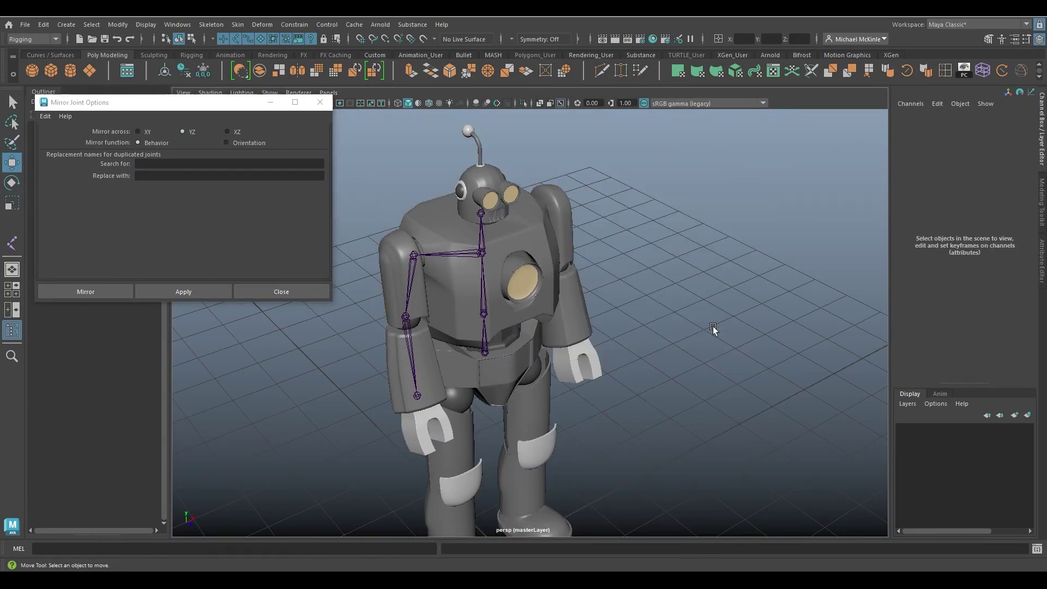
{"action": "left_click", "coordinate": [414, 255]}
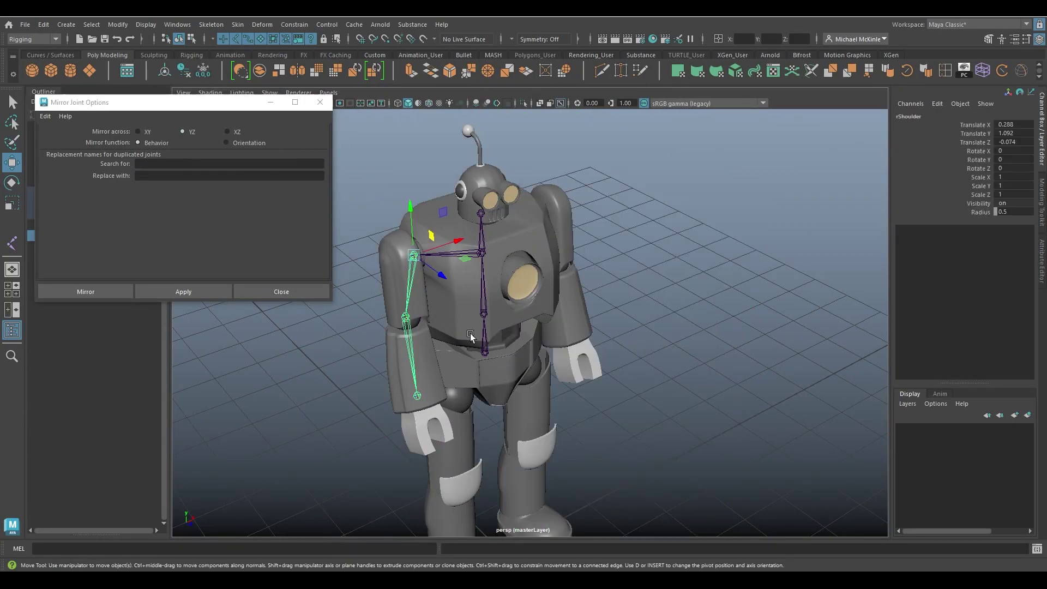
{"action": "left_click_drag", "start_coordinate": [171, 105], "coordinate": [713, 111]}
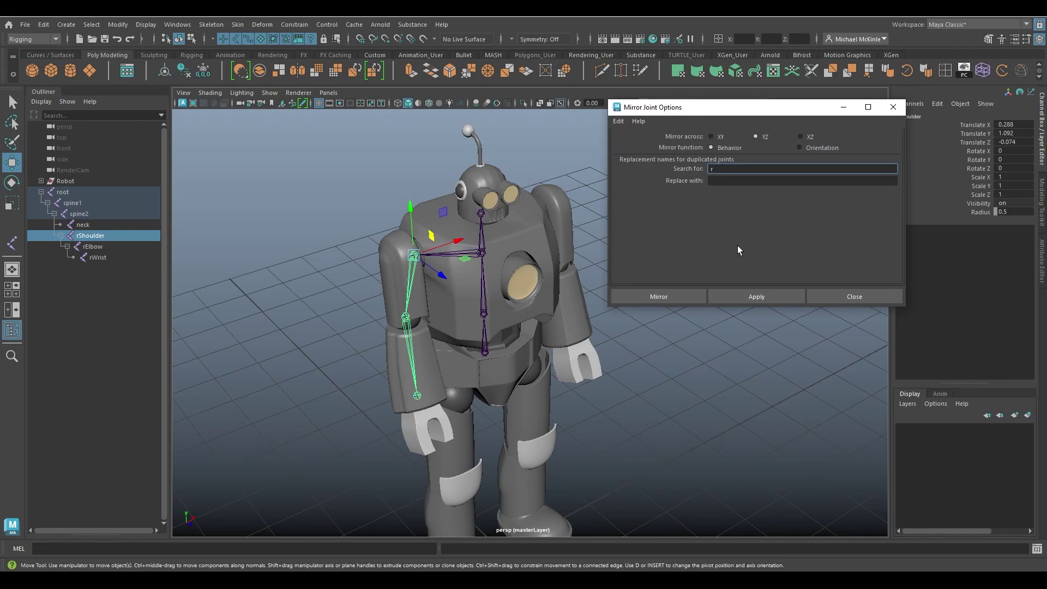
{"action": "left_click", "coordinate": [725, 181]}
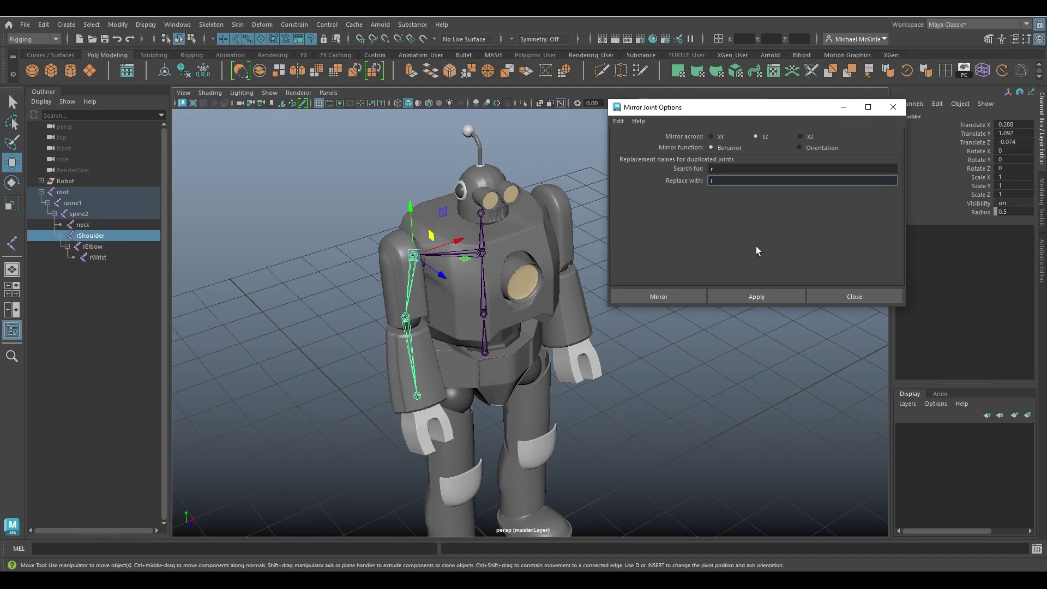
{"action": "type", "text": "l"}
{"action": "left_click", "coordinate": [670, 290]}
{"action": "left_click_drag", "start_coordinate": [670, 290], "coordinate": [527, 302], "text": "alt"}
{"action": "left_click", "coordinate": [61, 268]}
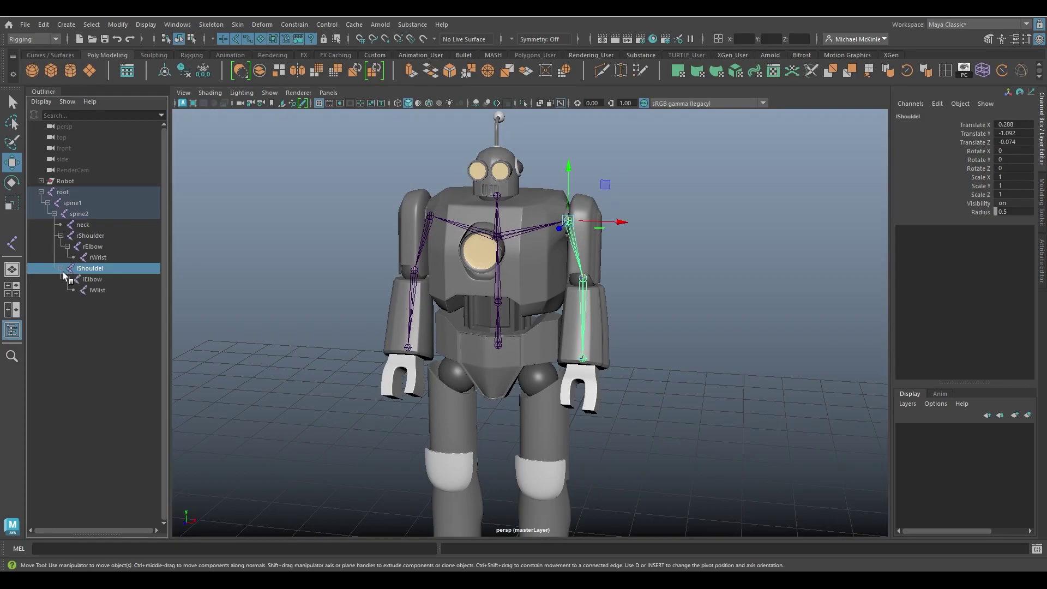
Step: Keep the lShoulder name and rename lWlist to lWrist in the Outliner
{"action": "double_click", "coordinate": [103, 267]}
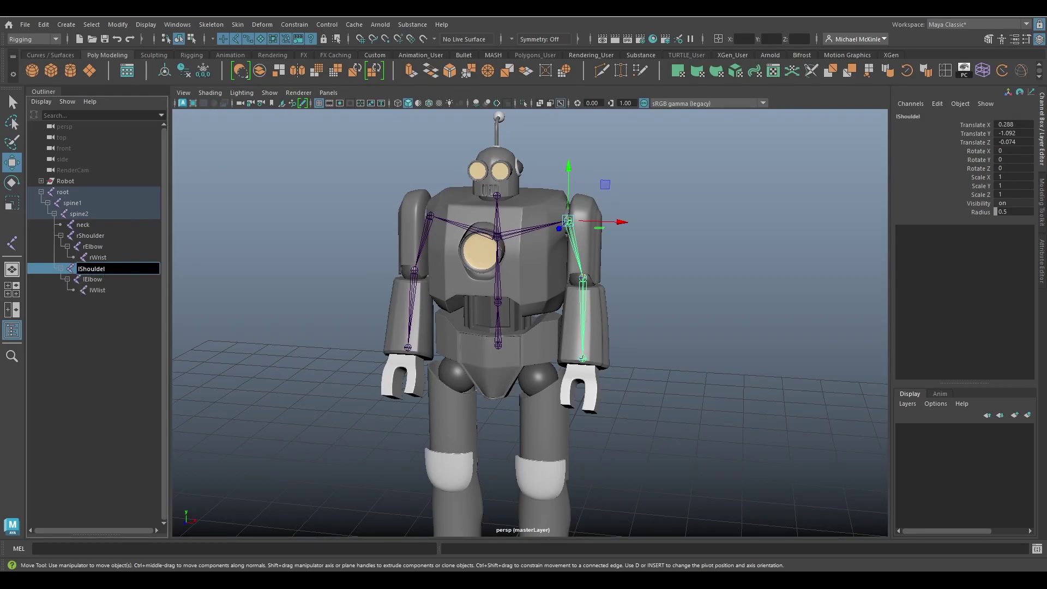
{"action": "key", "text": "Return"}
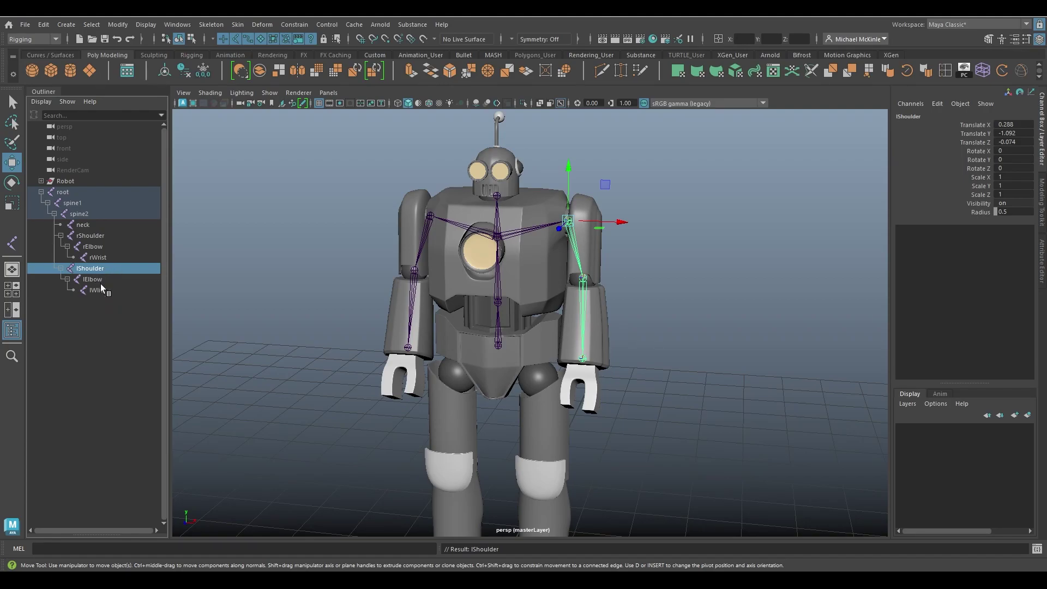
{"action": "double_click", "coordinate": [100, 289]}
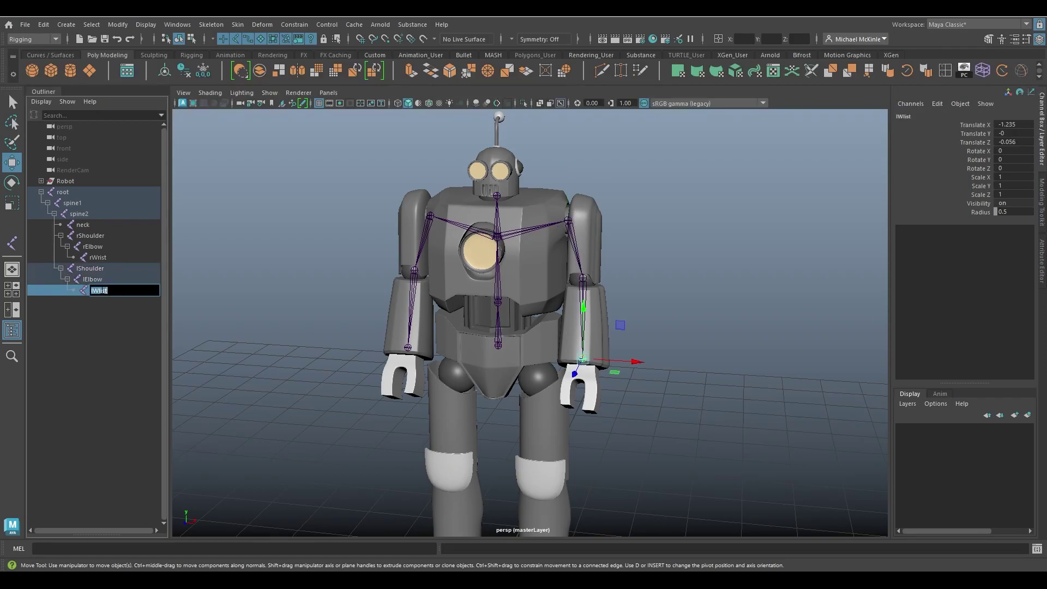
{"action": "key", "text": "BackSpace"}
{"action": "type", "text": "Wr"}
{"action": "key", "text": "Return"}
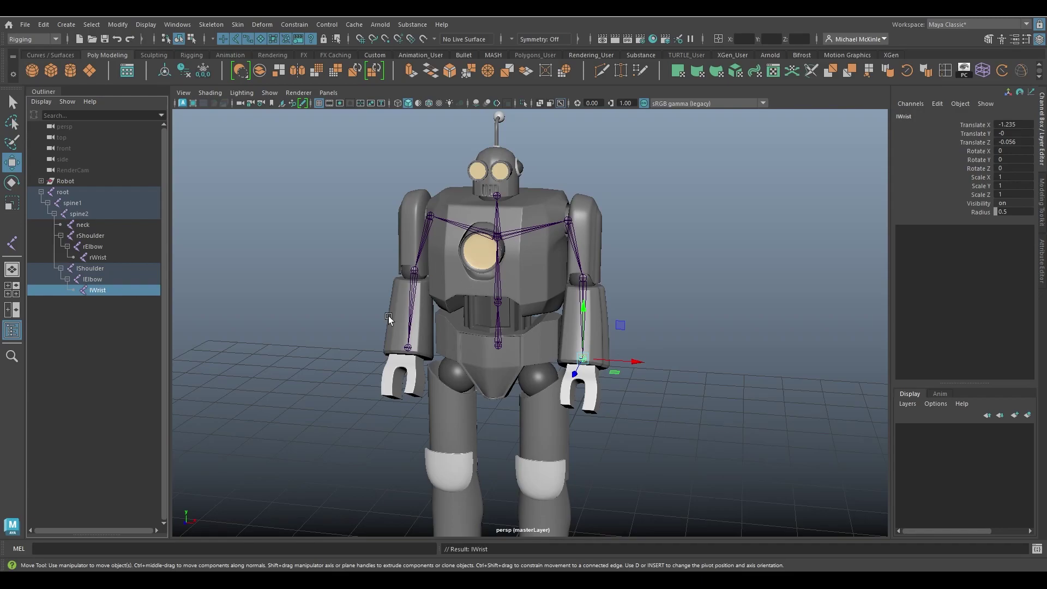
{"action": "left_click_drag", "start_coordinate": [382, 310], "coordinate": [551, 312], "text": "alt"}
{"action": "middle_click_drag", "start_coordinate": [500, 345], "coordinate": [513, 285], "text": "alt"}
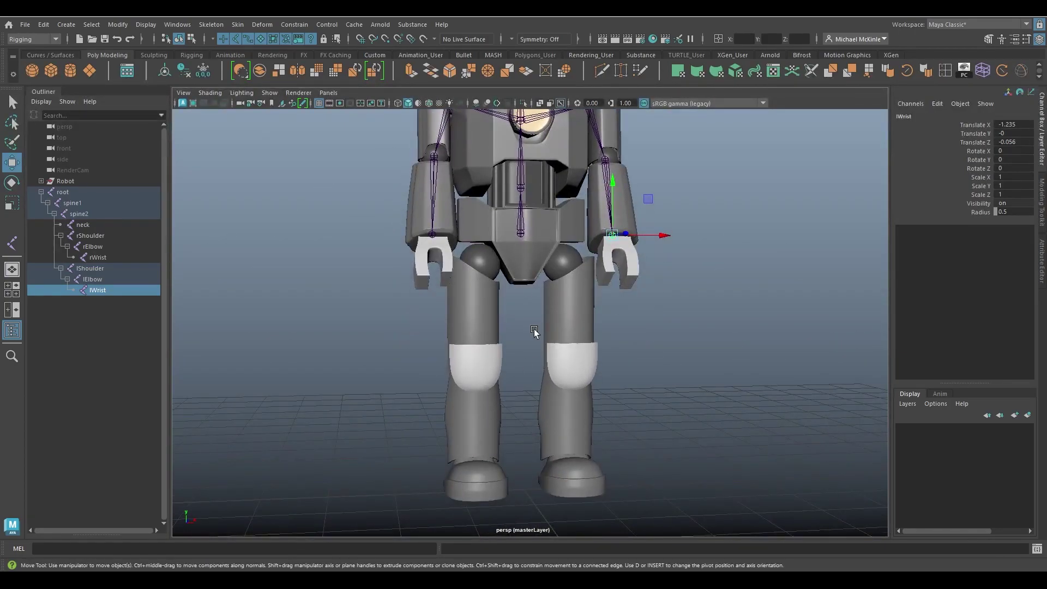
Step: Activate the Joint Tool and frame the robot's hips in a shaded front view
{"action": "left_click_drag", "start_coordinate": [534, 329], "coordinate": [487, 306], "text": "alt"}
{"action": "right_click_drag", "start_coordinate": [487, 306], "coordinate": [530, 267], "text": "alt"}
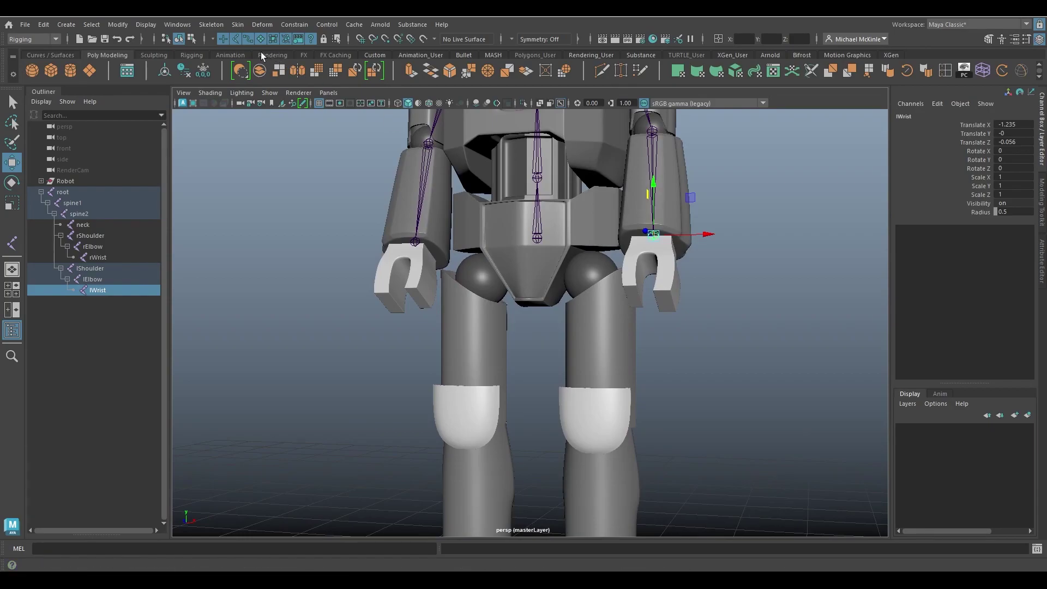
{"action": "left_click", "coordinate": [211, 24]}
{"action": "left_click", "coordinate": [224, 57]}
{"action": "left_click_drag", "start_coordinate": [444, 259], "coordinate": [477, 260], "text": "alt"}
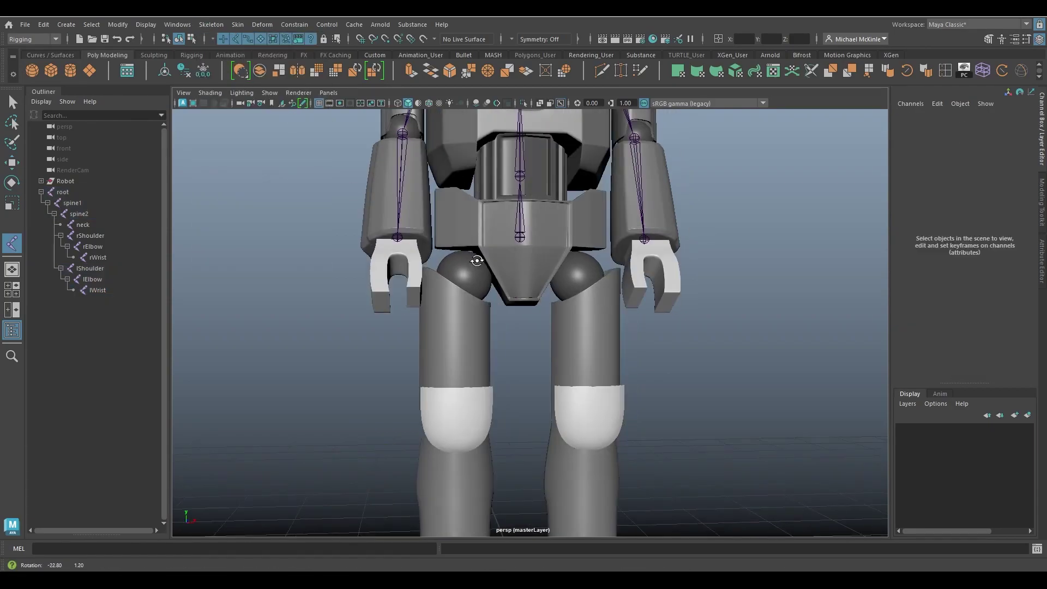
{"action": "key", "text": "space"}
{"action": "key", "text": "space"}
{"action": "middle_click_drag", "start_coordinate": [420, 381], "coordinate": [401, 210], "text": "alt"}
{"action": "middle_click_drag", "start_coordinate": [508, 452], "coordinate": [463, 251], "text": "alt"}
{"action": "middle_click_drag", "start_coordinate": [570, 461], "coordinate": [519, 264], "text": "alt"}
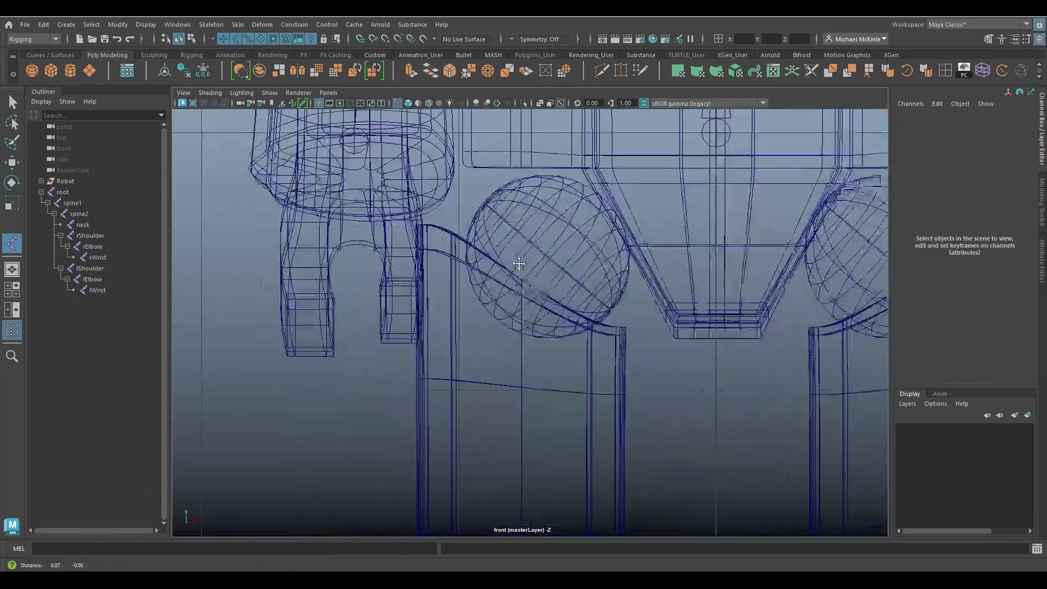
{"action": "right_click_drag", "start_coordinate": [518, 264], "coordinate": [349, 240], "text": "alt"}
{"action": "middle_click_drag", "start_coordinate": [658, 382], "coordinate": [643, 393], "text": "alt"}
{"action": "right_click_drag", "start_coordinate": [644, 393], "coordinate": [704, 411], "text": "alt"}
{"action": "key", "text": "5"}
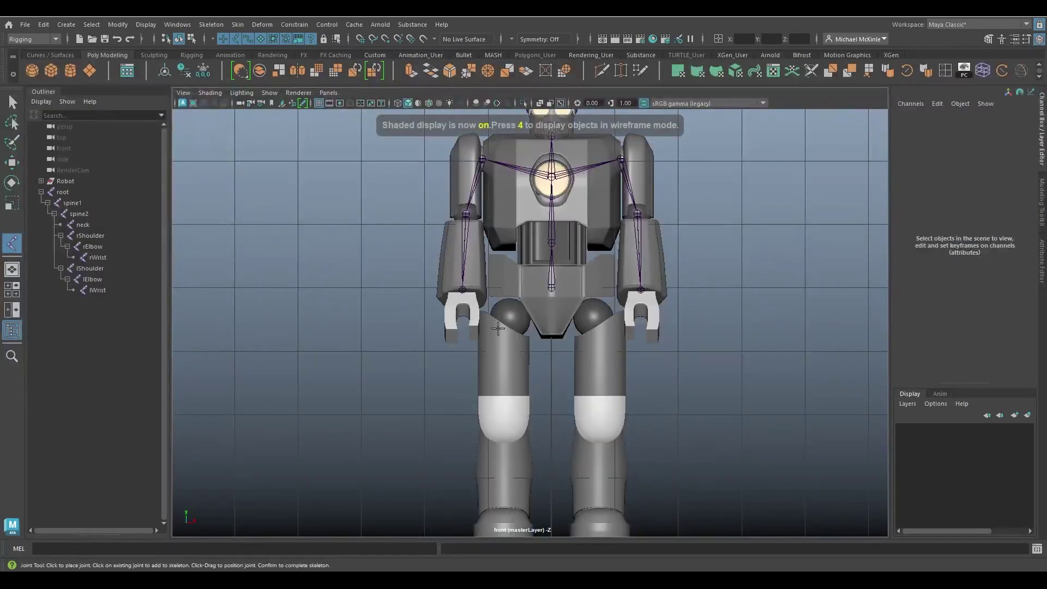
{"action": "scroll", "coordinate": [602, 339], "scroll_direction": "up", "scroll_amount": 5}
Step: Place the first leg joint, joint1, on the hip sphere
{"action": "middle_click_drag", "start_coordinate": [602, 339], "coordinate": [607, 335], "text": "alt"}
{"action": "left_click", "coordinate": [503, 303]}
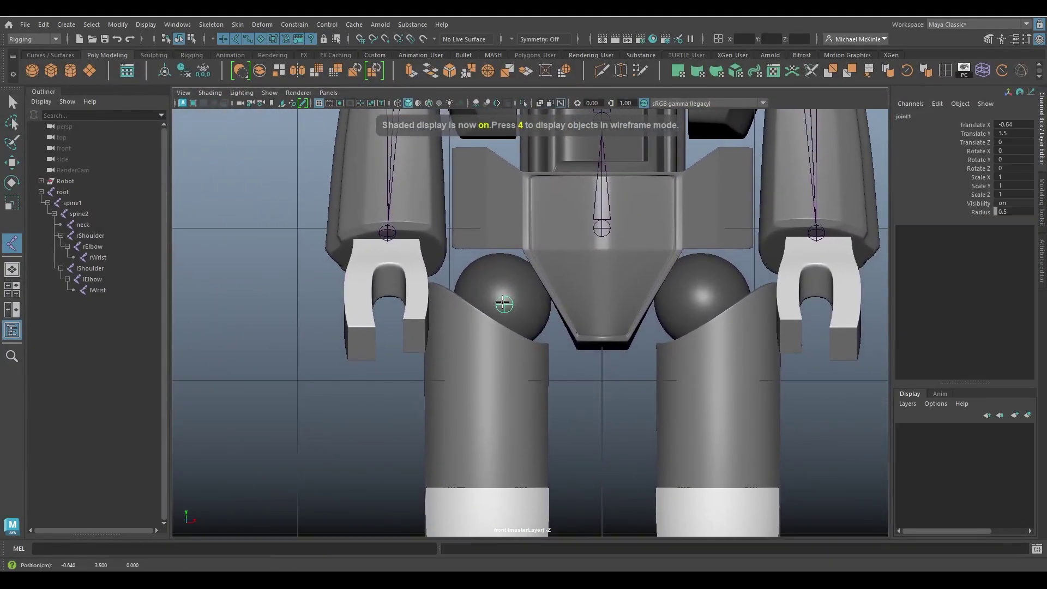
{"action": "left_click_drag", "start_coordinate": [499, 304], "coordinate": [503, 300]}
{"action": "key", "text": "4"}
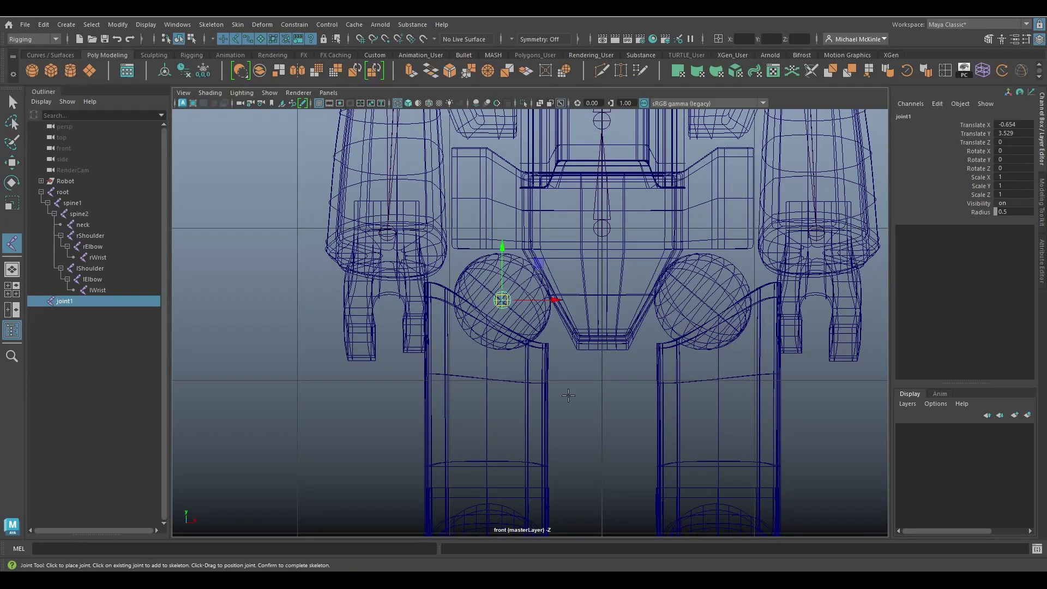
Step: Add knee and ankle joints (joint2, joint3) down the leg and finish the chain
{"action": "middle_click_drag", "start_coordinate": [572, 404], "coordinate": [586, 285], "text": "alt"}
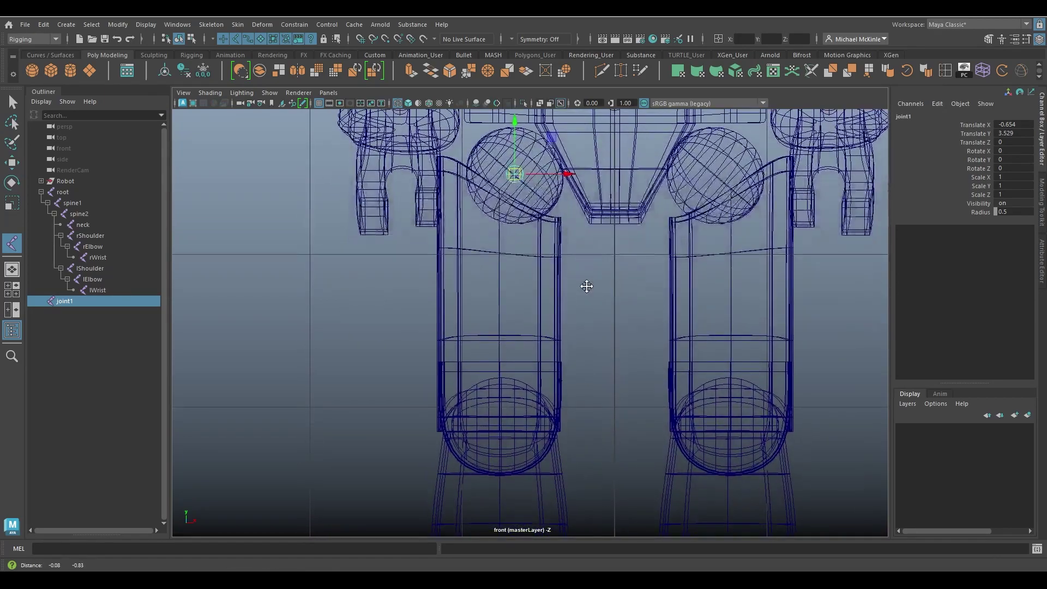
{"action": "middle_click_drag", "start_coordinate": [588, 348], "coordinate": [606, 261], "text": "alt"}
{"action": "right_click_drag", "start_coordinate": [606, 262], "coordinate": [784, 360], "text": "alt"}
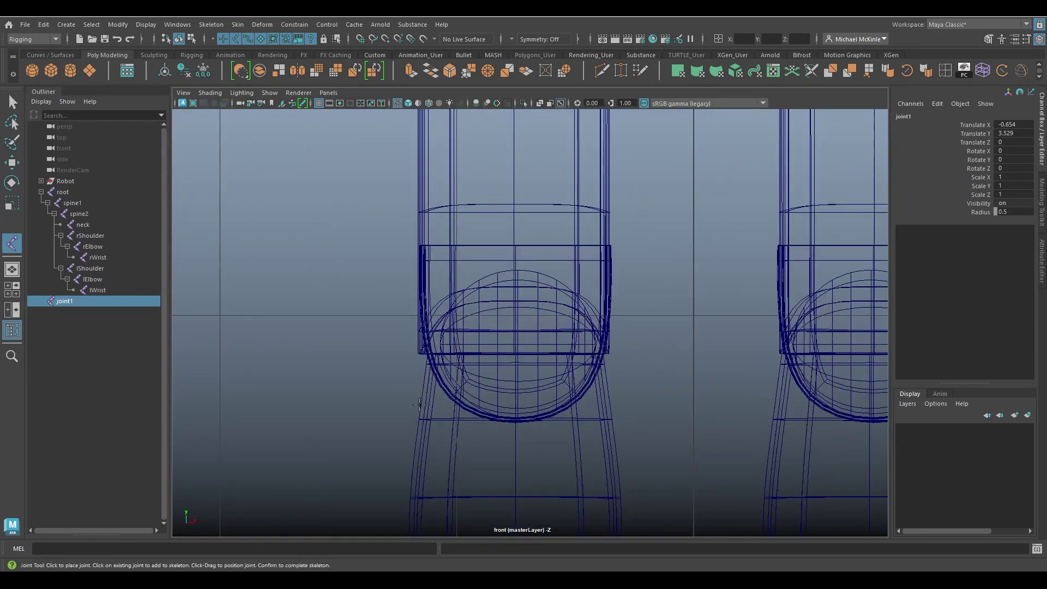
{"action": "key", "text": "5"}
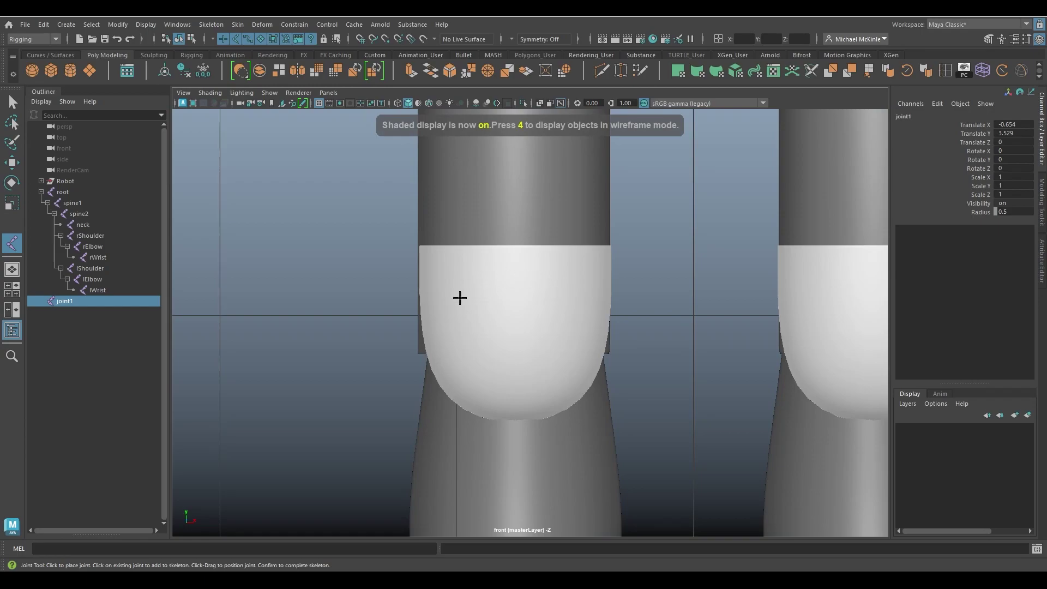
{"action": "key", "text": "4"}
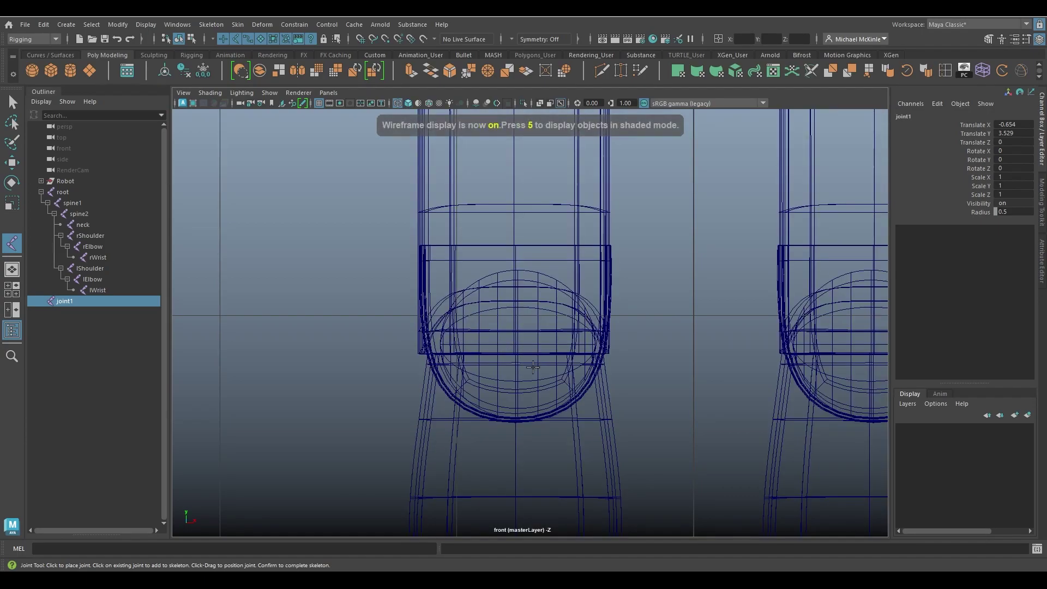
{"action": "middle_click_drag", "start_coordinate": [533, 367], "coordinate": [546, 344], "text": "alt"}
{"action": "left_click_drag", "start_coordinate": [546, 344], "coordinate": [529, 323]}
{"action": "middle_click_drag", "start_coordinate": [676, 421], "coordinate": [652, 344], "text": "alt"}
{"action": "left_click", "coordinate": [544, 343]}
{"action": "left_click_drag", "start_coordinate": [543, 343], "coordinate": [543, 342]}
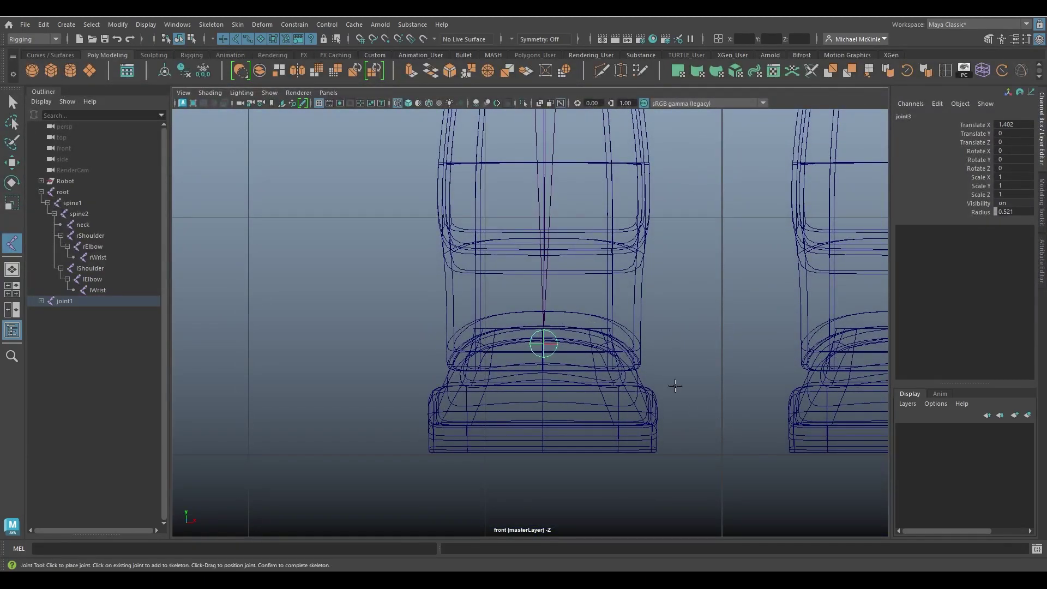
{"action": "key", "text": "space"}
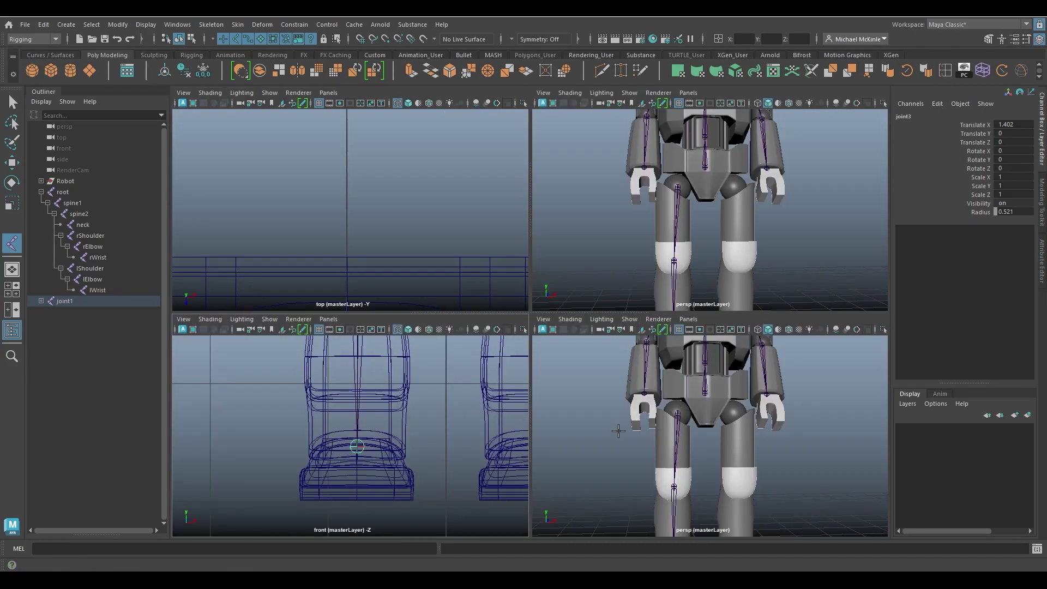
Step: In the right side view, move the hip joint along Z into the leg
{"action": "key", "text": "space"}
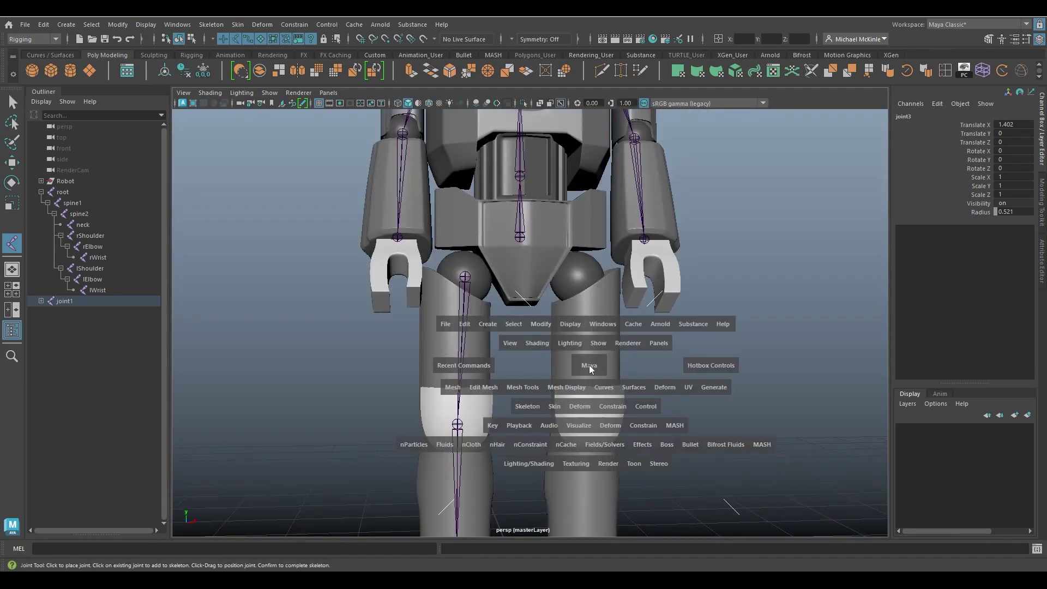
{"action": "left_click_drag", "start_coordinate": [589, 365], "coordinate": [649, 367]}
{"action": "right_click_drag", "start_coordinate": [357, 300], "coordinate": [649, 438], "text": "alt"}
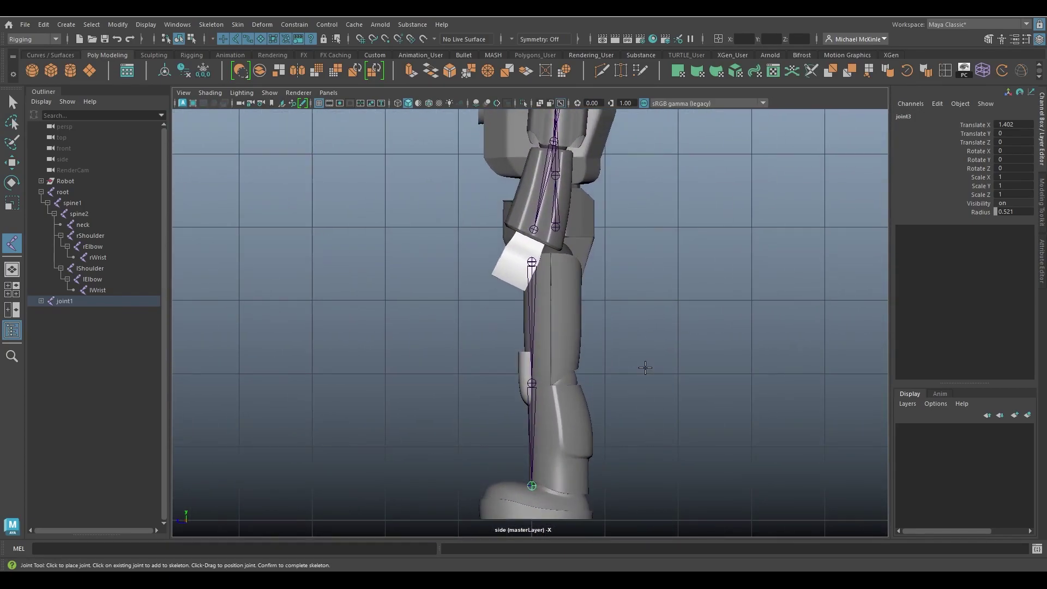
{"action": "key", "text": "w"}
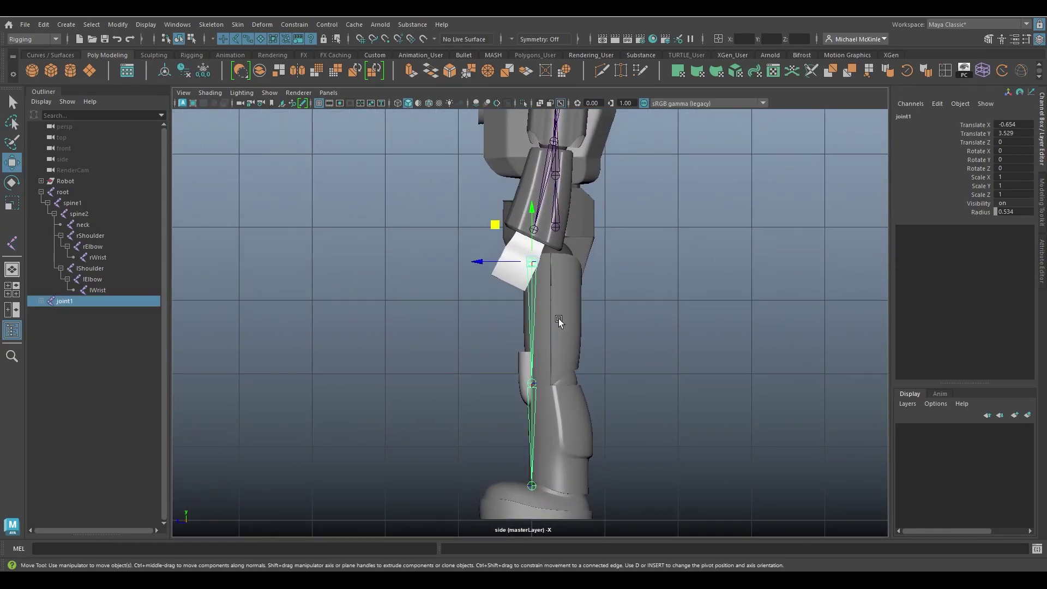
{"action": "middle_click_drag", "start_coordinate": [516, 312], "coordinate": [512, 299], "text": "alt"}
{"action": "right_click_drag", "start_coordinate": [512, 298], "coordinate": [586, 277], "text": "alt"}
{"action": "left_click_drag", "start_coordinate": [480, 220], "coordinate": [506, 225]}
{"action": "middle_click_drag", "start_coordinate": [531, 270], "coordinate": [531, 366], "text": "alt"}
{"action": "right_click_drag", "start_coordinate": [532, 367], "coordinate": [691, 408], "text": "alt"}
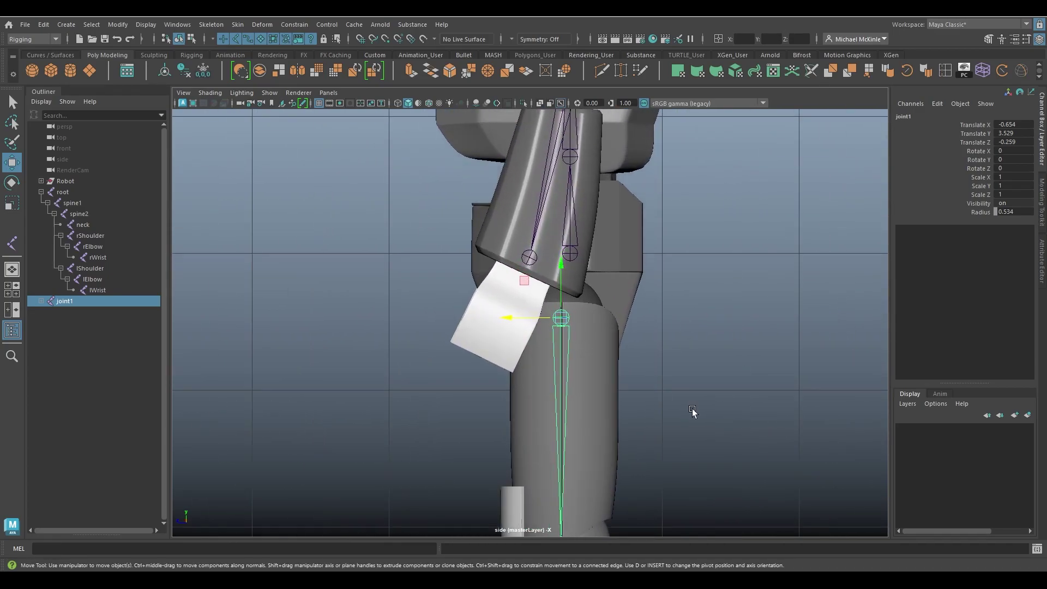
{"action": "key", "text": "4"}
{"action": "middle_click_drag", "start_coordinate": [490, 356], "coordinate": [478, 335], "text": "alt"}
{"action": "right_click_drag", "start_coordinate": [478, 335], "coordinate": [692, 398], "text": "alt"}
{"action": "left_click_drag", "start_coordinate": [511, 268], "coordinate": [509, 267]}
{"action": "scroll", "coordinate": [640, 408], "scroll_direction": "down", "scroll_amount": 4}
{"action": "scroll", "coordinate": [582, 320], "scroll_direction": "up", "scroll_amount": 3}
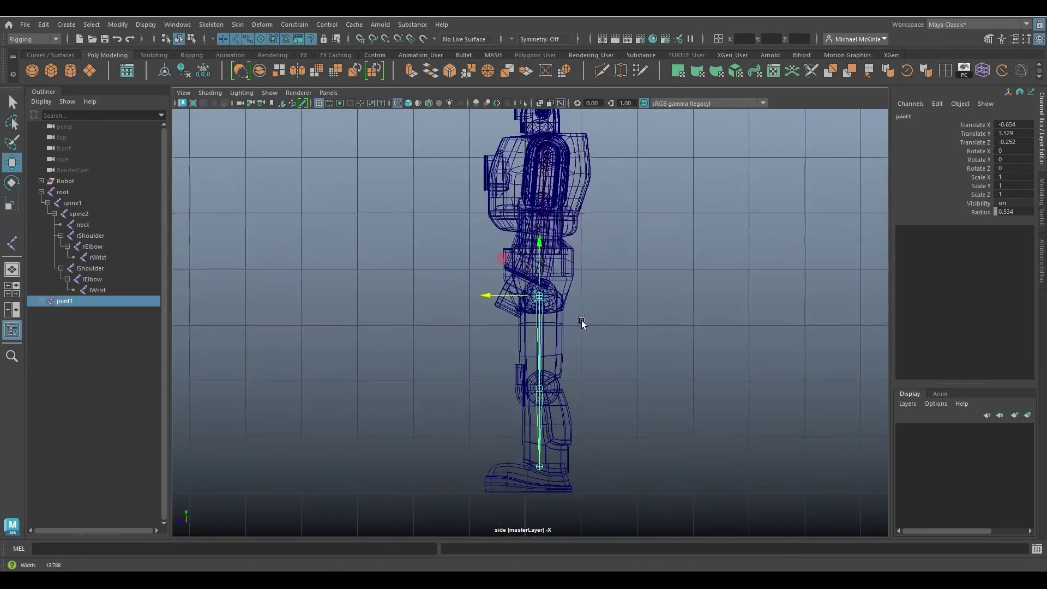
{"action": "scroll", "coordinate": [568, 285], "scroll_direction": "up", "scroll_amount": 5}
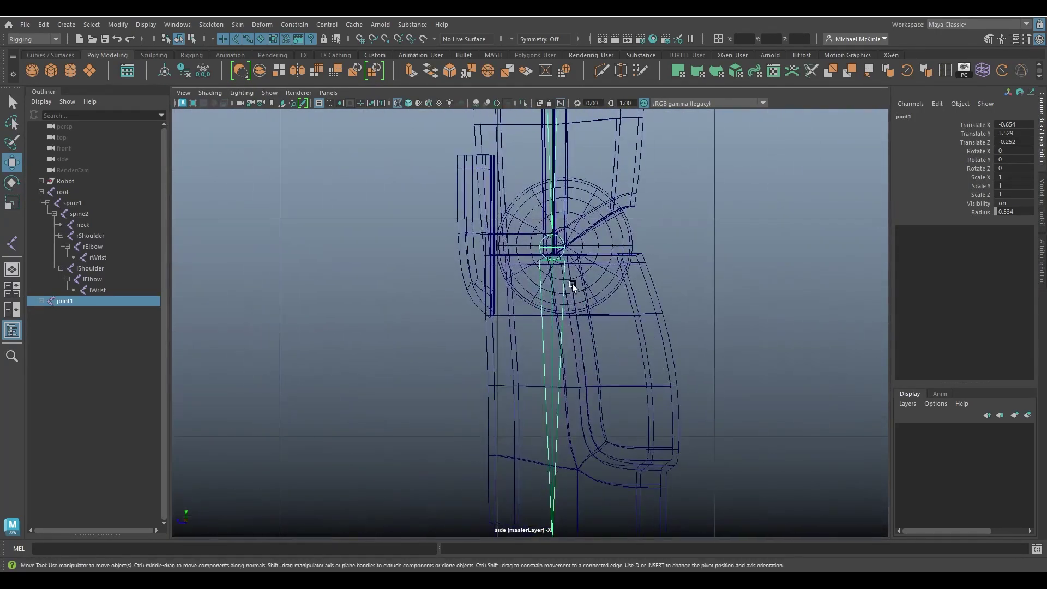
Step: Move the knee joint forward into the knee, undoing a trial ankle shift
{"action": "left_click", "coordinate": [562, 273]}
{"action": "mouse_move", "coordinate": [497, 249]}
{"action": "left_mouse_down"}
{"action": "mouse_move", "coordinate": [511, 250]}
{"action": "mouse_move", "coordinate": [505, 243]}
{"action": "left_mouse_up"}
{"action": "scroll", "coordinate": [629, 379], "scroll_direction": "down", "scroll_amount": 5}
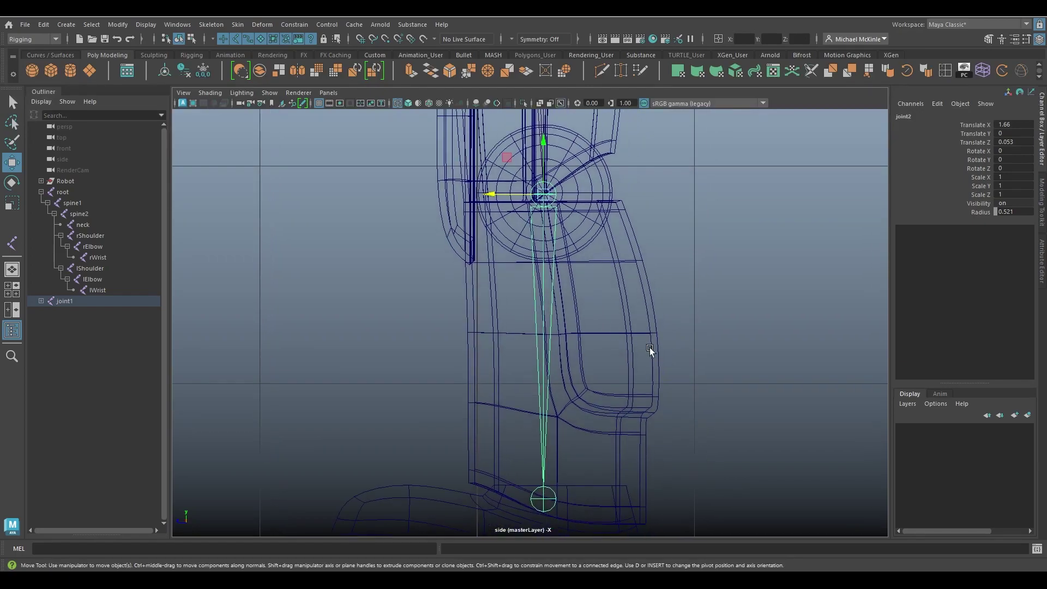
{"action": "scroll", "coordinate": [649, 349], "scroll_direction": "up", "scroll_amount": 1}
{"action": "left_click", "coordinate": [531, 443]}
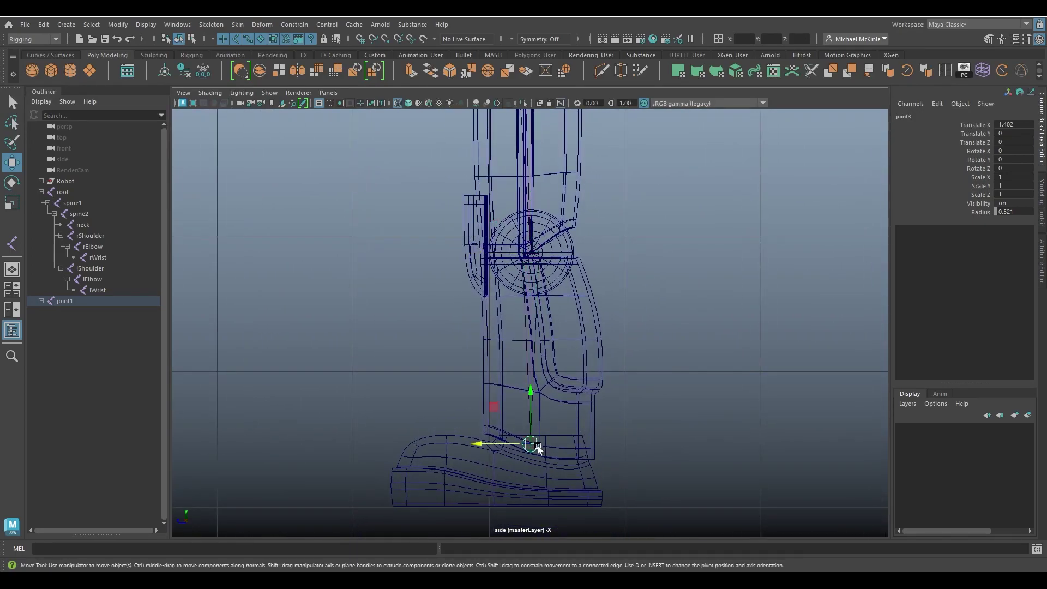
{"action": "left_click_drag", "start_coordinate": [500, 445], "coordinate": [519, 445]}
{"action": "scroll", "coordinate": [610, 343], "scroll_direction": "up", "scroll_amount": 2}
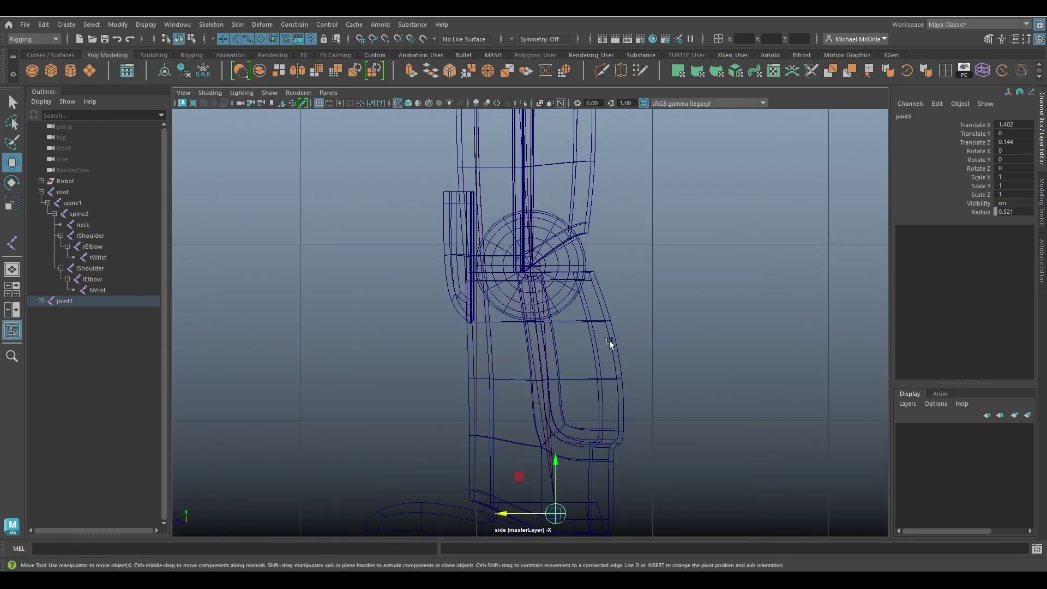
{"action": "left_click", "coordinate": [540, 264]}
{"action": "key", "text": "ctrl+z"}
{"action": "key", "text": "ctrl+z"}
{"action": "left_click", "coordinate": [540, 262]}
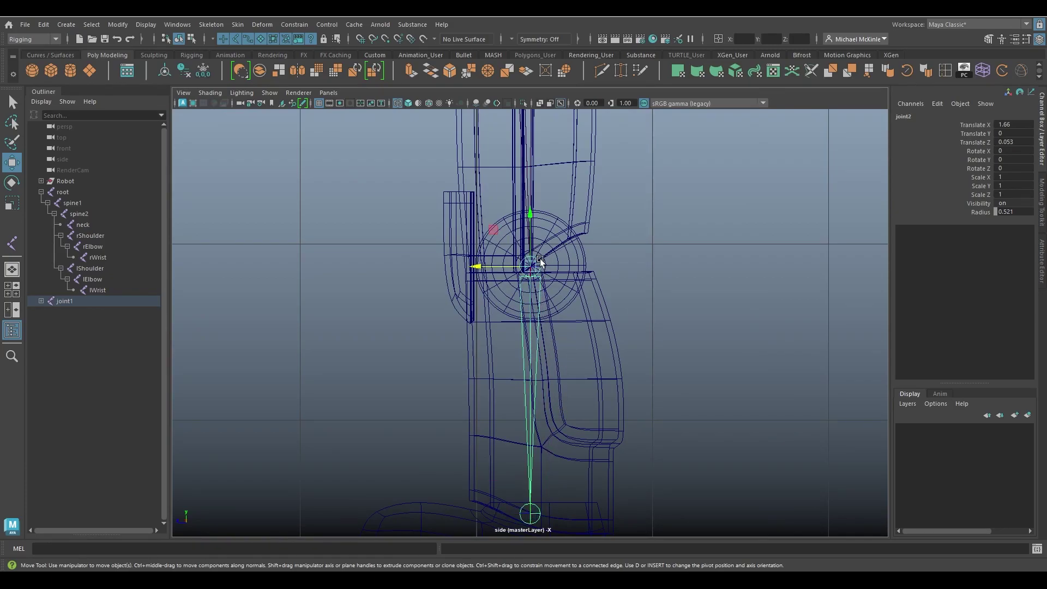
Step: Rotate the knee joint to -4.714 in Y to angle the shin slightly
{"action": "key", "text": "e"}
{"action": "middle_click_drag", "start_coordinate": [620, 307], "coordinate": [622, 298], "text": "alt"}
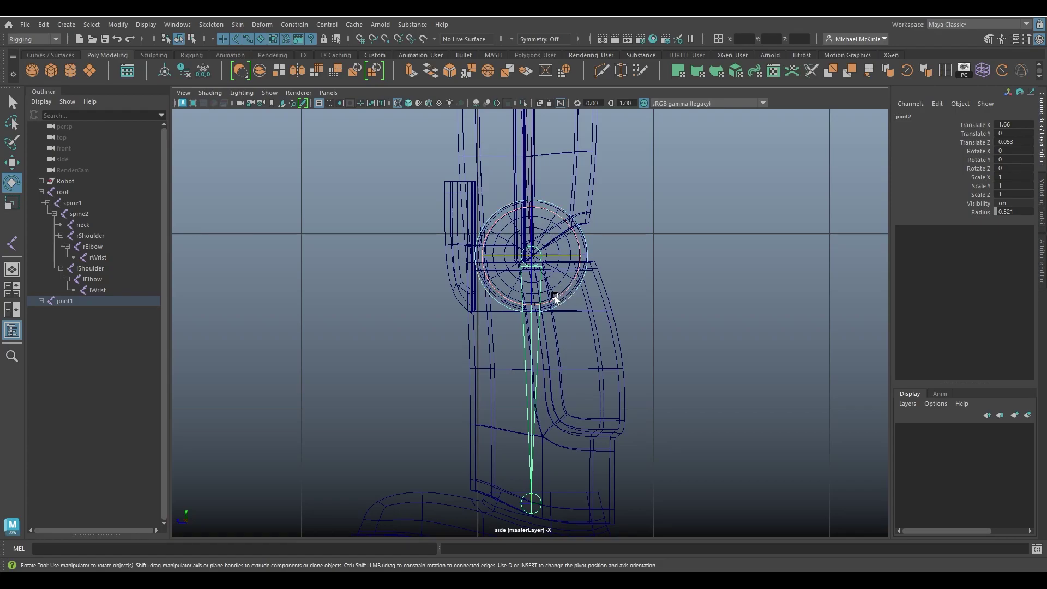
{"action": "left_click_drag", "start_coordinate": [556, 298], "coordinate": [562, 301]}
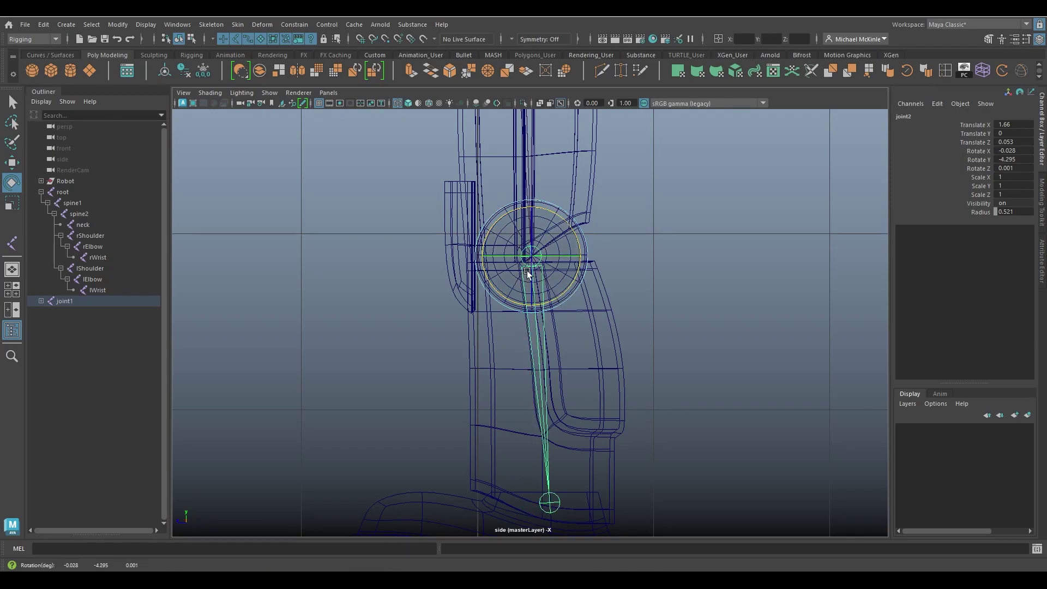
{"action": "middle_click_drag", "start_coordinate": [544, 269], "coordinate": [531, 201], "text": "alt"}
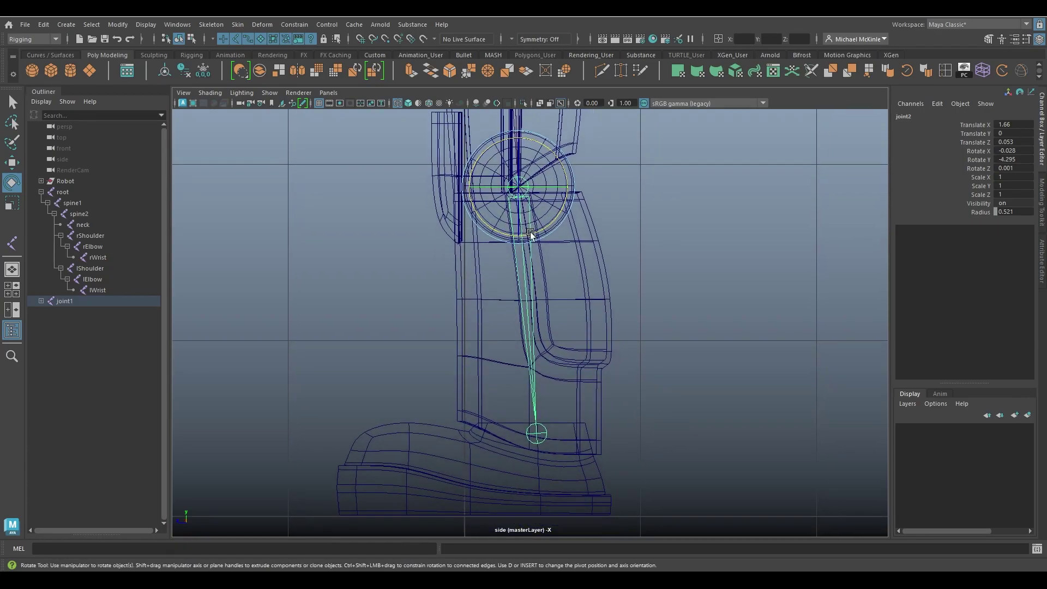
{"action": "mouse_move", "coordinate": [532, 230]}
{"action": "left_mouse_down"}
{"action": "mouse_move", "coordinate": [510, 231]}
{"action": "mouse_move", "coordinate": [534, 233]}
{"action": "left_mouse_up"}
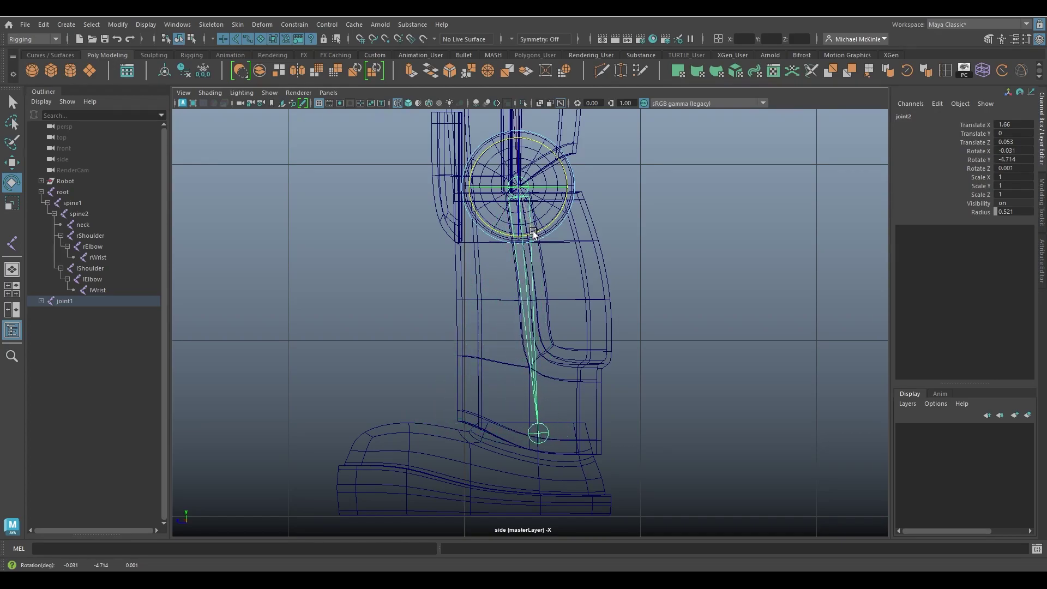
{"action": "middle_click_drag", "start_coordinate": [573, 422], "coordinate": [620, 419], "text": "alt"}
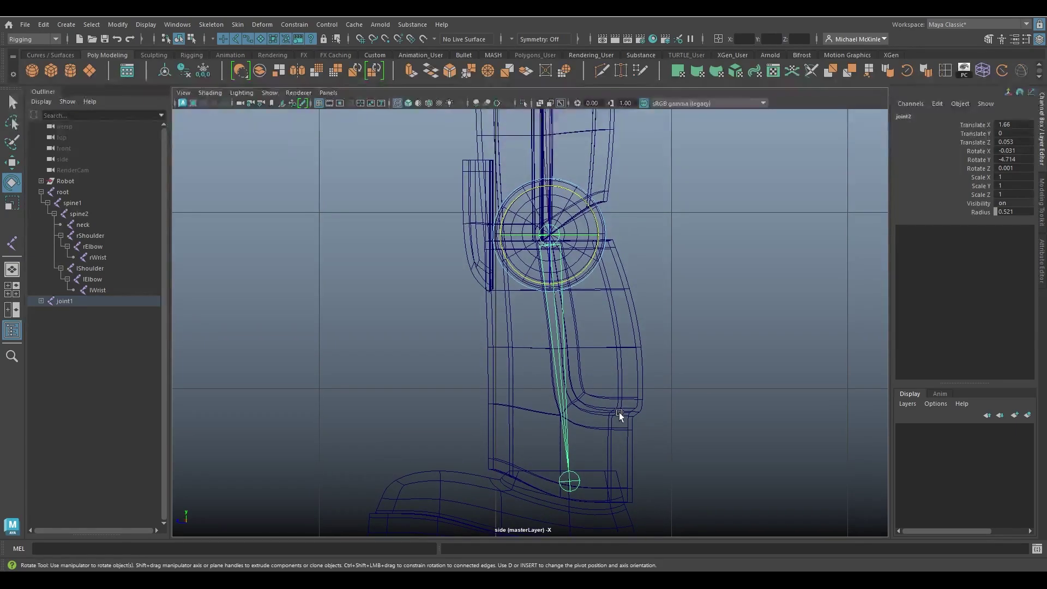
Step: Return to the shaded perspective view with the joints deselected
{"action": "key", "text": "w"}
{"action": "key", "text": "space"}
{"action": "mouse_move", "coordinate": [629, 313]}
{"action": "left_mouse_down"}
{"action": "mouse_move", "coordinate": [630, 283]}
{"action": "mouse_move", "coordinate": [617, 296]}
{"action": "left_mouse_up"}
{"action": "right_click_drag", "start_coordinate": [617, 296], "coordinate": [561, 334], "text": "alt"}
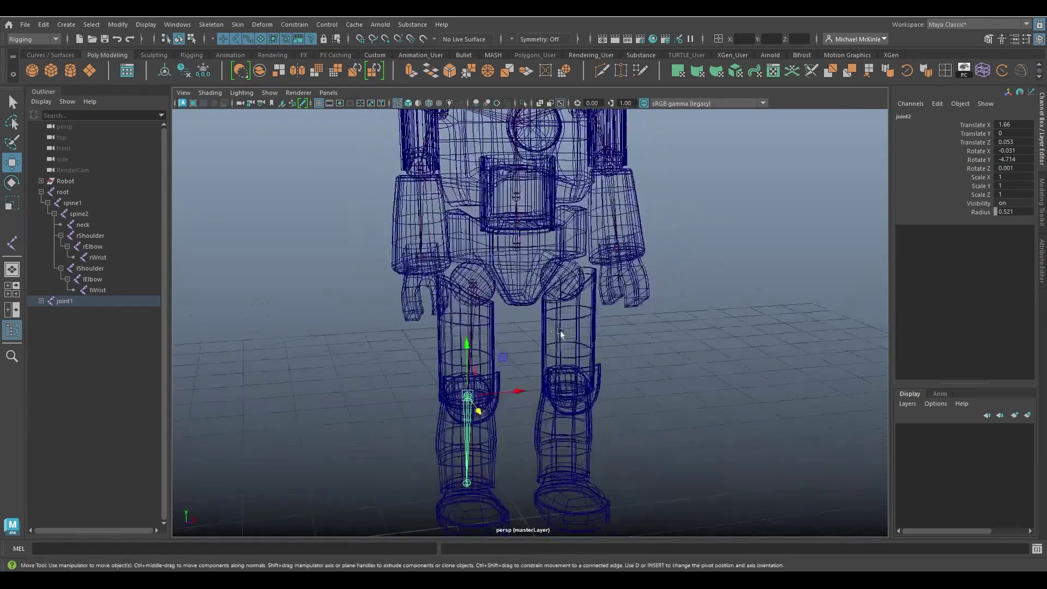
{"action": "mouse_move", "coordinate": [561, 335]}
{"action": "left_mouse_down", "text": "alt"}
{"action": "mouse_move", "coordinate": [673, 327]}
{"action": "mouse_move", "coordinate": [608, 362]}
{"action": "mouse_move", "coordinate": [426, 353]}
{"action": "mouse_move", "coordinate": [482, 336]}
{"action": "left_mouse_up", "text": "alt"}
{"action": "left_click", "coordinate": [672, 327]}
{"action": "key", "text": "5"}
{"action": "right_click_drag", "start_coordinate": [482, 338], "coordinate": [501, 294], "text": "alt"}
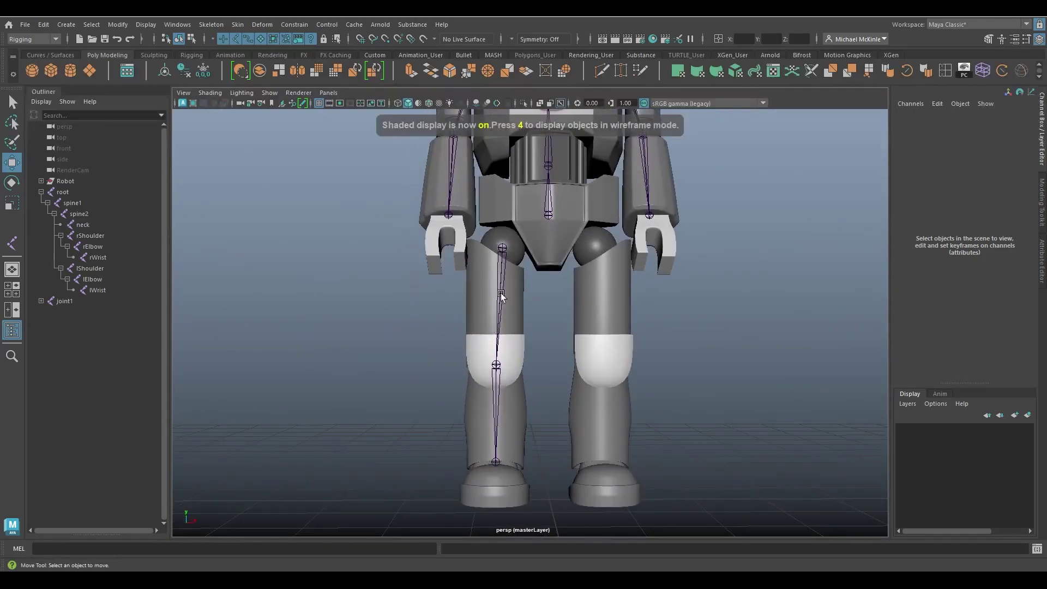
Step: Rename joint1, joint2 and joint3 to RHip, RKnee and RAnkle in the Outliner
{"action": "left_click", "coordinate": [502, 245]}
{"action": "left_click_drag", "start_coordinate": [504, 248], "coordinate": [535, 304], "text": "alt"}
{"action": "right_click_drag", "start_coordinate": [534, 304], "coordinate": [560, 324], "text": "alt"}
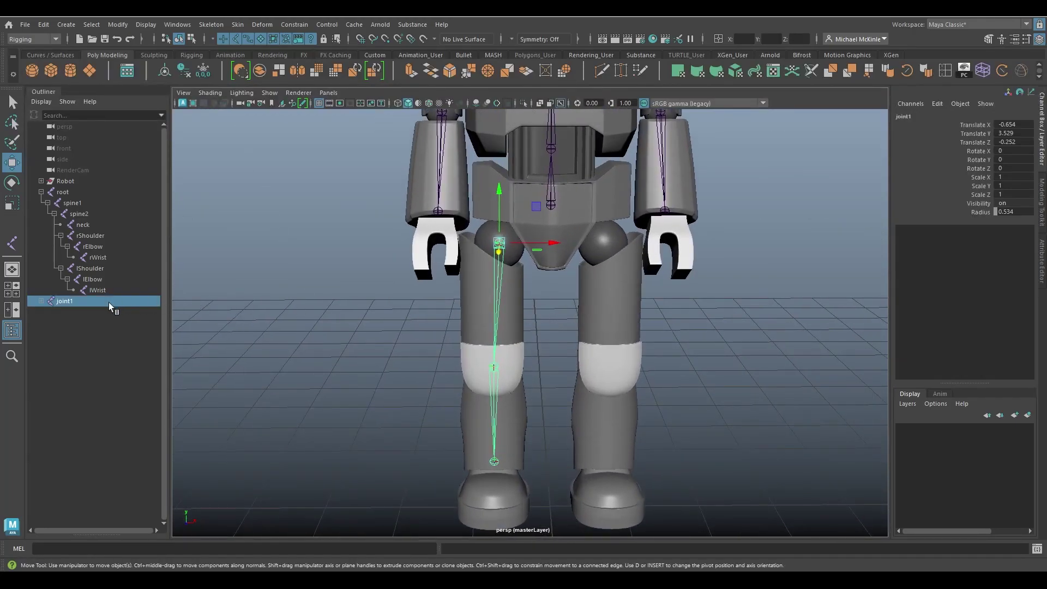
{"action": "left_click", "coordinate": [43, 301]}
{"action": "double_click", "coordinate": [70, 301]}
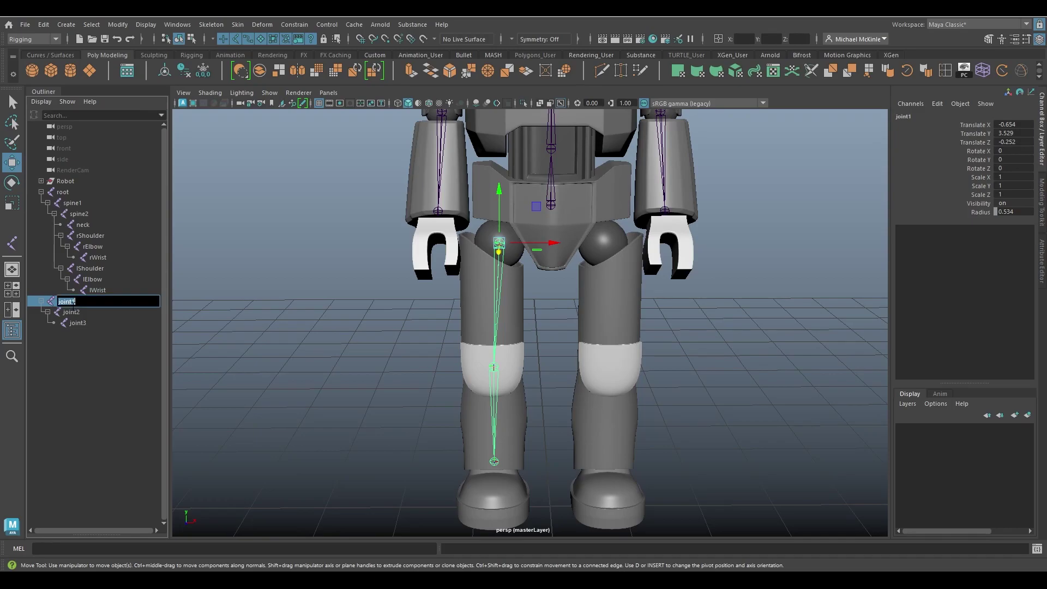
{"action": "type", "text": "RHip"}
{"action": "key", "text": "Return"}
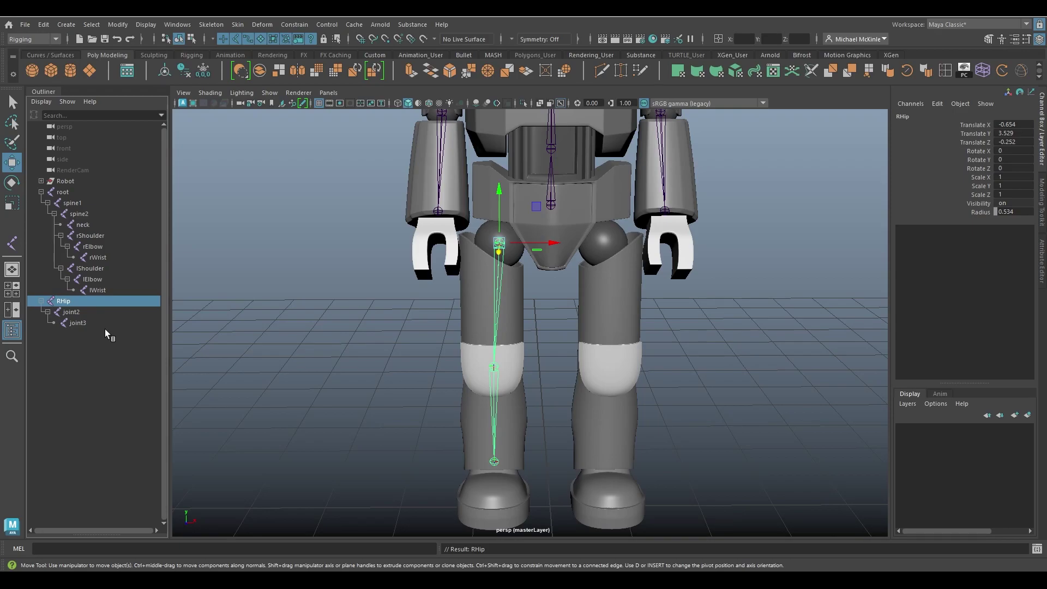
{"action": "double_click", "coordinate": [72, 312]}
{"action": "type", "text": "RKn"}
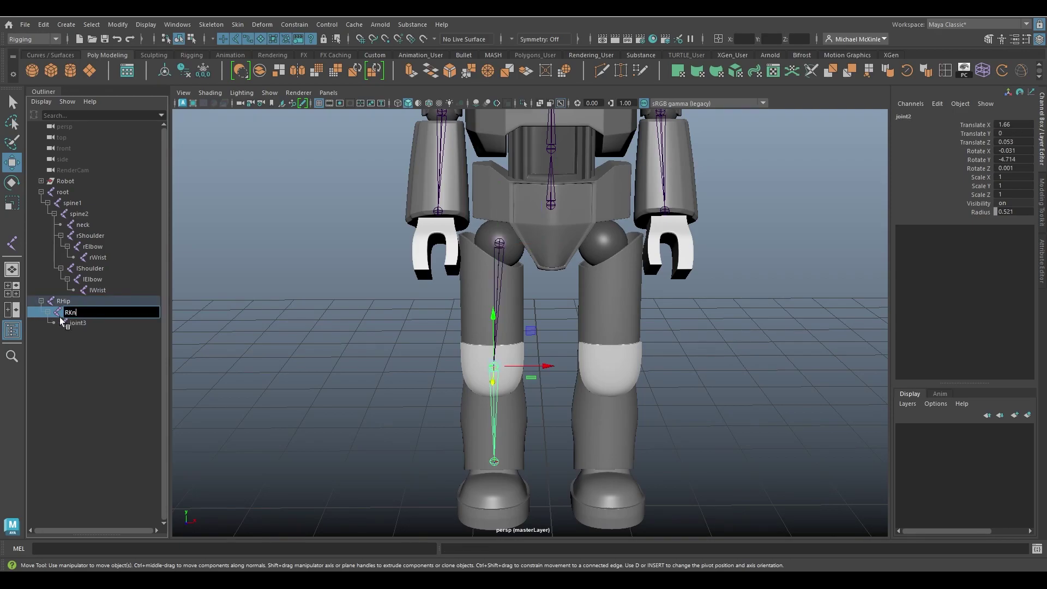
{"action": "type", "text": "ee"}
{"action": "key", "text": "Return"}
{"action": "double_click", "coordinate": [79, 323]}
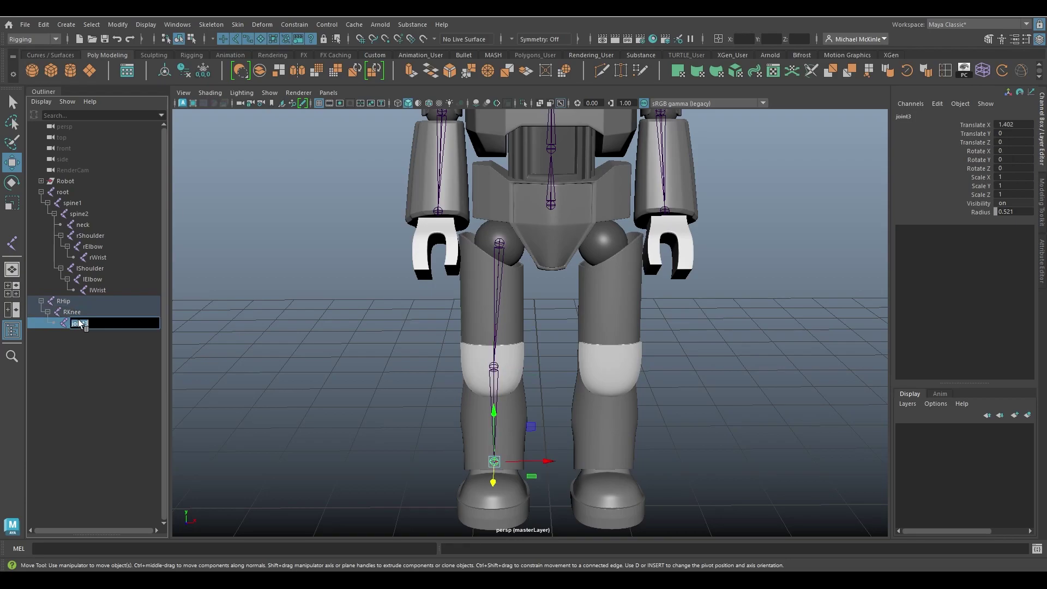
{"action": "type", "text": "RAnkle"}
{"action": "key", "text": "Return"}
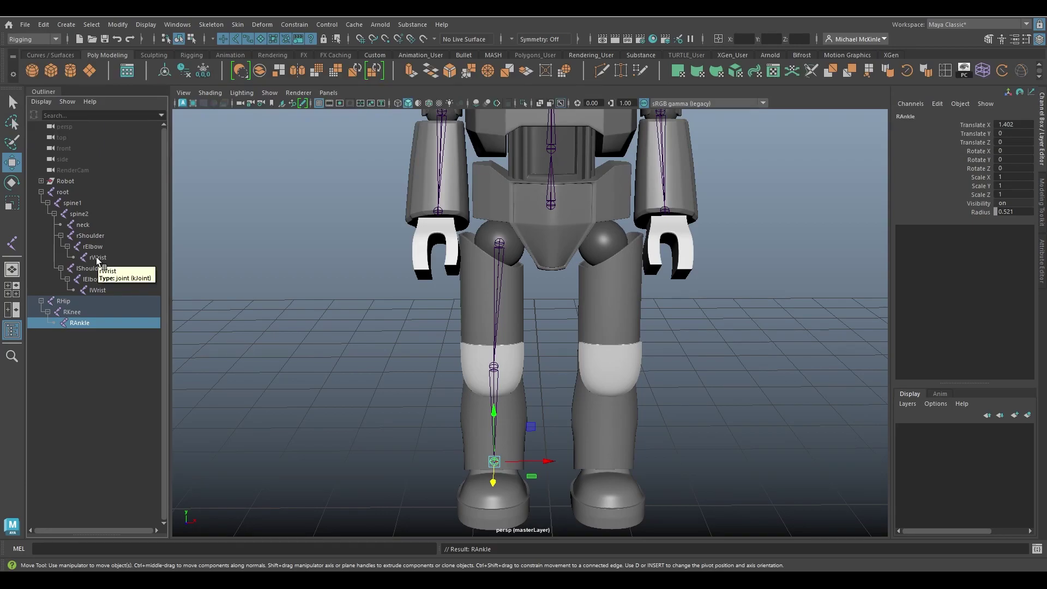
Step: Parent RHip under the root joint
{"action": "left_click", "coordinate": [64, 302]}
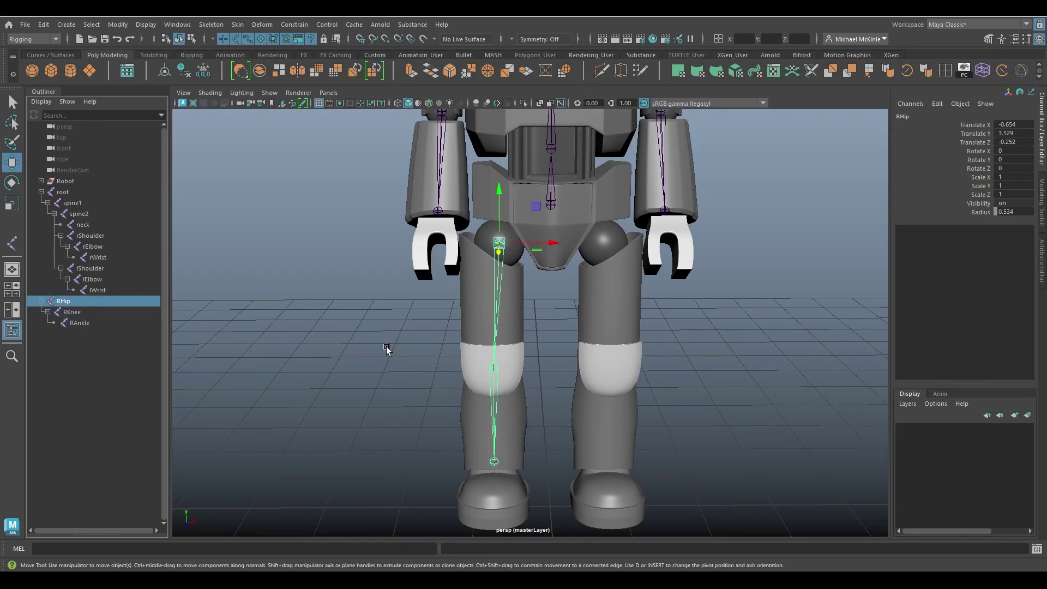
{"action": "middle_click_drag", "start_coordinate": [437, 303], "coordinate": [413, 312], "text": "alt"}
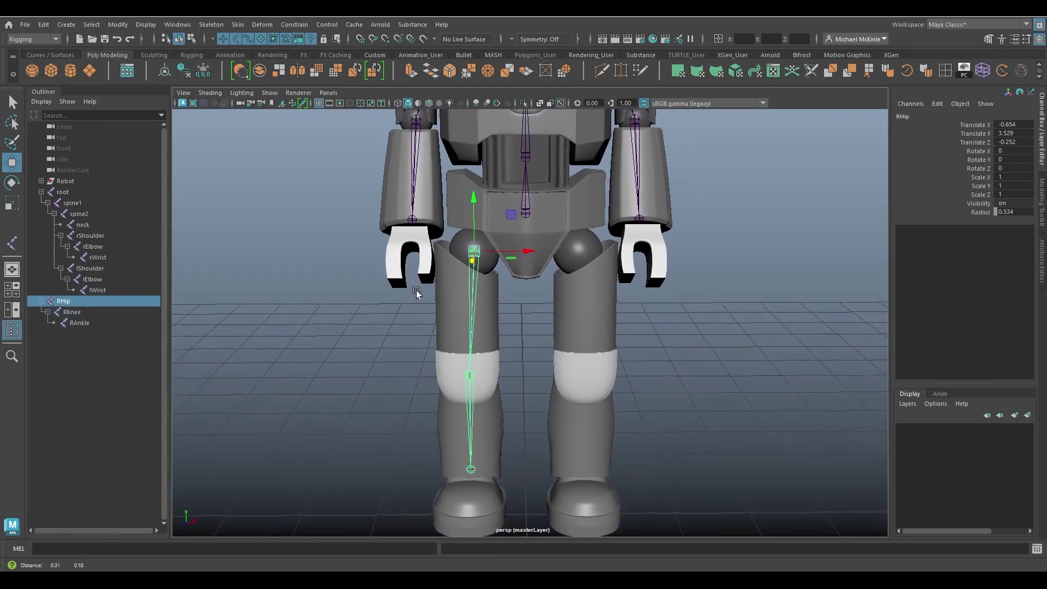
{"action": "left_click", "coordinate": [527, 214], "text": "shift"}
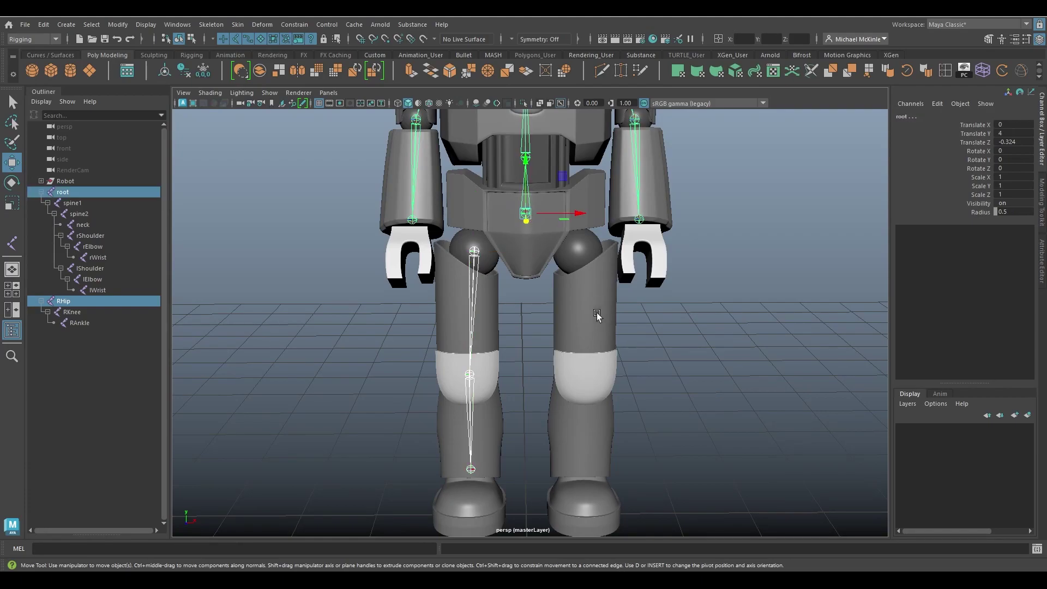
{"action": "key", "text": "p"}
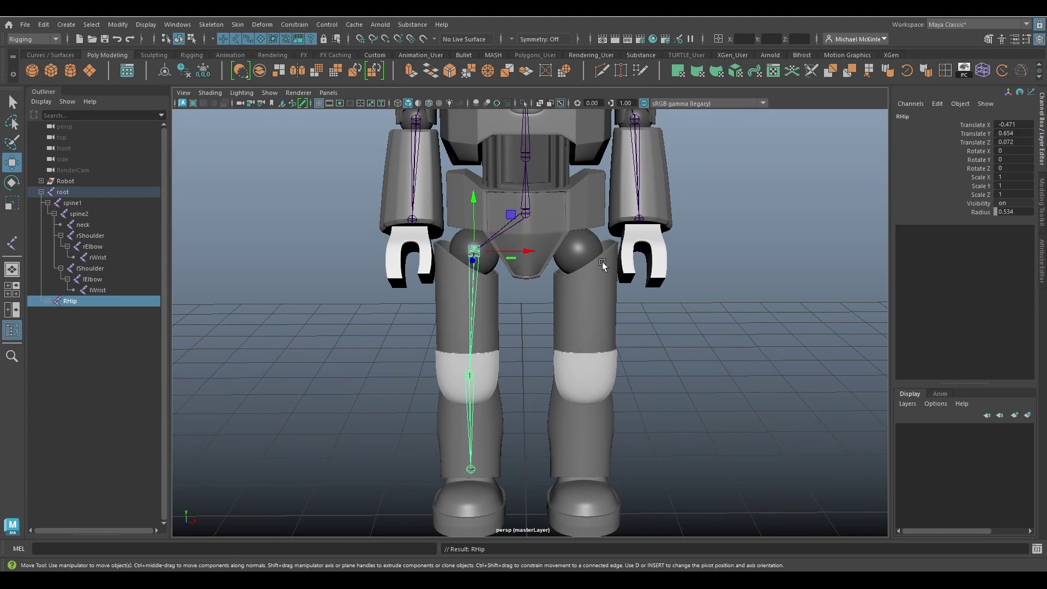
Step: Mirror the right leg across YZ, replacing 'R' with 'L' to create LHip, LKnee, LAnkle
{"action": "left_click", "coordinate": [211, 25]}
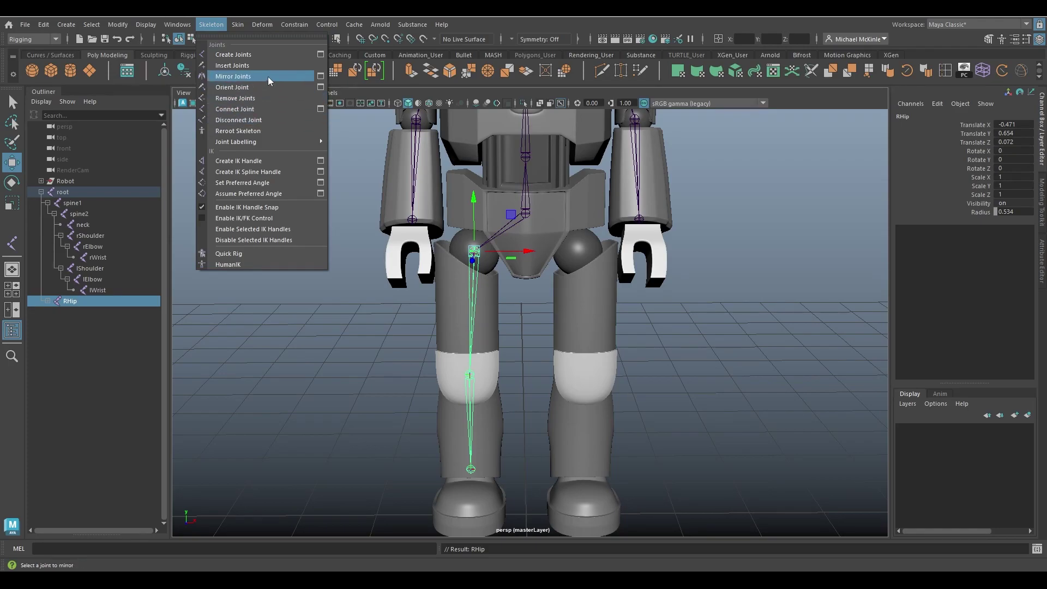
{"action": "left_click", "coordinate": [320, 75]}
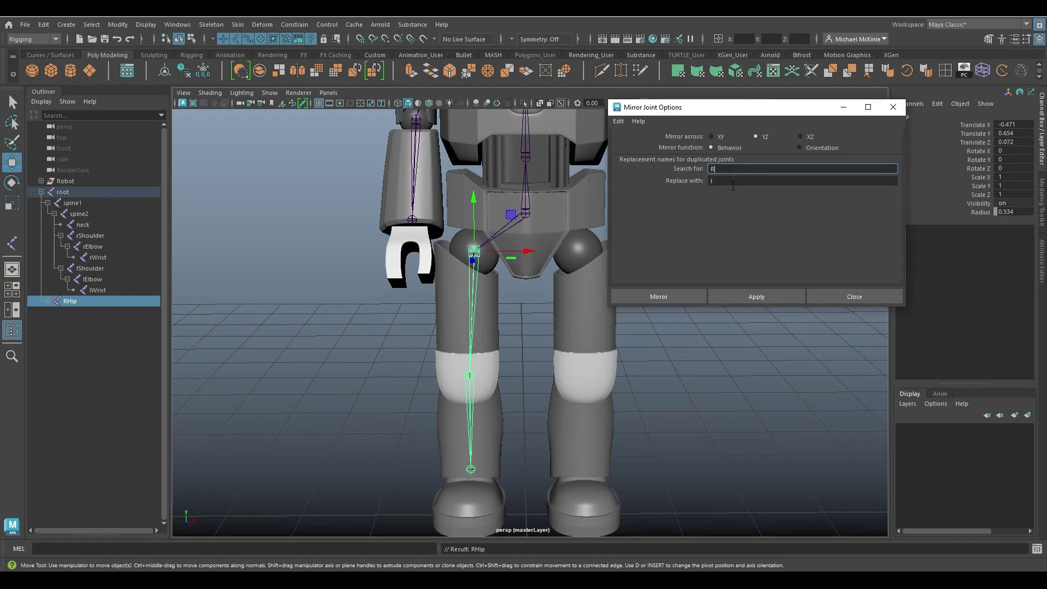
{"action": "left_click", "coordinate": [733, 186]}
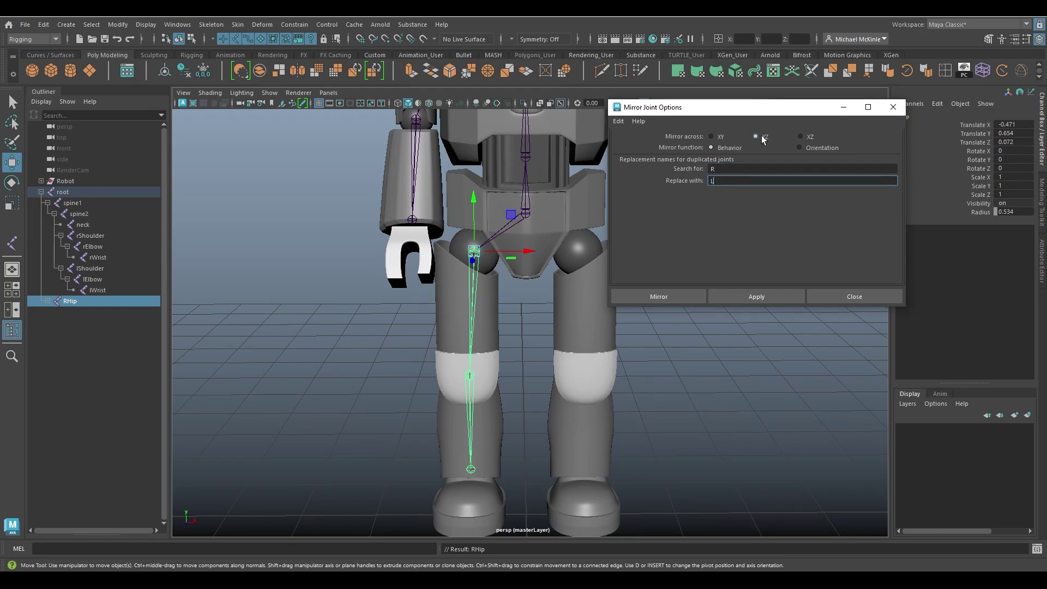
{"action": "left_click", "coordinate": [671, 296]}
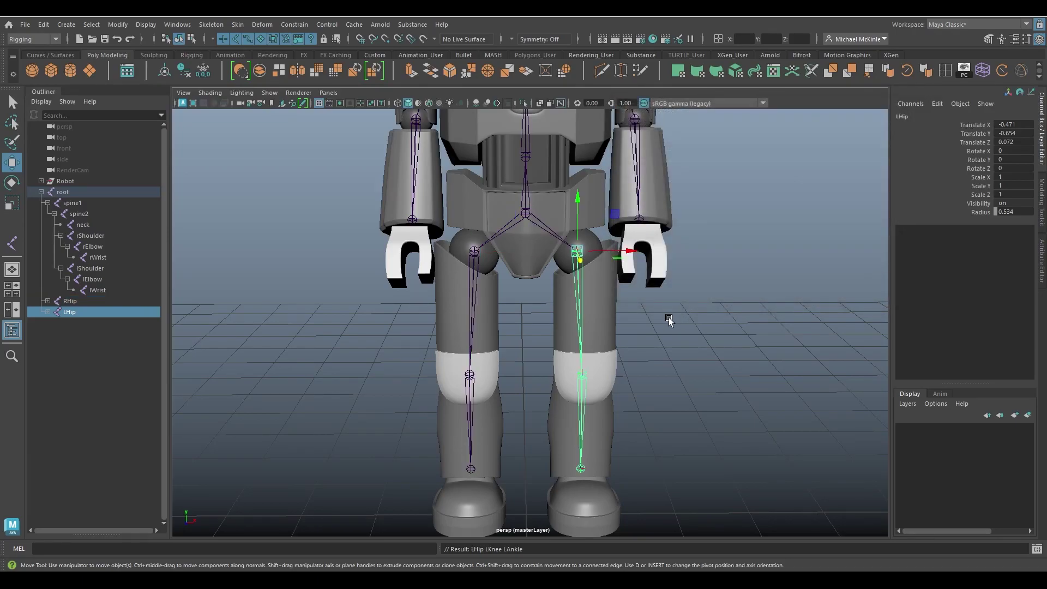
{"action": "left_click", "coordinate": [47, 312]}
{"action": "left_click", "coordinate": [48, 301]}
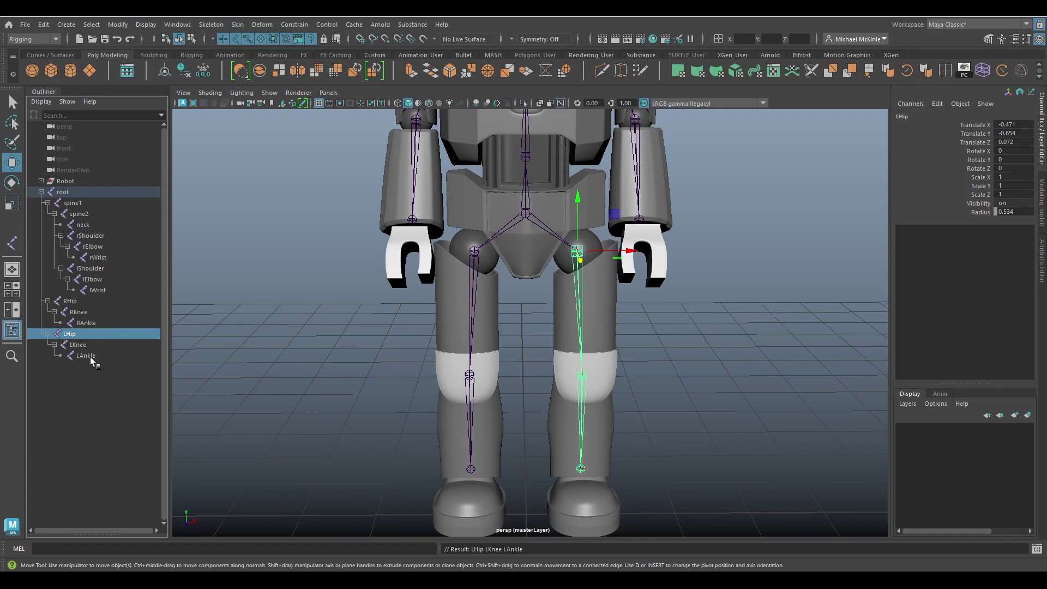
{"action": "mouse_move", "coordinate": [729, 367]}
{"action": "left_mouse_down", "text": "alt"}
{"action": "mouse_move", "coordinate": [629, 365]}
{"action": "mouse_move", "coordinate": [711, 362]}
{"action": "left_mouse_up", "text": "alt"}
{"action": "left_click", "coordinate": [695, 319]}
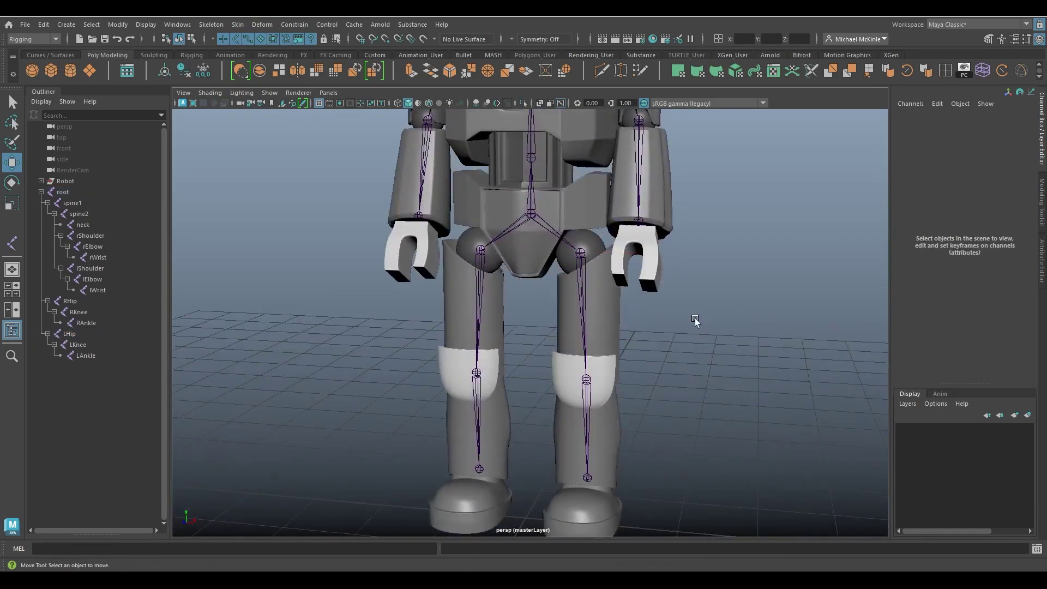
{"action": "right_click_drag", "start_coordinate": [694, 318], "coordinate": [595, 324], "text": "alt"}
{"action": "left_click_drag", "start_coordinate": [597, 324], "coordinate": [569, 329], "text": "alt"}
{"action": "middle_click_drag", "start_coordinate": [497, 408], "coordinate": [499, 299], "text": "alt"}
{"action": "right_click_drag", "start_coordinate": [499, 300], "coordinate": [596, 429], "text": "alt"}
{"action": "left_click_drag", "start_coordinate": [596, 429], "coordinate": [530, 374], "text": "alt"}
{"action": "left_click", "coordinate": [461, 421]}
{"action": "left_click_drag", "start_coordinate": [522, 427], "coordinate": [613, 432], "text": "alt"}
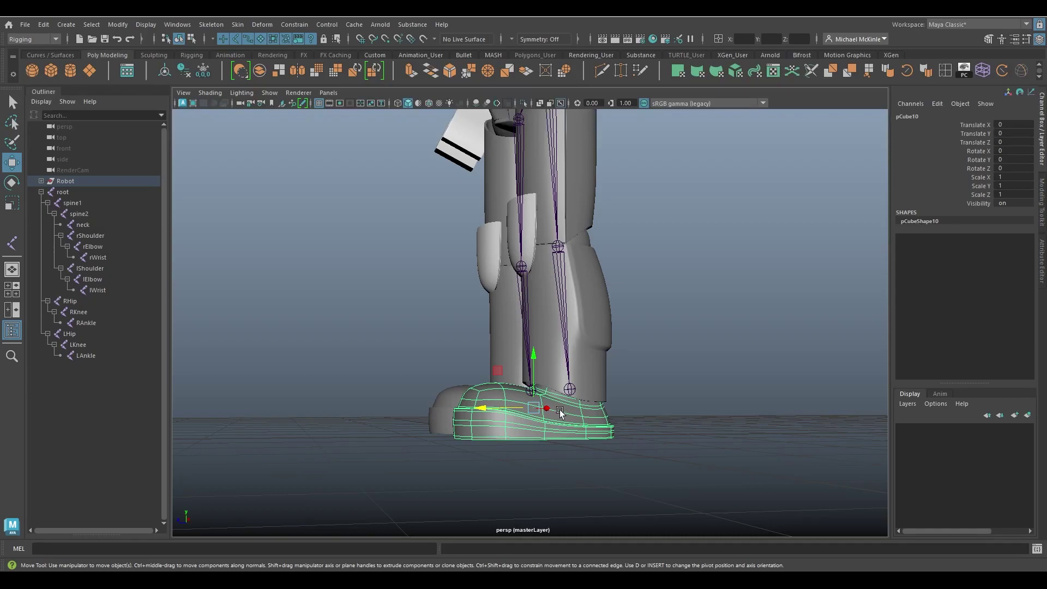
{"action": "left_click", "coordinate": [677, 402]}
{"action": "left_click_drag", "start_coordinate": [677, 401], "coordinate": [609, 349], "text": "alt"}
{"action": "middle_click_drag", "start_coordinate": [610, 349], "coordinate": [604, 387], "text": "alt"}
{"action": "left_click_drag", "start_coordinate": [604, 387], "coordinate": [641, 378], "text": "alt"}
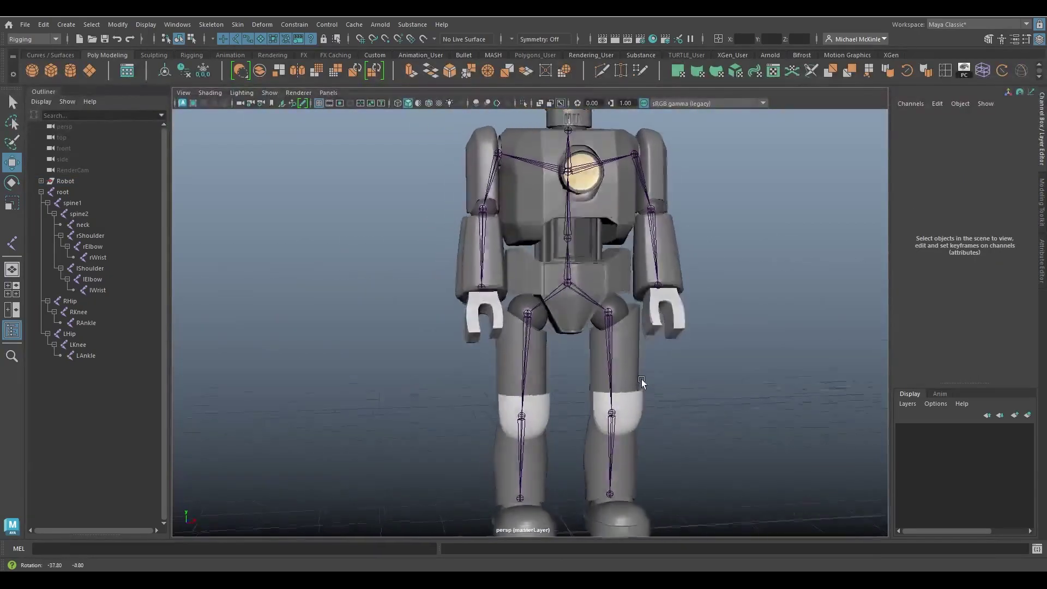
{"action": "middle_click_drag", "start_coordinate": [641, 379], "coordinate": [621, 400], "text": "alt"}
{"action": "left_click_drag", "start_coordinate": [620, 400], "coordinate": [614, 322], "text": "alt"}
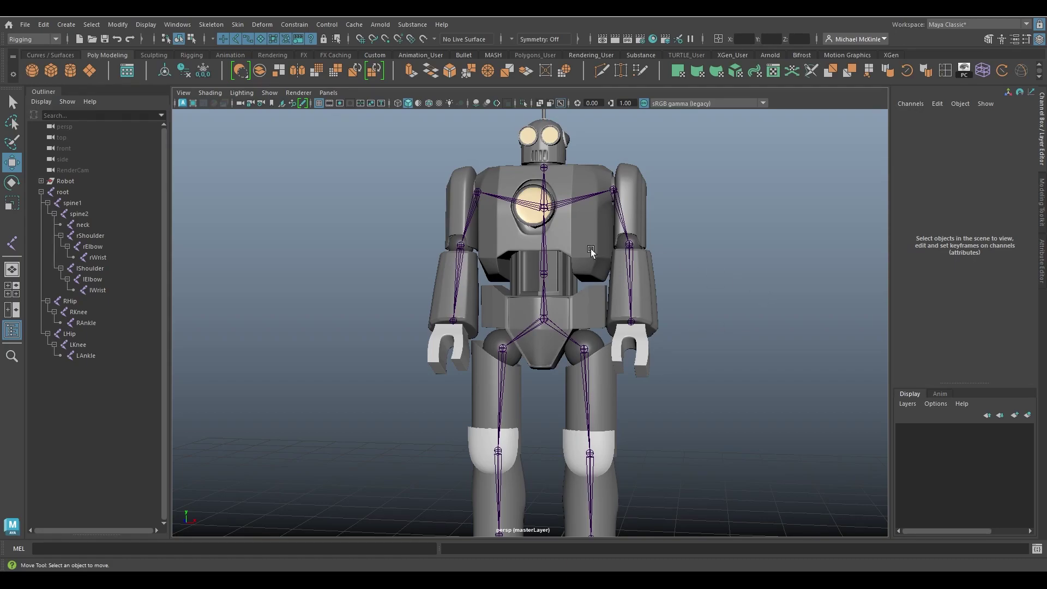
{"action": "scroll", "coordinate": [440, 214], "scroll_direction": "up", "scroll_amount": 5}
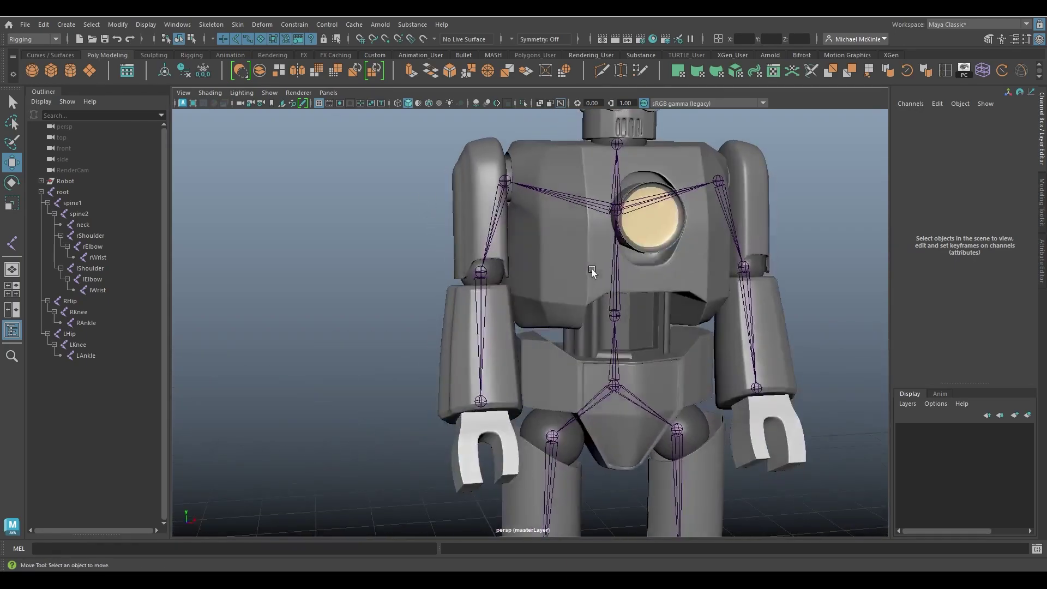
Step: Parent the chest mesh pCube1 and its round disc under the spine2 joint
{"action": "left_click", "coordinate": [550, 283]}
{"action": "right_click_drag", "start_coordinate": [550, 283], "coordinate": [597, 272], "text": "alt"}
{"action": "middle_click_drag", "start_coordinate": [597, 273], "coordinate": [547, 303], "text": "alt"}
{"action": "left_click_drag", "start_coordinate": [547, 304], "coordinate": [617, 289], "text": "alt"}
{"action": "right_click_drag", "start_coordinate": [617, 290], "coordinate": [657, 289], "text": "alt"}
{"action": "middle_click_drag", "start_coordinate": [657, 289], "coordinate": [589, 321], "text": "alt"}
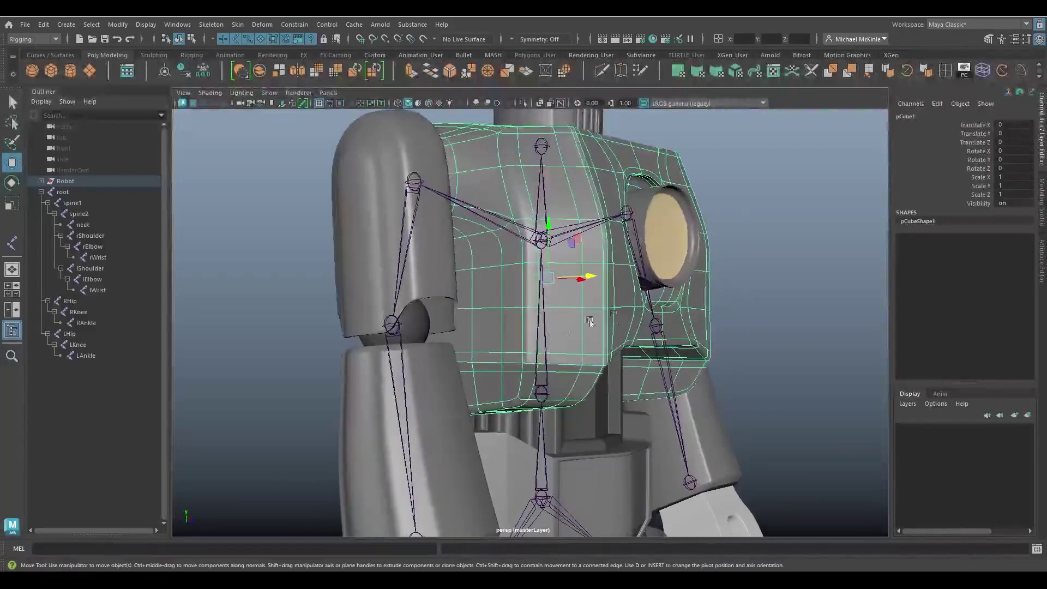
{"action": "left_click", "coordinate": [680, 235], "text": "shift"}
{"action": "left_click_drag", "start_coordinate": [680, 234], "coordinate": [522, 269], "text": "alt"}
{"action": "key", "text": "q"}
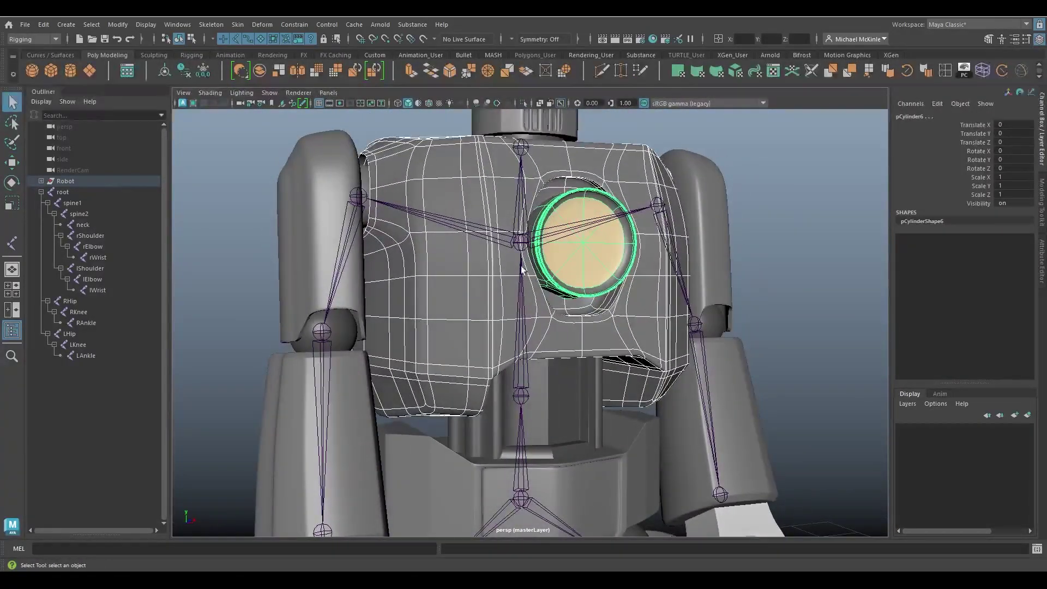
{"action": "left_click", "coordinate": [523, 246]}
{"action": "left_click_drag", "start_coordinate": [630, 324], "coordinate": [646, 321], "text": "alt"}
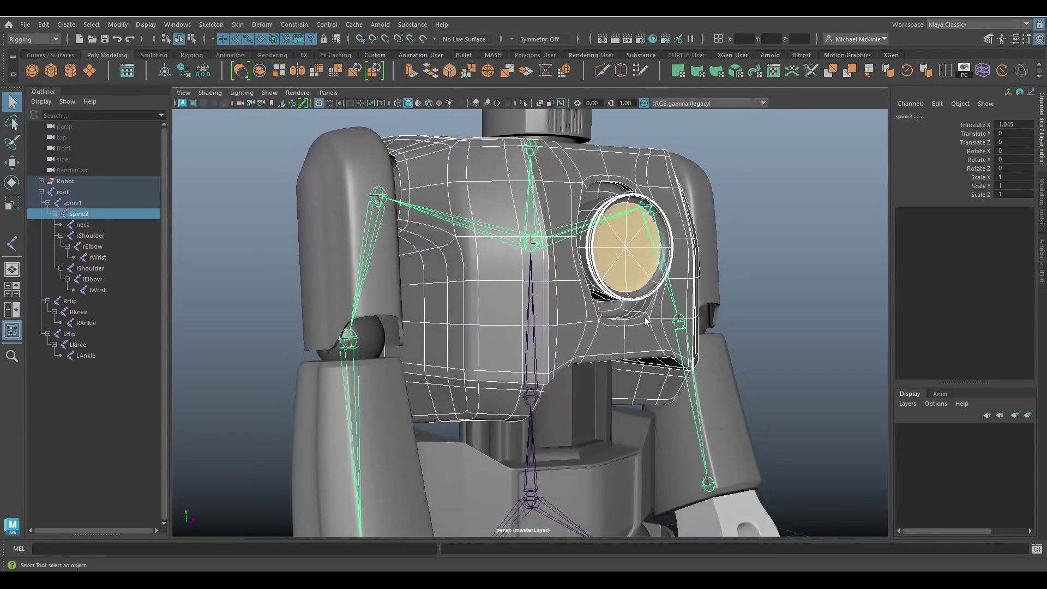
{"action": "key", "text": "p"}
Step: Parent the abdomen mesh polySurface5 under the spine1 joint
{"action": "middle_click_drag", "start_coordinate": [589, 371], "coordinate": [589, 265], "text": "alt"}
{"action": "left_click", "coordinate": [596, 305]}
{"action": "left_click_drag", "start_coordinate": [596, 306], "coordinate": [526, 300], "text": "alt"}
{"action": "left_click", "coordinate": [524, 298]}
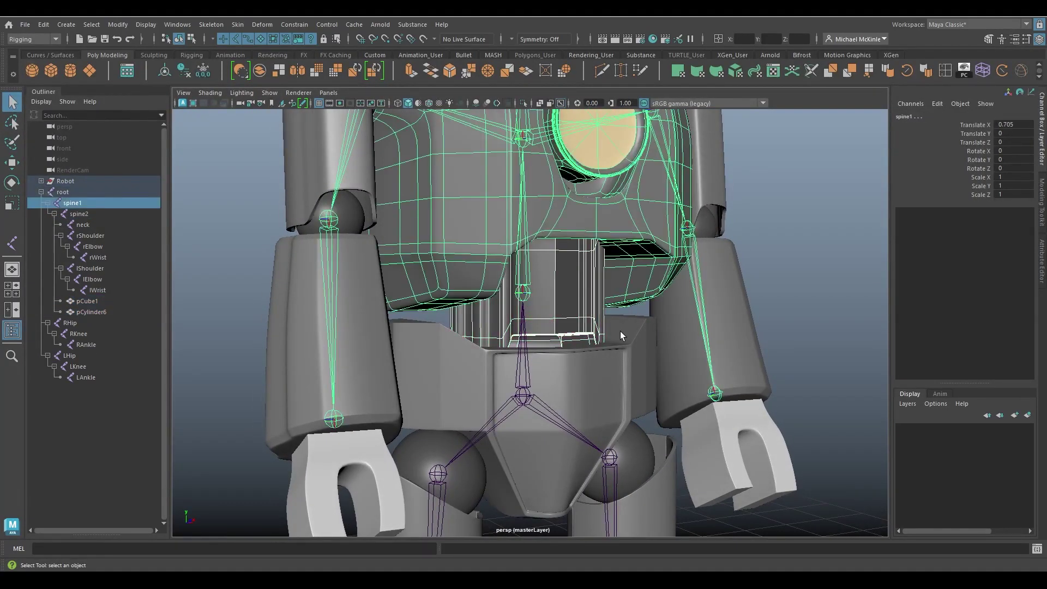
{"action": "key", "text": "p"}
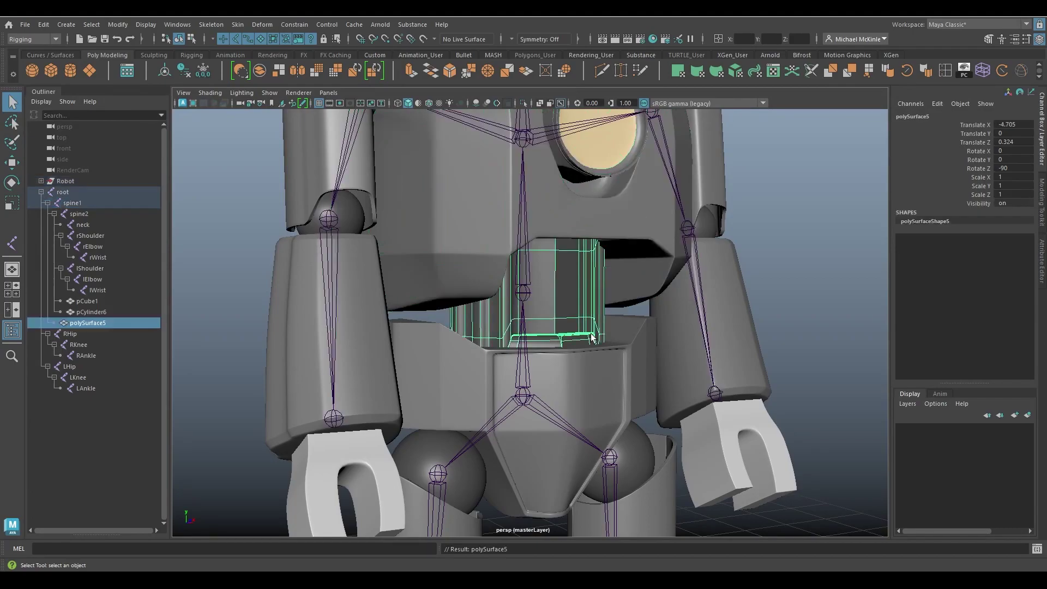
Step: Parent the pelvis mesh pCube2 under the root joint
{"action": "left_click", "coordinate": [583, 383]}
{"action": "left_click_drag", "start_coordinate": [541, 374], "coordinate": [521, 339], "text": "alt"}
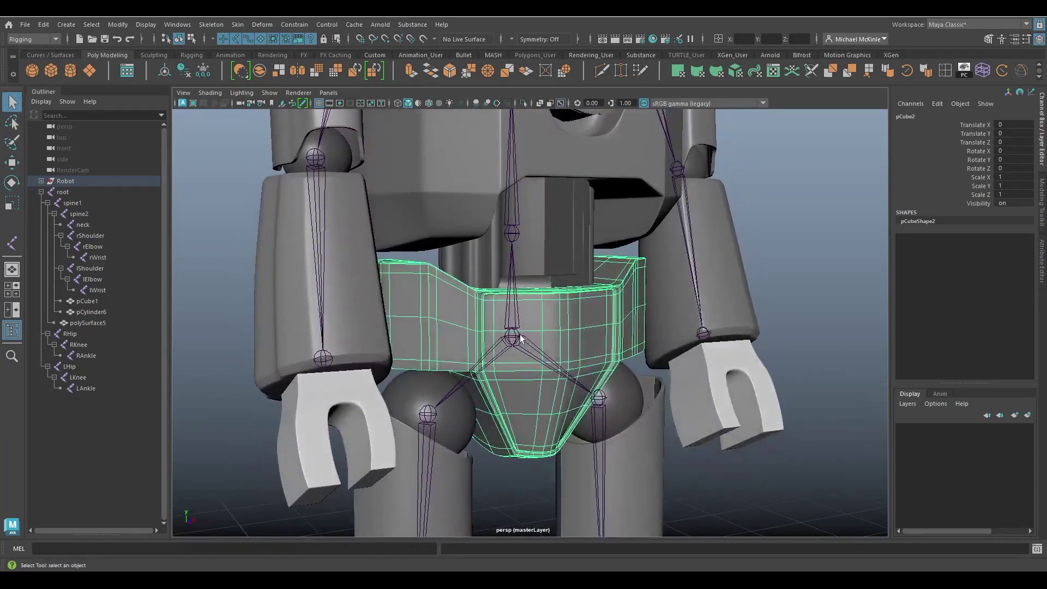
{"action": "left_click", "coordinate": [514, 339], "text": "shift"}
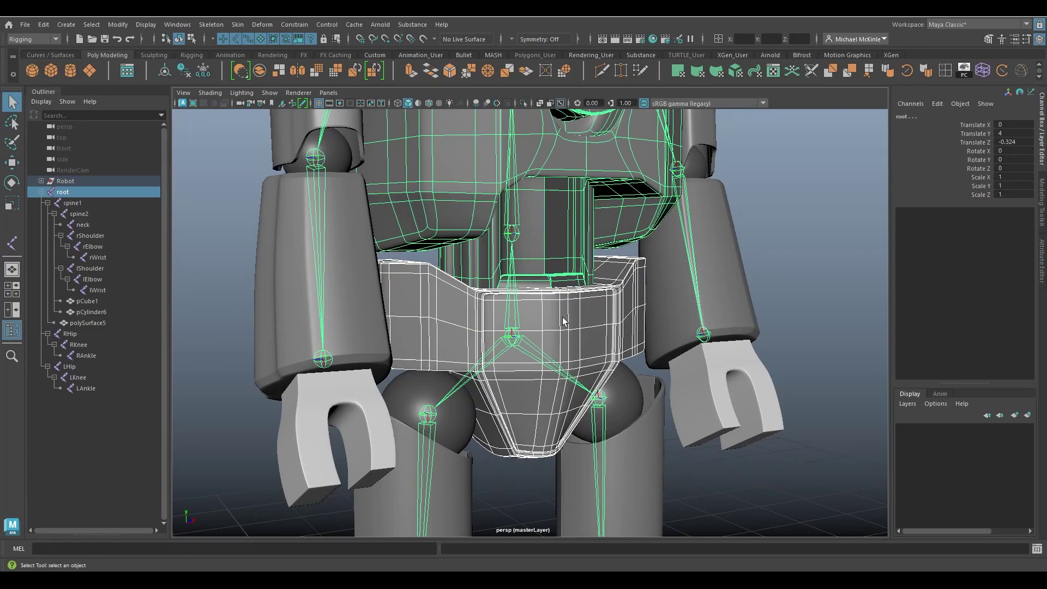
{"action": "key", "text": "p"}
Step: Select the right hip sphere and switch to the Rotate tool
{"action": "left_click_drag", "start_coordinate": [423, 371], "coordinate": [416, 378], "text": "alt"}
{"action": "middle_click_drag", "start_coordinate": [416, 378], "coordinate": [438, 291], "text": "alt"}
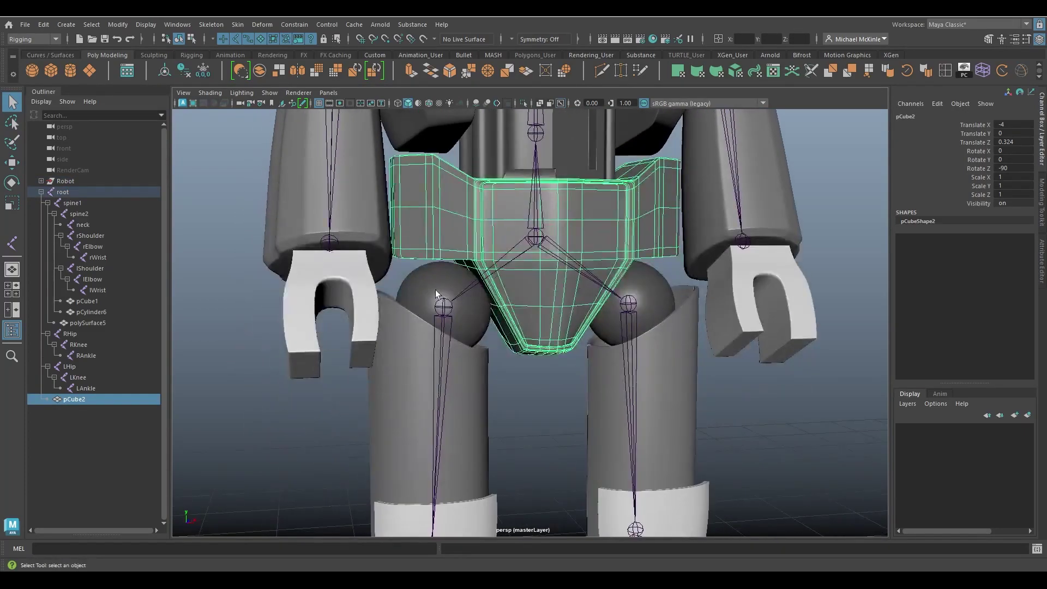
{"action": "left_click", "coordinate": [436, 292]}
{"action": "left_click_drag", "start_coordinate": [436, 295], "coordinate": [426, 325], "text": "alt"}
{"action": "middle_click_drag", "start_coordinate": [426, 325], "coordinate": [468, 299], "text": "alt"}
{"action": "left_click_drag", "start_coordinate": [469, 301], "coordinate": [493, 301], "text": "alt"}
{"action": "key", "text": "e"}
Step: Parent the right leg cylinder and back leg shell under the RHip joint
{"action": "key", "text": "q"}
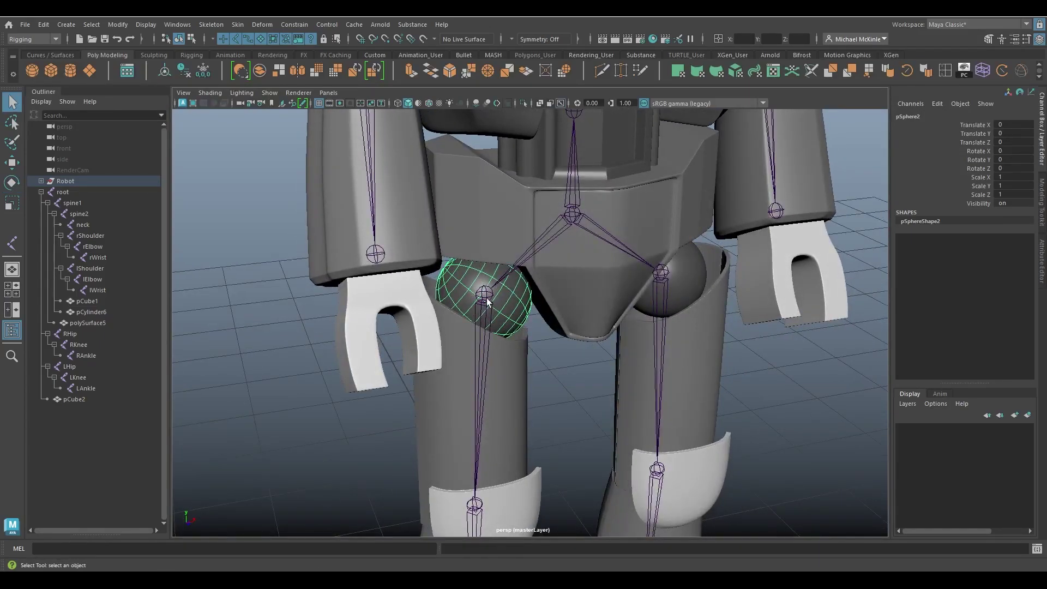
{"action": "left_click", "coordinate": [512, 375]}
{"action": "left_click_drag", "start_coordinate": [512, 375], "coordinate": [617, 365], "text": "alt"}
{"action": "left_click", "coordinate": [500, 389]}
{"action": "key", "text": "ctrl+z"}
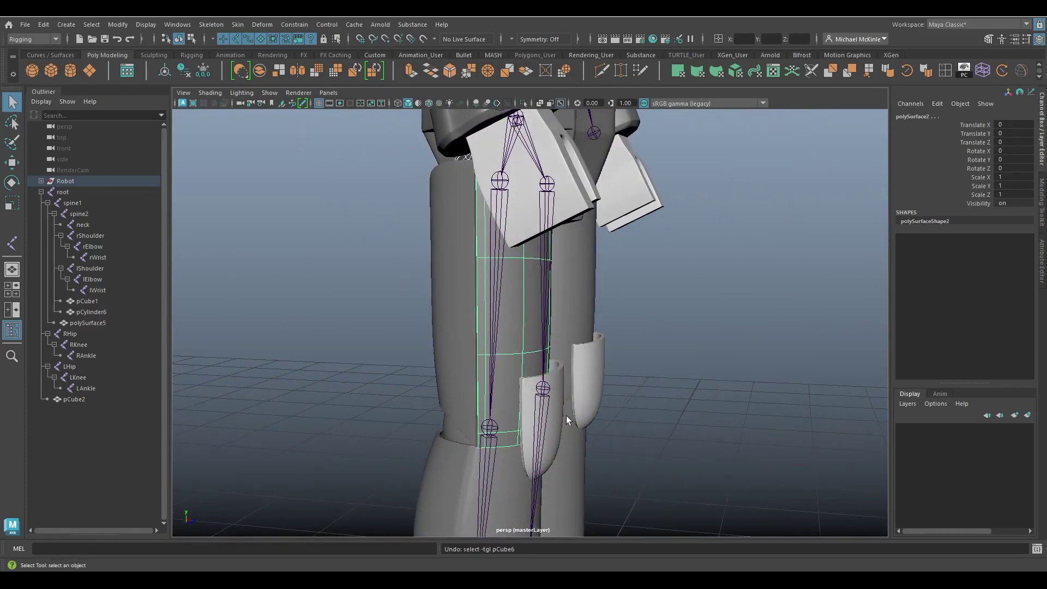
{"action": "left_click_drag", "start_coordinate": [567, 416], "coordinate": [625, 412], "text": "alt"}
{"action": "left_click", "coordinate": [485, 284], "text": "shift"}
{"action": "left_click_drag", "start_coordinate": [485, 349], "coordinate": [360, 379], "text": "alt"}
{"action": "left_click_drag", "start_coordinate": [533, 379], "coordinate": [483, 336], "text": "alt"}
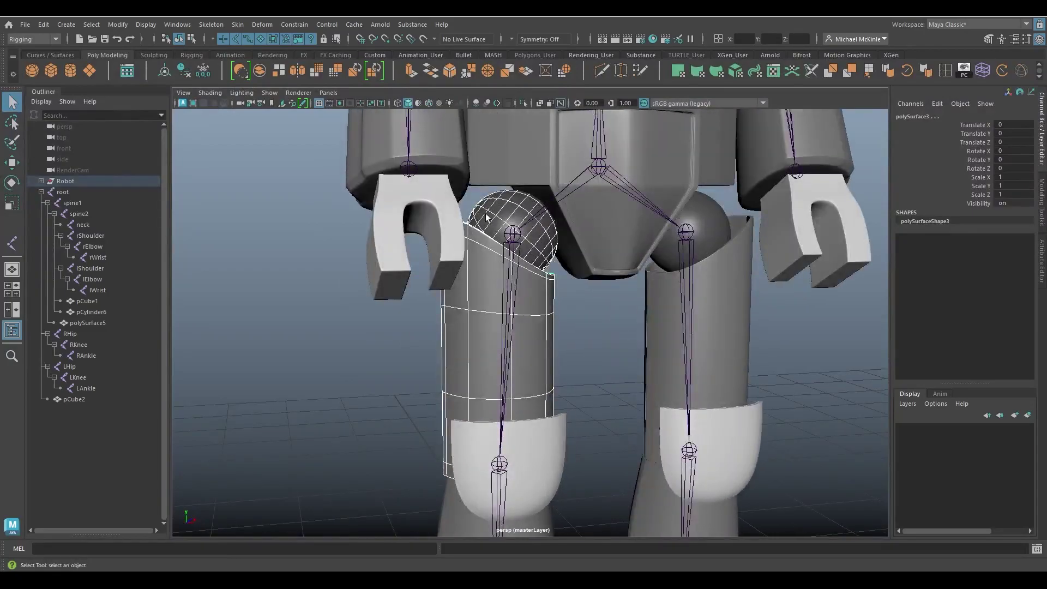
{"action": "left_click_drag", "start_coordinate": [535, 264], "coordinate": [537, 314], "text": "alt"}
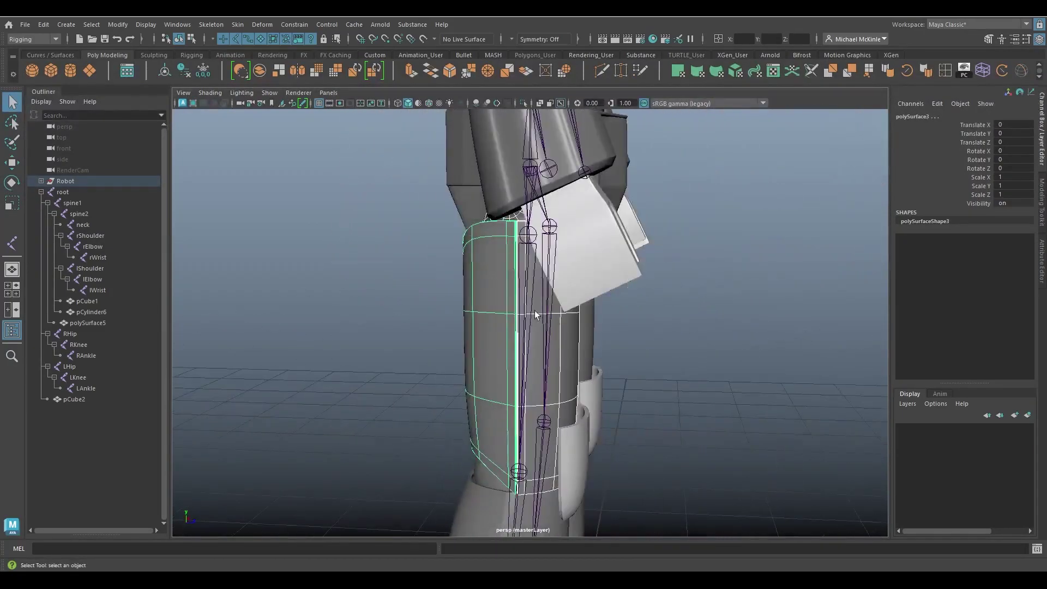
{"action": "left_click_drag", "start_coordinate": [551, 361], "coordinate": [443, 357], "text": "alt"}
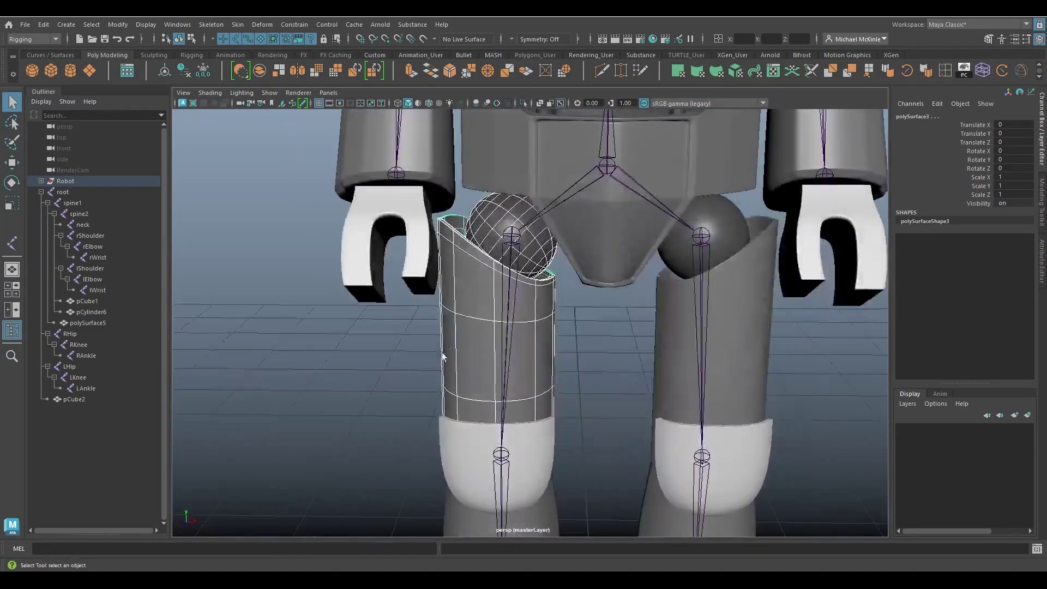
{"action": "left_click", "coordinate": [512, 240], "text": "shift"}
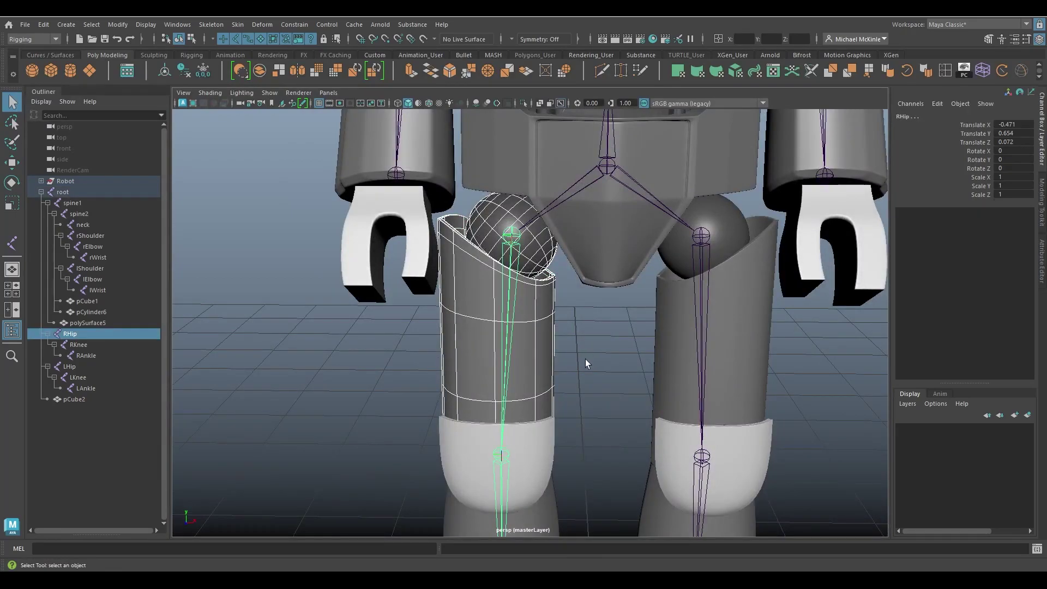
{"action": "key", "text": "p"}
Step: Test-rotate the RHip joint, then undo the rotation
{"action": "left_click", "coordinate": [516, 237]}
{"action": "left_click_drag", "start_coordinate": [563, 325], "coordinate": [426, 229], "text": "alt"}
{"action": "key", "text": "e"}
{"action": "key", "text": "ctrl+z"}
Step: Parent the knee shield pCube6 and shin pCylinder3 under the RKnee joint
{"action": "left_click_drag", "start_coordinate": [450, 309], "coordinate": [610, 390], "text": "alt"}
{"action": "middle_click_drag", "start_coordinate": [610, 391], "coordinate": [584, 345], "text": "alt"}
{"action": "left_click_drag", "start_coordinate": [584, 346], "coordinate": [603, 355], "text": "alt"}
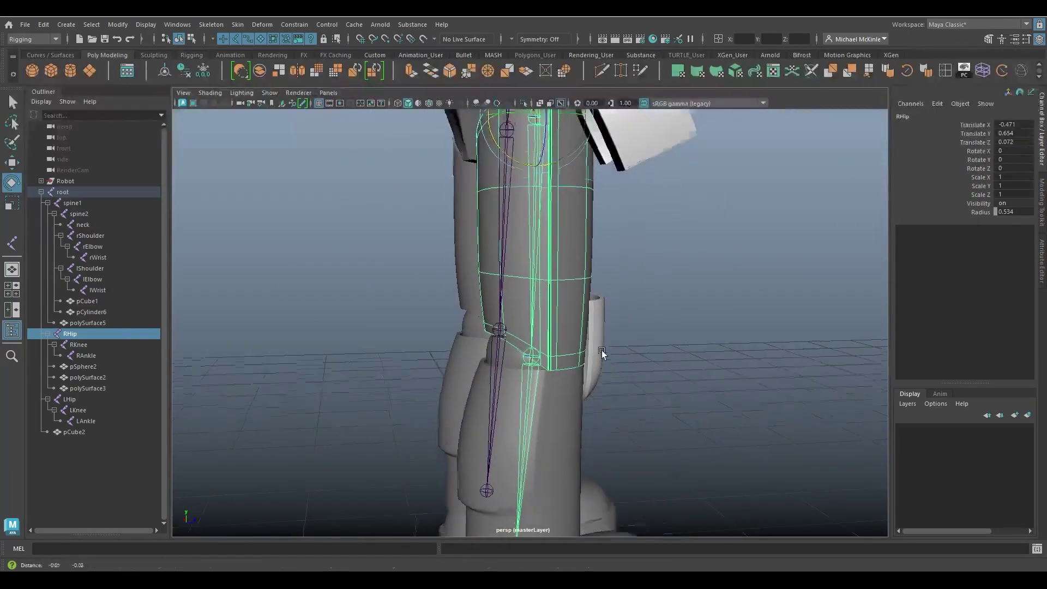
{"action": "middle_click_drag", "start_coordinate": [603, 355], "coordinate": [602, 329], "text": "alt"}
{"action": "left_click", "coordinate": [600, 322]}
{"action": "mouse_move", "coordinate": [602, 325]}
{"action": "left_mouse_down", "text": "alt"}
{"action": "mouse_move", "coordinate": [584, 374]}
{"action": "mouse_move", "coordinate": [605, 332]}
{"action": "left_mouse_up", "text": "alt"}
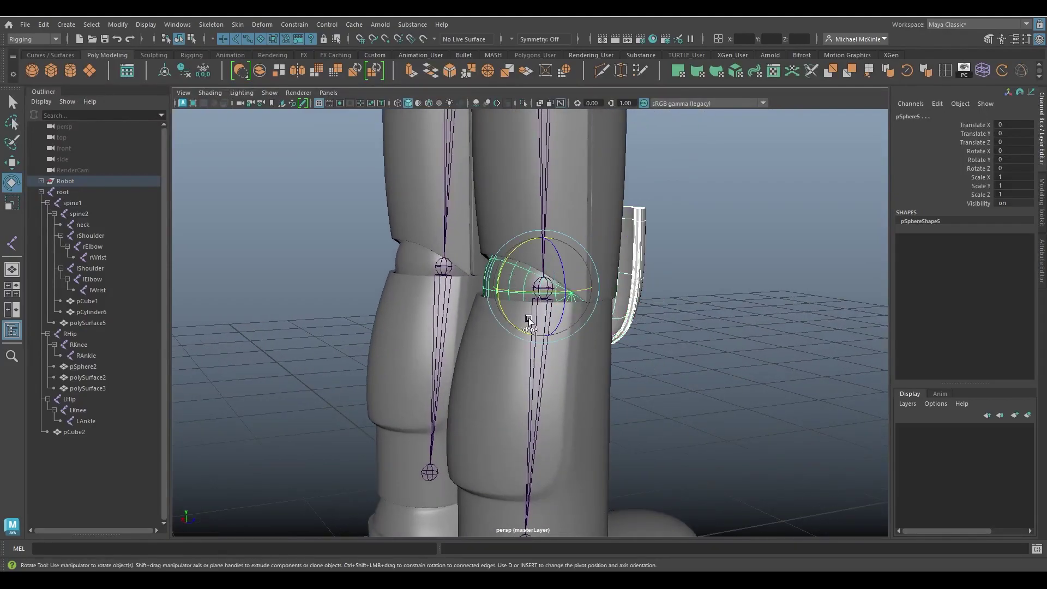
{"action": "left_click", "coordinate": [496, 380]}
{"action": "left_click_drag", "start_coordinate": [496, 380], "coordinate": [567, 341], "text": "alt"}
{"action": "left_click", "coordinate": [537, 215]}
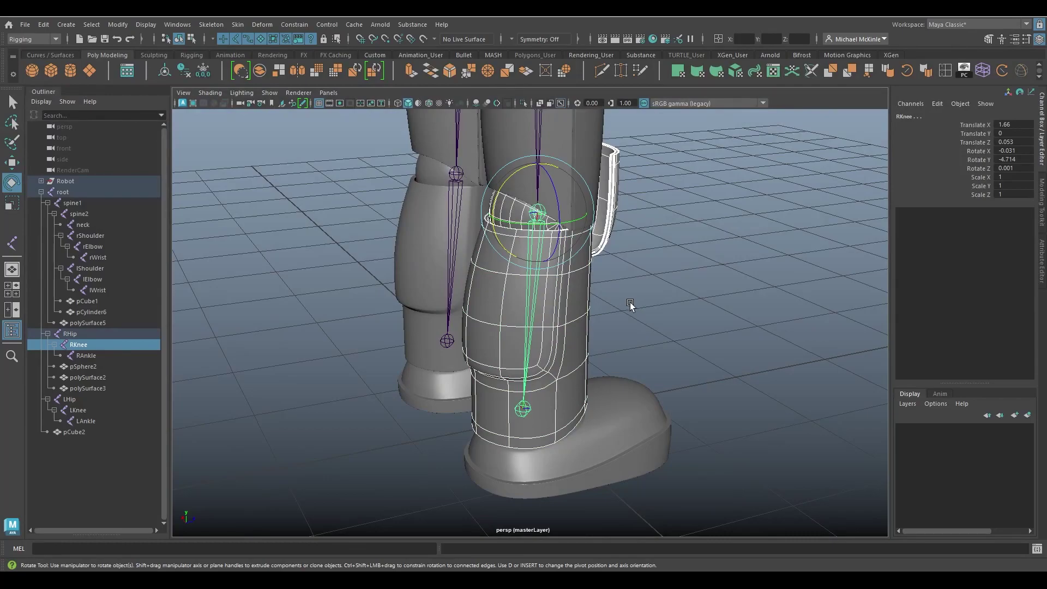
{"action": "key", "text": "p"}
Step: Parent the right shoe pCube5 under the RAnkle joint
{"action": "left_click", "coordinate": [623, 427]}
{"action": "left_click_drag", "start_coordinate": [579, 452], "coordinate": [548, 438], "text": "alt"}
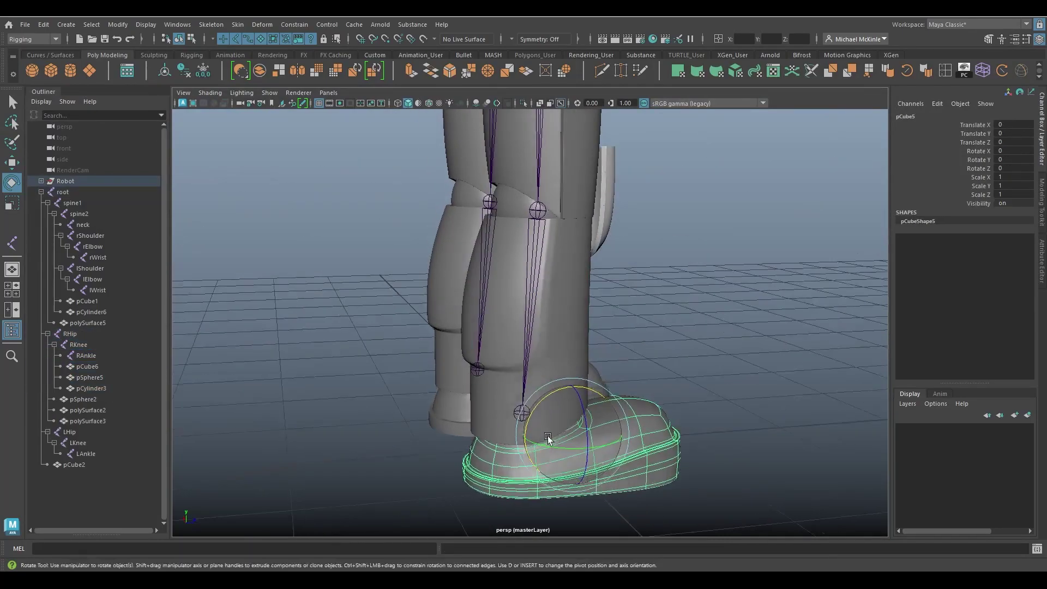
{"action": "left_click", "coordinate": [521, 413], "text": "shift"}
{"action": "key", "text": "p"}
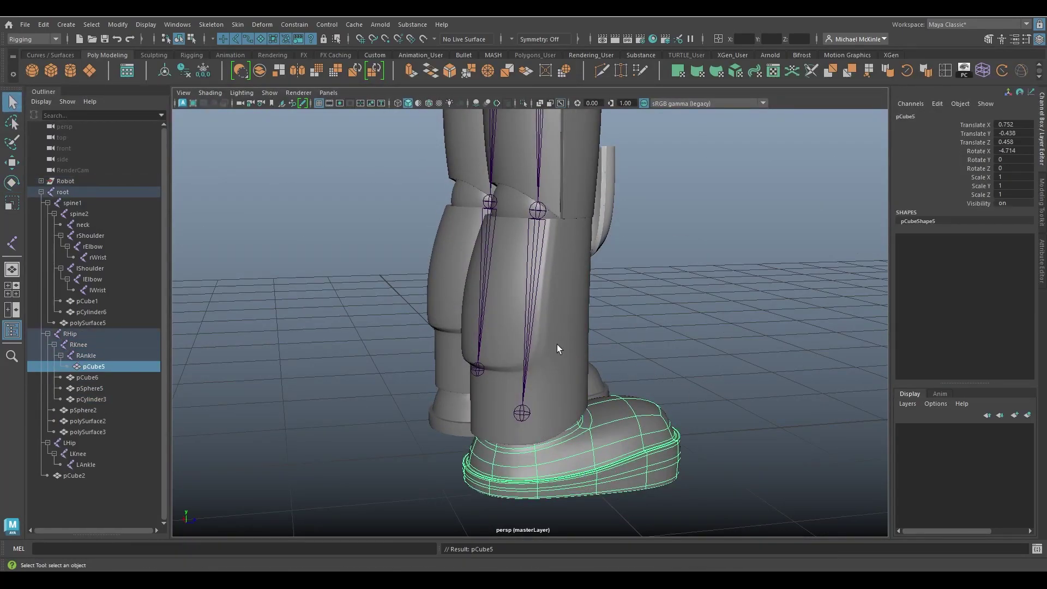
Step: Test the right leg by swinging the hip, bending the knee and tilting the foot, then undo
{"action": "left_click_drag", "start_coordinate": [648, 327], "coordinate": [526, 316], "text": "alt"}
{"action": "middle_click_drag", "start_coordinate": [528, 246], "coordinate": [542, 381], "text": "alt"}
{"action": "scroll", "coordinate": [544, 376], "scroll_direction": "down", "scroll_amount": 4}
{"action": "left_click", "coordinate": [570, 216]}
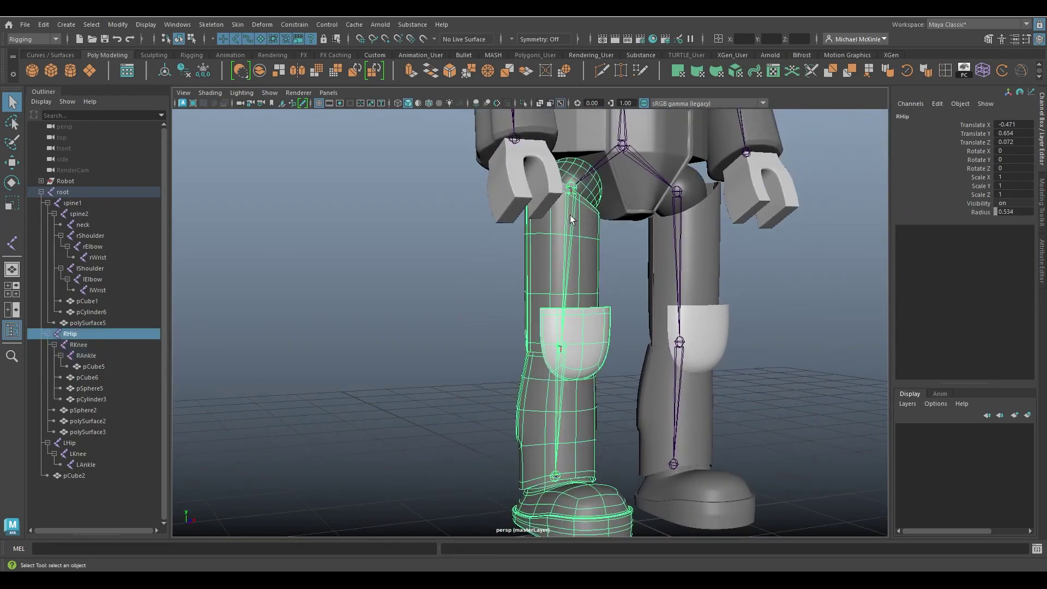
{"action": "left_click_drag", "start_coordinate": [582, 237], "coordinate": [614, 174]}
{"action": "left_click_drag", "start_coordinate": [614, 256], "coordinate": [714, 270], "text": "alt"}
{"action": "left_click_drag", "start_coordinate": [742, 214], "coordinate": [736, 267]}
{"action": "left_click", "coordinate": [682, 383]}
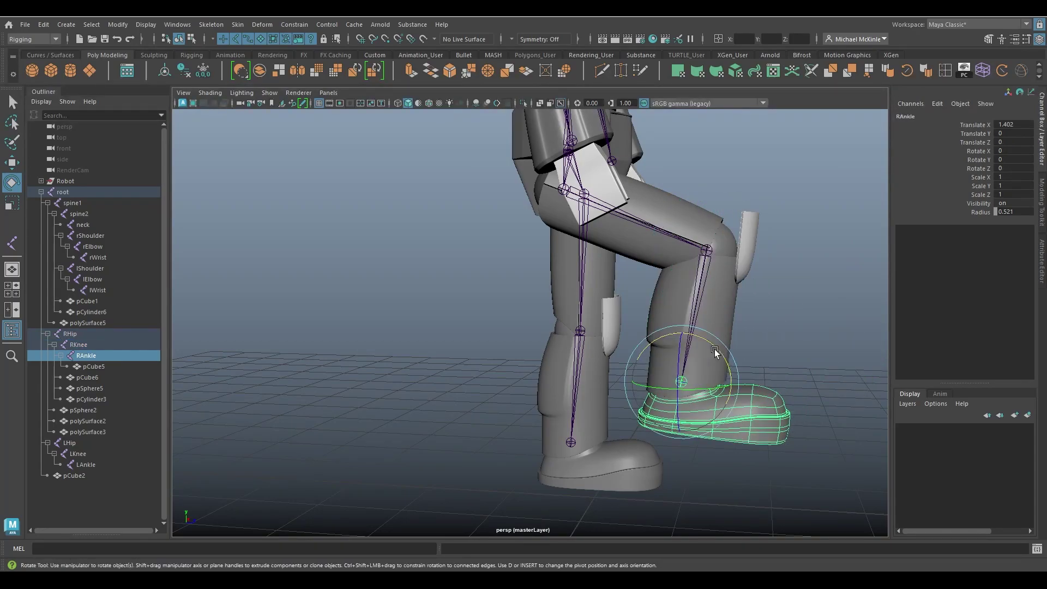
{"action": "left_click_drag", "start_coordinate": [712, 345], "coordinate": [577, 378]}
{"action": "key", "text": "ctrl+z"}
{"action": "key", "text": "ctrl+z"}
{"action": "key", "text": "ctrl+z"}
{"action": "key", "text": "ctrl+z"}
{"action": "key", "text": "ctrl+z"}
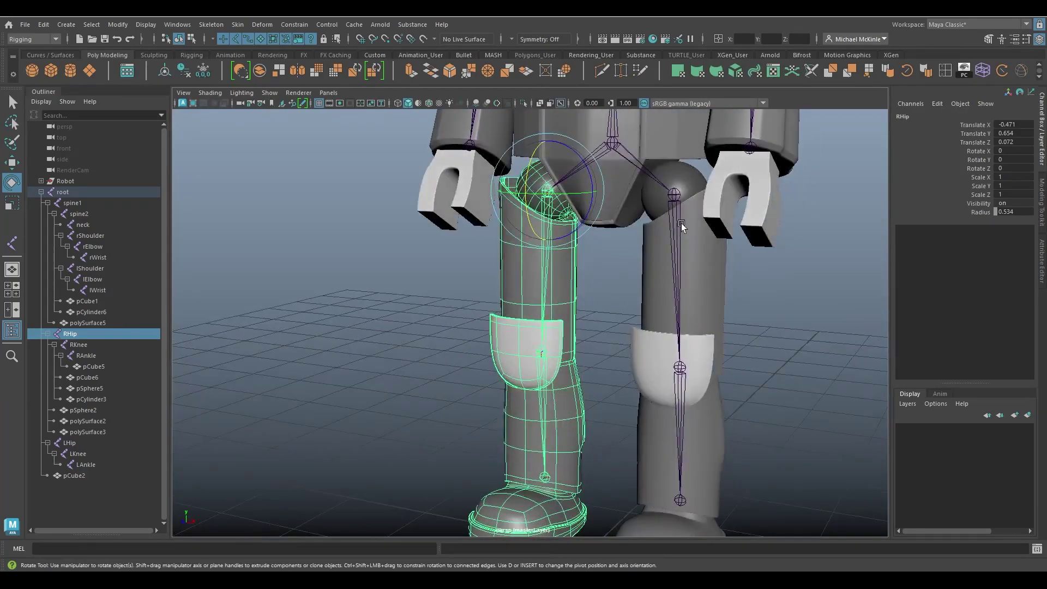
{"action": "left_click", "coordinate": [650, 200]}
{"action": "middle_click_drag", "start_coordinate": [662, 252], "coordinate": [615, 279], "text": "alt"}
Step: Parent the left hip sphere and rear thigh piece polySurface7 under LHip
{"action": "key", "text": "q"}
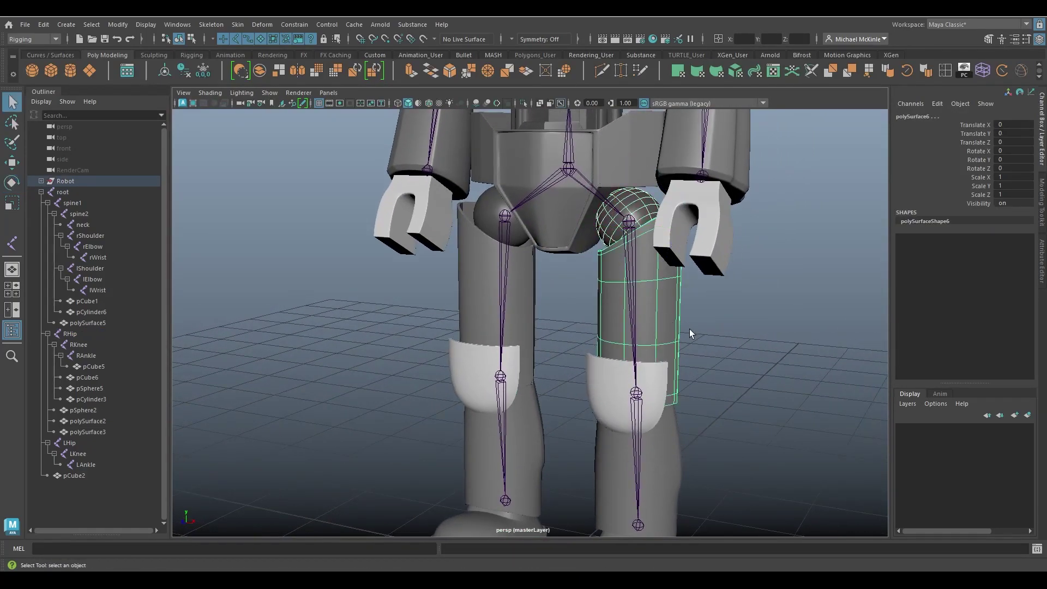
{"action": "left_click_drag", "start_coordinate": [690, 329], "coordinate": [690, 352], "text": "alt"}
{"action": "left_click", "coordinate": [546, 290], "text": "shift"}
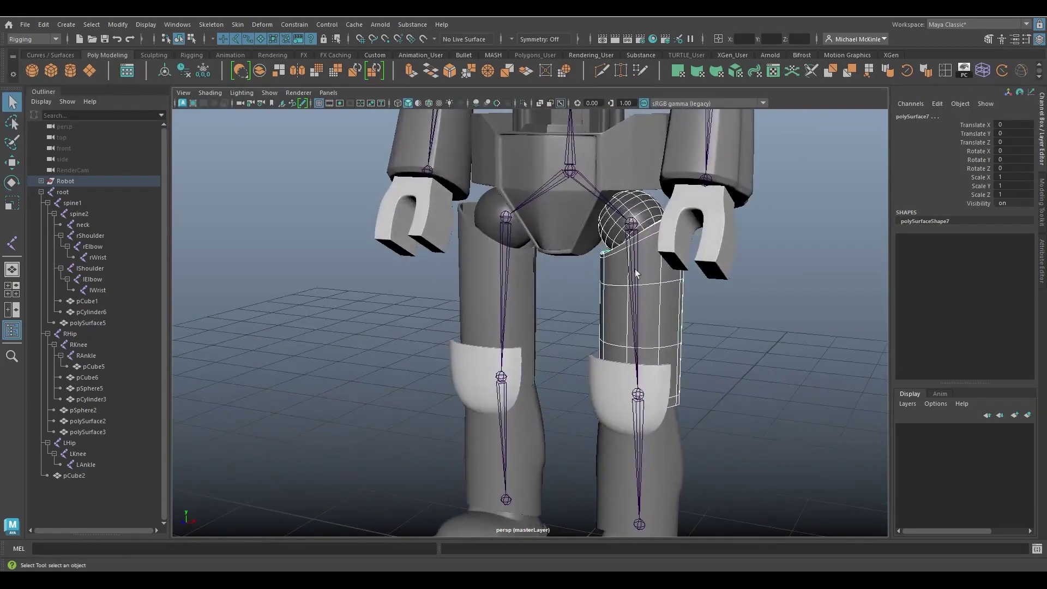
{"action": "left_click", "coordinate": [632, 225]}
{"action": "key", "text": "p"}
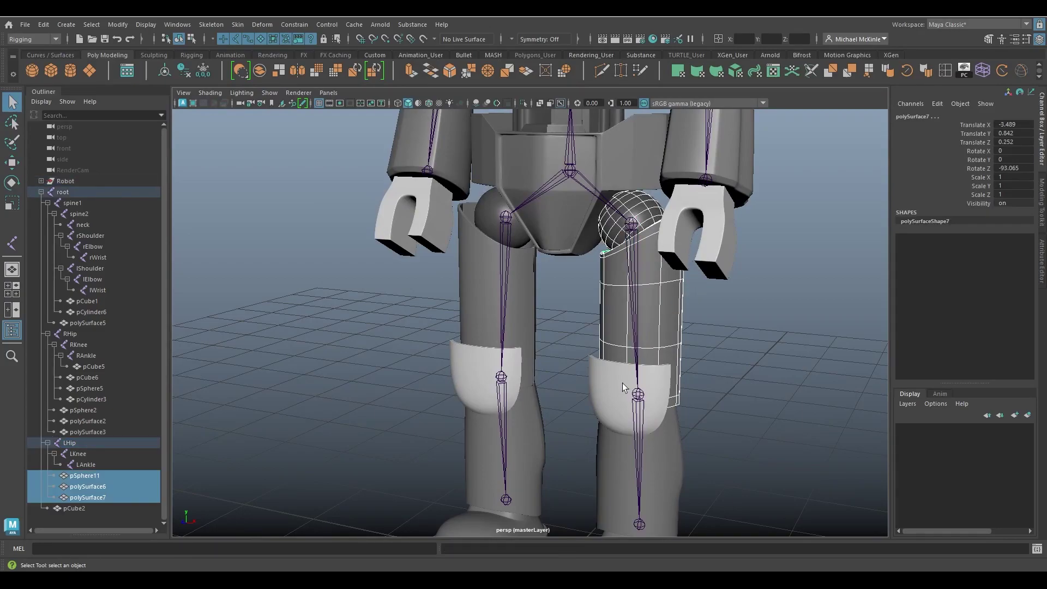
Step: Parent the knee pad pCube9 and lower leg pCylinder8 under LKnee
{"action": "left_click", "coordinate": [623, 382]}
{"action": "left_click_drag", "start_coordinate": [622, 383], "coordinate": [573, 297], "text": "alt"}
{"action": "left_click", "coordinate": [580, 318], "text": "shift"}
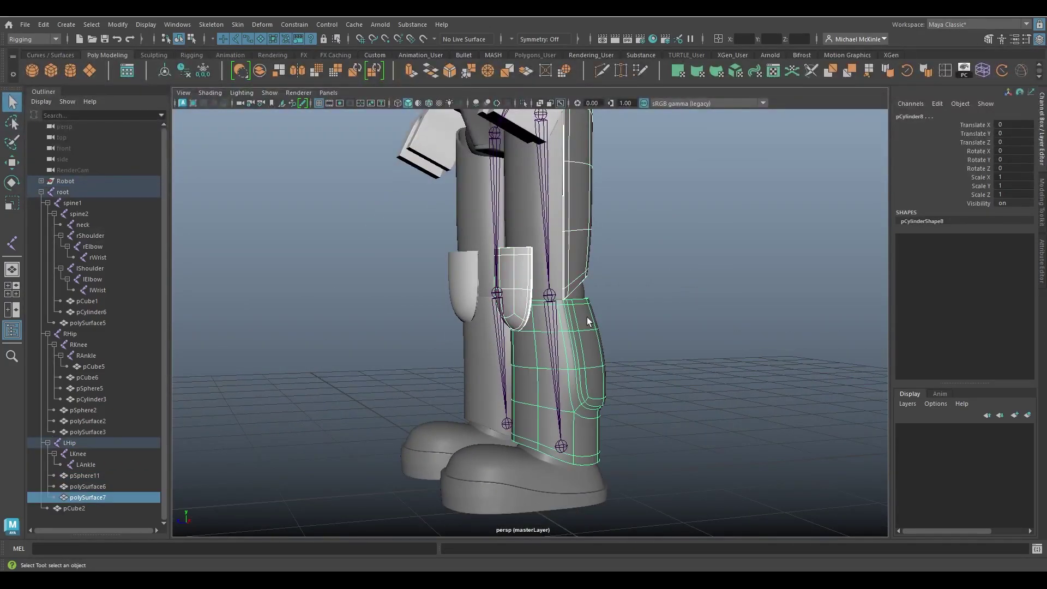
{"action": "left_click_drag", "start_coordinate": [581, 355], "coordinate": [604, 330], "text": "alt"}
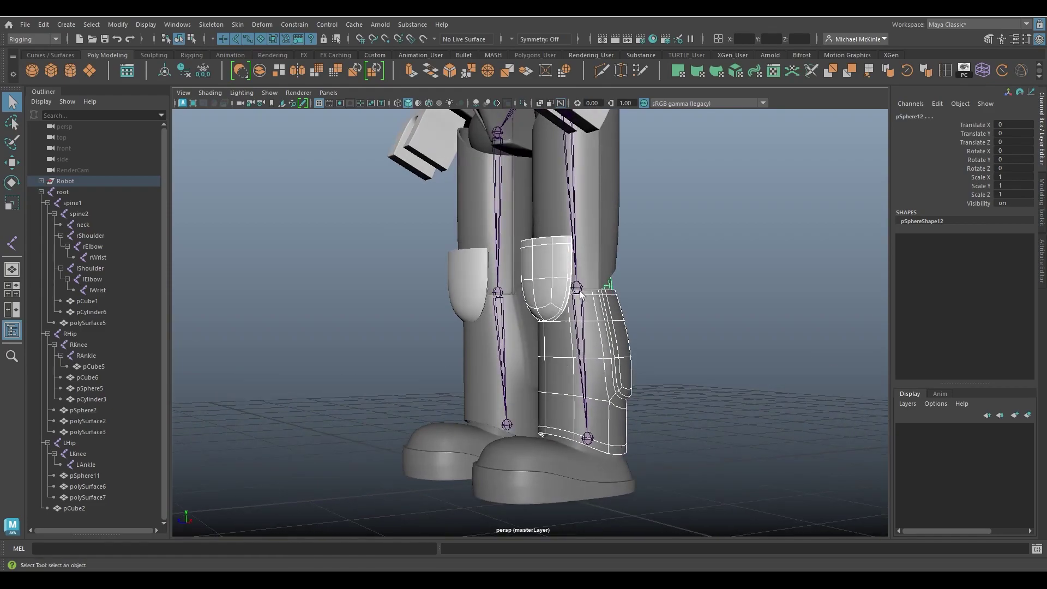
{"action": "left_click", "coordinate": [581, 292], "text": "shift"}
{"action": "key", "text": "p"}
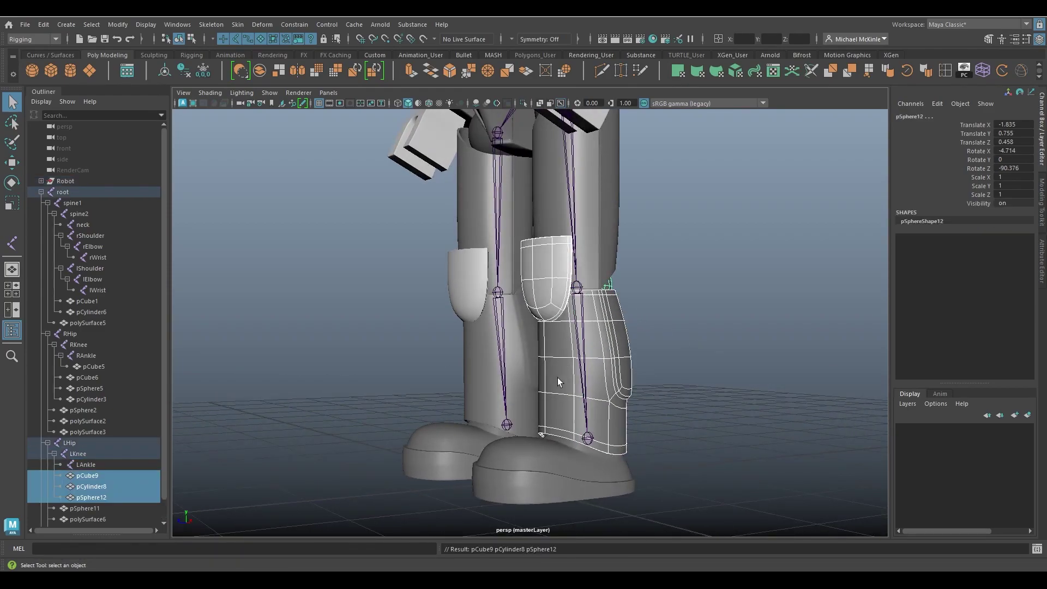
Step: Parent the left foot pCube10 under the LAnkle joint
{"action": "left_click_drag", "start_coordinate": [557, 377], "coordinate": [577, 336], "text": "alt"}
{"action": "left_click", "coordinate": [592, 381]}
{"action": "left_click", "coordinate": [592, 378], "text": "shift"}
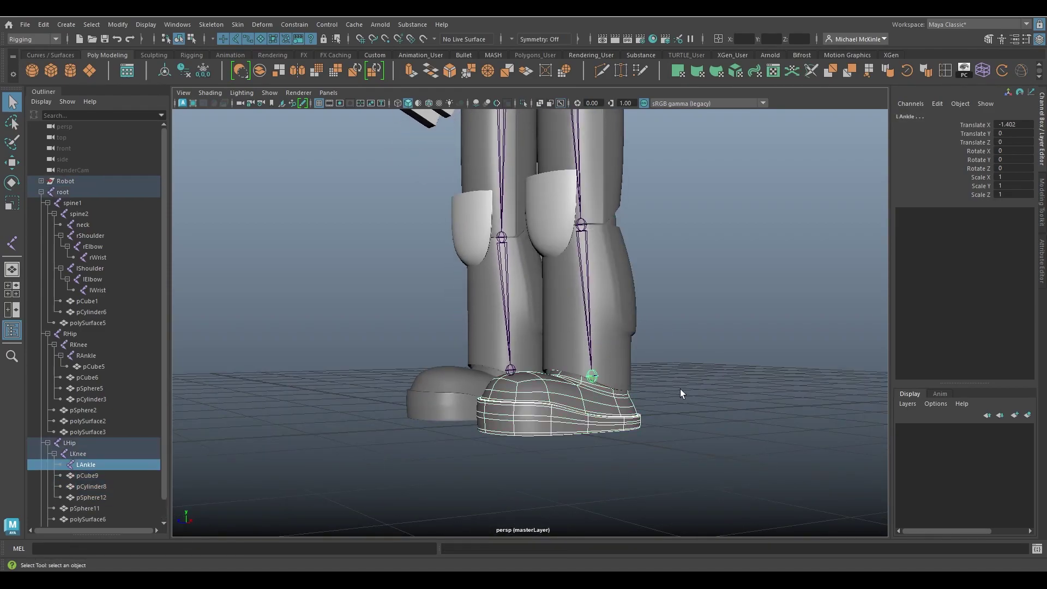
{"action": "key", "text": "p"}
{"action": "middle_click_drag", "start_coordinate": [575, 223], "coordinate": [561, 321], "text": "alt"}
{"action": "left_click_drag", "start_coordinate": [561, 322], "coordinate": [591, 327], "text": "alt"}
Step: Parent the shoulder piece pSphere4 and upper arm pSphere7 under rShoulder
{"action": "middle_click_drag", "start_coordinate": [507, 212], "coordinate": [538, 342], "text": "alt"}
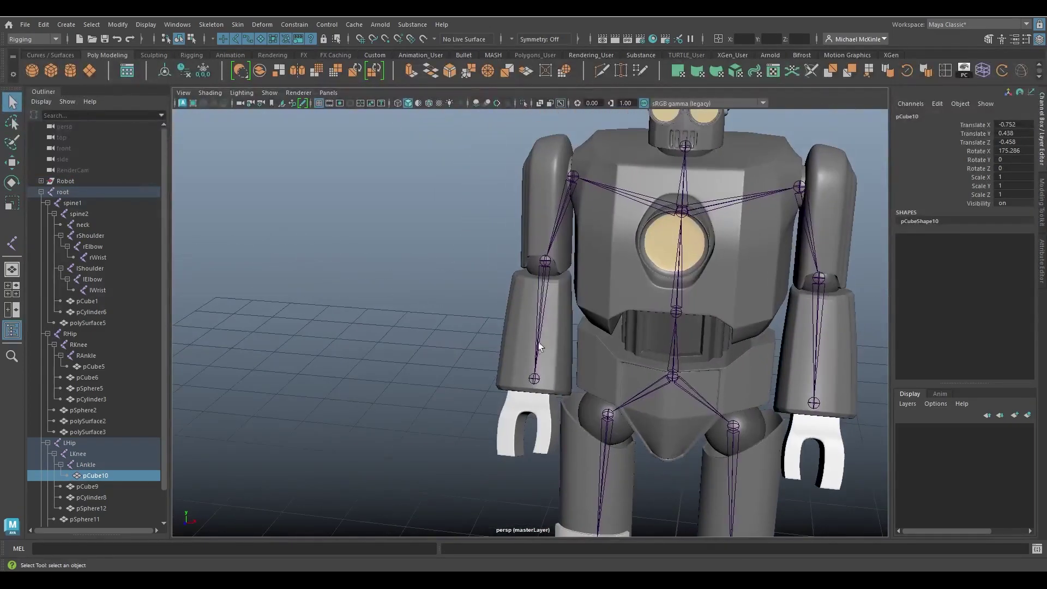
{"action": "right_click_drag", "start_coordinate": [538, 342], "coordinate": [453, 311], "text": "alt"}
{"action": "left_click_drag", "start_coordinate": [452, 311], "coordinate": [493, 297], "text": "alt"}
{"action": "right_click_drag", "start_coordinate": [493, 297], "coordinate": [606, 297], "text": "alt"}
{"action": "left_click_drag", "start_coordinate": [605, 297], "coordinate": [573, 174], "text": "alt"}
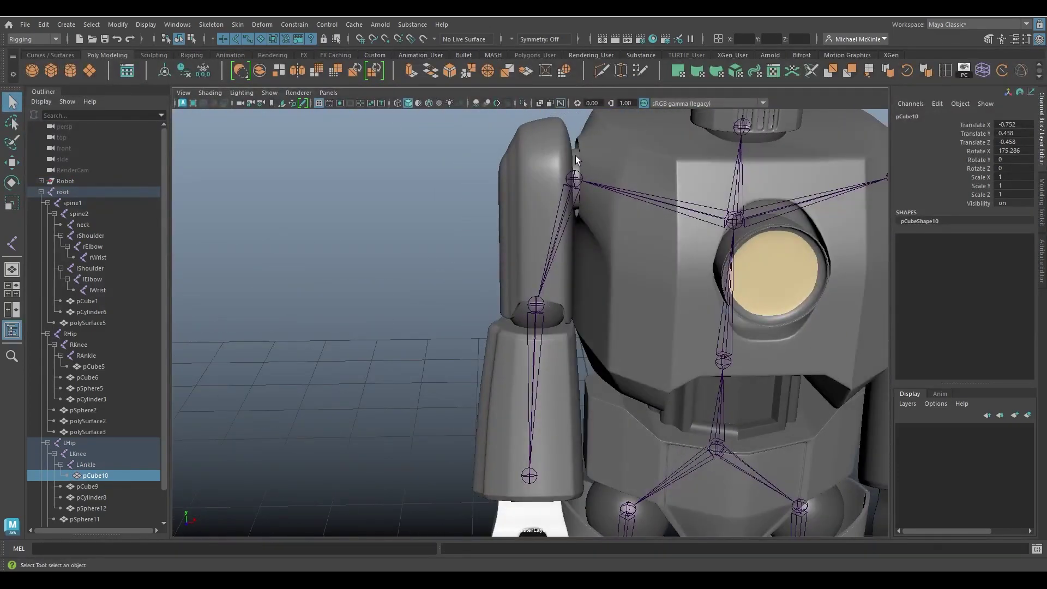
{"action": "left_click", "coordinate": [574, 156]}
{"action": "left_click", "coordinate": [535, 180], "text": "shift"}
{"action": "left_click_drag", "start_coordinate": [486, 263], "coordinate": [523, 229], "text": "alt"}
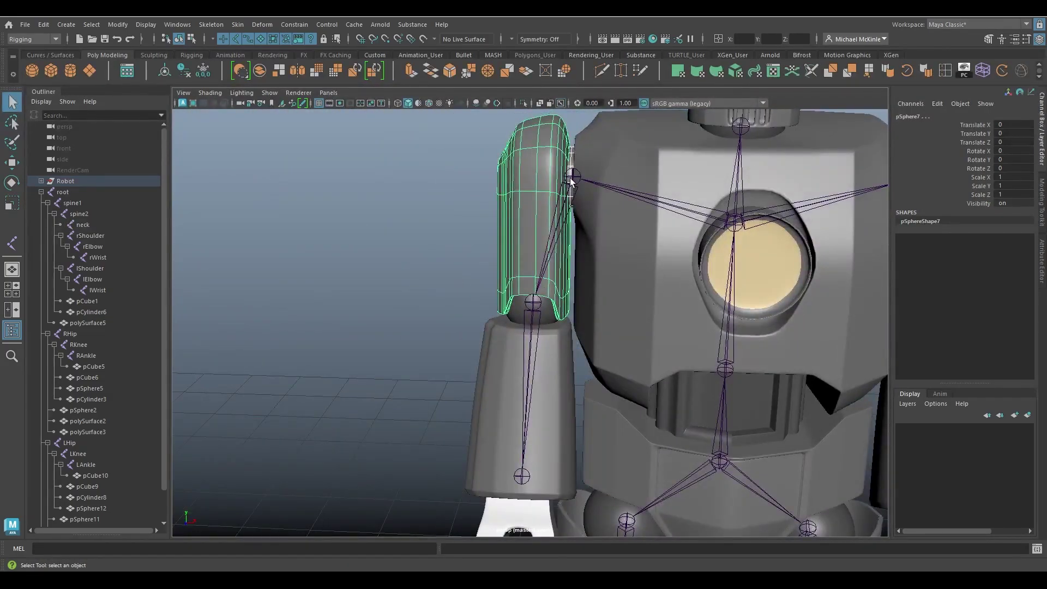
{"action": "left_click", "coordinate": [570, 177]}
{"action": "key", "text": "p"}
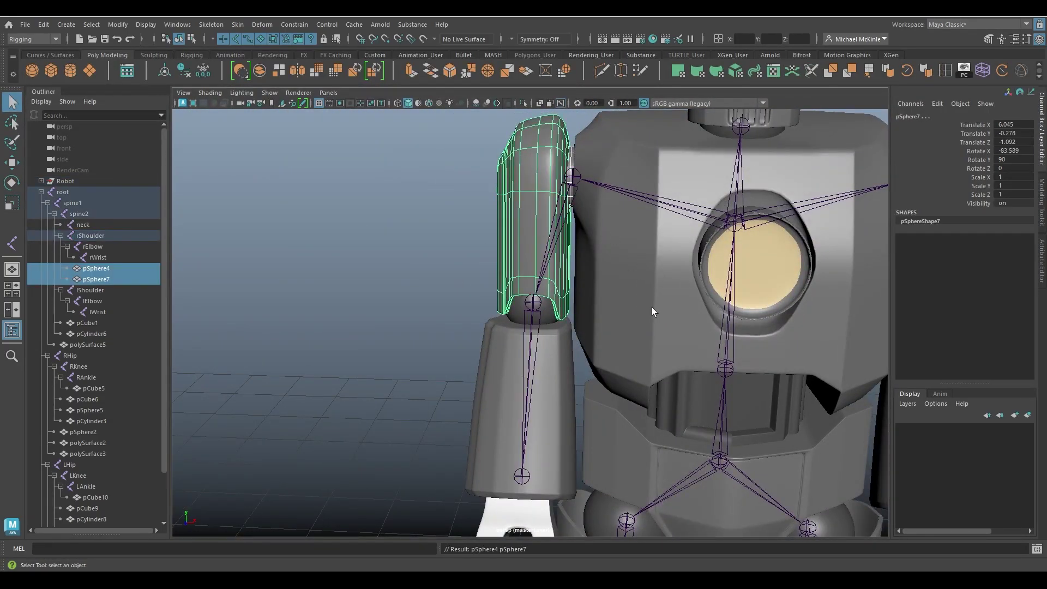
Step: Parent the elbow sphere pSphere3 under the rElbow joint
{"action": "left_click", "coordinate": [551, 318]}
{"action": "left_click_drag", "start_coordinate": [554, 372], "coordinate": [510, 338], "text": "alt"}
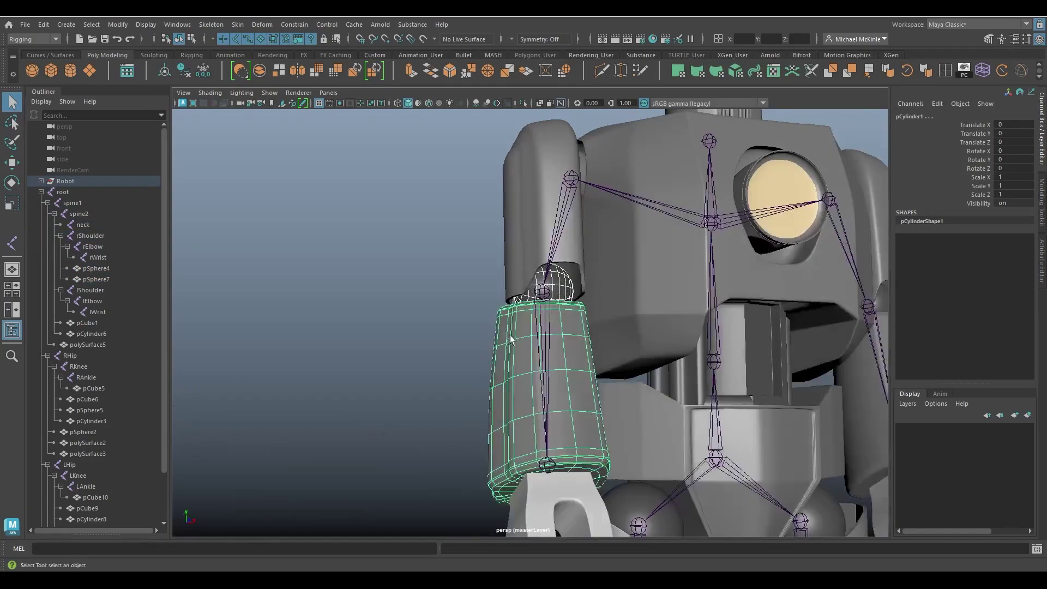
{"action": "left_click", "coordinate": [542, 293]}
{"action": "key", "text": "p"}
Step: Parent the claw pCube8 under the rWrist joint
{"action": "middle_click_drag", "start_coordinate": [525, 337], "coordinate": [558, 312], "text": "alt"}
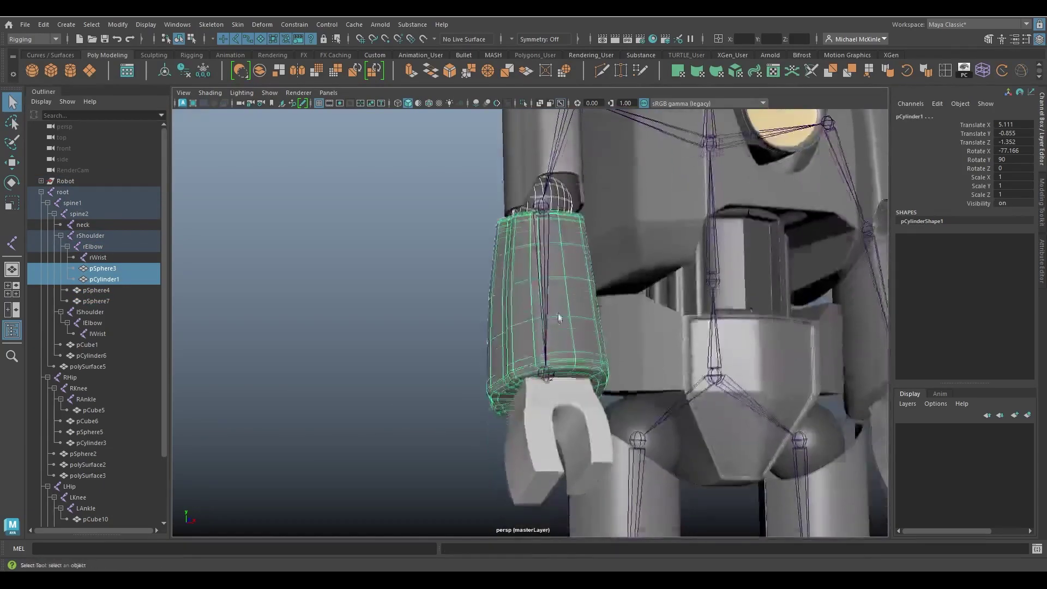
{"action": "left_click", "coordinate": [553, 377]}
{"action": "left_click", "coordinate": [548, 374], "text": "shift"}
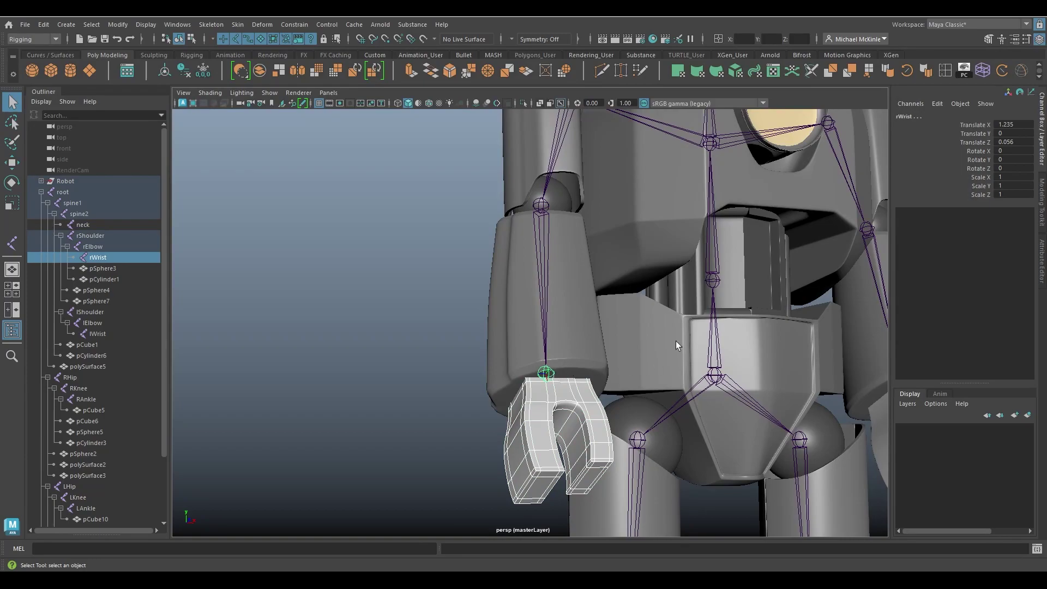
{"action": "key", "text": "p"}
Step: Parent the left shoulder piece and upper arm pSphere1 under lShoulder
{"action": "middle_click_drag", "start_coordinate": [790, 259], "coordinate": [715, 283], "text": "alt"}
{"action": "left_click_drag", "start_coordinate": [714, 283], "coordinate": [648, 296], "text": "alt"}
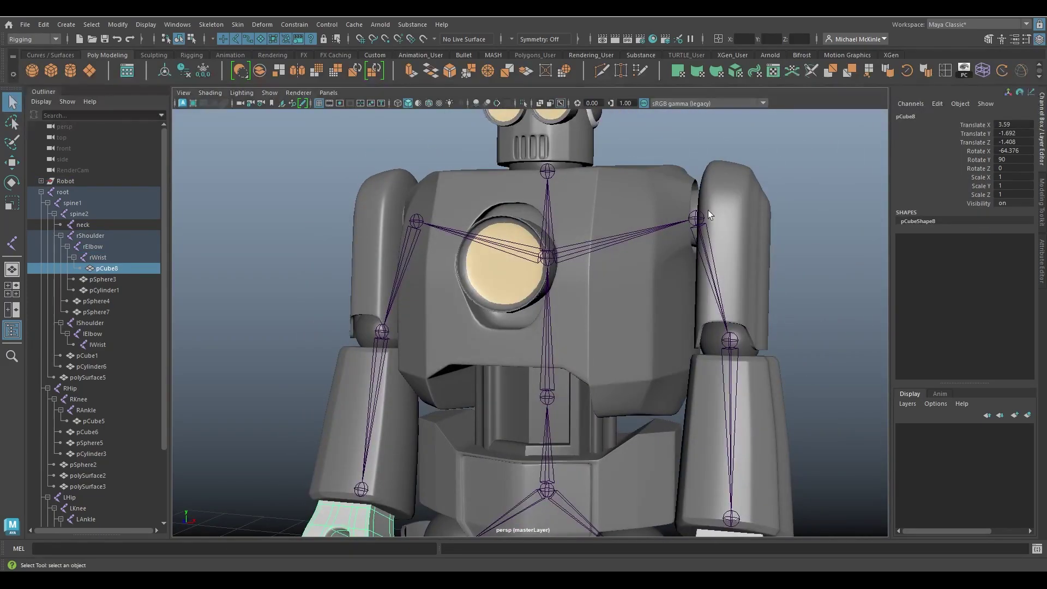
{"action": "left_click", "coordinate": [694, 196]}
{"action": "left_click", "coordinate": [732, 205], "text": "shift"}
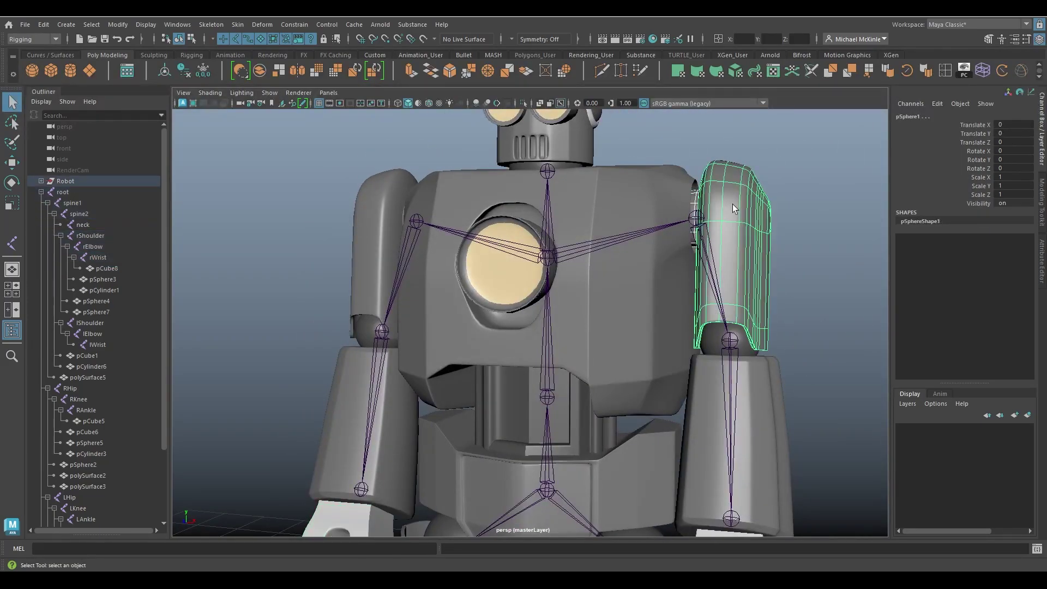
{"action": "left_click", "coordinate": [701, 225], "text": "shift"}
{"action": "key", "text": "p"}
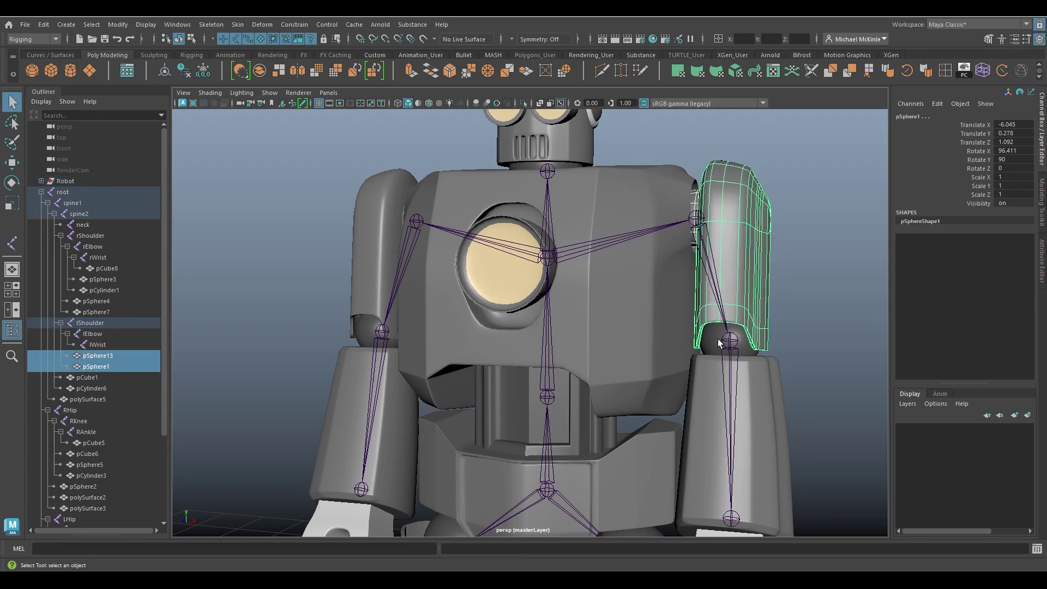
Step: Parent the left forearm mesh under the lElbow joint
{"action": "left_click", "coordinate": [710, 369]}
{"action": "middle_click_drag", "start_coordinate": [747, 357], "coordinate": [716, 281], "text": "alt"}
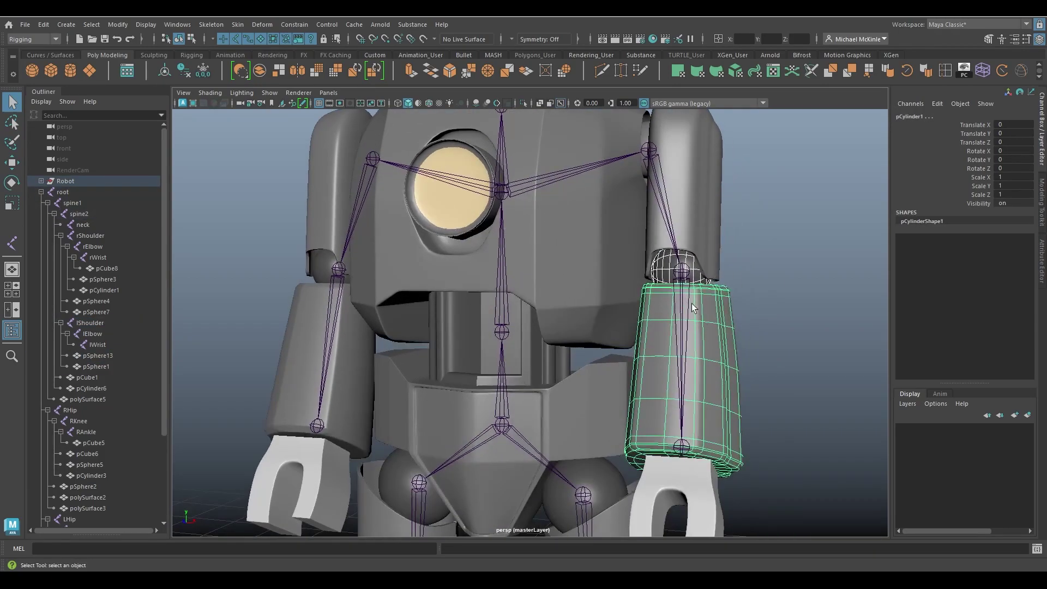
{"action": "left_click", "coordinate": [681, 271], "text": "shift"}
{"action": "key", "text": "p"}
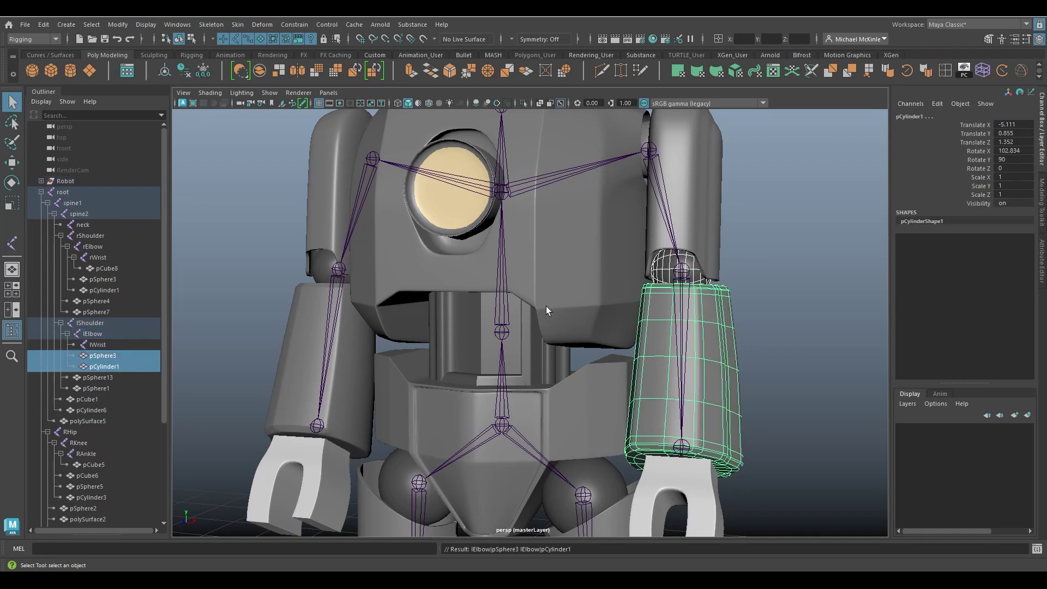
Step: Parent the left hand mesh under the lWrist joint
{"action": "middle_click_drag", "start_coordinate": [610, 394], "coordinate": [583, 299], "text": "alt"}
{"action": "left_click", "coordinate": [643, 362]}
{"action": "left_click", "coordinate": [648, 340], "text": "shift"}
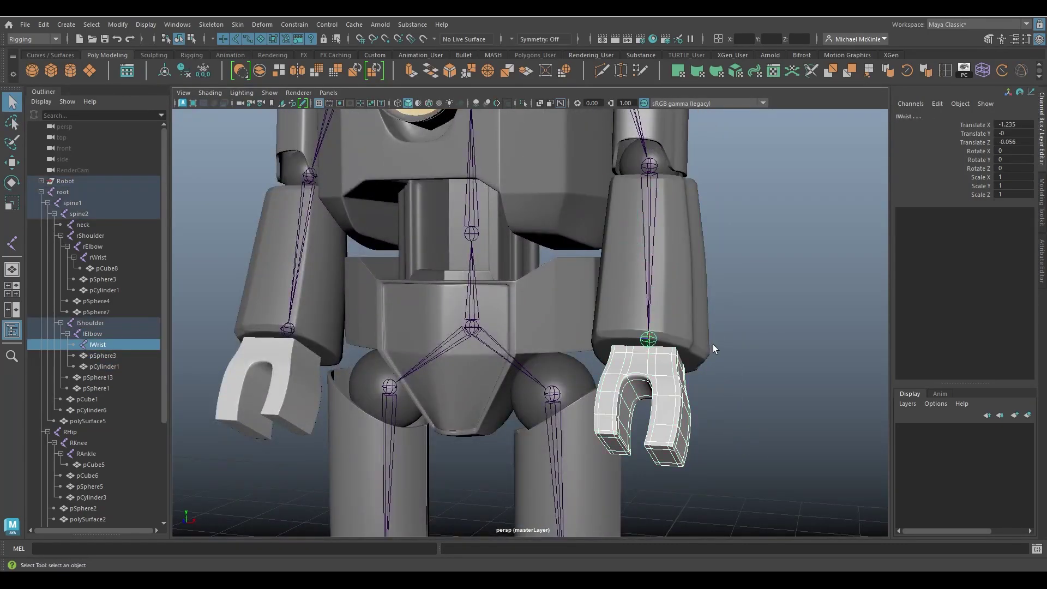
{"action": "key", "text": "p"}
Step: Zoom in on the head and select the head mesh and goggles
{"action": "middle_click_drag", "start_coordinate": [493, 196], "coordinate": [546, 489], "text": "alt"}
{"action": "right_click_drag", "start_coordinate": [546, 489], "coordinate": [731, 425], "text": "alt"}
{"action": "left_click_drag", "start_coordinate": [731, 425], "coordinate": [556, 338], "text": "alt"}
{"action": "left_click", "coordinate": [557, 342]}
{"action": "left_click", "coordinate": [368, 248]}
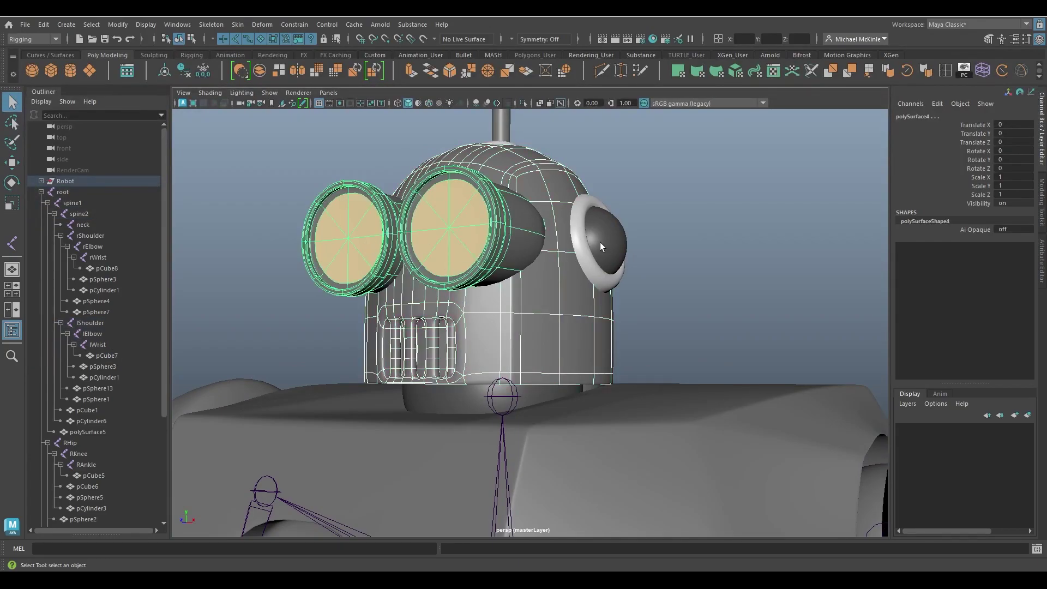
Step: Parent the eye ring, antenna base, antenna sphere and neck ring under the neck joint
{"action": "left_click", "coordinate": [579, 236]}
{"action": "left_click_drag", "start_coordinate": [580, 237], "coordinate": [499, 349], "text": "alt"}
{"action": "left_click", "coordinate": [486, 301], "text": "shift"}
{"action": "left_click", "coordinate": [416, 158], "text": "shift"}
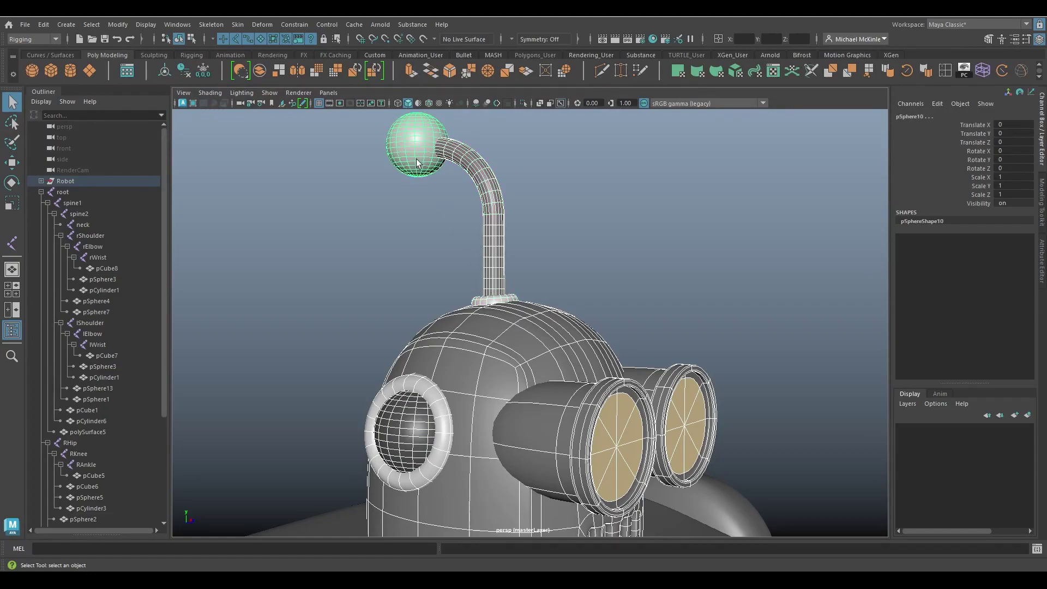
{"action": "middle_click_drag", "start_coordinate": [529, 436], "coordinate": [542, 289], "text": "alt"}
{"action": "left_click_drag", "start_coordinate": [575, 372], "coordinate": [565, 393], "text": "alt"}
{"action": "left_click", "coordinate": [535, 420]}
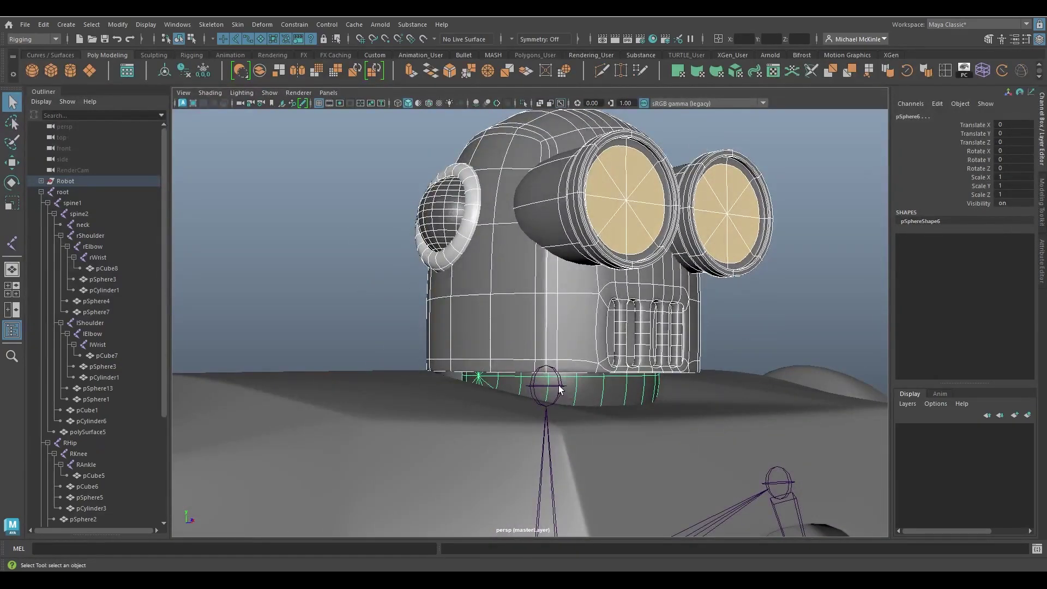
{"action": "left_click", "coordinate": [559, 386], "text": "shift"}
{"action": "key", "text": "p"}
Step: Test the hierarchy by moving the root joint, then undo the move
{"action": "right_click_drag", "start_coordinate": [654, 431], "coordinate": [353, 387], "text": "alt"}
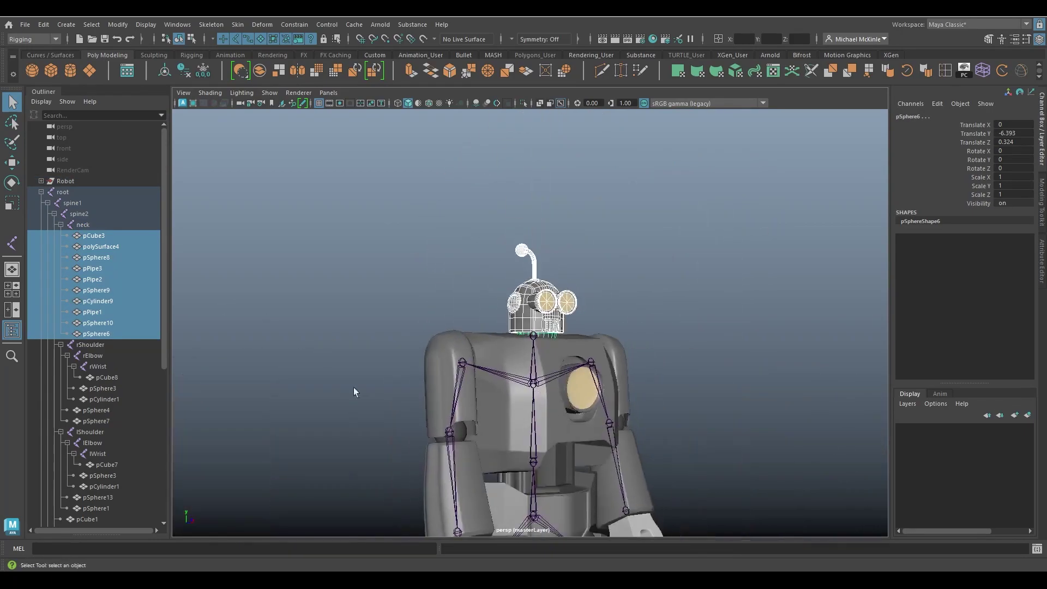
{"action": "left_click_drag", "start_coordinate": [353, 391], "coordinate": [510, 360], "text": "alt"}
{"action": "left_click", "coordinate": [510, 421]}
{"action": "left_click_drag", "start_coordinate": [524, 425], "coordinate": [493, 456], "text": "alt"}
{"action": "left_click_drag", "start_coordinate": [565, 366], "coordinate": [255, 360]}
{"action": "key", "text": "ctrl+z"}
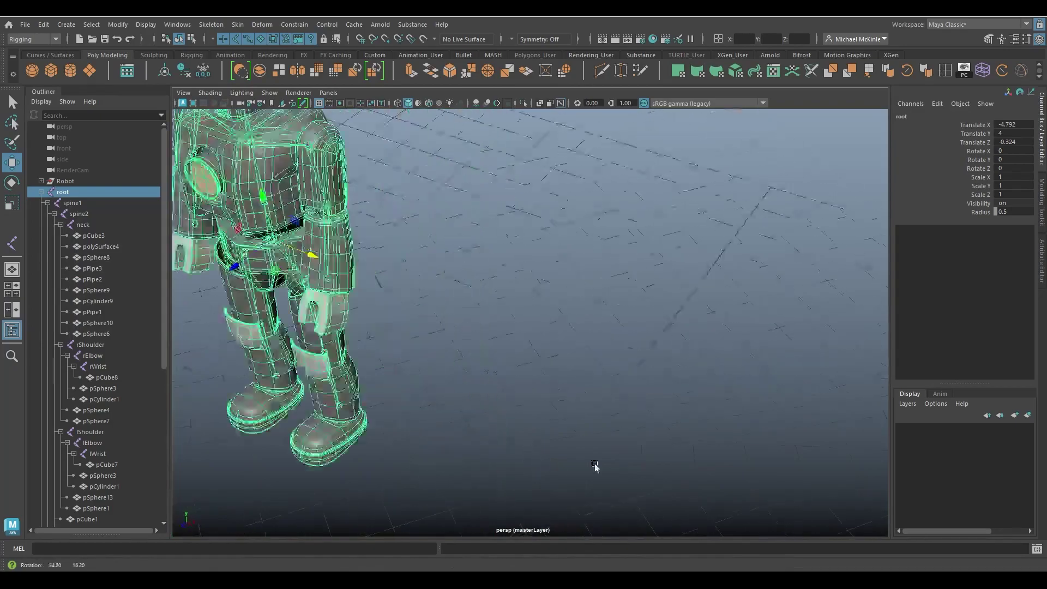
{"action": "left_click_drag", "start_coordinate": [589, 446], "coordinate": [636, 433], "text": "alt"}
{"action": "right_click_drag", "start_coordinate": [636, 433], "coordinate": [462, 309], "text": "alt"}
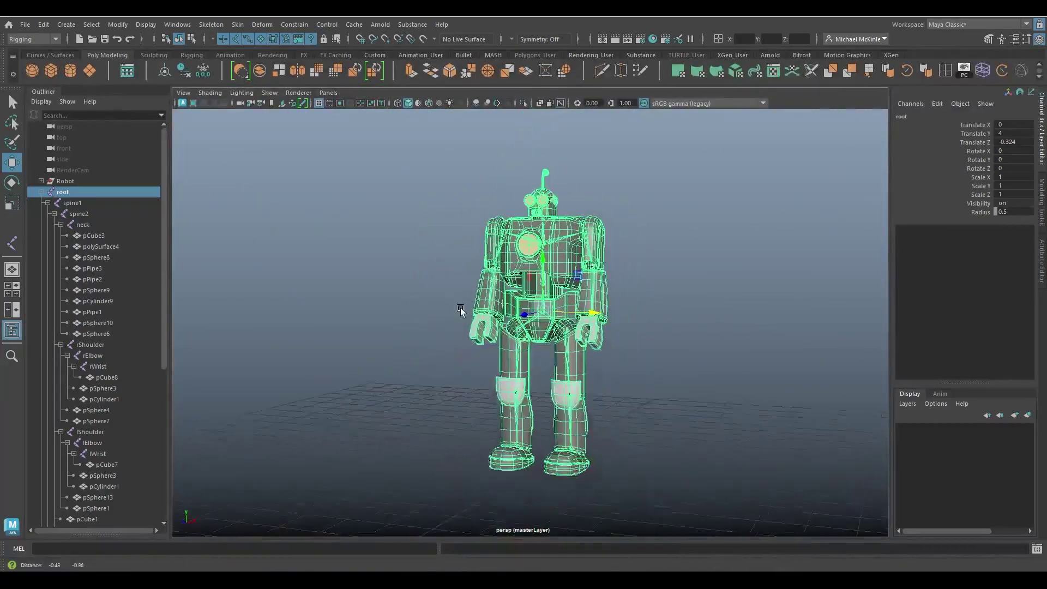
{"action": "left_click_drag", "start_coordinate": [461, 309], "coordinate": [558, 360], "text": "alt"}
{"action": "left_click", "coordinate": [638, 337]}
{"action": "right_click_drag", "start_coordinate": [557, 360], "coordinate": [606, 335], "text": "alt"}
{"action": "left_click_drag", "start_coordinate": [606, 335], "coordinate": [565, 295], "text": "alt"}
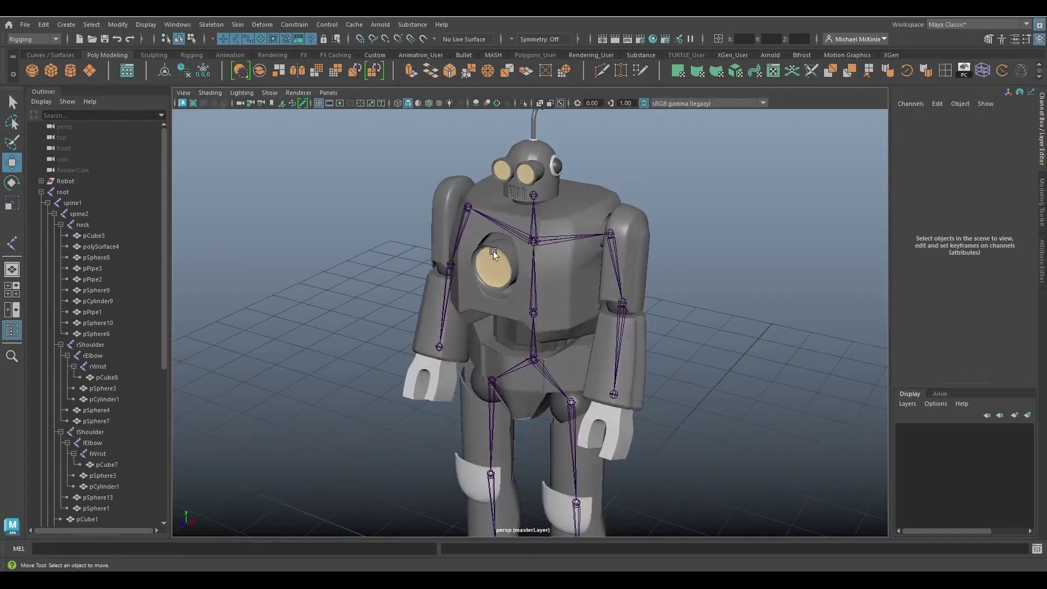
{"action": "left_click_drag", "start_coordinate": [512, 273], "coordinate": [544, 275], "text": "alt"}
{"action": "left_click", "coordinate": [537, 314]}
{"action": "key", "text": "e"}
Step: Twist the upper body right at spine1 and spine2, undoing a trial neck tilt
{"action": "left_click_drag", "start_coordinate": [575, 316], "coordinate": [579, 333]}
{"action": "left_click", "coordinate": [538, 241]}
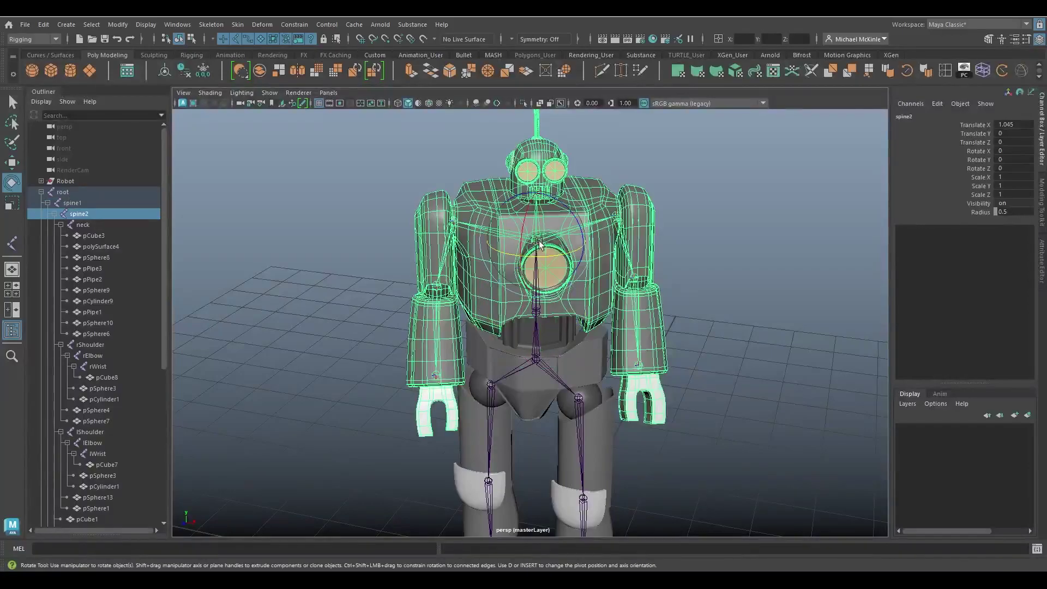
{"action": "left_click_drag", "start_coordinate": [568, 253], "coordinate": [590, 249]}
{"action": "left_click", "coordinate": [537, 194]}
{"action": "left_click_drag", "start_coordinate": [551, 200], "coordinate": [562, 177]}
{"action": "key", "text": "ctrl+z"}
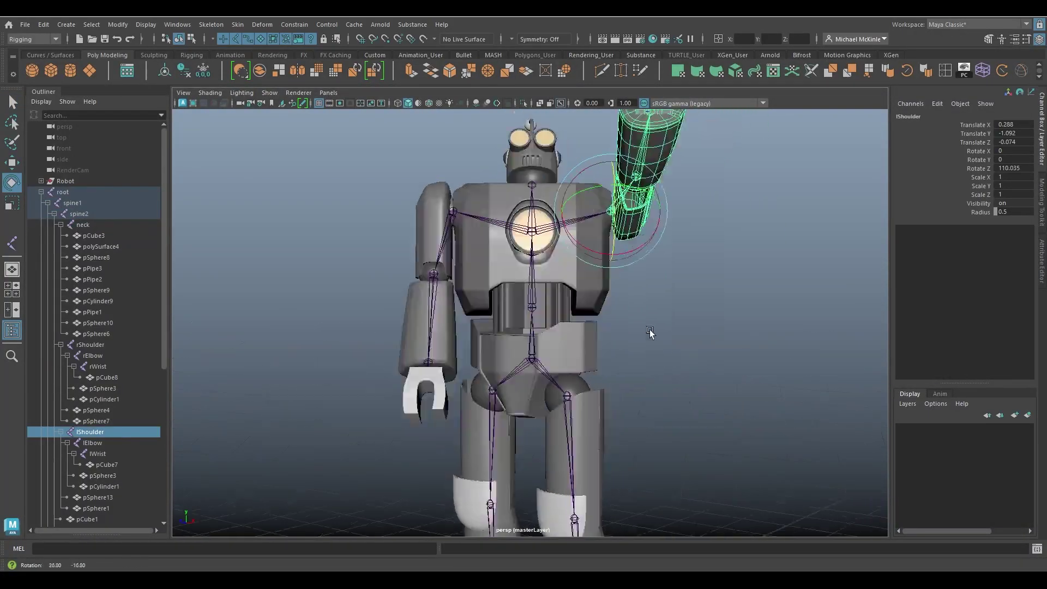
Step: Raise the left arm at the shoulder and rotate the right arm down
{"action": "left_click_drag", "start_coordinate": [650, 332], "coordinate": [600, 328], "text": "alt"}
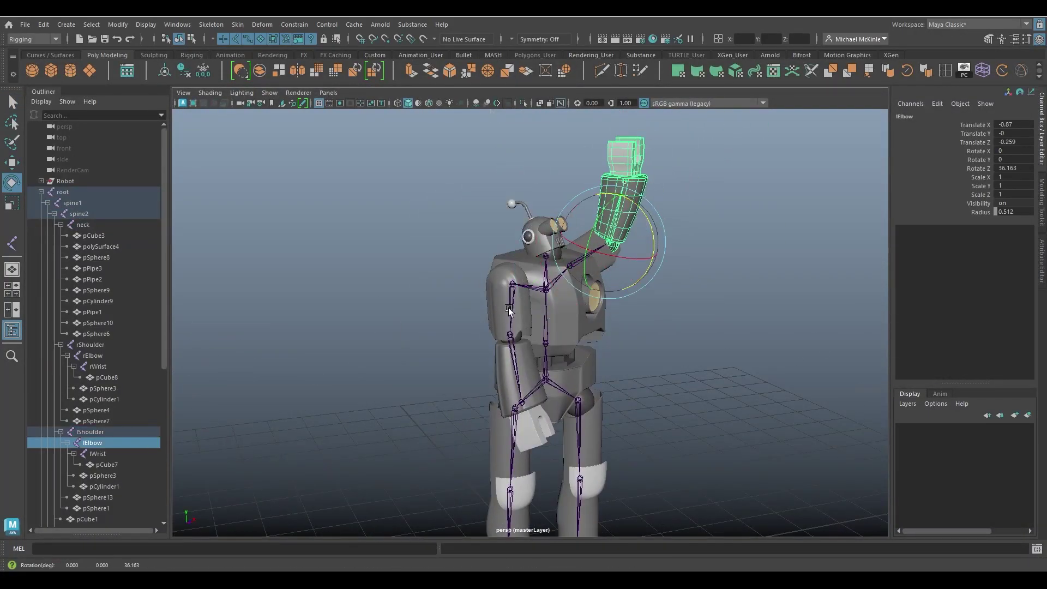
{"action": "left_click", "coordinate": [513, 286]}
{"action": "left_click_drag", "start_coordinate": [523, 305], "coordinate": [458, 371]}
{"action": "left_click", "coordinate": [467, 304]}
{"action": "left_click", "coordinate": [468, 361]}
Step: Tilt the whole robot at the root joint and bend the upper spine sideways
{"action": "left_click_drag", "start_coordinate": [589, 349], "coordinate": [605, 344], "text": "alt"}
{"action": "left_click", "coordinate": [543, 380]}
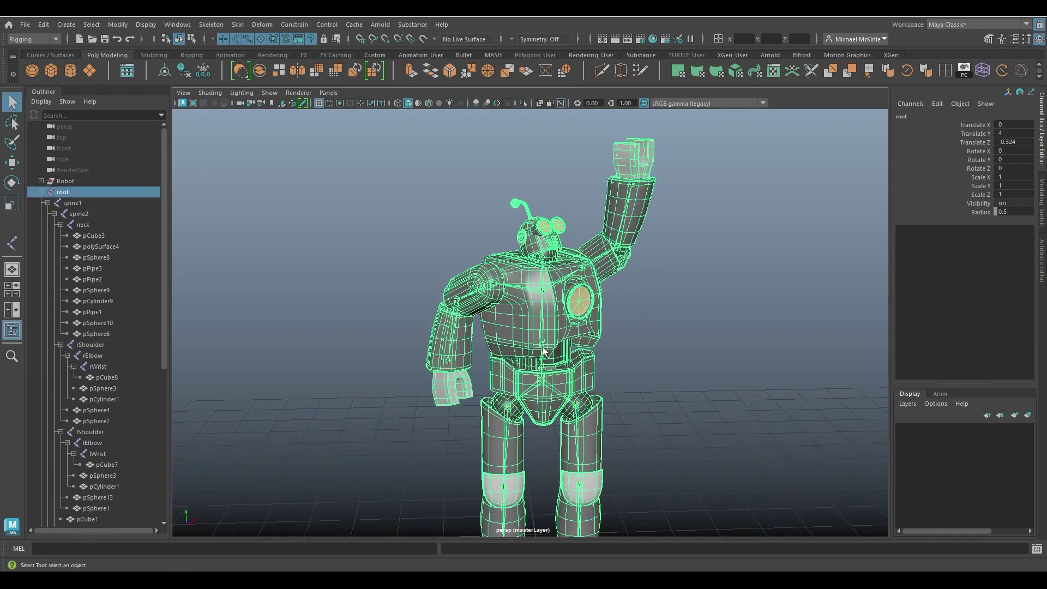
{"action": "key", "text": "e"}
{"action": "left_click_drag", "start_coordinate": [568, 394], "coordinate": [633, 338]}
{"action": "left_click", "coordinate": [573, 349]}
{"action": "left_click", "coordinate": [524, 303]}
{"action": "left_click_drag", "start_coordinate": [561, 271], "coordinate": [533, 245]}
{"action": "left_click", "coordinate": [541, 262]}
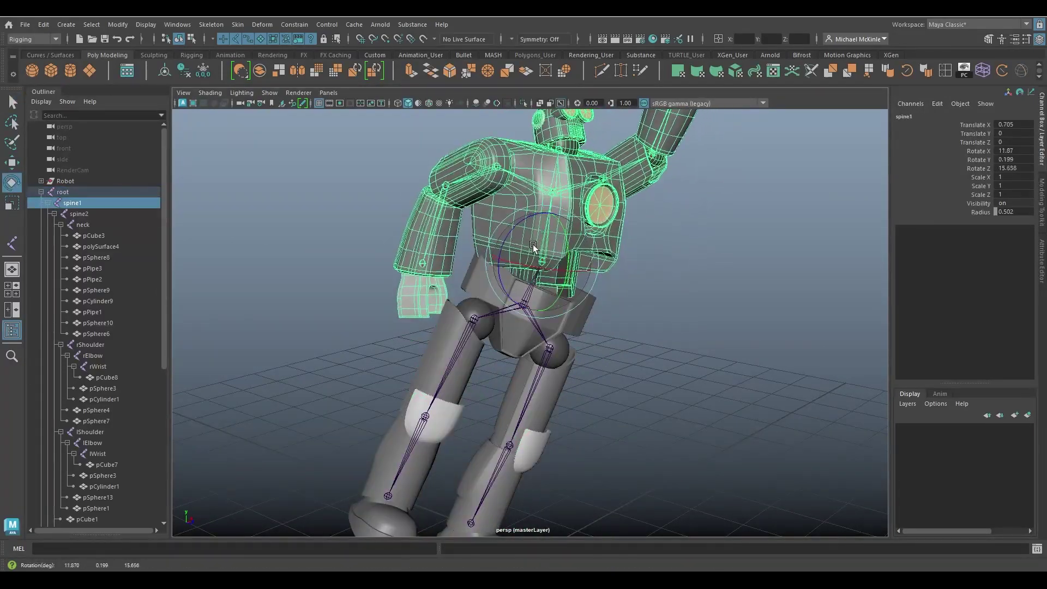
{"action": "left_click", "coordinate": [552, 192]}
{"action": "left_click_drag", "start_coordinate": [537, 191], "coordinate": [518, 182]}
Step: Swing the left leg at the hip and bend the left knee
{"action": "left_click", "coordinate": [549, 348]}
{"action": "mouse_move", "coordinate": [578, 327]}
{"action": "left_mouse_down", "text": "alt"}
{"action": "mouse_move", "coordinate": [549, 350]}
{"action": "mouse_move", "coordinate": [510, 333]}
{"action": "mouse_move", "coordinate": [578, 321]}
{"action": "left_mouse_up", "text": "alt"}
{"action": "left_click", "coordinate": [584, 453]}
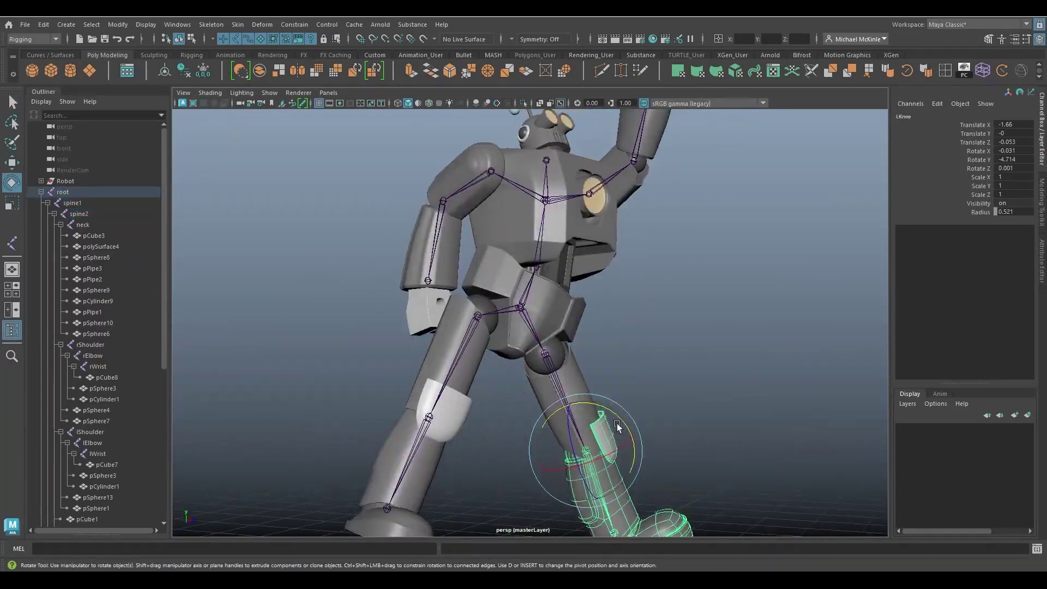
{"action": "left_click_drag", "start_coordinate": [616, 428], "coordinate": [628, 464]}
{"action": "left_click_drag", "start_coordinate": [616, 415], "coordinate": [589, 382], "text": "alt"}
{"action": "left_click", "coordinate": [541, 315]}
{"action": "left_click_drag", "start_coordinate": [587, 322], "coordinate": [583, 292]}
{"action": "left_click", "coordinate": [628, 385]}
{"action": "mouse_move", "coordinate": [656, 360]}
{"action": "left_mouse_down"}
{"action": "mouse_move", "coordinate": [664, 376]}
{"action": "mouse_move", "coordinate": [658, 366]}
{"action": "left_mouse_up"}
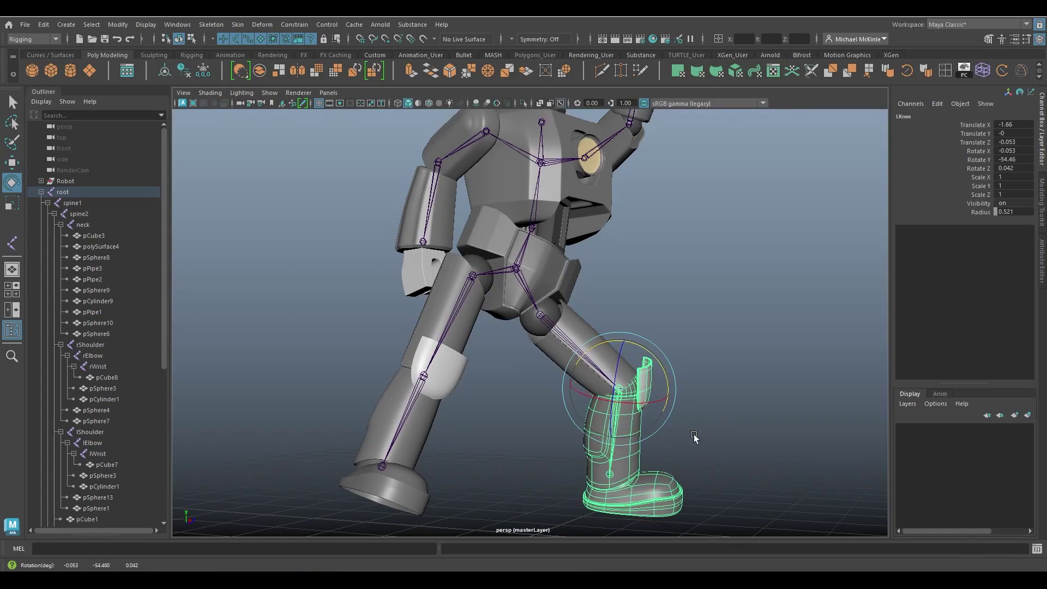
{"action": "left_click_drag", "start_coordinate": [695, 438], "coordinate": [586, 426], "text": "alt"}
{"action": "left_click", "coordinate": [551, 314]}
Step: Swing the right leg at the hip, bend the right knee and rotate the foot at the ankle
{"action": "left_click_drag", "start_coordinate": [620, 376], "coordinate": [692, 382], "text": "alt"}
{"action": "left_click", "coordinate": [495, 280]}
{"action": "left_click_drag", "start_coordinate": [537, 316], "coordinate": [546, 295]}
{"action": "left_click_drag", "start_coordinate": [578, 333], "coordinate": [600, 346], "text": "alt"}
{"action": "left_click", "coordinate": [495, 377]}
{"action": "left_click_drag", "start_coordinate": [537, 397], "coordinate": [512, 450]}
{"action": "left_click", "coordinate": [546, 414]}
{"action": "left_click", "coordinate": [477, 420]}
{"action": "left_click_drag", "start_coordinate": [589, 377], "coordinate": [556, 360], "text": "alt"}
{"action": "left_click", "coordinate": [673, 313]}
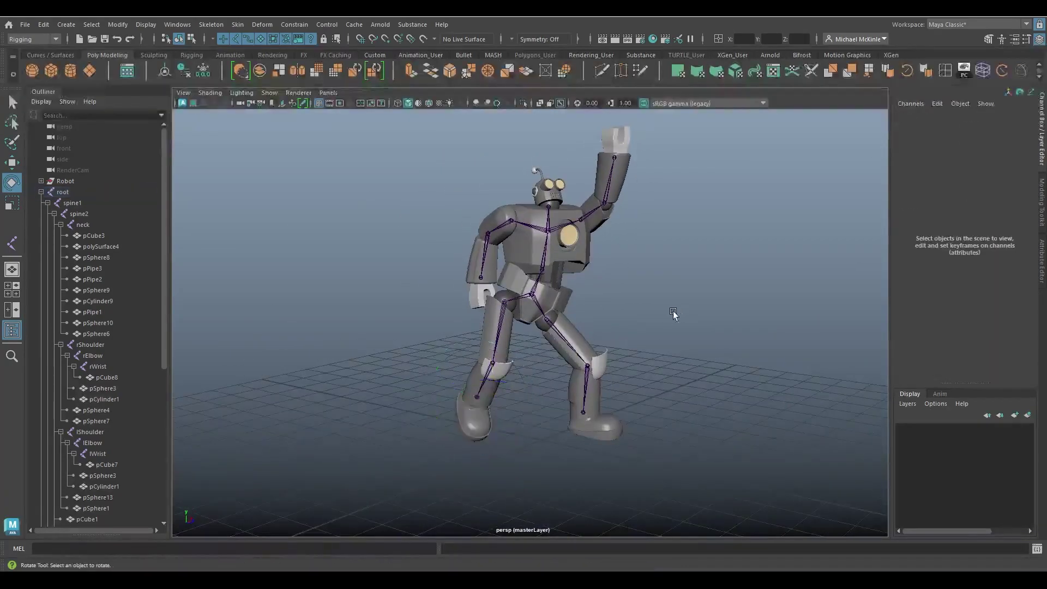
Step: Orbit and zoom around the posed robot to inspect the stride and waving pose
{"action": "left_click_drag", "start_coordinate": [714, 332], "coordinate": [611, 322], "text": "alt"}
{"action": "left_click", "coordinate": [580, 322]}
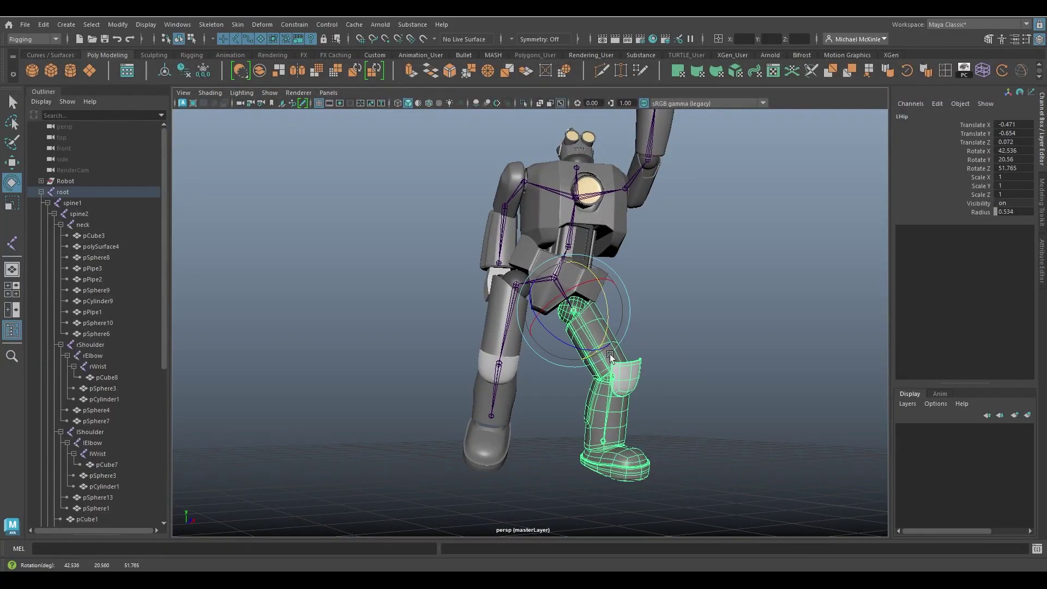
{"action": "left_click", "coordinate": [619, 416]}
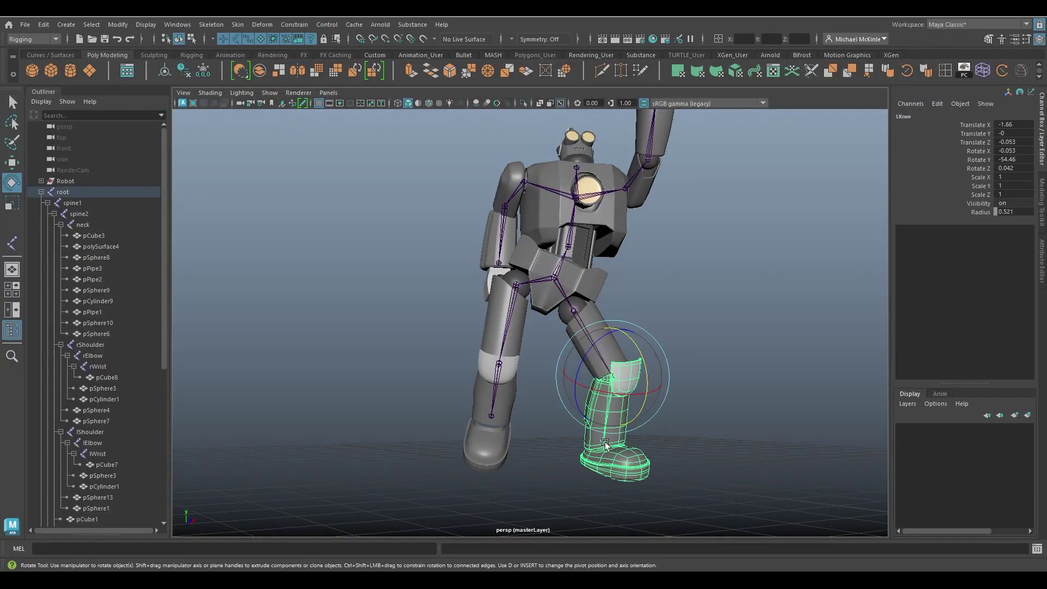
{"action": "left_click", "coordinate": [673, 393]}
{"action": "mouse_move", "coordinate": [673, 392]}
{"action": "left_mouse_down", "text": "alt"}
{"action": "mouse_move", "coordinate": [638, 409]}
{"action": "mouse_move", "coordinate": [663, 406]}
{"action": "left_mouse_up", "text": "alt"}
{"action": "right_click_drag", "start_coordinate": [663, 407], "coordinate": [611, 355], "text": "alt"}
{"action": "left_click_drag", "start_coordinate": [610, 355], "coordinate": [685, 406], "text": "alt"}
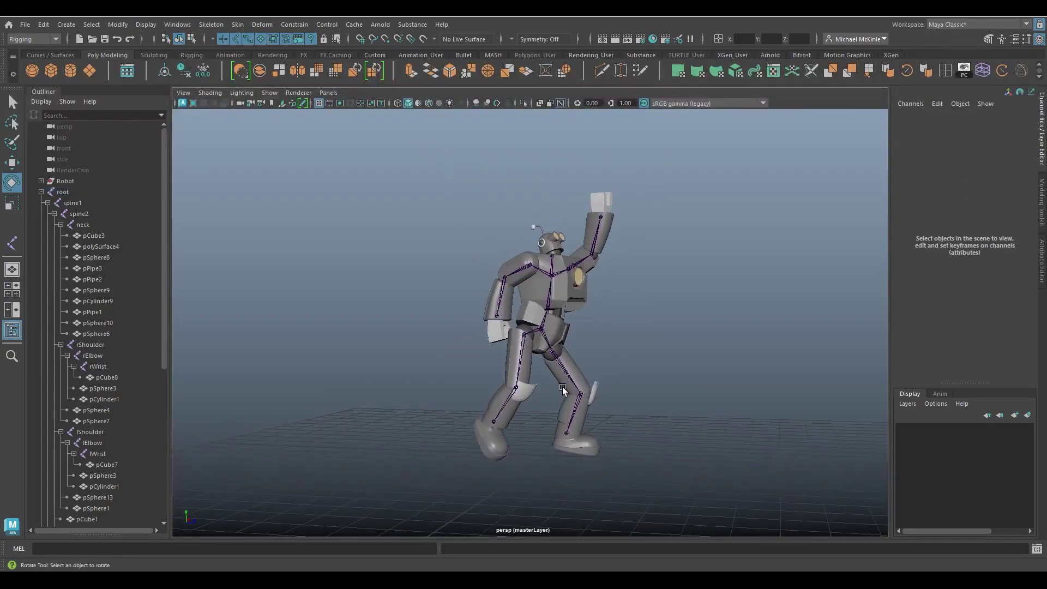
{"action": "right_click_drag", "start_coordinate": [563, 391], "coordinate": [679, 428], "text": "alt"}
{"action": "left_click_drag", "start_coordinate": [679, 428], "coordinate": [630, 400], "text": "alt"}
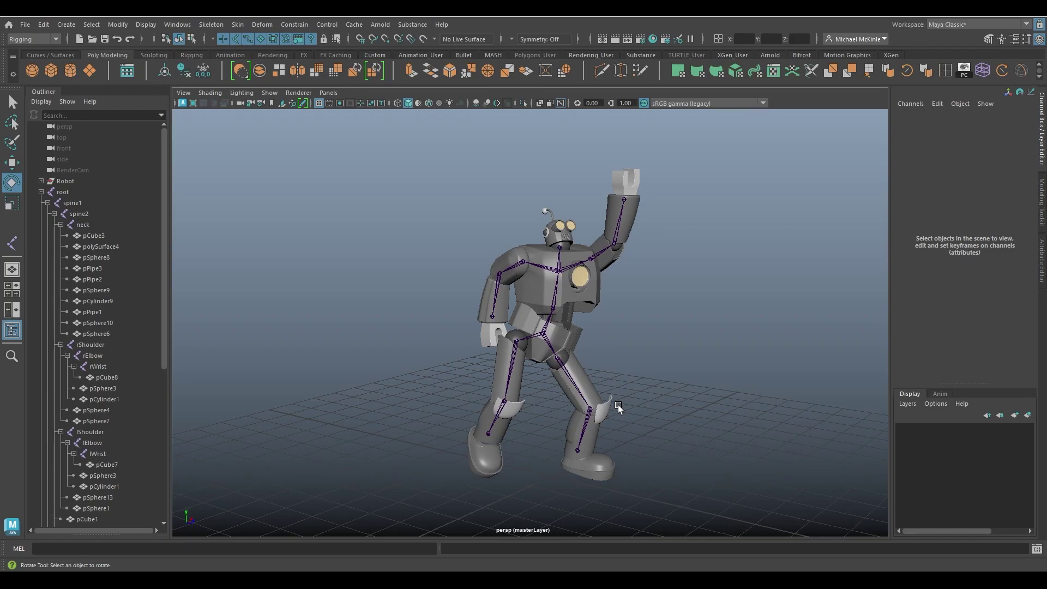
{"action": "left_click_drag", "start_coordinate": [697, 393], "coordinate": [582, 220], "text": "alt"}
{"action": "left_click", "coordinate": [606, 295]}
{"action": "key", "text": "q"}
{"action": "left_click", "coordinate": [609, 281]}
{"action": "left_click", "coordinate": [594, 157]}
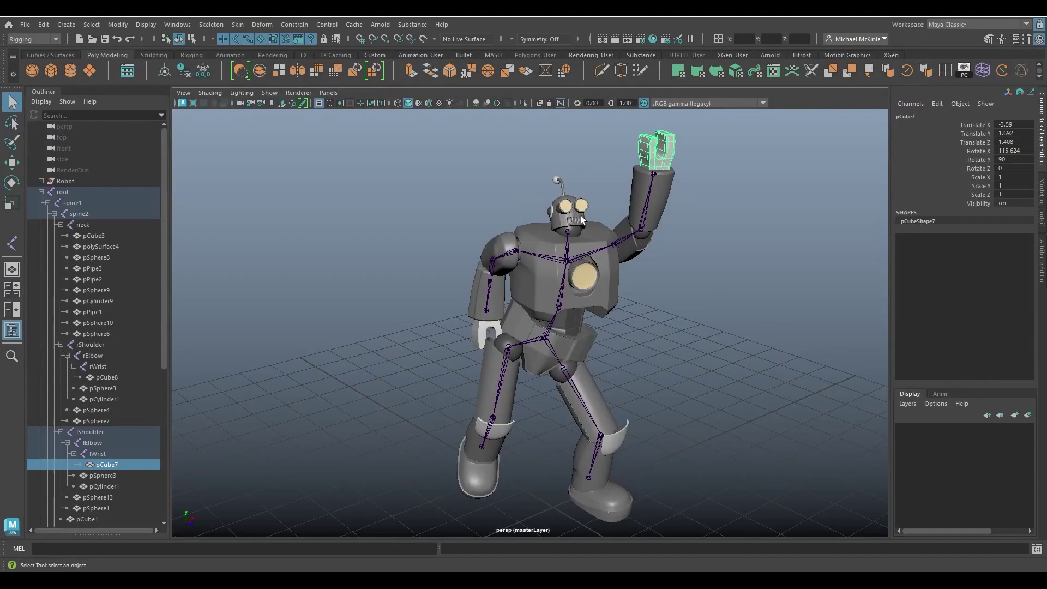
{"action": "left_click", "coordinate": [499, 241]}
{"action": "left_click", "coordinate": [476, 290]}
{"action": "left_click_drag", "start_coordinate": [521, 326], "coordinate": [522, 349], "text": "alt"}
{"action": "left_click", "coordinate": [524, 354]}
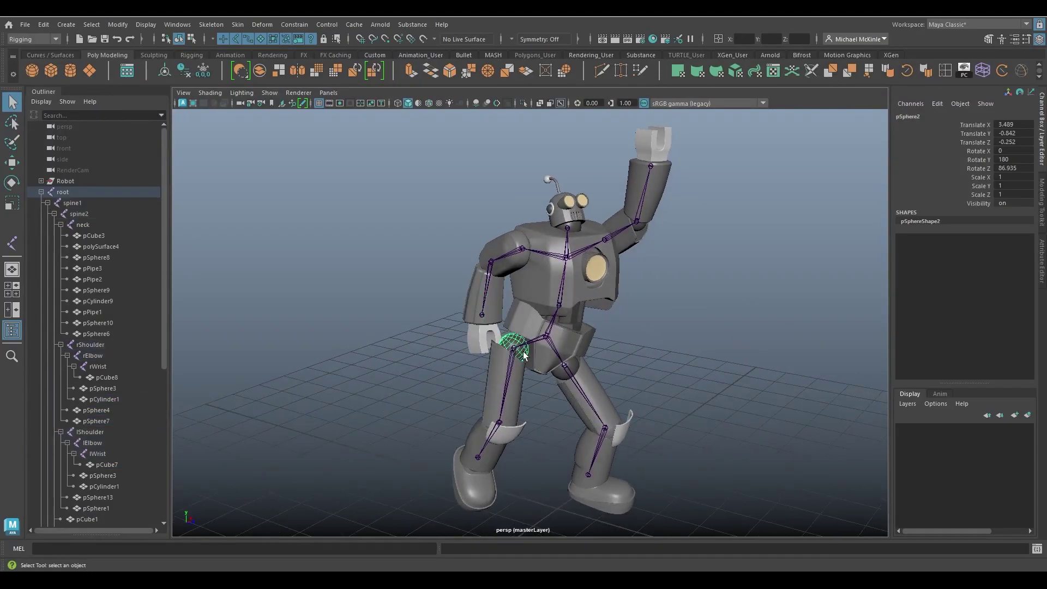
{"action": "middle_click_drag", "start_coordinate": [517, 405], "coordinate": [525, 356], "text": "alt"}
{"action": "right_click_drag", "start_coordinate": [525, 357], "coordinate": [666, 373], "text": "alt"}
{"action": "left_click_drag", "start_coordinate": [667, 373], "coordinate": [627, 352], "text": "alt"}
{"action": "right_click_drag", "start_coordinate": [627, 351], "coordinate": [573, 339], "text": "alt"}
{"action": "left_click_drag", "start_coordinate": [573, 339], "coordinate": [653, 369], "text": "alt"}
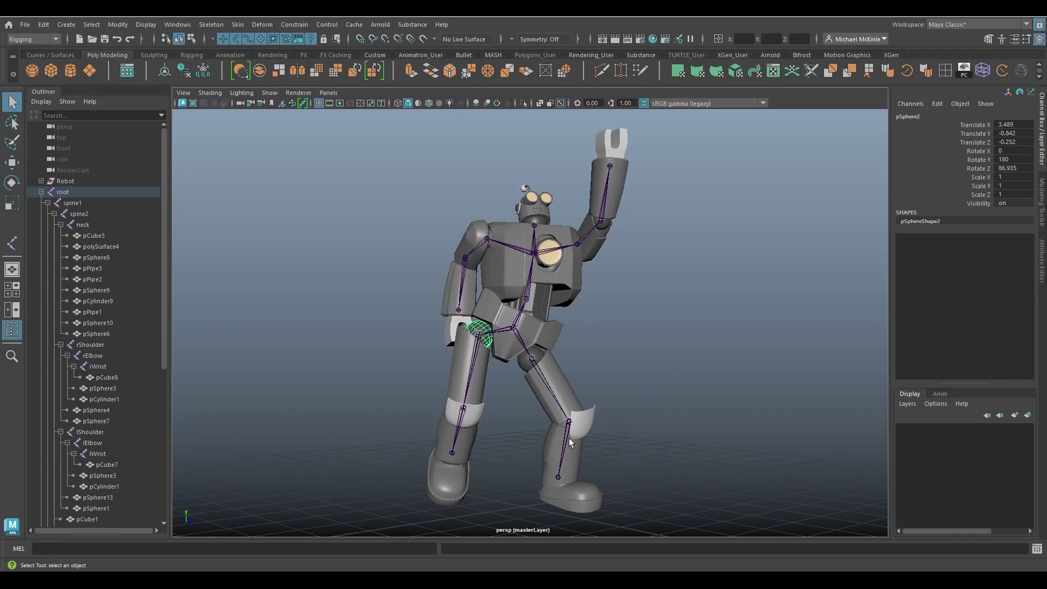
{"action": "left_click_drag", "start_coordinate": [569, 443], "coordinate": [600, 451], "text": "alt"}
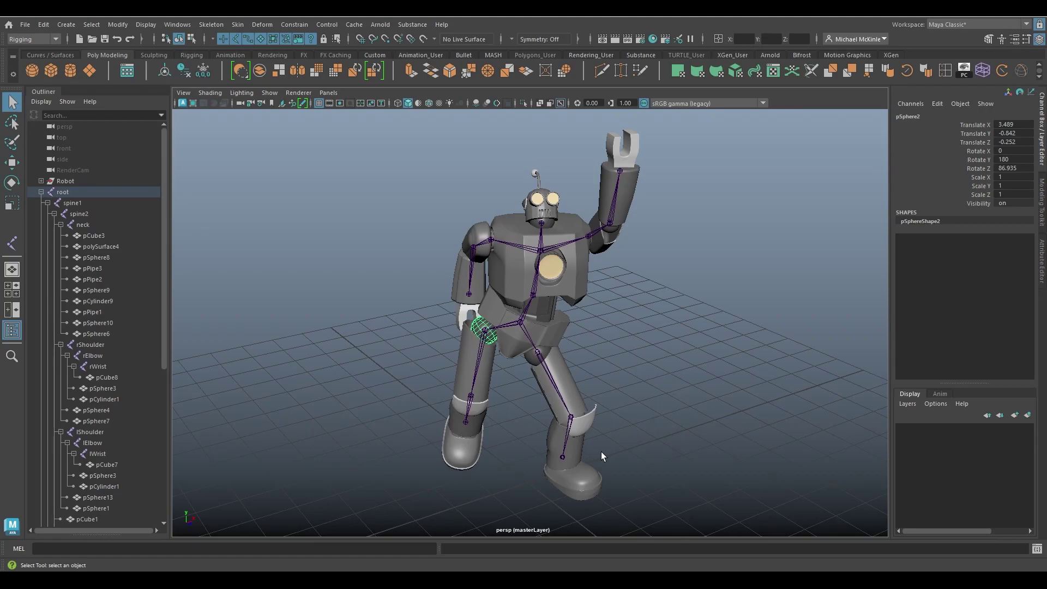
{"action": "left_click_drag", "start_coordinate": [695, 391], "coordinate": [677, 367], "text": "alt"}
{"action": "scroll", "coordinate": [656, 375], "scroll_direction": "up", "scroll_amount": 2}
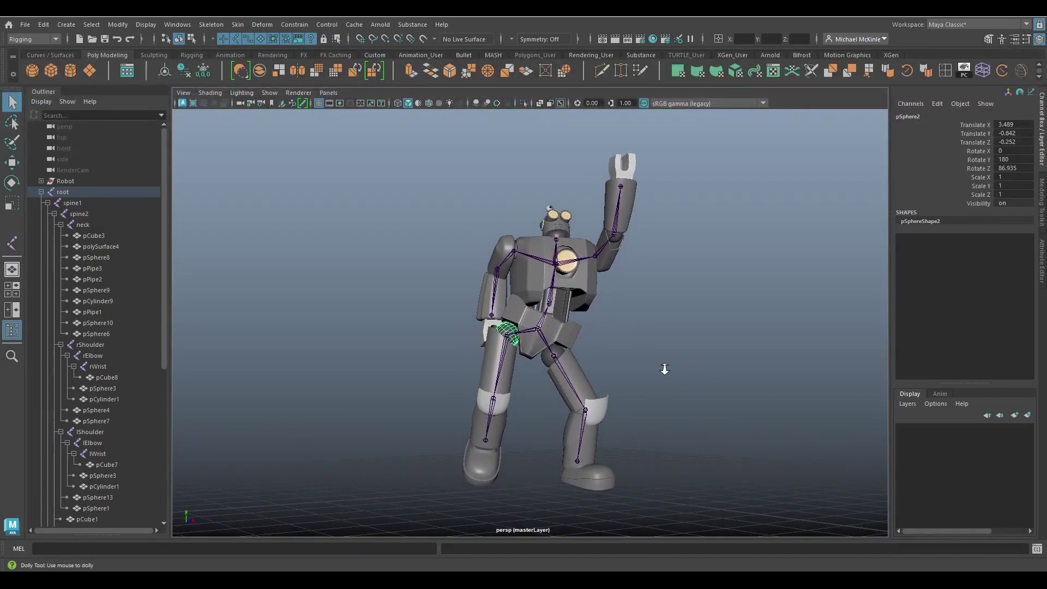